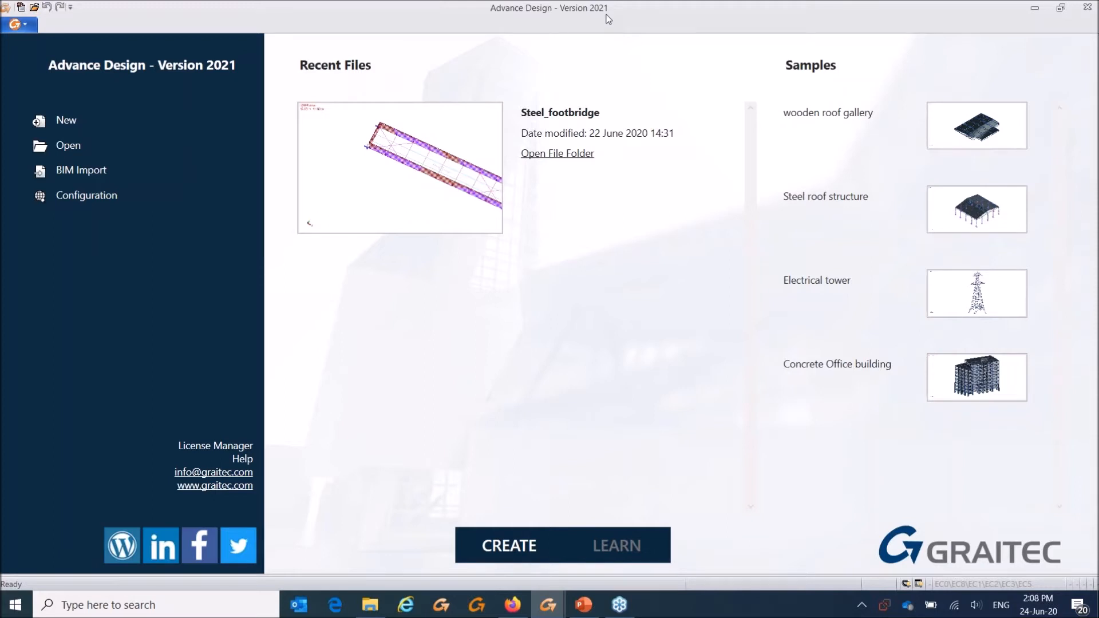
Step: Open the start page's learning area and look through the list of tutorial videos
{"action": "left_click", "coordinate": [509, 549]}
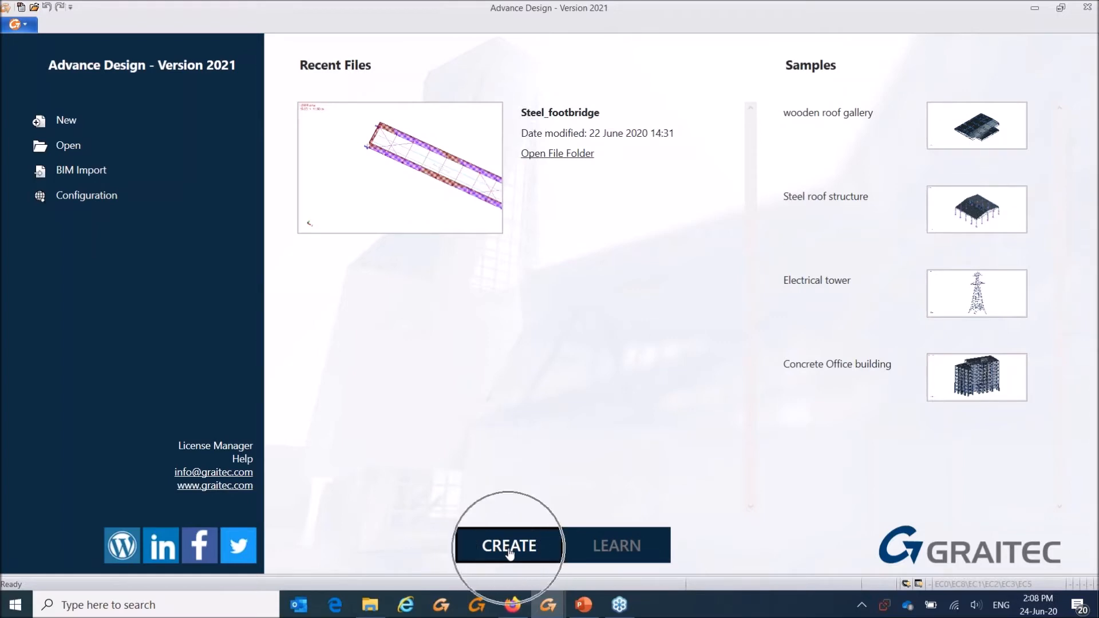
{"action": "left_click", "coordinate": [509, 551]}
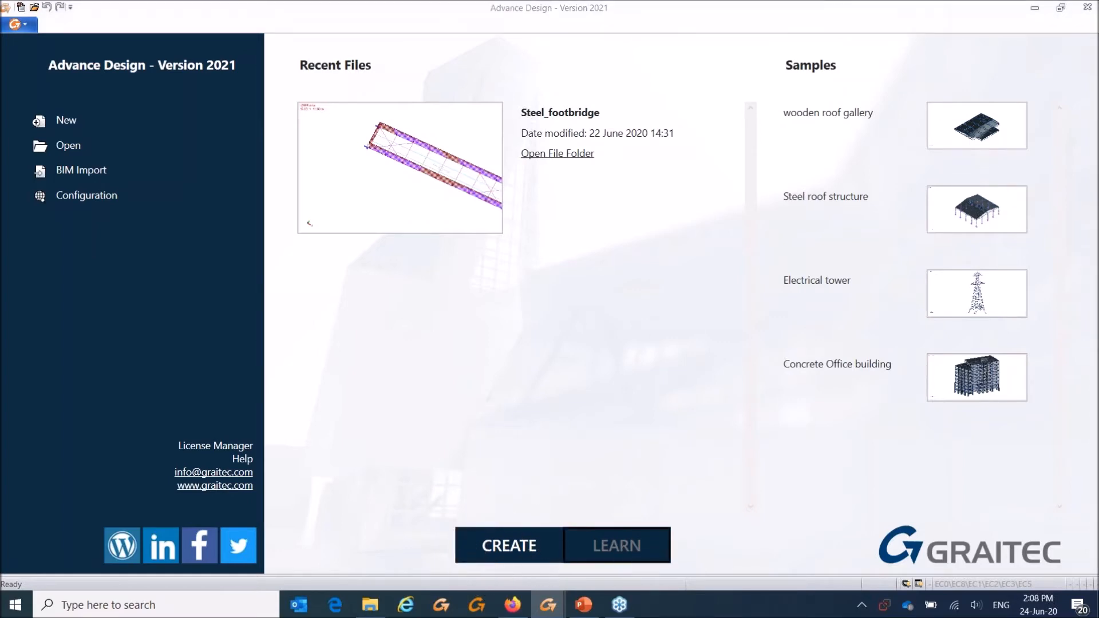
{"action": "left_click", "coordinate": [621, 552]}
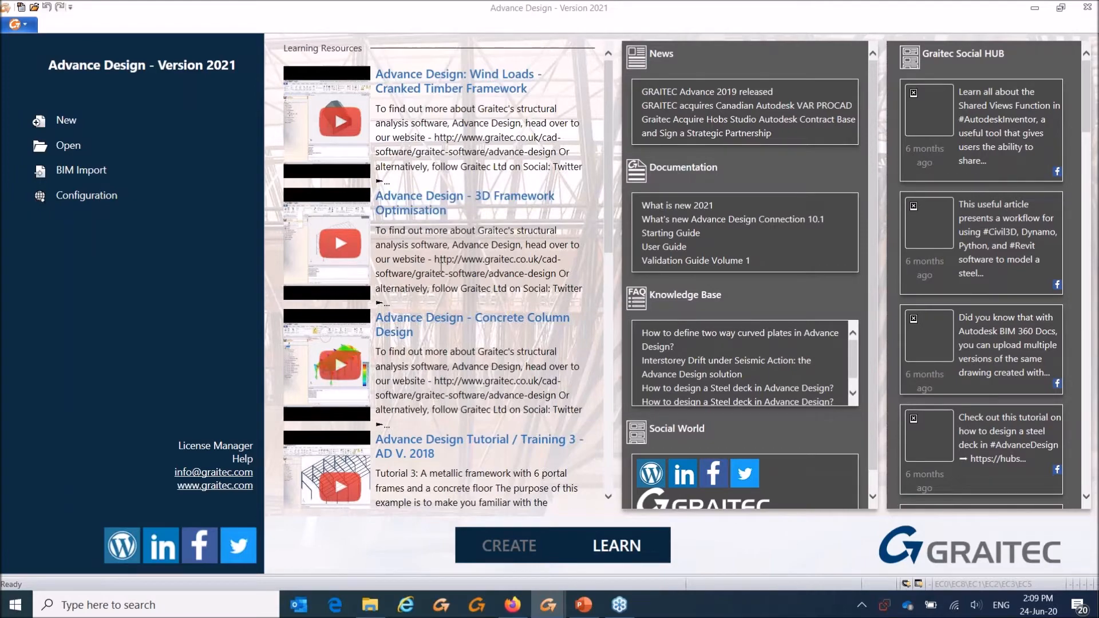
{"action": "scroll", "coordinate": [487, 292], "scroll_direction": "down", "scroll_amount": 6}
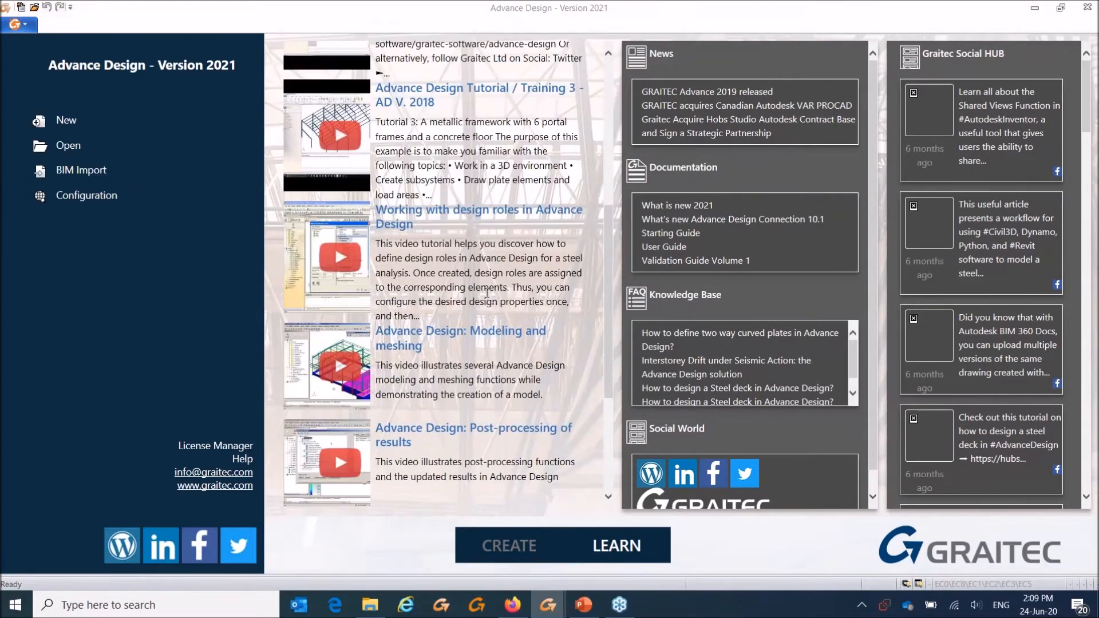
{"action": "scroll", "coordinate": [487, 293], "scroll_direction": "down", "scroll_amount": 2}
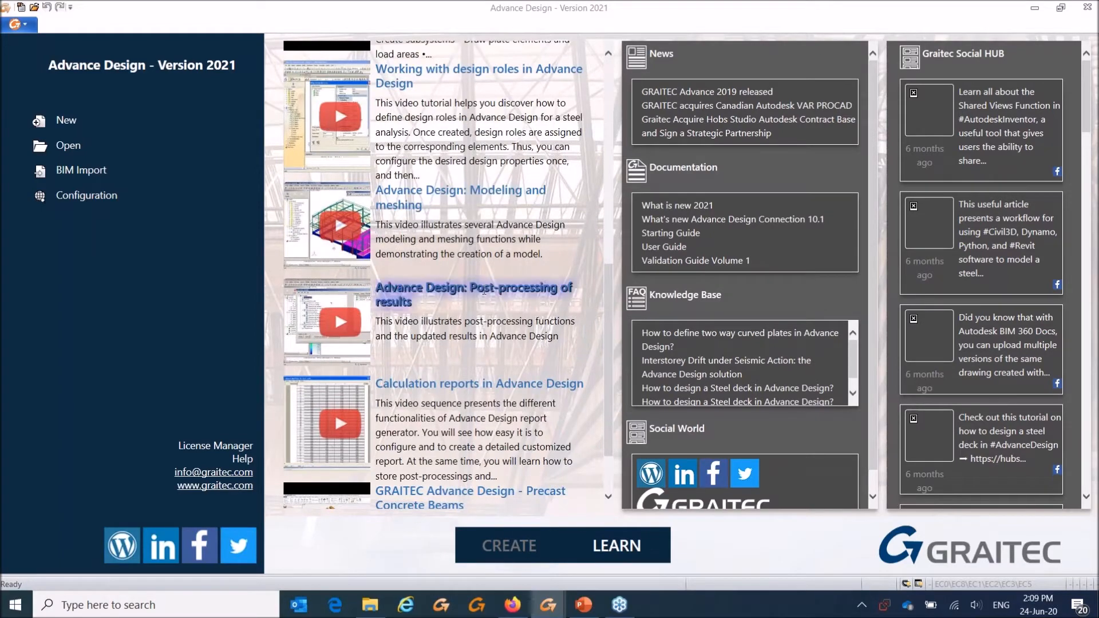
{"action": "scroll", "coordinate": [486, 278], "scroll_direction": "down", "scroll_amount": 1}
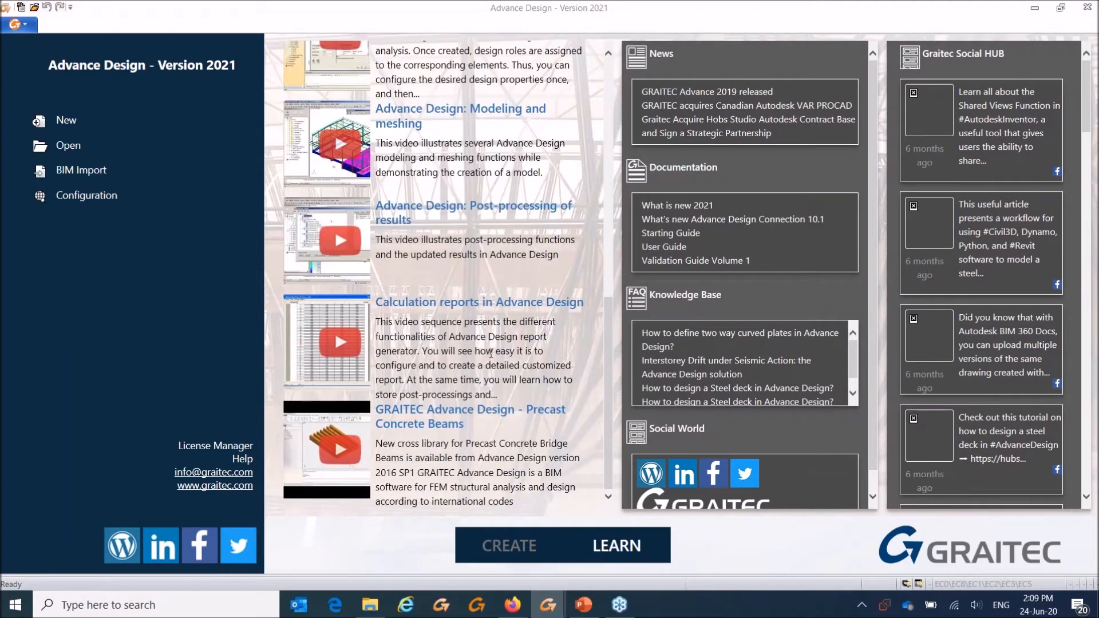
{"action": "scroll", "coordinate": [485, 273], "scroll_direction": "up", "scroll_amount": 6}
{"action": "scroll", "coordinate": [485, 273], "scroll_direction": "up", "scroll_amount": 2}
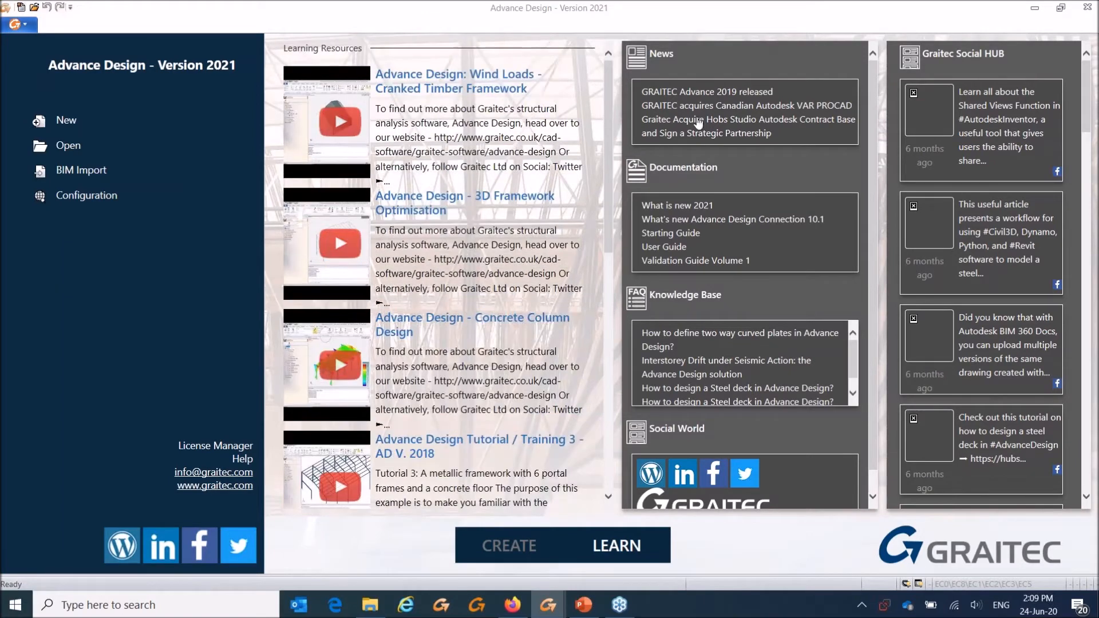
Step: Review the news, documentation, knowledge base and social sections, and return to the project creation page
{"action": "key", "text": "ctrl"}
{"action": "key", "text": "ctrl"}
{"action": "key", "text": "ctrl"}
{"action": "key", "text": "ctrl"}
{"action": "key", "text": "ctrl"}
{"action": "key", "text": "ctrl"}
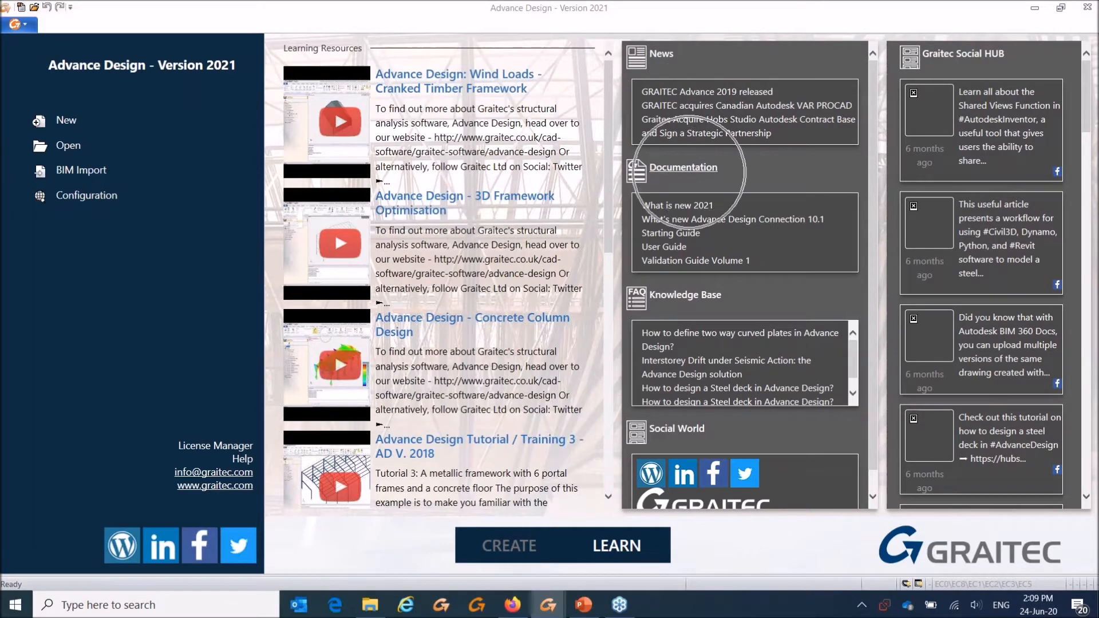
{"action": "key", "text": "ctrl"}
{"action": "key", "text": "ctrl"}
{"action": "key", "text": "ctrl"}
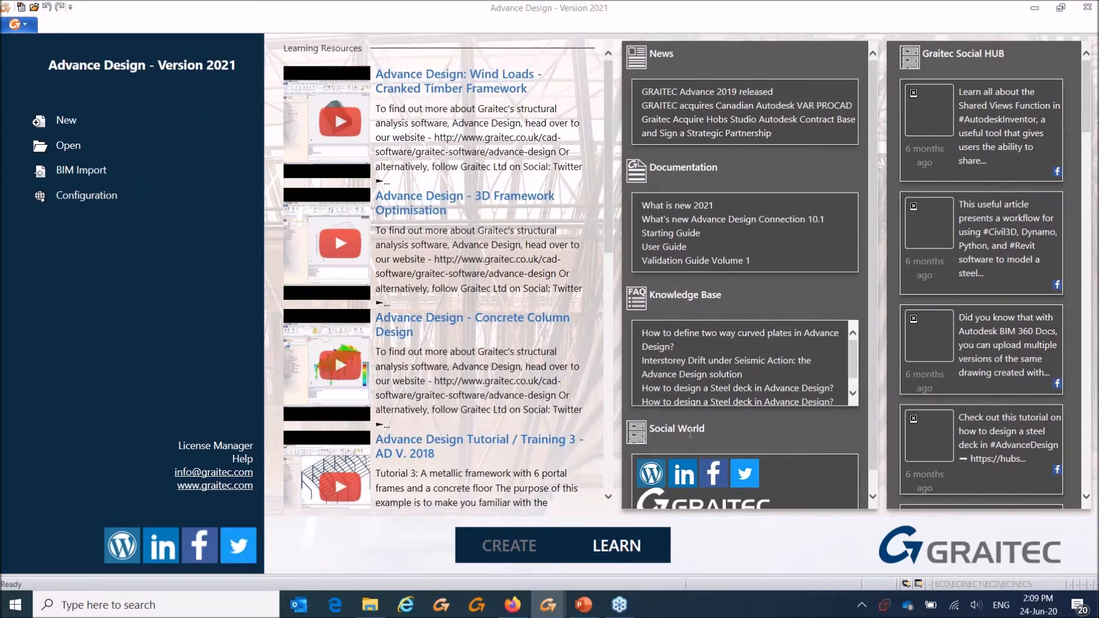
{"action": "key", "text": "ctrl"}
{"action": "key", "text": "ctrl"}
{"action": "left_click", "coordinate": [503, 547]}
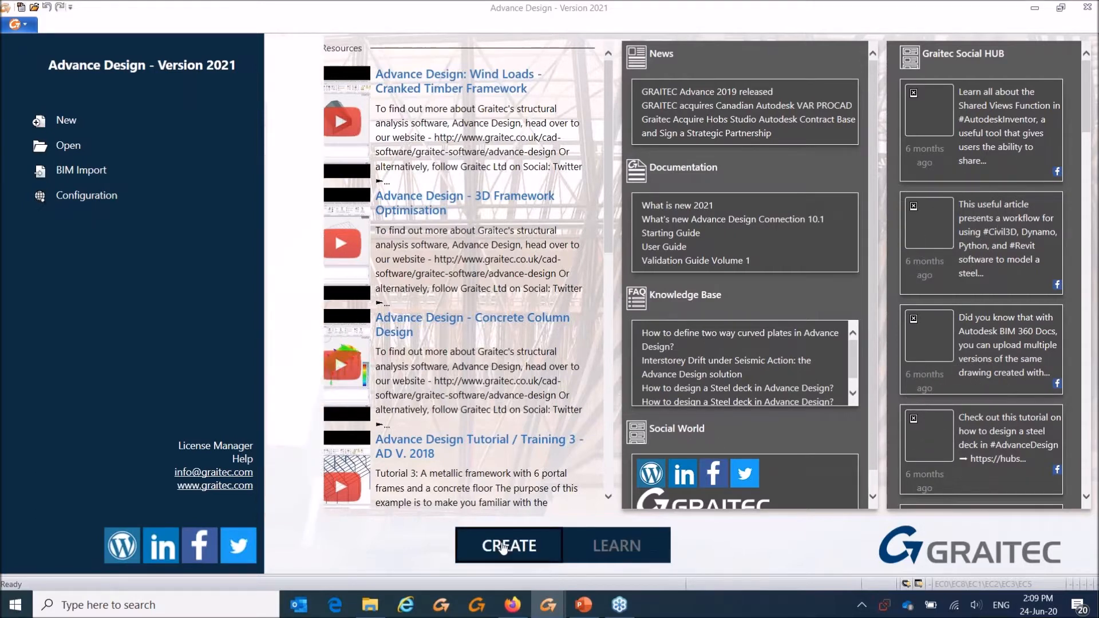
{"action": "key", "text": "ctrl"}
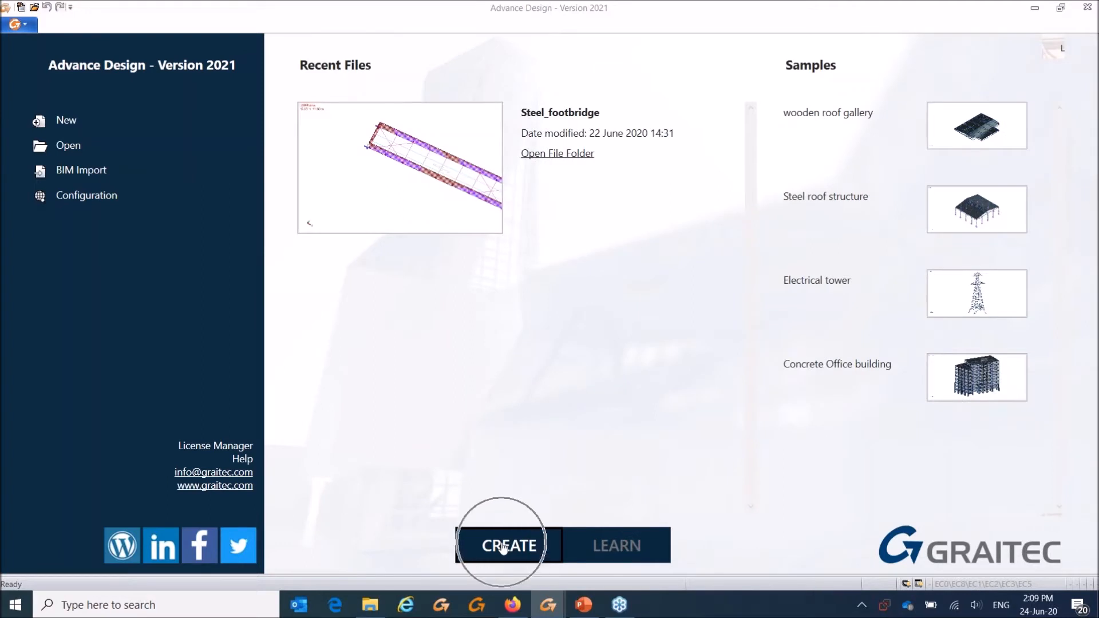
Step: Review the localization configuration's languages, design standards and national annexes, and close it without changes
{"action": "key", "text": "ctrl"}
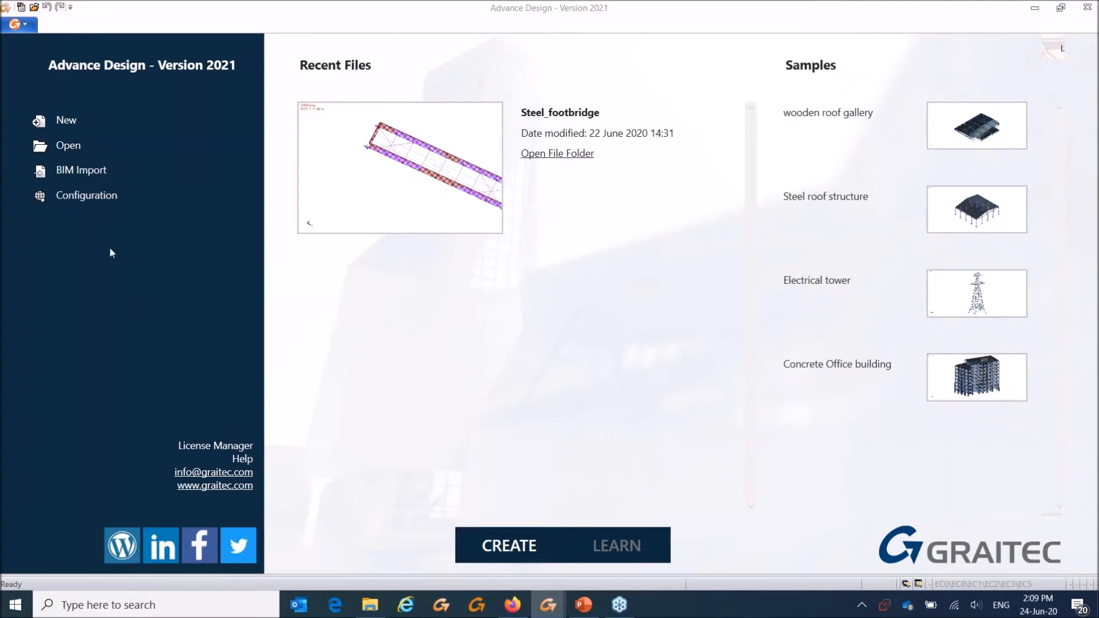
{"action": "key", "text": "ctrl"}
{"action": "key", "text": "ctrl"}
{"action": "key", "text": "ctrl"}
{"action": "left_click", "coordinate": [89, 202]}
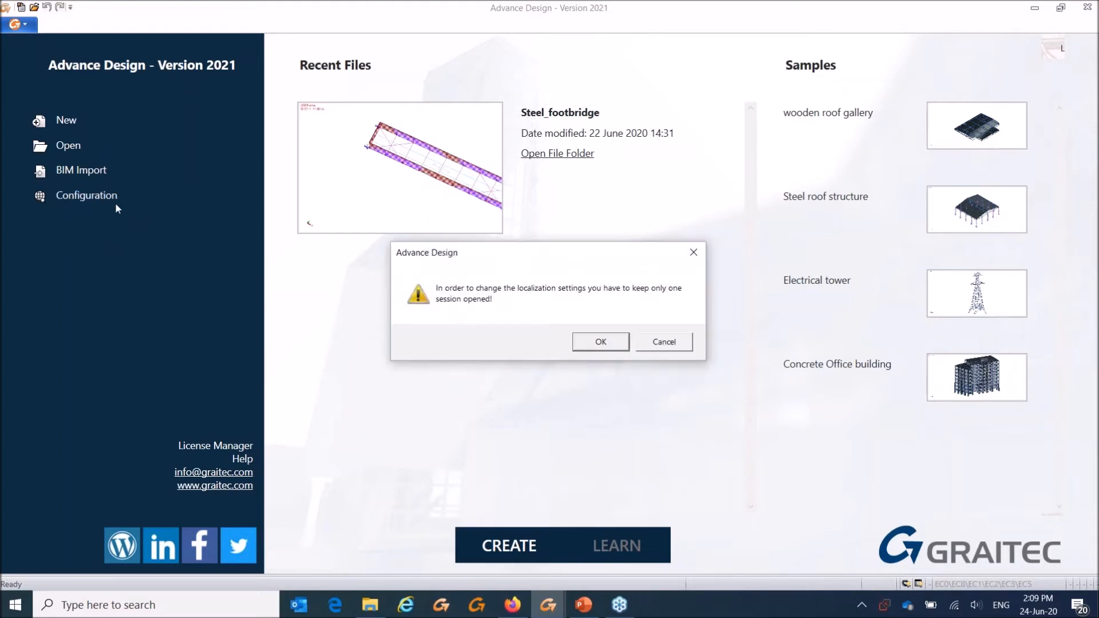
{"action": "left_click", "coordinate": [615, 343]}
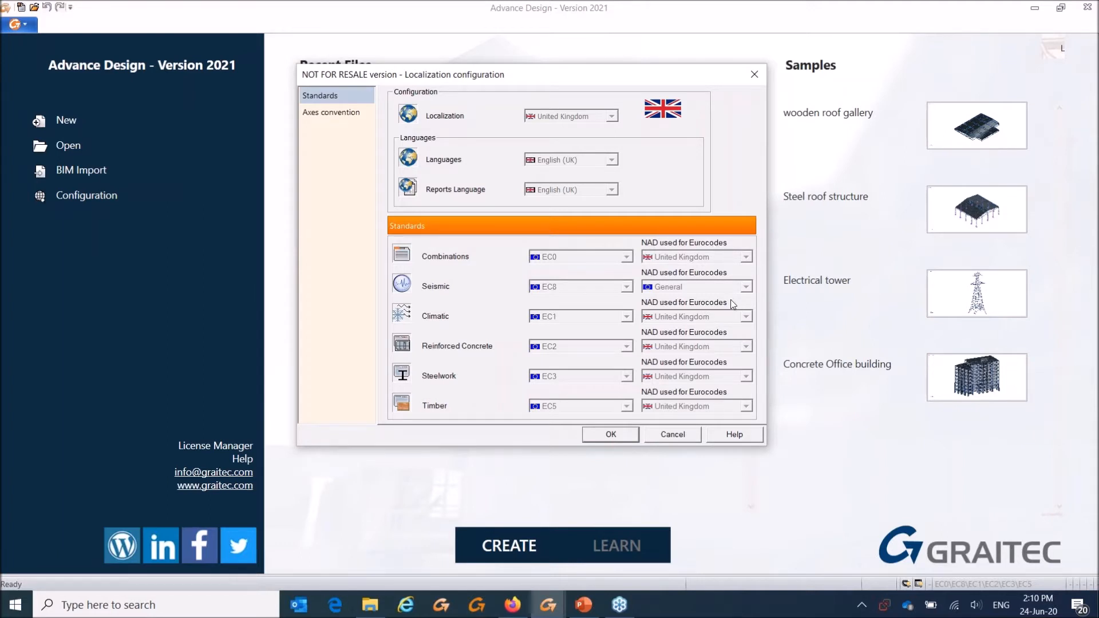
{"action": "left_click", "coordinate": [672, 434]}
{"action": "left_click", "coordinate": [102, 199]}
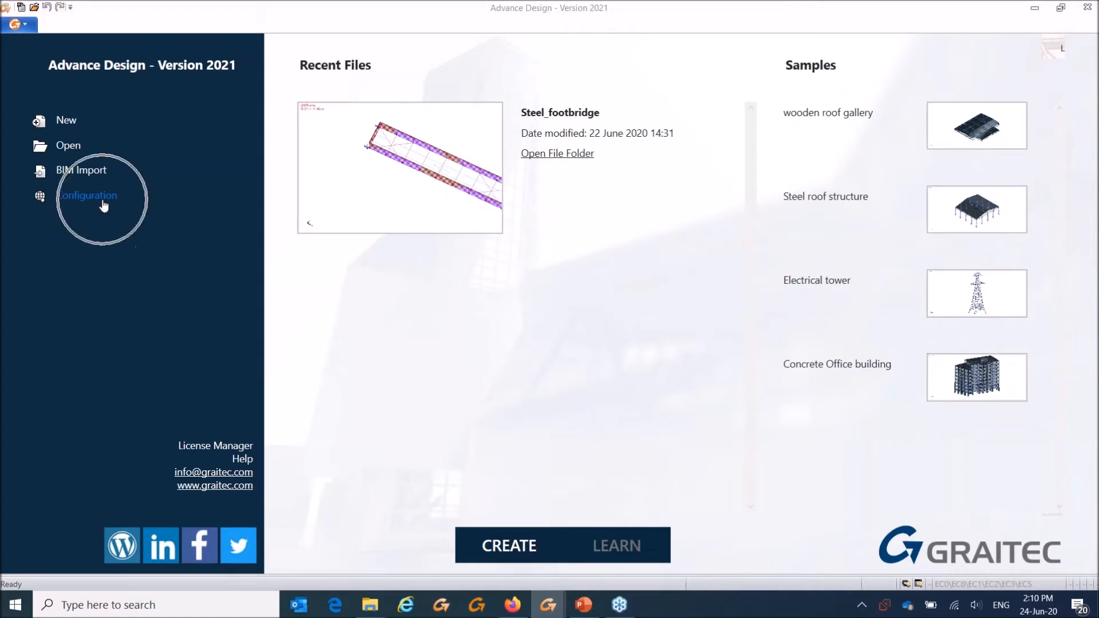
Step: Check which file formats BIM Import accepts, and close the file selection without importing
{"action": "left_click", "coordinate": [80, 172]}
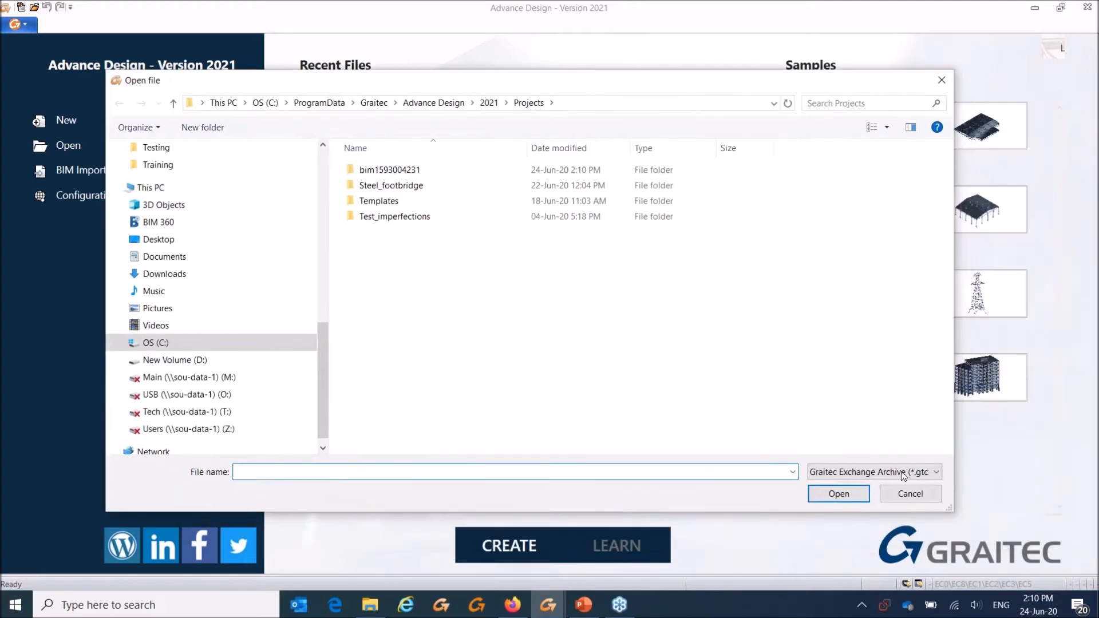
{"action": "left_click", "coordinate": [924, 472]}
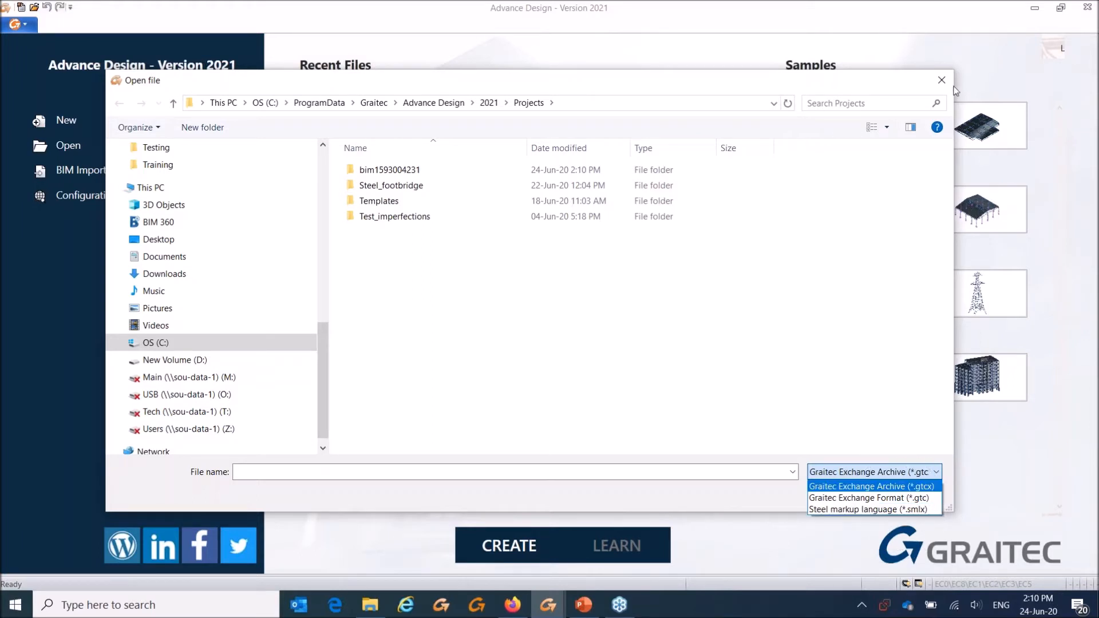
{"action": "left_click", "coordinate": [679, 504]}
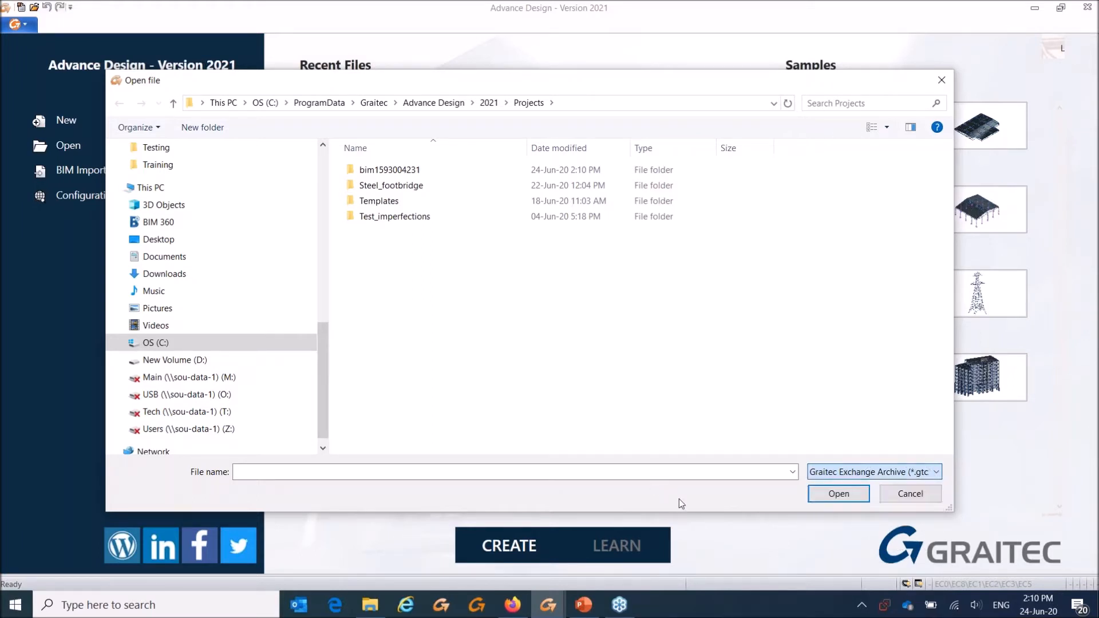
{"action": "left_click", "coordinate": [942, 81]}
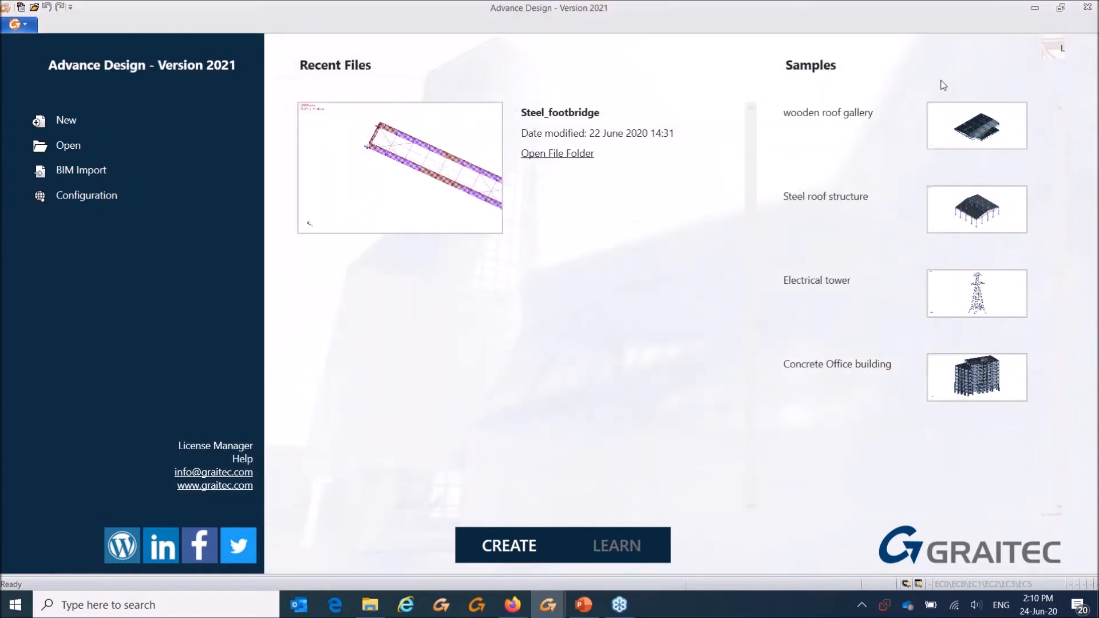
Step: Start a new project and name it "Steel framework"
{"action": "left_click", "coordinate": [73, 121]}
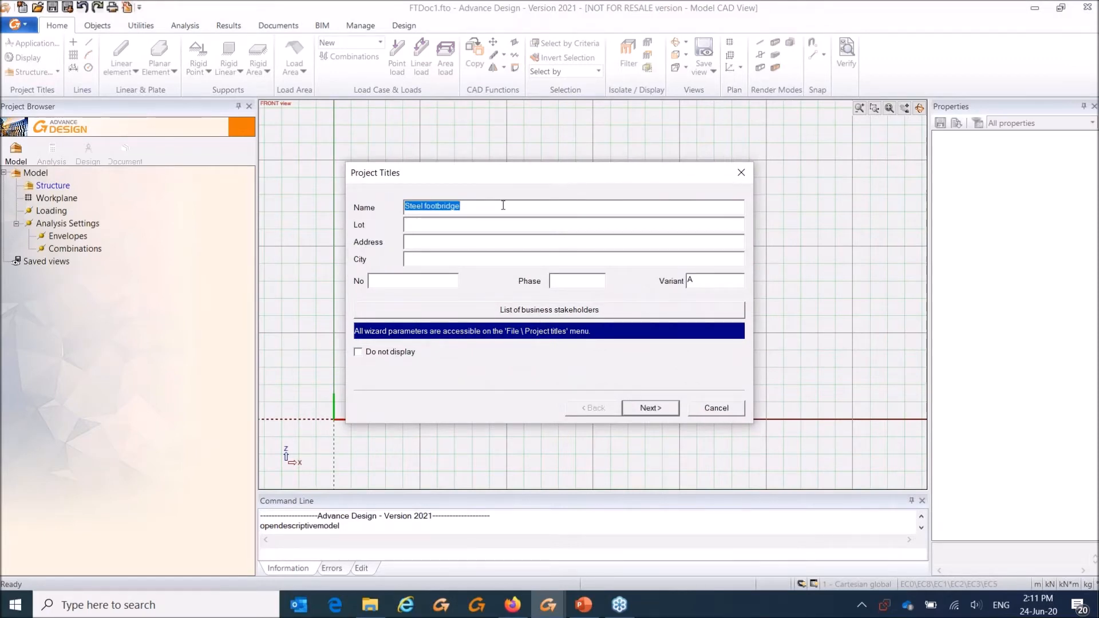
{"action": "type", "text": "Steel framework"}
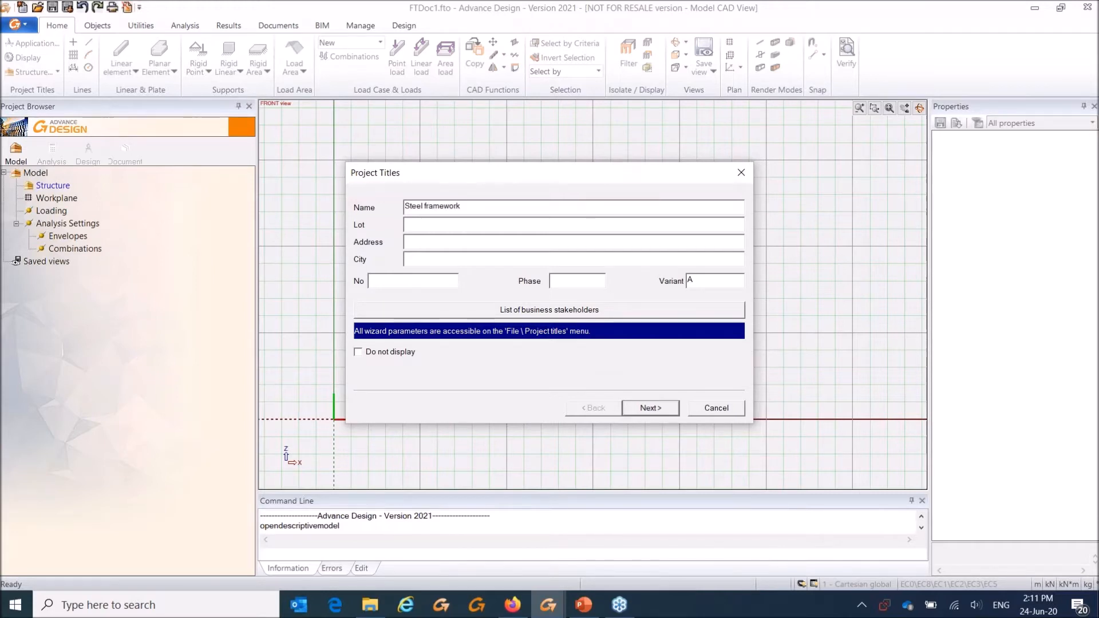
{"action": "left_click", "coordinate": [668, 409]}
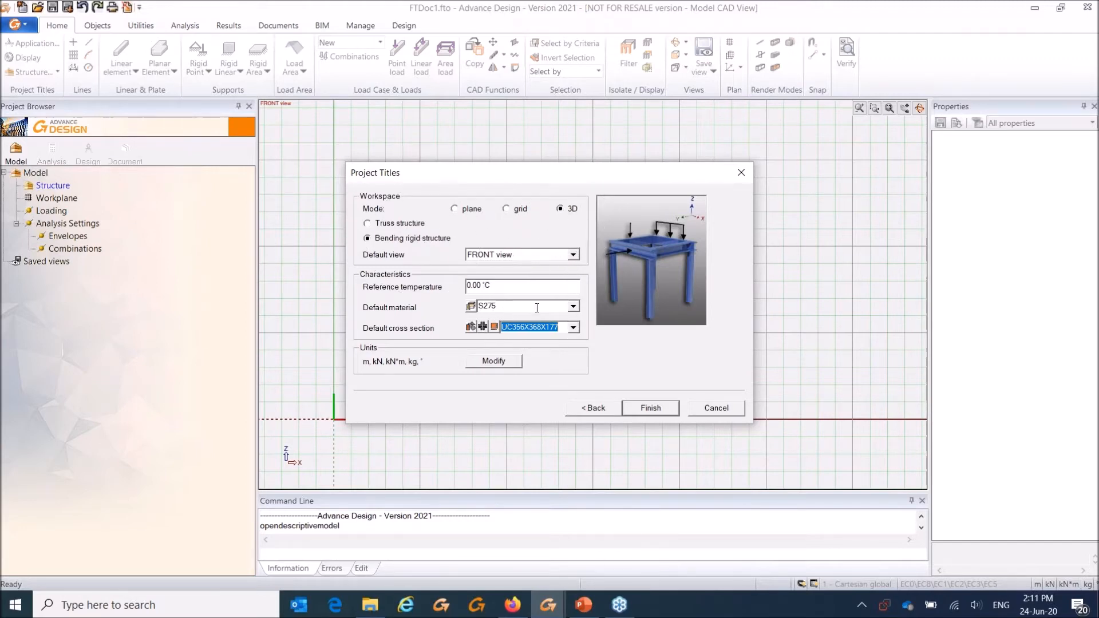
Step: Complete the project setup with the 3D workspace, S275 default material and UC356X368X177 default cross section
{"action": "left_click", "coordinate": [573, 328]}
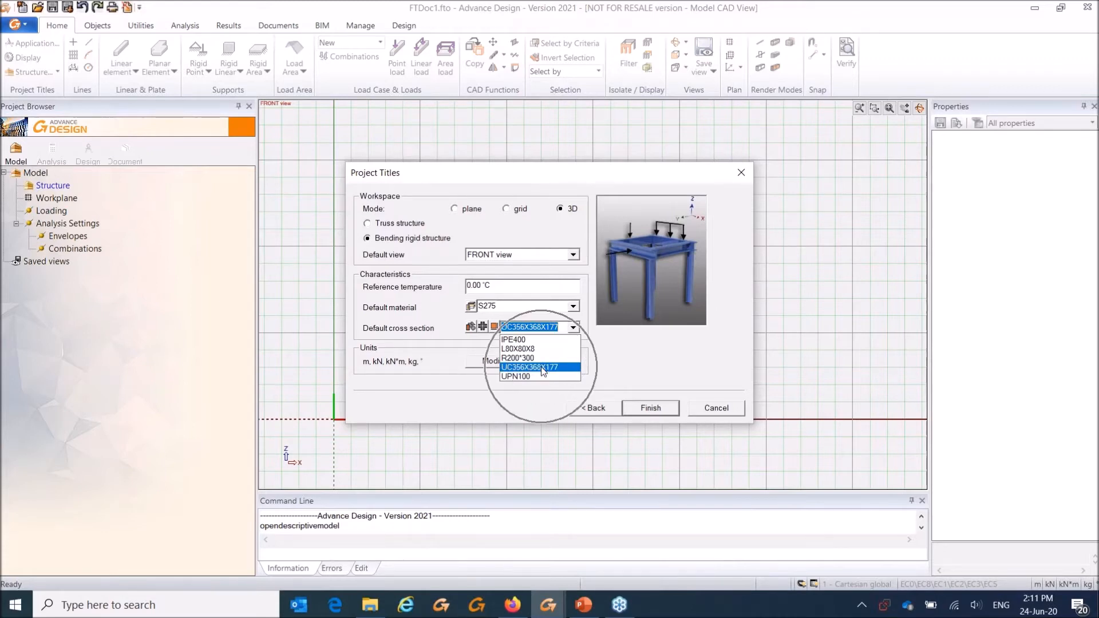
{"action": "left_click", "coordinate": [615, 354]}
{"action": "left_click", "coordinate": [652, 407]}
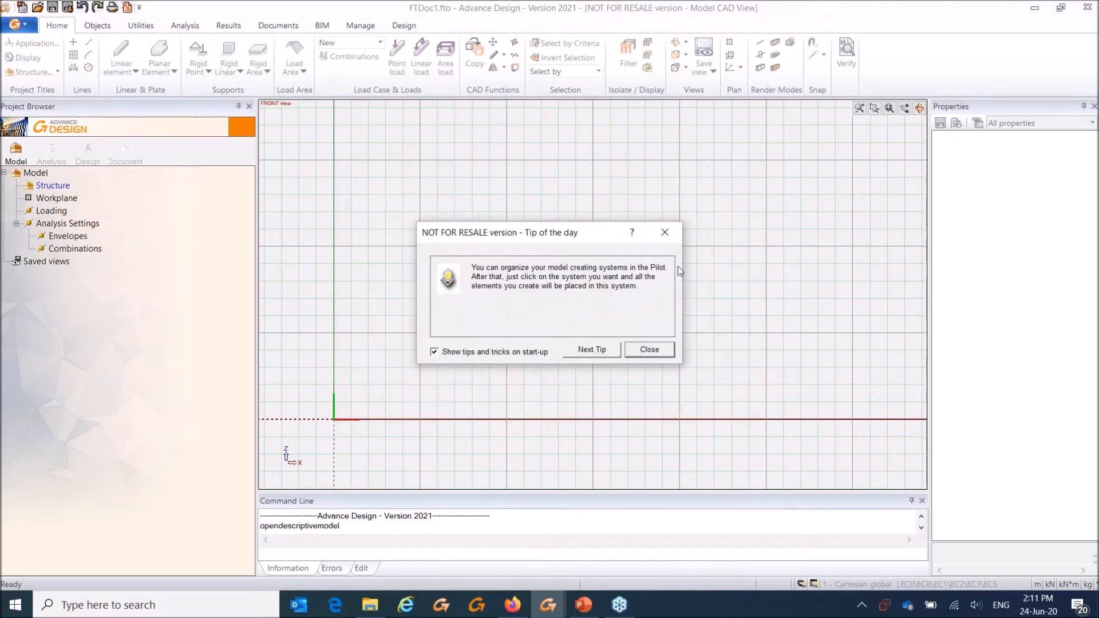
Step: Dismiss the tip of the day and narrow the Project Browser to enlarge the drawing area
{"action": "left_click", "coordinate": [664, 232]}
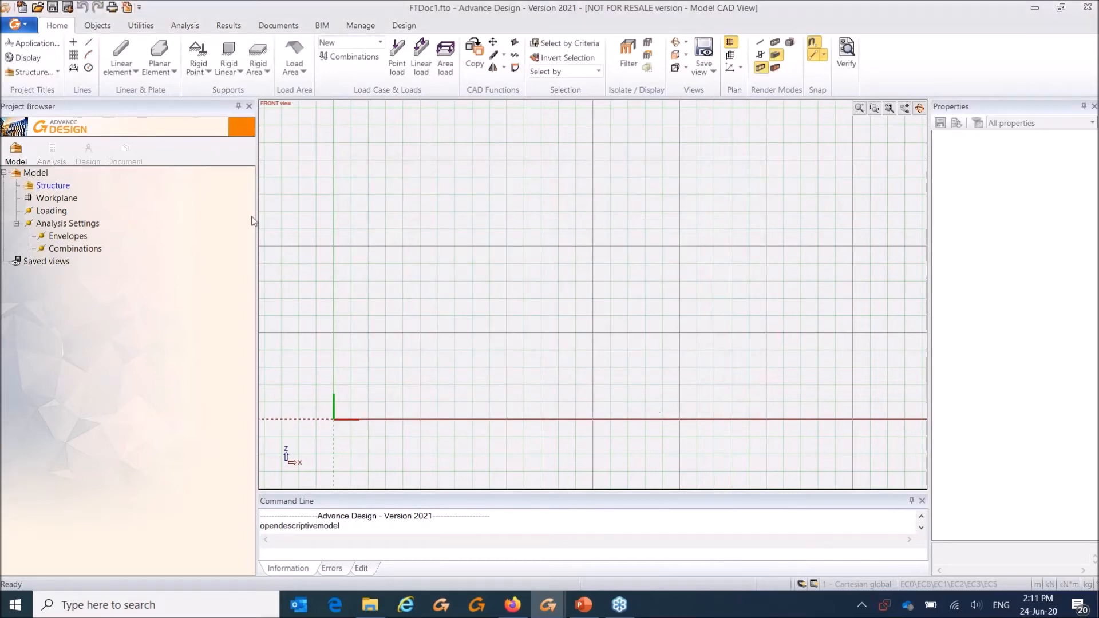
{"action": "left_click_drag", "start_coordinate": [256, 221], "coordinate": [150, 231]}
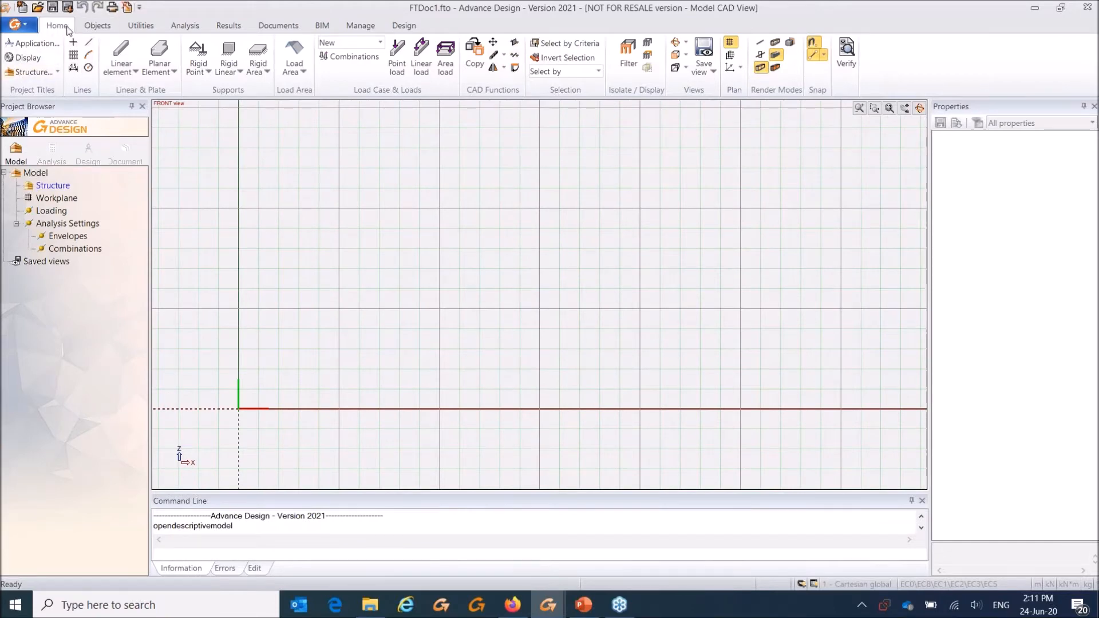
Step: Examine the command sets for objects, utilities, analysis, results, documents, BIM exchange, management and design, and return to the home commands
{"action": "left_click", "coordinate": [98, 25]}
{"action": "left_click", "coordinate": [141, 25]}
{"action": "left_click", "coordinate": [185, 25]}
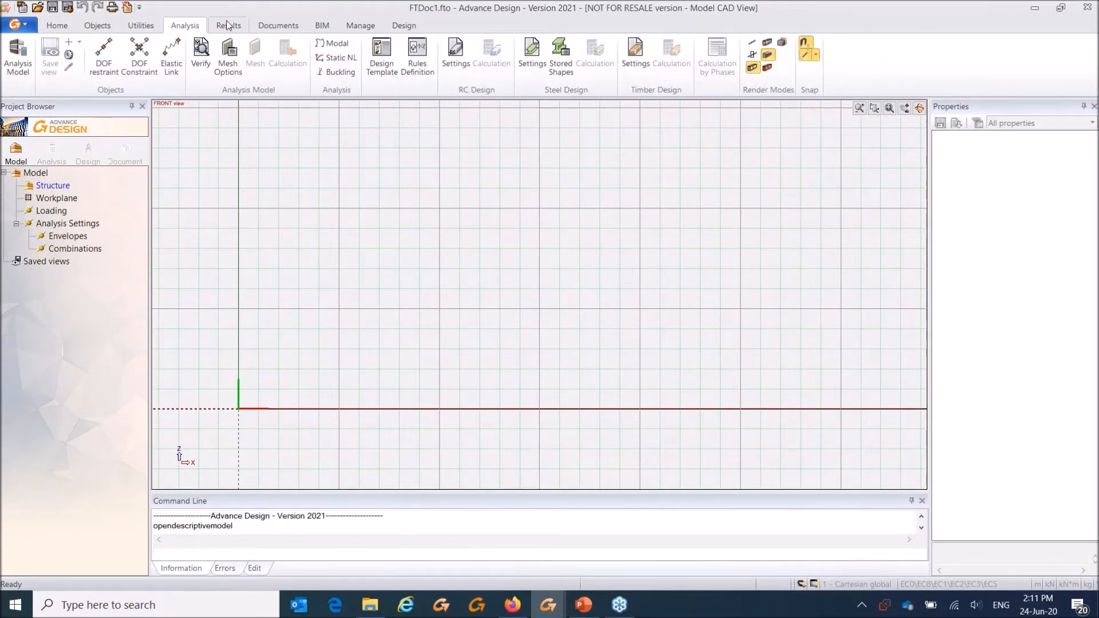
{"action": "left_click", "coordinate": [228, 25]}
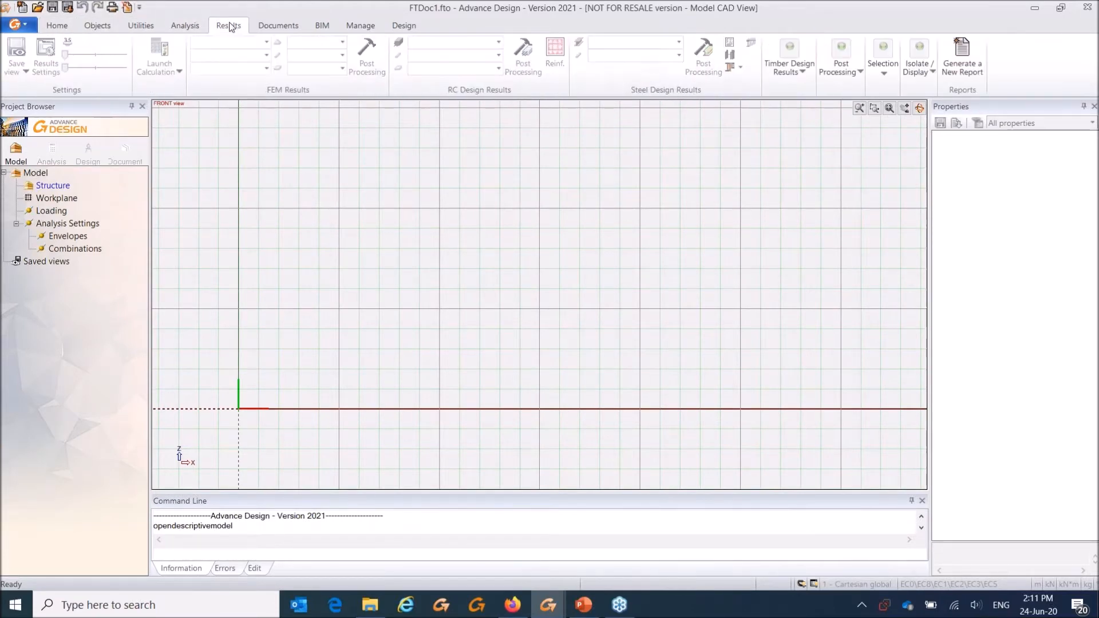
{"action": "left_click", "coordinate": [278, 26]}
{"action": "left_click", "coordinate": [322, 25]}
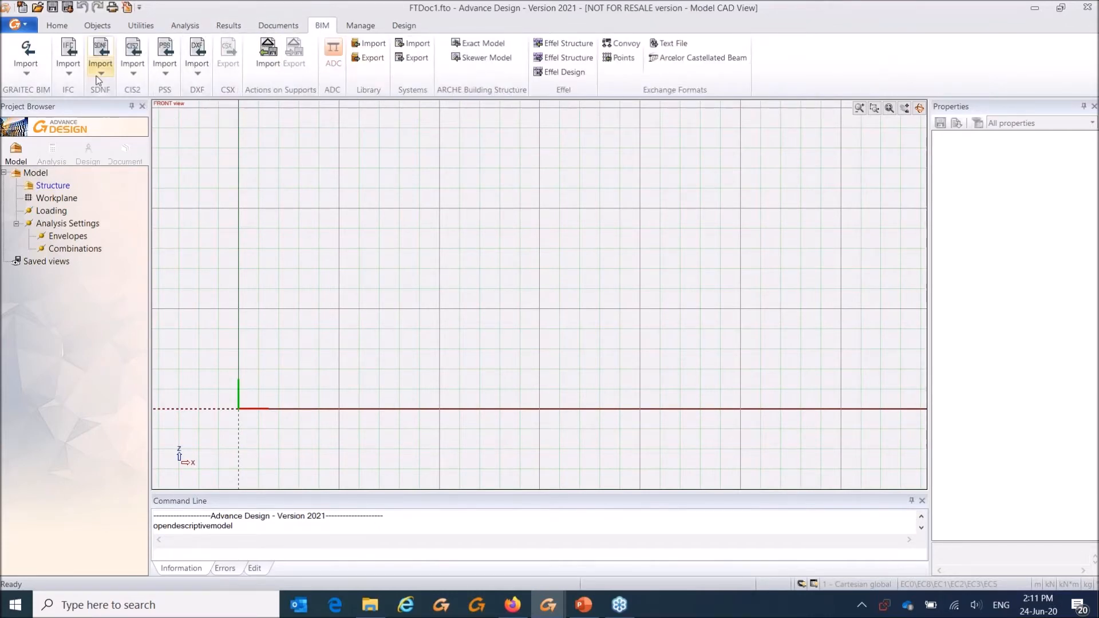
{"action": "left_click", "coordinate": [25, 72]}
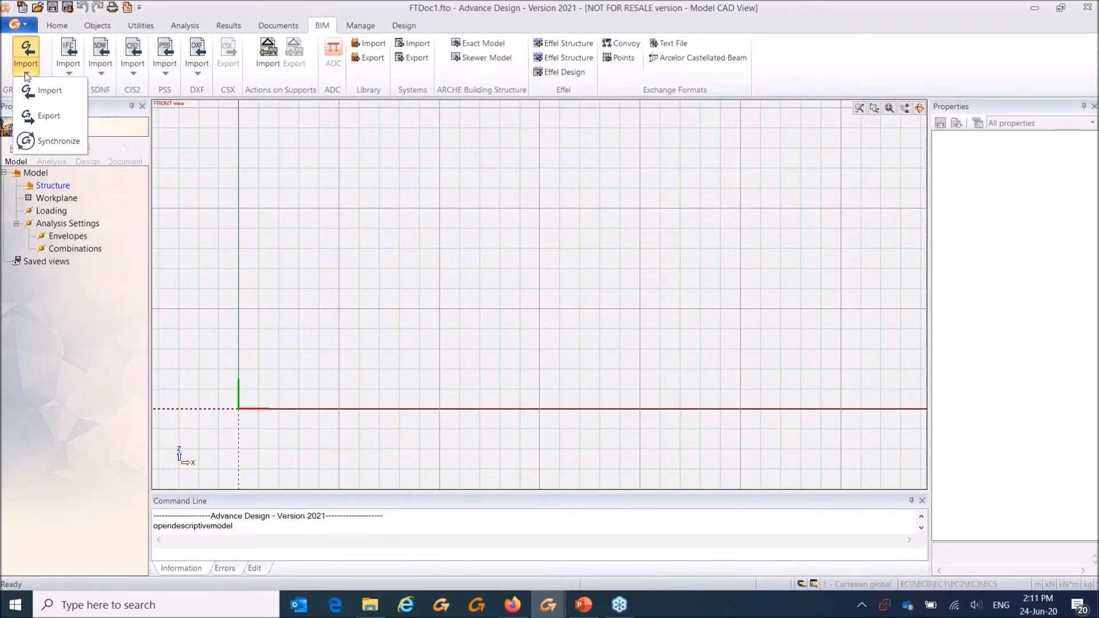
{"action": "left_click", "coordinate": [804, 47]}
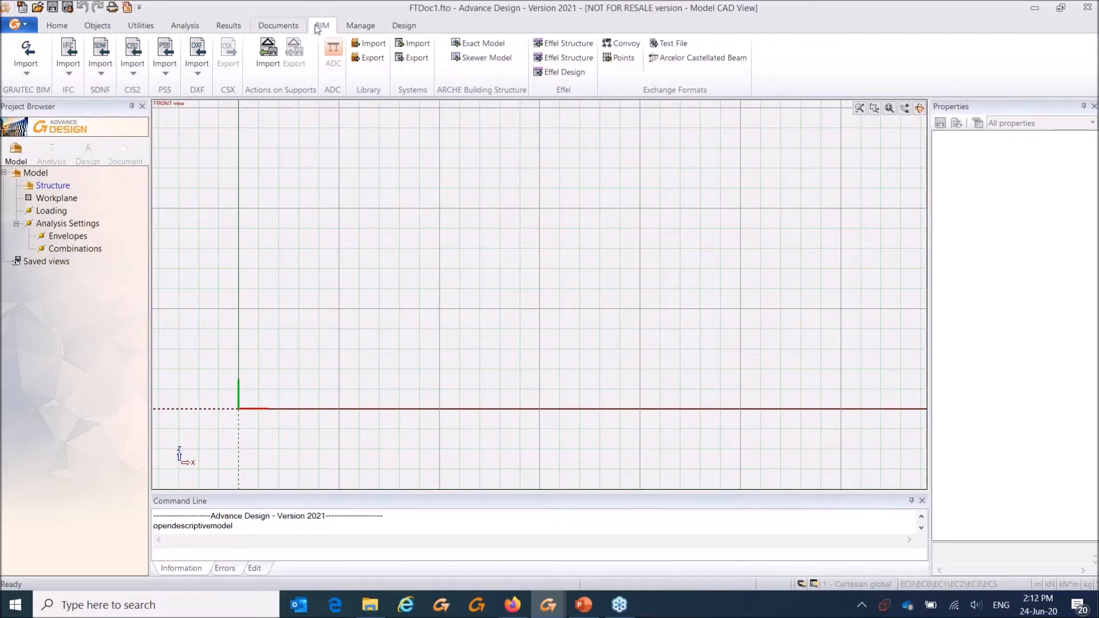
{"action": "left_click", "coordinate": [359, 24]}
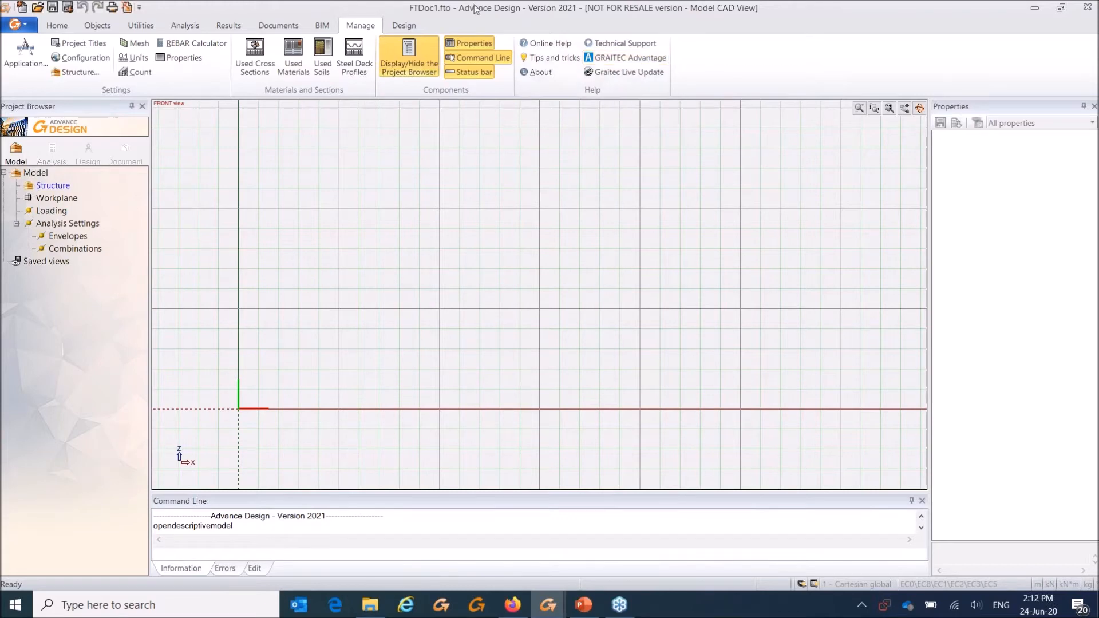
{"action": "left_click", "coordinate": [405, 25]}
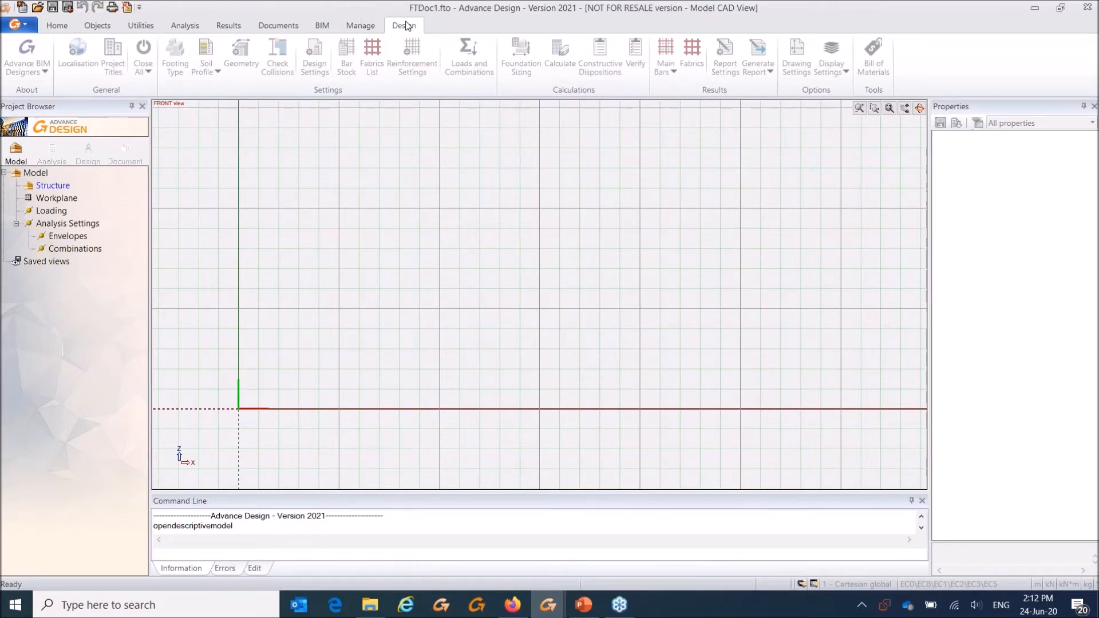
{"action": "left_click", "coordinate": [58, 26]}
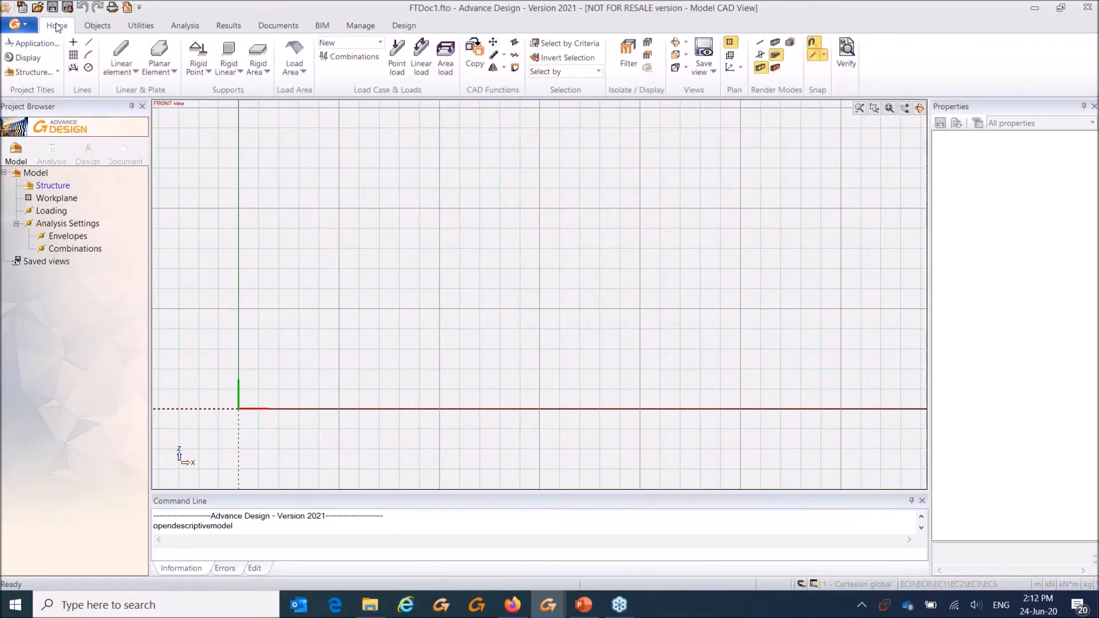
{"action": "key", "text": "ctrl"}
{"action": "key", "text": "ctrl"}
{"action": "key", "text": "ctrl"}
{"action": "key", "text": "ctrl"}
{"action": "key", "text": "ctrl"}
Step: Start the Linear element command and widen the Properties area to make its settings readable
{"action": "left_click", "coordinate": [121, 71]}
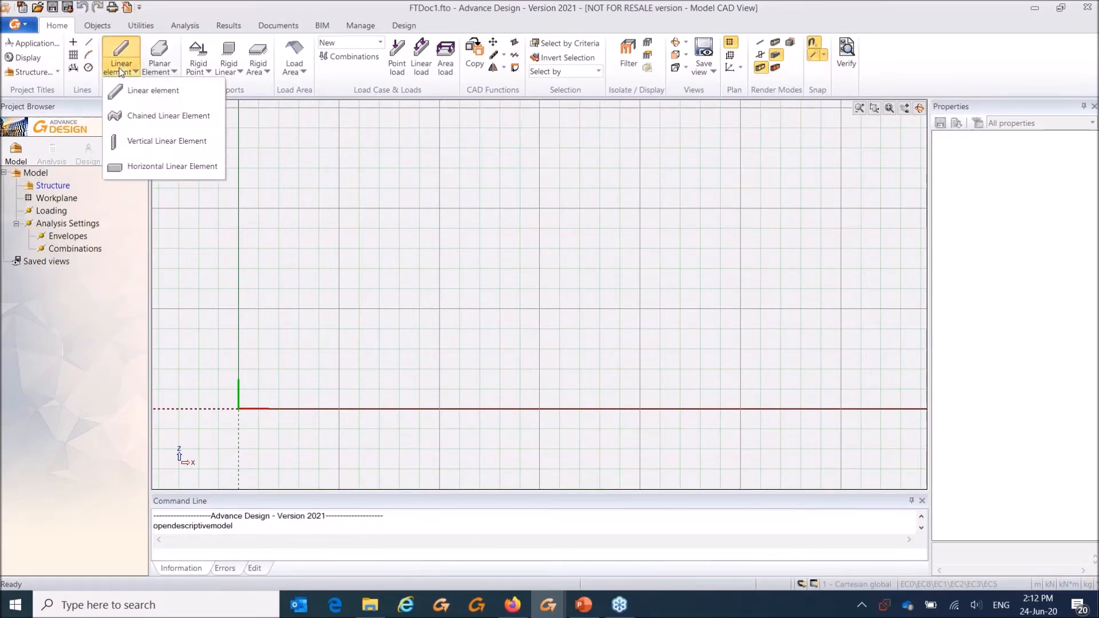
{"action": "left_click", "coordinate": [130, 90]}
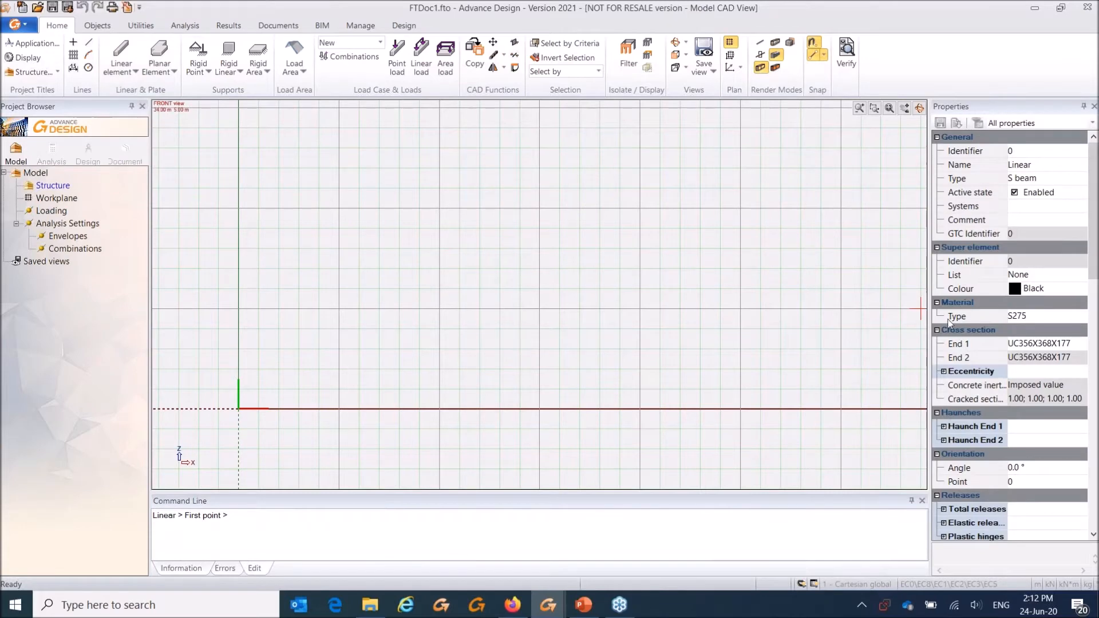
{"action": "left_click_drag", "start_coordinate": [930, 298], "coordinate": [796, 298]}
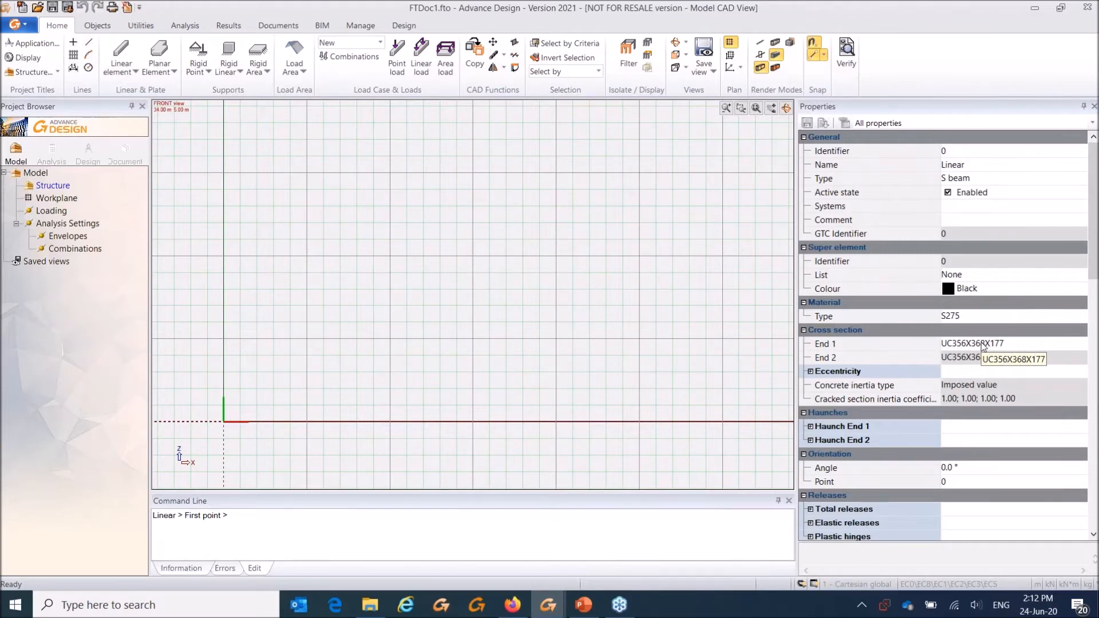
Step: Examine the linear element's haunch, release, mesh, load area, clipping and steelwork design properties, and narrow the Properties area again
{"action": "left_click", "coordinate": [810, 426]}
{"action": "left_click", "coordinate": [811, 400]}
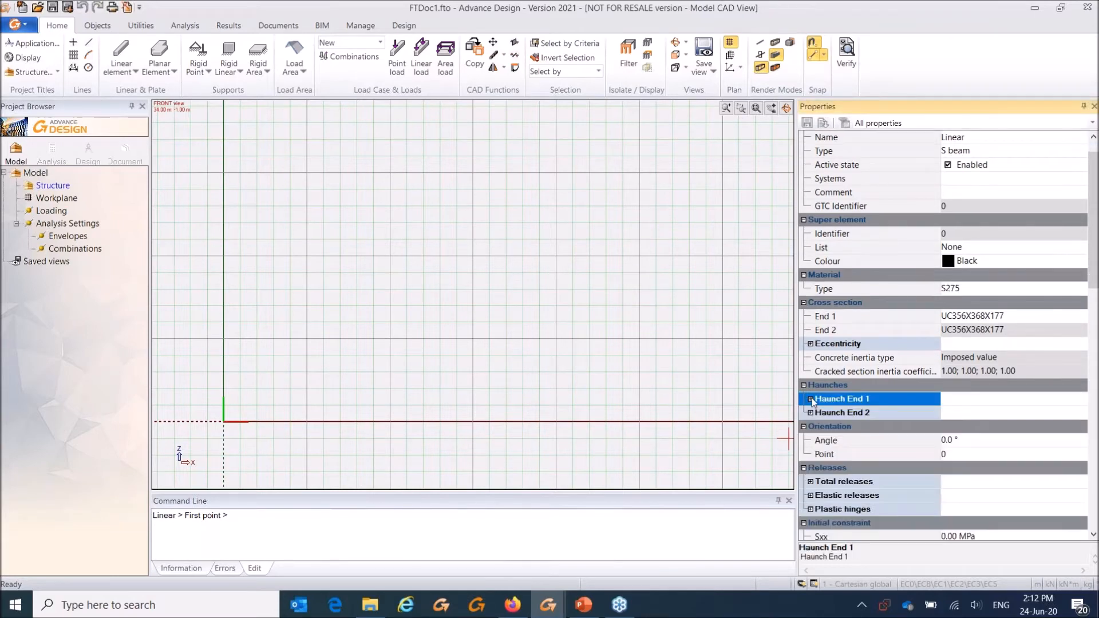
{"action": "scroll", "coordinate": [821, 423], "scroll_direction": "down", "scroll_amount": 2}
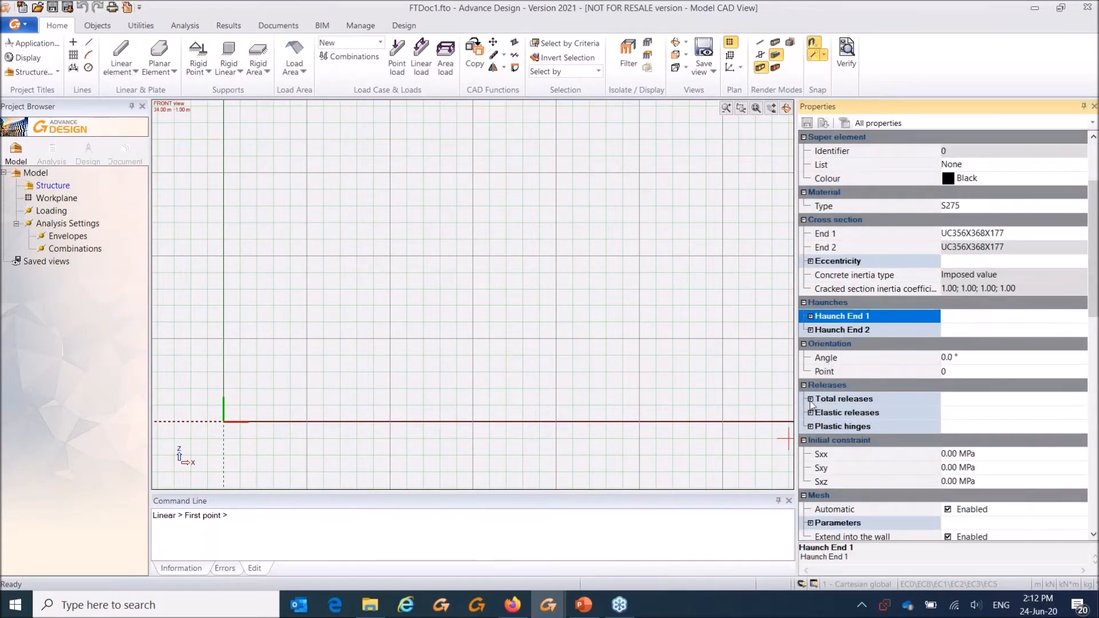
{"action": "left_click", "coordinate": [810, 398]}
{"action": "scroll", "coordinate": [810, 404], "scroll_direction": "down", "scroll_amount": 2}
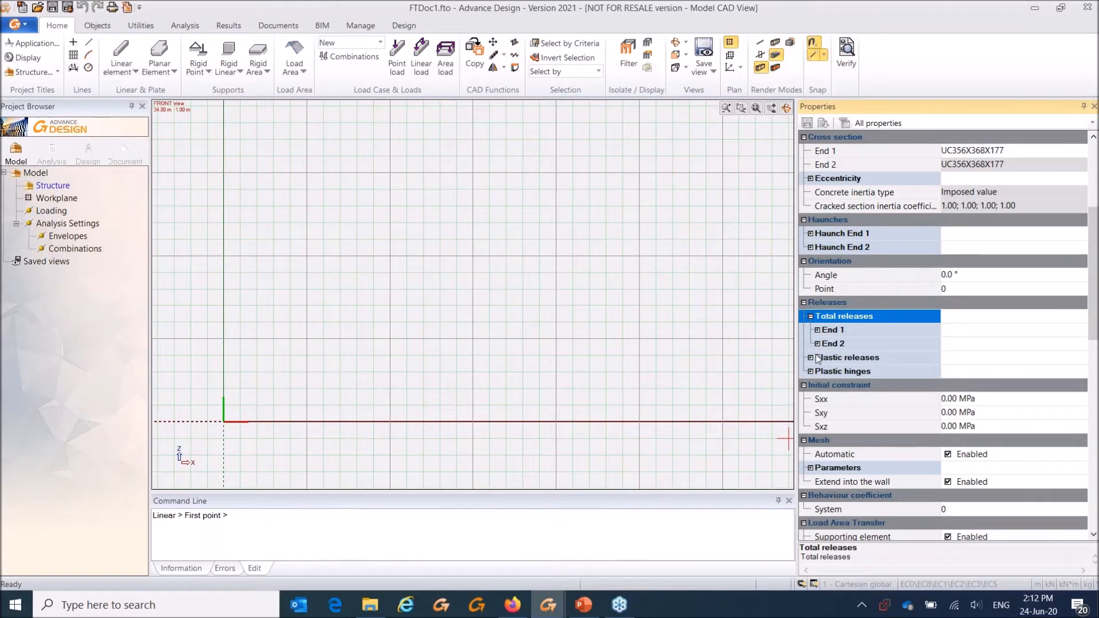
{"action": "left_click", "coordinate": [811, 357]}
{"action": "left_click", "coordinate": [818, 372]}
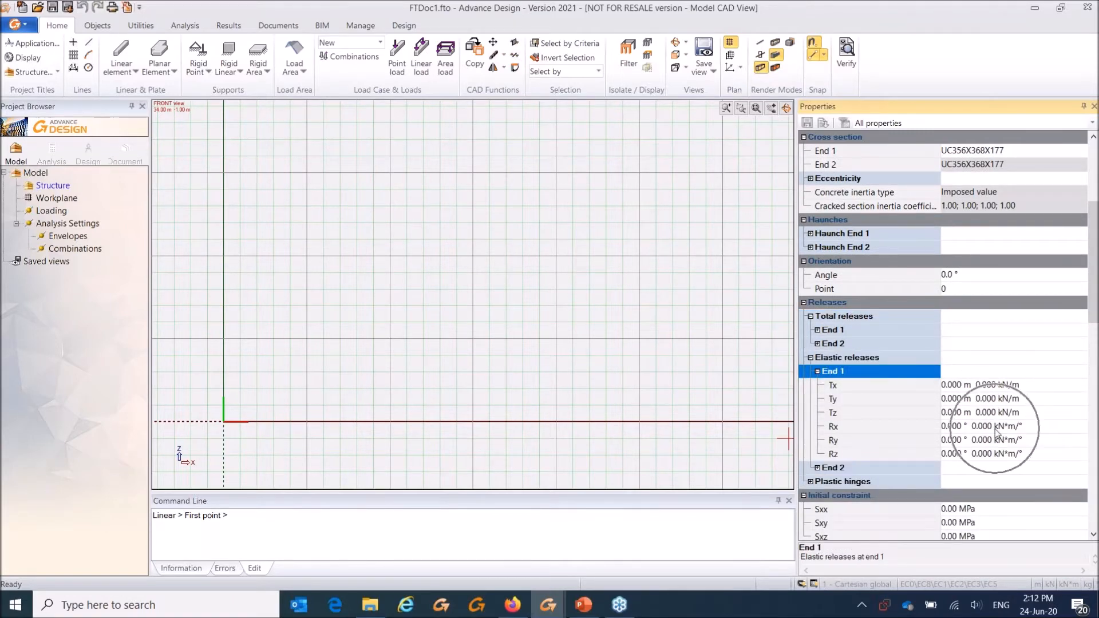
{"action": "left_click", "coordinate": [817, 371]}
{"action": "scroll", "coordinate": [818, 395], "scroll_direction": "down", "scroll_amount": 4}
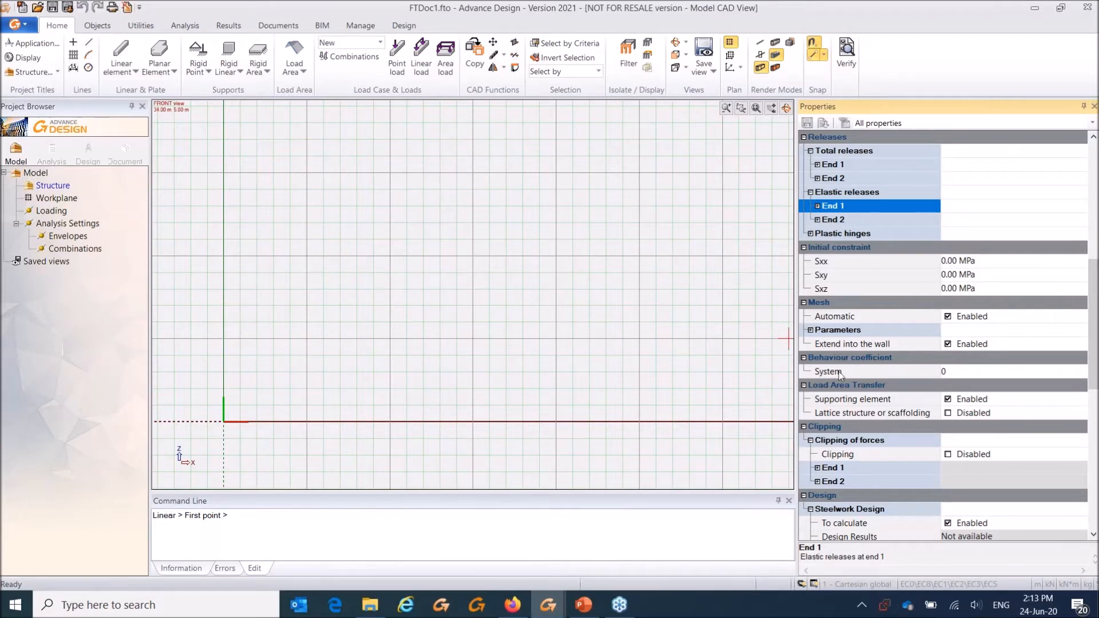
{"action": "scroll", "coordinate": [846, 349], "scroll_direction": "down", "scroll_amount": 2}
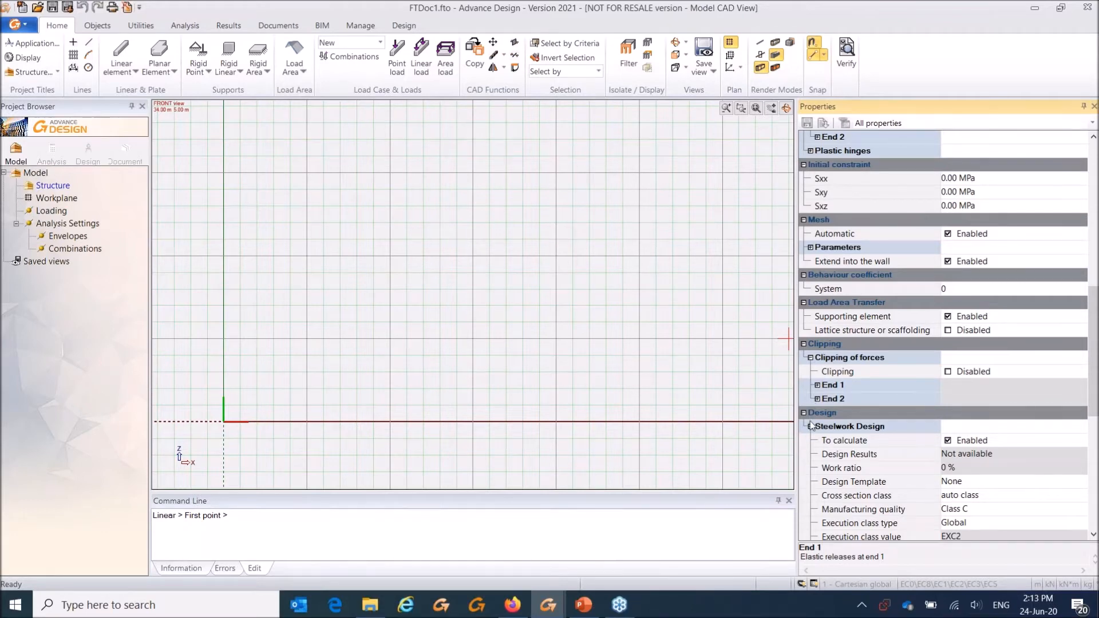
{"action": "scroll", "coordinate": [812, 426], "scroll_direction": "down", "scroll_amount": 2}
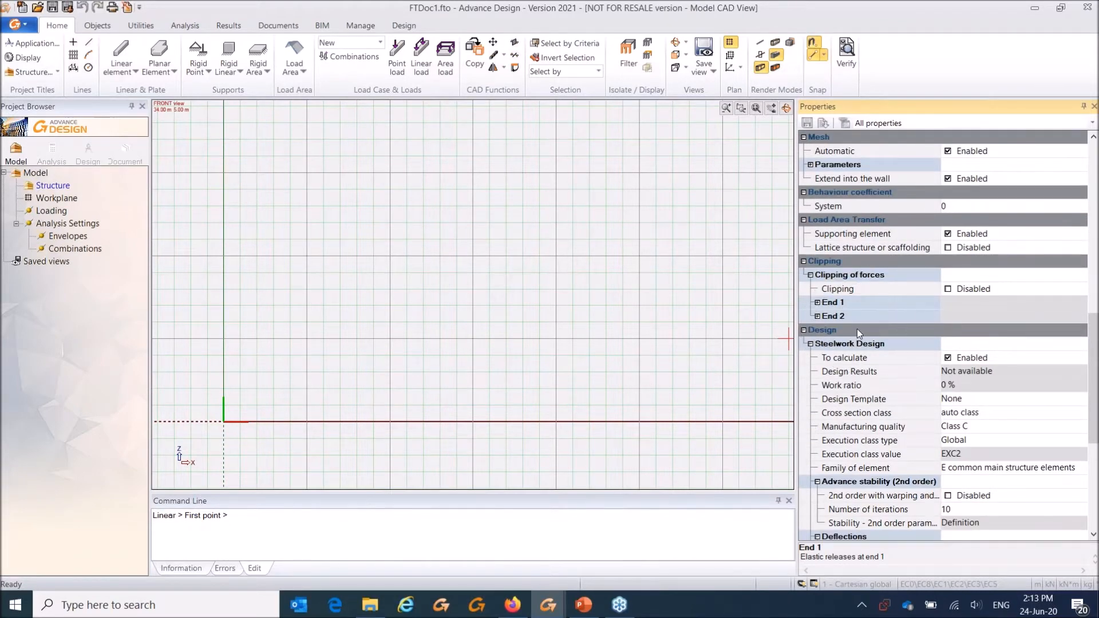
{"action": "left_click_drag", "start_coordinate": [798, 221], "coordinate": [887, 221]}
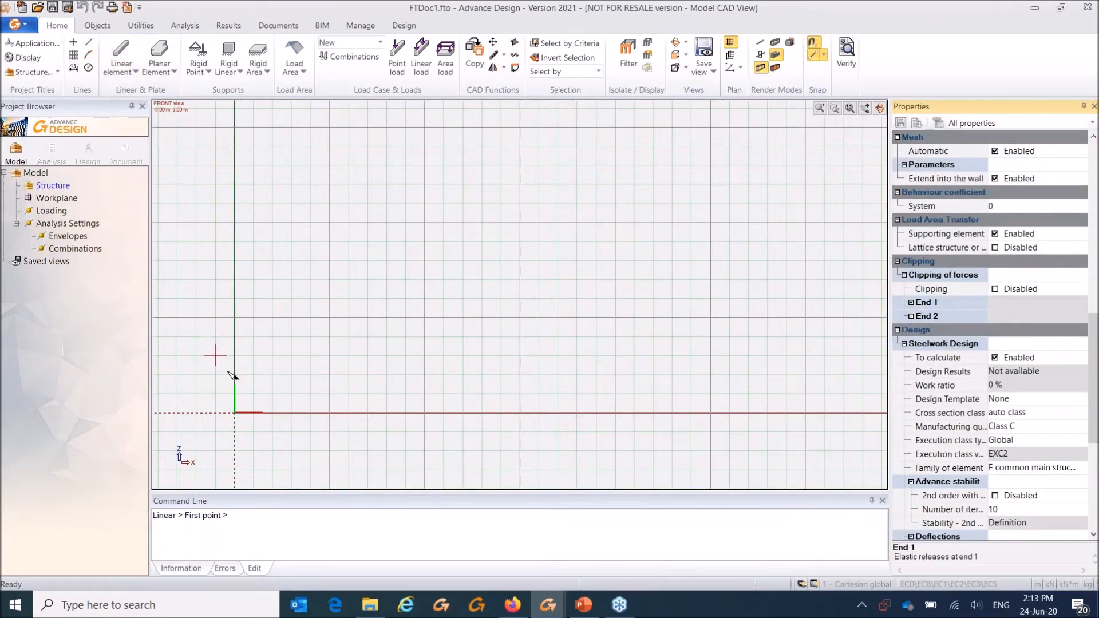
Step: Draw a vertical column 6 m high from the origin and end the Linear element command
{"action": "left_click", "coordinate": [235, 413]}
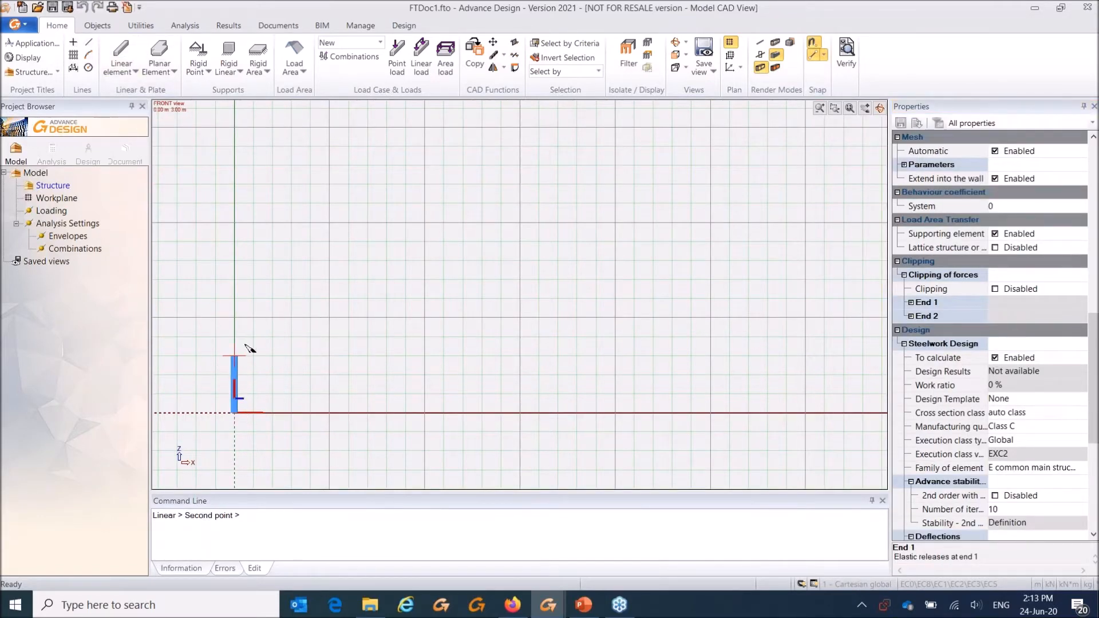
{"action": "left_click", "coordinate": [240, 318]}
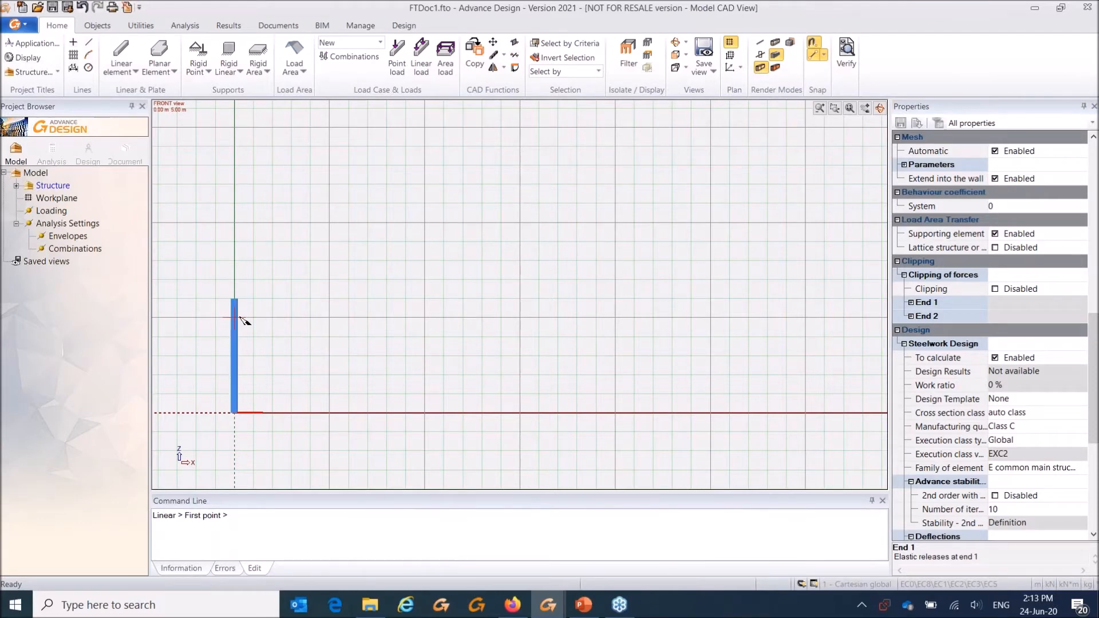
{"action": "key", "text": "Escape"}
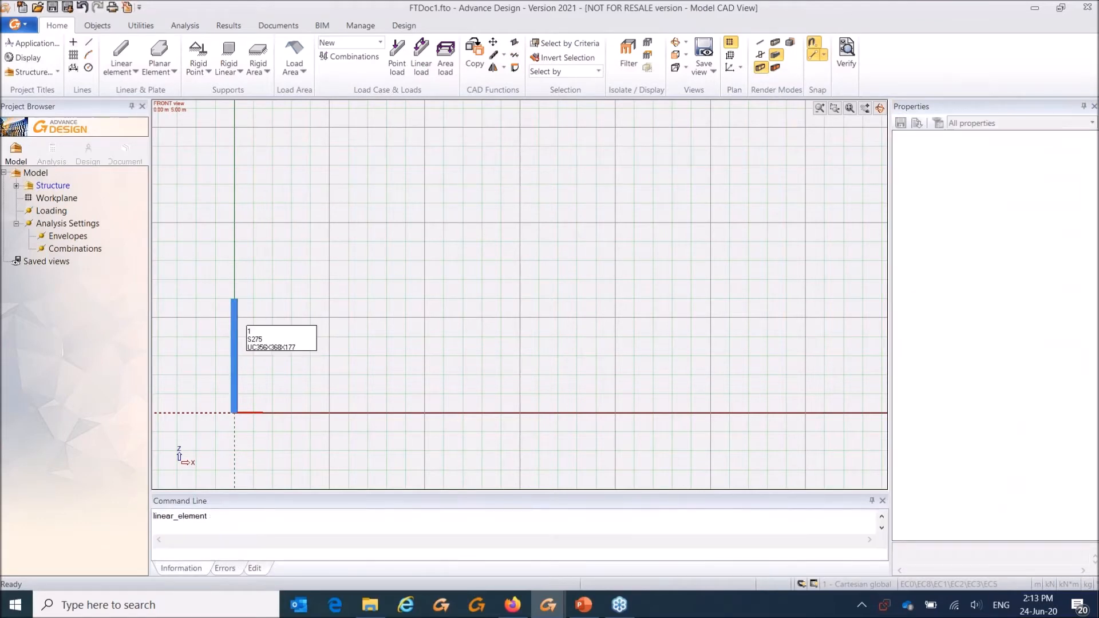
Step: Make one copy of the column, translated 10 m along X
{"action": "left_click", "coordinate": [234, 332]}
{"action": "left_click", "coordinate": [475, 57]}
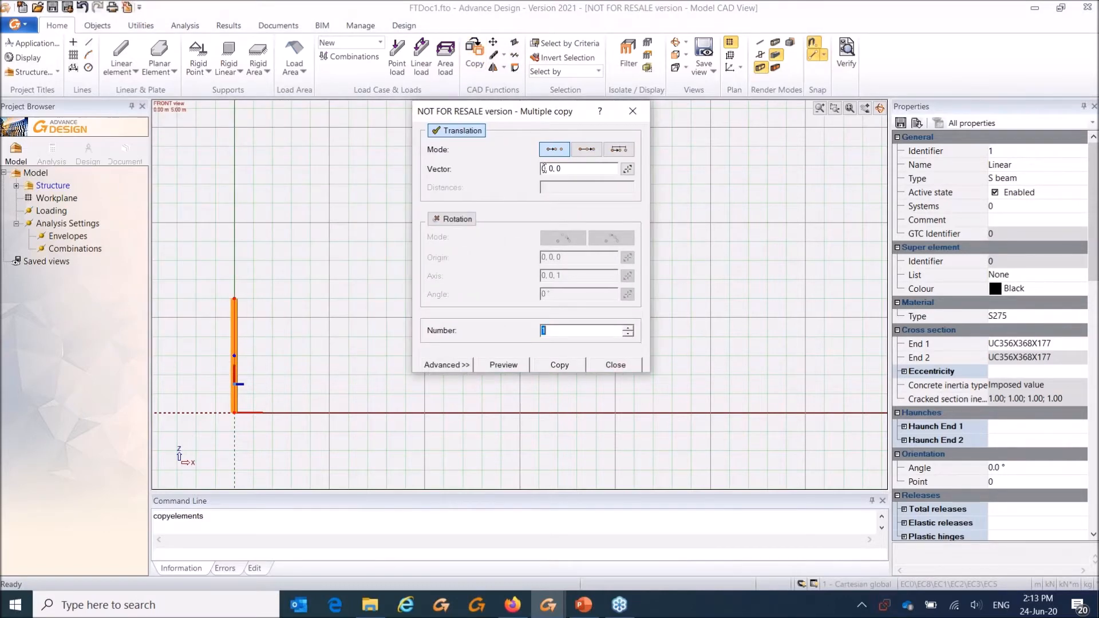
{"action": "key", "text": "BackSpace"}
{"action": "type", "text": "10"}
{"action": "left_click", "coordinate": [517, 364]}
{"action": "left_click", "coordinate": [557, 365]}
{"action": "left_click", "coordinate": [608, 367]}
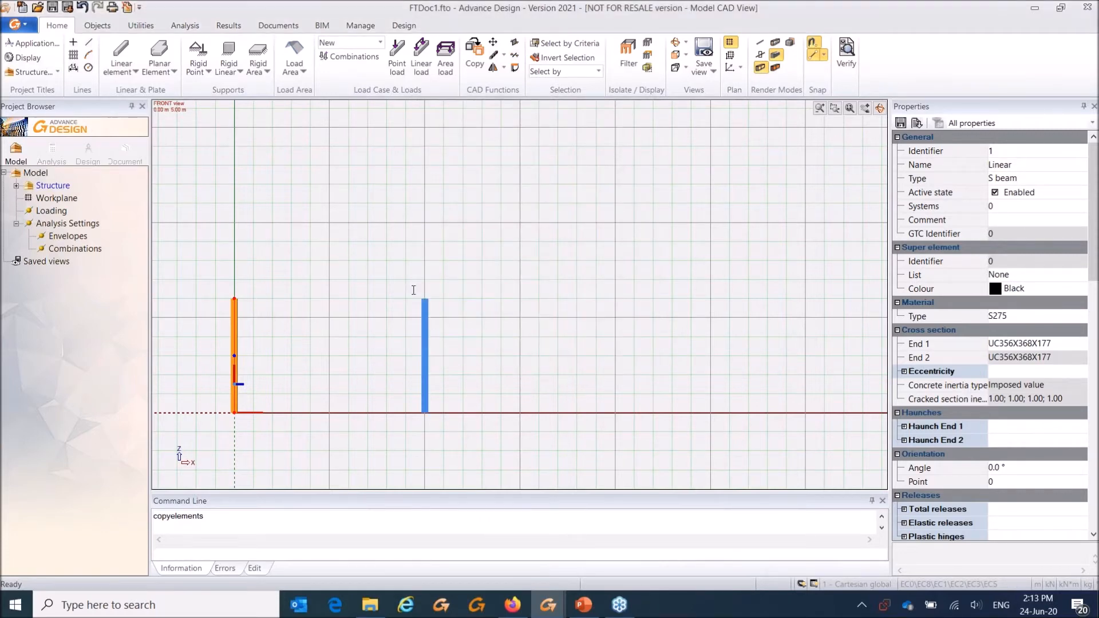
Step: Select only the copied column and stretch its upper end 2 m upwards
{"action": "right_click", "coordinate": [389, 265]}
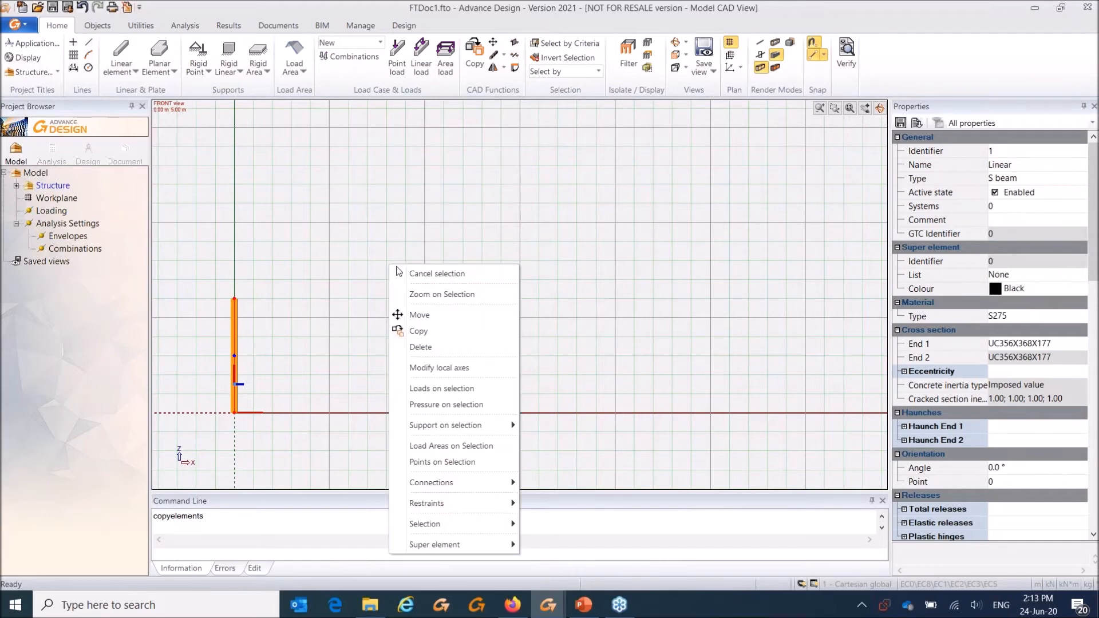
{"action": "left_click", "coordinate": [400, 274]}
{"action": "left_click", "coordinate": [426, 310]}
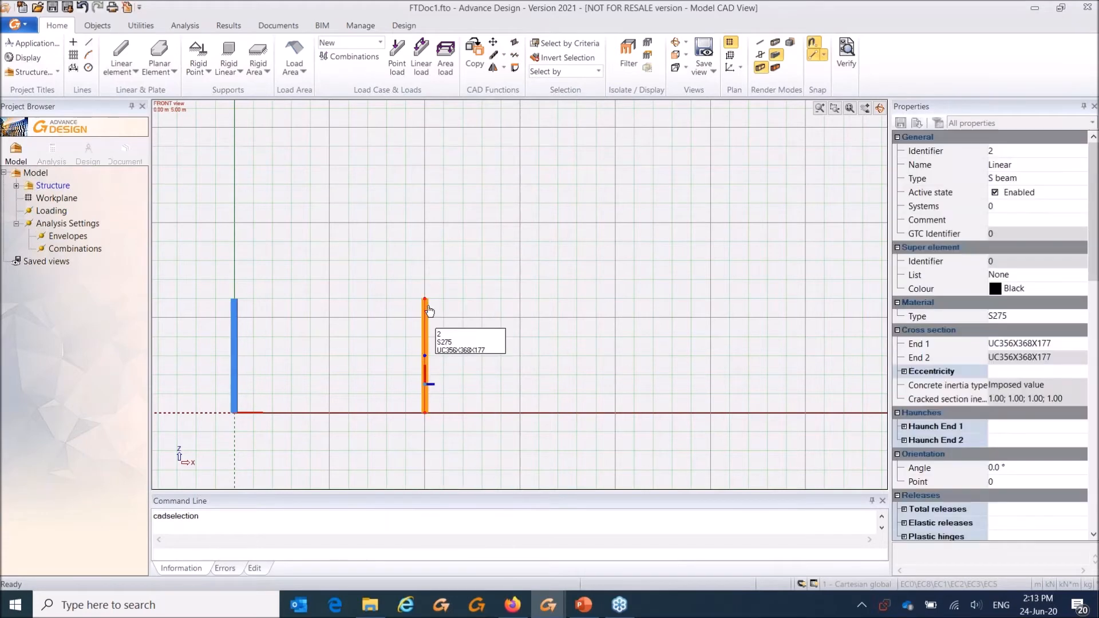
{"action": "left_click", "coordinate": [425, 299]}
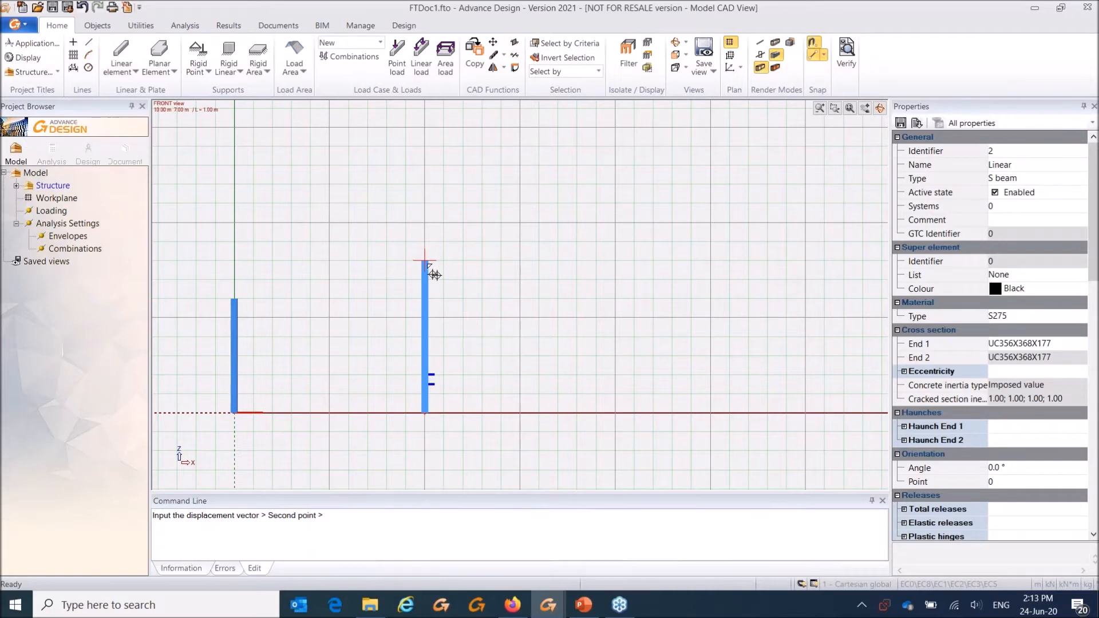
{"action": "type", "text": "2"}
{"action": "key", "text": "Return"}
{"action": "key", "text": "Escape"}
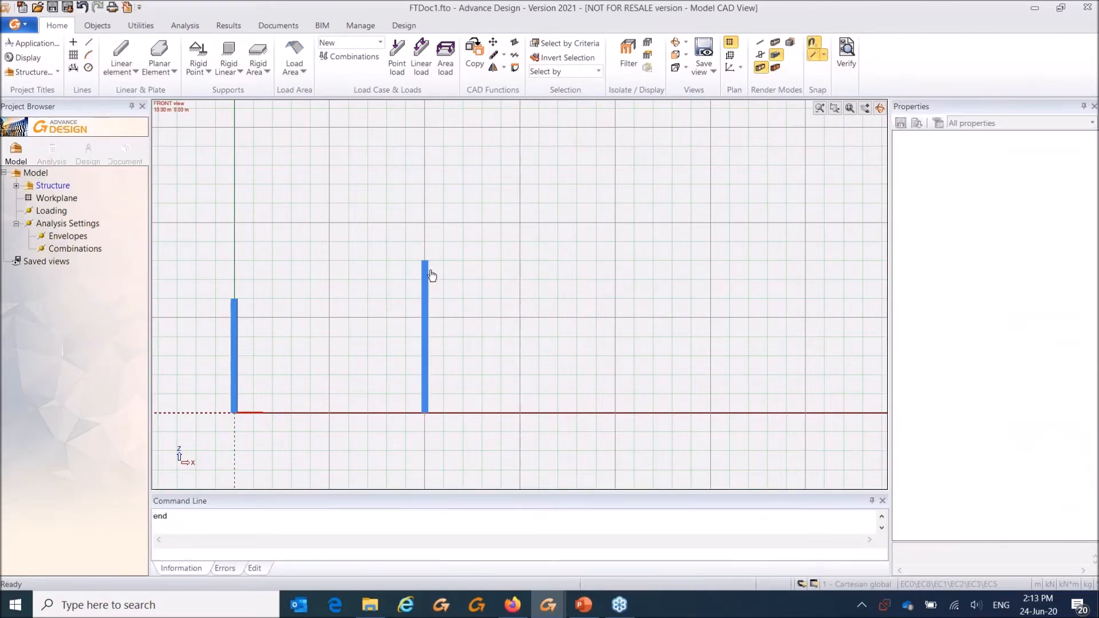
Step: Start a linear element and set its cross section to UB356x127x33 from the UK Universal Beam library
{"action": "left_click", "coordinate": [135, 70]}
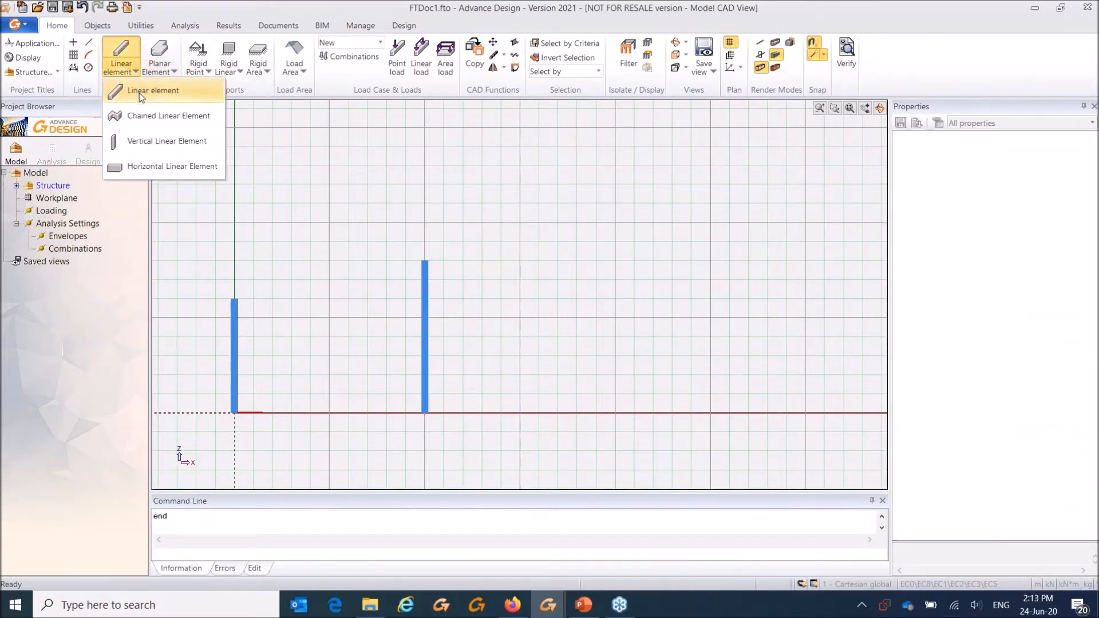
{"action": "left_click", "coordinate": [139, 92]}
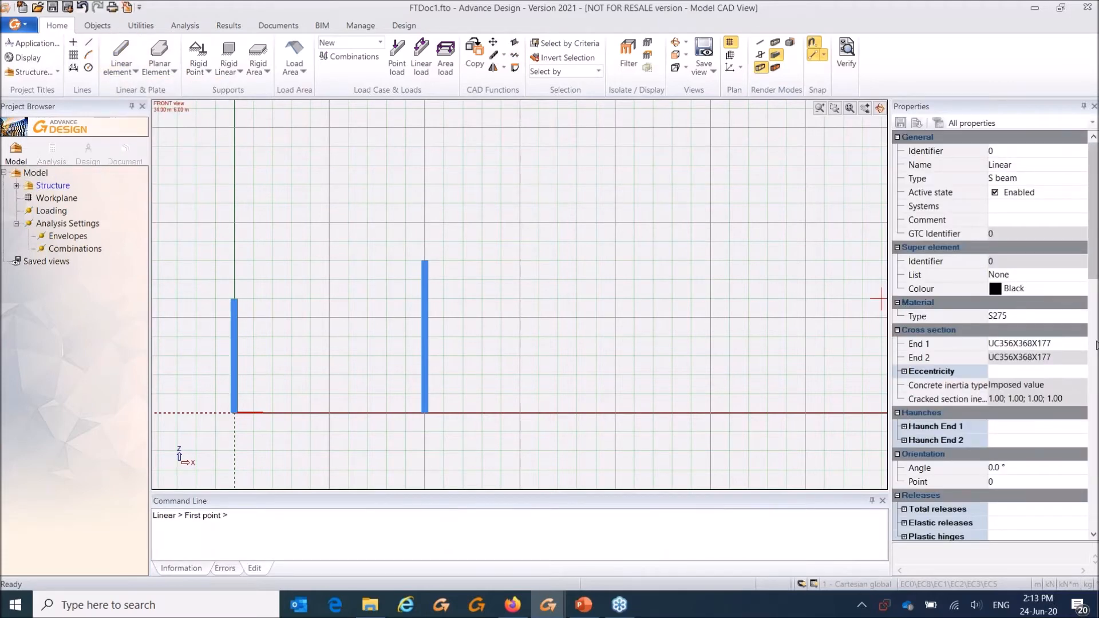
{"action": "left_click", "coordinate": [999, 345]}
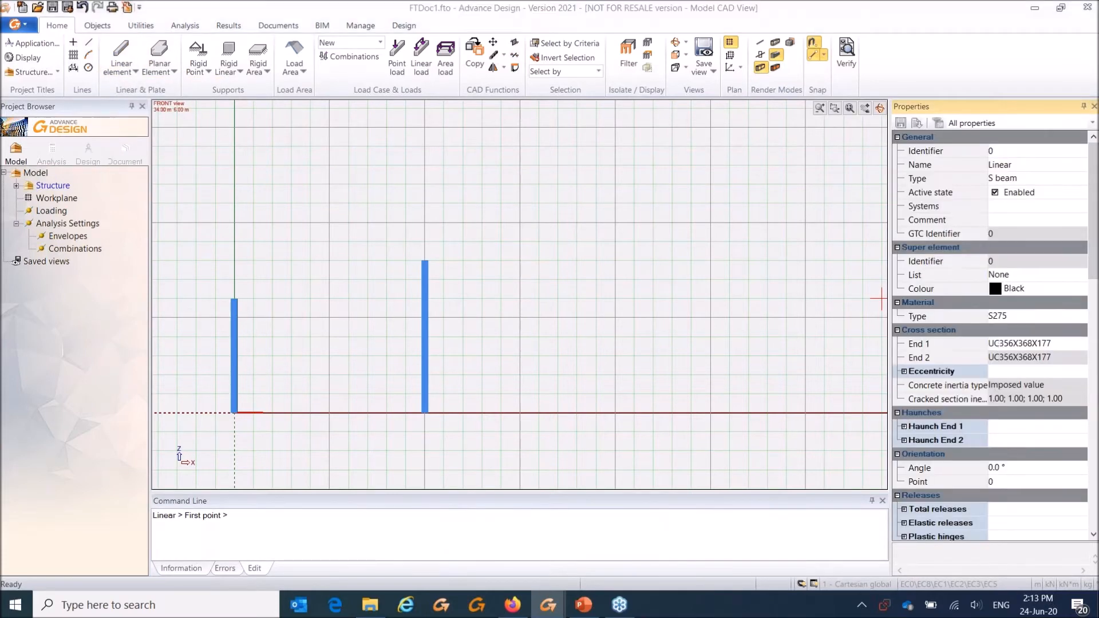
{"action": "double_click", "coordinate": [999, 345]}
{"action": "scroll", "coordinate": [408, 431], "scroll_direction": "down", "scroll_amount": 3}
{"action": "left_click", "coordinate": [390, 359]}
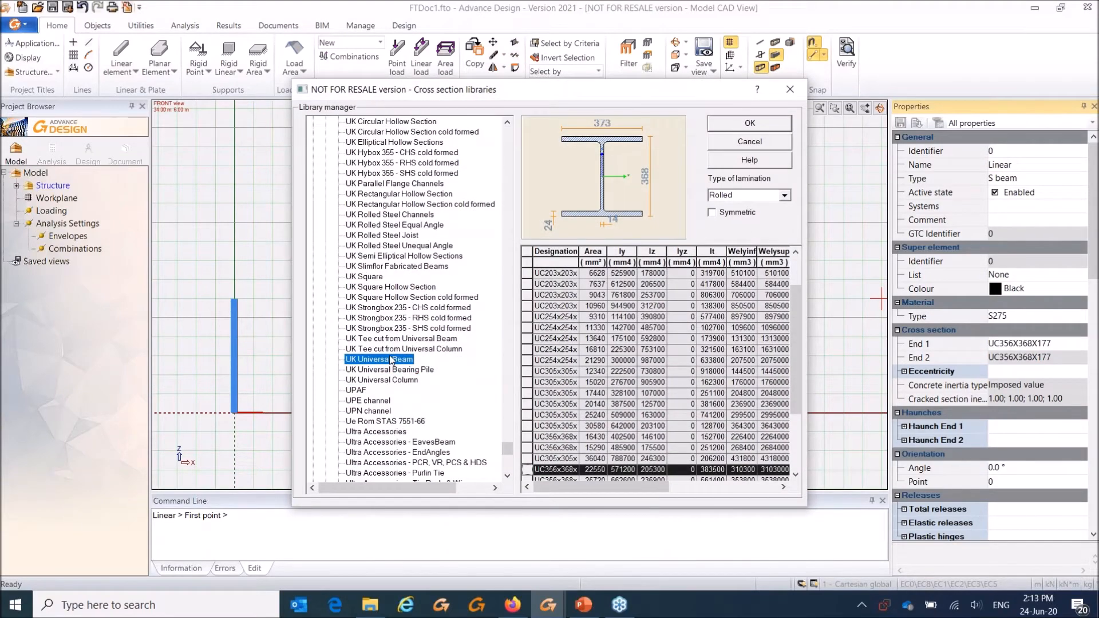
{"action": "left_click_drag", "start_coordinate": [577, 252], "coordinate": [634, 251]}
{"action": "scroll", "coordinate": [558, 408], "scroll_direction": "down", "scroll_amount": 3}
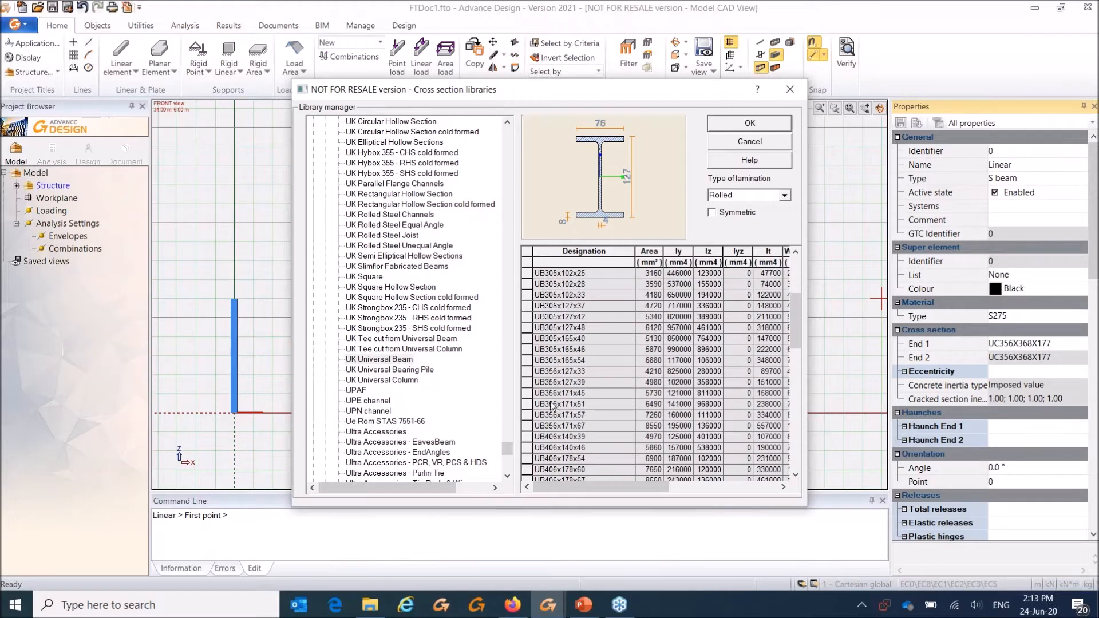
{"action": "scroll", "coordinate": [541, 372], "scroll_direction": "down", "scroll_amount": 1}
{"action": "left_click", "coordinate": [543, 371]}
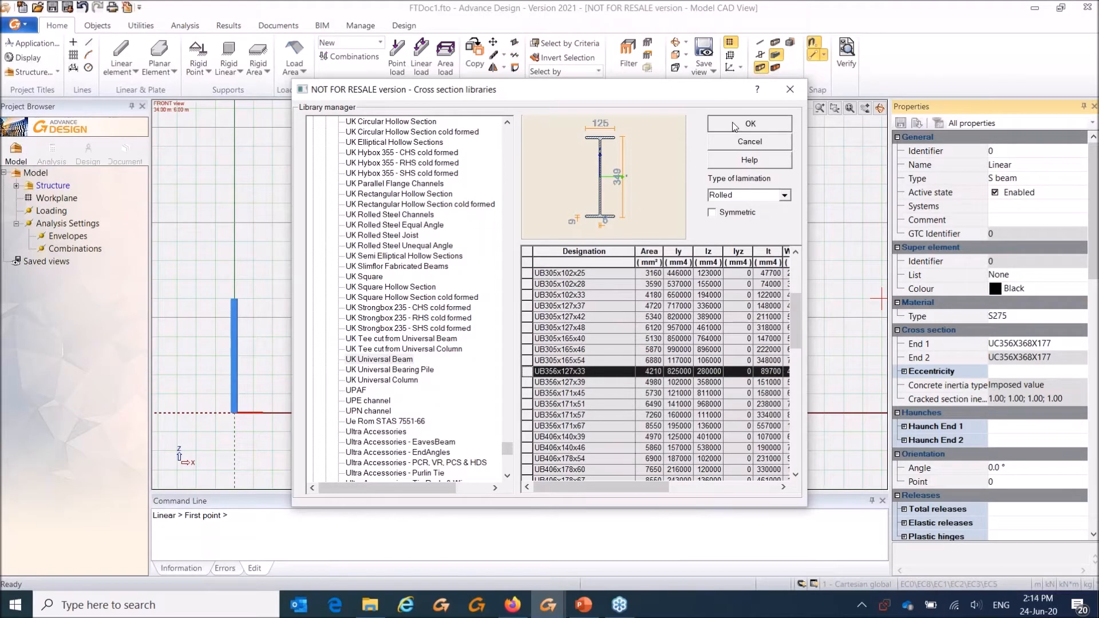
{"action": "left_click", "coordinate": [738, 124]}
Step: Draw the sloping rafter from the top of the shorter column to the top of the taller column
{"action": "left_click", "coordinate": [234, 298]}
{"action": "left_click", "coordinate": [424, 261]}
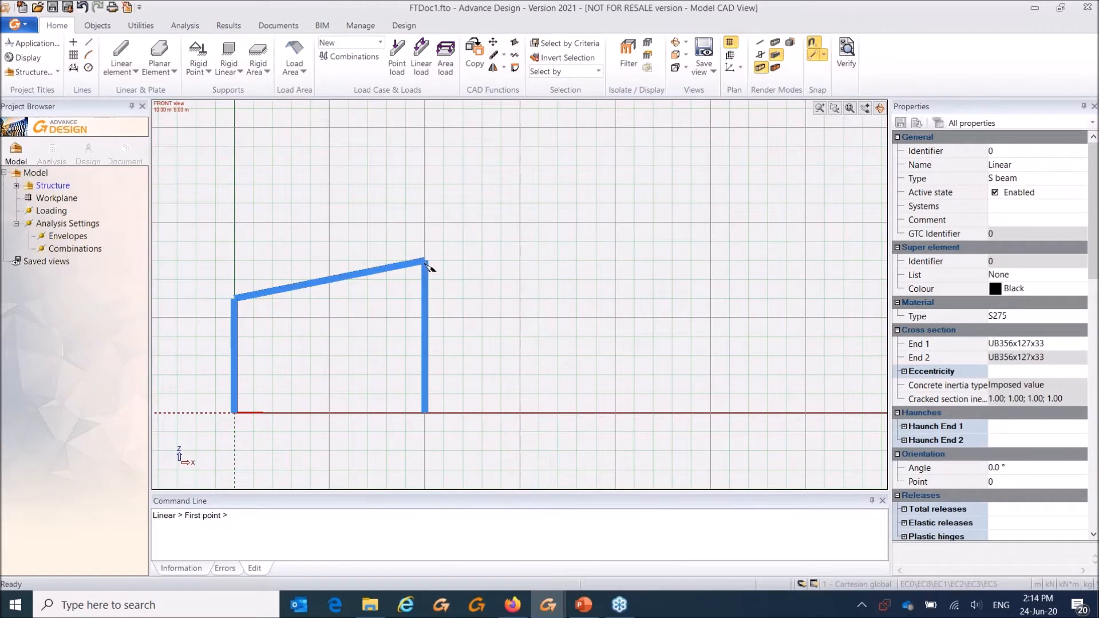
{"action": "key", "text": "Escape"}
{"action": "scroll", "coordinate": [309, 384], "scroll_direction": "up", "scroll_amount": 2}
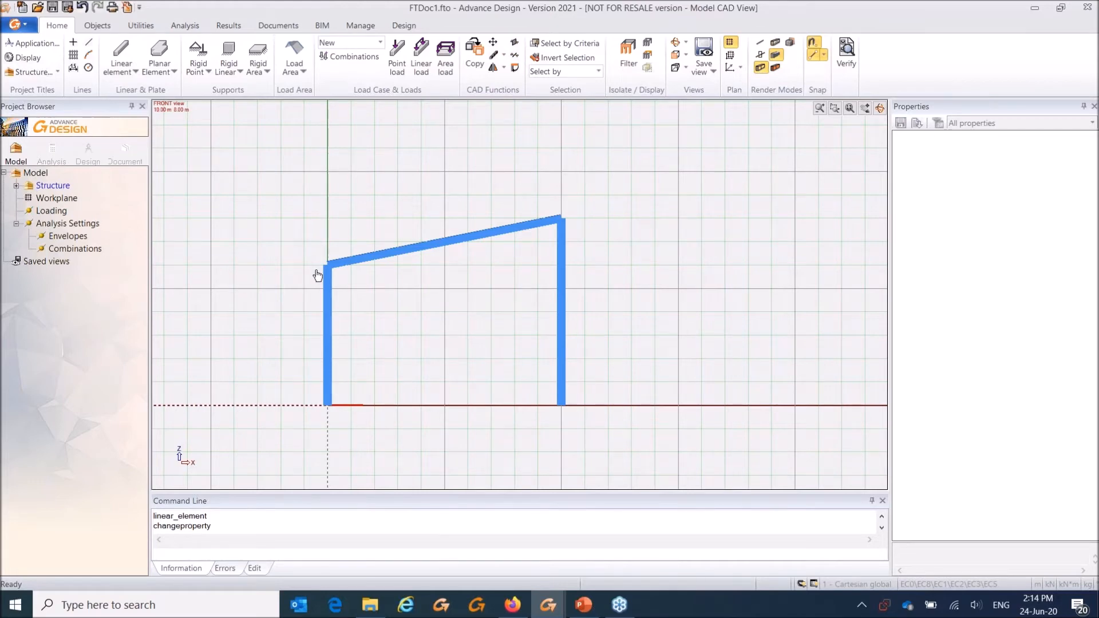
{"action": "left_click", "coordinate": [825, 55]}
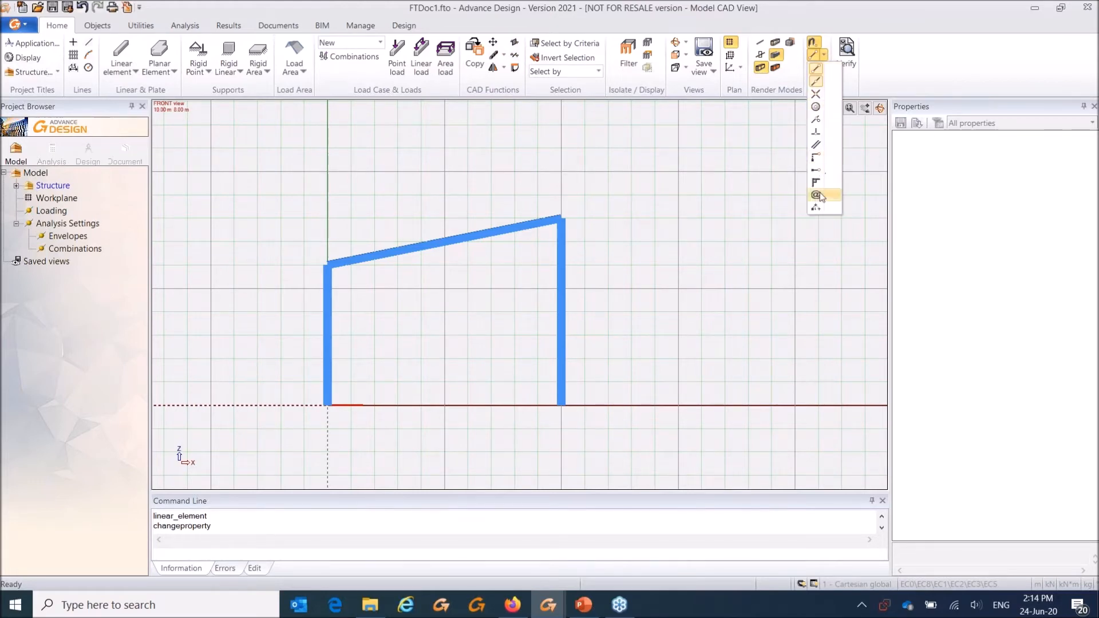
{"action": "left_click", "coordinate": [879, 73]}
{"action": "left_click", "coordinate": [187, 519]}
Step: Draw a vertical linear element from the base line at X = 5 m up to the rafter
{"action": "left_click", "coordinate": [123, 67]}
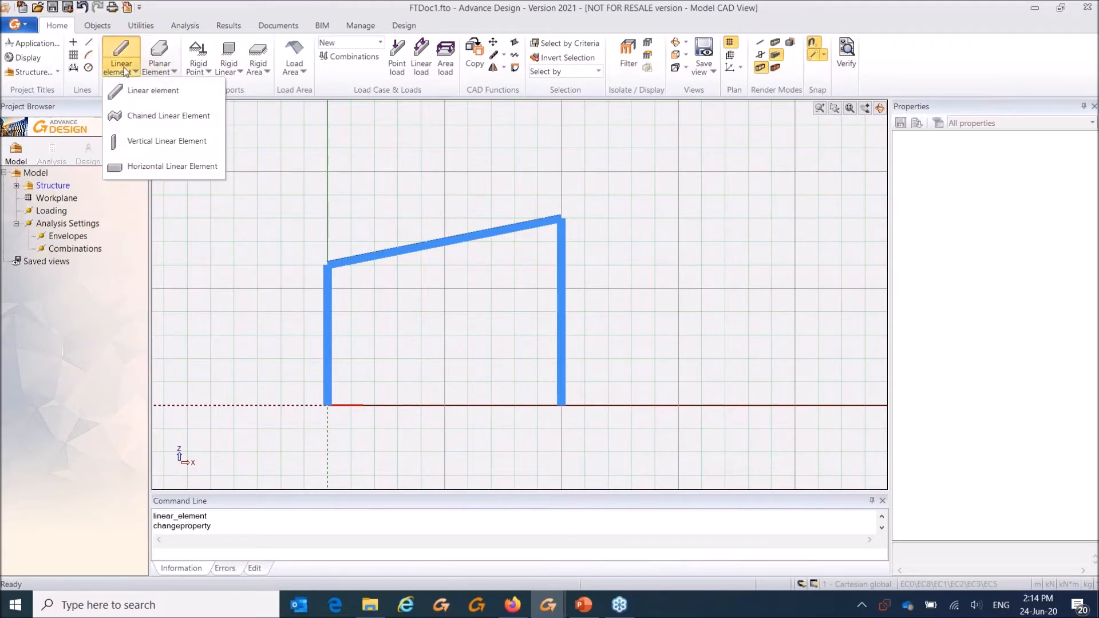
{"action": "left_click", "coordinate": [145, 96]}
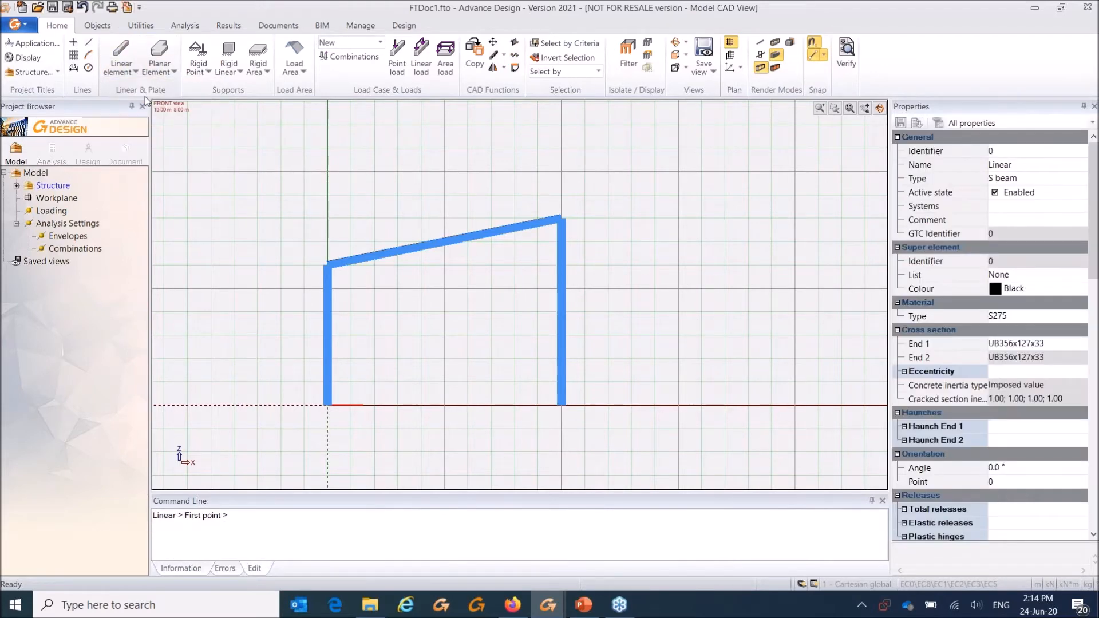
{"action": "left_click", "coordinate": [193, 517]}
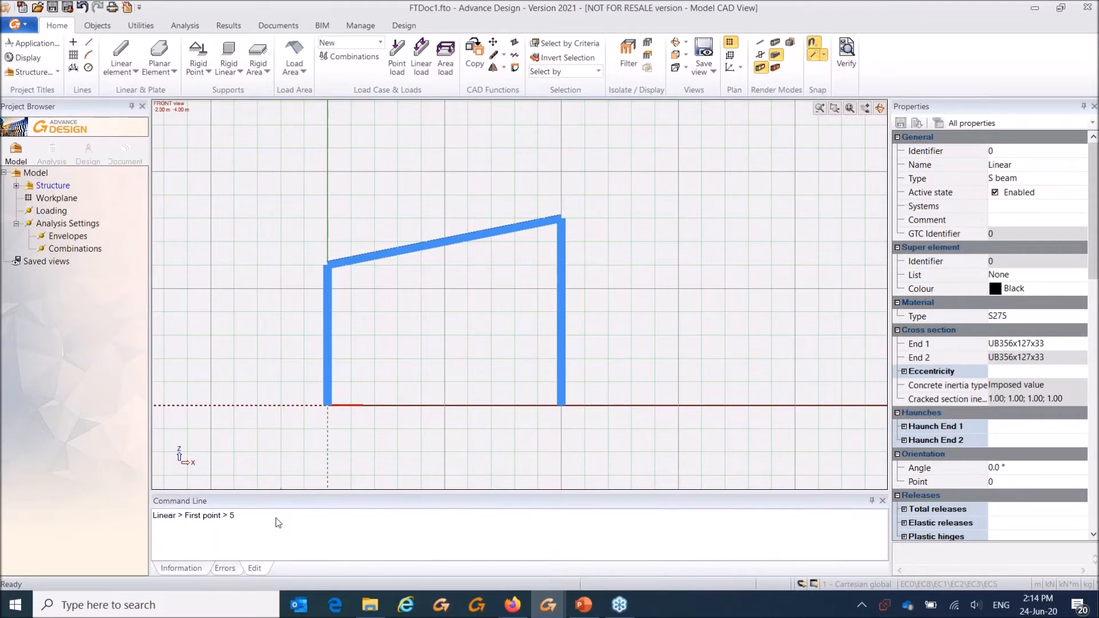
{"action": "key", "text": "Return"}
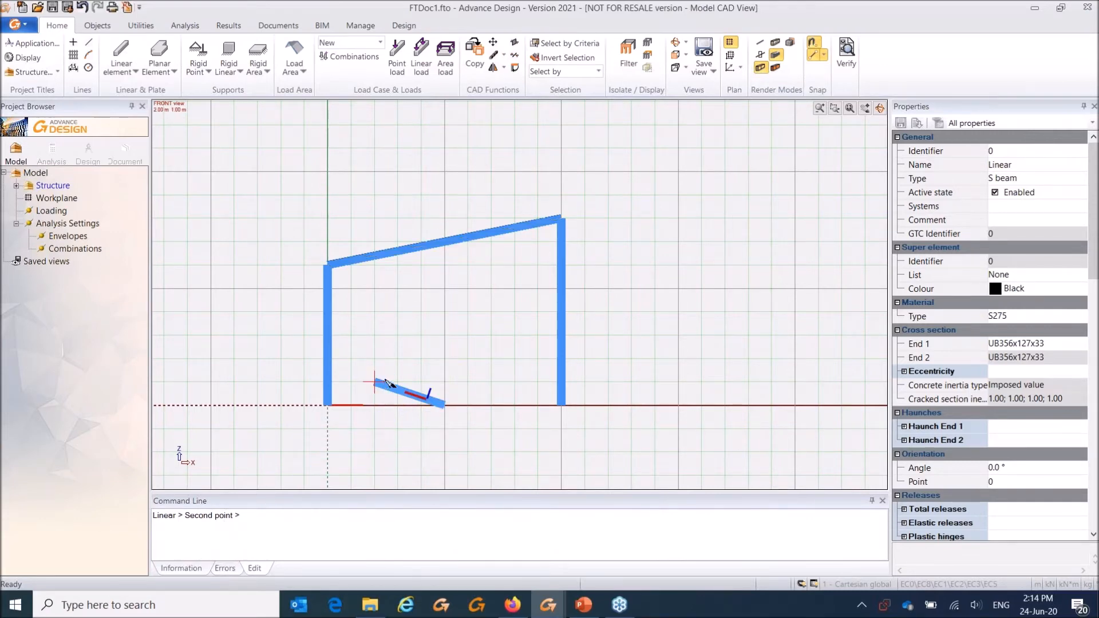
{"action": "left_click", "coordinate": [447, 245]}
{"action": "key", "text": "Escape"}
{"action": "key", "text": "Escape"}
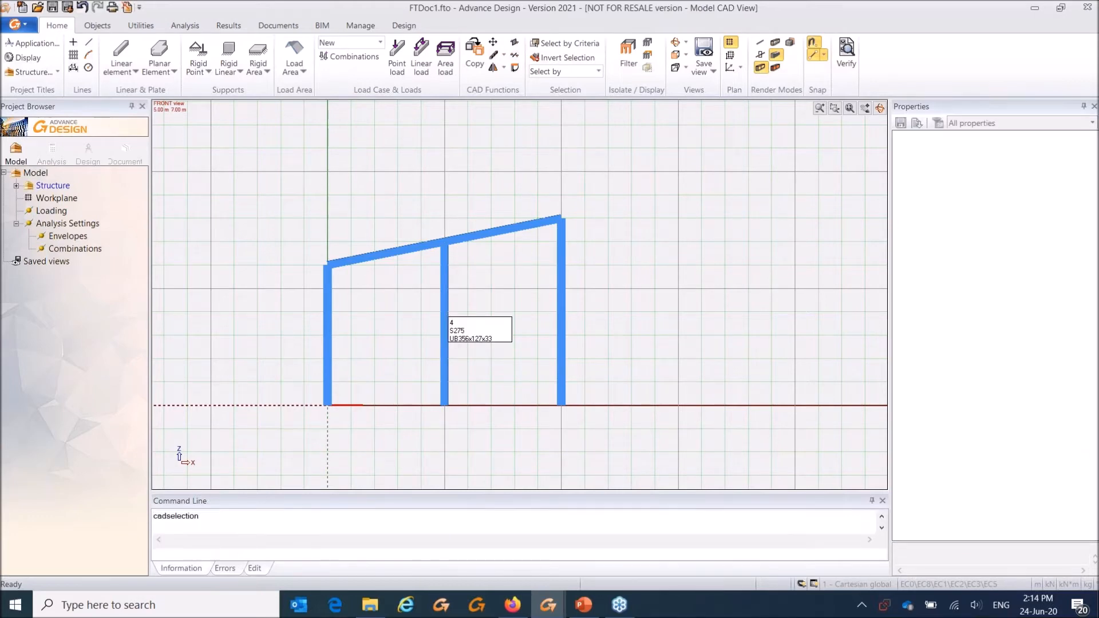
Step: Change the middle column's cross section to UC203x203x86 from the UK Universal Column library
{"action": "left_click", "coordinate": [445, 314]}
{"action": "left_click", "coordinate": [1006, 345]}
{"action": "left_click", "coordinate": [1005, 345]}
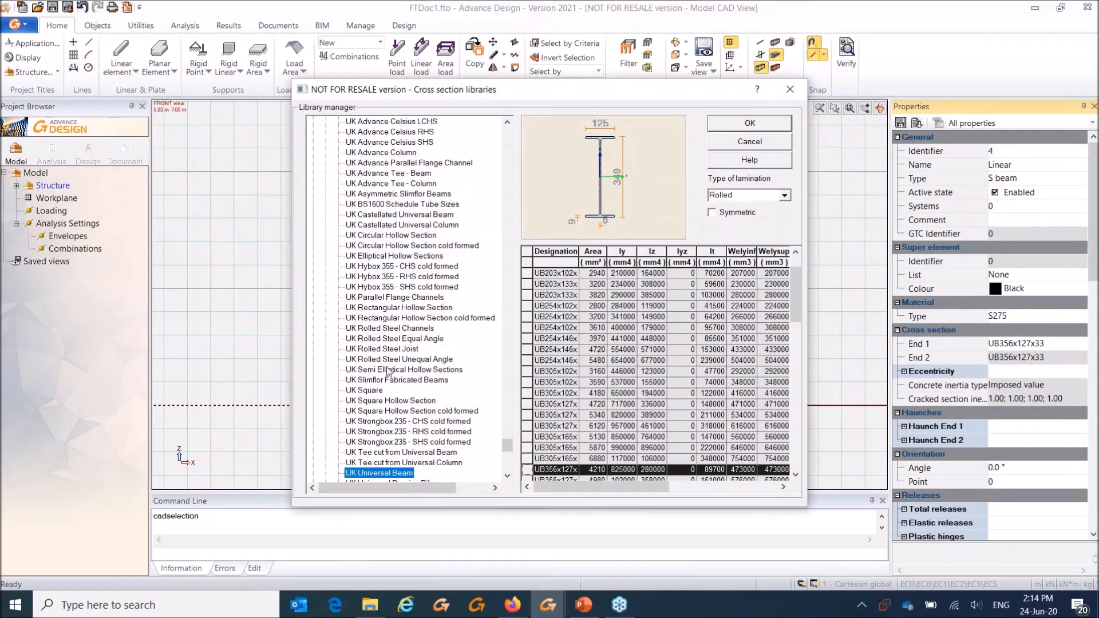
{"action": "scroll", "coordinate": [435, 364], "scroll_direction": "down", "scroll_amount": 4}
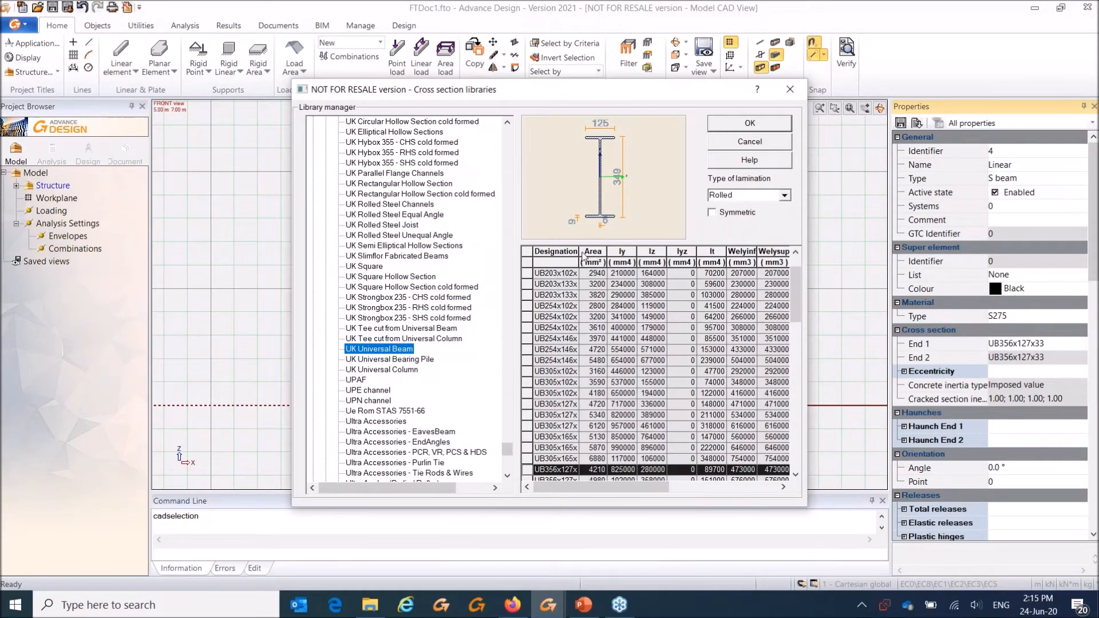
{"action": "key", "text": "Down"}
{"action": "key", "text": "Down"}
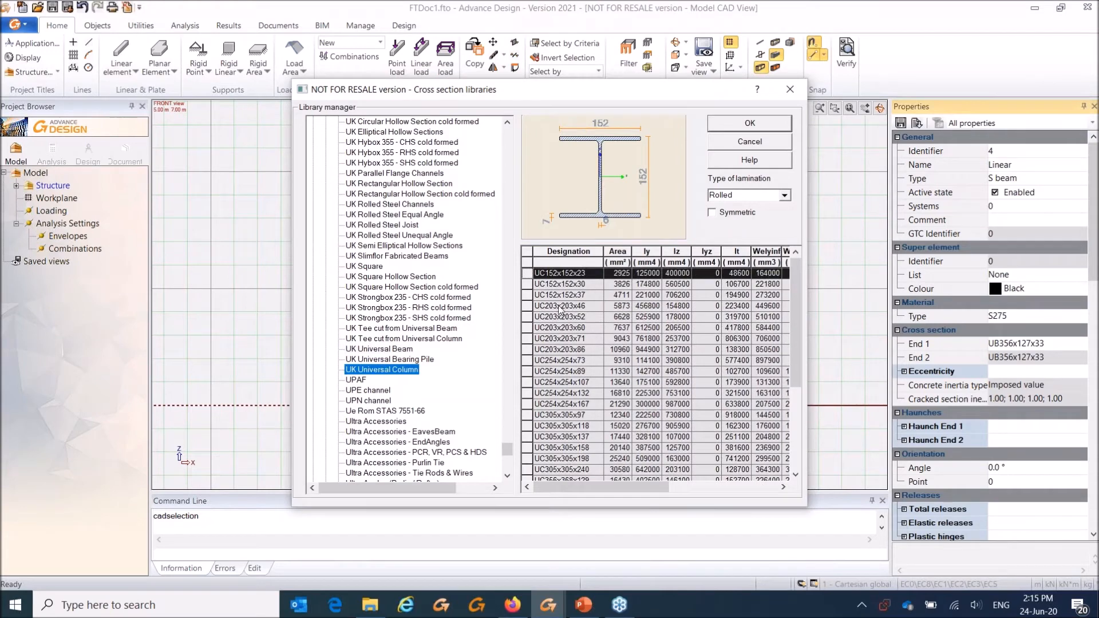
{"action": "left_click", "coordinate": [527, 274]}
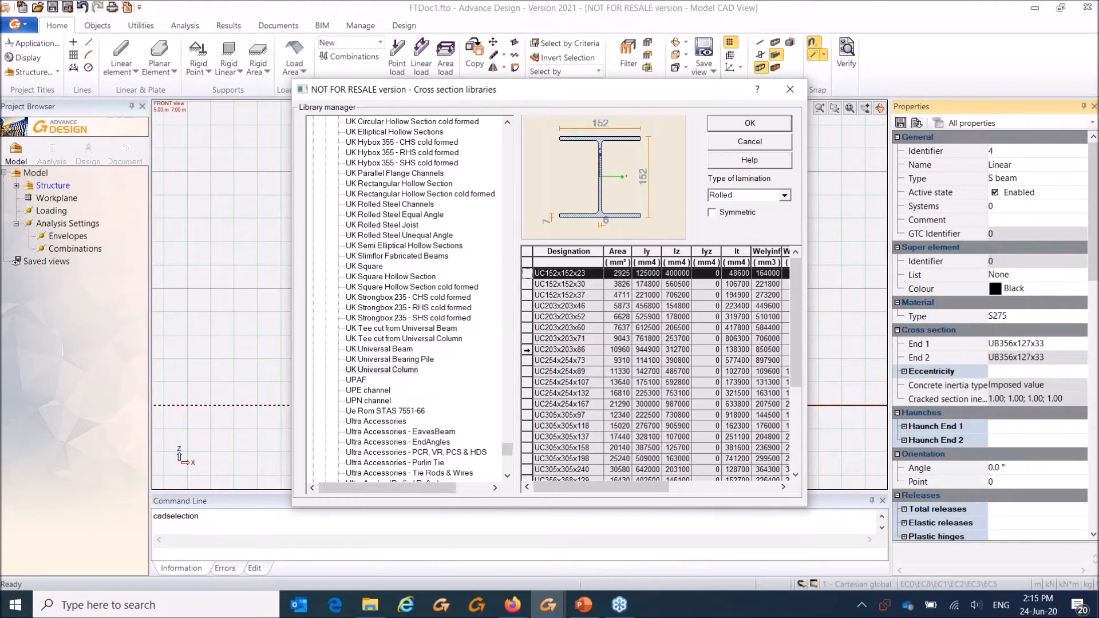
{"action": "left_click", "coordinate": [527, 349]}
{"action": "left_click", "coordinate": [749, 123]}
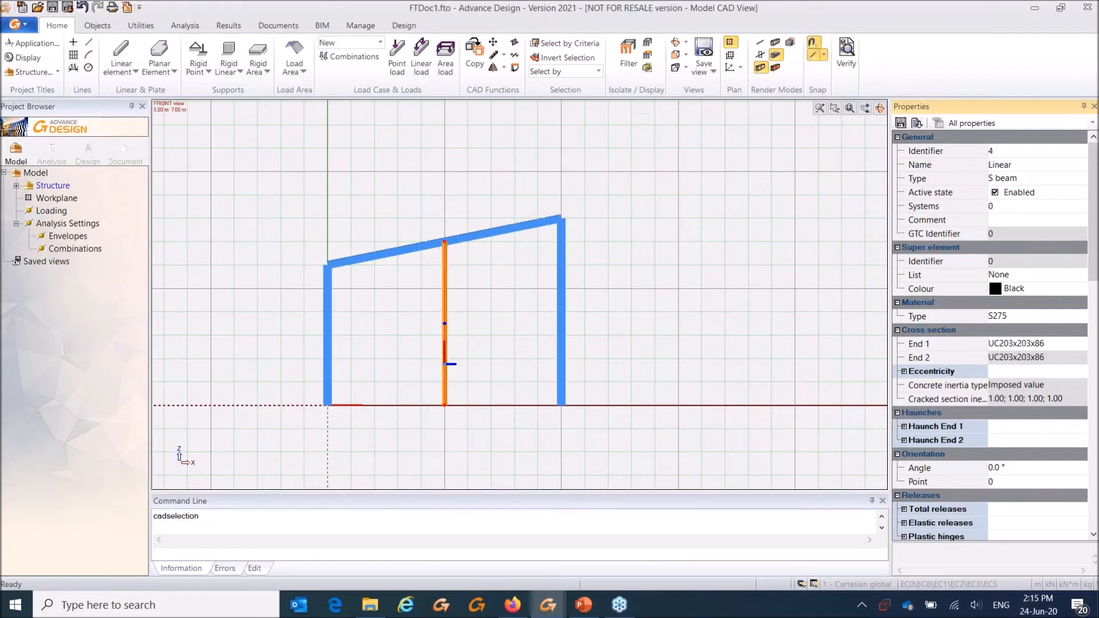
{"action": "key", "text": "Escape"}
Step: Copy the whole portal frame 5 times with a translation vector of 0, 5, 0, checking a preview in a 3D view
{"action": "middle_click_drag", "start_coordinate": [407, 269], "coordinate": [405, 288]}
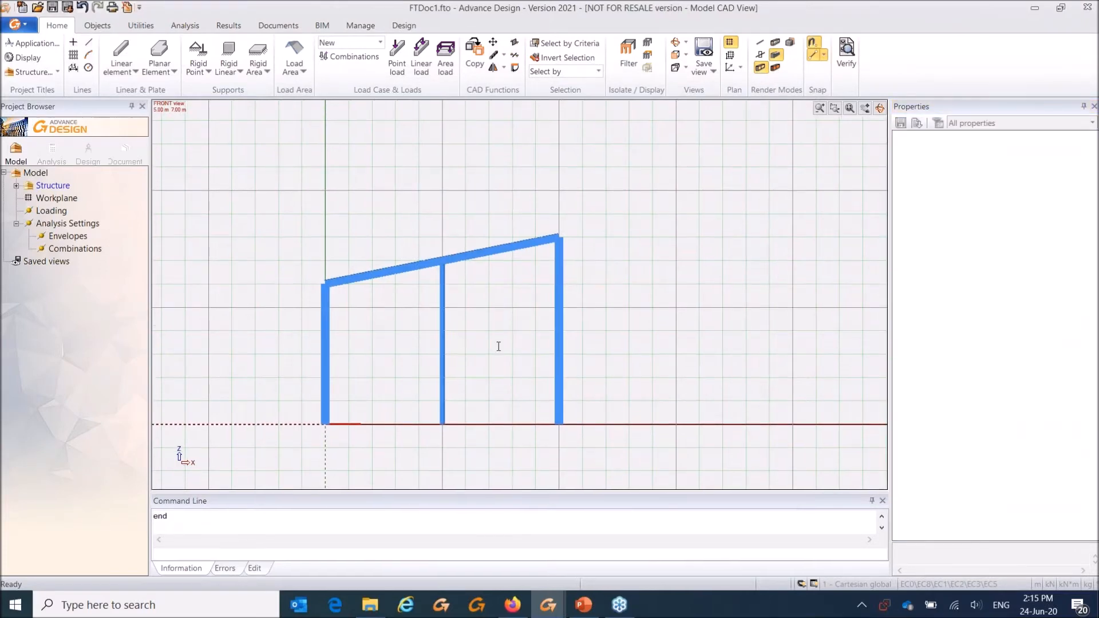
{"action": "left_click_drag", "start_coordinate": [581, 442], "coordinate": [274, 196]}
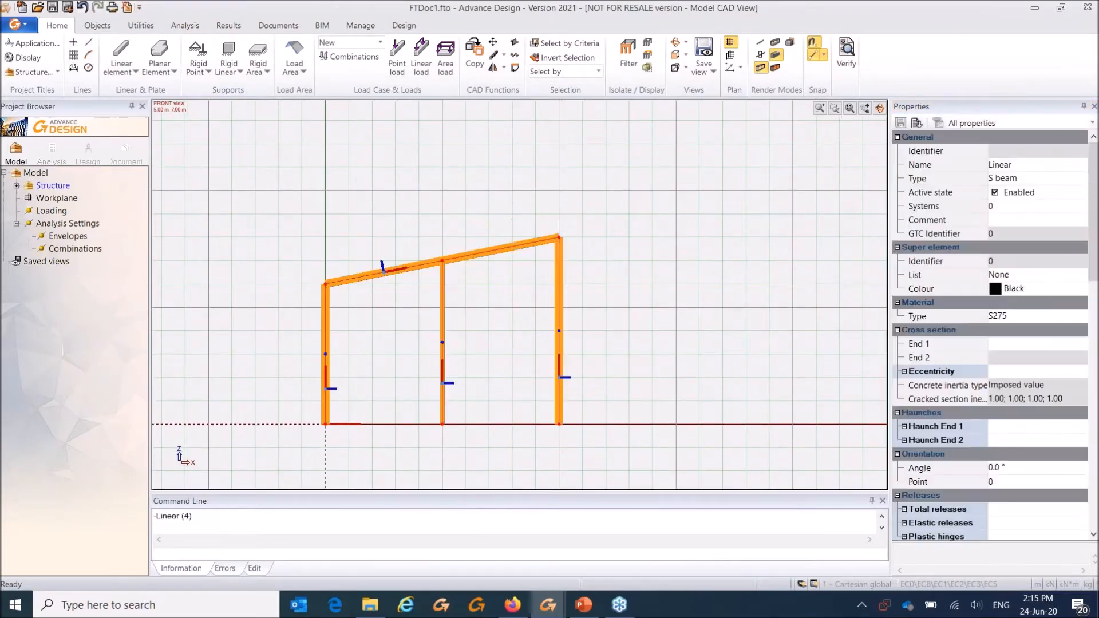
{"action": "left_click", "coordinate": [475, 70]}
{"action": "left_click", "coordinate": [550, 169]}
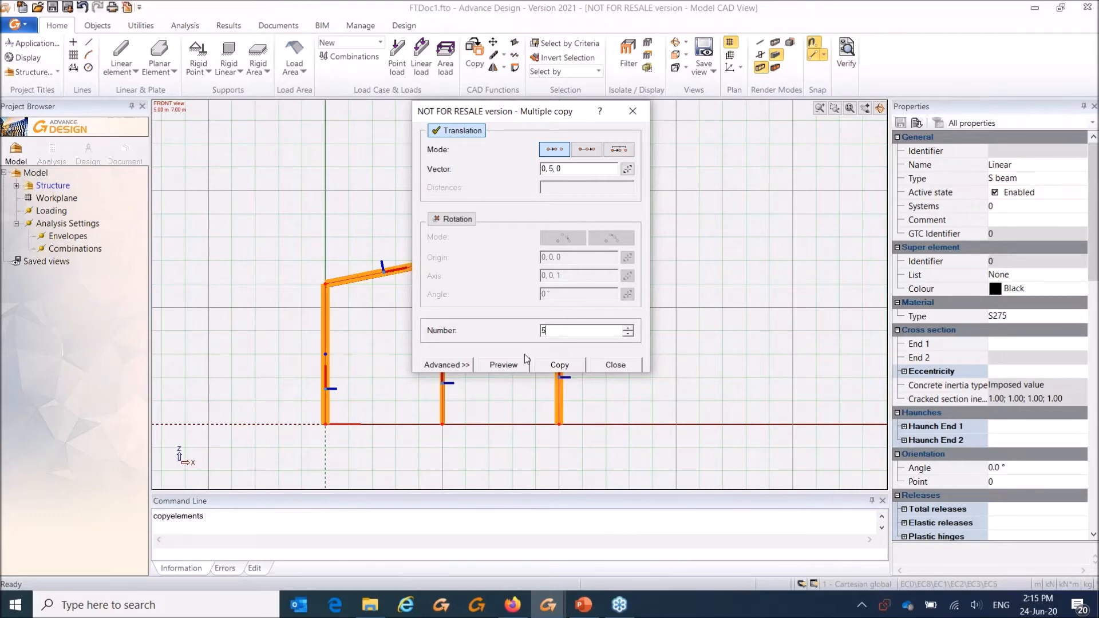
{"action": "left_click", "coordinate": [684, 54]}
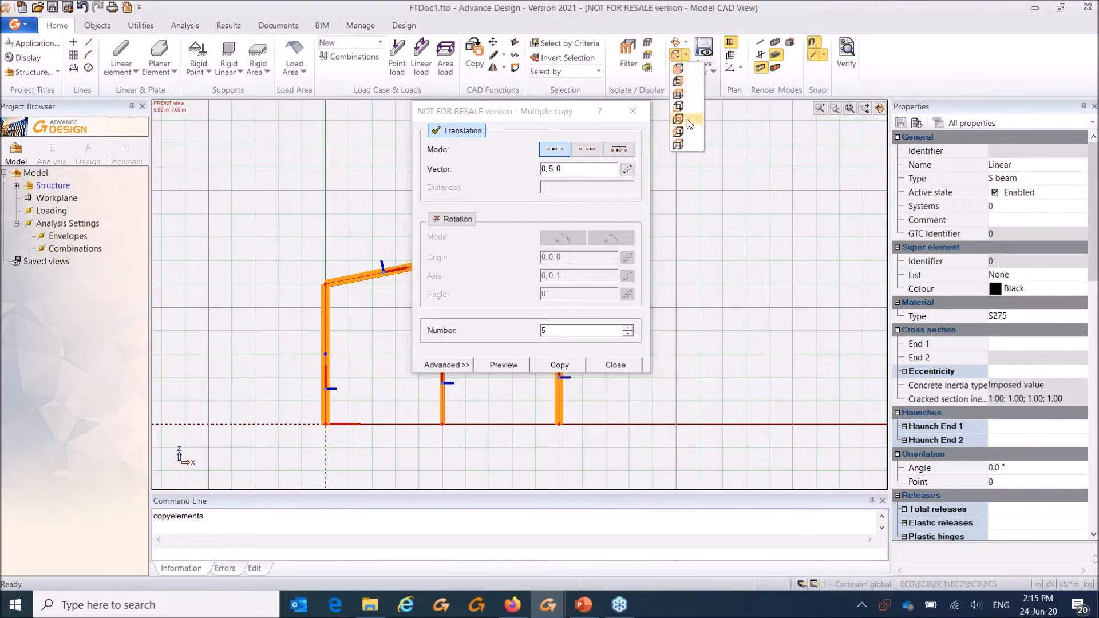
{"action": "left_click", "coordinate": [687, 119]}
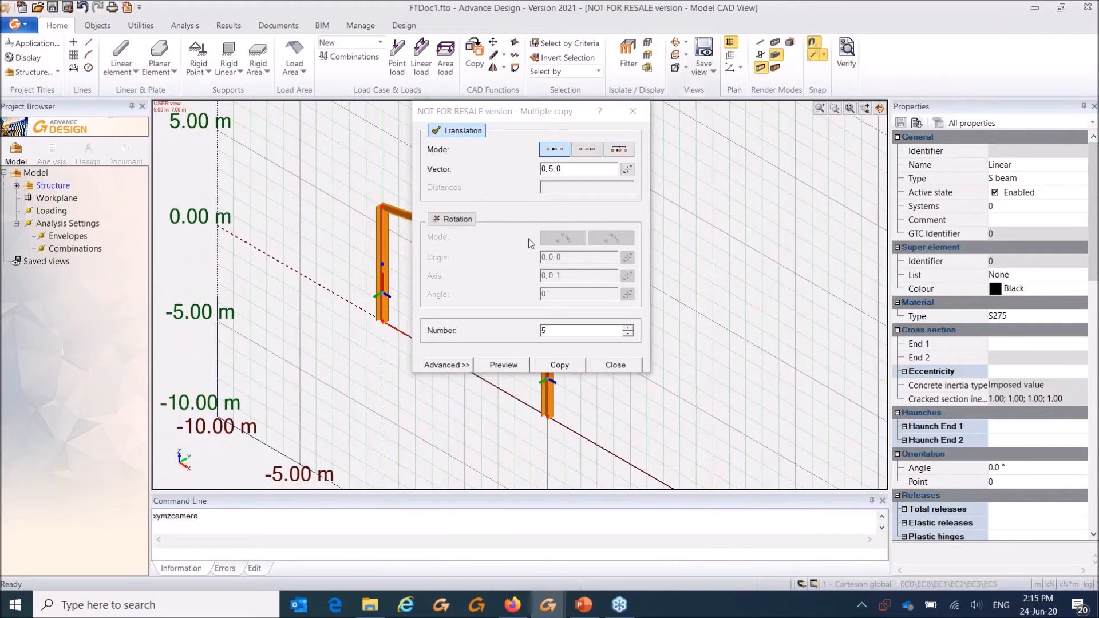
{"action": "left_click", "coordinate": [503, 365]}
{"action": "left_click", "coordinate": [560, 364]}
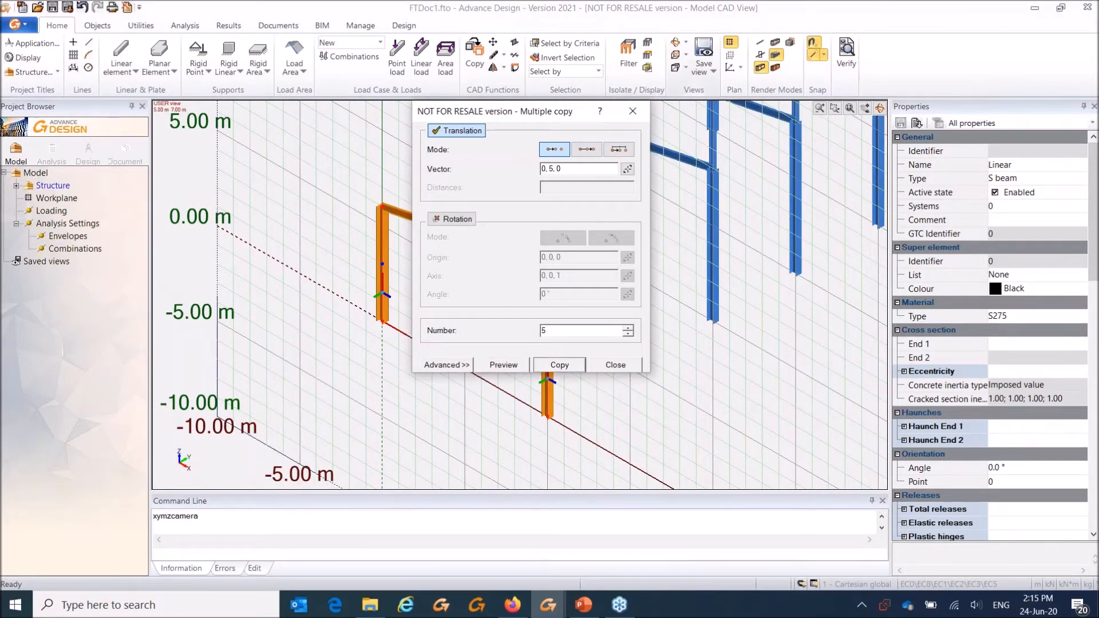
{"action": "left_click", "coordinate": [615, 365]}
Step: Align the work plane with the top view so the grid lies horizontally, and clear the frame selection
{"action": "scroll", "coordinate": [618, 282], "scroll_direction": "down", "scroll_amount": 5}
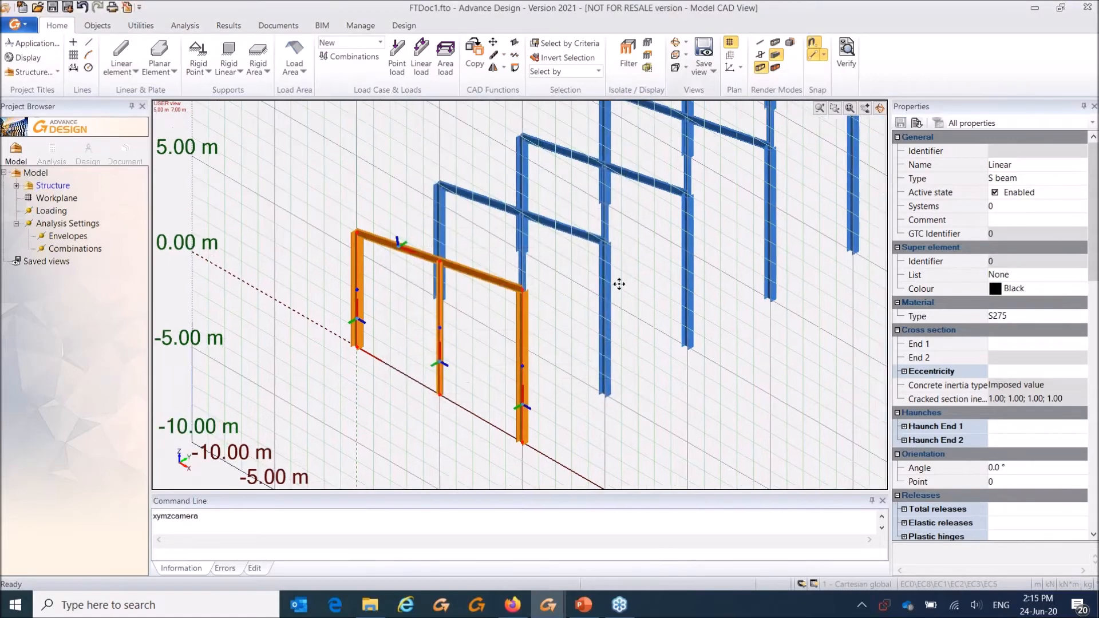
{"action": "mouse_move", "coordinate": [515, 314]}
{"action": "middle_mouse_down", "text": "shift"}
{"action": "mouse_move", "coordinate": [539, 299]}
{"action": "mouse_move", "coordinate": [520, 303]}
{"action": "middle_mouse_up", "text": "shift"}
{"action": "middle_click_drag", "start_coordinate": [567, 259], "coordinate": [540, 274]}
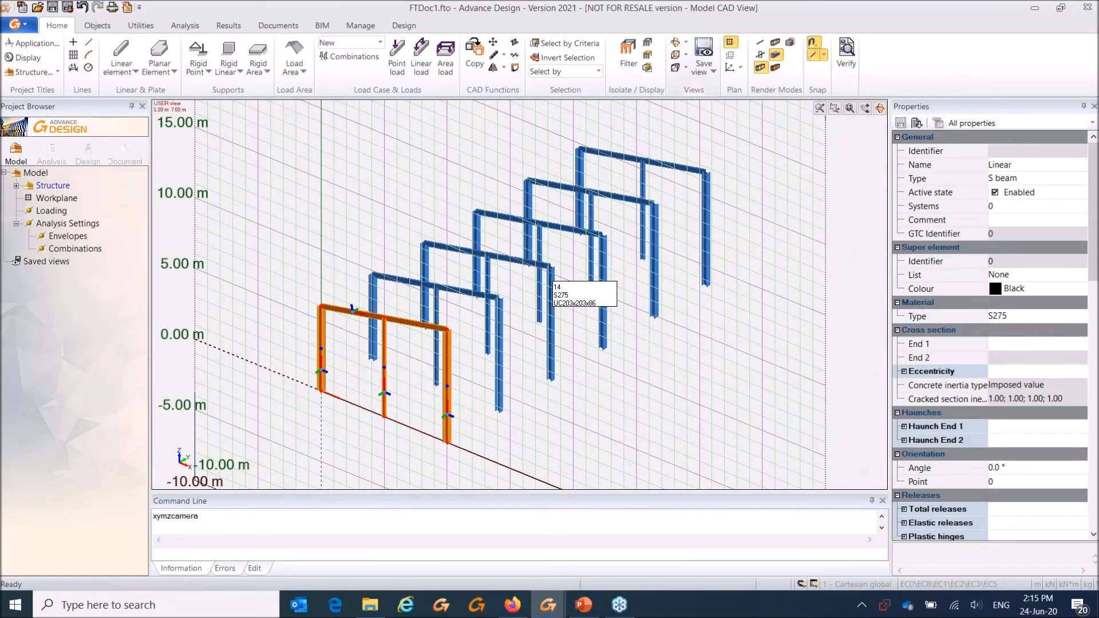
{"action": "key", "text": "alt+5"}
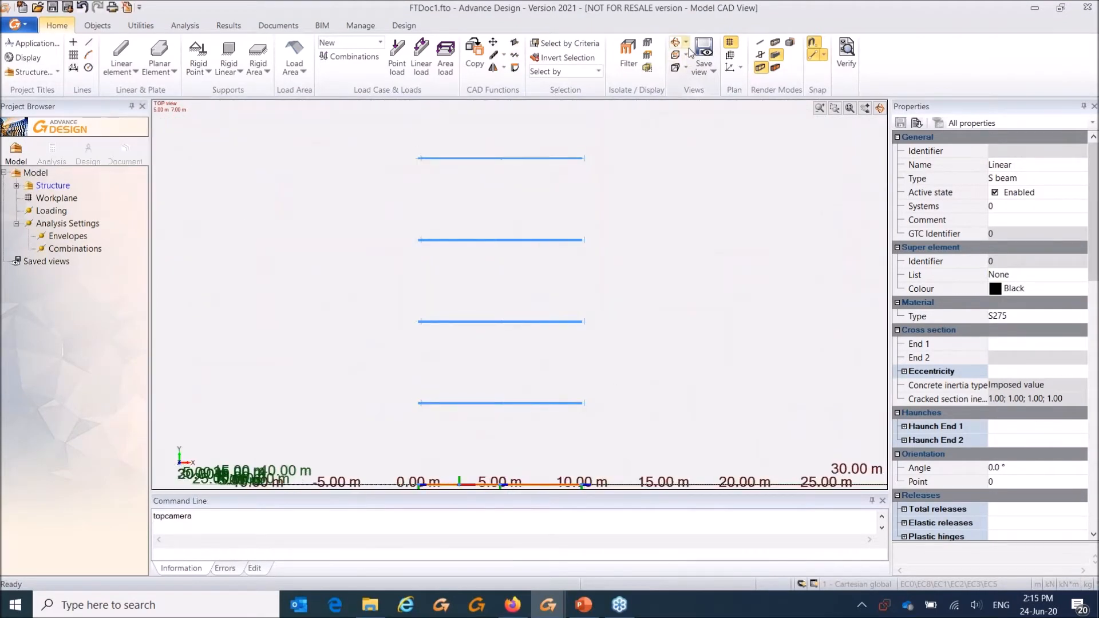
{"action": "left_click", "coordinate": [730, 55]}
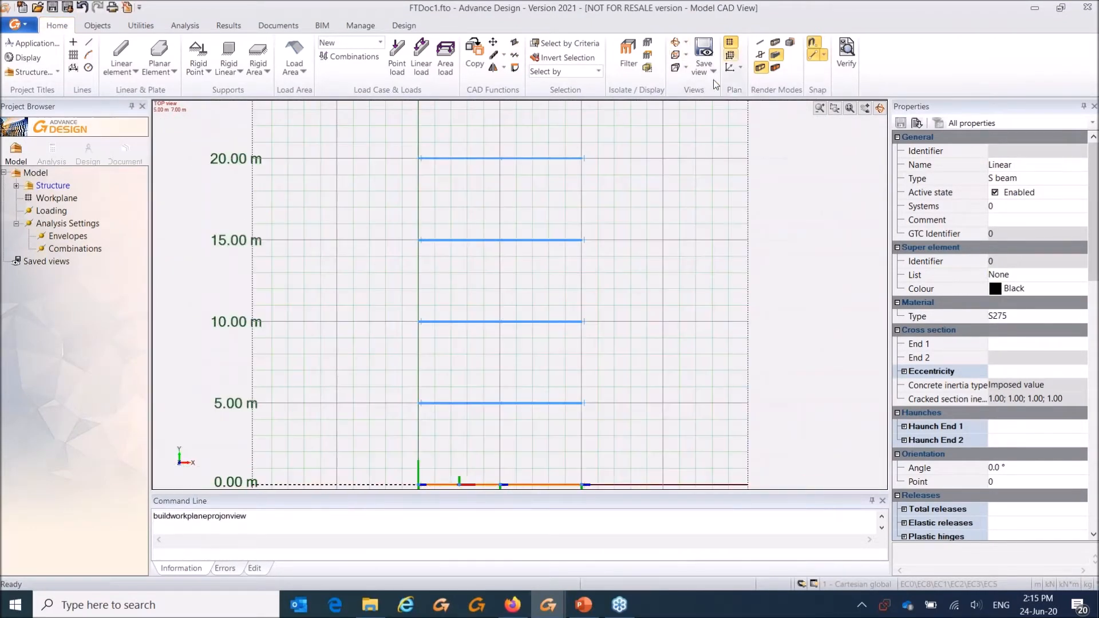
{"action": "middle_click_drag", "start_coordinate": [569, 333], "coordinate": [457, 261], "text": "shift"}
{"action": "key", "text": "Escape"}
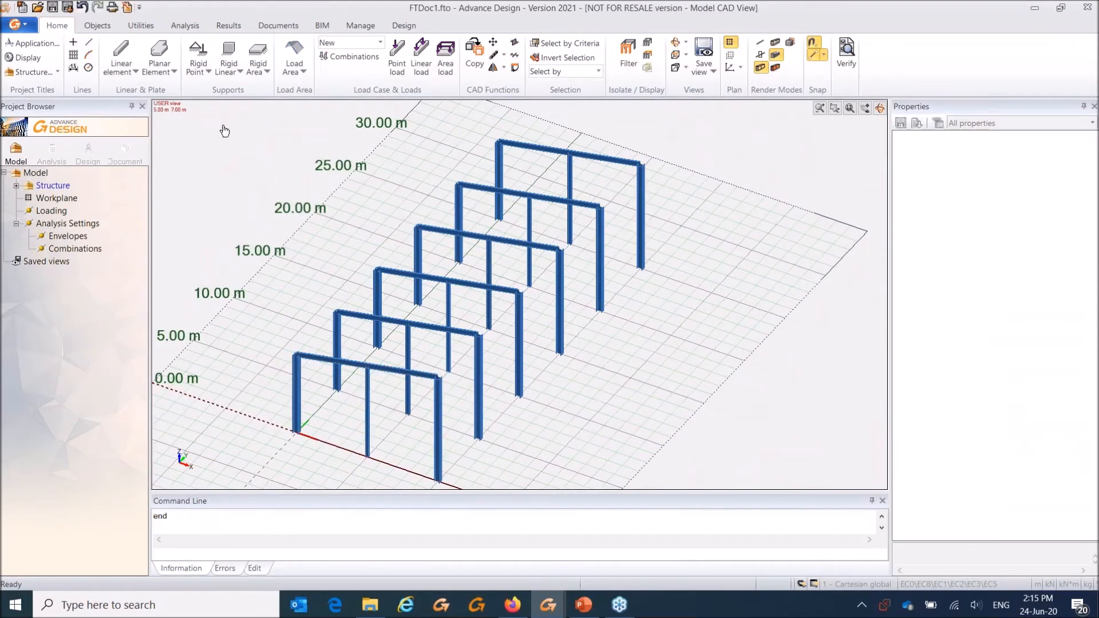
Step: Start a linear element and set its cross section to UB203x102x23 from the UK Universal Beam library
{"action": "left_click", "coordinate": [125, 75]}
{"action": "left_click", "coordinate": [128, 88]}
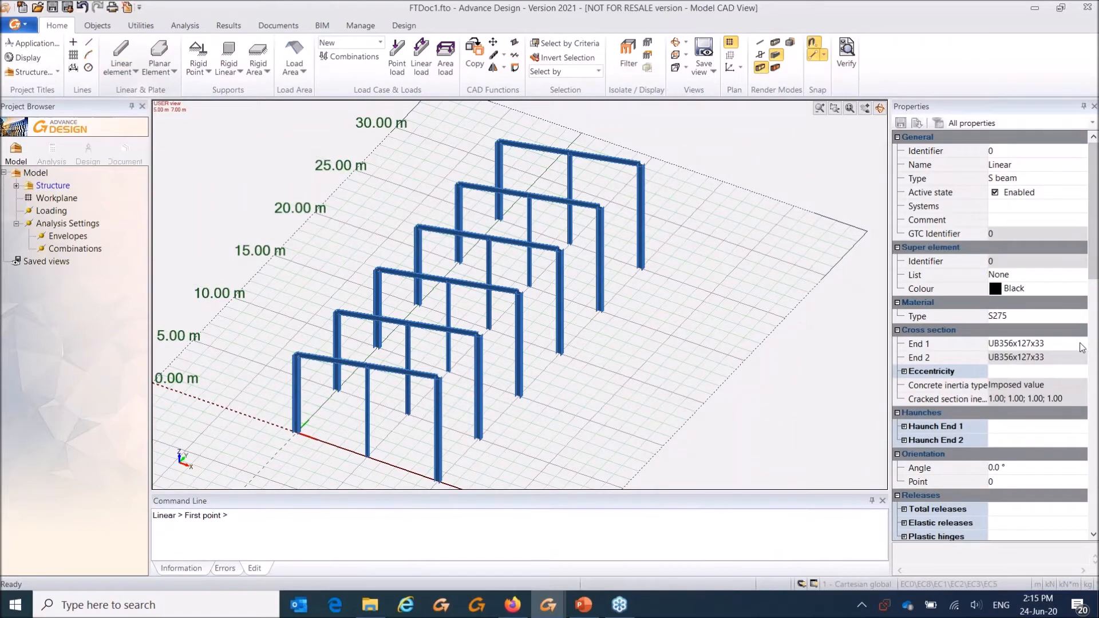
{"action": "left_click", "coordinate": [1080, 344]}
{"action": "left_click", "coordinate": [993, 344]}
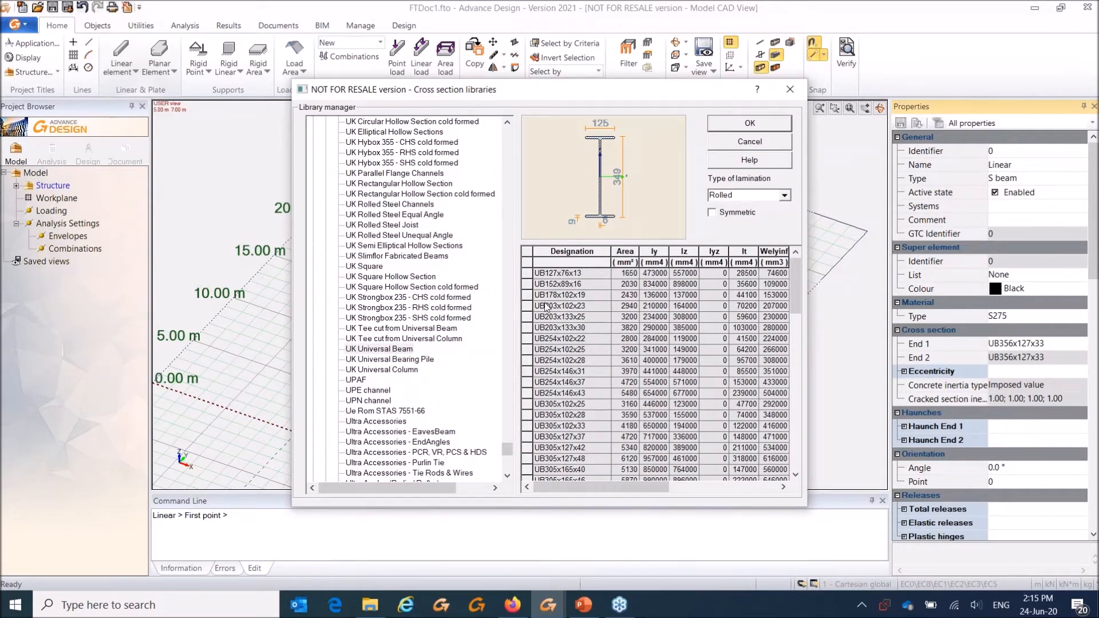
{"action": "left_click", "coordinate": [530, 306]}
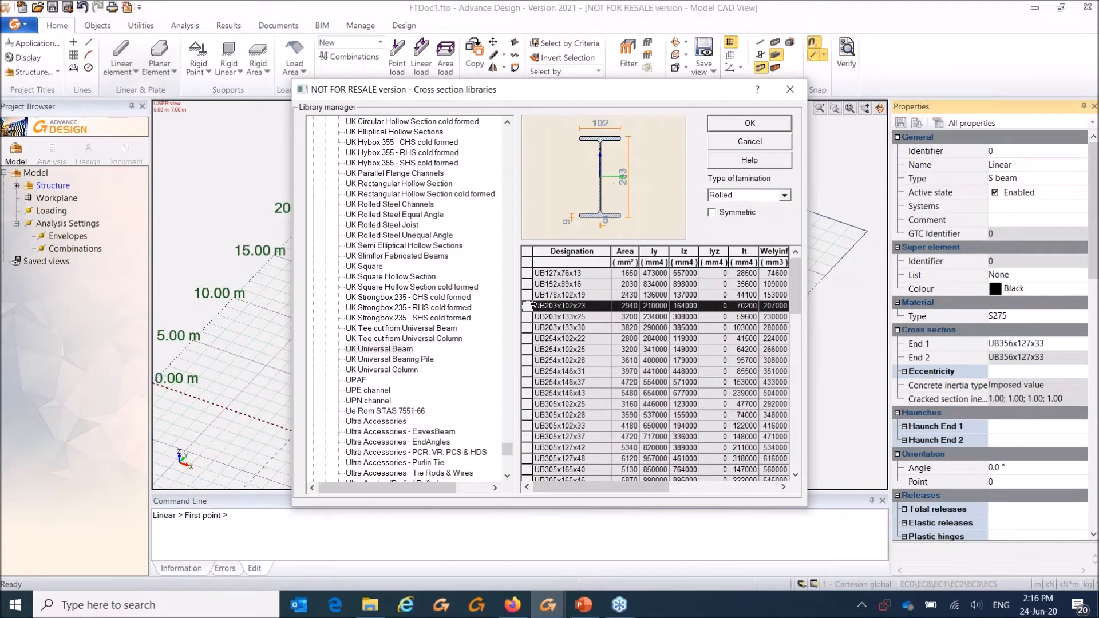
{"action": "left_click", "coordinate": [749, 123]}
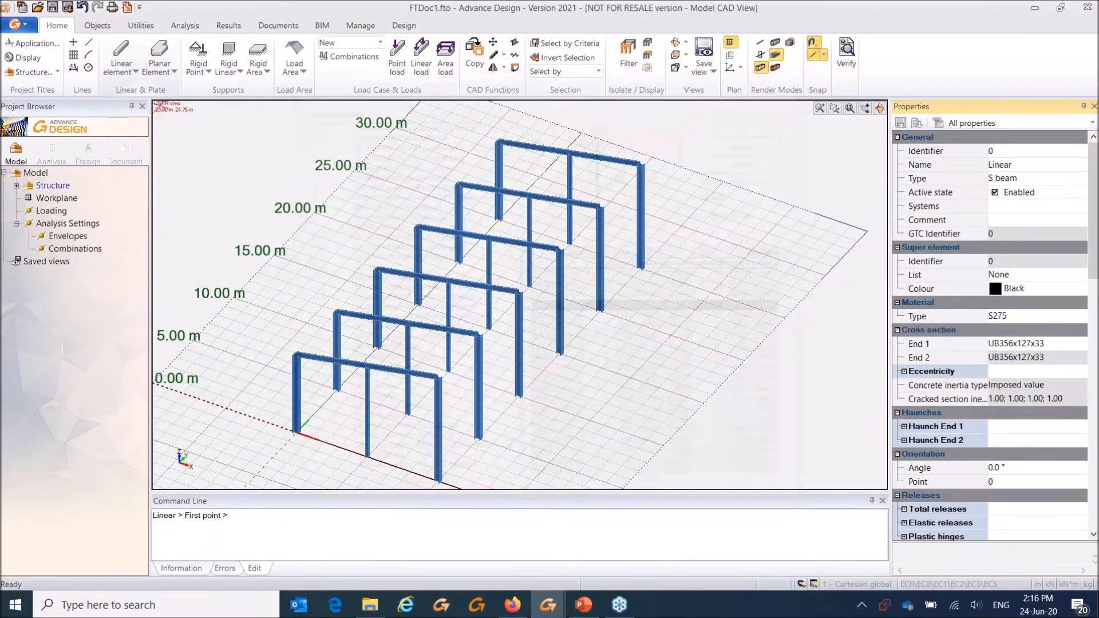
Step: Draw the ridge beams bay by bay between the tops of the taller columns, from the first frame to the last
{"action": "left_click", "coordinate": [437, 378]}
{"action": "left_click", "coordinate": [480, 335]}
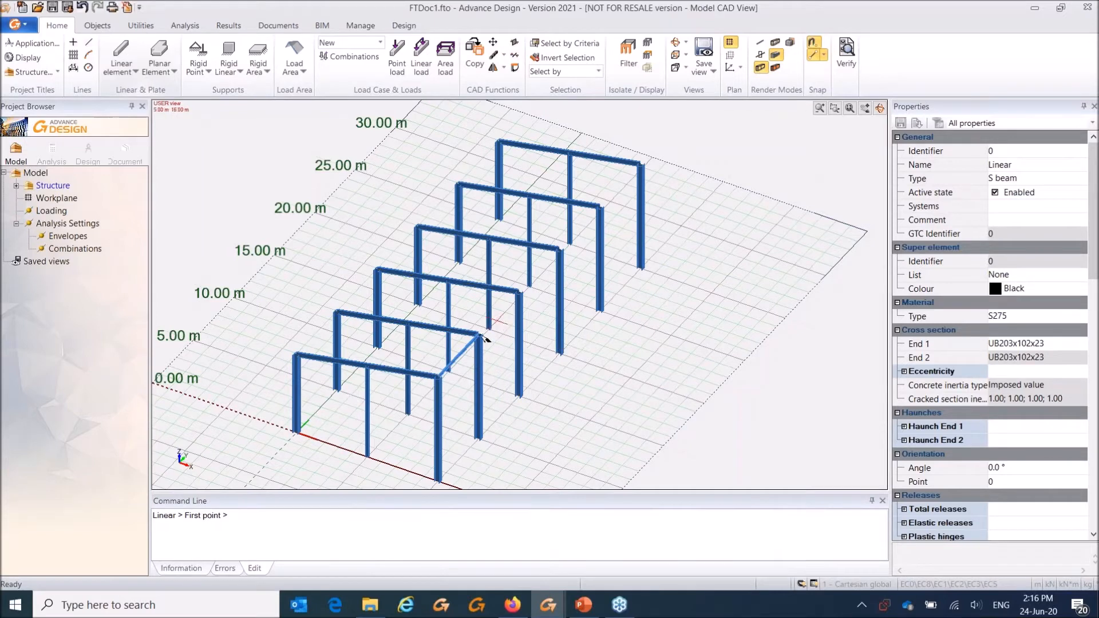
{"action": "left_click", "coordinate": [479, 335]}
{"action": "left_click", "coordinate": [518, 293]}
{"action": "left_click", "coordinate": [560, 250]}
{"action": "left_click", "coordinate": [600, 208]}
{"action": "left_click", "coordinate": [600, 207]}
{"action": "left_click", "coordinate": [640, 165]}
{"action": "key", "text": "Escape"}
Step: Mirror a copy of all the members about the YZ plane through the first frame's ridge point at 10, 0, 8
{"action": "middle_click_drag", "start_coordinate": [441, 331], "coordinate": [573, 321], "text": "shift"}
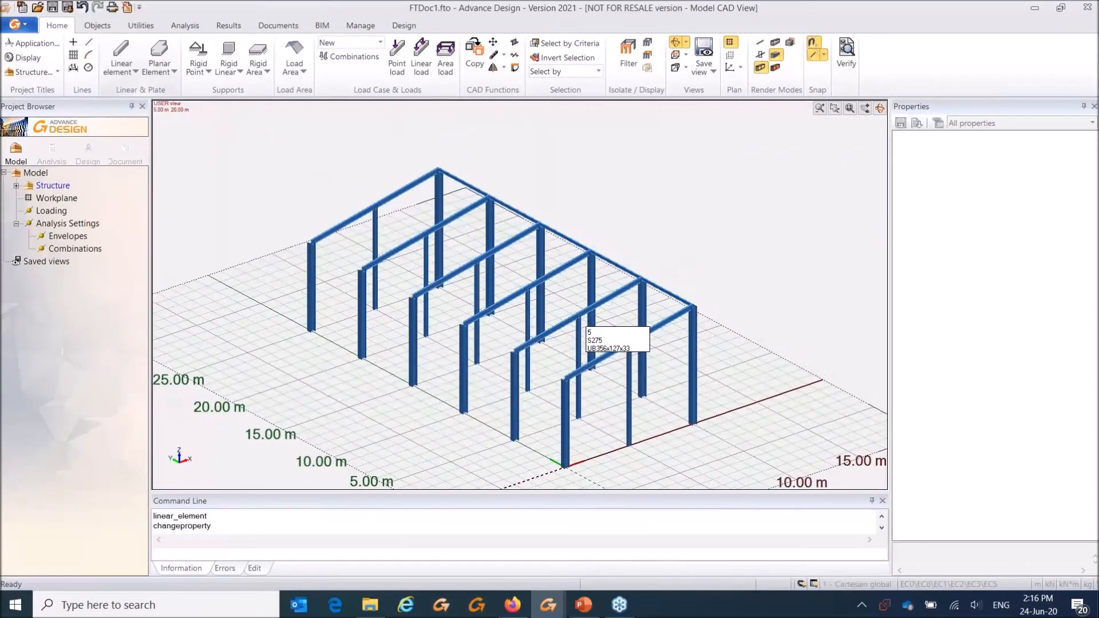
{"action": "left_click", "coordinate": [504, 67]}
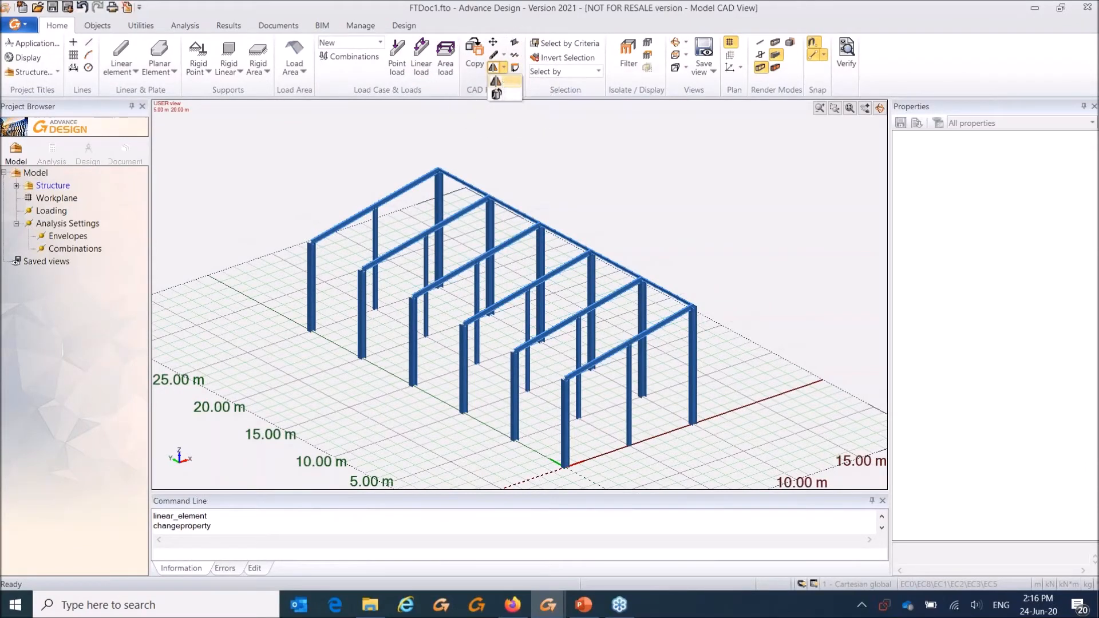
{"action": "middle_click_drag", "start_coordinate": [653, 287], "coordinate": [615, 284], "text": "shift"}
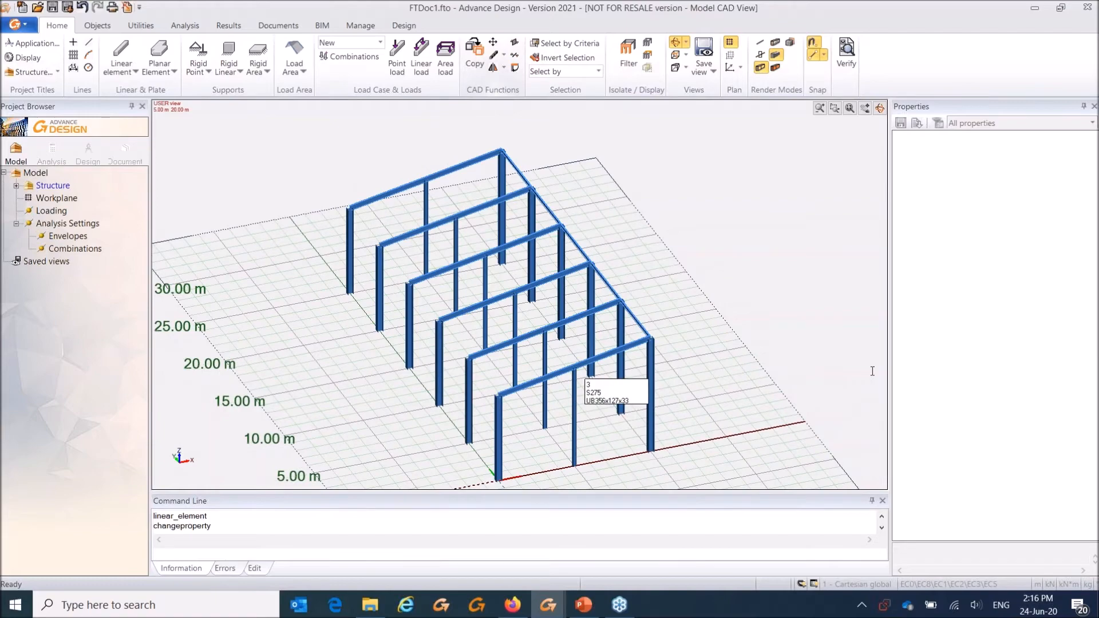
{"action": "middle_click_drag", "start_coordinate": [688, 280], "coordinate": [540, 234]}
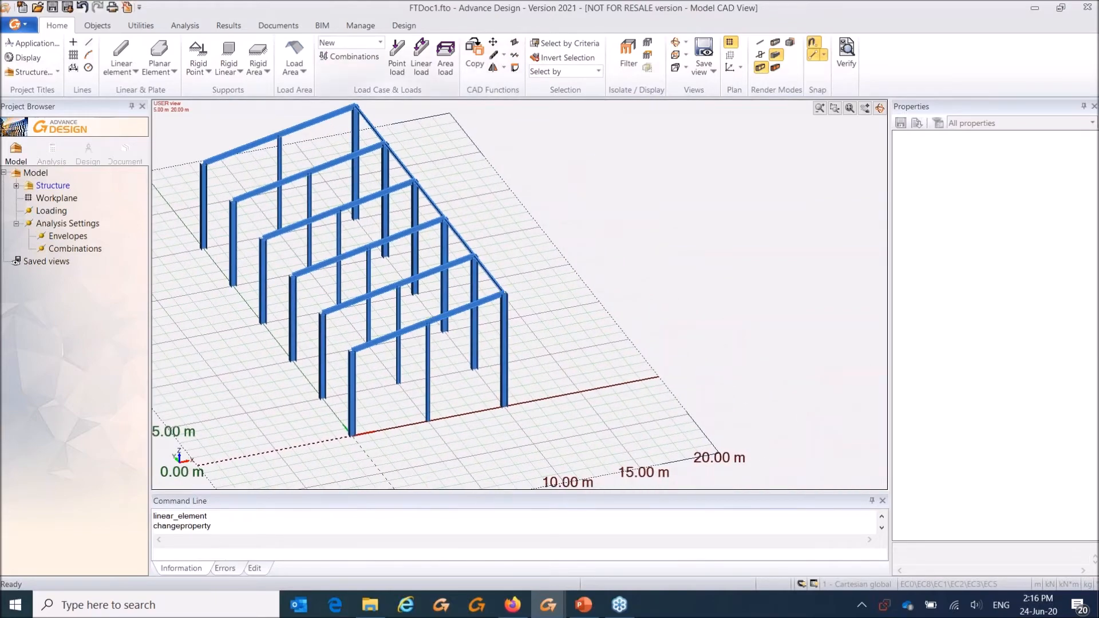
{"action": "middle_click_drag", "start_coordinate": [545, 297], "coordinate": [522, 201], "text": "shift"}
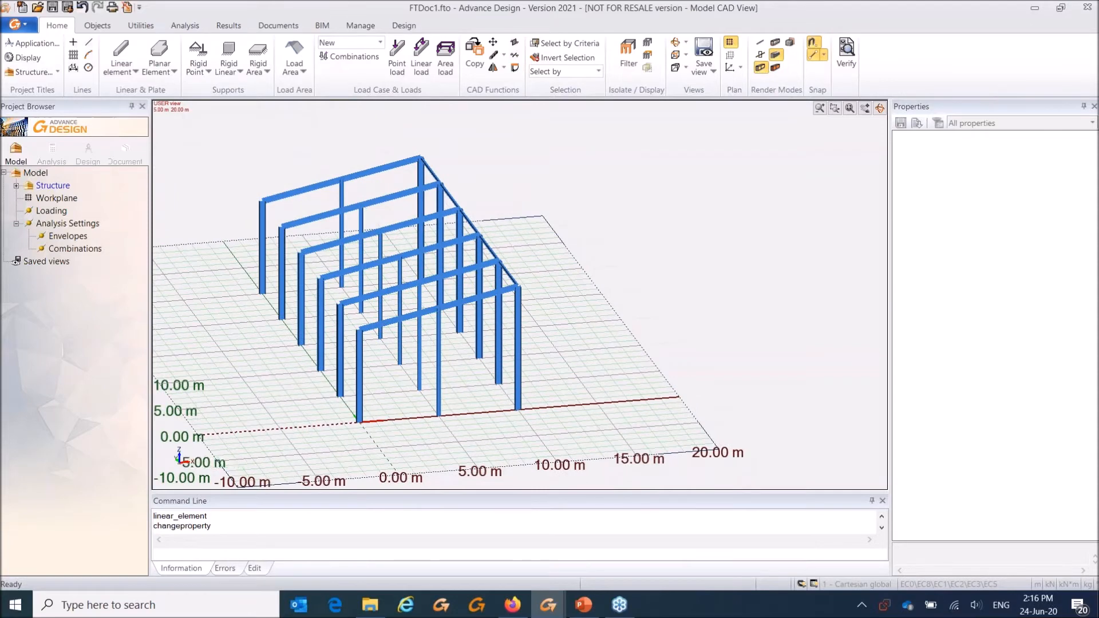
{"action": "key", "text": "ctrl+a"}
{"action": "left_click", "coordinate": [505, 68]}
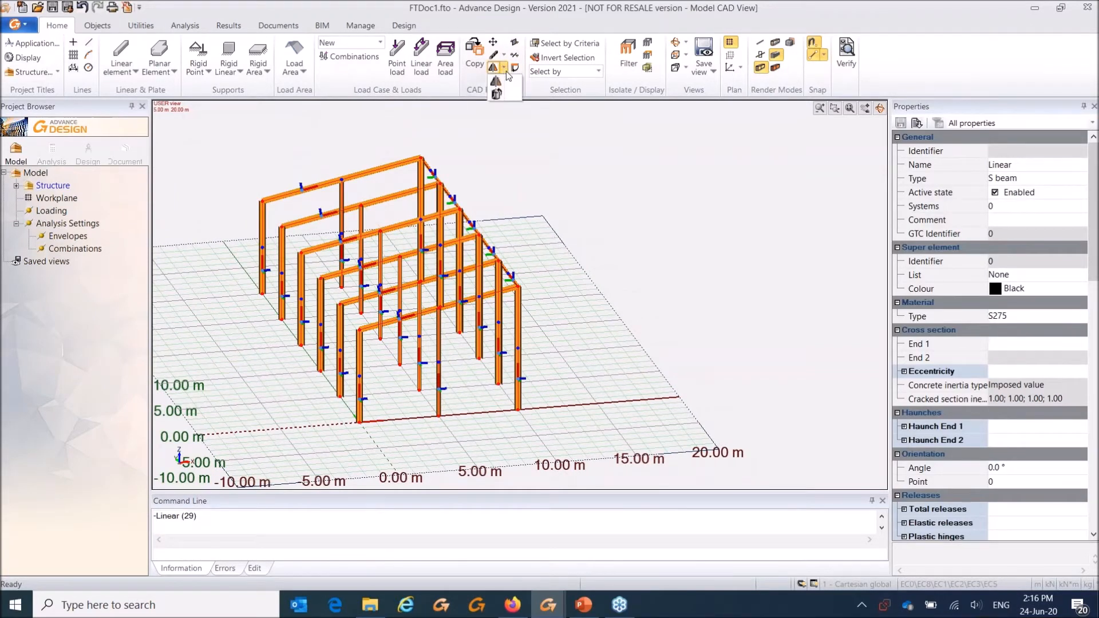
{"action": "left_click", "coordinate": [508, 82]}
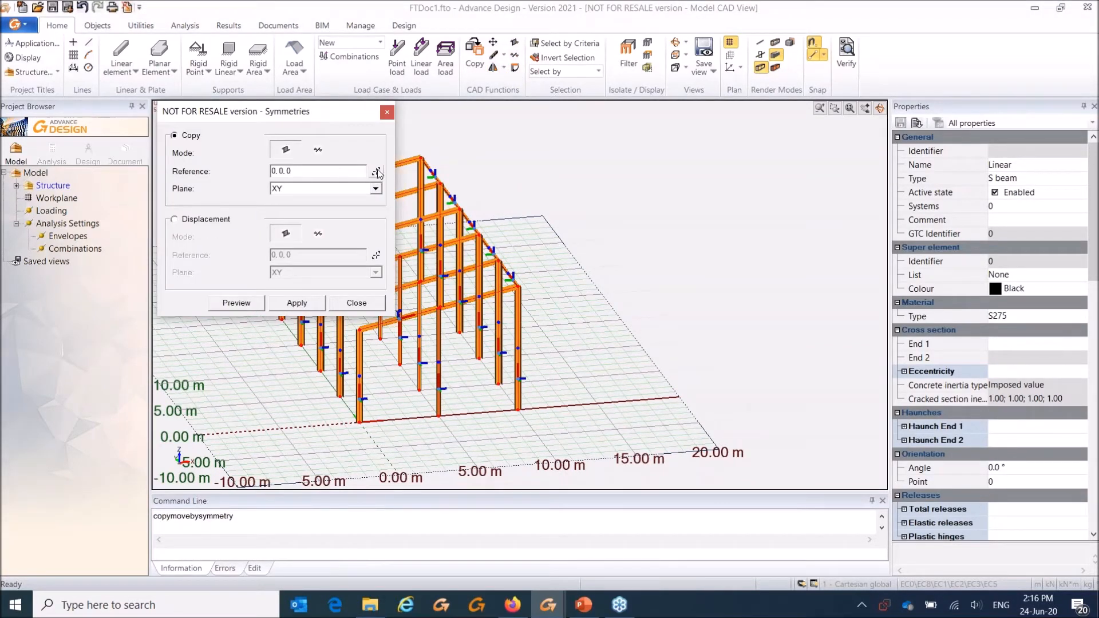
{"action": "left_click", "coordinate": [377, 173]}
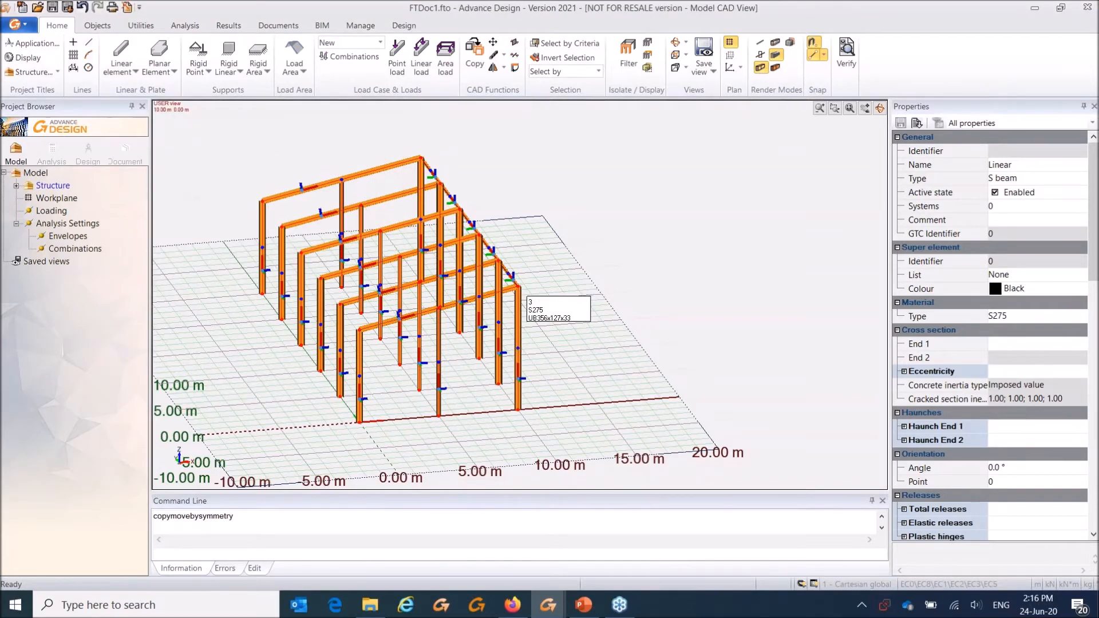
{"action": "left_click", "coordinate": [518, 286]}
{"action": "left_click", "coordinate": [377, 189]}
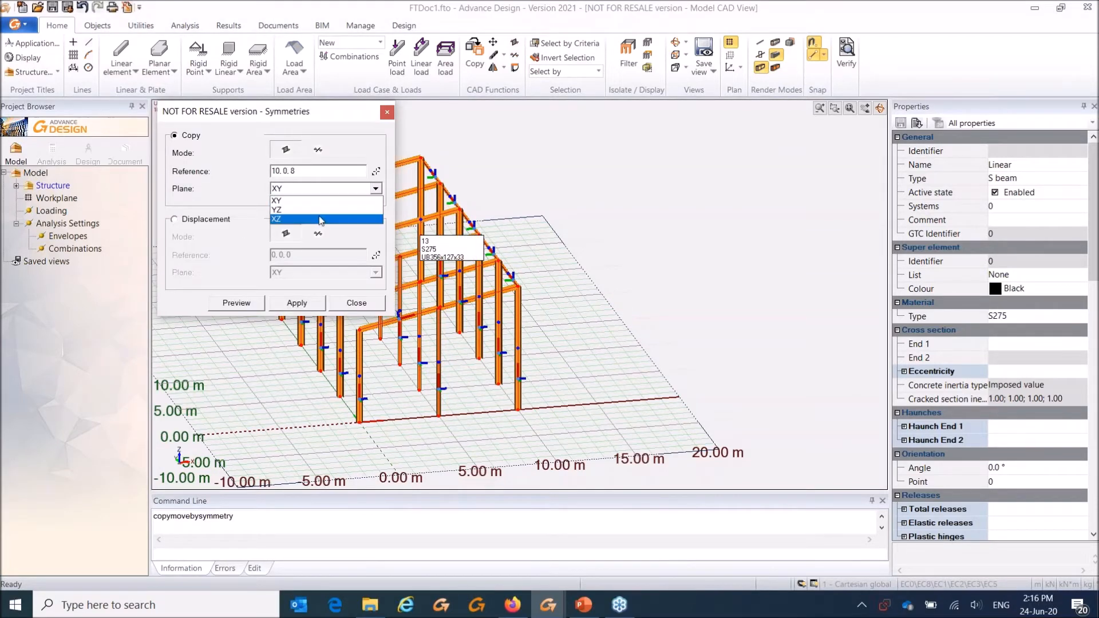
{"action": "left_click", "coordinate": [304, 209]}
{"action": "left_click", "coordinate": [257, 304]}
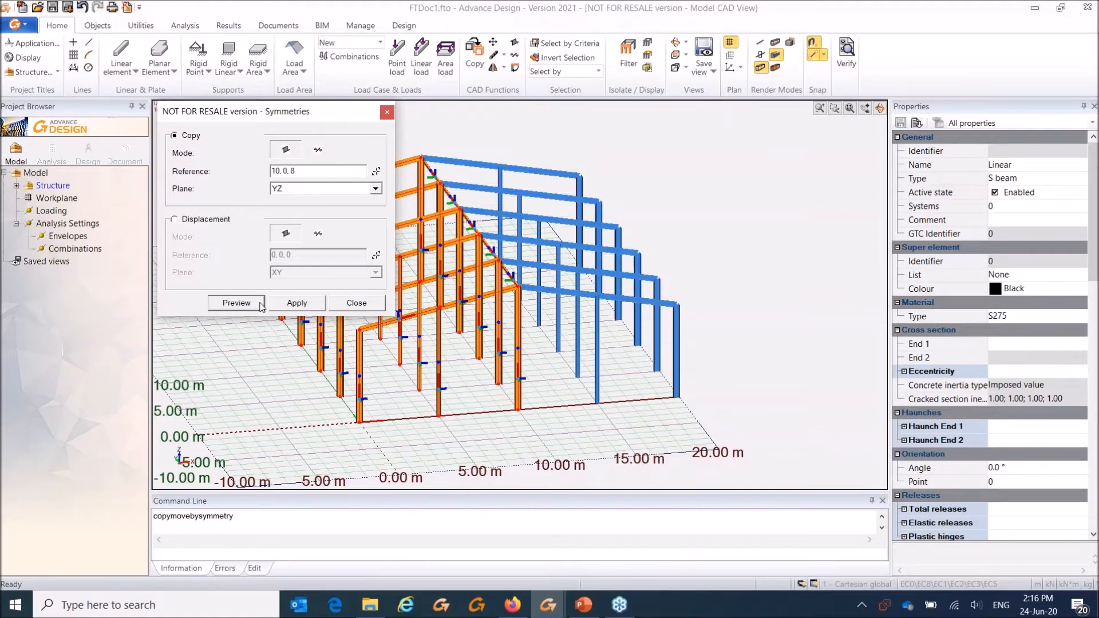
{"action": "left_click", "coordinate": [297, 302]}
{"action": "left_click", "coordinate": [357, 303]}
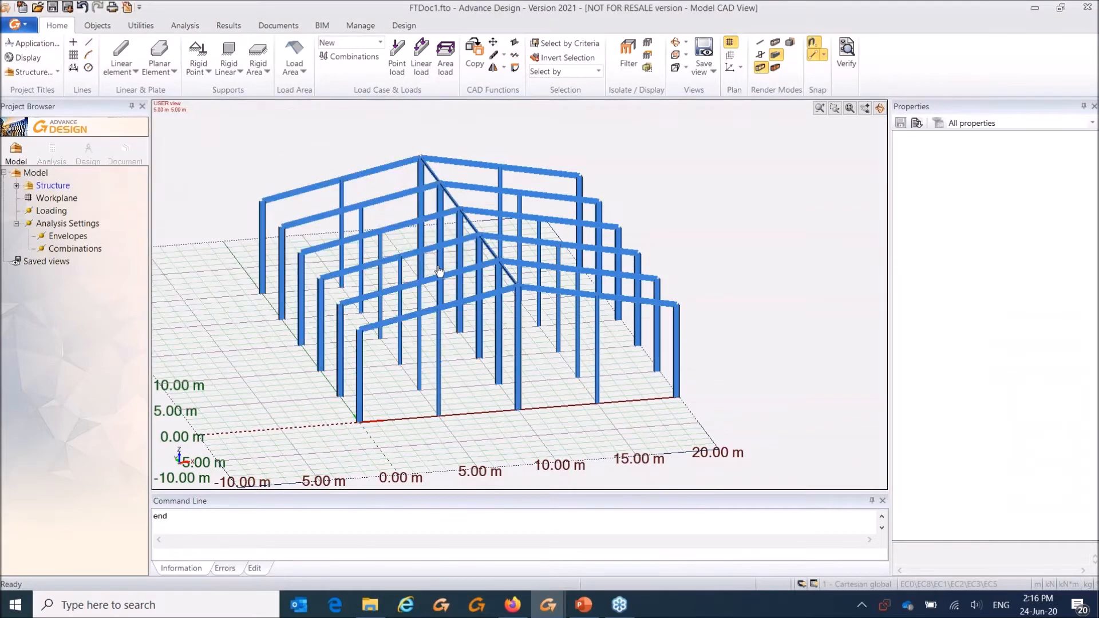
{"action": "middle_click_drag", "start_coordinate": [446, 258], "coordinate": [495, 252], "text": "shift"}
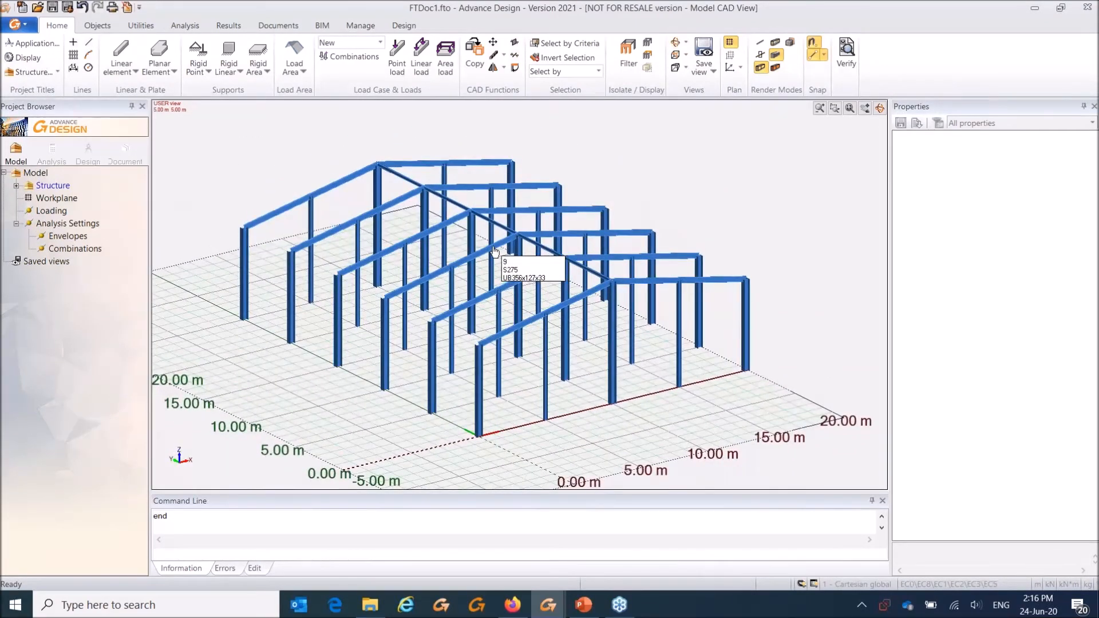
{"action": "scroll", "coordinate": [401, 277], "scroll_direction": "up", "scroll_amount": 1}
{"action": "middle_click_drag", "start_coordinate": [467, 252], "coordinate": [384, 183]}
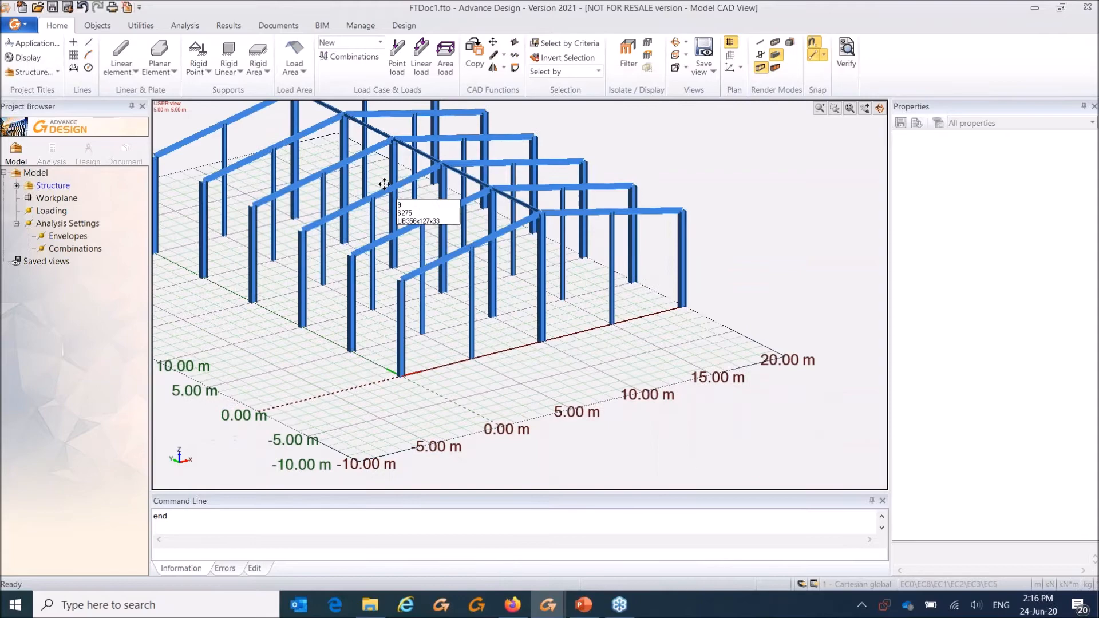
{"action": "scroll", "coordinate": [393, 265], "scroll_direction": "up", "scroll_amount": 5}
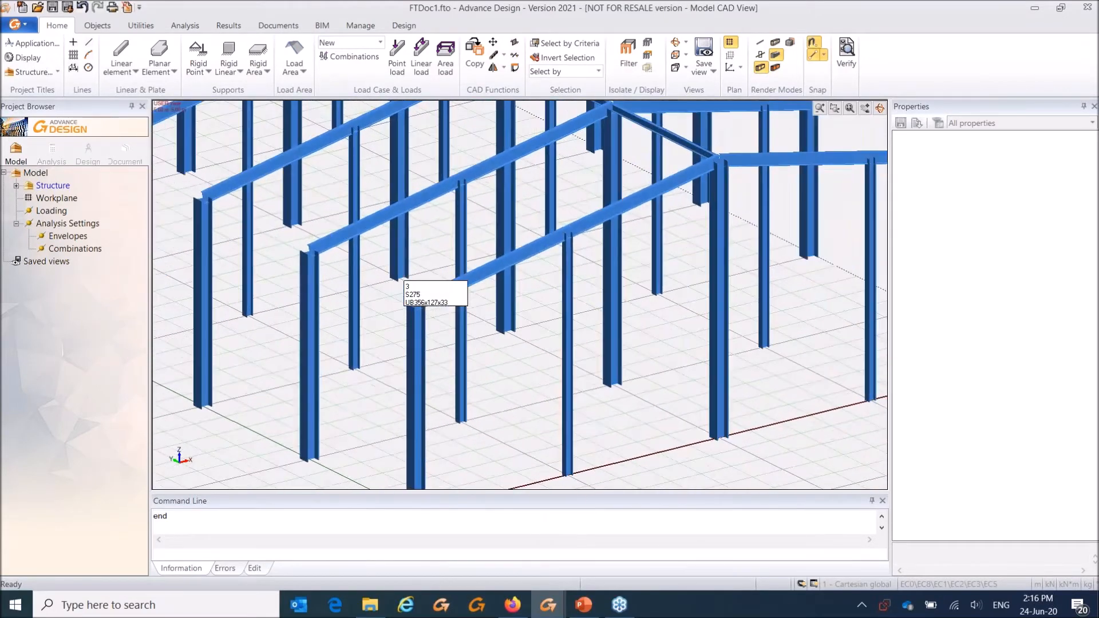
Step: Start a rigid point support, switch to an elastic one, and examine its stiffness and seismic damping settings
{"action": "middle_click_drag", "start_coordinate": [390, 275], "coordinate": [383, 164]}
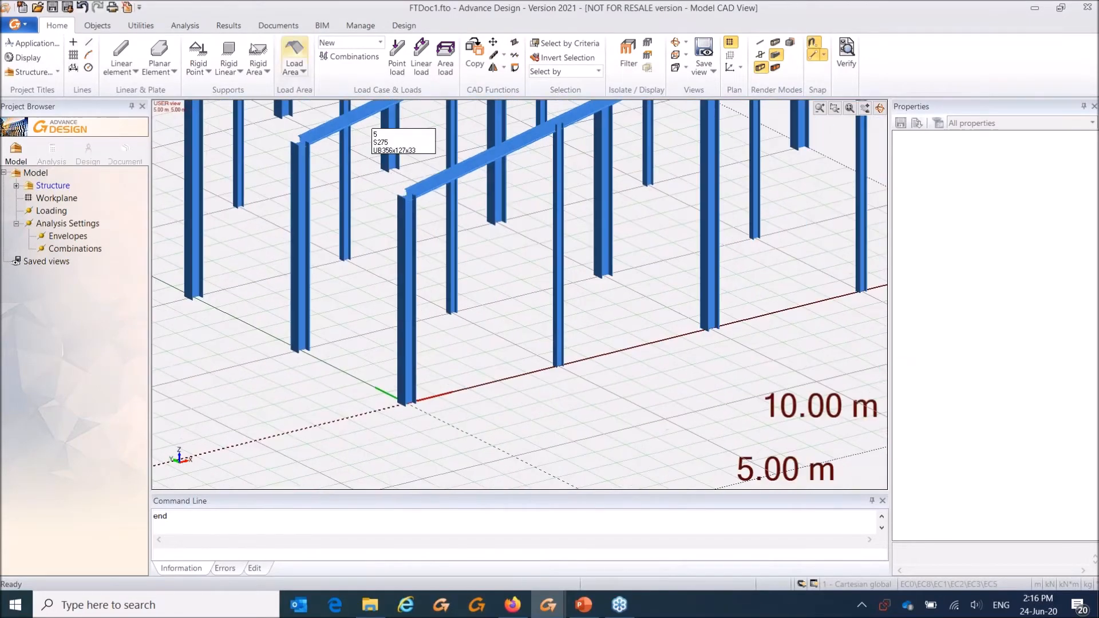
{"action": "left_click", "coordinate": [201, 73]}
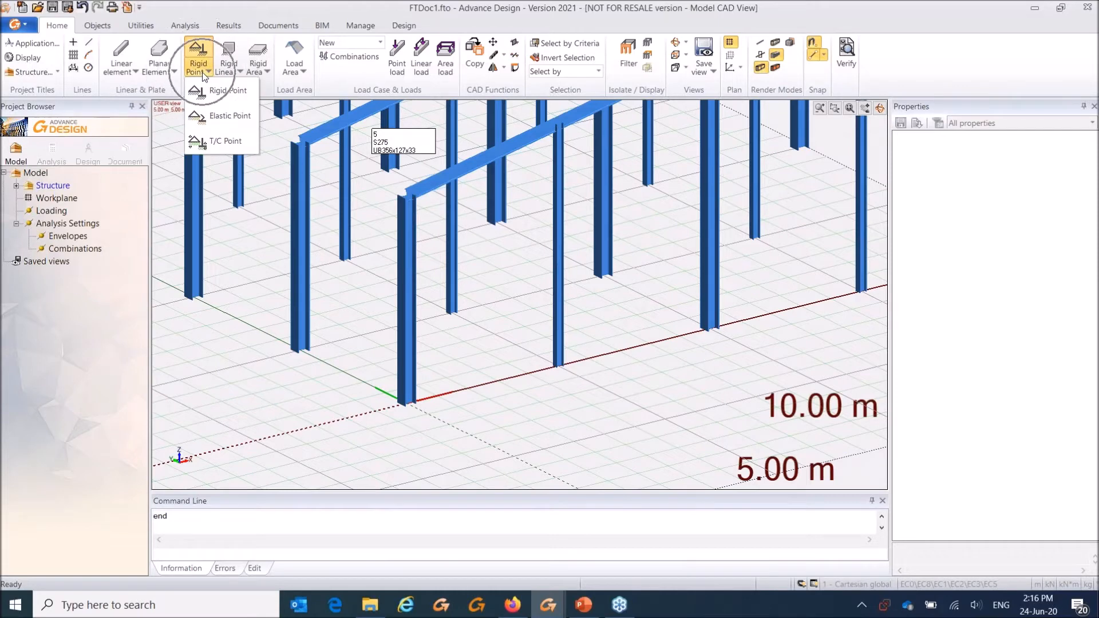
{"action": "left_click", "coordinate": [227, 93]}
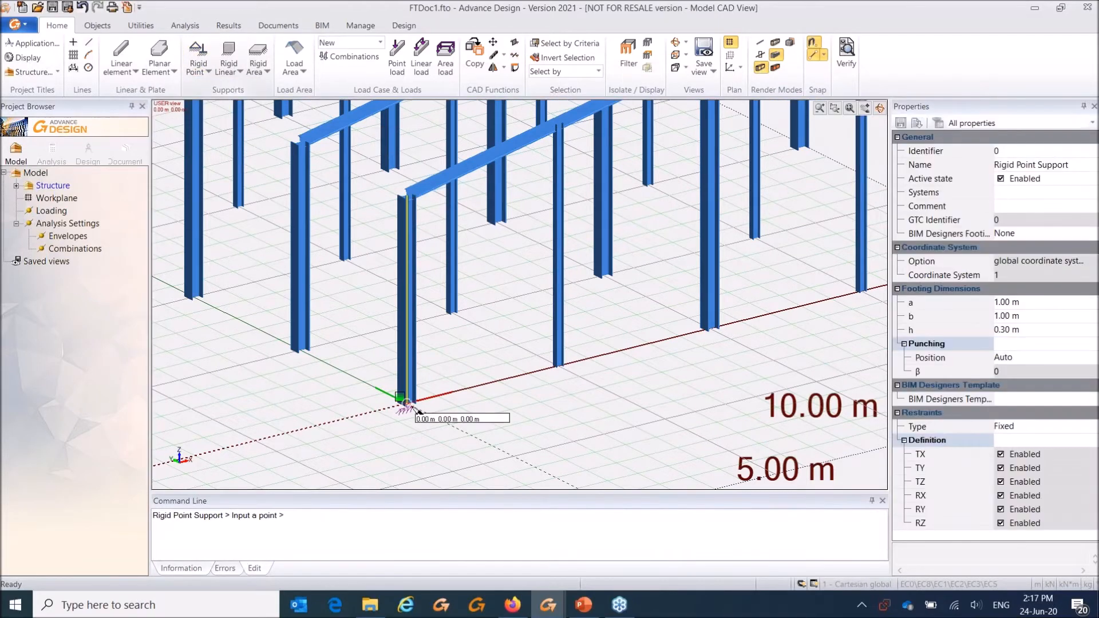
{"action": "left_click", "coordinate": [202, 71]}
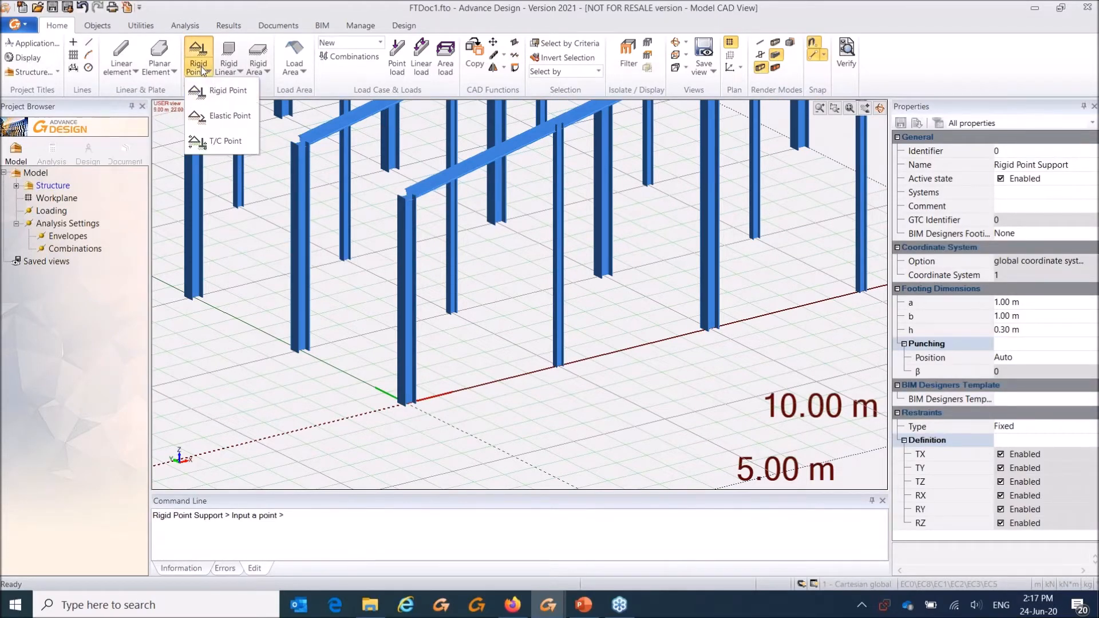
{"action": "left_click", "coordinate": [225, 118]}
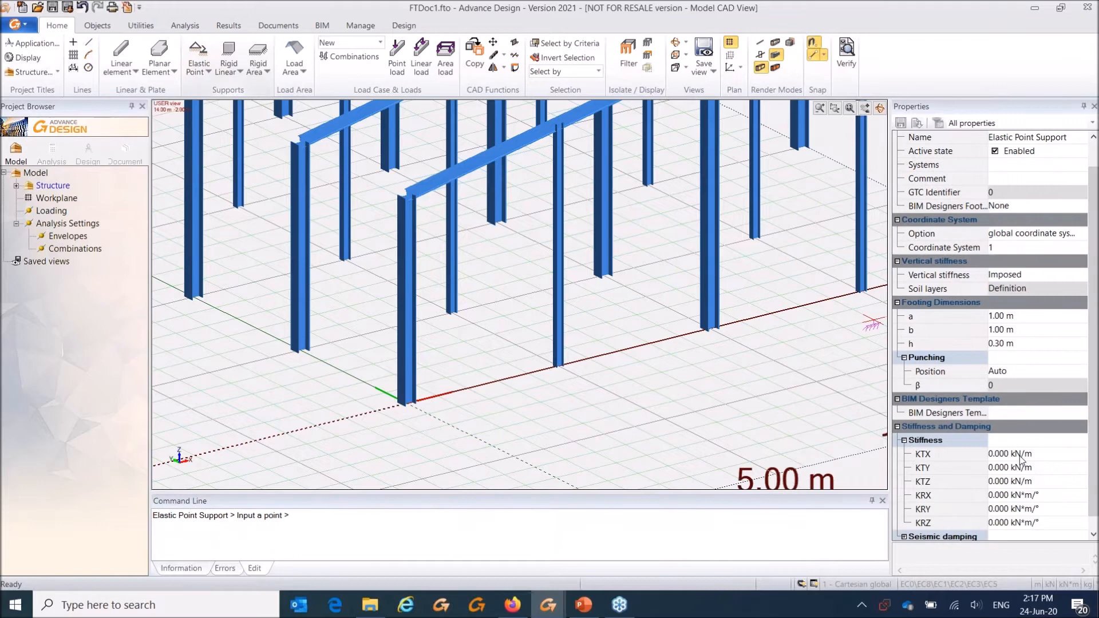
{"action": "scroll", "coordinate": [1013, 492], "scroll_direction": "down", "scroll_amount": 1}
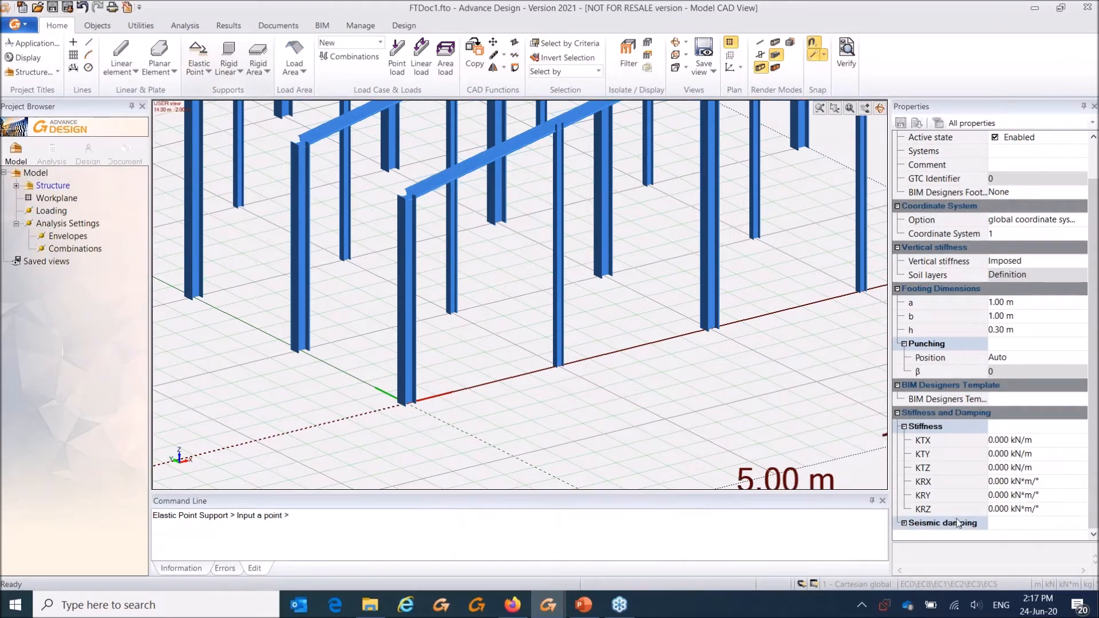
{"action": "left_click", "coordinate": [904, 522]}
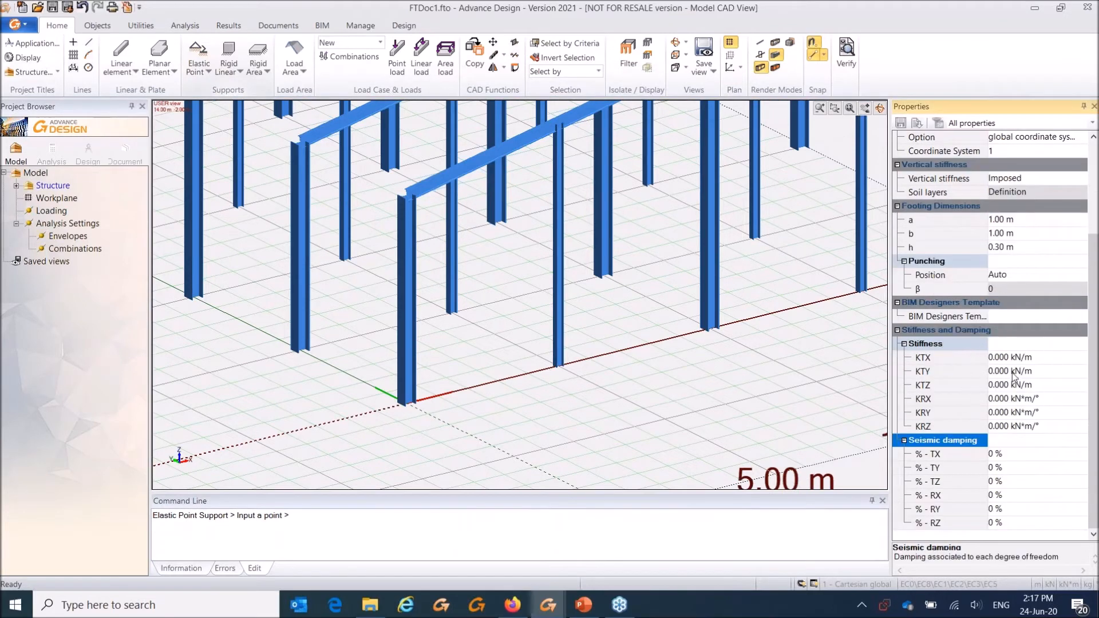
{"action": "scroll", "coordinate": [1018, 306], "scroll_direction": "up", "scroll_amount": 1}
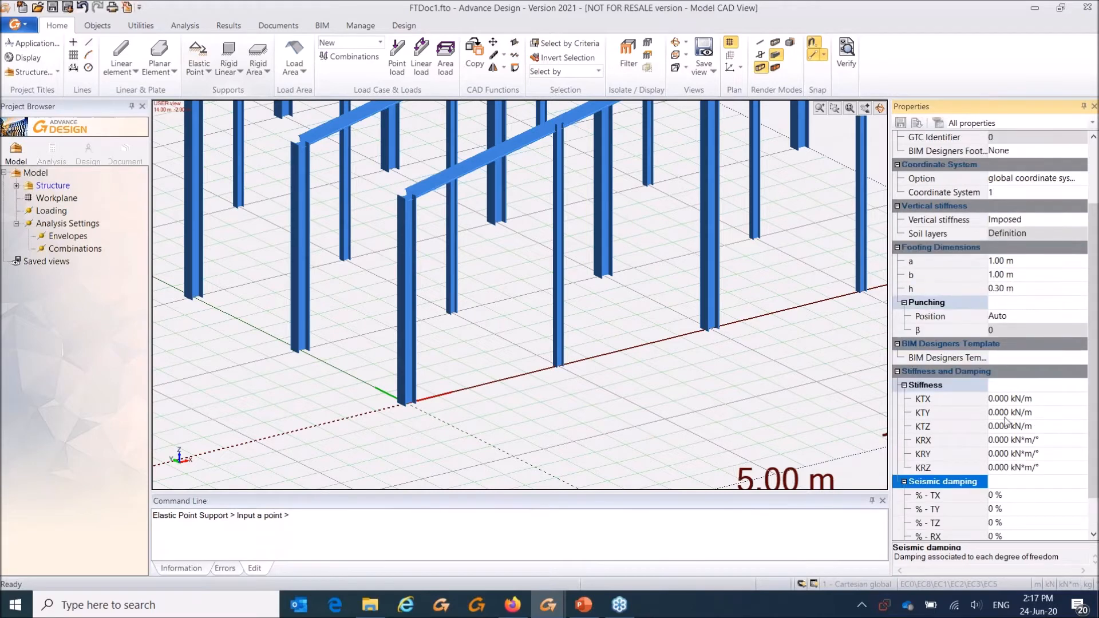
Step: Set the elastic point support's vertical stiffness to Auto
{"action": "left_click", "coordinate": [1018, 218]}
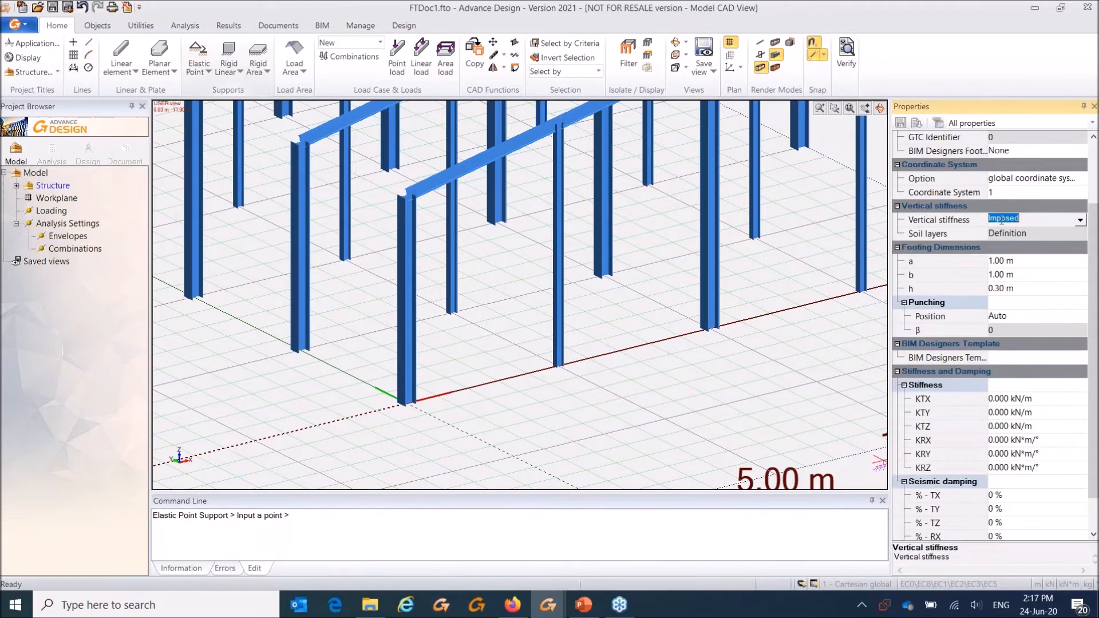
{"action": "left_click_drag", "start_coordinate": [891, 191], "coordinate": [864, 192]}
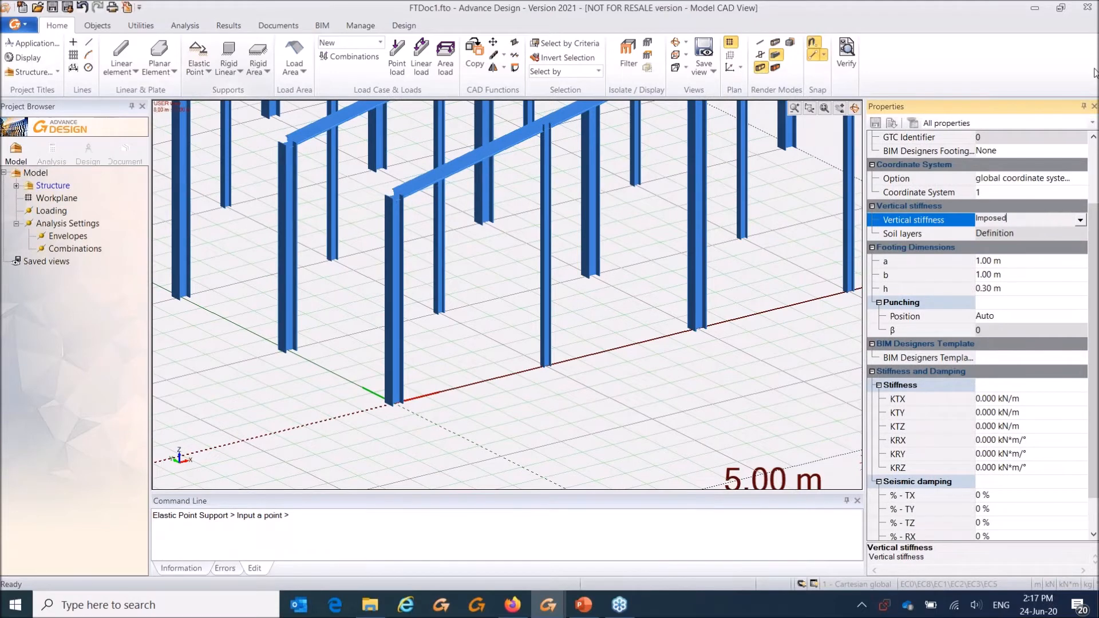
{"action": "left_click", "coordinate": [1079, 220]}
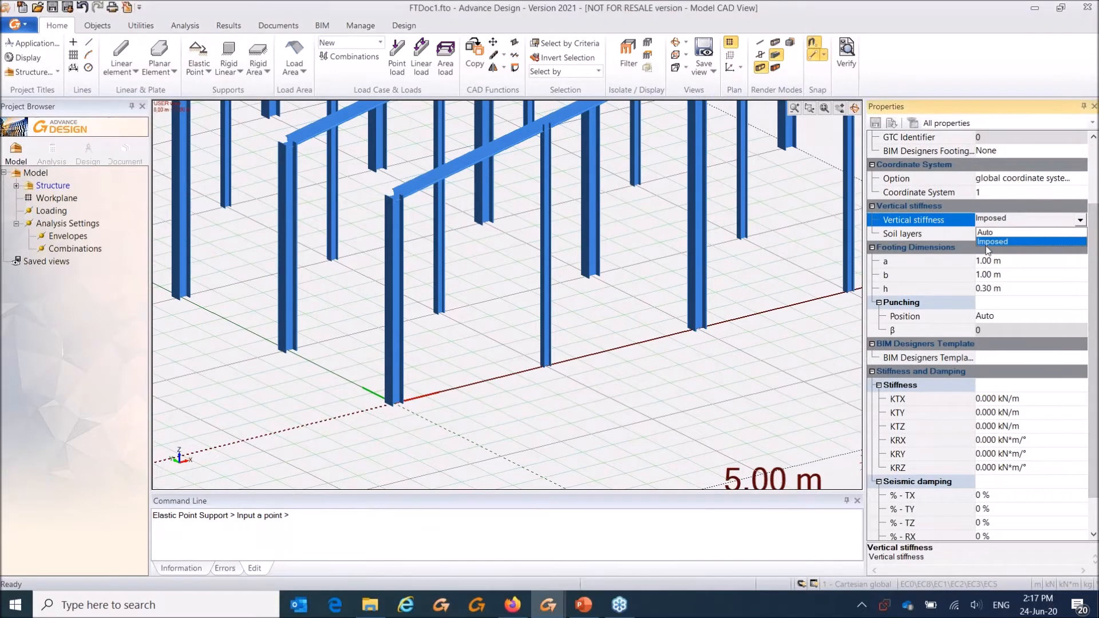
{"action": "left_click", "coordinate": [984, 232]}
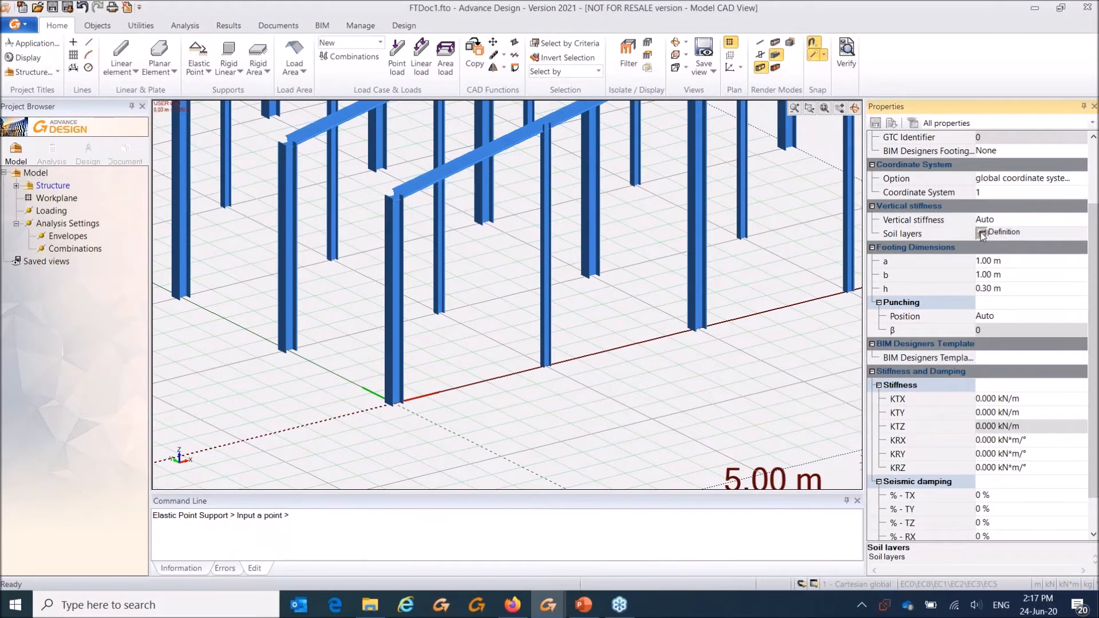
Step: Define the elastic support's first soil layer as Loam (sand, silt and clay) with a thickness of 2 m
{"action": "left_click", "coordinate": [981, 232]}
{"action": "left_click", "coordinate": [633, 227]}
{"action": "left_click", "coordinate": [537, 263]}
{"action": "left_click", "coordinate": [541, 261]}
{"action": "left_click", "coordinate": [429, 355]}
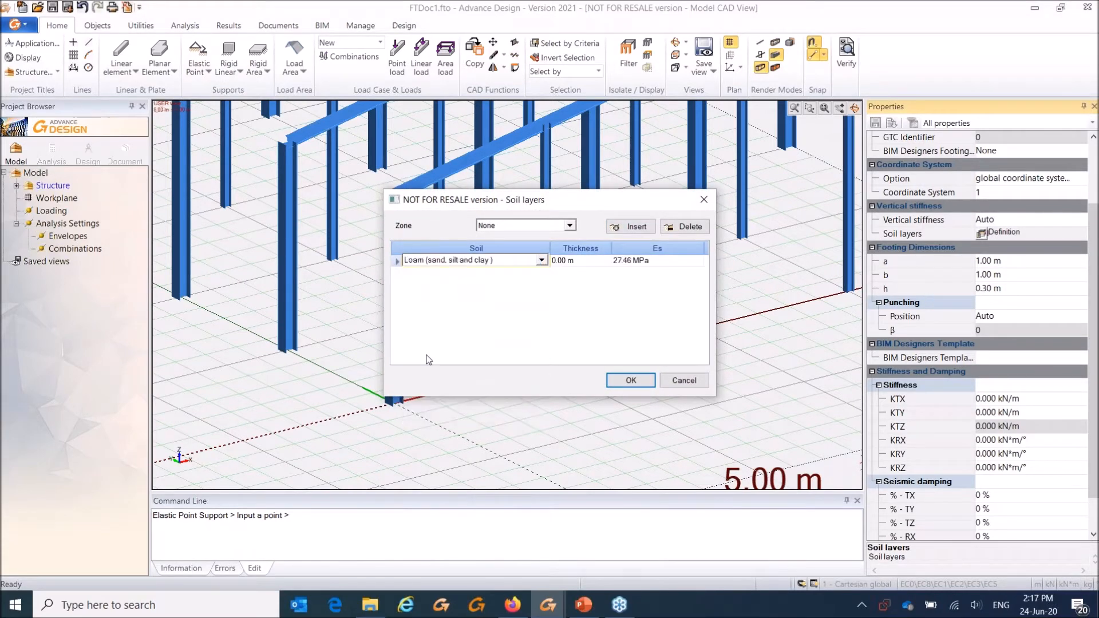
{"action": "left_click", "coordinate": [566, 261]}
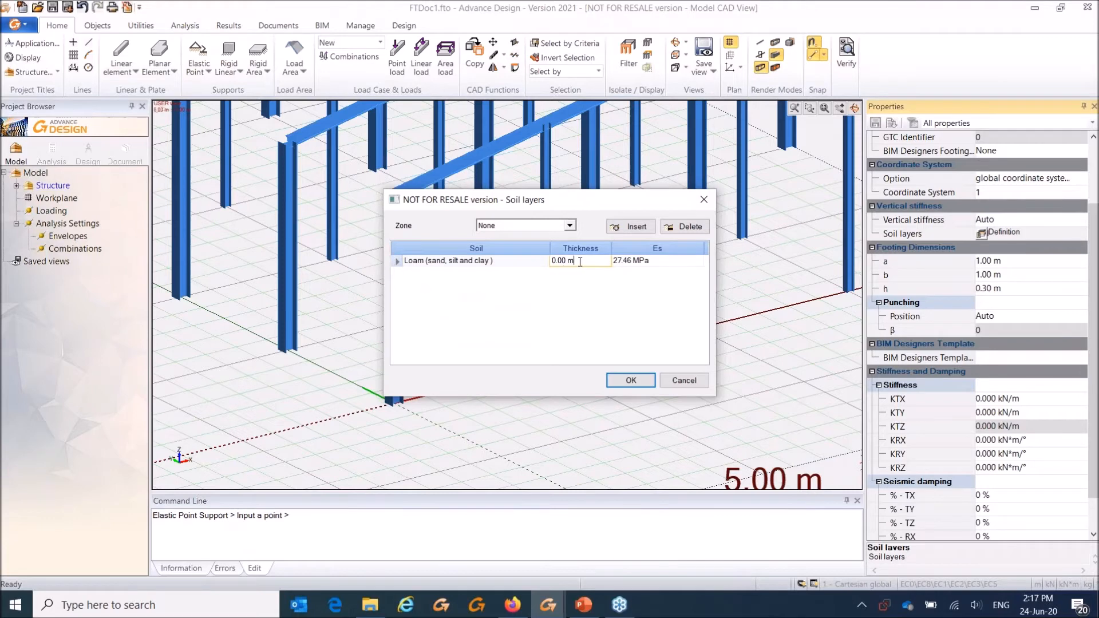
{"action": "type", "text": "2"}
Step: Add a second soil layer of Sand (loose round), edit its thickness and accept the soil layer definition
{"action": "left_click", "coordinate": [629, 226]}
{"action": "left_click", "coordinate": [542, 273]}
{"action": "left_click", "coordinate": [542, 271]}
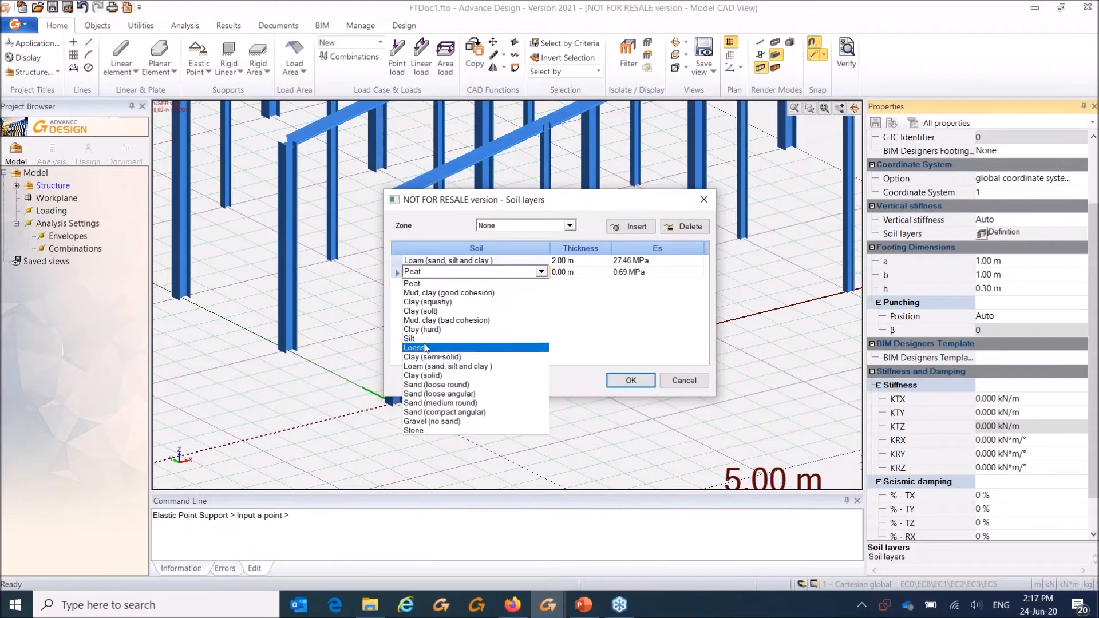
{"action": "left_click", "coordinate": [428, 385]}
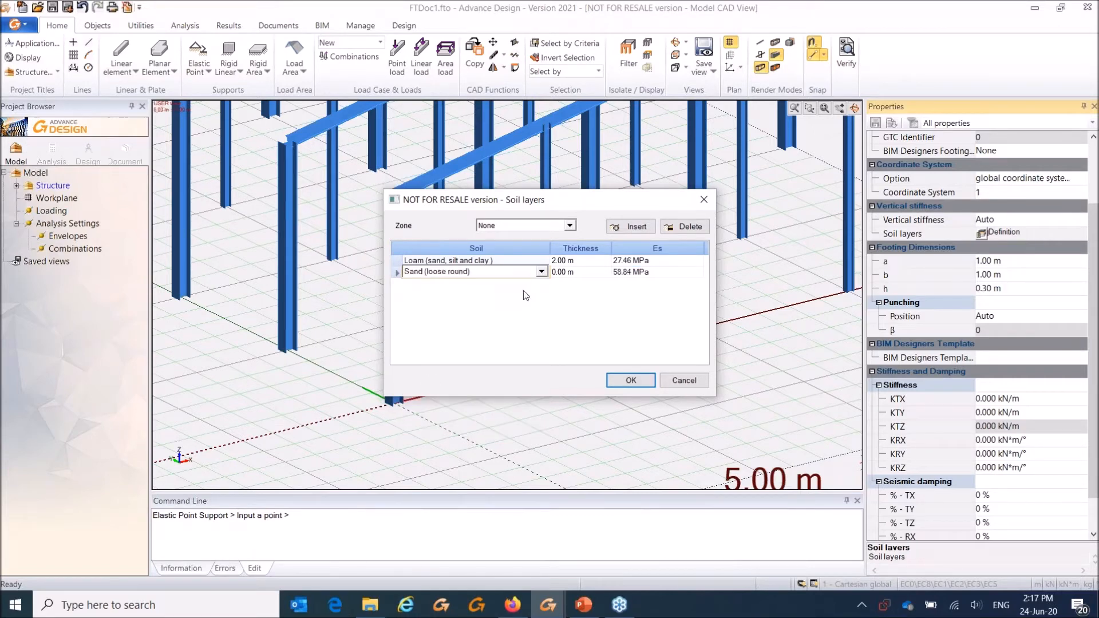
{"action": "left_click", "coordinate": [579, 273]}
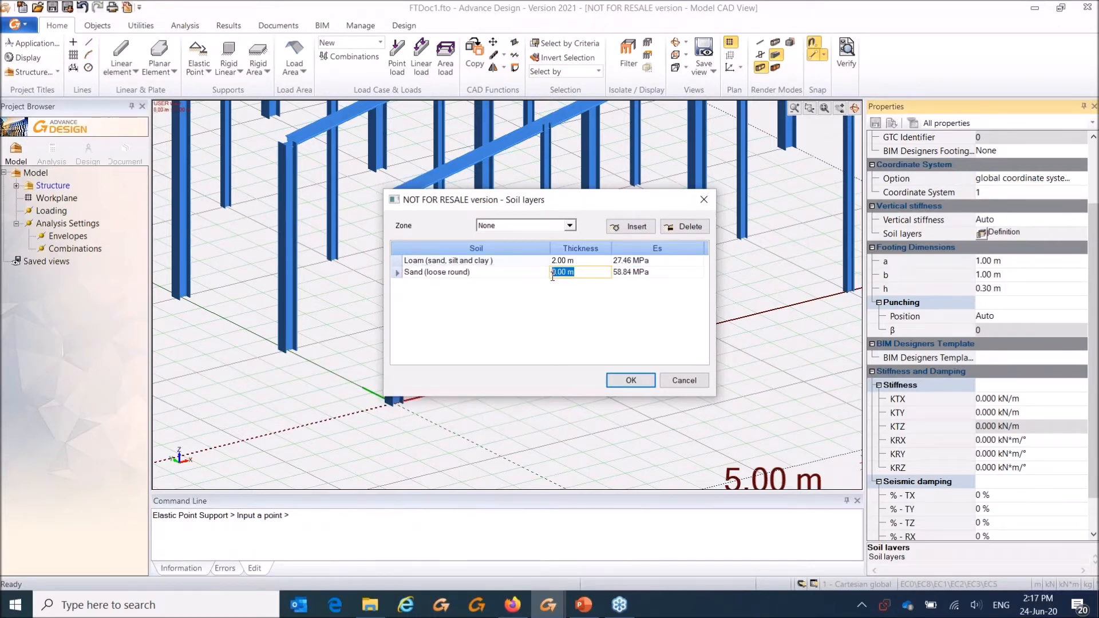
{"action": "left_click", "coordinate": [631, 381]}
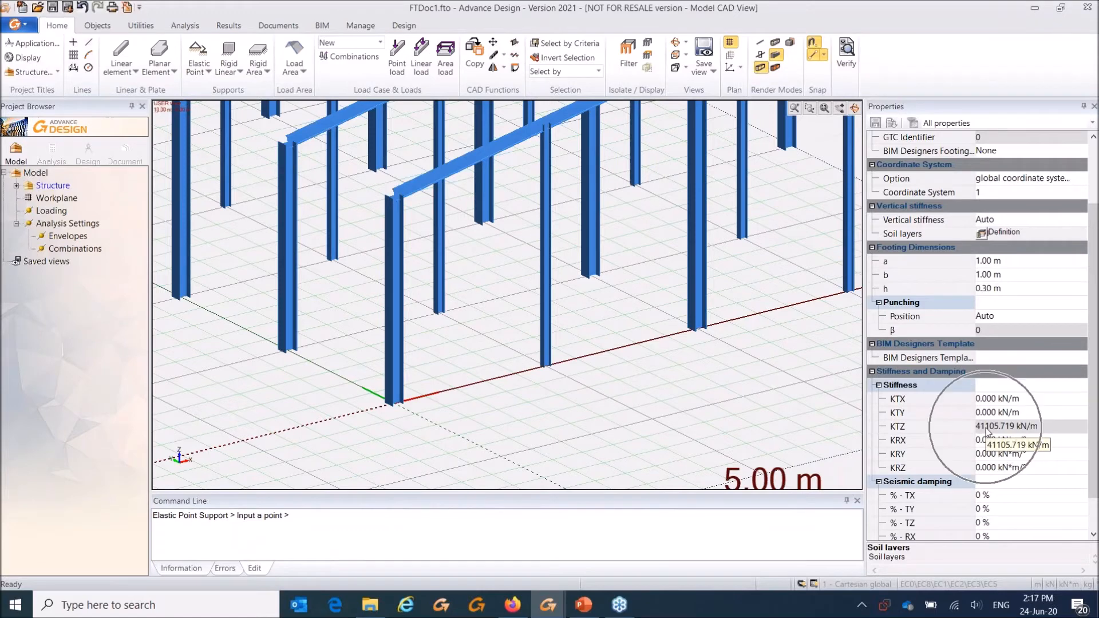
{"action": "left_click", "coordinate": [872, 371]}
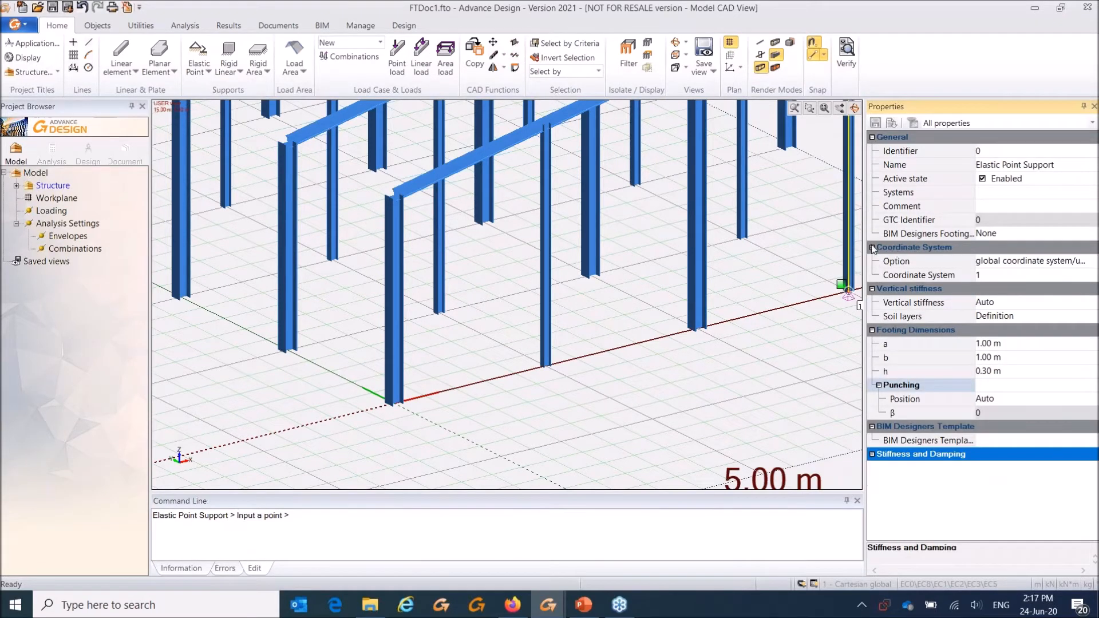
{"action": "left_click", "coordinate": [228, 68]}
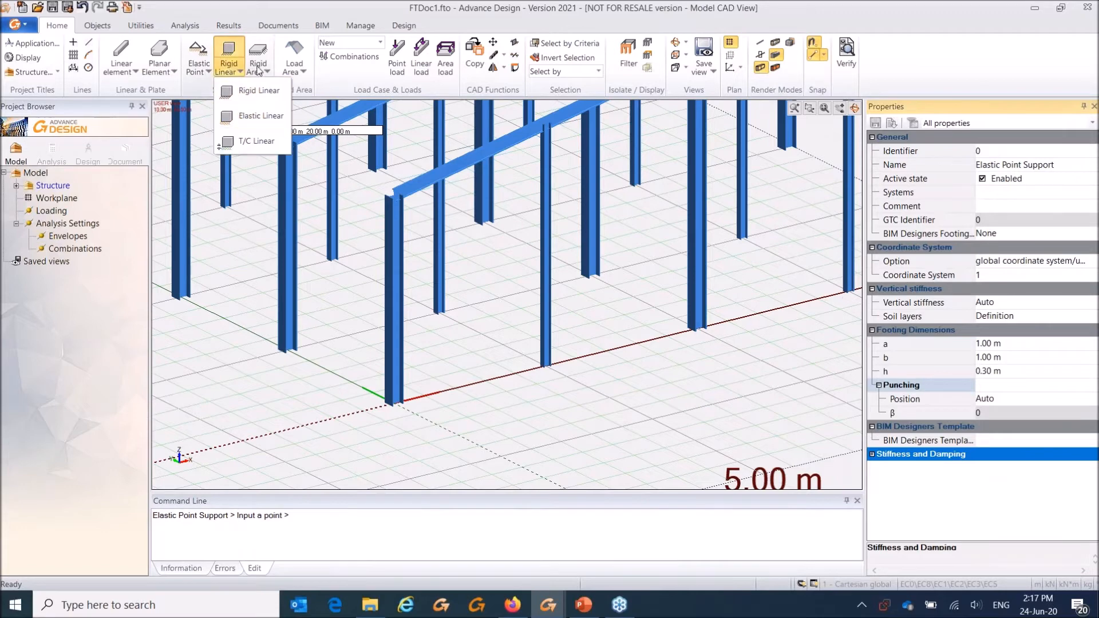
{"action": "left_click", "coordinate": [258, 69]}
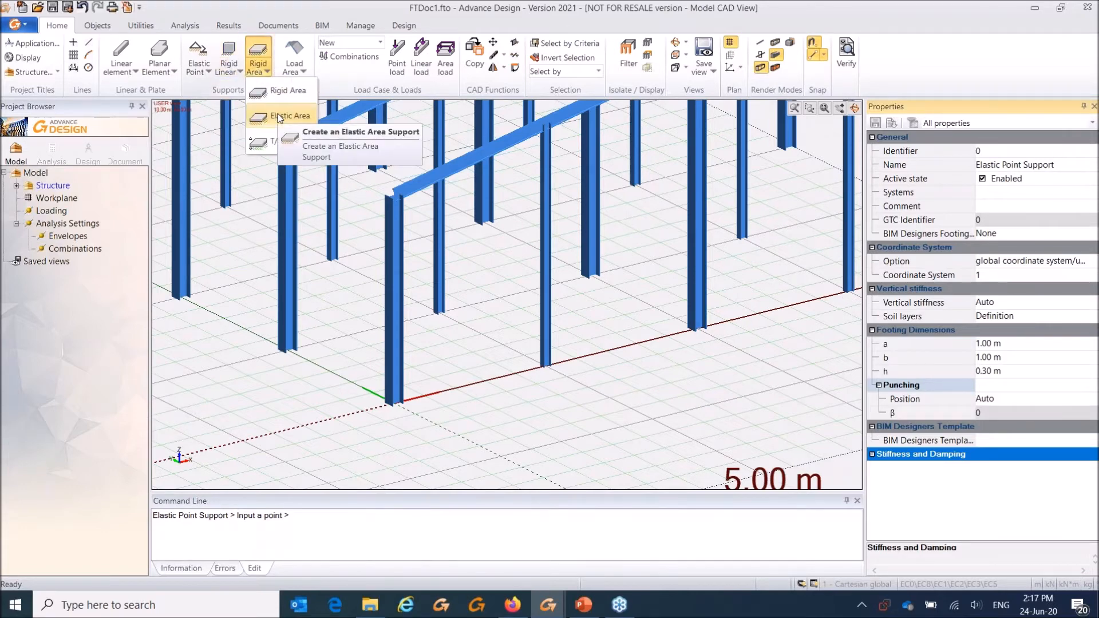
Step: Place fixed rigid point supports at the bases of the first three outer columns along the Y axis, starting at the origin
{"action": "left_click", "coordinate": [199, 67]}
{"action": "left_click", "coordinate": [228, 91]}
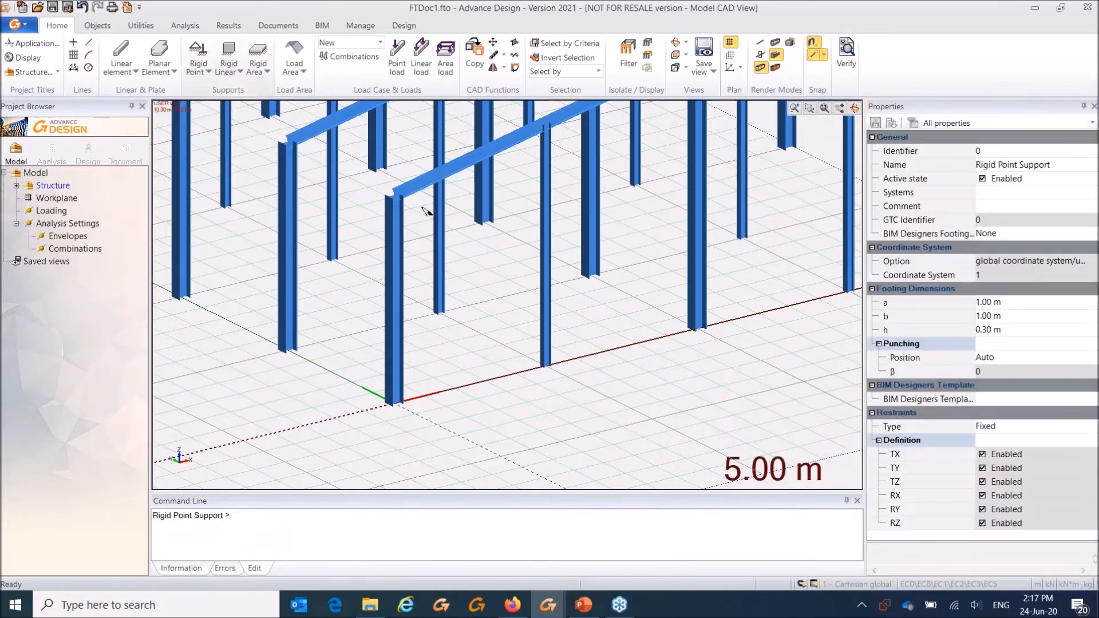
{"action": "left_click", "coordinate": [391, 404]}
{"action": "left_click", "coordinate": [284, 353]}
{"action": "left_click", "coordinate": [189, 290]}
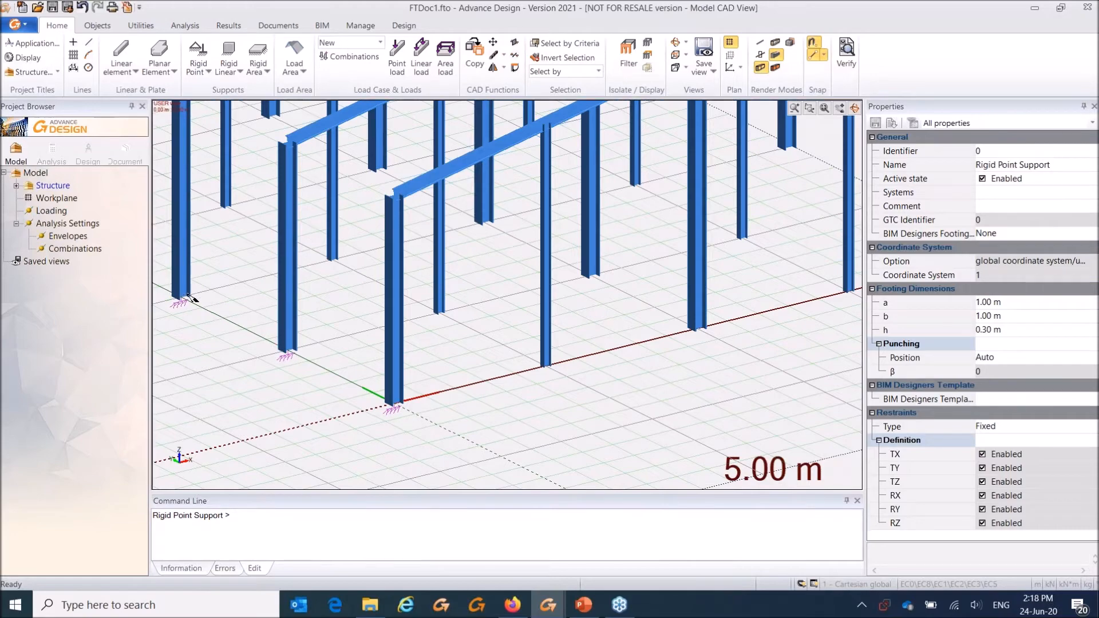
{"action": "middle_click_drag", "start_coordinate": [200, 230], "coordinate": [452, 247]}
{"action": "key", "text": "Escape"}
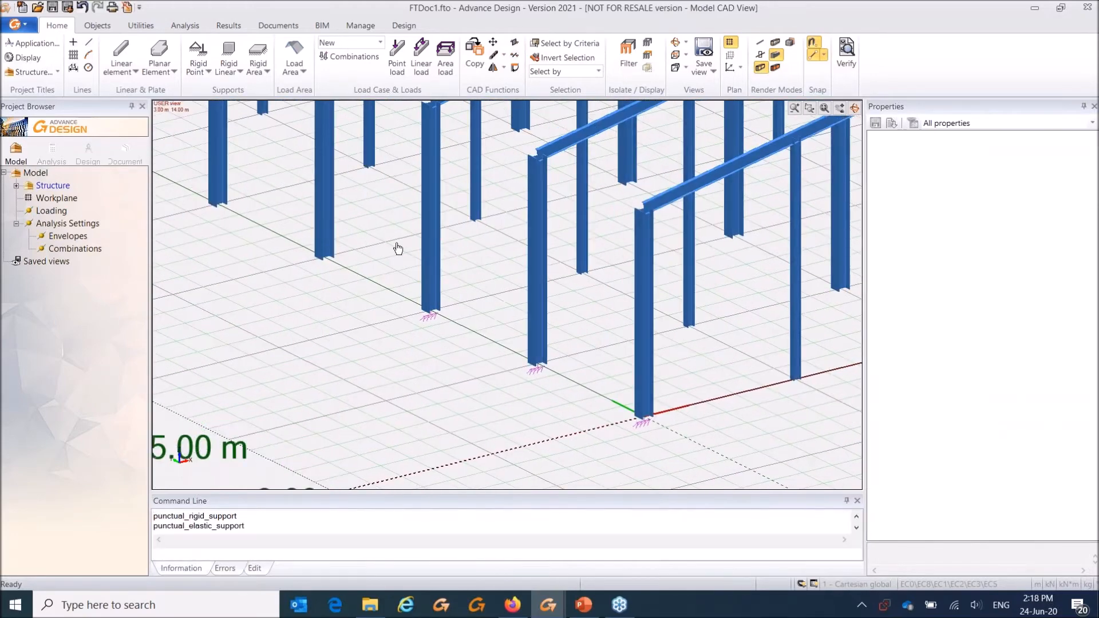
Step: Select the remaining three outer columns along the Y axis and add rigid supports to them, then clear the selection
{"action": "middle_click_drag", "start_coordinate": [285, 210], "coordinate": [387, 304]}
{"action": "scroll", "coordinate": [350, 300], "scroll_direction": "down", "scroll_amount": 2}
{"action": "left_click_drag", "start_coordinate": [349, 299], "coordinate": [246, 231]}
{"action": "left_click", "coordinate": [410, 298]}
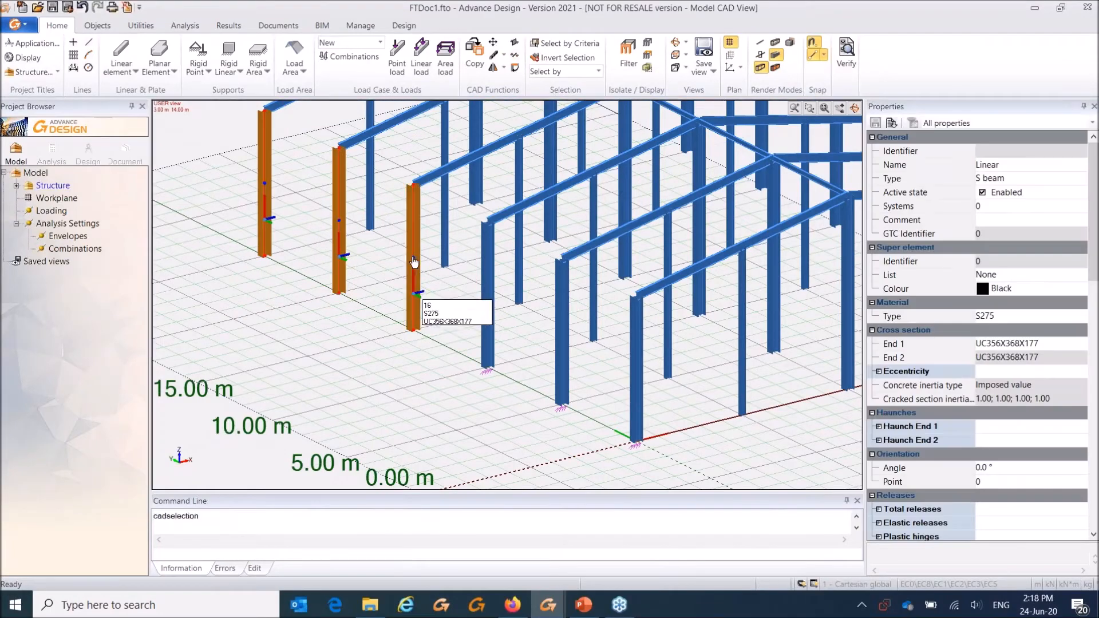
{"action": "right_click", "coordinate": [411, 256]}
{"action": "mouse_move", "coordinate": [479, 417]}
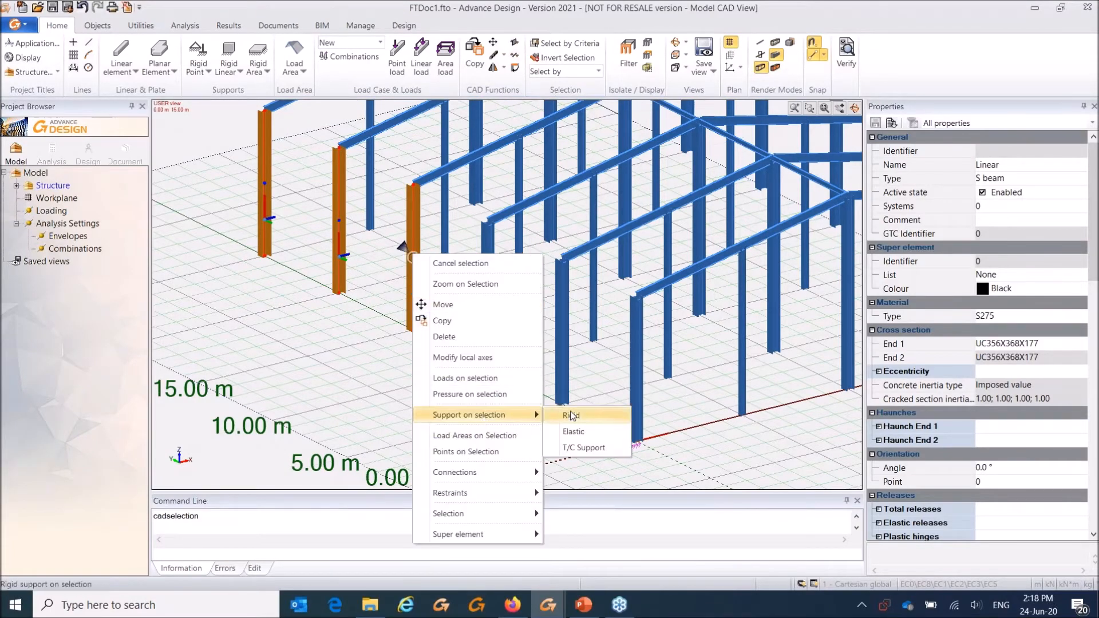
{"action": "left_click", "coordinate": [576, 416]}
{"action": "scroll", "coordinate": [639, 269], "scroll_direction": "down", "scroll_amount": 4}
{"action": "left_click", "coordinate": [617, 459]}
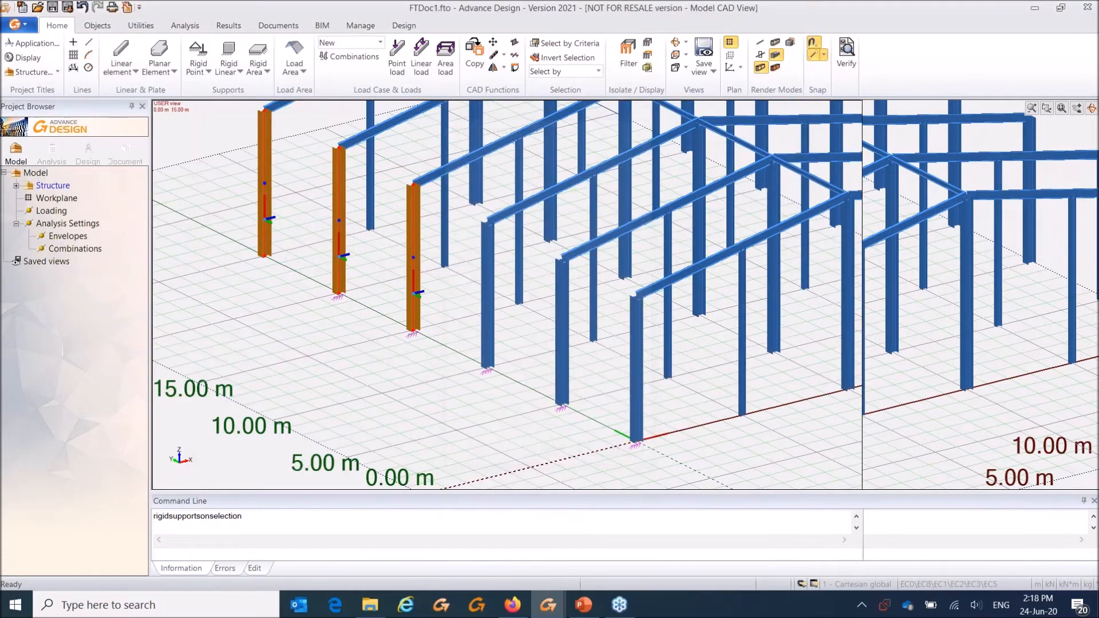
Step: Examine the whole framework and its column bases from different angles
{"action": "middle_click_drag", "start_coordinate": [544, 255], "coordinate": [471, 292]}
{"action": "scroll", "coordinate": [451, 281], "scroll_direction": "down", "scroll_amount": 3}
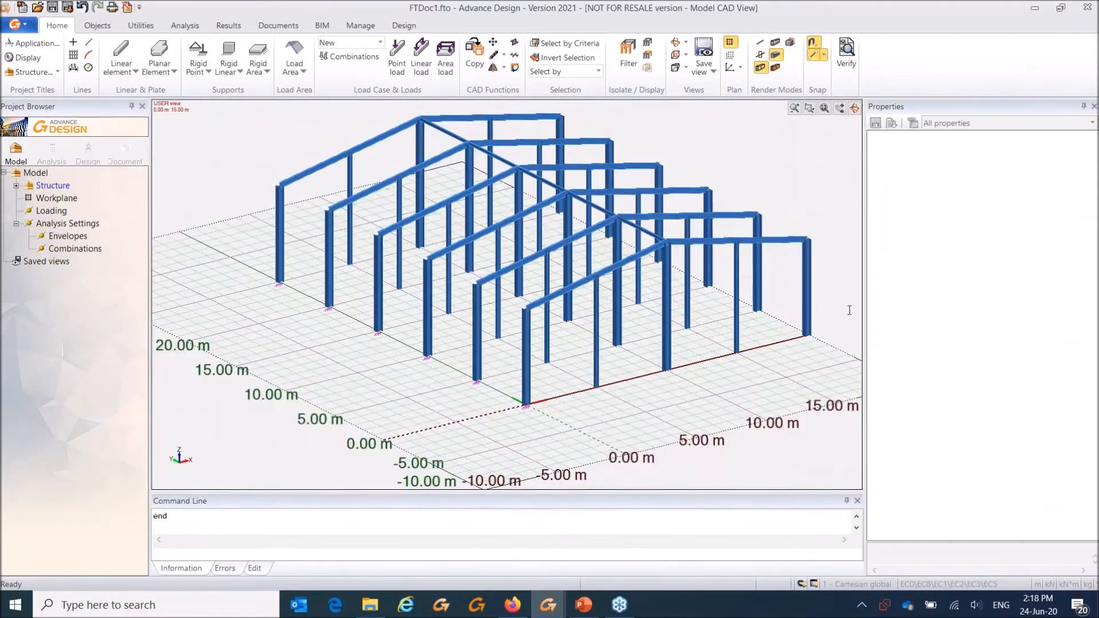
{"action": "left_click_drag", "start_coordinate": [864, 312], "coordinate": [909, 312]}
{"action": "middle_click_drag", "start_coordinate": [658, 266], "coordinate": [523, 270], "text": "shift"}
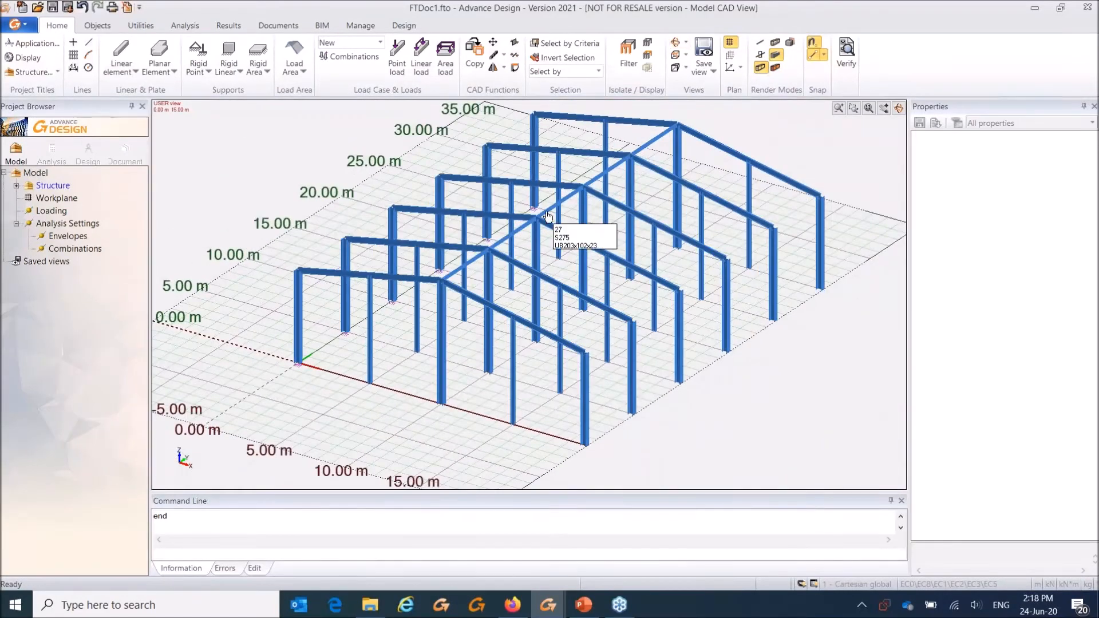
{"action": "middle_click_drag", "start_coordinate": [546, 218], "coordinate": [511, 243]}
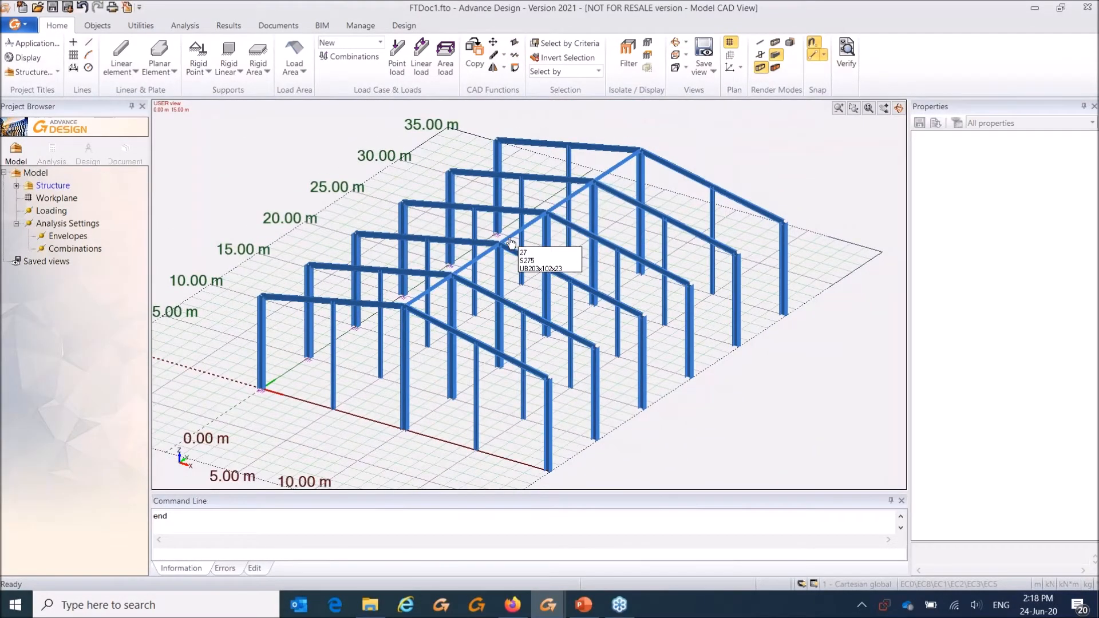
{"action": "middle_click_drag", "start_coordinate": [512, 237], "coordinate": [491, 240]}
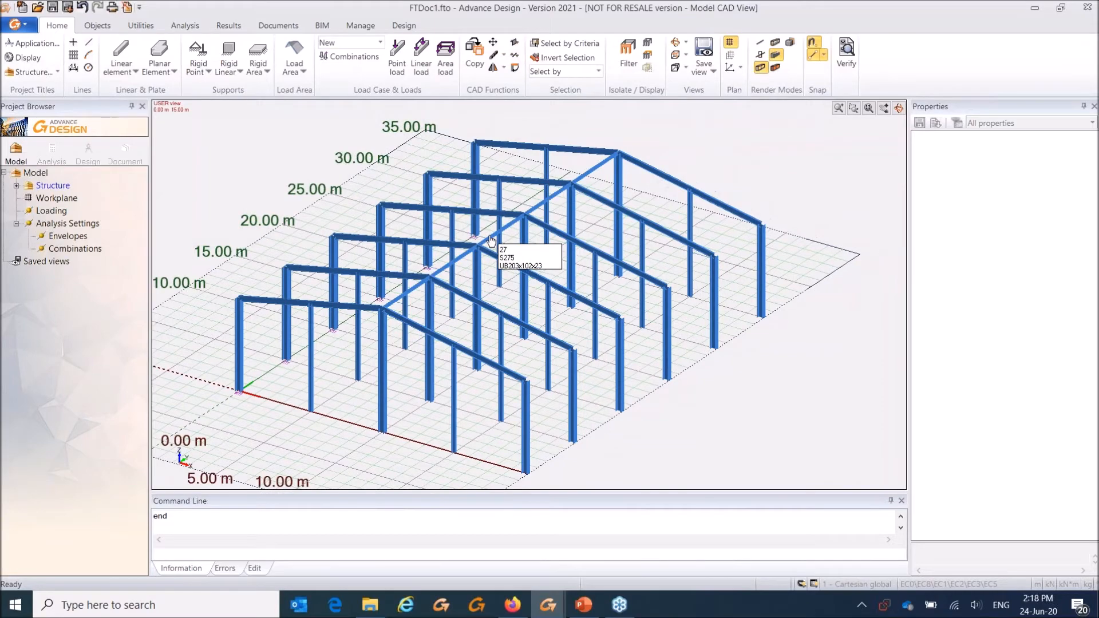
{"action": "middle_click_drag", "start_coordinate": [420, 248], "coordinate": [445, 246], "text": "shift"}
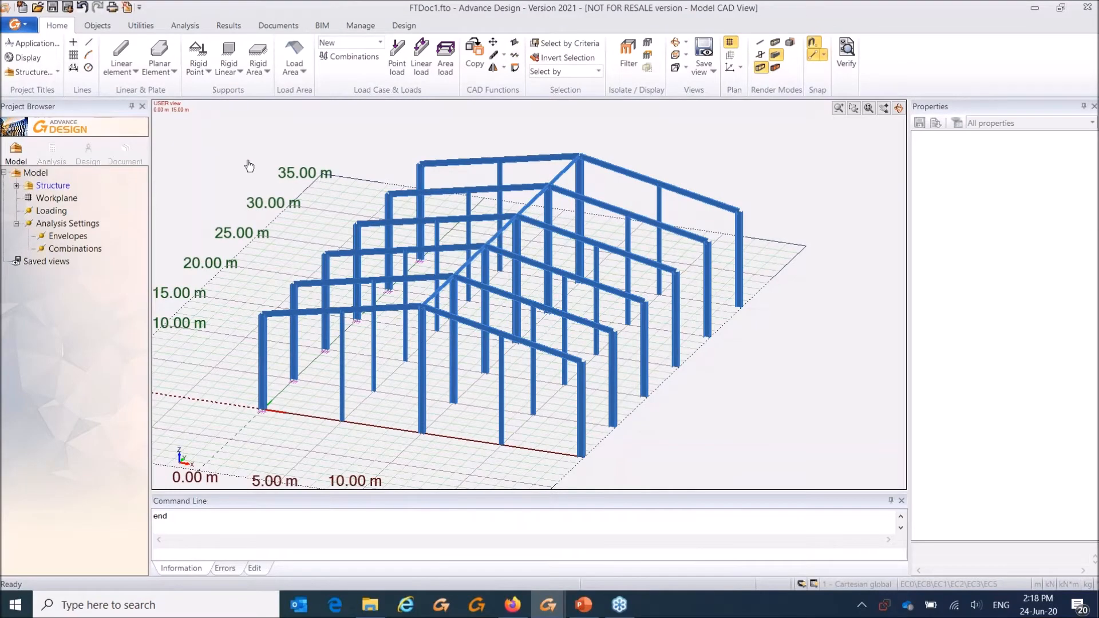
{"action": "middle_click_drag", "start_coordinate": [247, 164], "coordinate": [299, 148]}
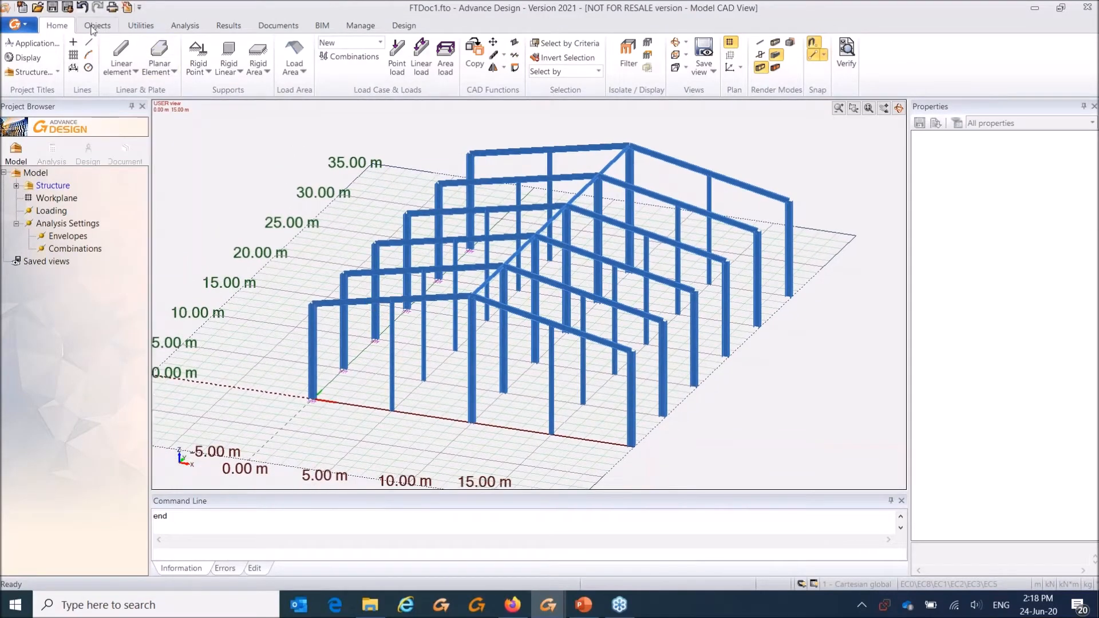
{"action": "left_click", "coordinate": [94, 26]}
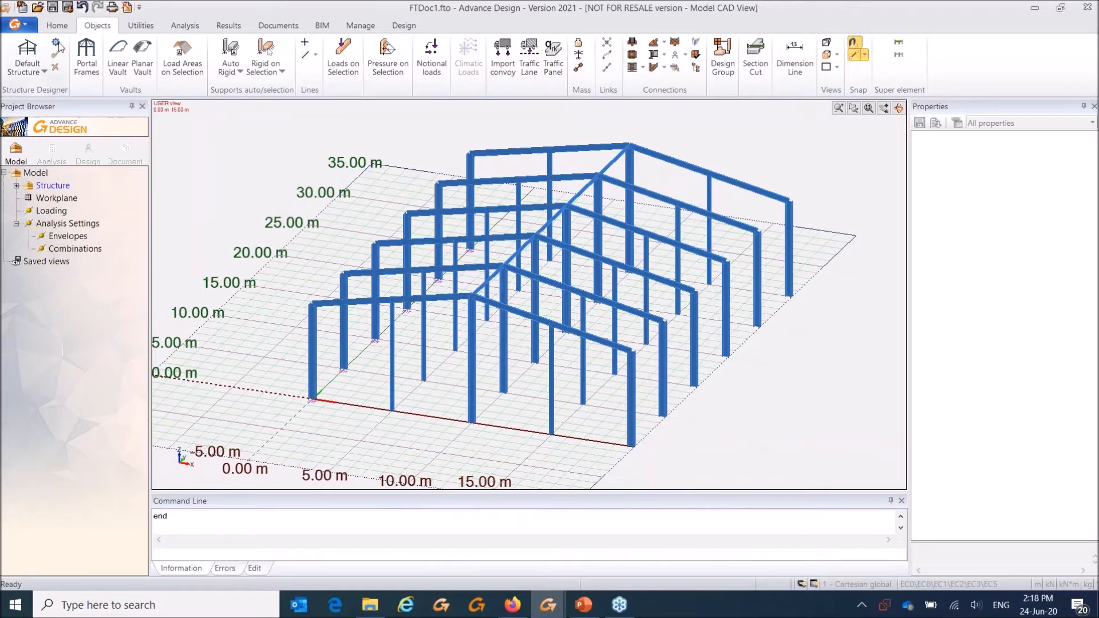
{"action": "left_click", "coordinate": [42, 72]}
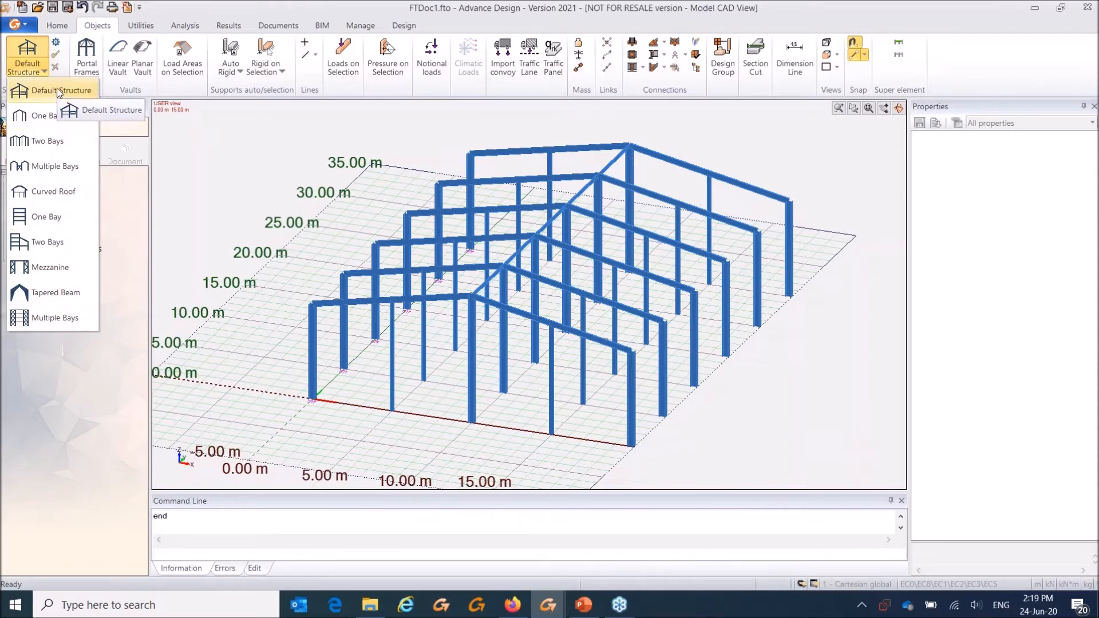
{"action": "left_click", "coordinate": [99, 28]}
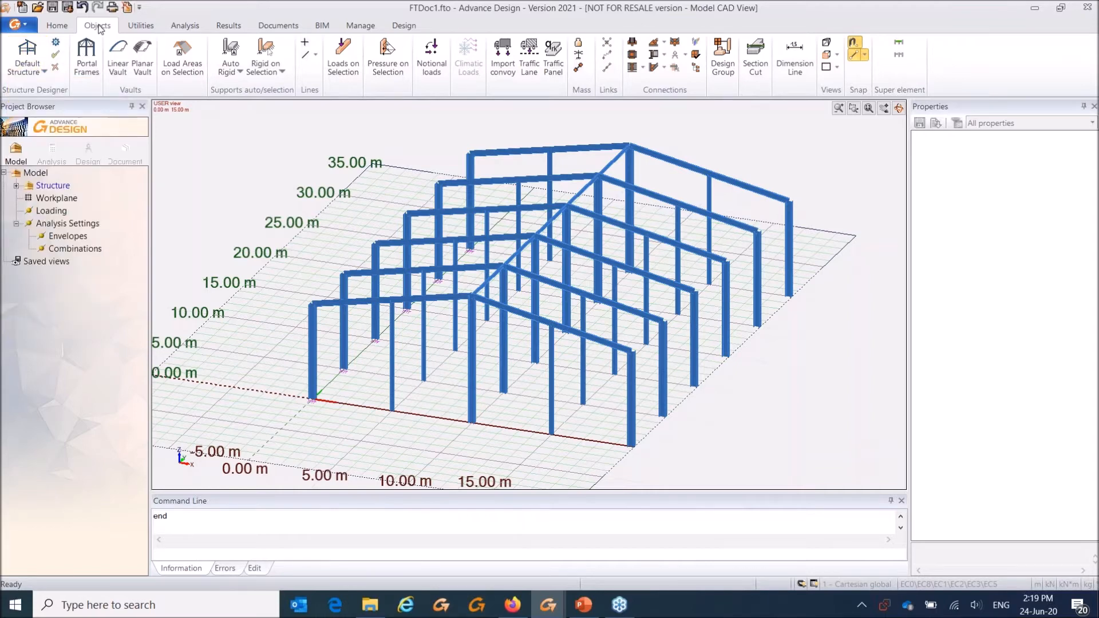
{"action": "left_click", "coordinate": [336, 27]}
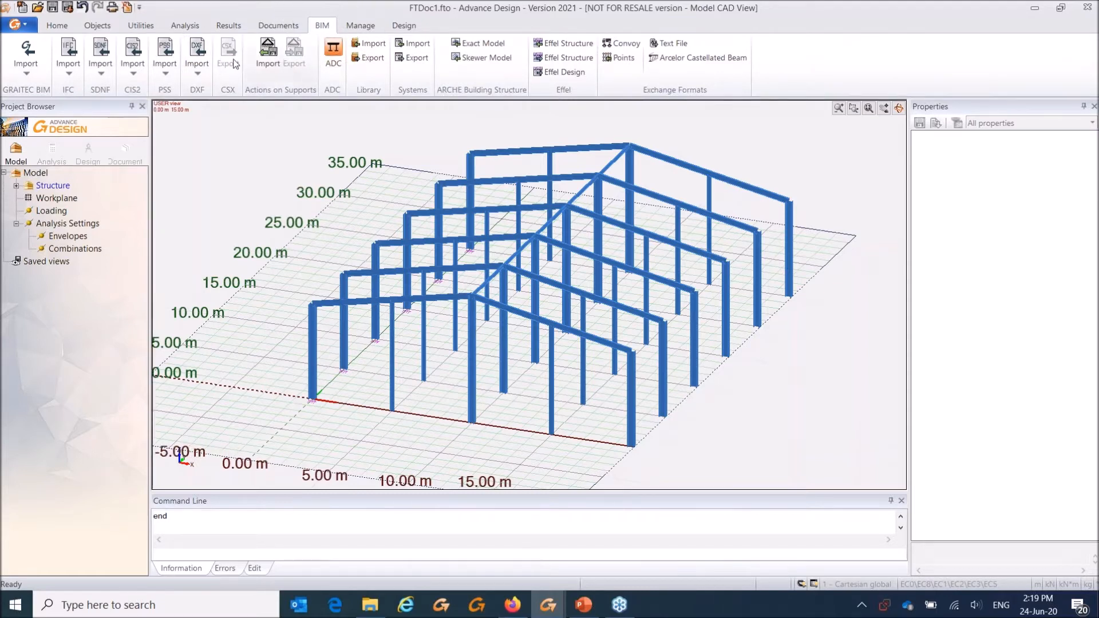
{"action": "left_click", "coordinate": [197, 66]}
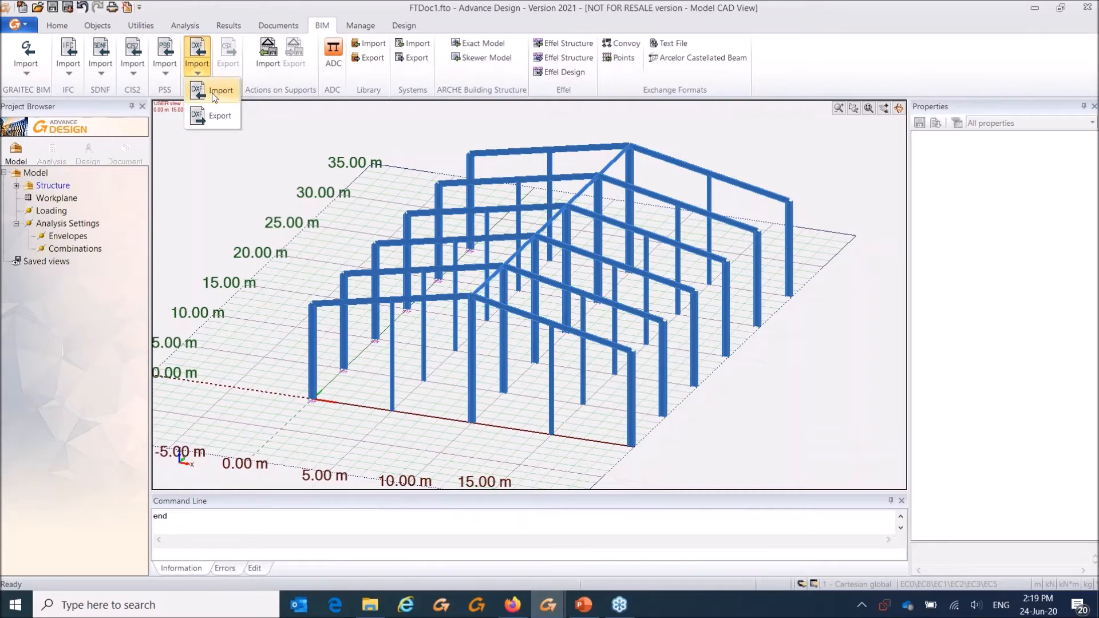
{"action": "left_click", "coordinate": [388, 9]}
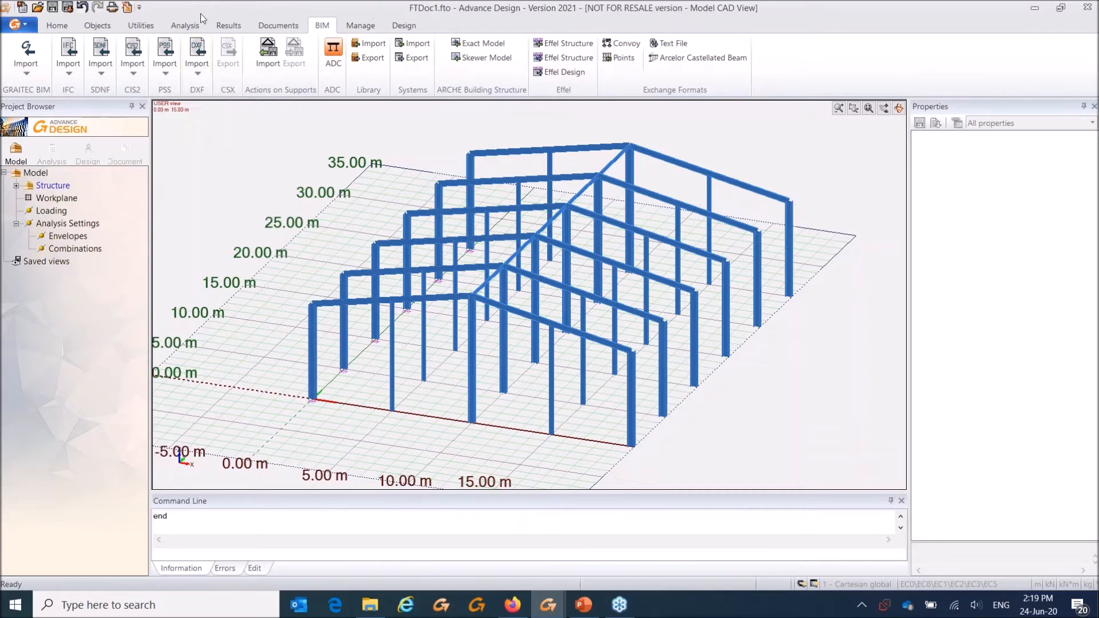
{"action": "left_click", "coordinate": [103, 25]}
{"action": "left_click", "coordinate": [140, 25]}
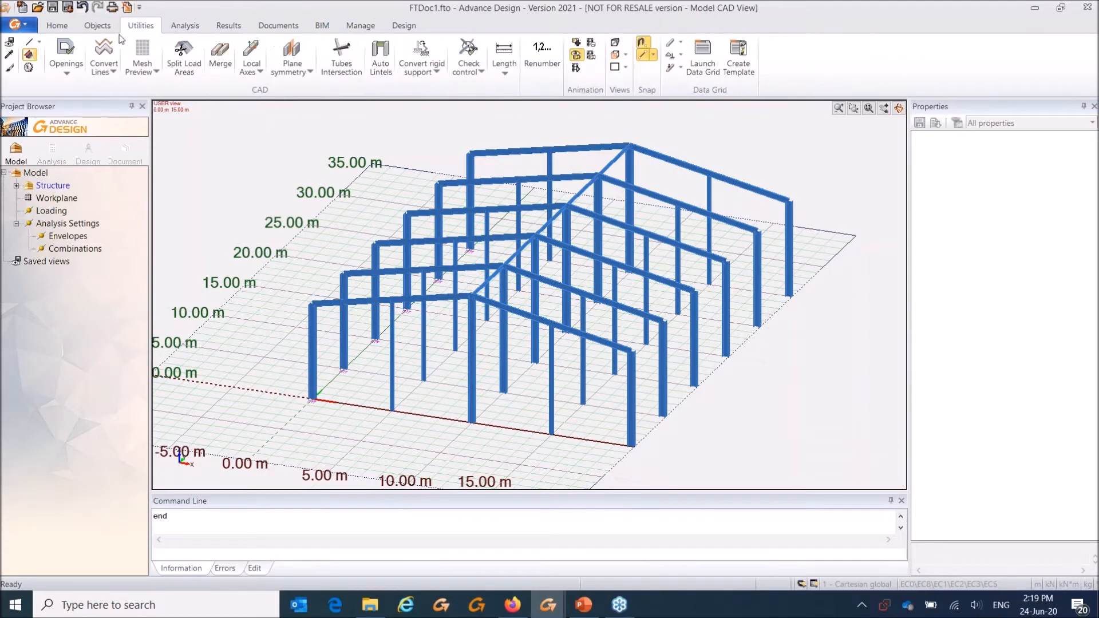
{"action": "left_click", "coordinate": [106, 73]}
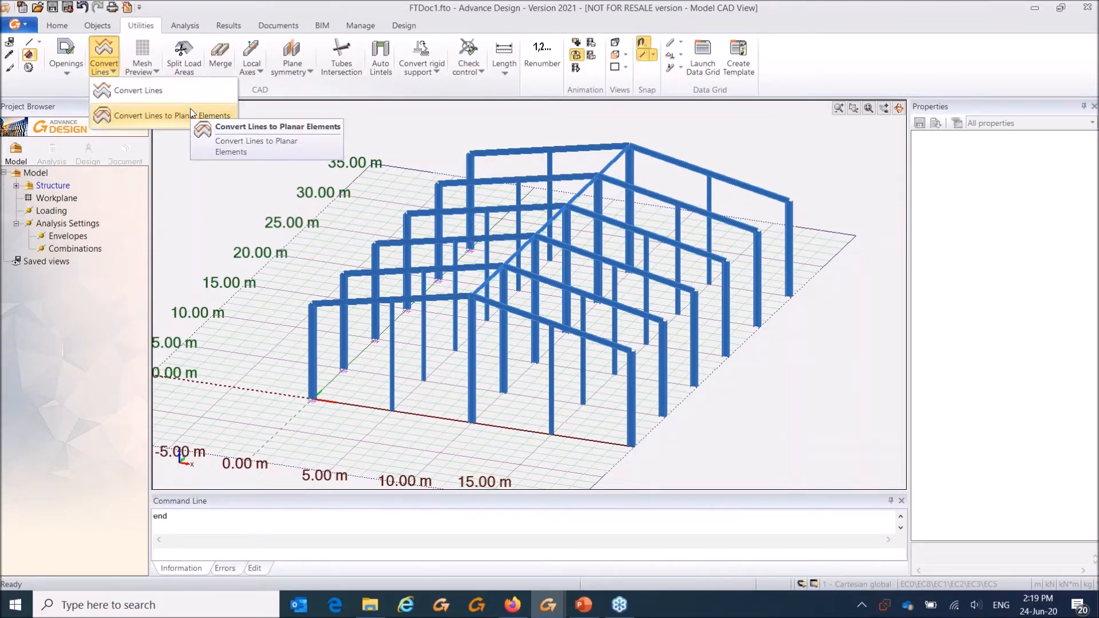
{"action": "left_click", "coordinate": [885, 49]}
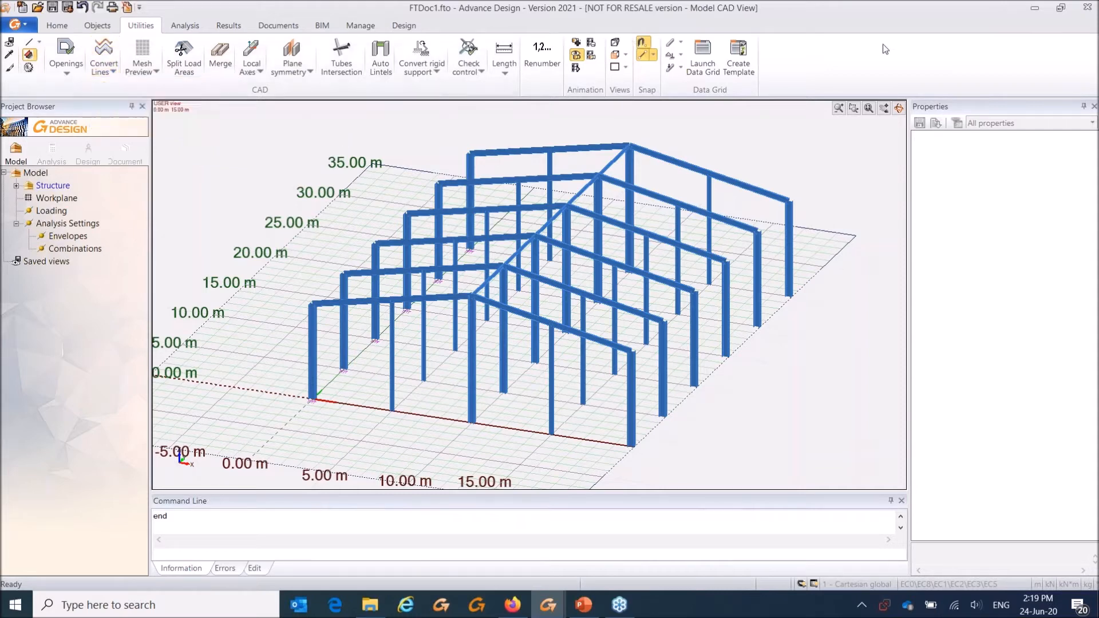
Step: Close the FTDoc1 project without saving it and switch to the open Generalised_buckling_3D_UK model
{"action": "left_click", "coordinate": [56, 26]}
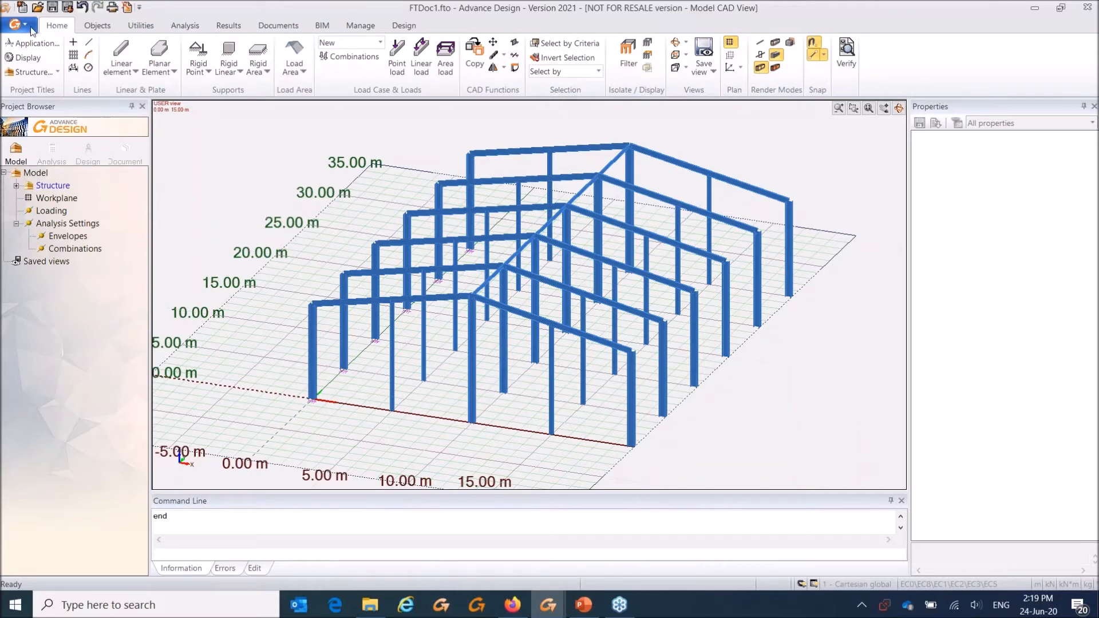
{"action": "left_click", "coordinate": [31, 30]}
{"action": "mouse_move", "coordinate": [46, 44]}
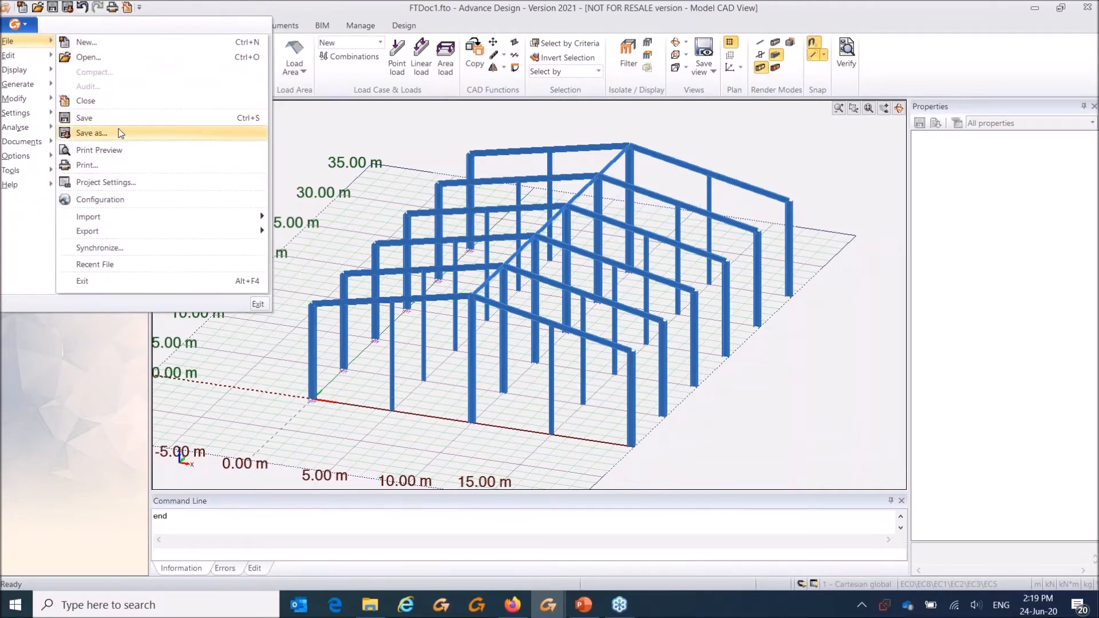
{"action": "left_click", "coordinate": [114, 104]}
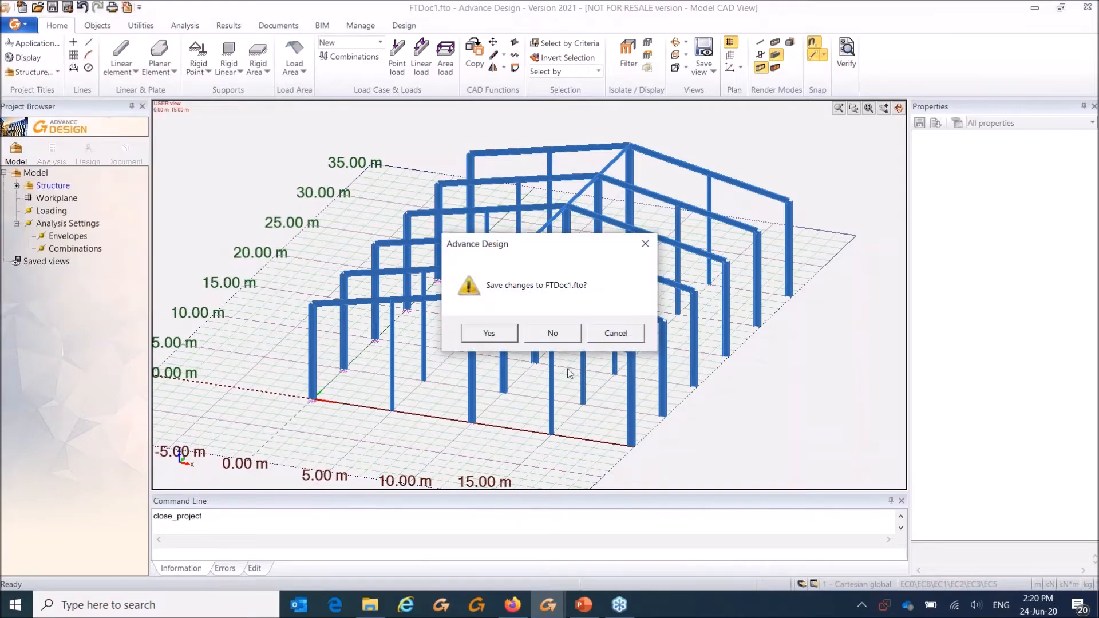
{"action": "left_click", "coordinate": [565, 340]}
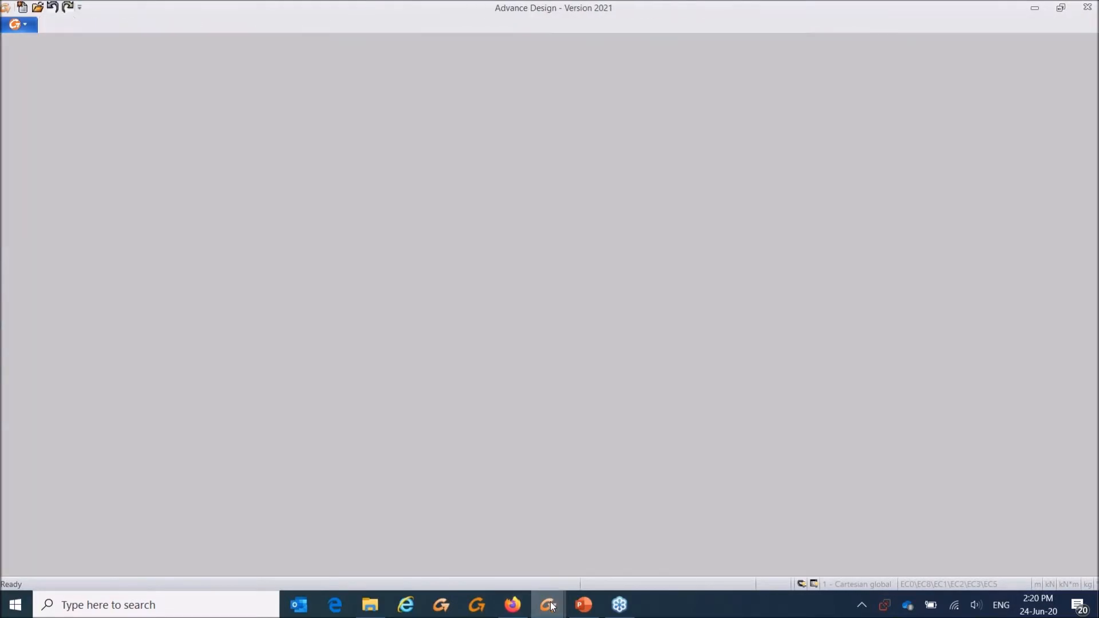
{"action": "mouse_move", "coordinate": [547, 604]}
{"action": "left_click", "coordinate": [522, 538]}
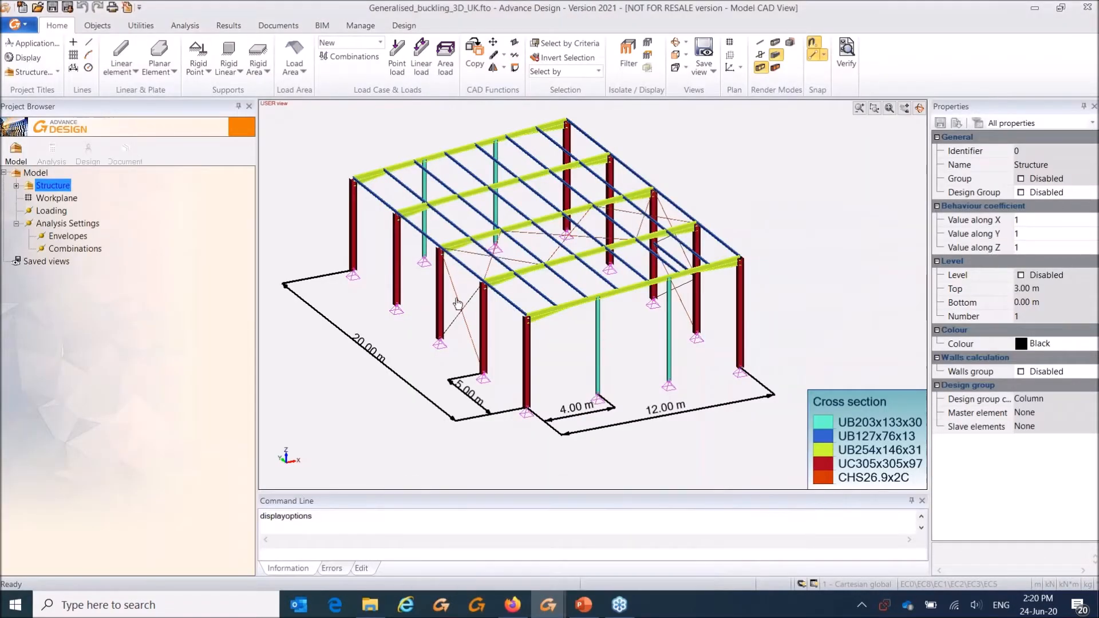
Step: Review the elements listed under Structure in the project tree and collapse the list again
{"action": "middle_click_drag", "start_coordinate": [460, 274], "coordinate": [472, 338]}
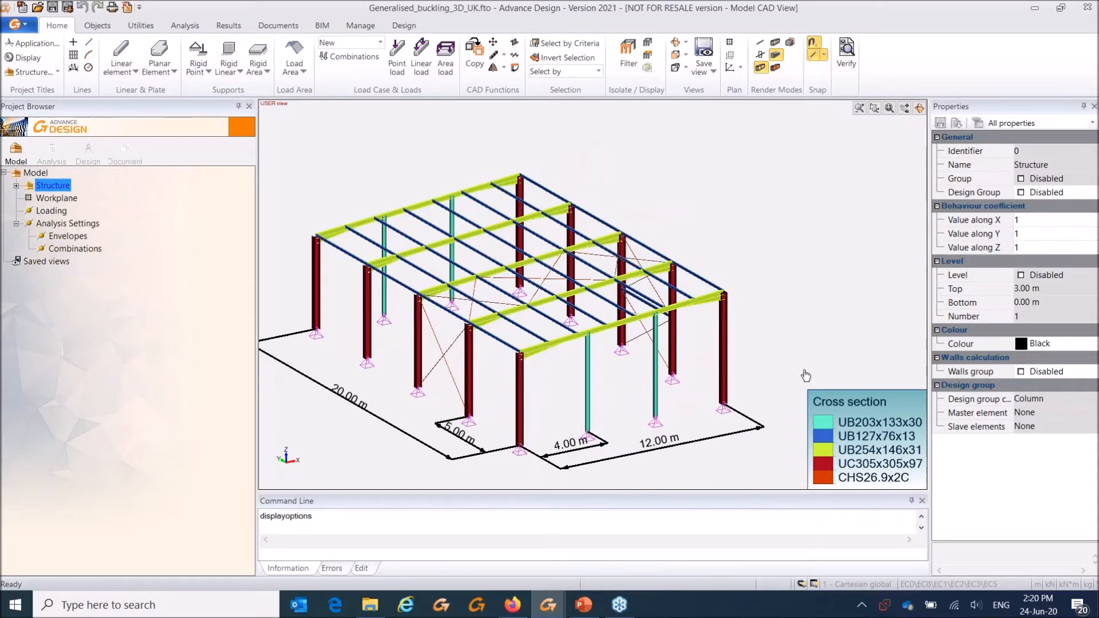
{"action": "left_click", "coordinate": [16, 186]}
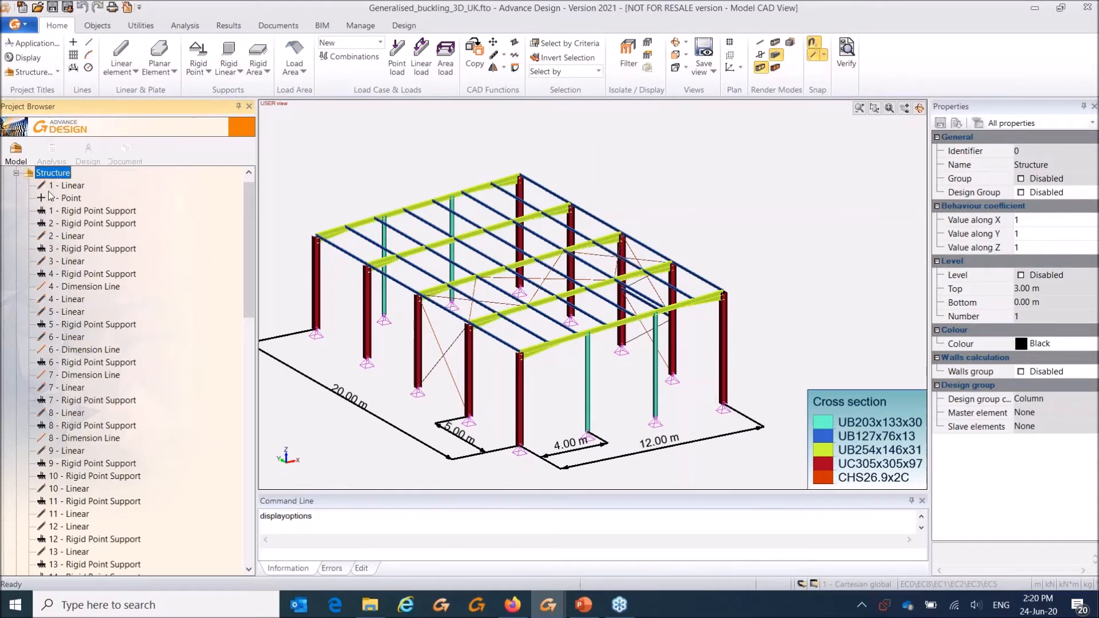
{"action": "left_click_drag", "start_coordinate": [249, 237], "coordinate": [193, 243]}
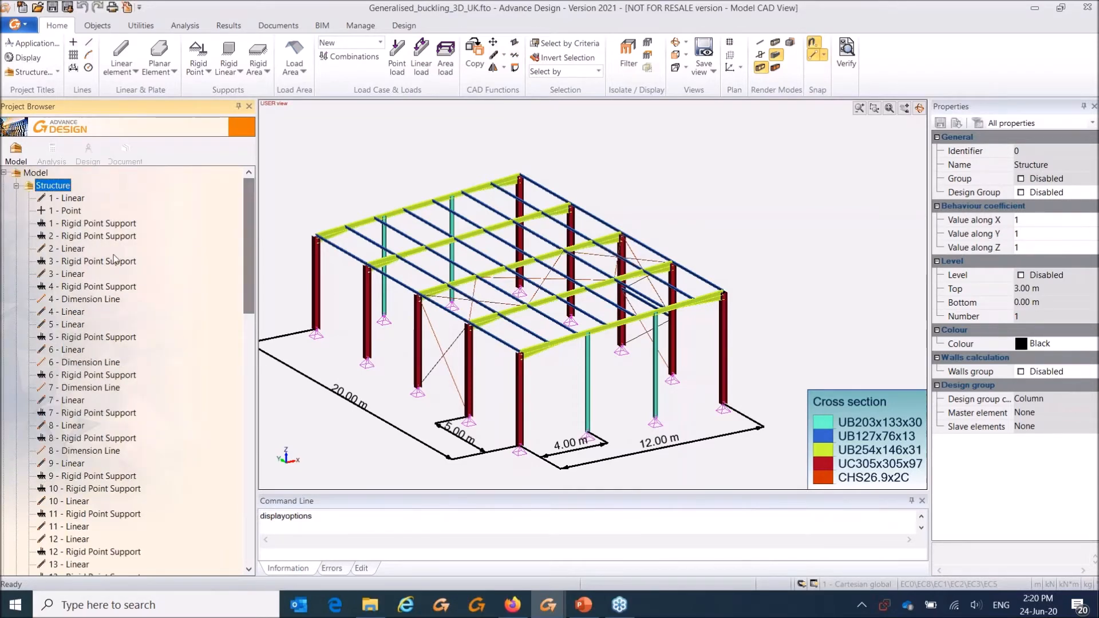
{"action": "key", "text": "ctrl"}
{"action": "key", "text": "ctrl"}
{"action": "key", "text": "ctrl"}
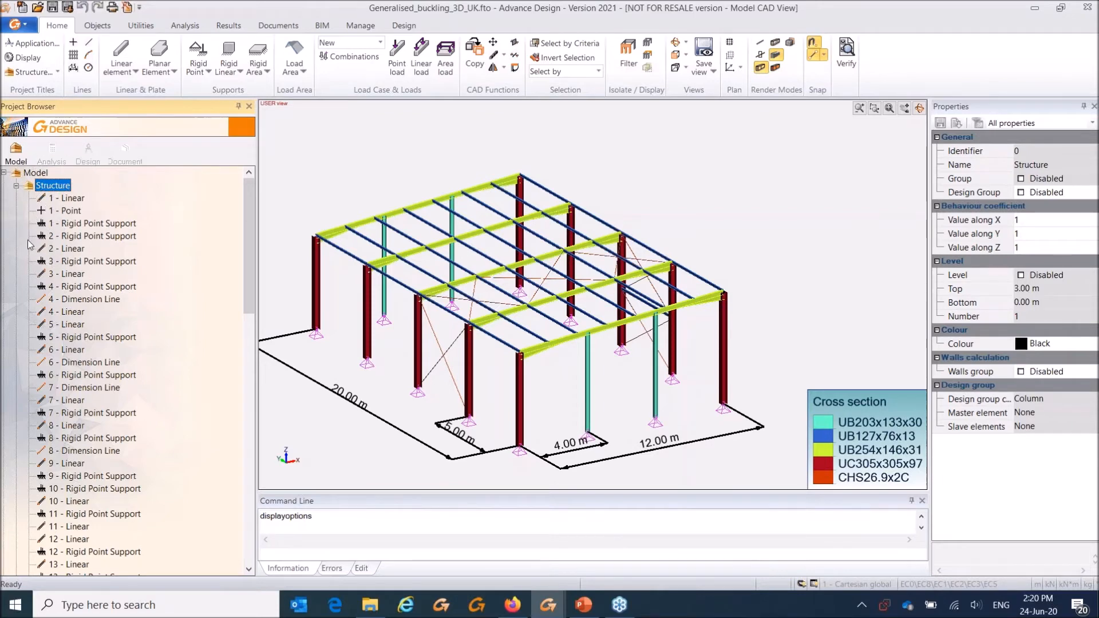
{"action": "left_click", "coordinate": [16, 185]}
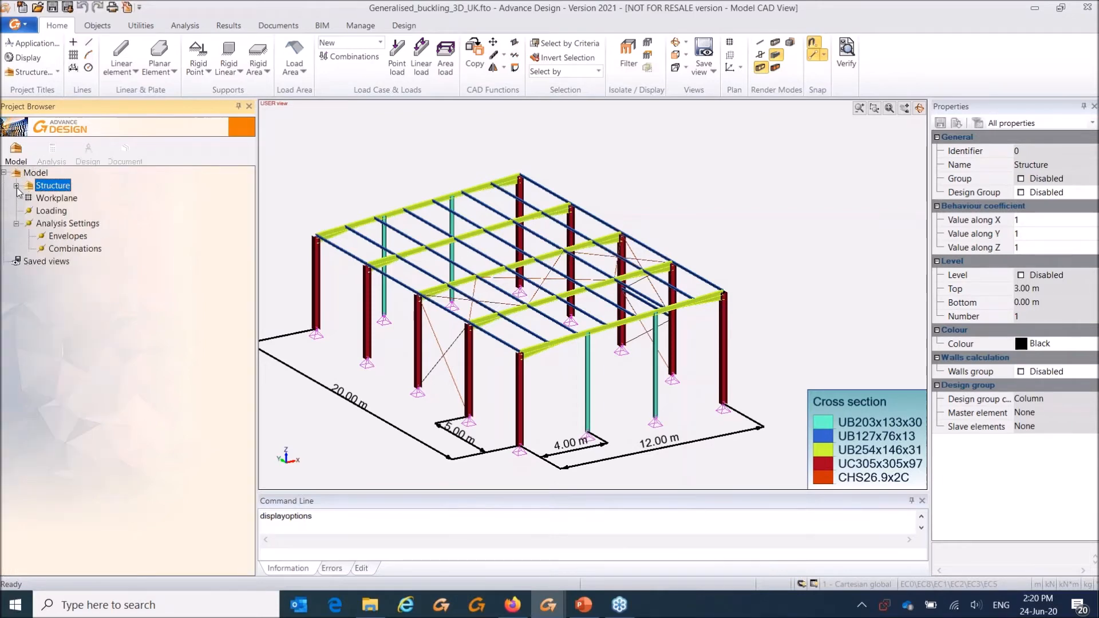
Step: Resize the panes around the model view and inspect the properties of the rigid point support under the corner column
{"action": "mouse_move", "coordinate": [421, 257]}
{"action": "middle_mouse_down", "text": "shift"}
{"action": "mouse_move", "coordinate": [421, 247]}
{"action": "mouse_move", "coordinate": [436, 262]}
{"action": "middle_mouse_up", "text": "shift"}
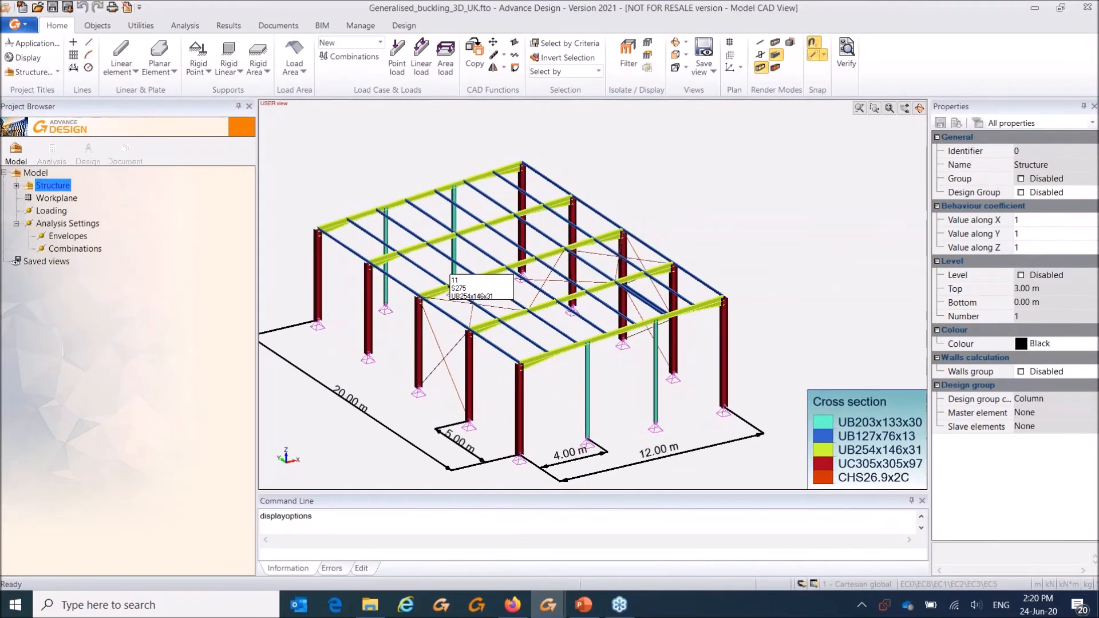
{"action": "left_click_drag", "start_coordinate": [253, 282], "coordinate": [195, 281]}
{"action": "left_click_drag", "start_coordinate": [931, 276], "coordinate": [936, 276]}
{"action": "middle_click_drag", "start_coordinate": [490, 247], "coordinate": [514, 227], "text": "shift"}
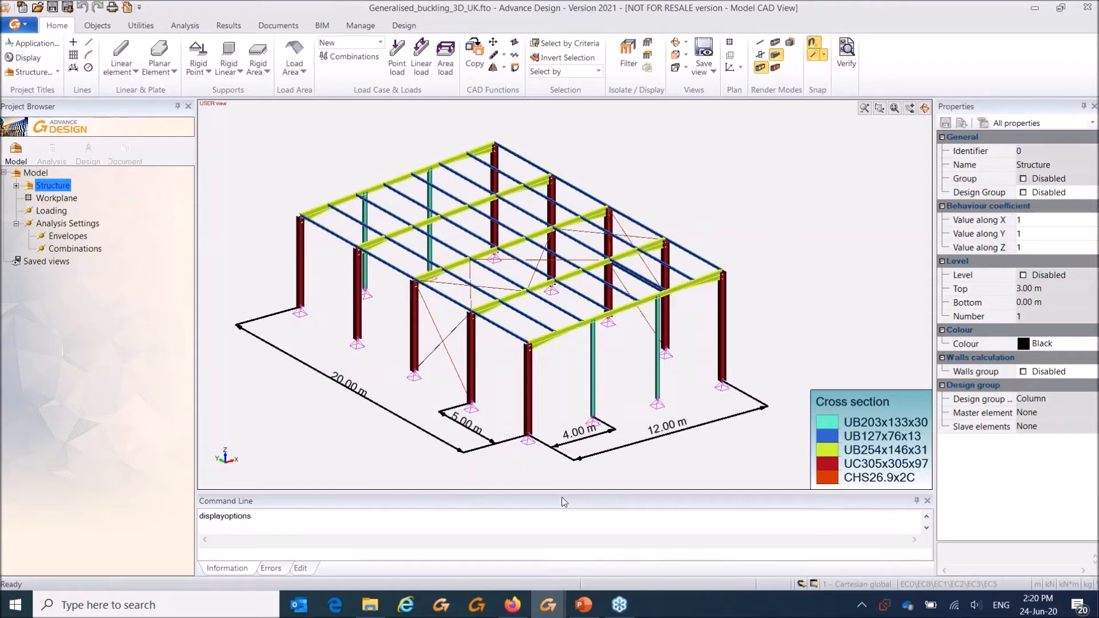
{"action": "left_click_drag", "start_coordinate": [563, 494], "coordinate": [563, 498]}
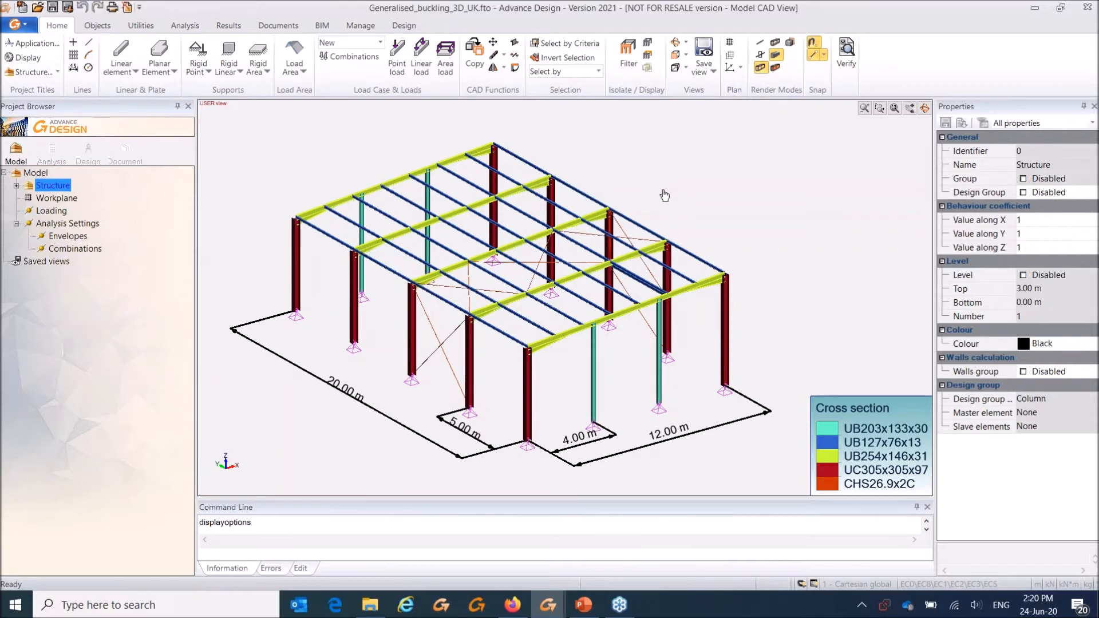
{"action": "left_click", "coordinate": [296, 316]}
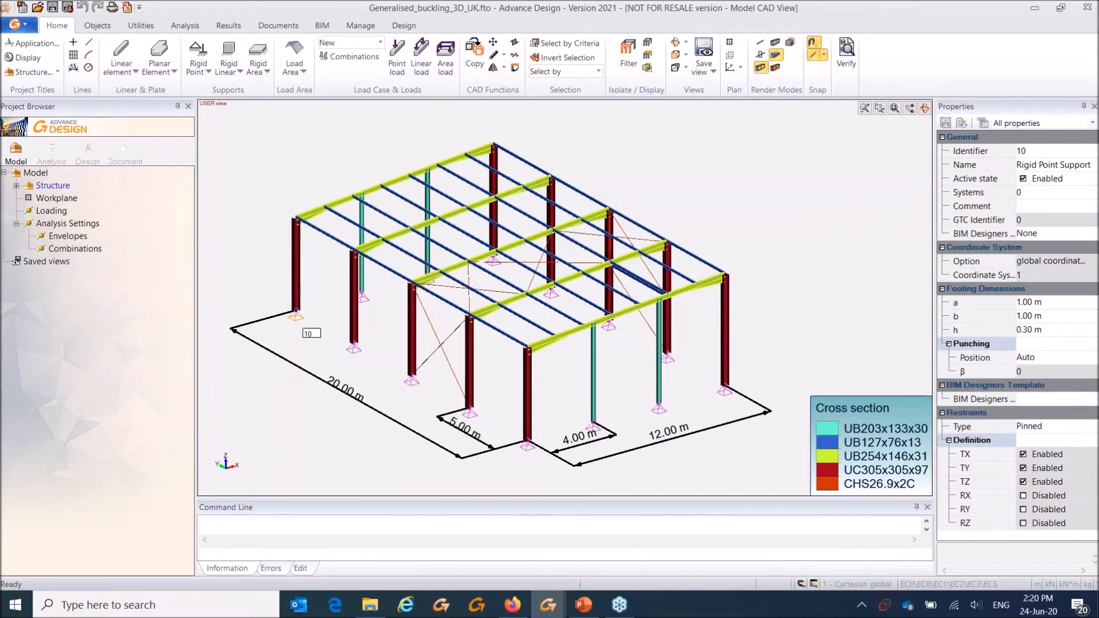
{"action": "key", "text": "Escape"}
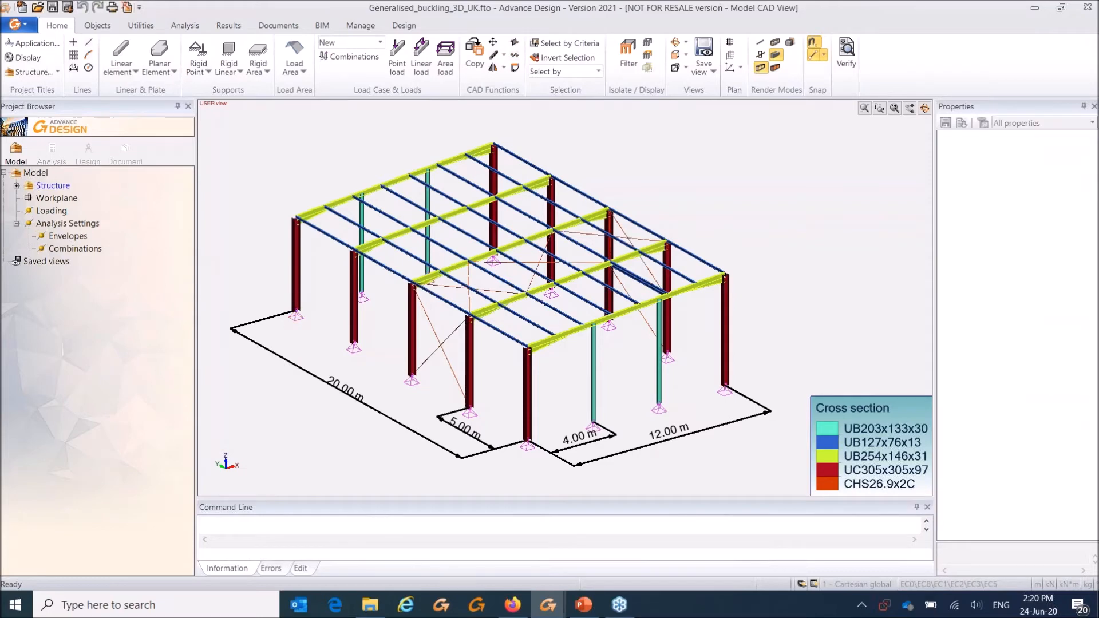
Step: Create one load case each for dead loads, live loads, snow and wind, and show the self-weight components of dead case G
{"action": "right_click", "coordinate": [51, 213]}
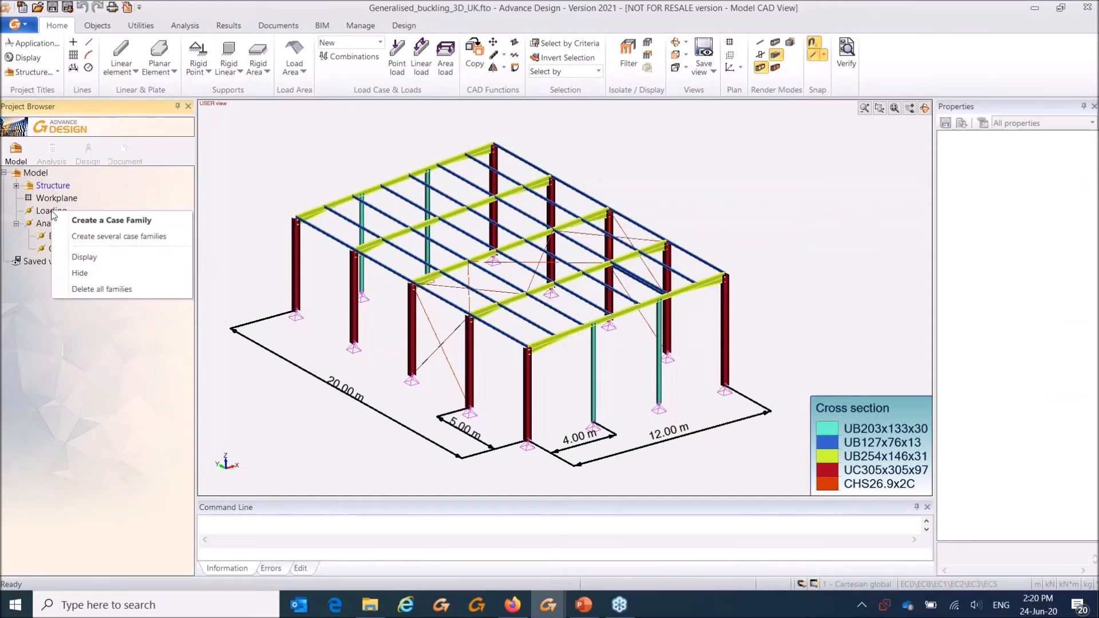
{"action": "left_click", "coordinate": [106, 236]}
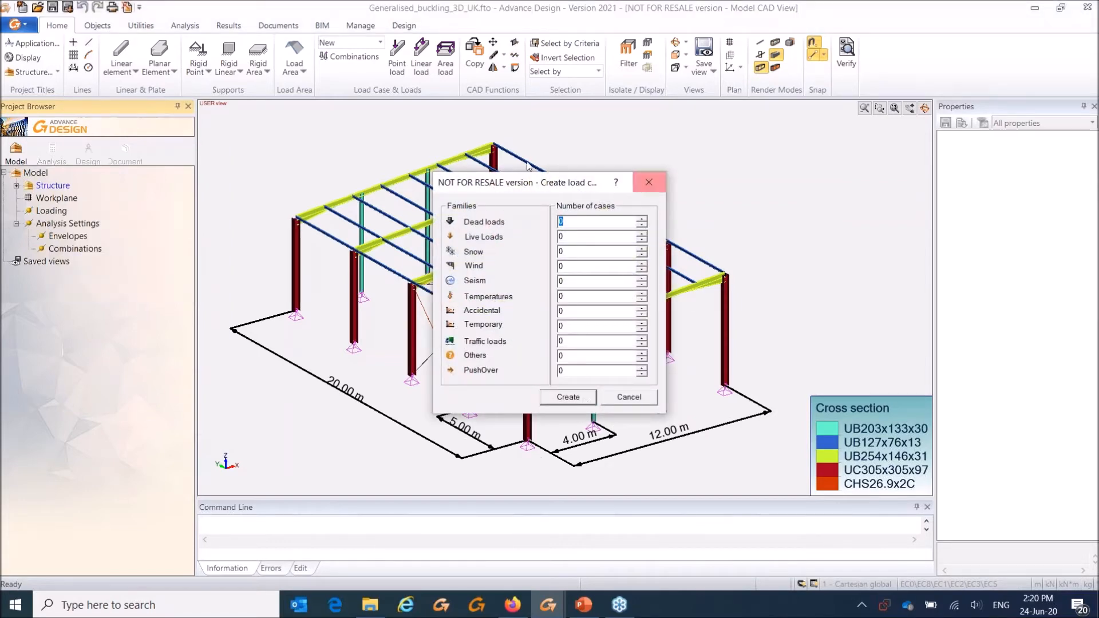
{"action": "left_click", "coordinate": [643, 220]}
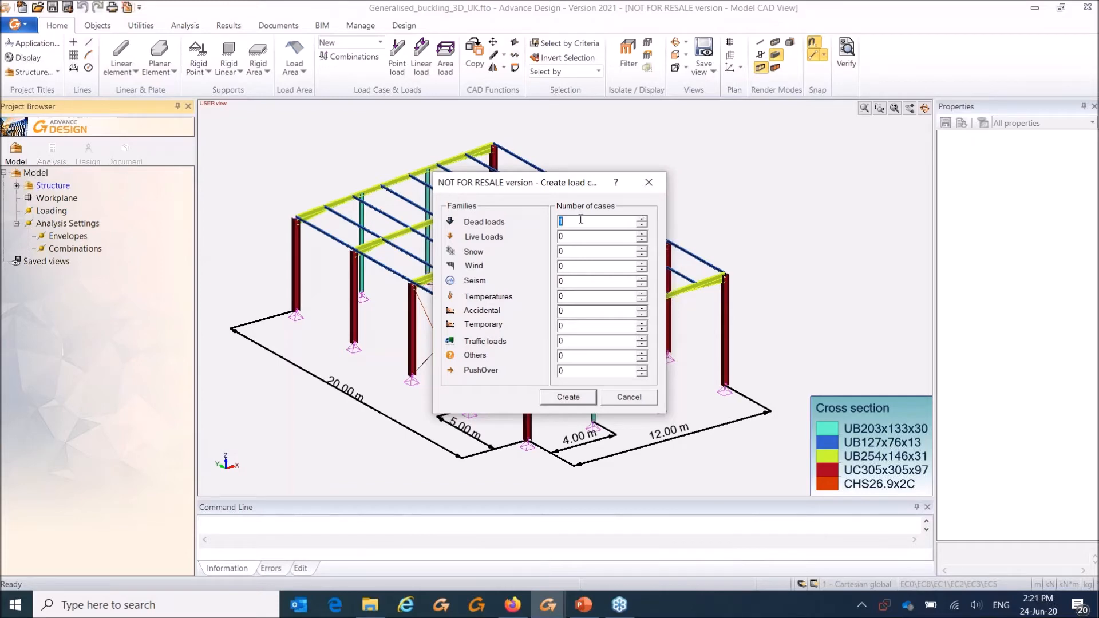
{"action": "left_click", "coordinate": [641, 234]}
{"action": "left_click", "coordinate": [642, 249]}
{"action": "left_click", "coordinate": [642, 264]}
{"action": "left_click", "coordinate": [582, 397]}
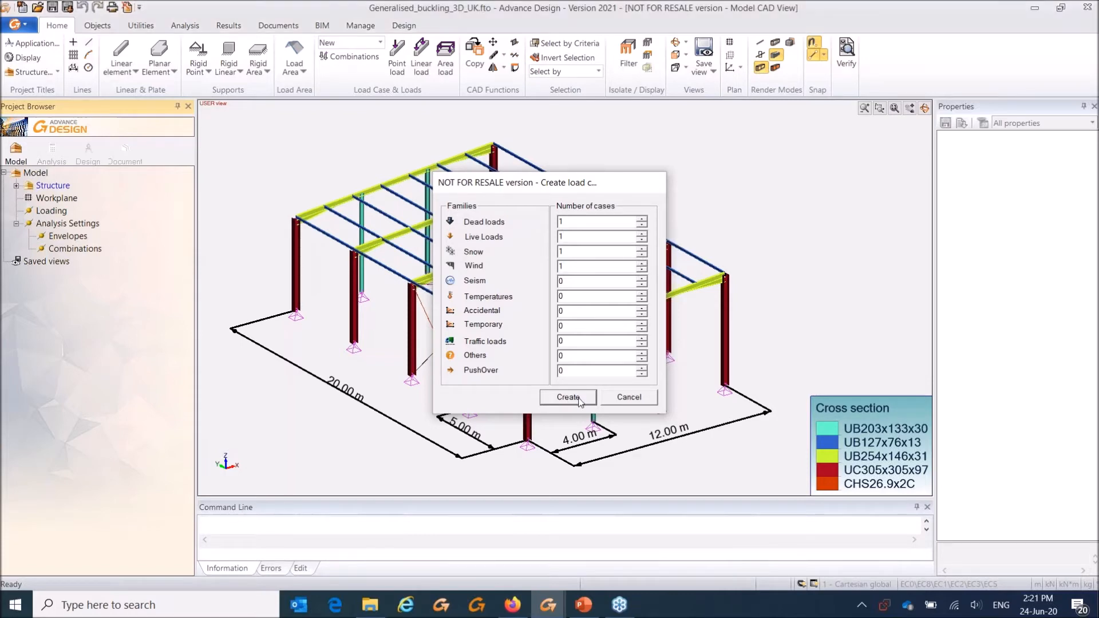
{"action": "left_click", "coordinate": [70, 236]}
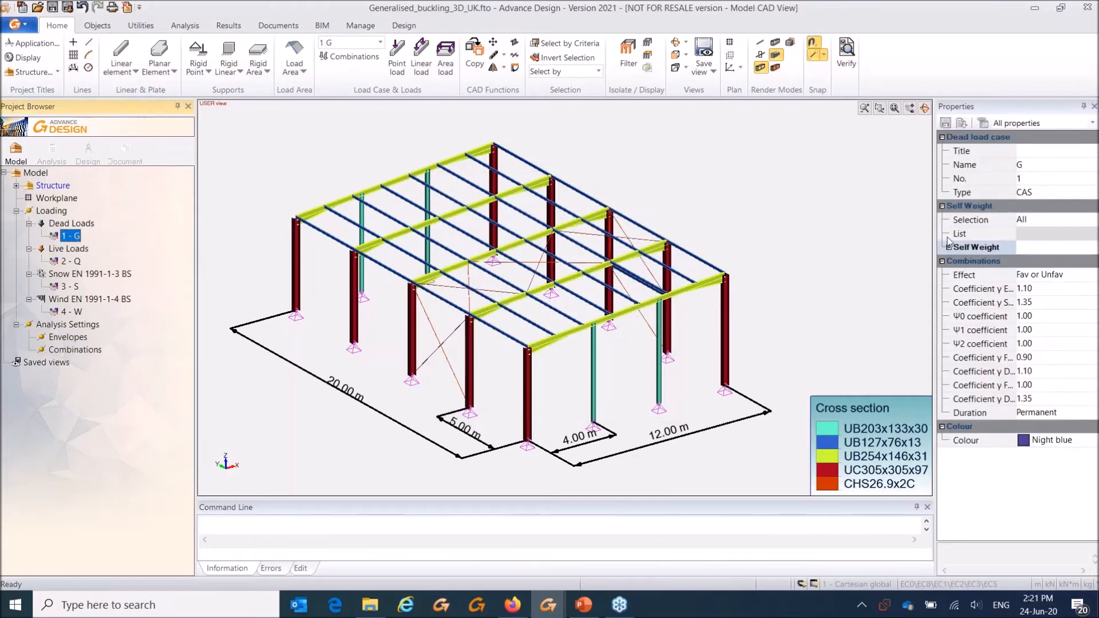
{"action": "left_click", "coordinate": [949, 248]}
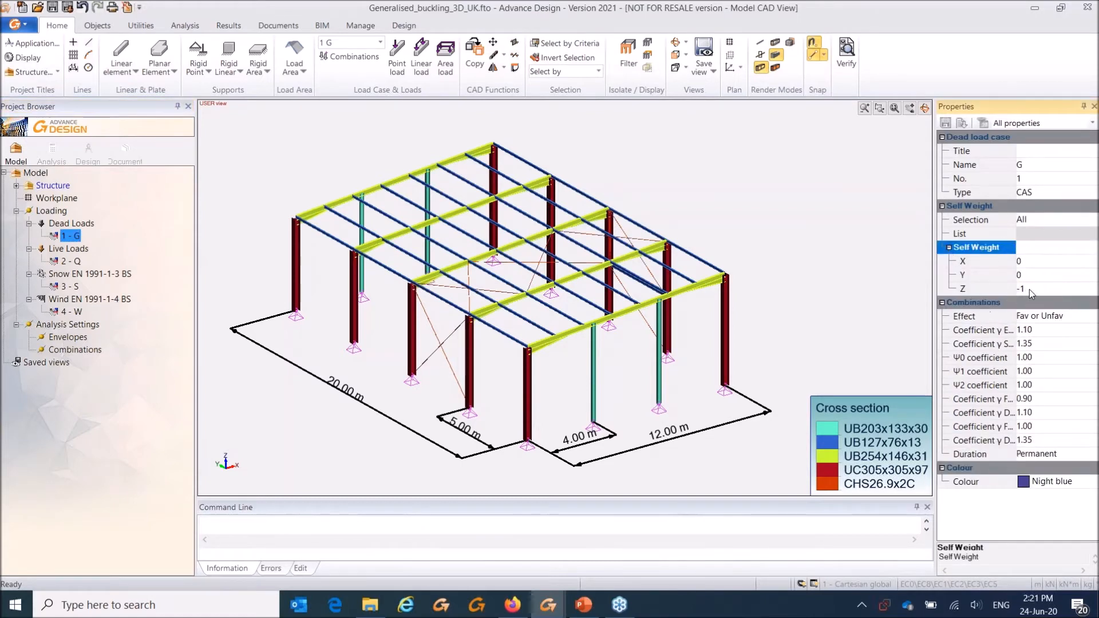
Step: Create an area load with FZ -2.5 kN in live load case Q, covering the whole roof between its four corners
{"action": "left_click", "coordinate": [71, 261]}
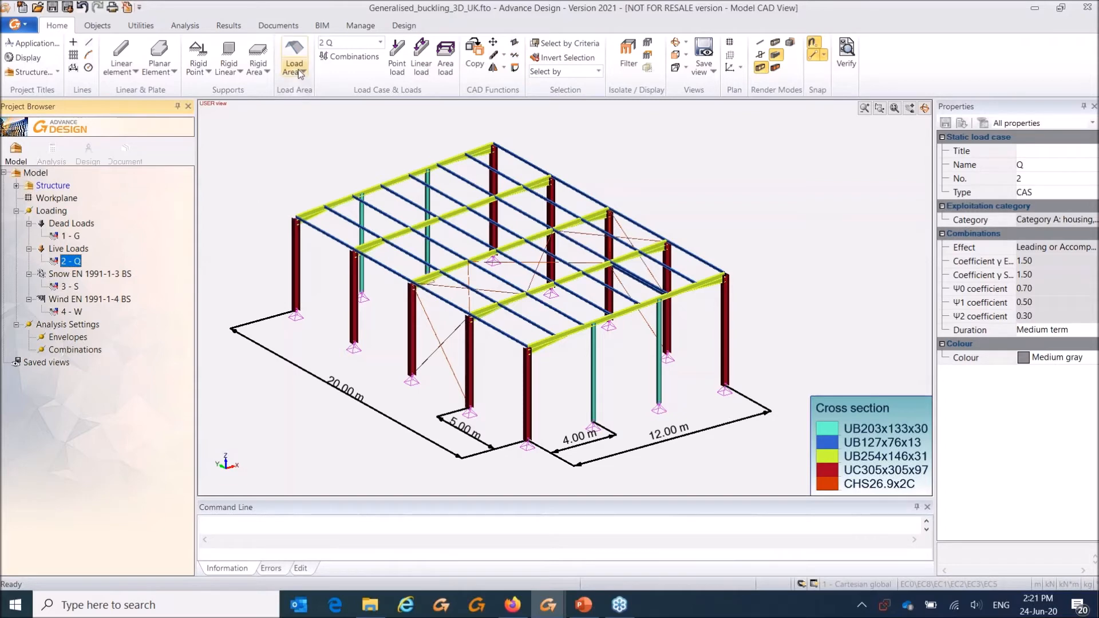
{"action": "right_click", "coordinate": [72, 261]}
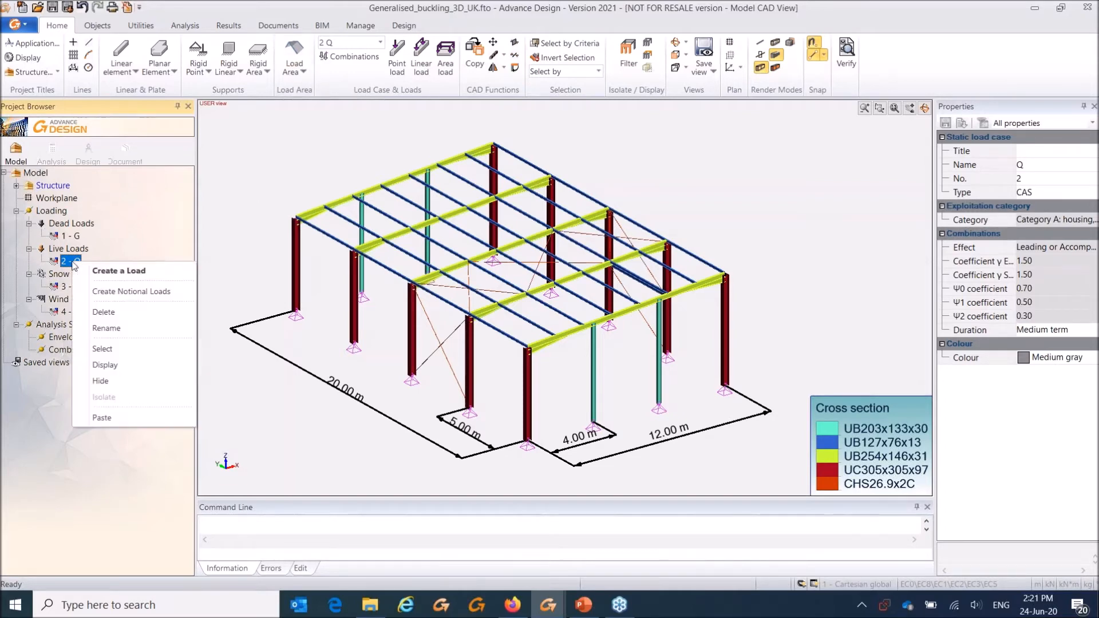
{"action": "left_click", "coordinate": [126, 275]}
{"action": "left_click", "coordinate": [422, 192]}
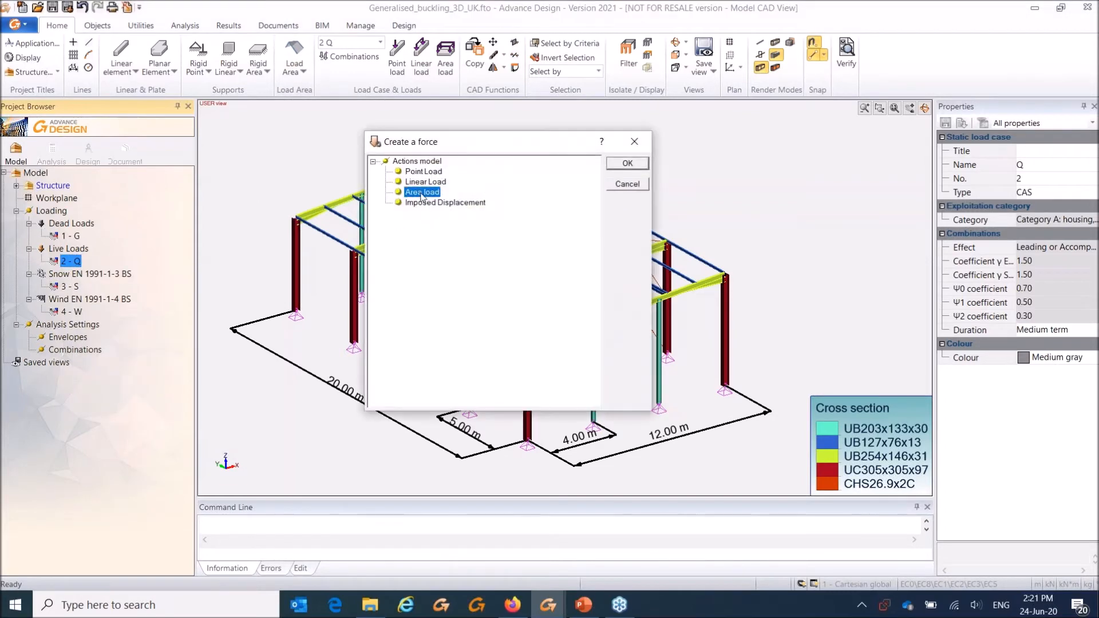
{"action": "left_click", "coordinate": [644, 166]}
{"action": "left_click", "coordinate": [1054, 302]}
{"action": "type", "text": "-2.5 kN"}
{"action": "key", "text": "Return"}
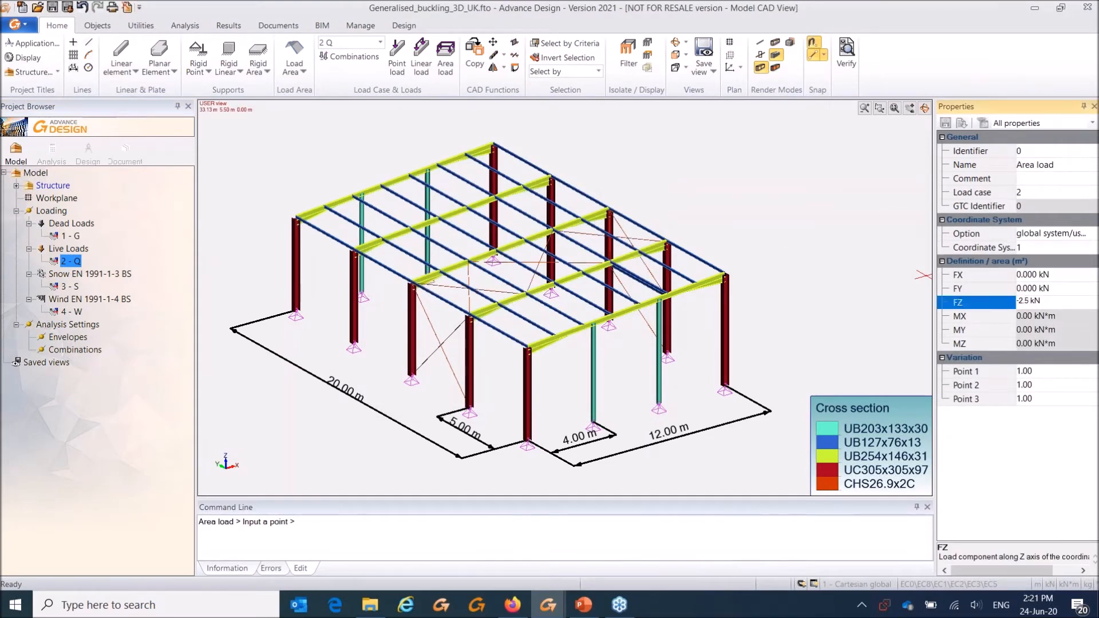
{"action": "left_click", "coordinate": [296, 219]}
{"action": "left_click", "coordinate": [493, 145]}
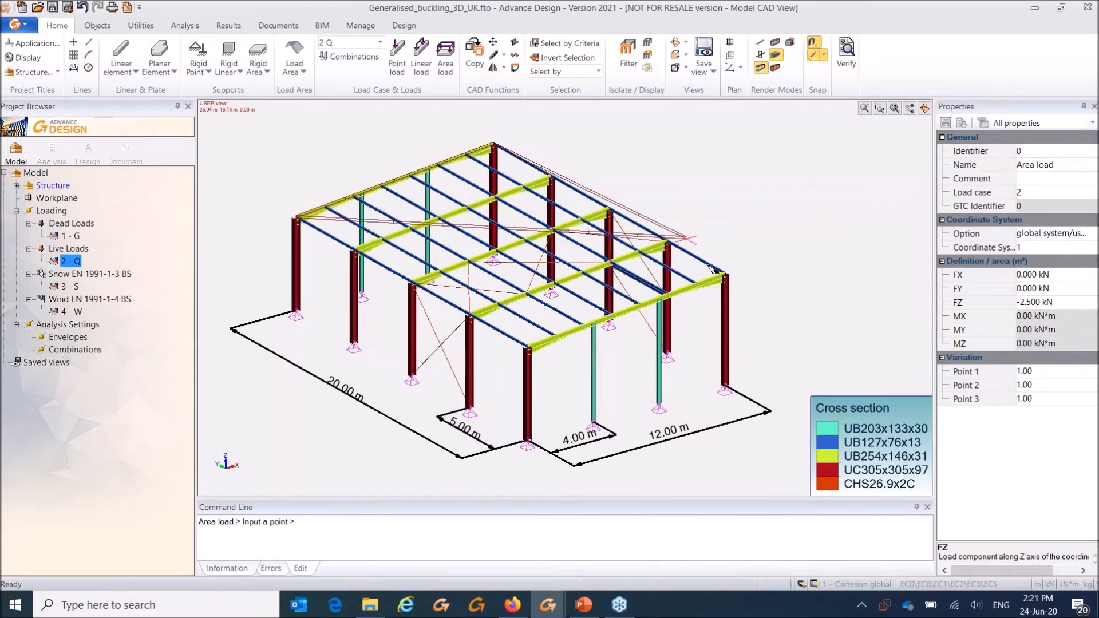
{"action": "left_click", "coordinate": [725, 277]}
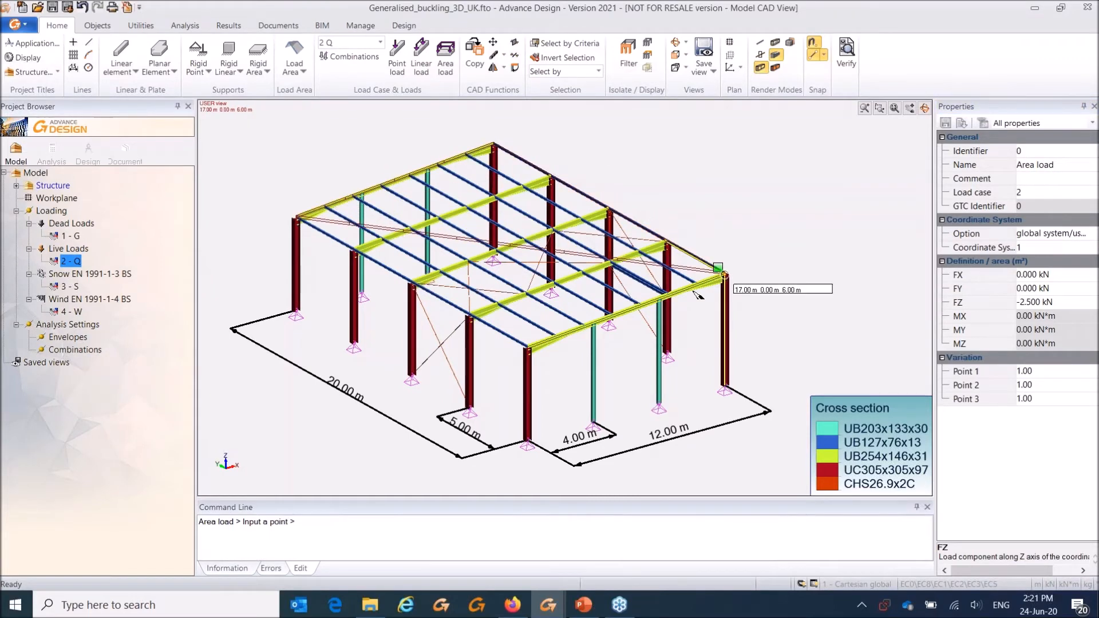
{"action": "left_click", "coordinate": [527, 347]}
Step: Auto-scale the display of the loads on the model
{"action": "right_click", "coordinate": [300, 165]}
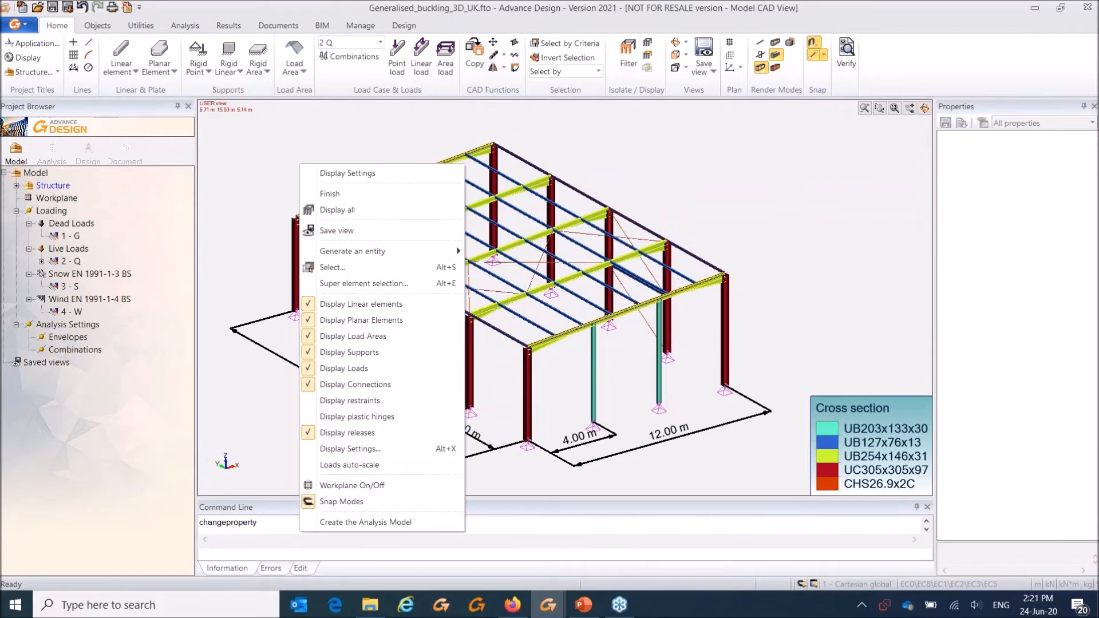
{"action": "left_click", "coordinate": [349, 465]}
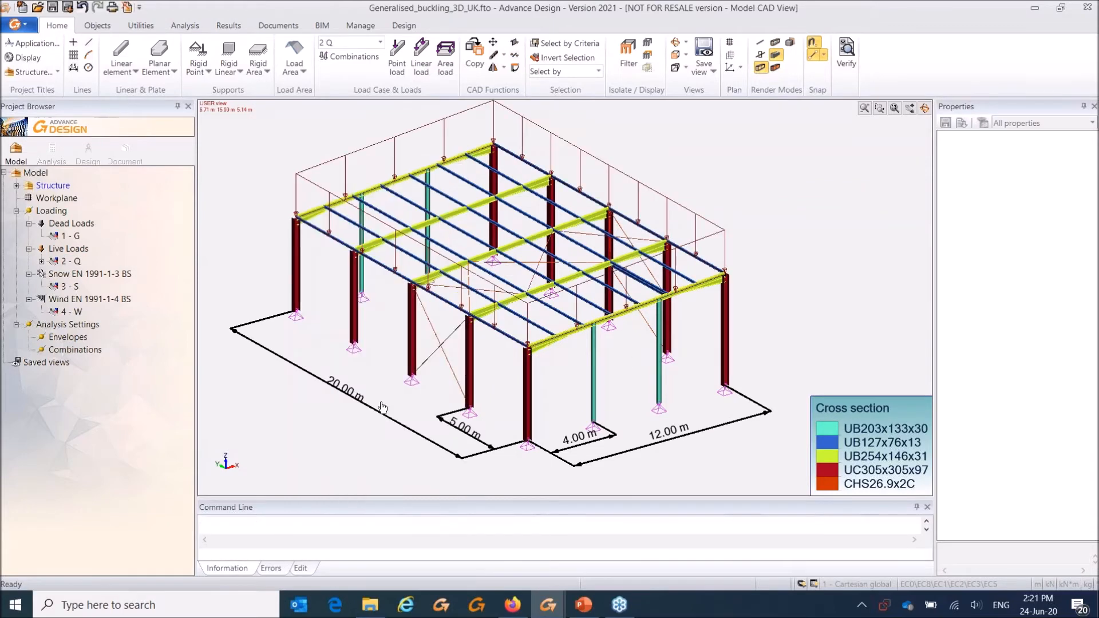
{"action": "left_click", "coordinate": [346, 165]}
{"action": "middle_click_drag", "start_coordinate": [378, 141], "coordinate": [305, 177]}
Step: List the area load under case Q in the project tree and inspect its properties in a widened properties pane
{"action": "double_click", "coordinate": [55, 260]}
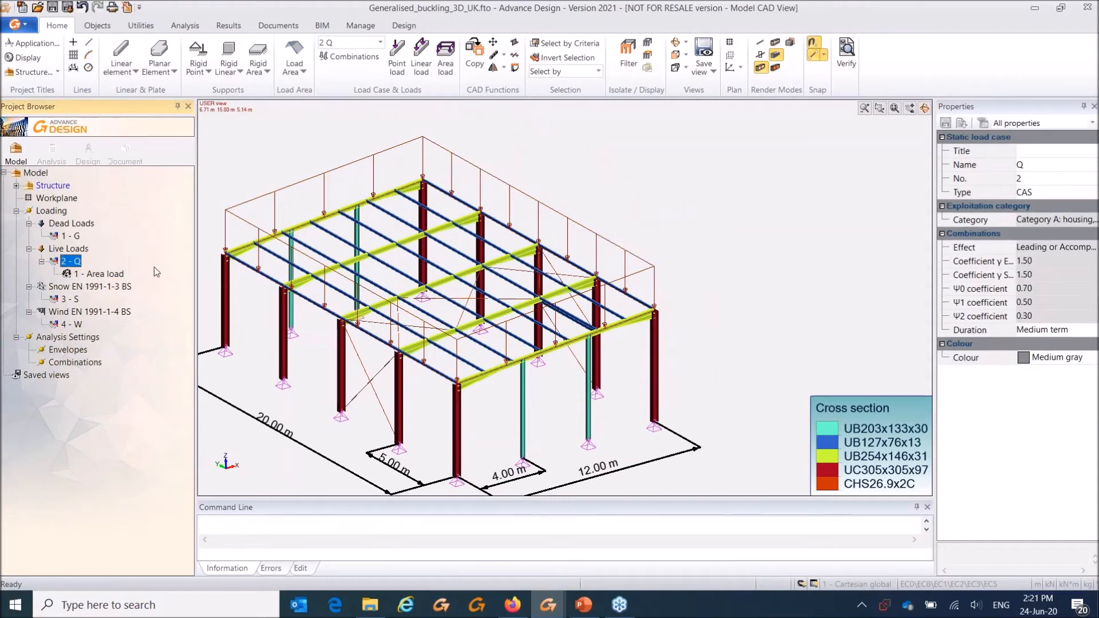
{"action": "left_click", "coordinate": [226, 300]}
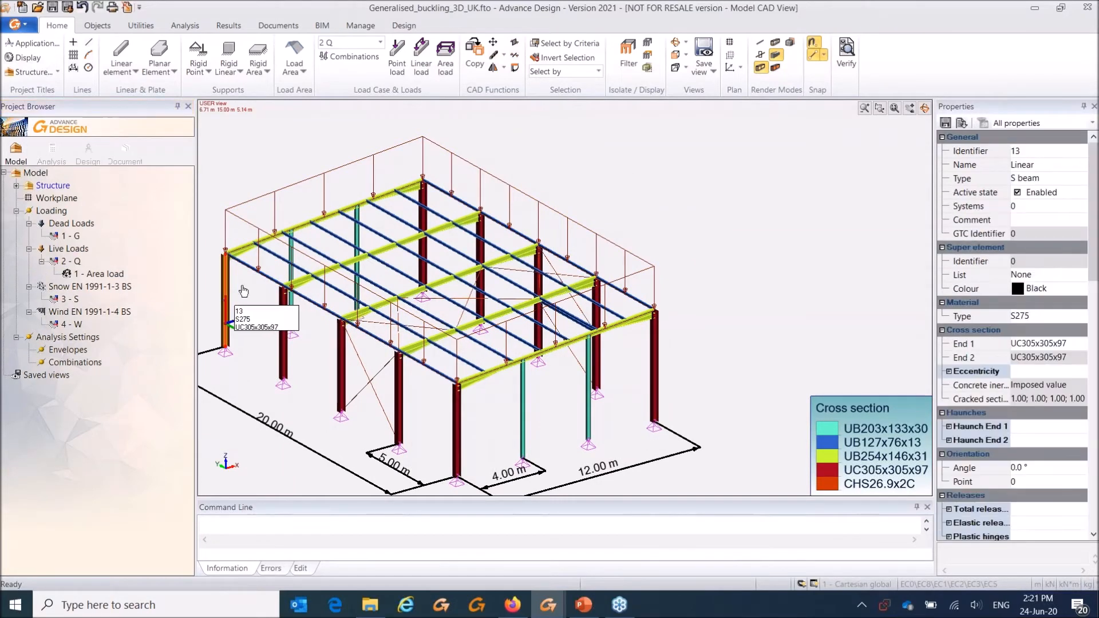
{"action": "left_click_drag", "start_coordinate": [931, 279], "coordinate": [835, 274]}
{"action": "left_click", "coordinate": [552, 238]}
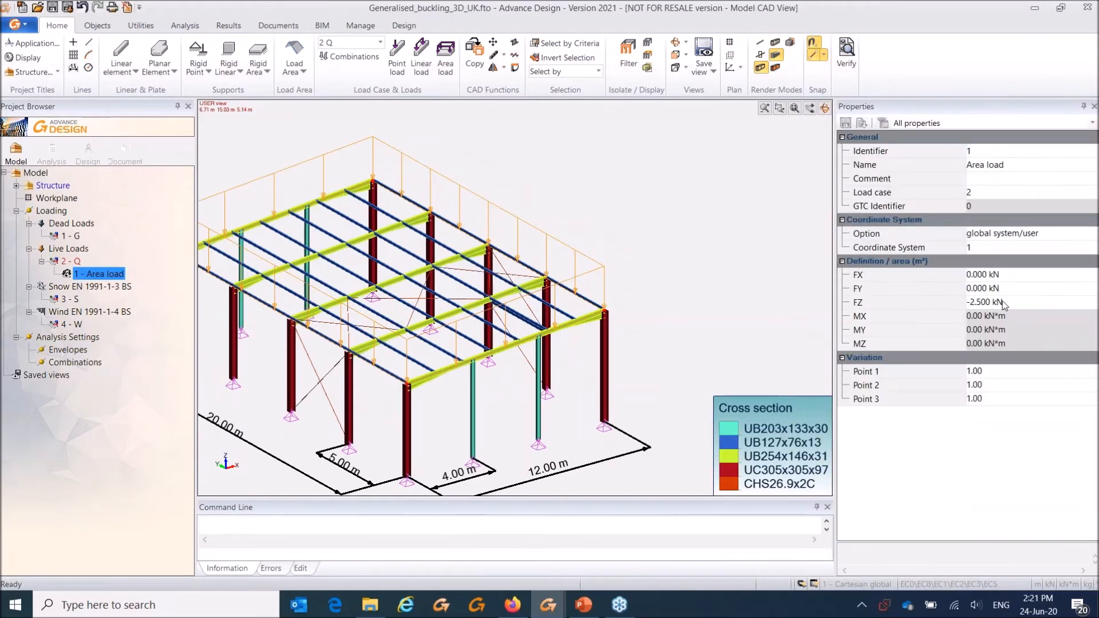
{"action": "middle_click_drag", "start_coordinate": [613, 202], "coordinate": [642, 198]}
{"action": "scroll", "coordinate": [688, 193], "scroll_direction": "down", "scroll_amount": 1}
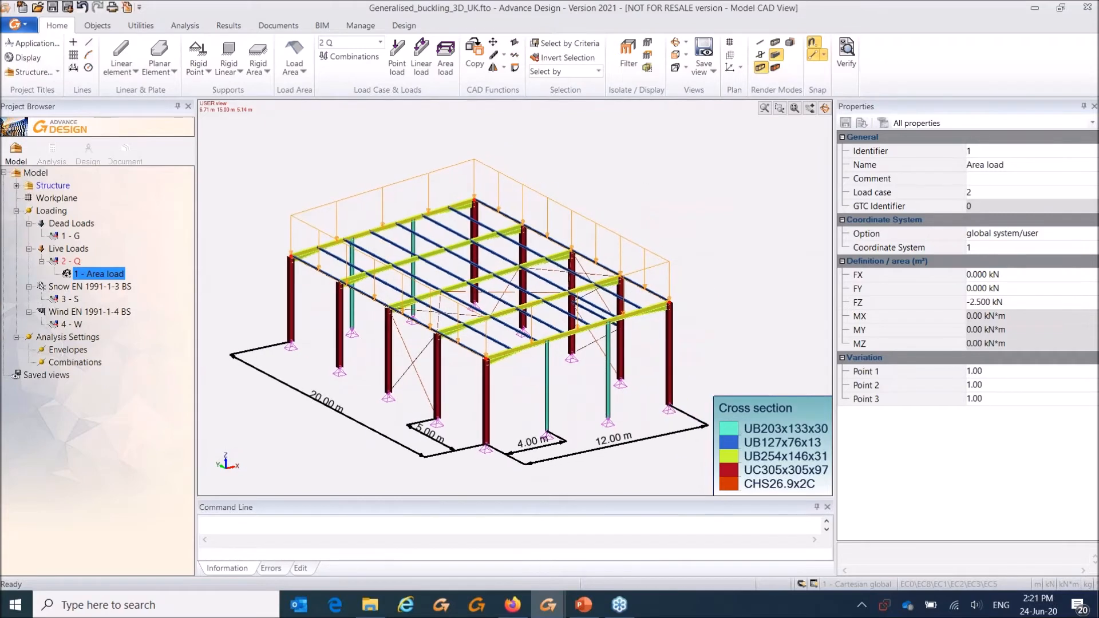
Step: Create a load area covering the 20 m long side wall, from the eaves down to the column bases
{"action": "left_click", "coordinate": [296, 190]}
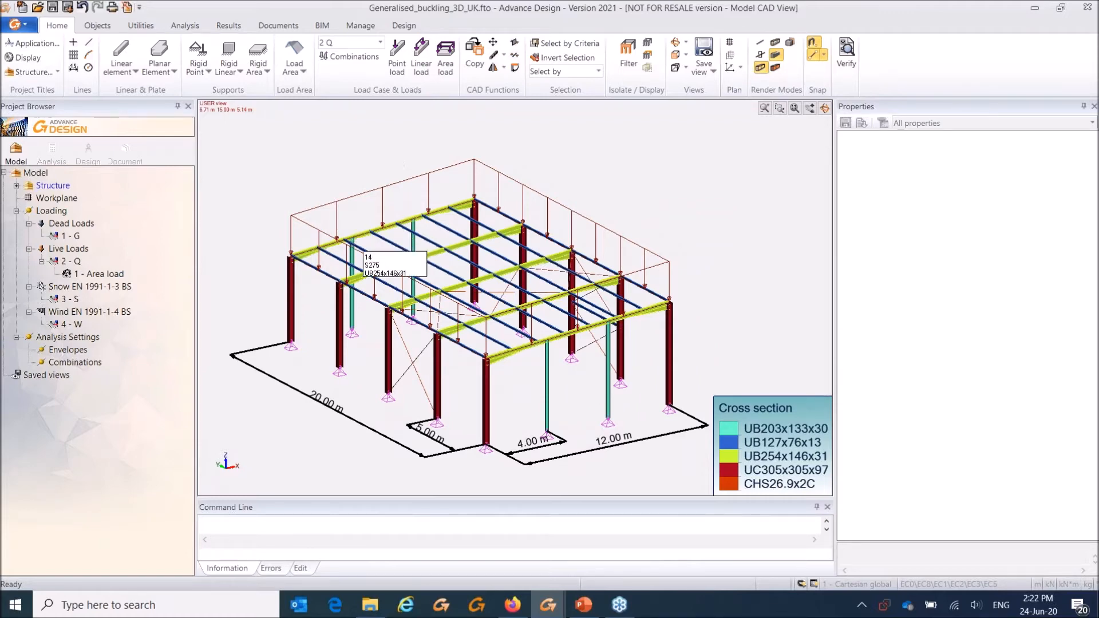
{"action": "middle_click_drag", "start_coordinate": [334, 236], "coordinate": [344, 250]}
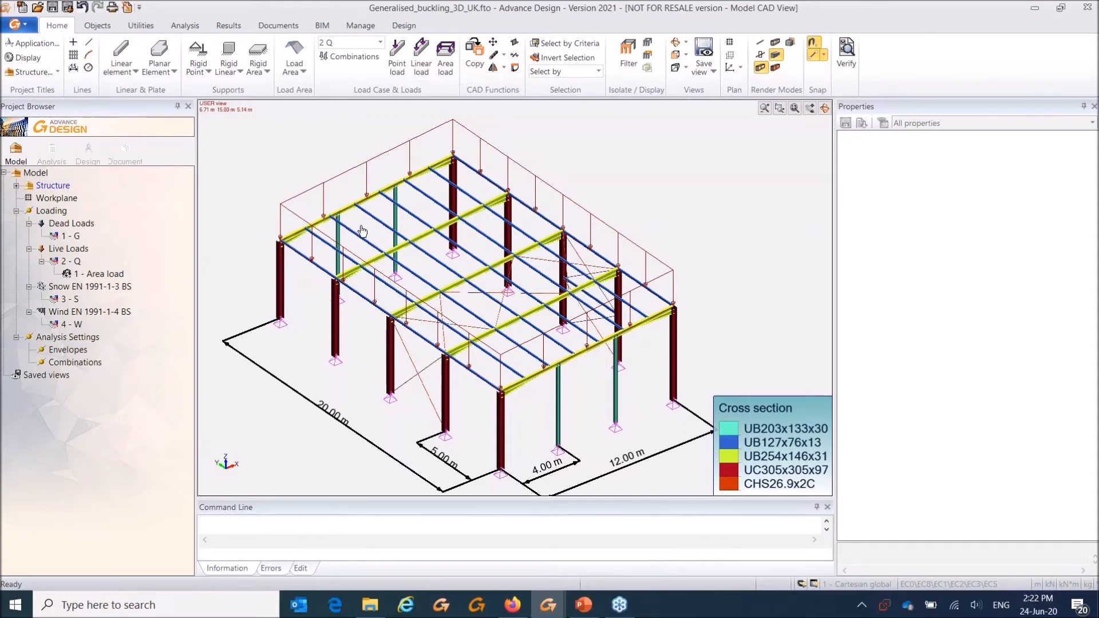
{"action": "mouse_move", "coordinate": [363, 228]}
{"action": "middle_mouse_down", "text": "shift"}
{"action": "mouse_move", "coordinate": [359, 212]}
{"action": "mouse_move", "coordinate": [356, 227]}
{"action": "middle_mouse_up", "text": "shift"}
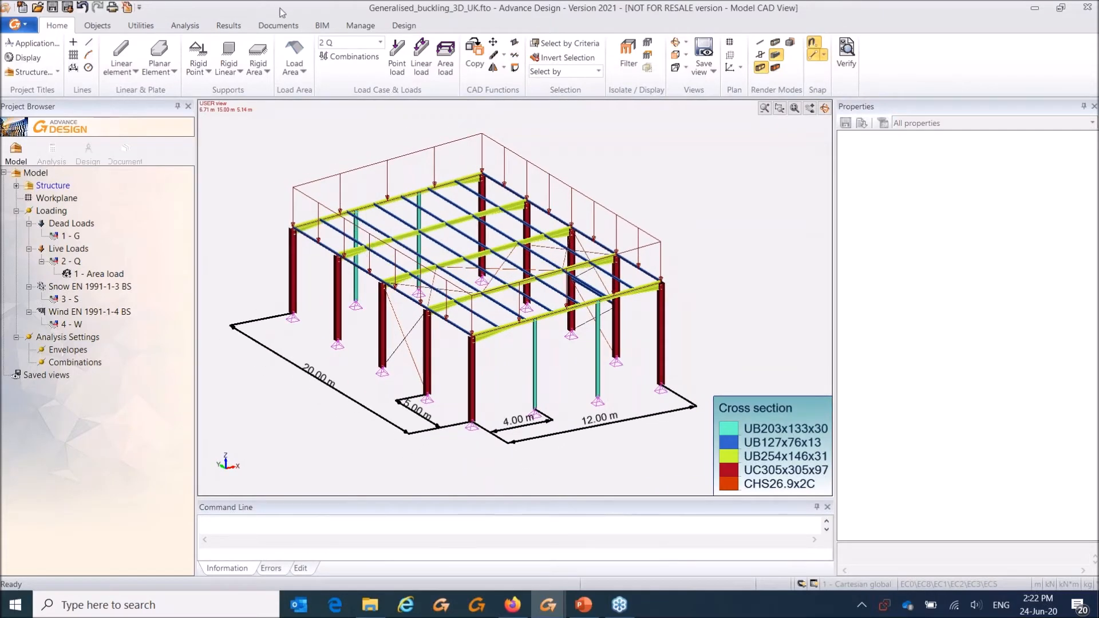
{"action": "key", "text": "ctrl"}
{"action": "left_click", "coordinate": [296, 57]}
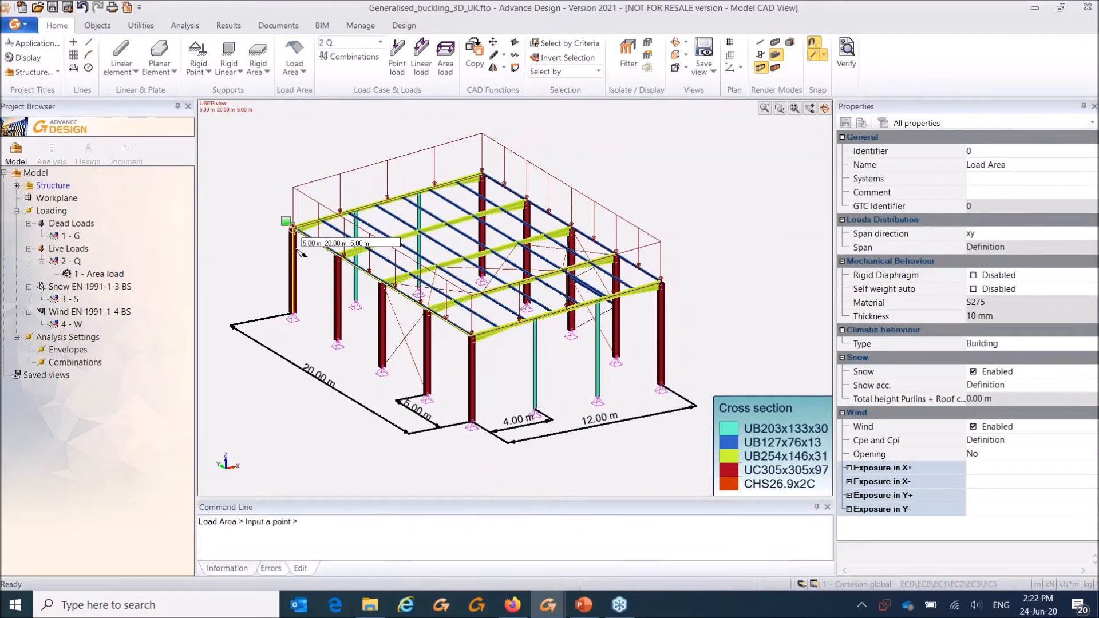
{"action": "left_click", "coordinate": [294, 235]}
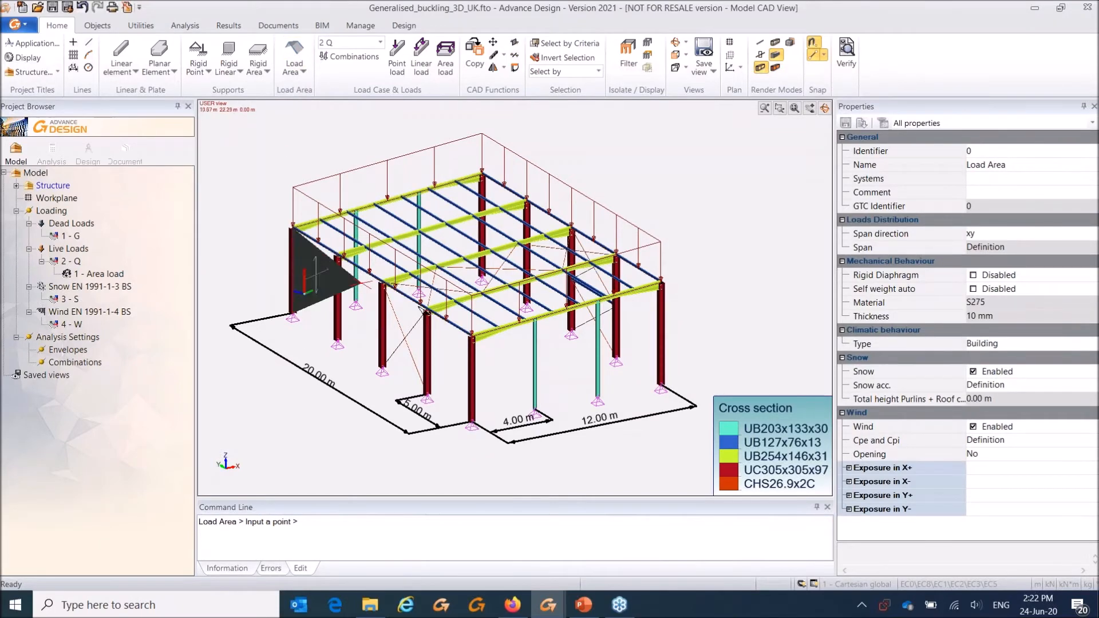
{"action": "left_click", "coordinate": [473, 339]}
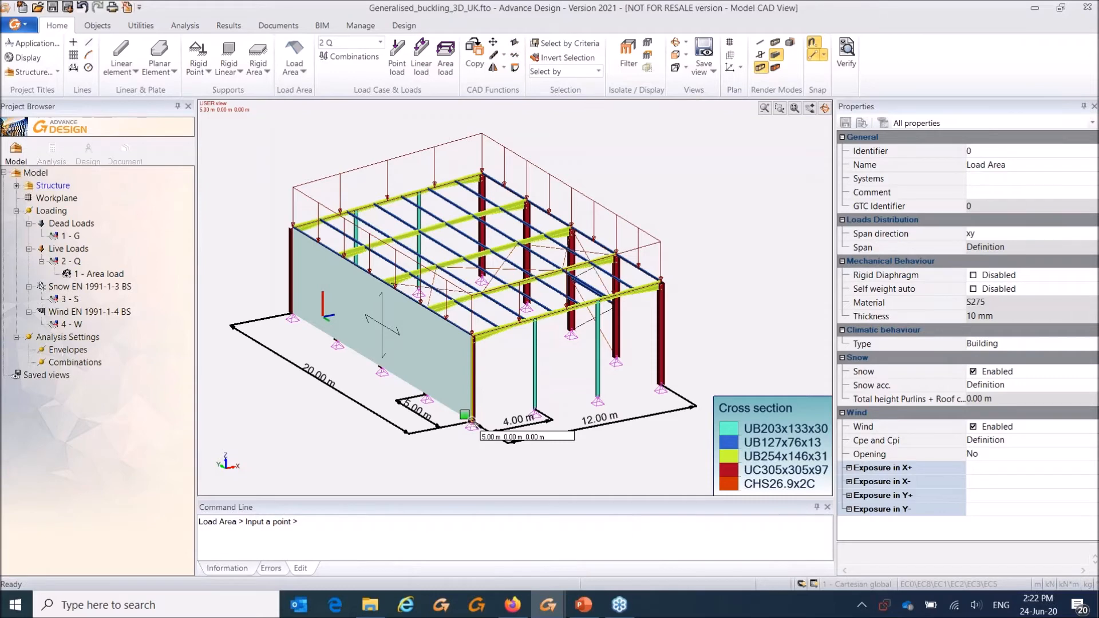
{"action": "left_click", "coordinate": [472, 422]}
{"action": "key", "text": "Escape"}
Step: Set the span direction of the side wall's load area to y after trying x, and clear the selection
{"action": "left_click", "coordinate": [368, 302]}
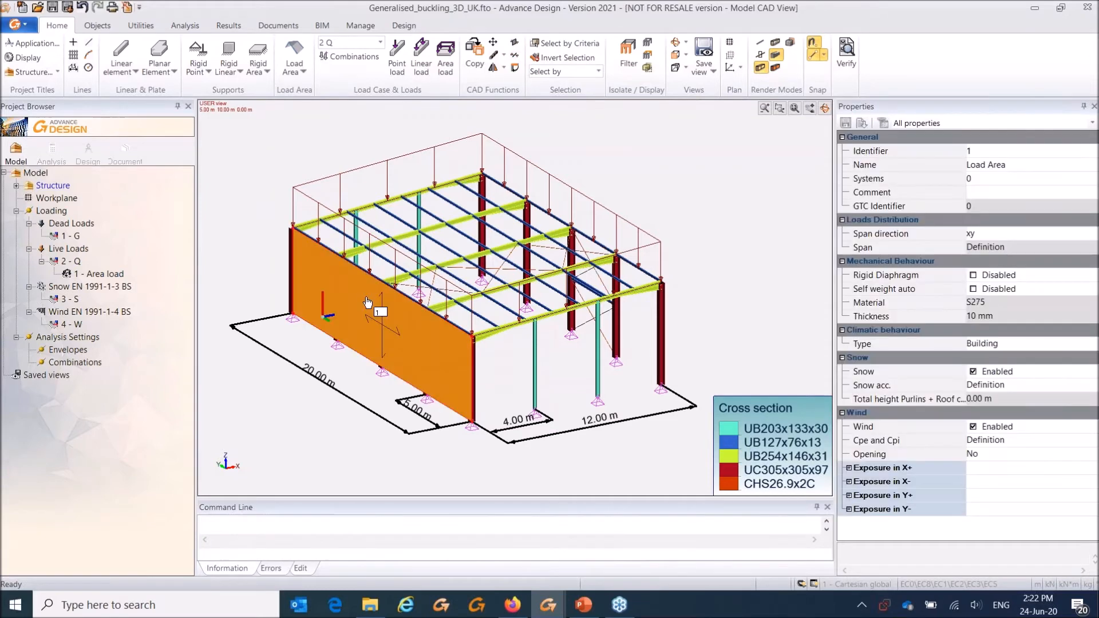
{"action": "left_click", "coordinate": [1017, 232]}
{"action": "left_click", "coordinate": [1093, 234]}
{"action": "left_click", "coordinate": [989, 245]}
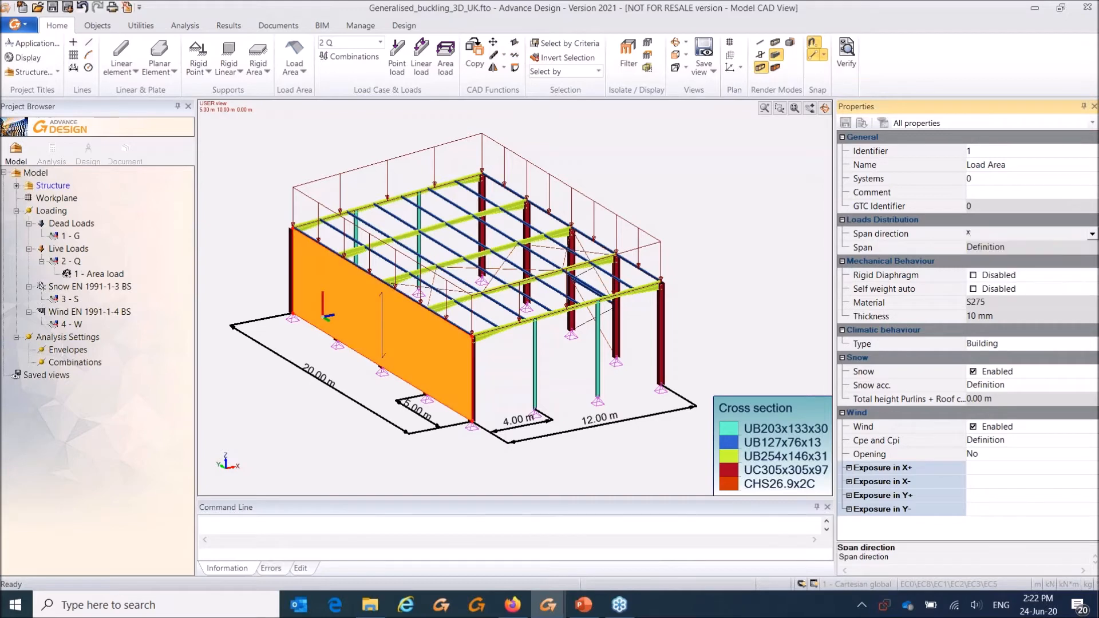
{"action": "left_click", "coordinate": [1091, 234]}
{"action": "left_click", "coordinate": [988, 258]}
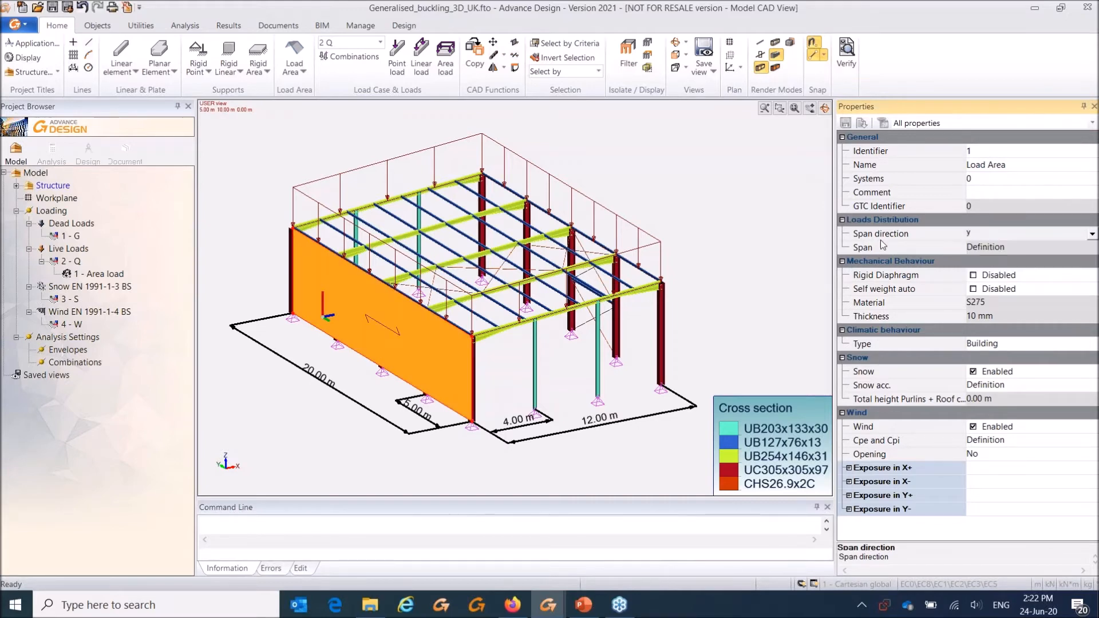
{"action": "right_click", "coordinate": [626, 144]}
{"action": "left_click", "coordinate": [673, 151]}
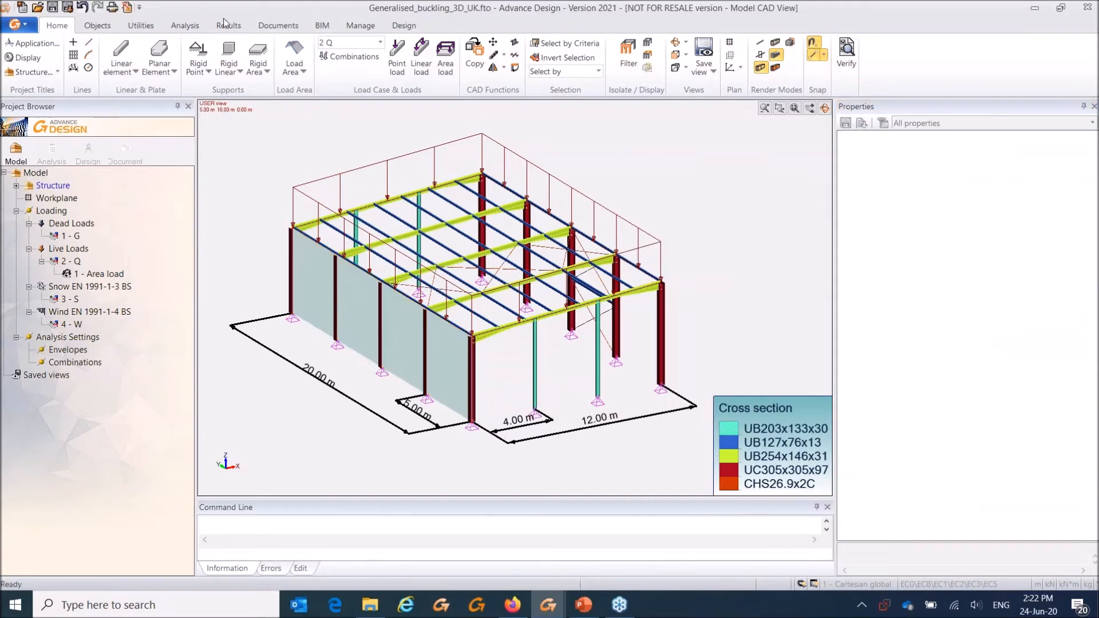
Step: Create a load area covering the 12 m wide end wall between its two corner columns
{"action": "left_click", "coordinate": [294, 56]}
{"action": "left_click", "coordinate": [471, 426]}
{"action": "left_click", "coordinate": [472, 338]}
{"action": "left_click", "coordinate": [661, 284]}
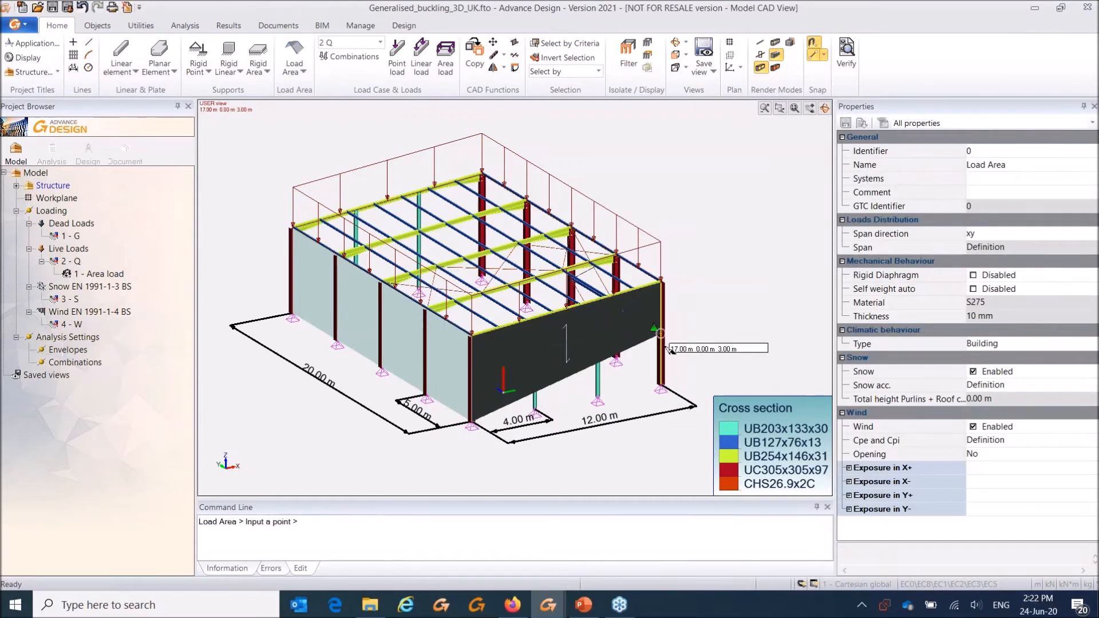
{"action": "left_click", "coordinate": [664, 381]}
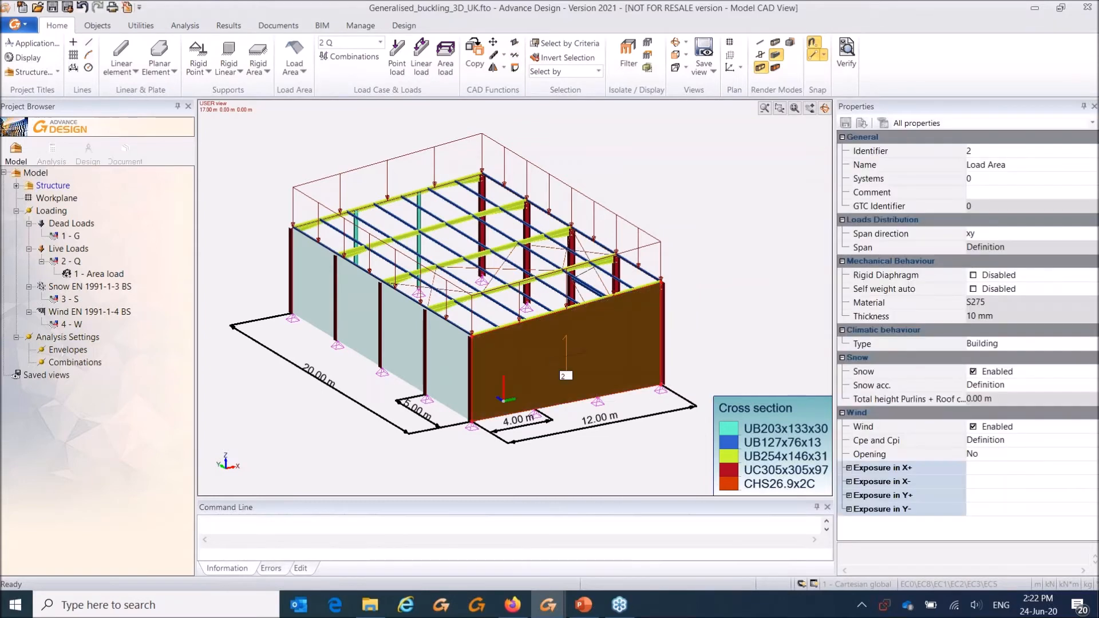
Step: Set the span direction of the 12 m end wall's load area to y after trying x, and clear the selection
{"action": "left_click", "coordinate": [1012, 235]}
{"action": "left_click", "coordinate": [1012, 234]}
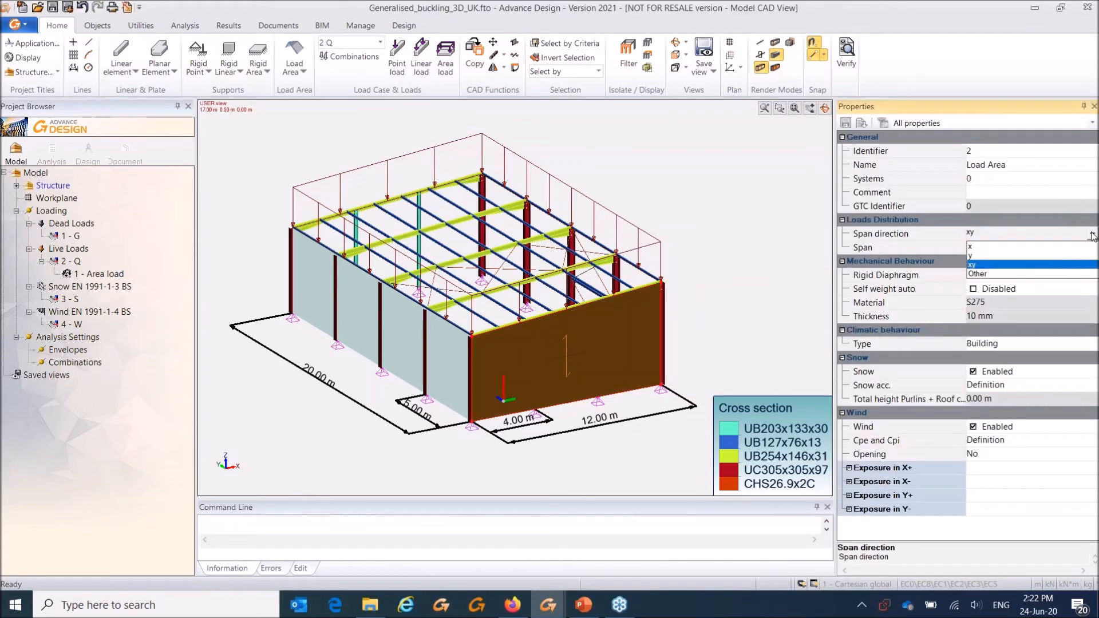
{"action": "left_click", "coordinate": [993, 246]}
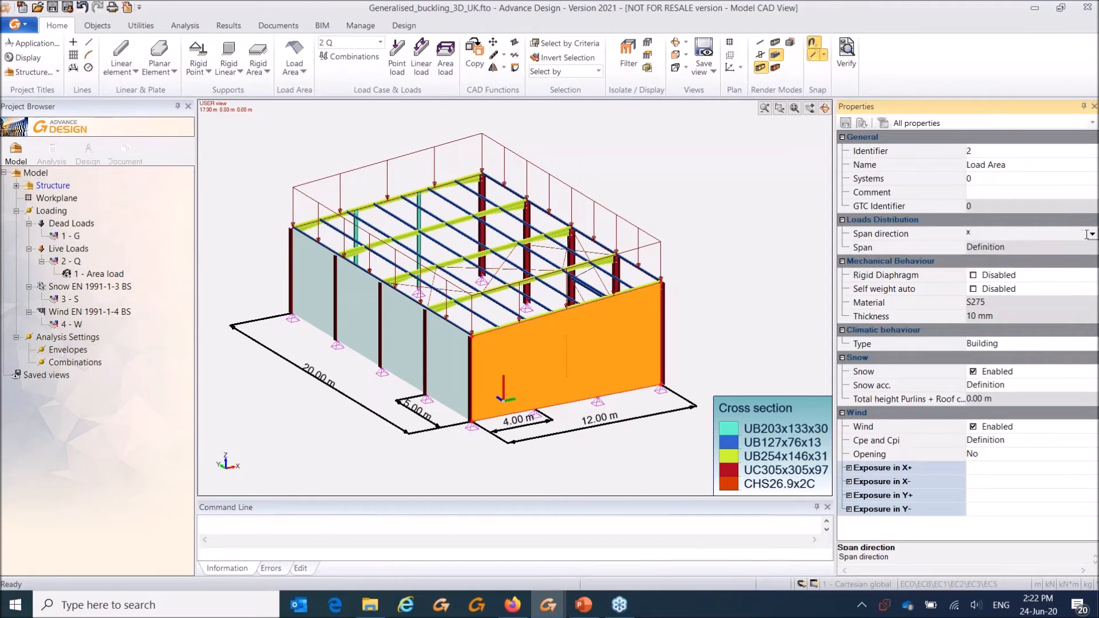
{"action": "left_click", "coordinate": [1091, 234]}
{"action": "left_click", "coordinate": [1007, 258]}
{"action": "right_click", "coordinate": [681, 181]}
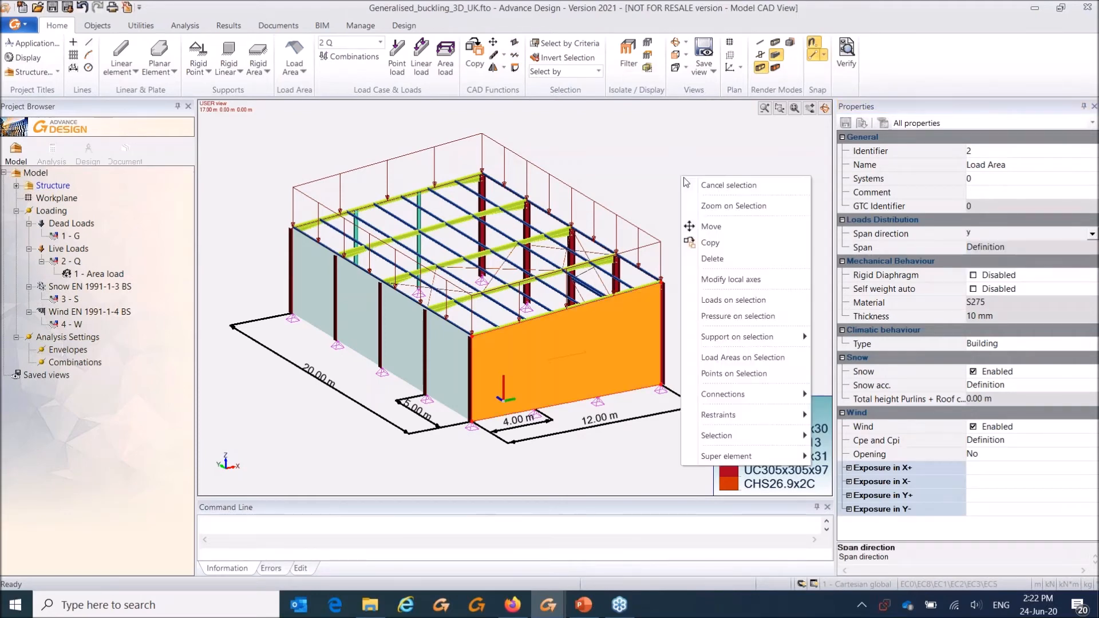
{"action": "left_click", "coordinate": [704, 184]}
Step: Copy the 12 m end wall's load area 20 m along the building onto the opposite end wall
{"action": "left_click", "coordinate": [510, 354]}
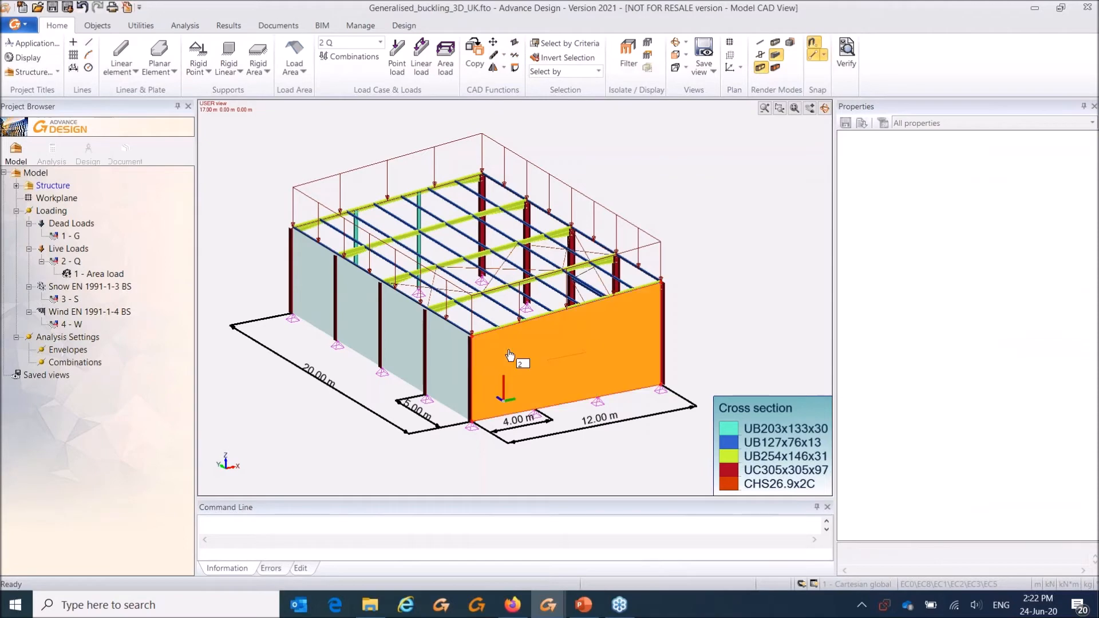
{"action": "middle_click_drag", "start_coordinate": [515, 292], "coordinate": [441, 266], "text": "shift"}
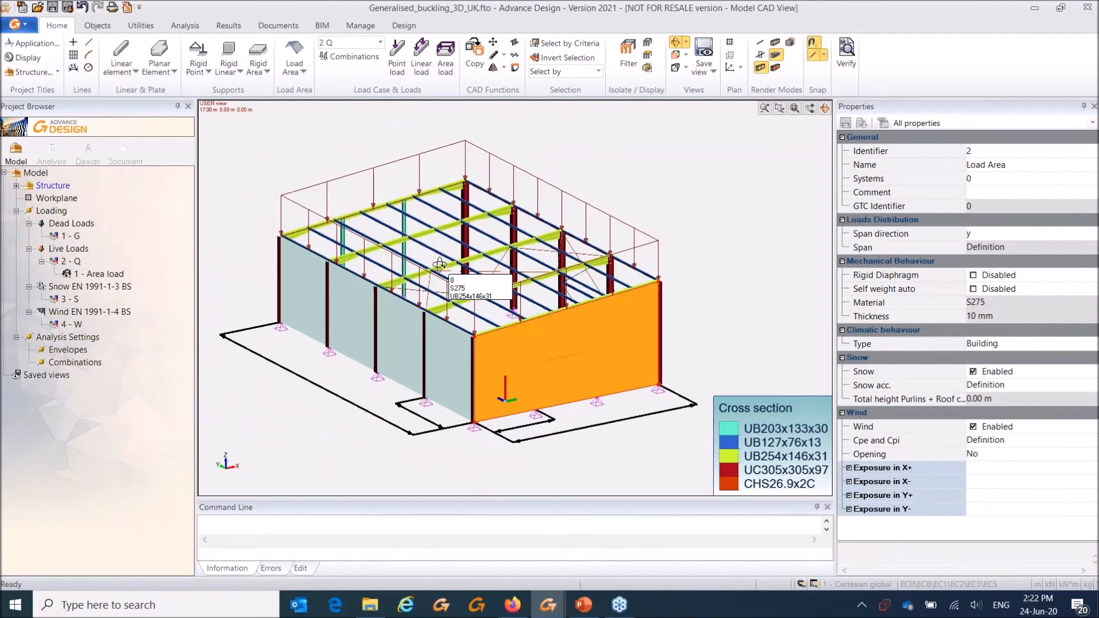
{"action": "left_click", "coordinate": [474, 428]}
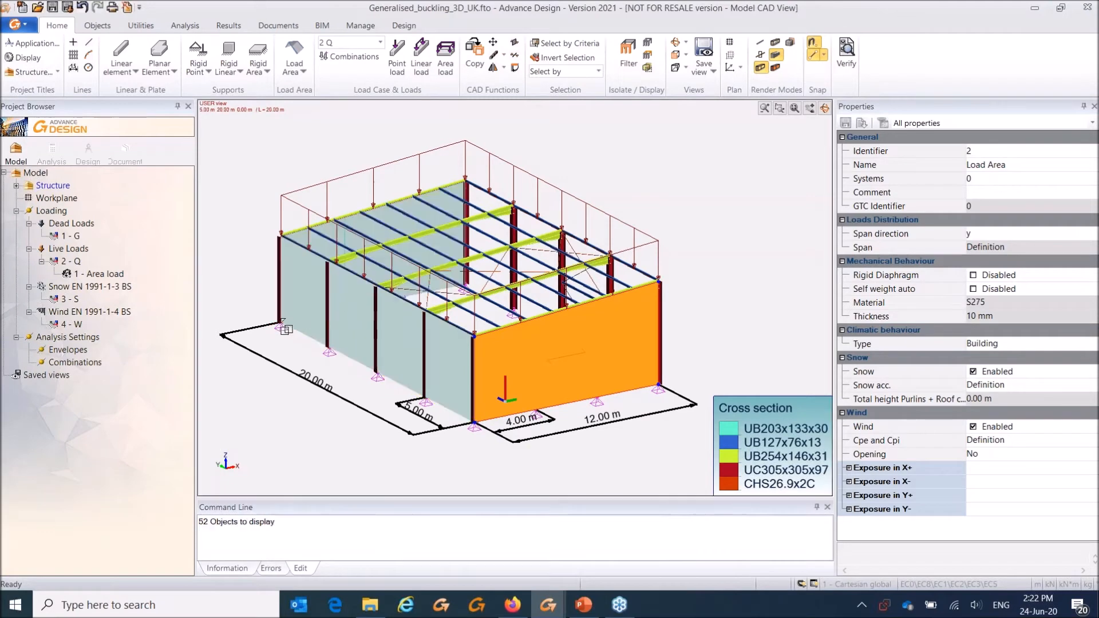
{"action": "left_click", "coordinate": [438, 261]}
{"action": "mouse_move", "coordinate": [438, 262]}
{"action": "middle_mouse_down", "text": "shift"}
{"action": "mouse_move", "coordinate": [389, 258]}
{"action": "mouse_move", "coordinate": [442, 262]}
{"action": "middle_mouse_up", "text": "shift"}
{"action": "middle_click_drag", "start_coordinate": [403, 217], "coordinate": [399, 228]}
Step: Hide the loads in the model view and create a load area covering the roof through its four corners
{"action": "right_click", "coordinate": [260, 162]}
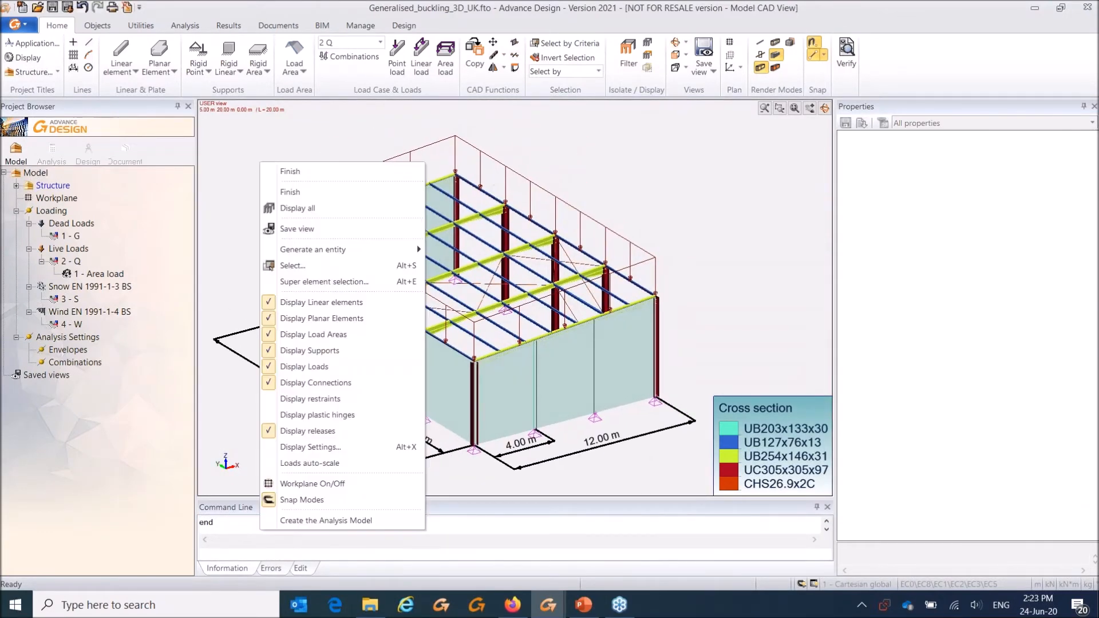
{"action": "left_click", "coordinate": [323, 366]}
{"action": "left_click", "coordinate": [294, 64]}
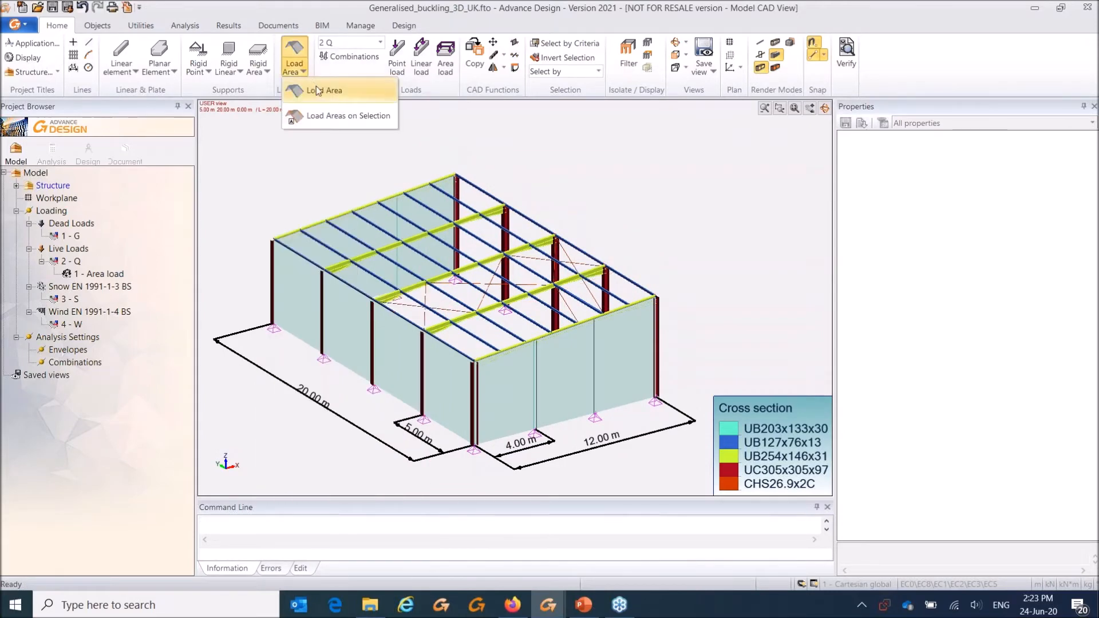
{"action": "left_click", "coordinate": [312, 85]}
{"action": "left_click", "coordinate": [274, 240]}
{"action": "left_click", "coordinate": [456, 174]}
{"action": "left_click", "coordinate": [657, 297]}
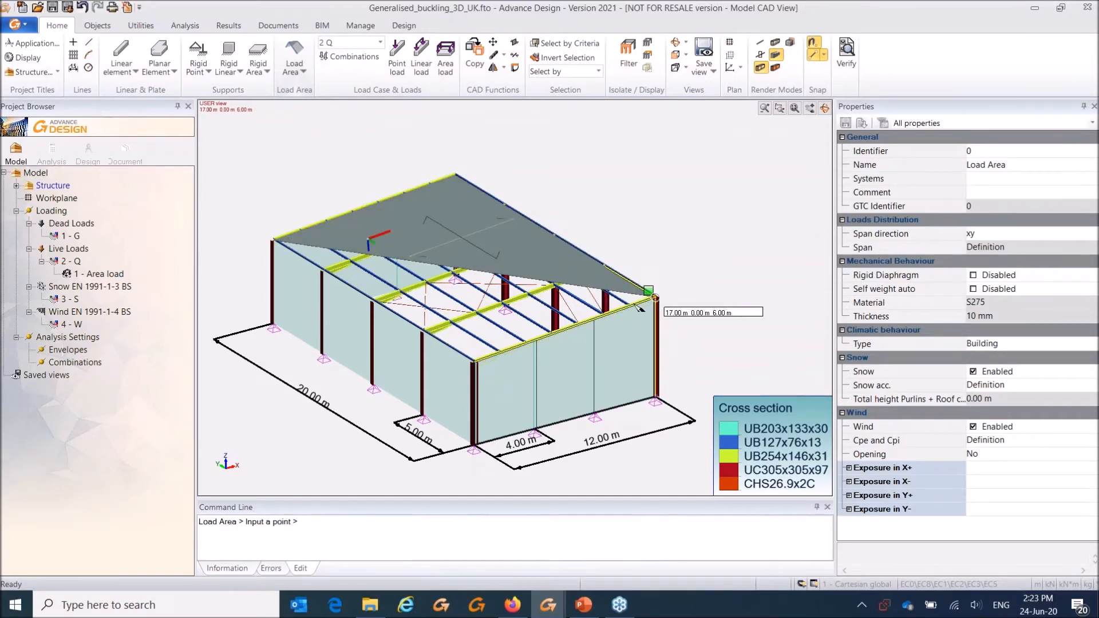
{"action": "left_click", "coordinate": [475, 362]}
{"action": "key", "text": "Return"}
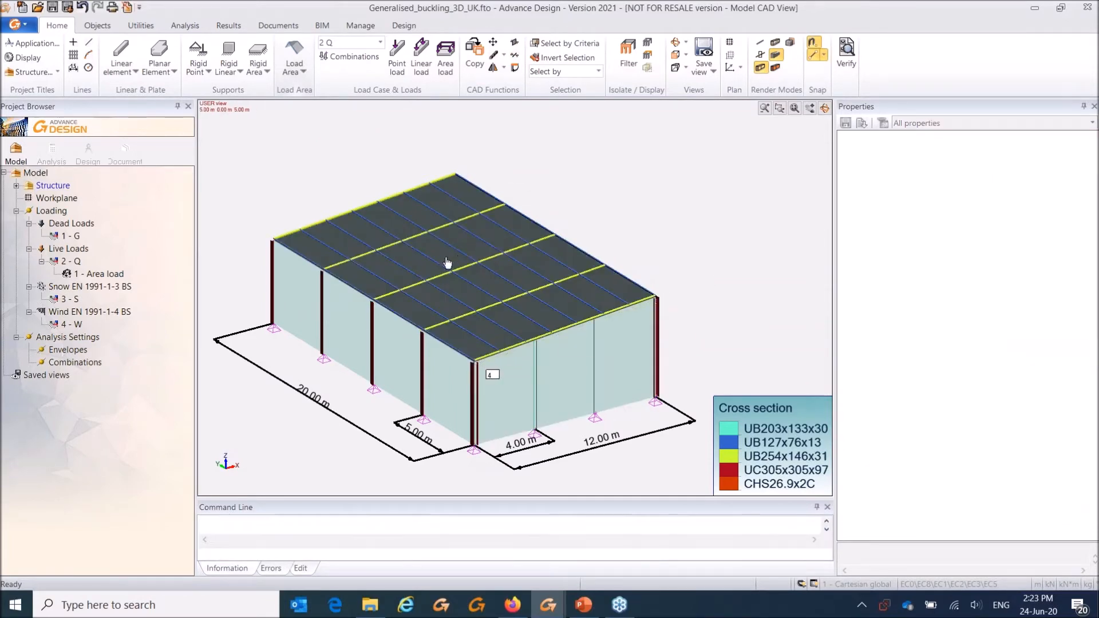
Step: Set the span direction of the roof's load area to x after trying y, and clear the selection
{"action": "left_click", "coordinate": [540, 275]}
{"action": "left_click", "coordinate": [1085, 233]}
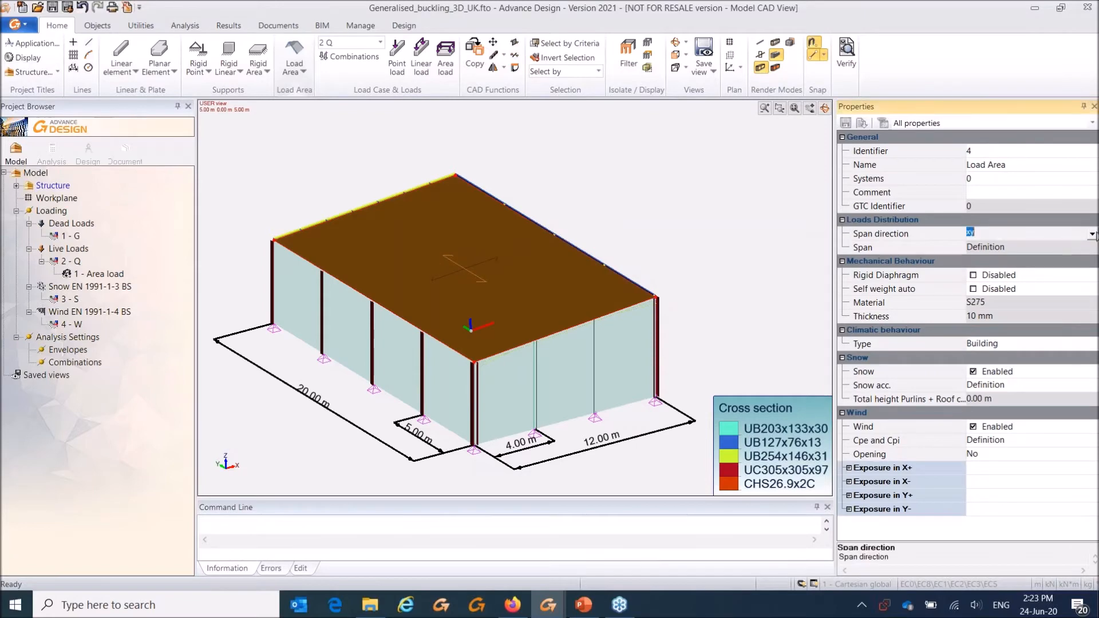
{"action": "left_click", "coordinate": [1092, 234]}
{"action": "left_click", "coordinate": [973, 255]}
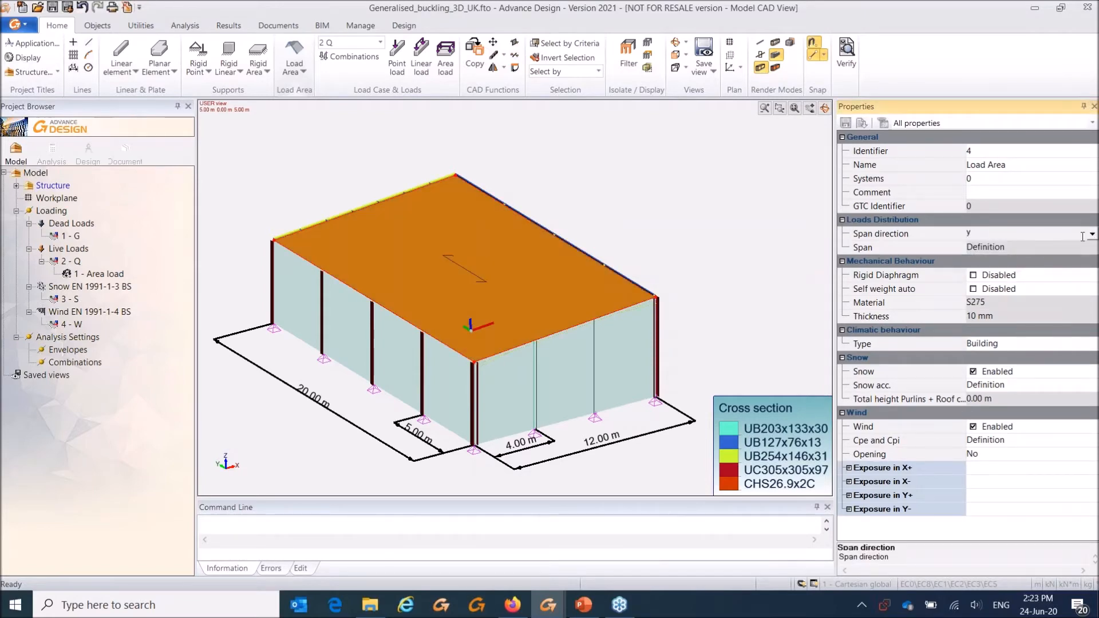
{"action": "left_click", "coordinate": [1092, 234]}
{"action": "left_click", "coordinate": [996, 246]}
{"action": "right_click", "coordinate": [691, 174]}
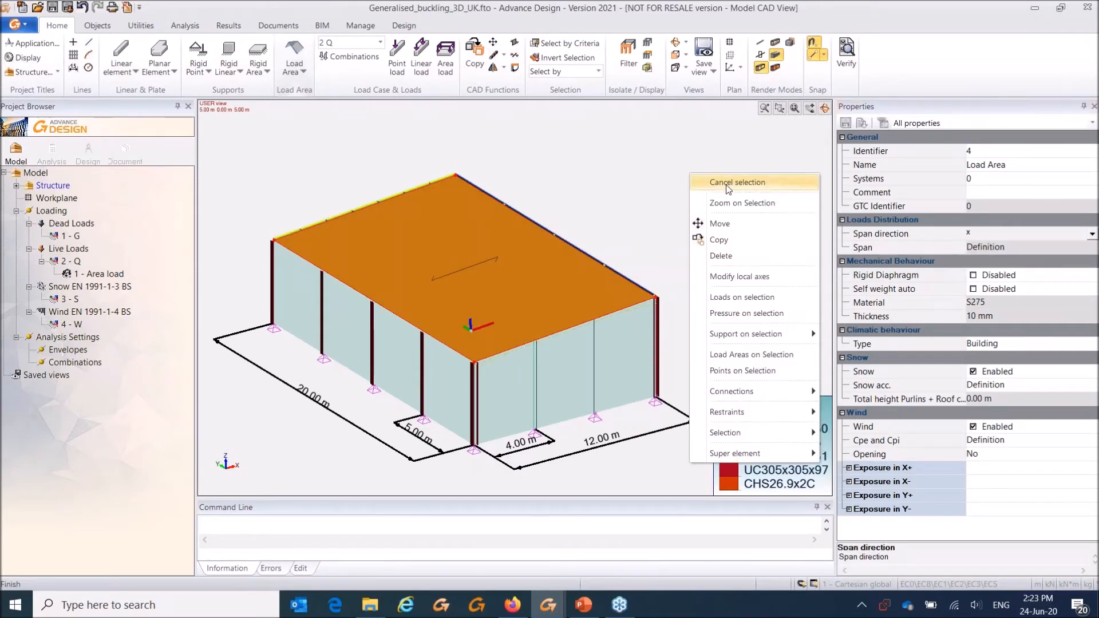
{"action": "left_click", "coordinate": [728, 189]}
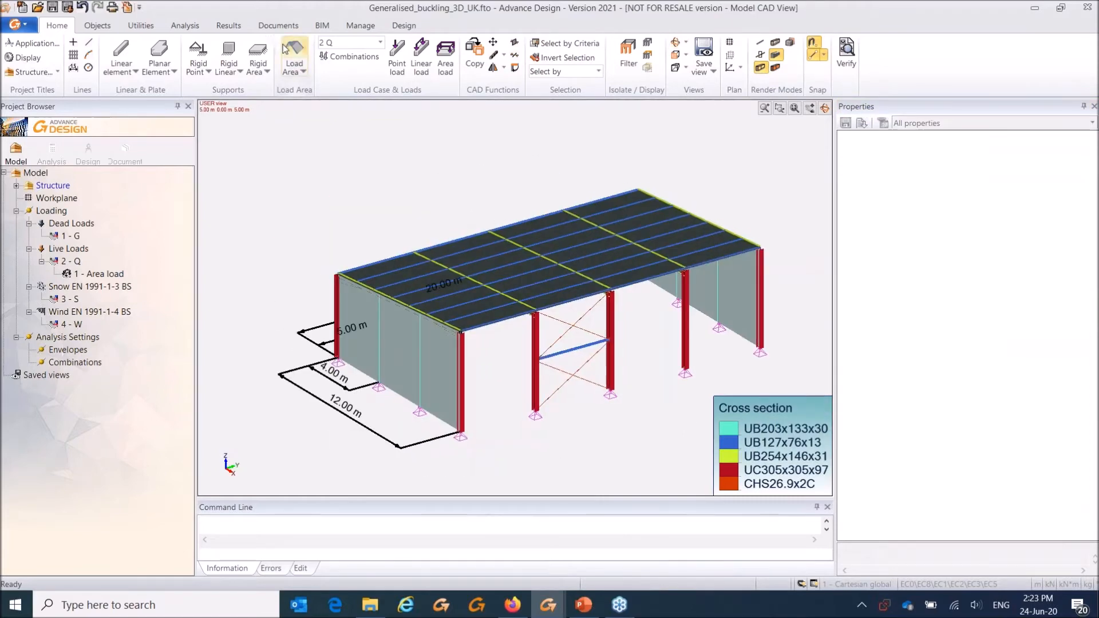
Step: Create a load area covering the open 20 m long side wall through its corner points
{"action": "left_click", "coordinate": [285, 49]}
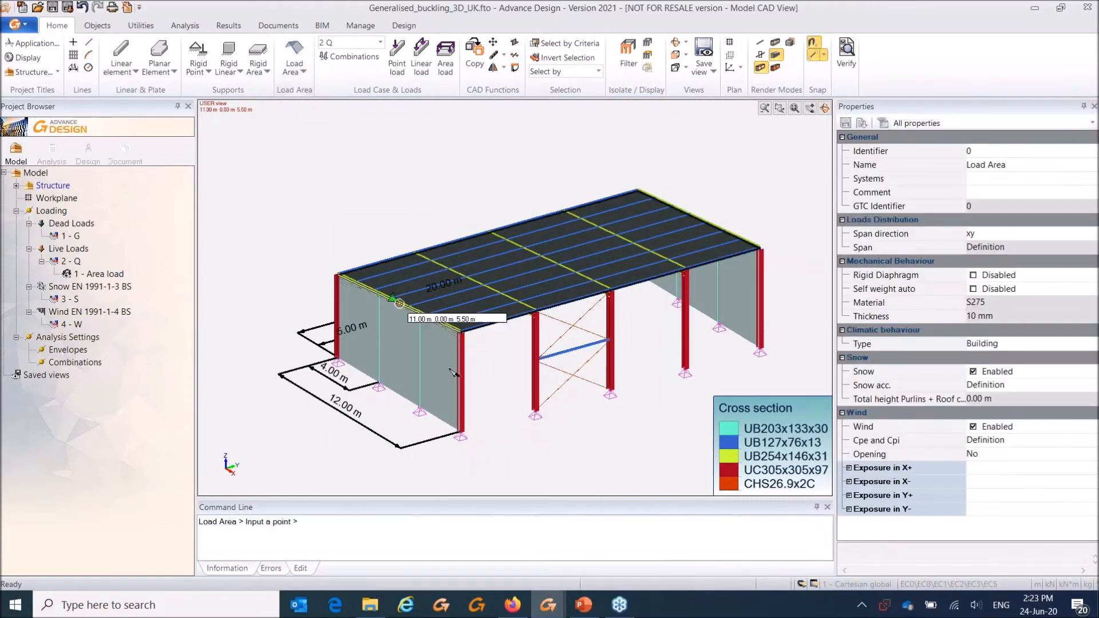
{"action": "left_click", "coordinate": [461, 332]}
{"action": "left_click", "coordinate": [760, 247]}
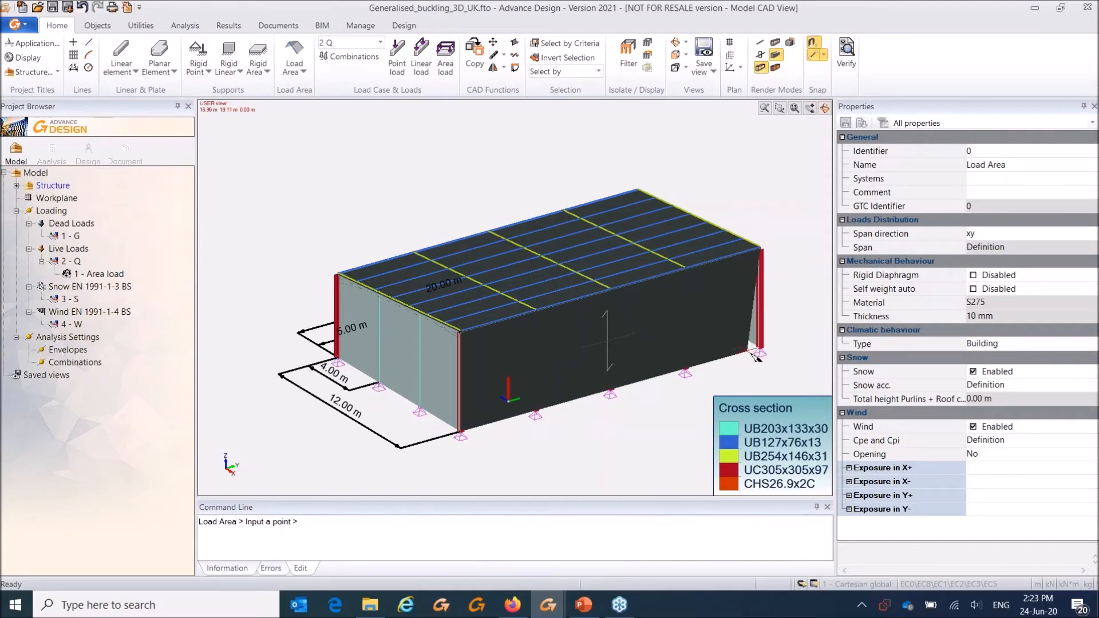
{"action": "left_click", "coordinate": [758, 351]}
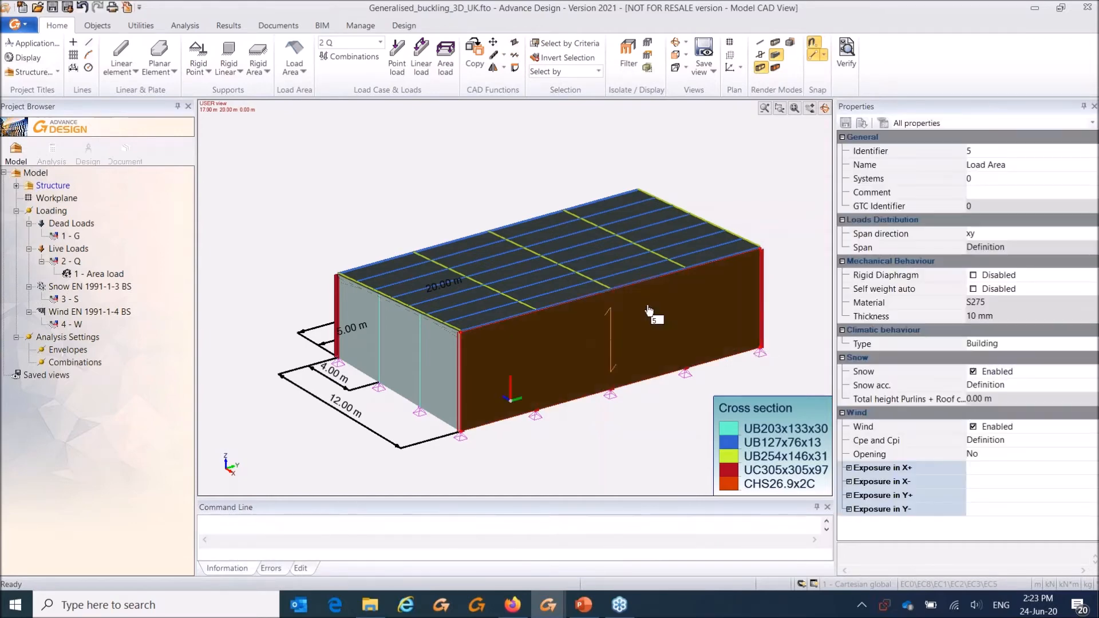
Step: Set the span direction of the 20 m side wall's load area to y after trying x, and clear the selection
{"action": "left_click", "coordinate": [1084, 236]}
{"action": "left_click", "coordinate": [1091, 234]}
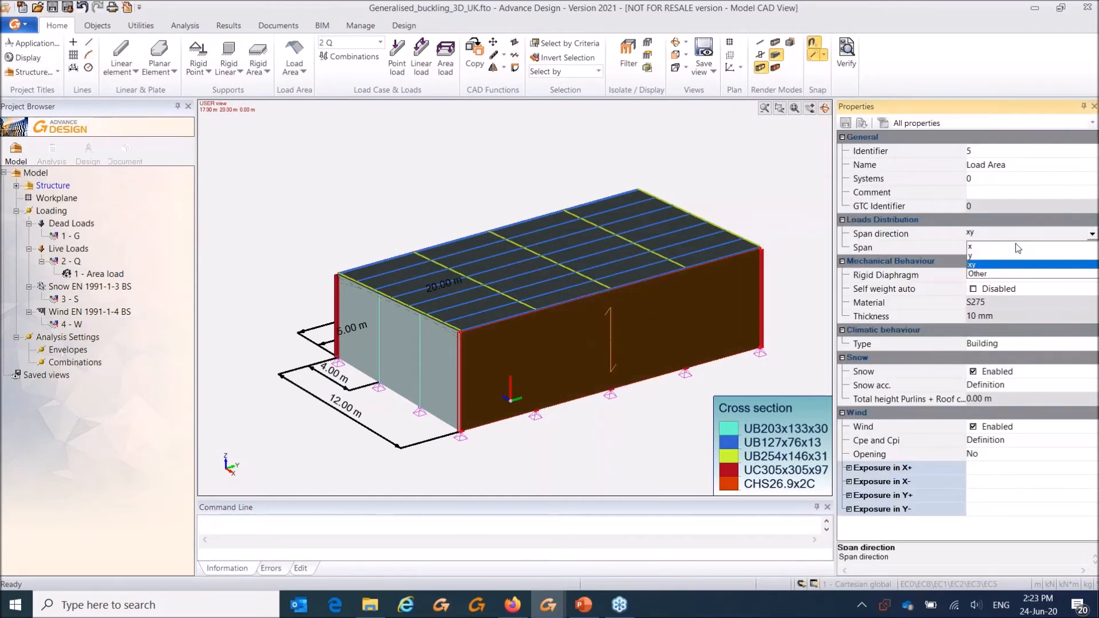
{"action": "left_click", "coordinate": [1018, 247]}
{"action": "left_click", "coordinate": [1091, 234]}
{"action": "left_click", "coordinate": [984, 255]}
{"action": "right_click", "coordinate": [698, 139]}
{"action": "left_click", "coordinate": [737, 147]}
{"action": "middle_click_drag", "start_coordinate": [601, 239], "coordinate": [581, 273], "text": "shift"}
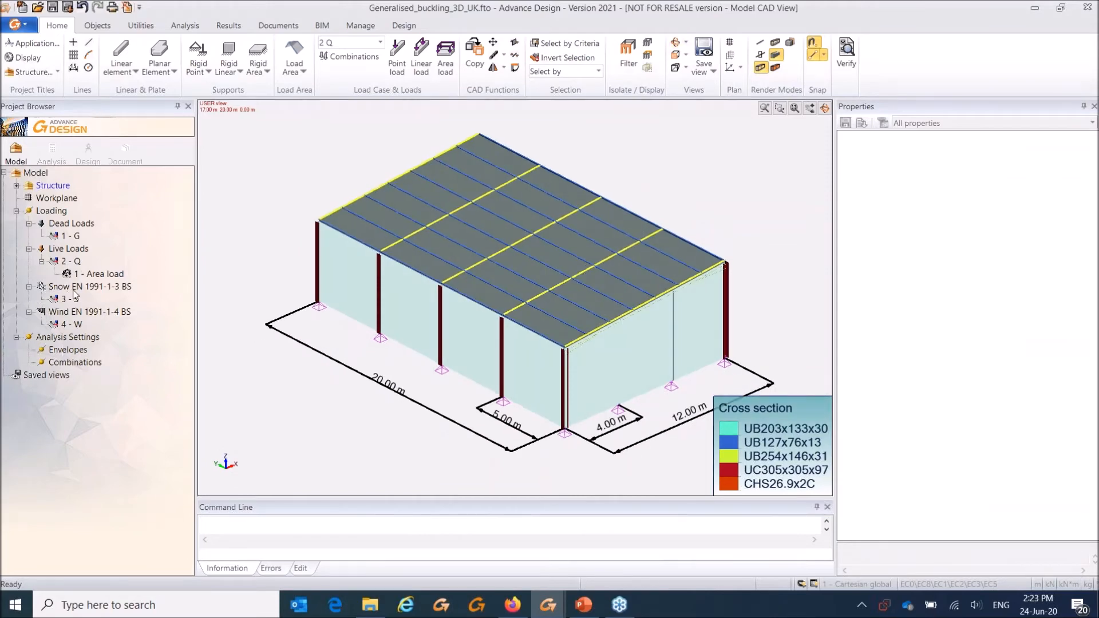
Step: Set the typical value of the Snow EN 1991-1-3 BS family to zone 3 using the UK snow map
{"action": "left_click", "coordinate": [76, 288]}
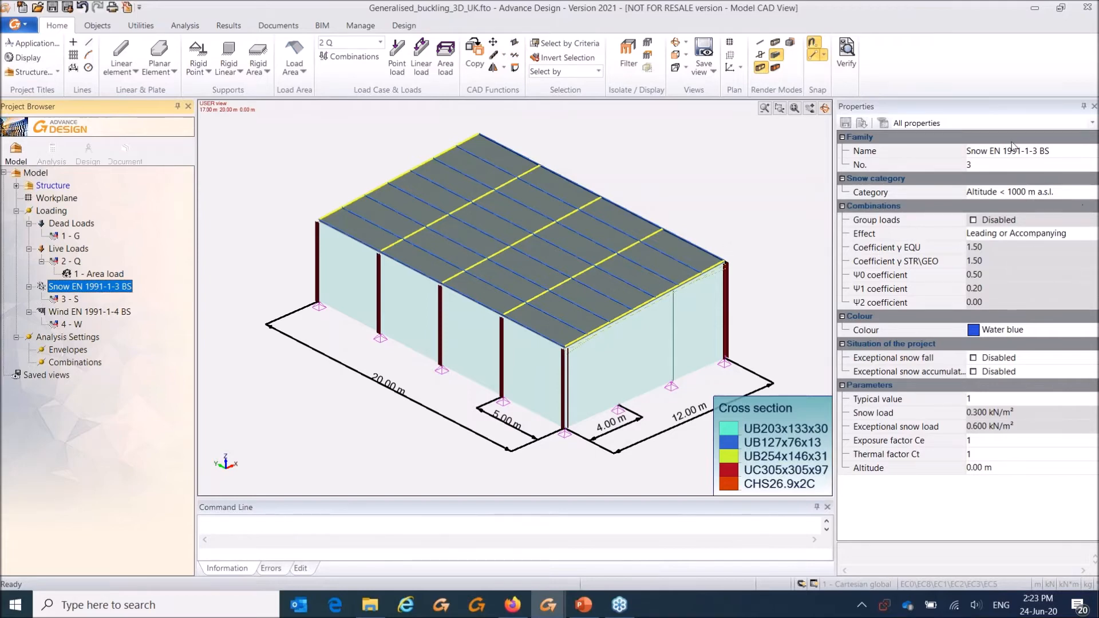
{"action": "left_click_drag", "start_coordinate": [828, 266], "coordinate": [801, 274]}
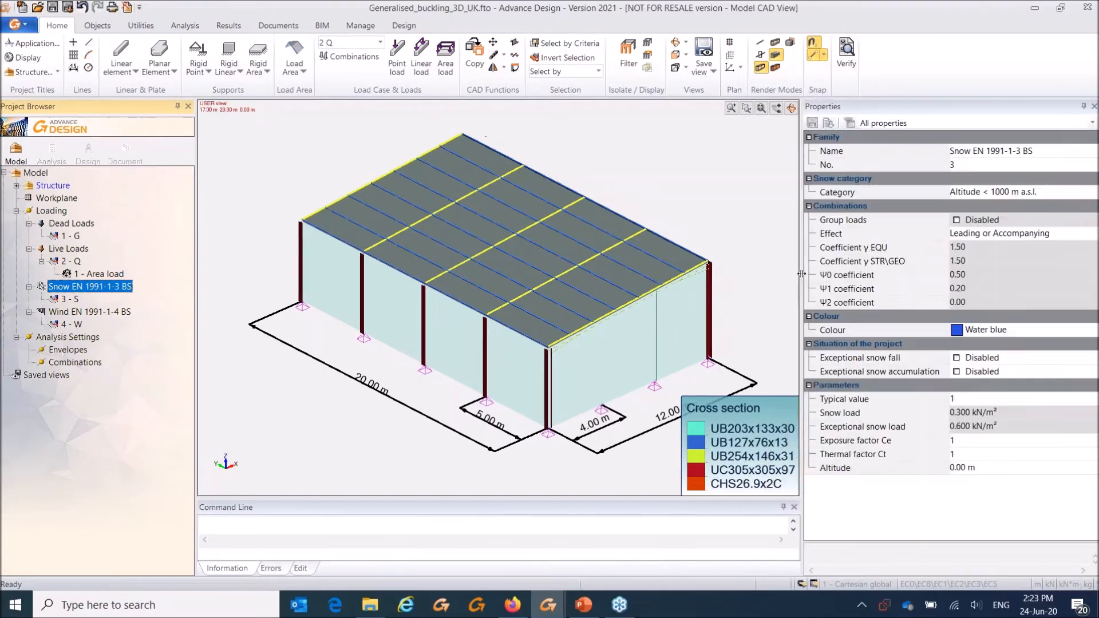
{"action": "left_click", "coordinate": [987, 399]}
{"action": "left_click", "coordinate": [955, 400]}
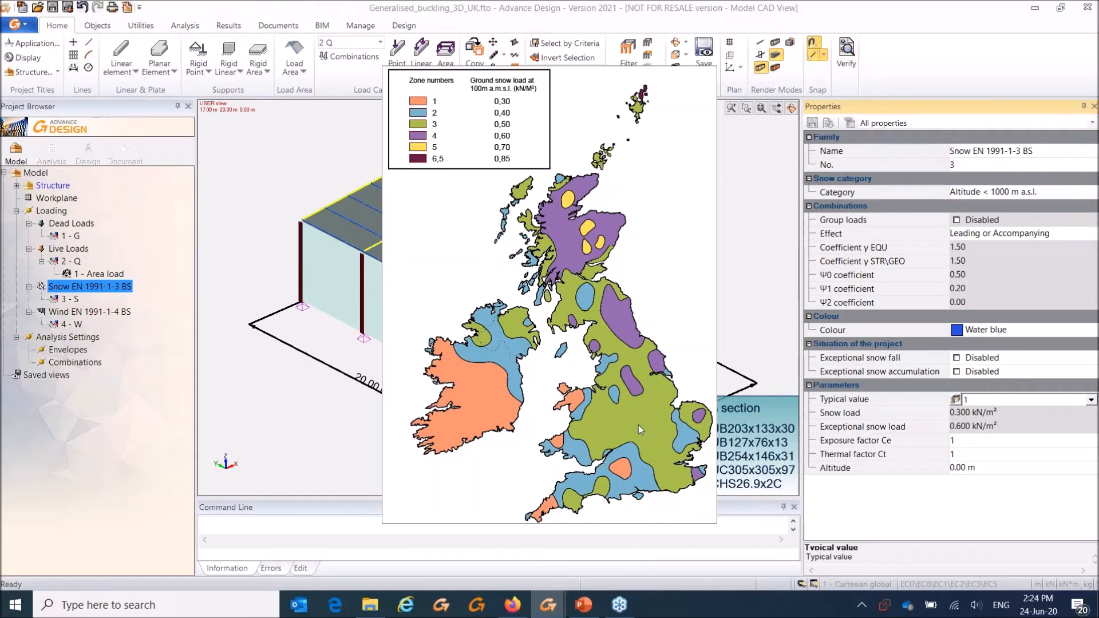
{"action": "left_click", "coordinate": [653, 432]}
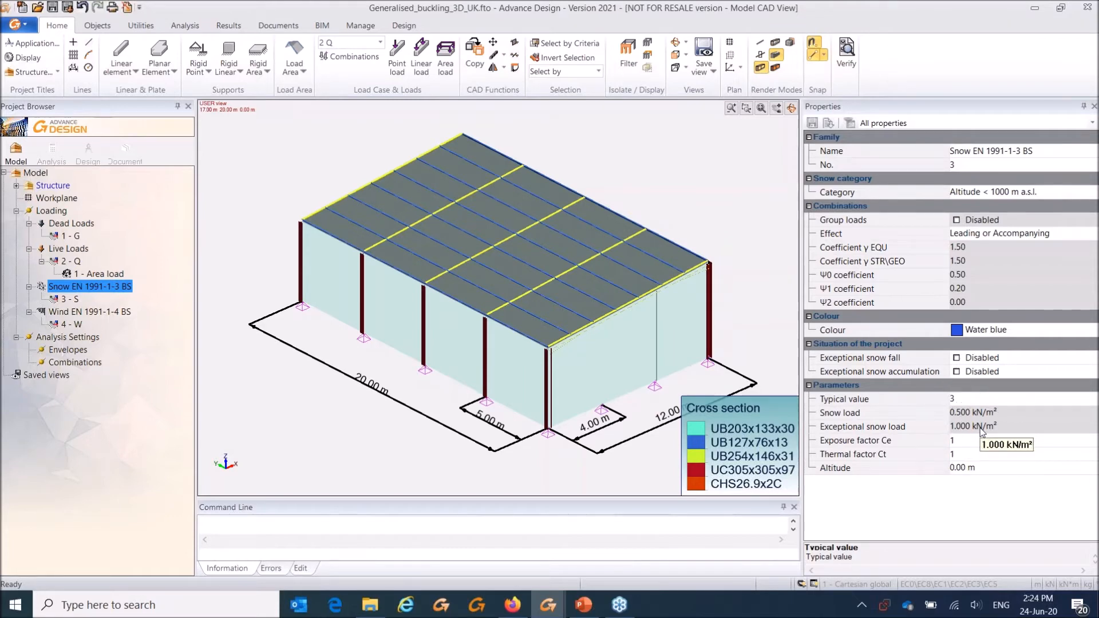
Step: Set the altitude of the Snow EN 1991-1-3 BS family to 100 m
{"action": "left_click", "coordinate": [967, 468]}
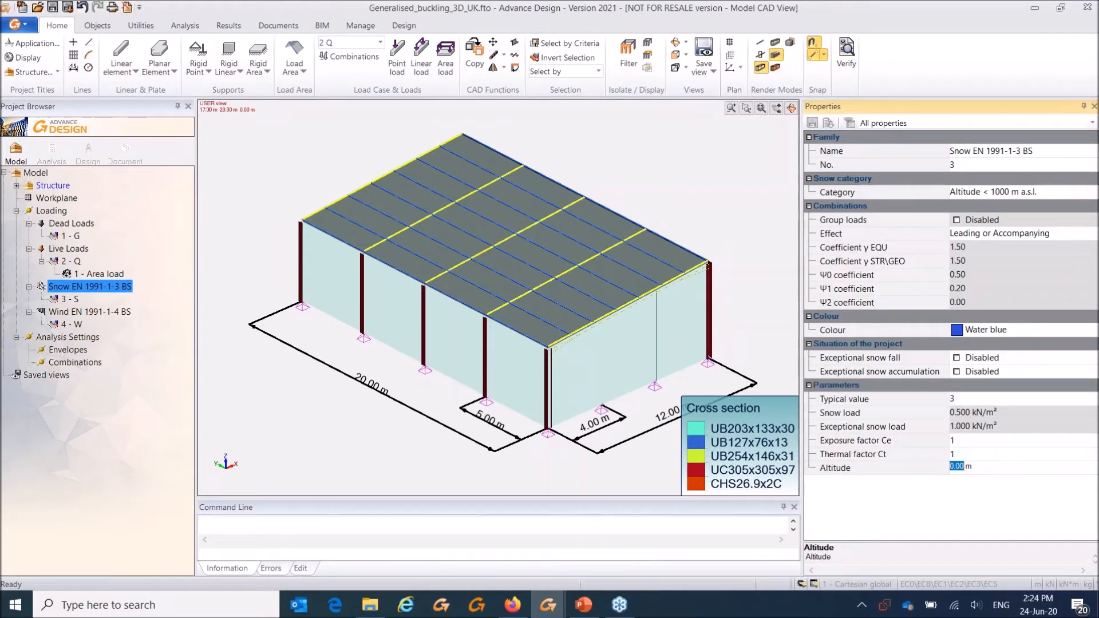
{"action": "type", "text": "1"}
{"action": "key", "text": "Return"}
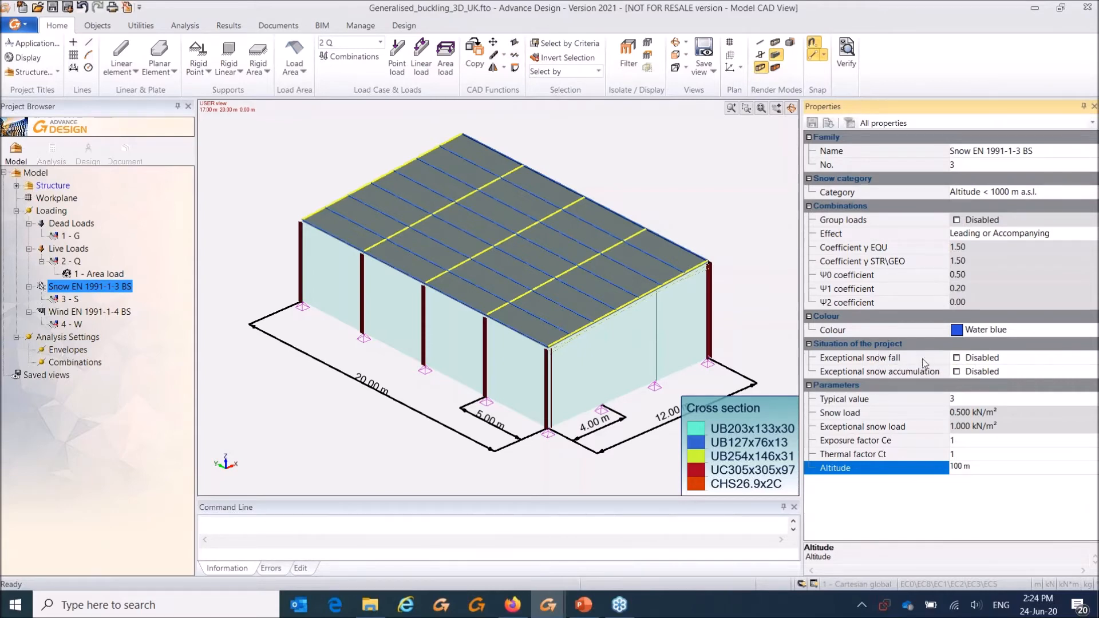
{"action": "left_click_drag", "start_coordinate": [801, 272], "coordinate": [873, 273]}
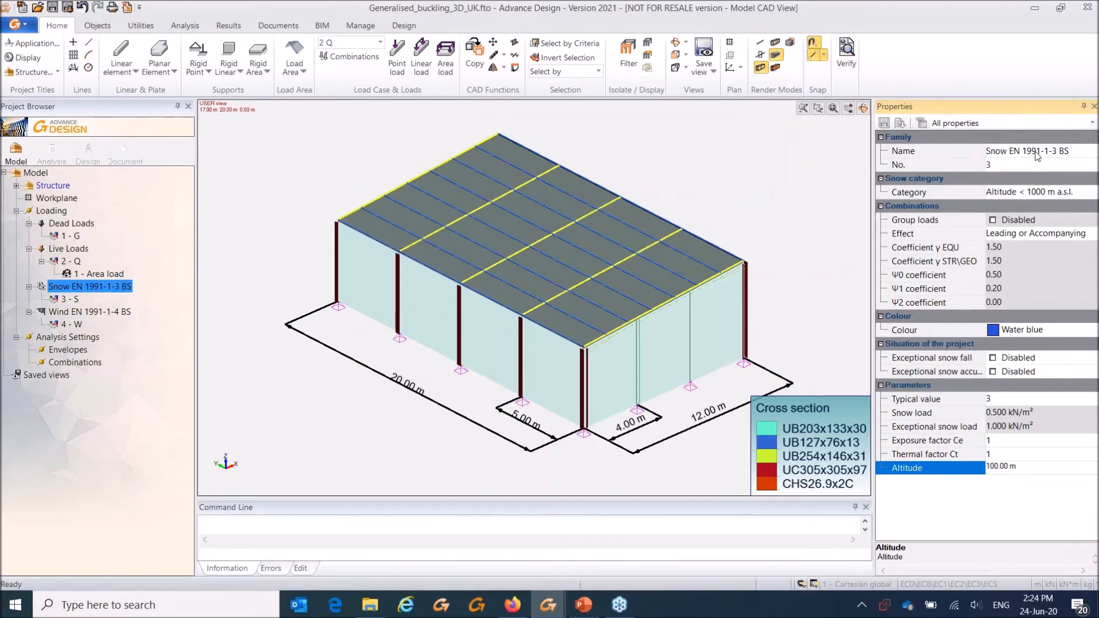
Step: Automatically generate the snow loads for the Snow EN 1991-1-3 BS family and review the properties of each generated case
{"action": "key", "text": "ctrl"}
{"action": "key", "text": "ctrl"}
{"action": "right_click", "coordinate": [74, 291]}
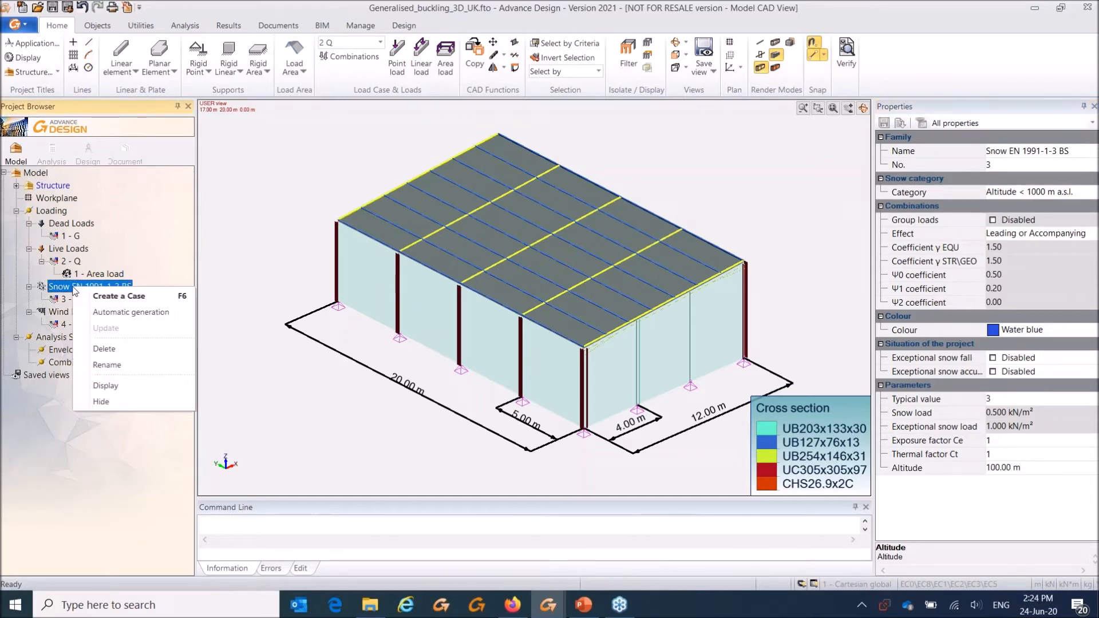
{"action": "left_click", "coordinate": [105, 312]}
{"action": "left_click", "coordinate": [80, 300]}
{"action": "left_click", "coordinate": [80, 311]}
{"action": "left_click", "coordinate": [83, 323]}
Step: Auto-scale the loads and inspect the properties of the snow load area under the 3 - Snw case
{"action": "right_click", "coordinate": [242, 187]}
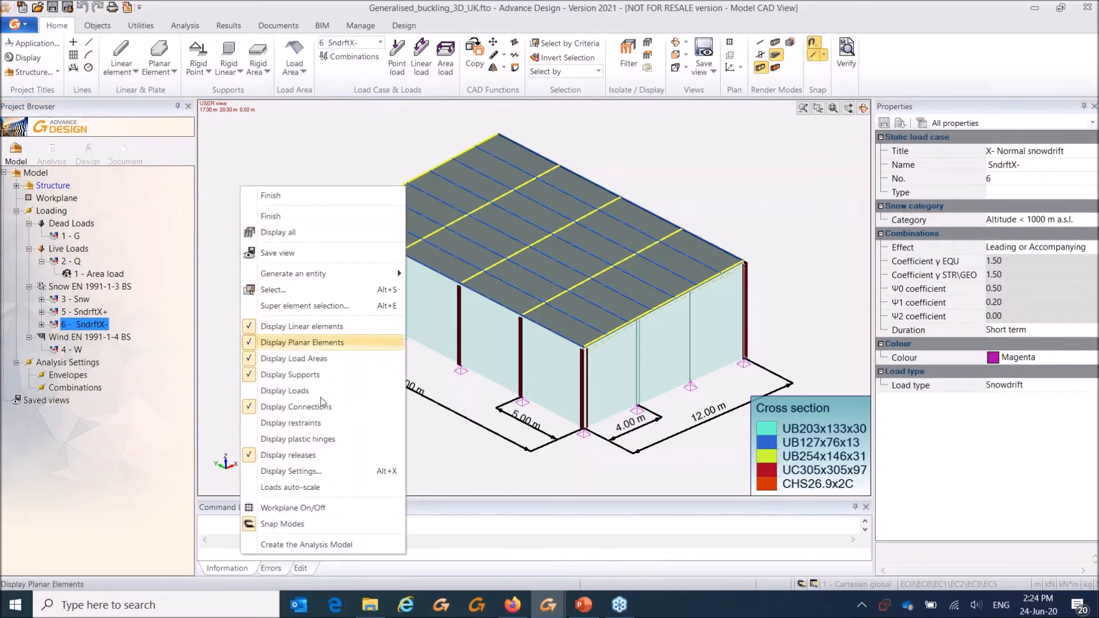
{"action": "left_click", "coordinate": [307, 487]}
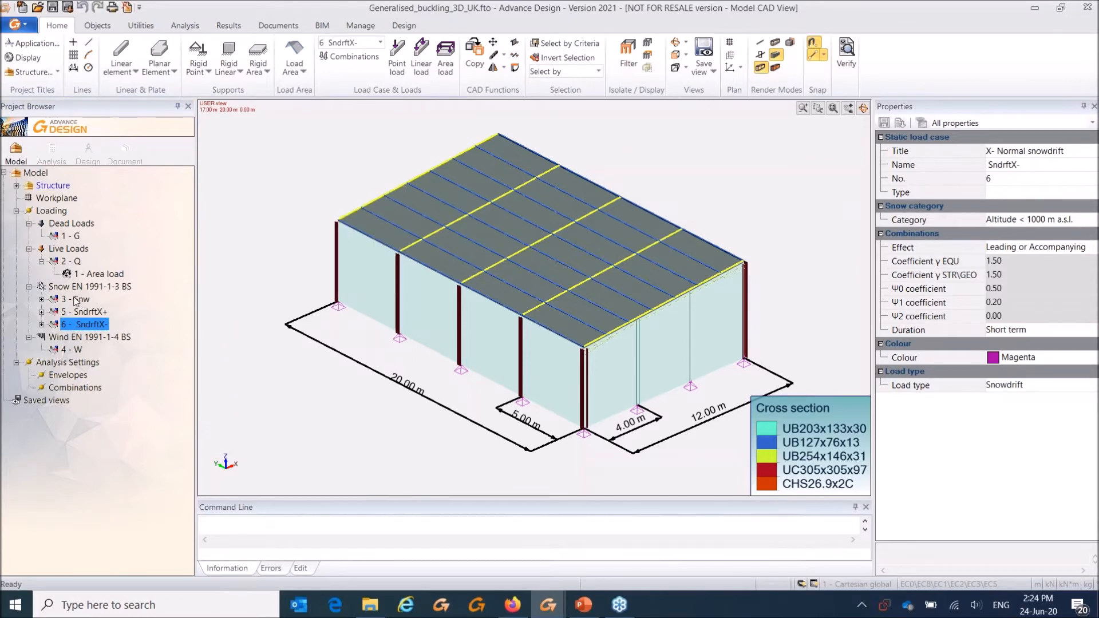
{"action": "left_click", "coordinate": [41, 299]}
{"action": "left_click", "coordinate": [117, 313]}
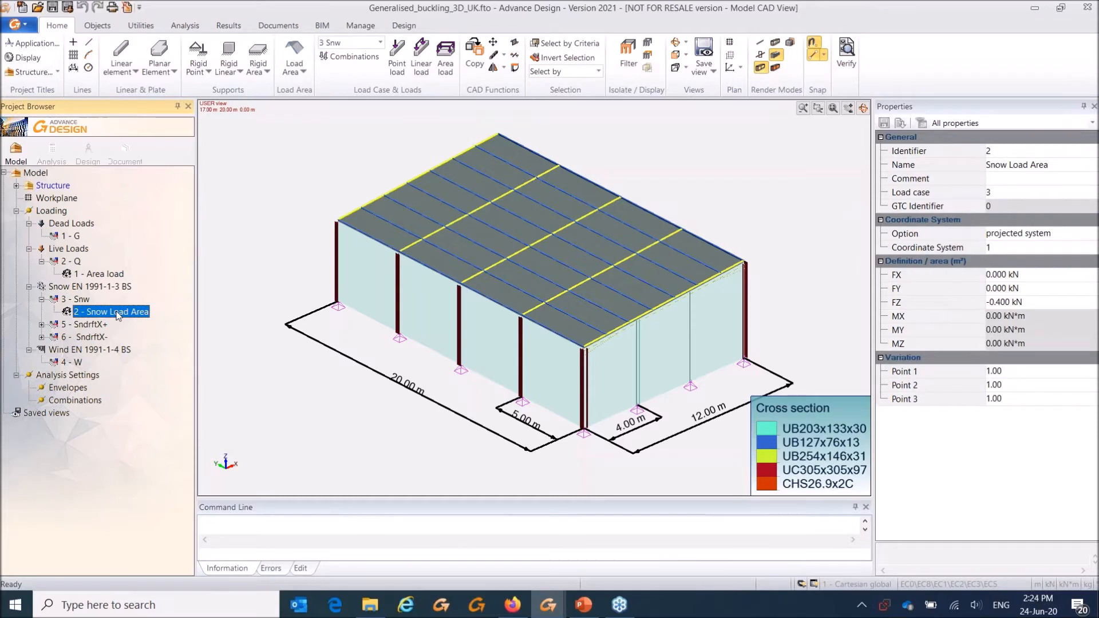
{"action": "left_click", "coordinate": [80, 288]}
Step: Isolate the 3 - Snw load case and hide the load areas in the model view
{"action": "right_click", "coordinate": [79, 300]}
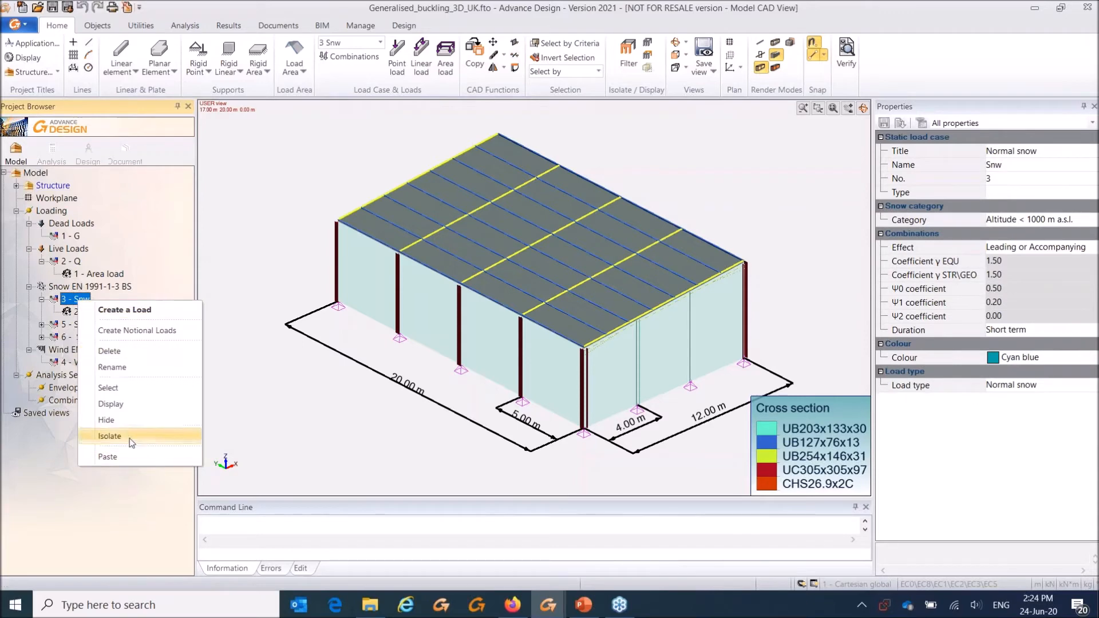
{"action": "right_click", "coordinate": [287, 193]}
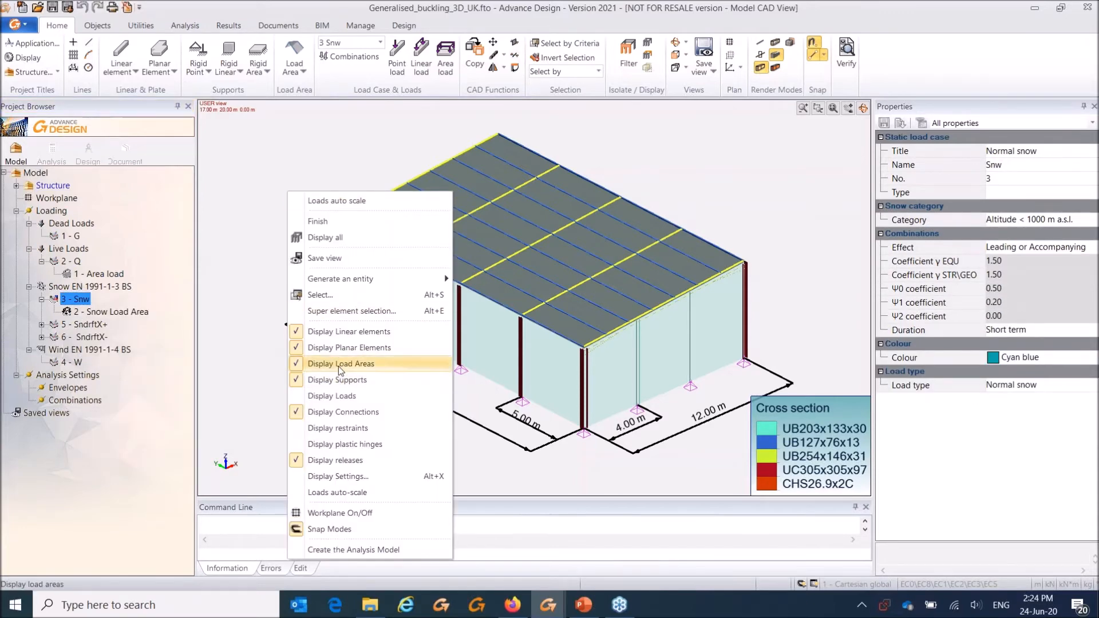
{"action": "left_click", "coordinate": [338, 364]}
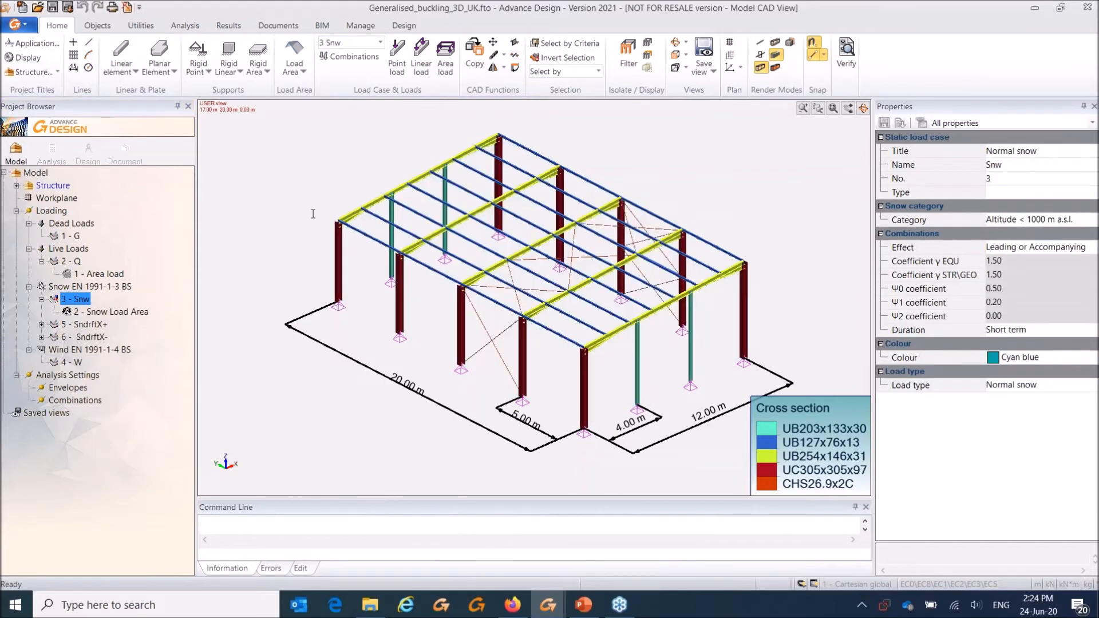
Step: Auto-scale the loads, display them in the model view and select the 3 - Snw case's snow load on the roof
{"action": "left_click", "coordinate": [103, 312]}
{"action": "right_click", "coordinate": [233, 204]}
{"action": "left_click", "coordinate": [296, 500]}
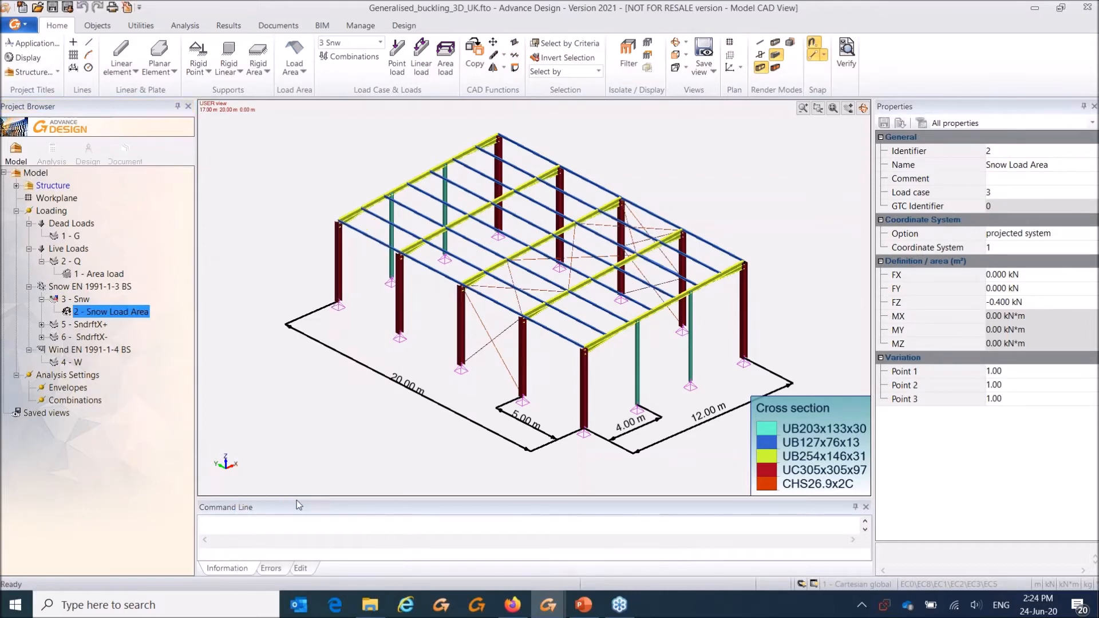
{"action": "middle_click_drag", "start_coordinate": [317, 205], "coordinate": [263, 208]}
{"action": "mouse_move", "coordinate": [290, 252]}
{"action": "middle_mouse_down", "text": "shift"}
{"action": "mouse_move", "coordinate": [276, 241]}
{"action": "mouse_move", "coordinate": [284, 256]}
{"action": "middle_mouse_up", "text": "shift"}
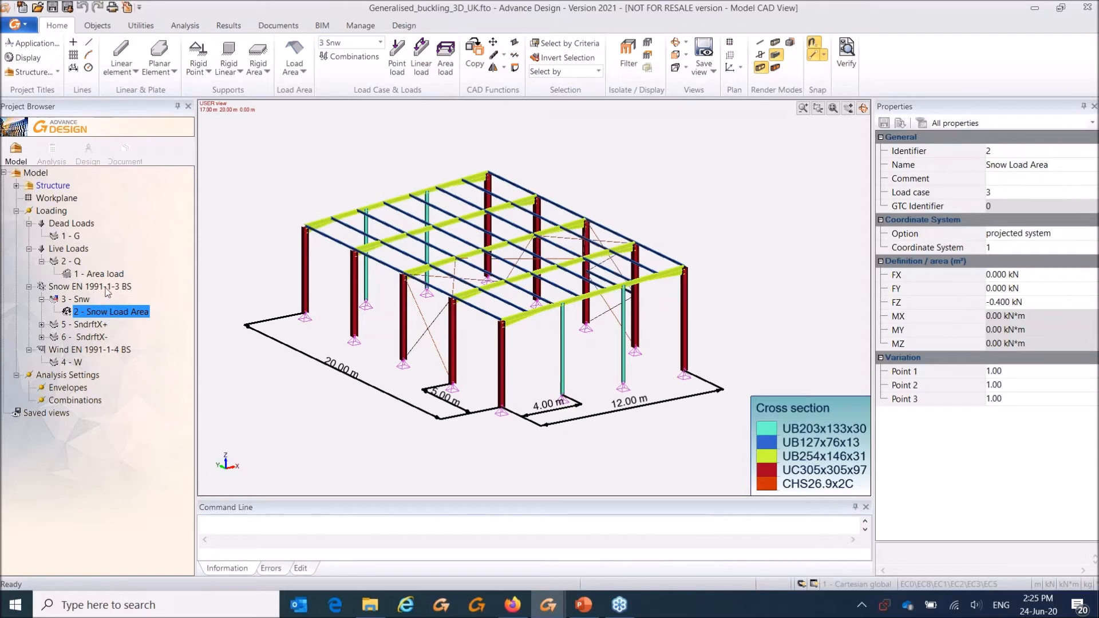
{"action": "right_click", "coordinate": [304, 196]}
{"action": "left_click", "coordinate": [383, 399]}
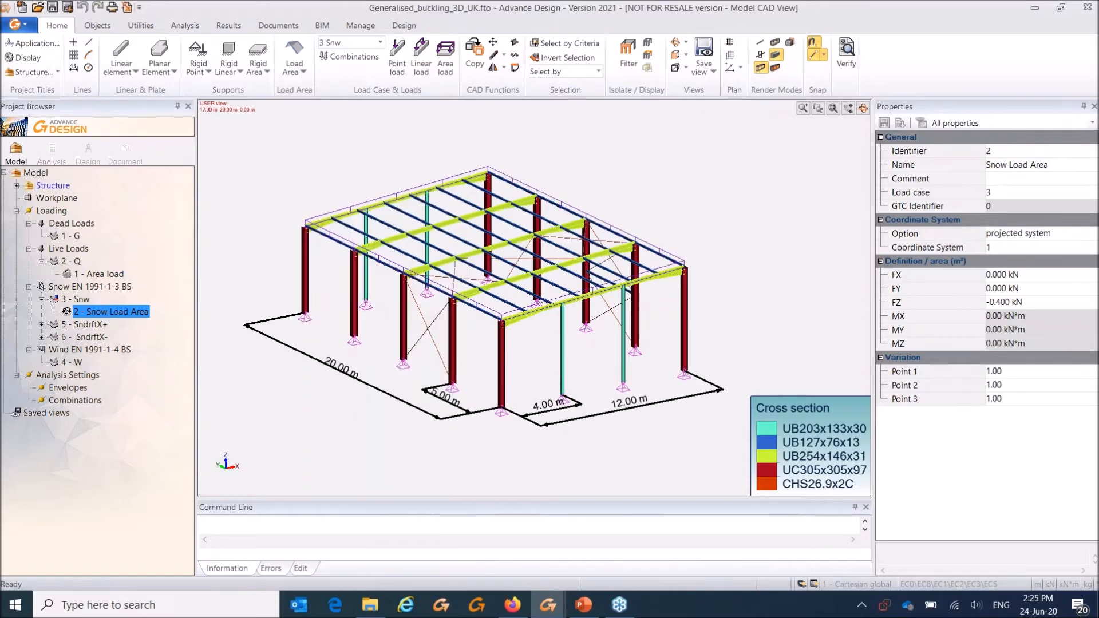
{"action": "left_click", "coordinate": [363, 206]}
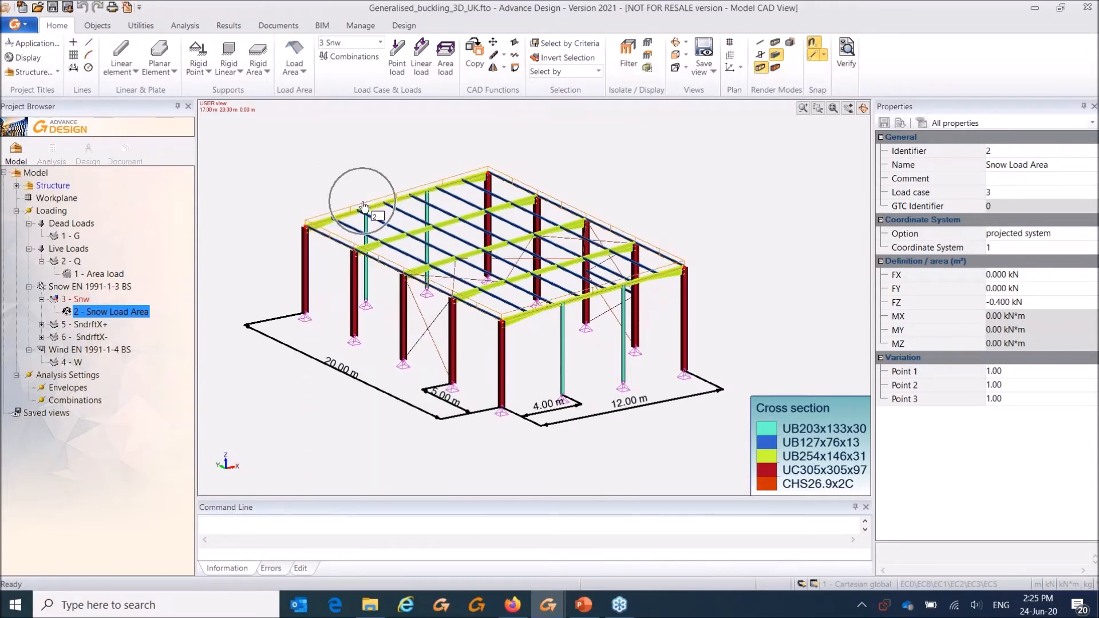
Step: Isolate the 5 - SndrftX+ case with auto-scaled loads and compare its load properties with the other snow cases
{"action": "left_click", "coordinate": [80, 325]}
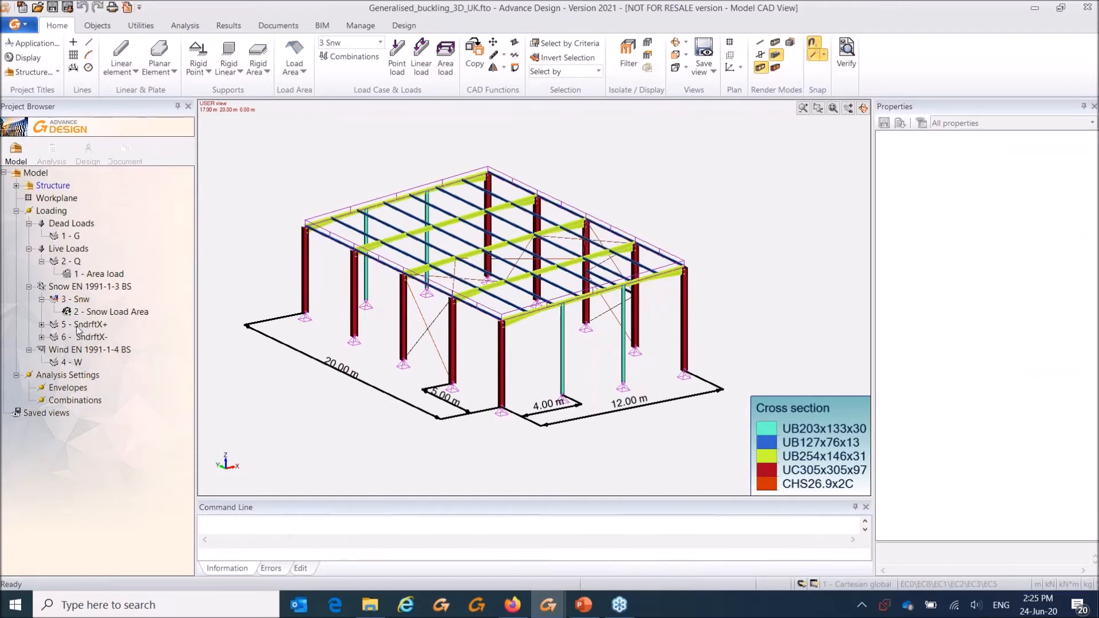
{"action": "right_click", "coordinate": [79, 325]}
{"action": "left_click", "coordinate": [127, 463]}
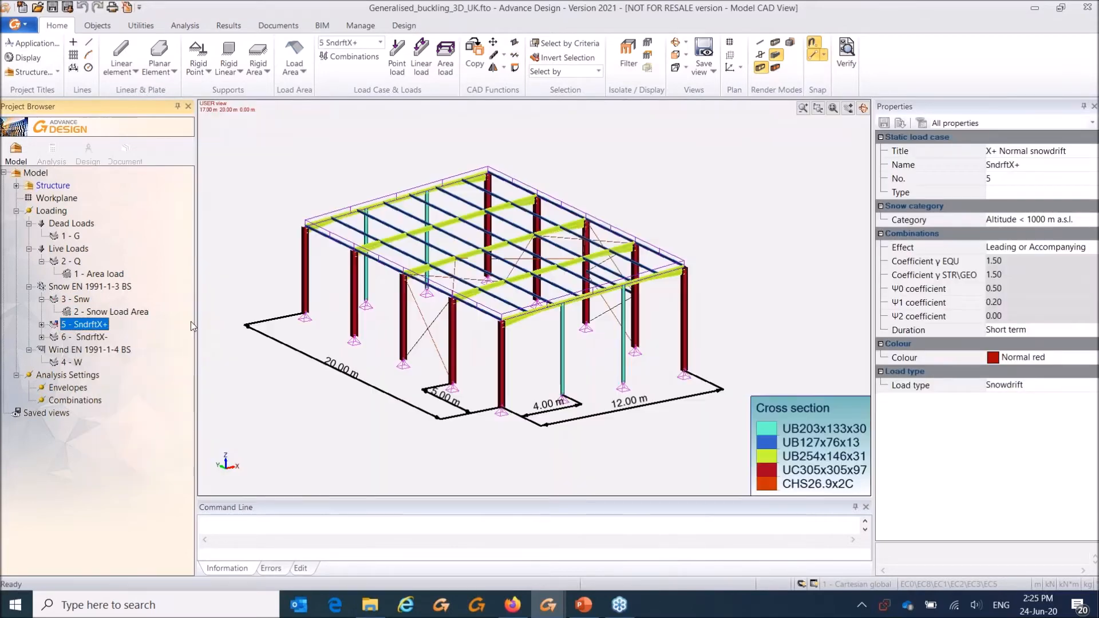
{"action": "right_click", "coordinate": [243, 201]}
{"action": "left_click", "coordinate": [303, 501]}
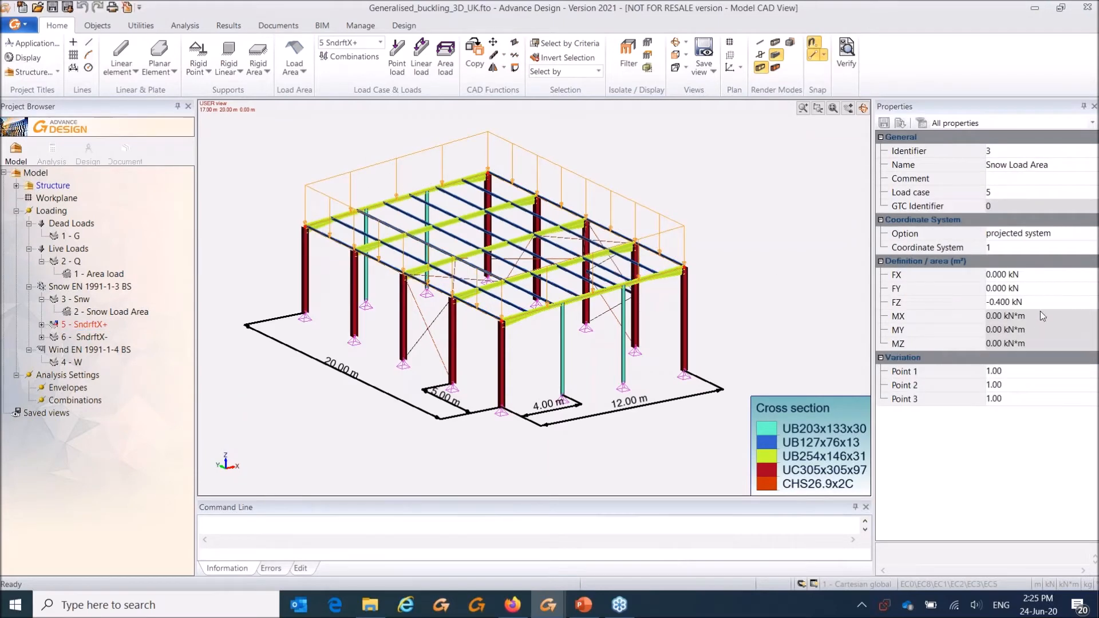
{"action": "left_click", "coordinate": [64, 335]}
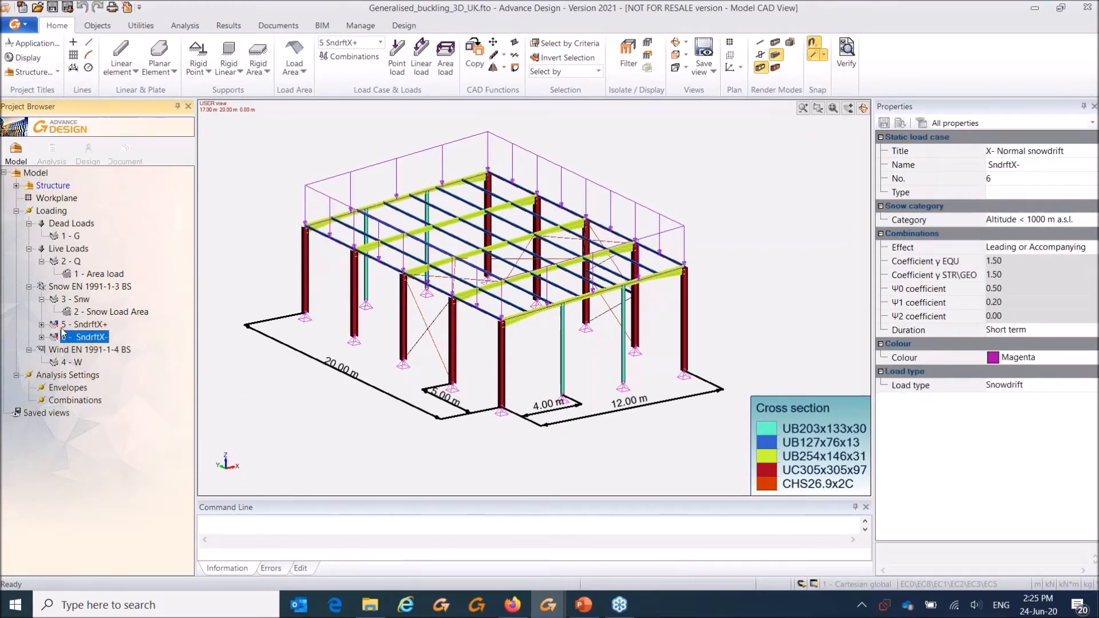
{"action": "left_click", "coordinate": [76, 300]}
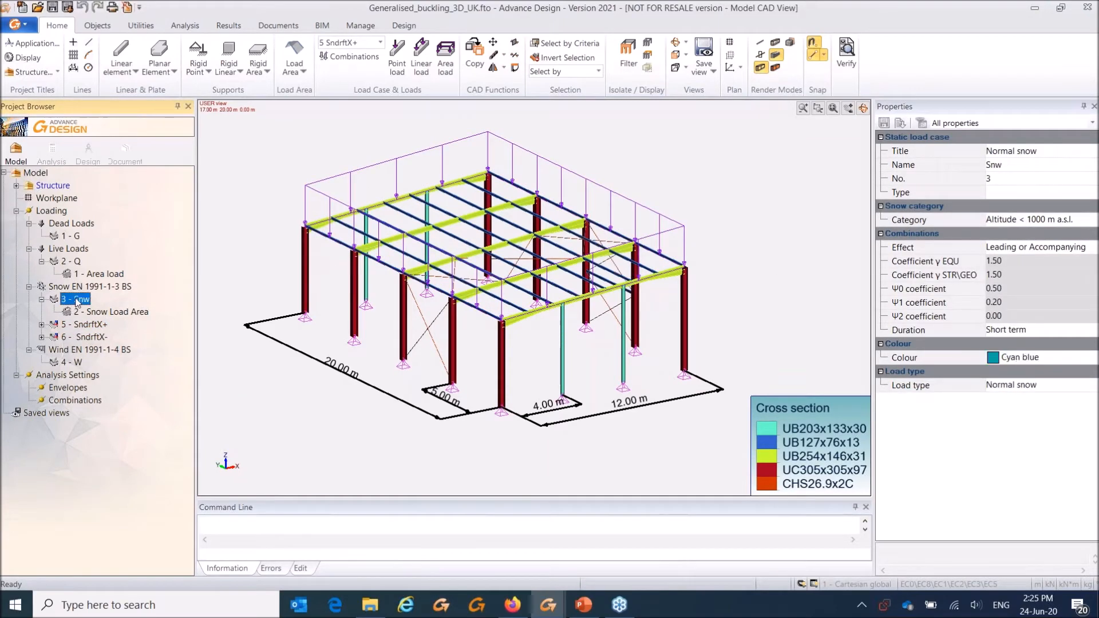
Step: Select the Wind EN 1991-1-4 BS family and hide the loads in the model view
{"action": "left_click", "coordinate": [30, 287]}
{"action": "left_click", "coordinate": [74, 301]}
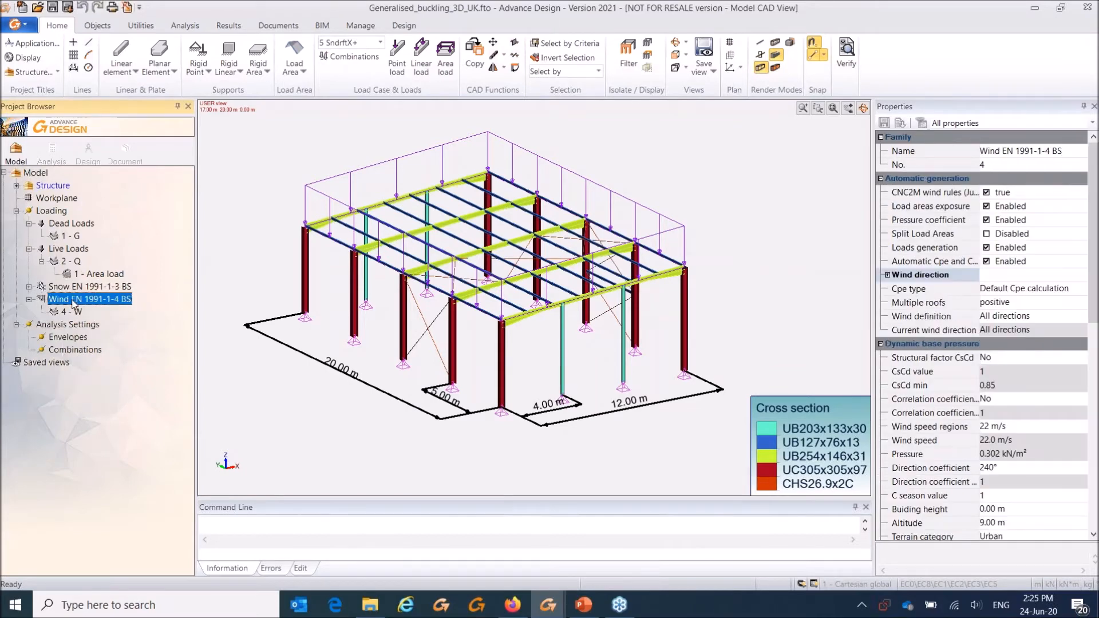
{"action": "right_click", "coordinate": [284, 168]}
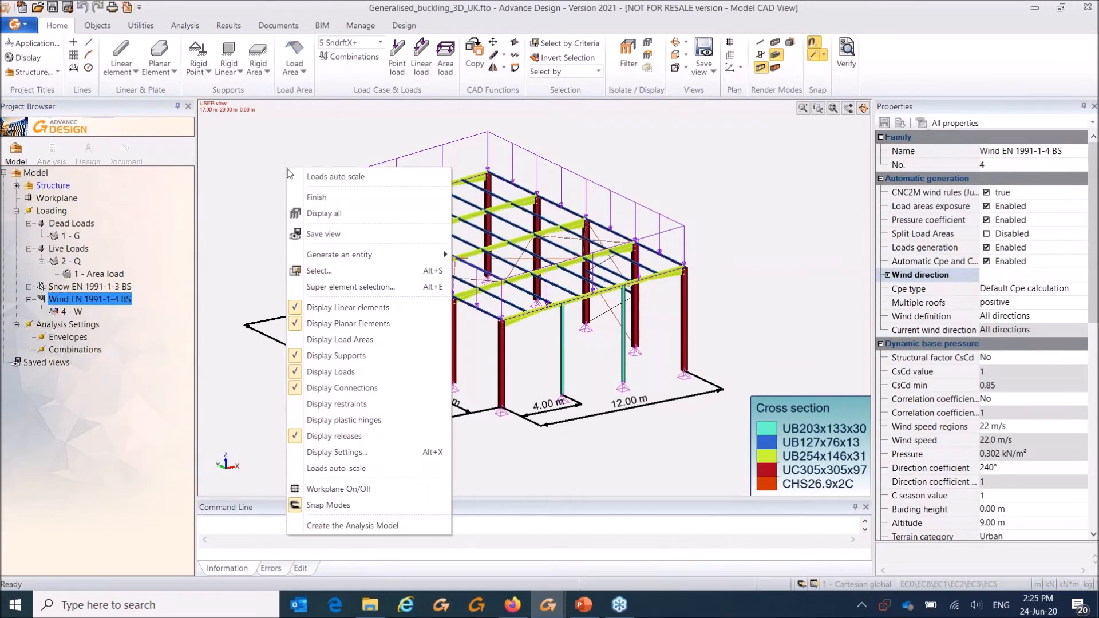
{"action": "left_click", "coordinate": [332, 372]}
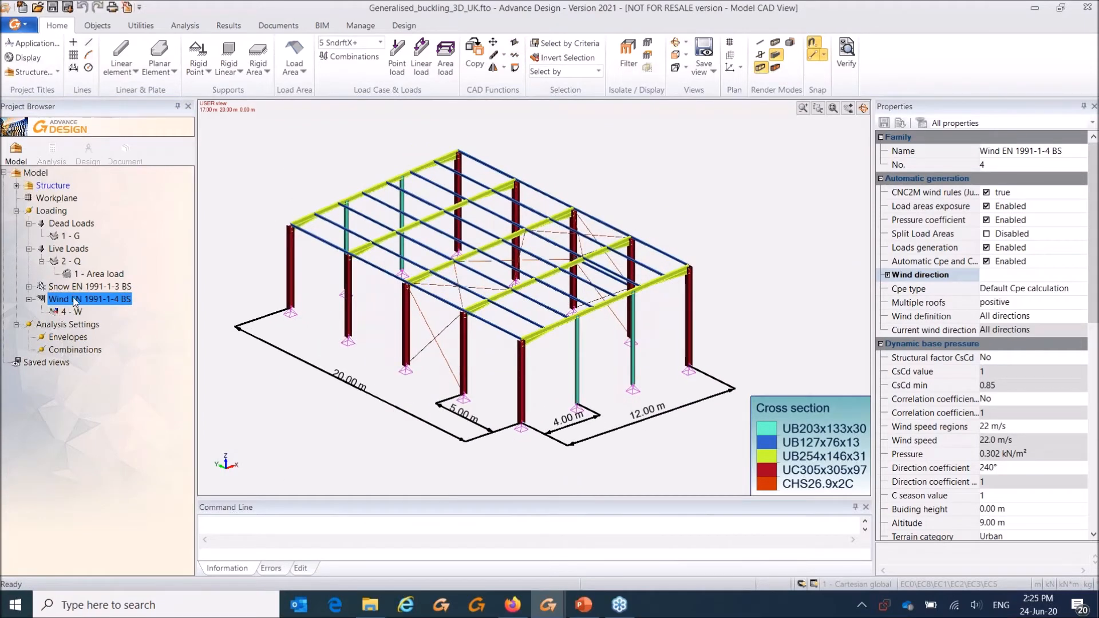
Step: Expand the wind directions in the Wind EN 1991-1-4 BS properties and examine the automatic generation and dynamic base pressure settings
{"action": "key", "text": "ctrl"}
{"action": "key", "text": "ctrl"}
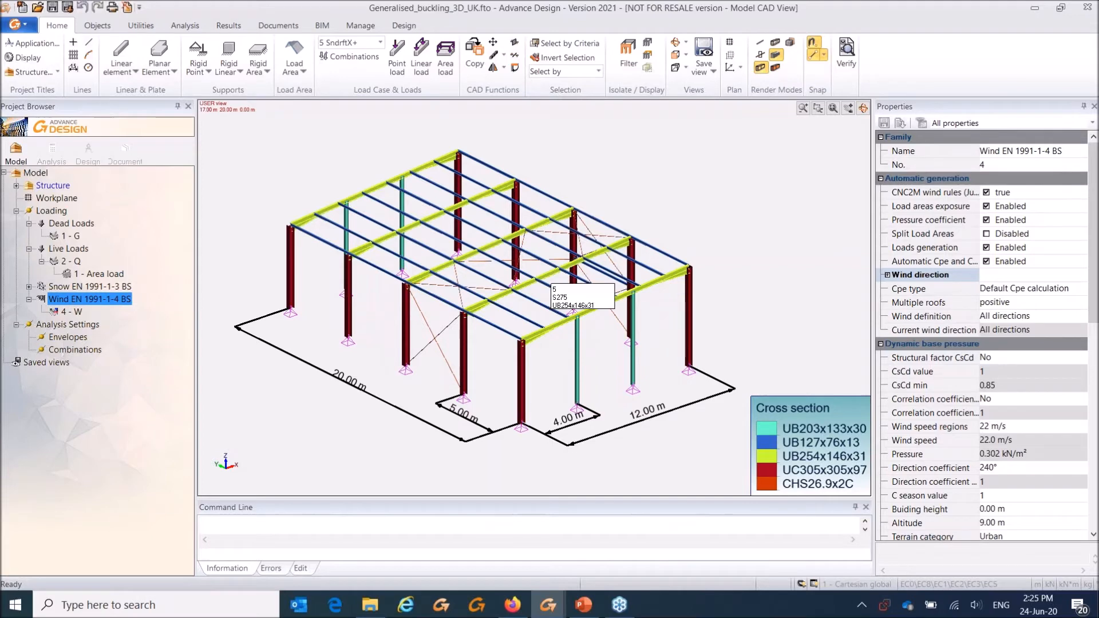
{"action": "left_click_drag", "start_coordinate": [875, 255], "coordinate": [823, 255]}
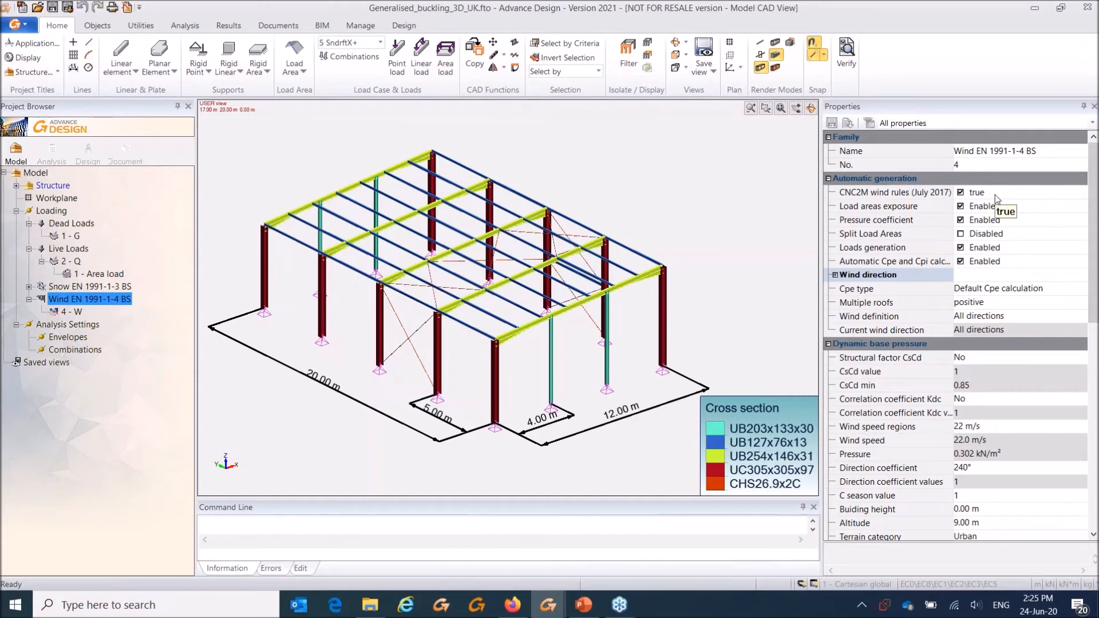
{"action": "double_click", "coordinate": [884, 275]}
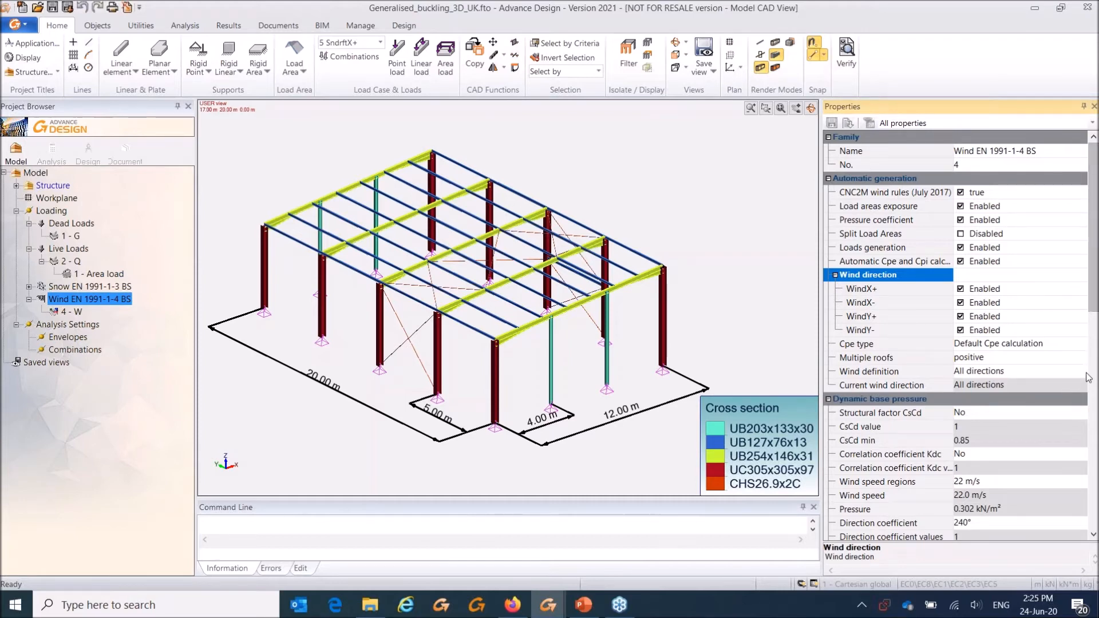
{"action": "left_click_drag", "start_coordinate": [1093, 260], "coordinate": [1093, 298]}
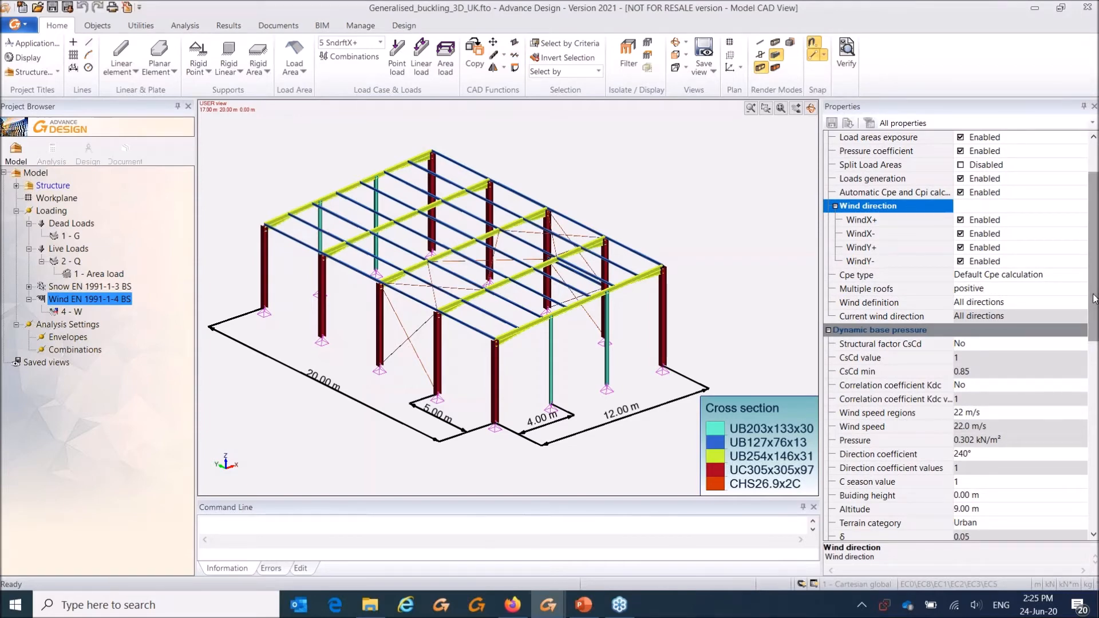
{"action": "scroll", "coordinate": [1093, 298], "scroll_direction": "down", "scroll_amount": 4}
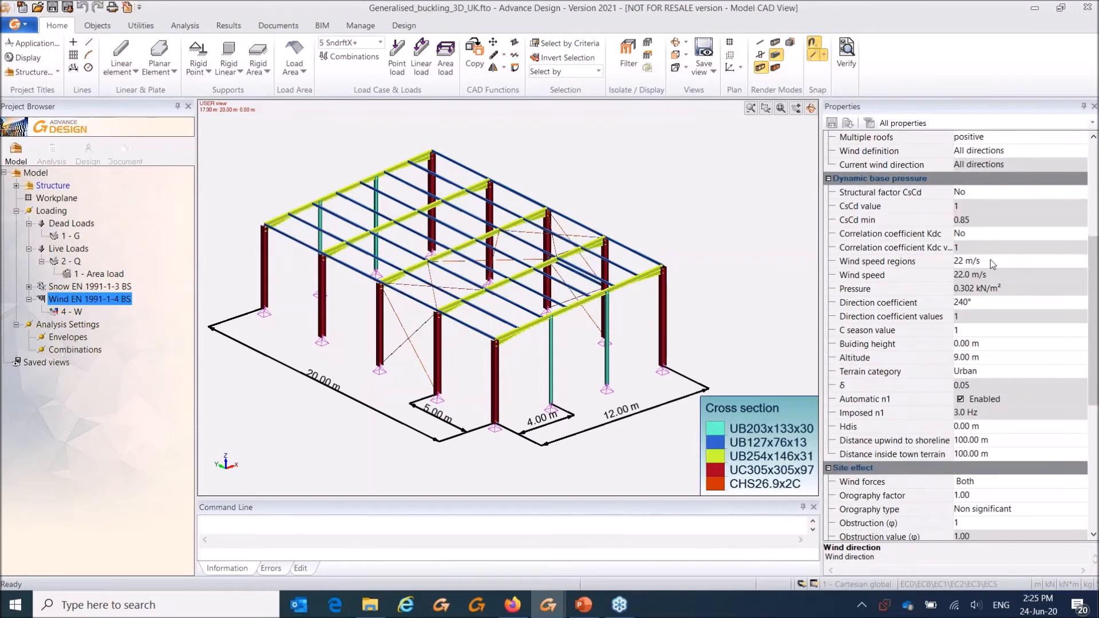
Step: Bring up the wind speed regions map and pick the 22 m/s region for the wind family
{"action": "left_click", "coordinate": [973, 261]}
{"action": "left_click", "coordinate": [959, 262]}
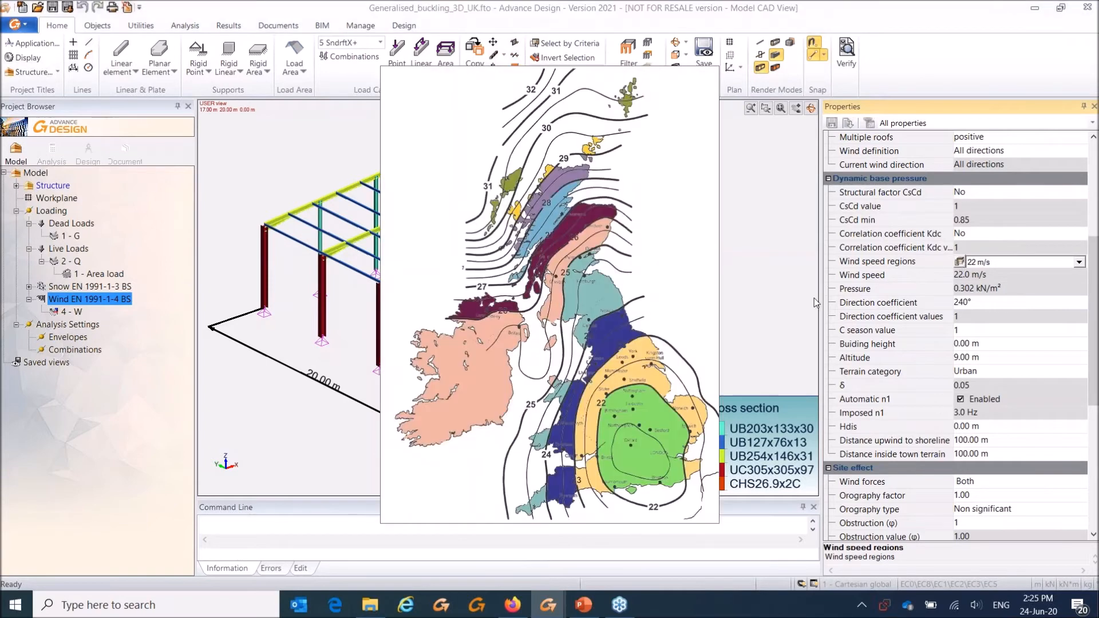
{"action": "left_click", "coordinate": [633, 477]}
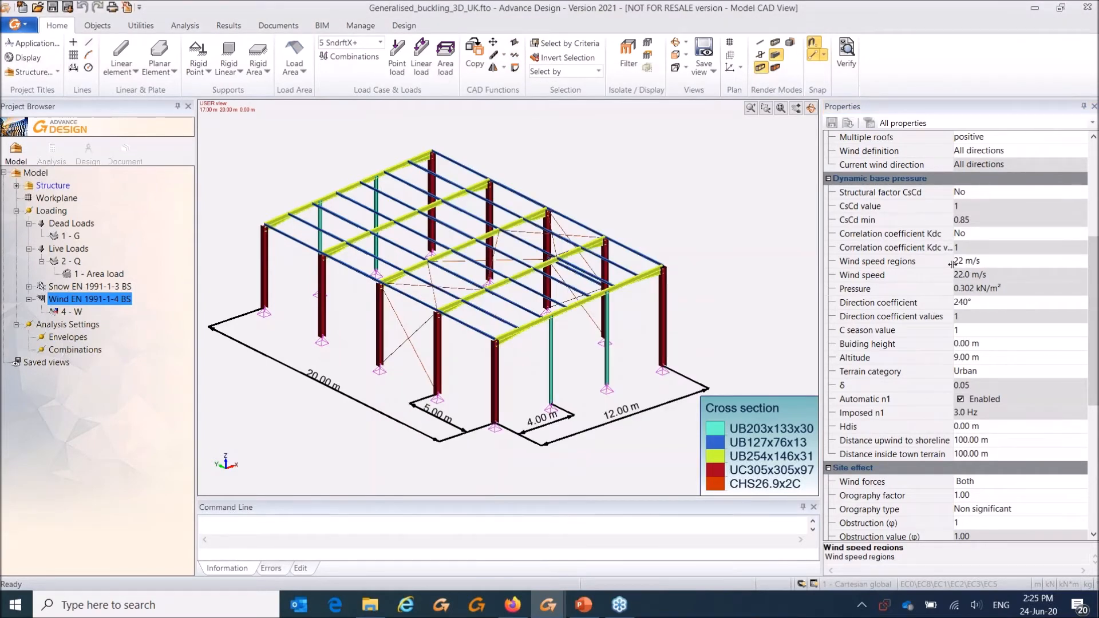
{"action": "key", "text": "ctrl"}
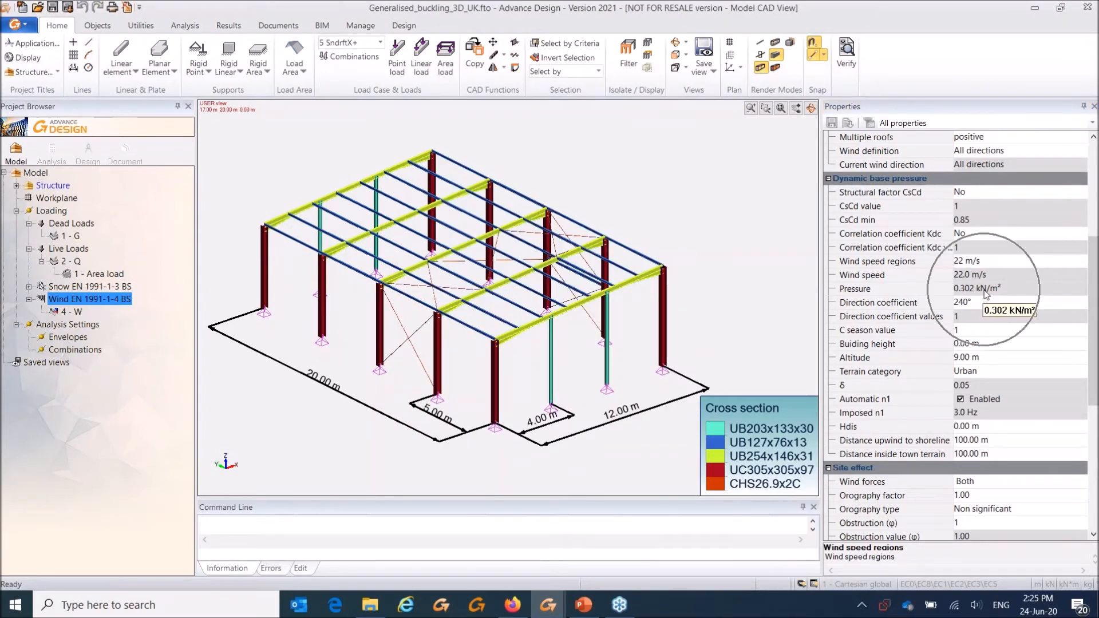
{"action": "key", "text": "ctrl"}
{"action": "key", "text": "ctrl"}
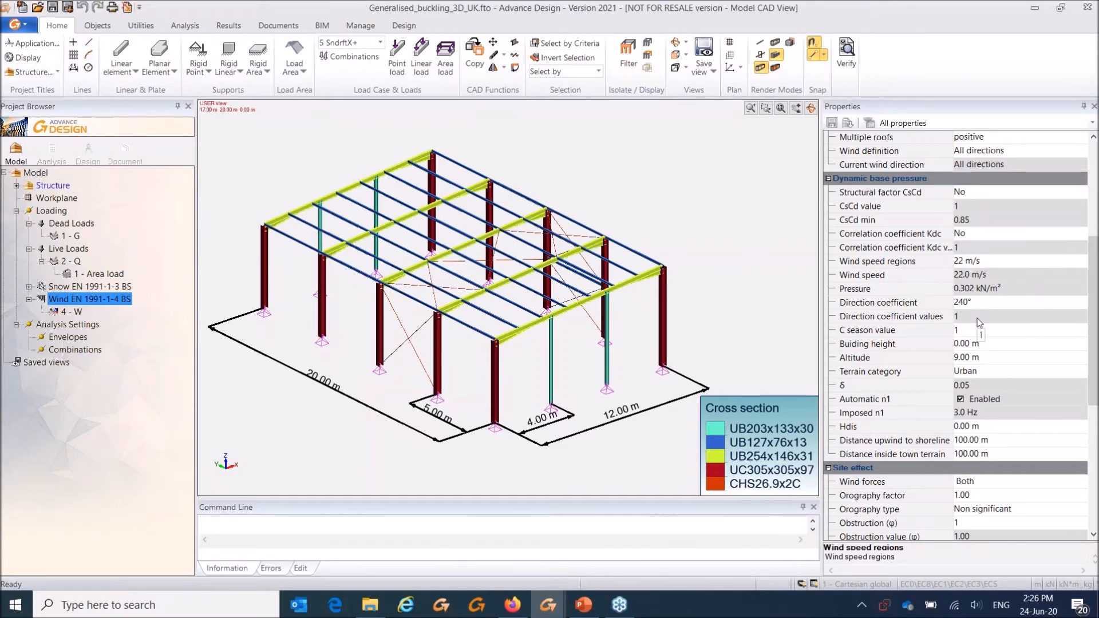
Step: Set the wind family's altitude to 100 m and review its site effect and dynamic effect parameters
{"action": "scroll", "coordinate": [1019, 349], "scroll_direction": "down", "scroll_amount": 2}
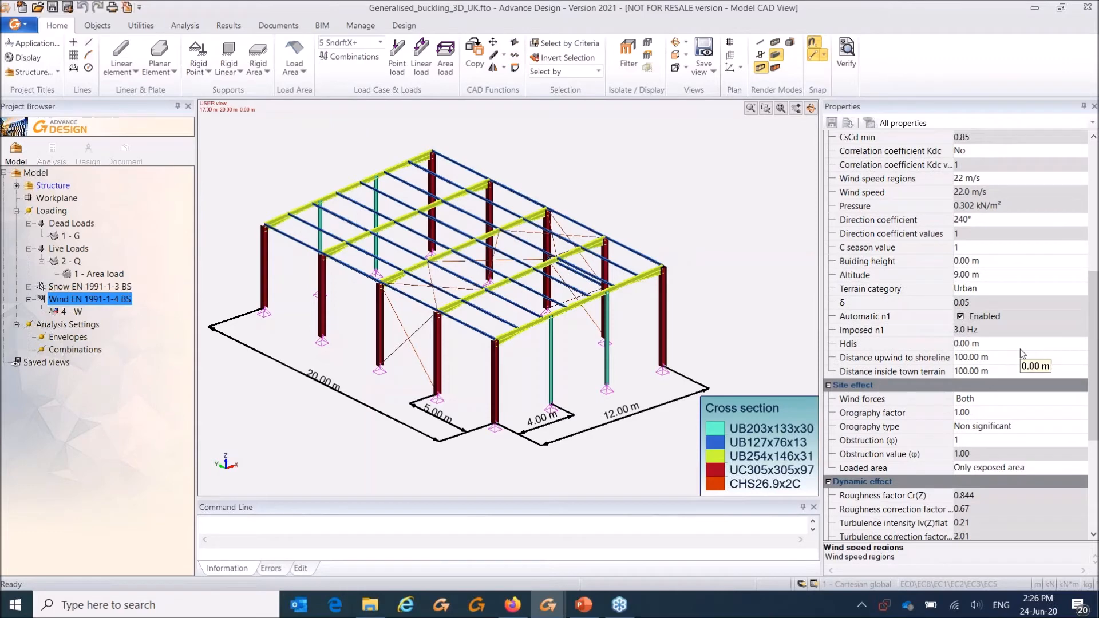
{"action": "left_click", "coordinate": [968, 274]}
{"action": "type", "text": "100"}
{"action": "key", "text": "Return"}
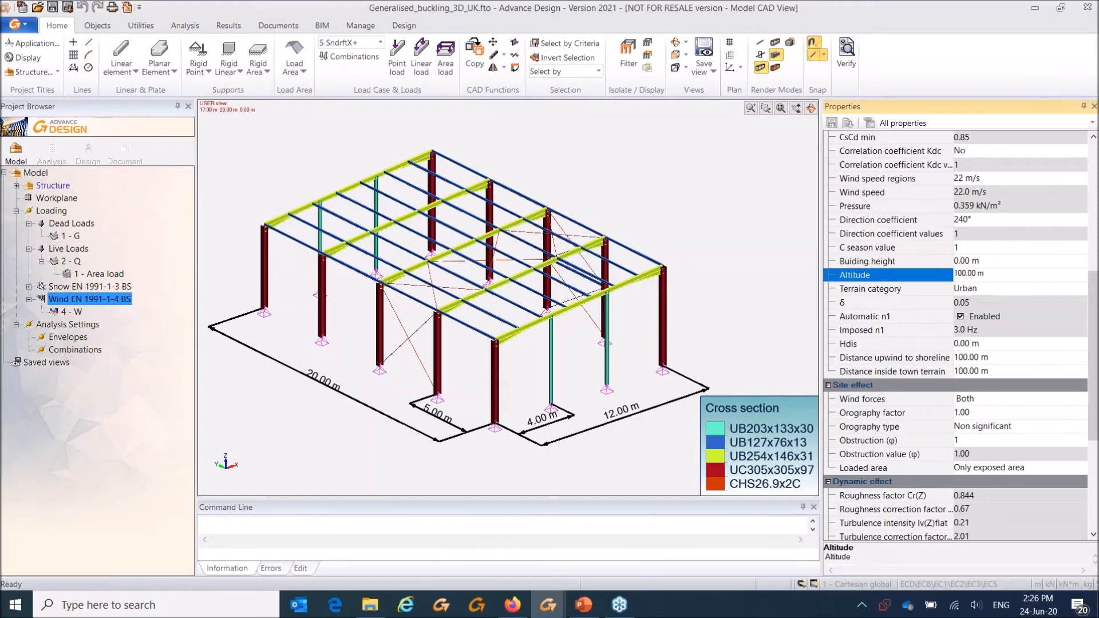
{"action": "scroll", "coordinate": [1096, 341], "scroll_direction": "down", "scroll_amount": 3}
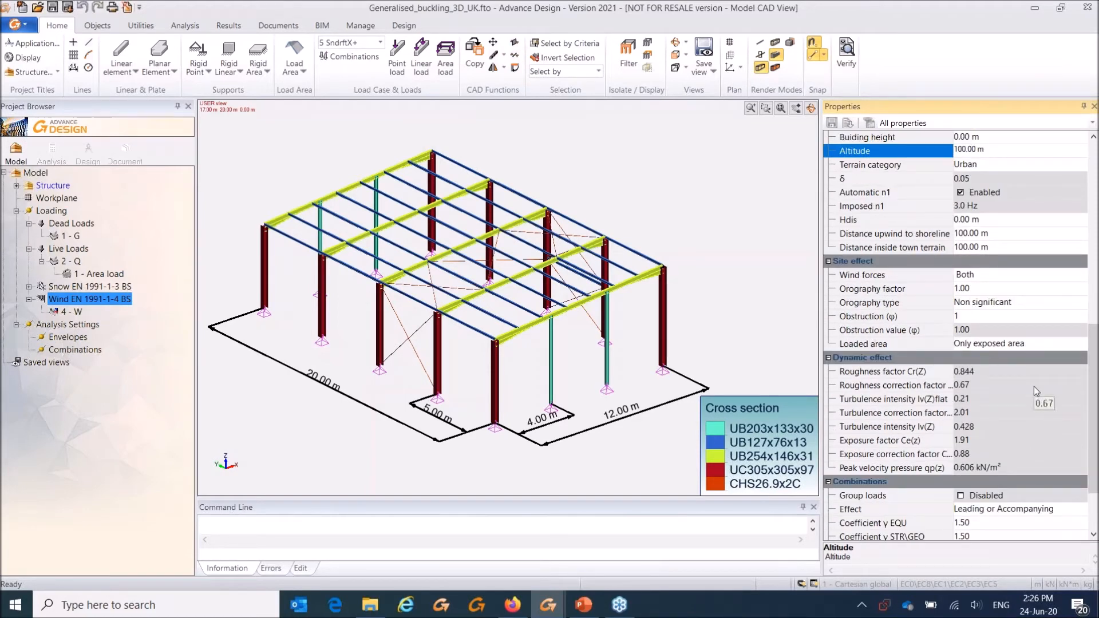
{"action": "scroll", "coordinate": [1033, 387], "scroll_direction": "up", "scroll_amount": 3}
{"action": "scroll", "coordinate": [1033, 385], "scroll_direction": "up", "scroll_amount": 7}
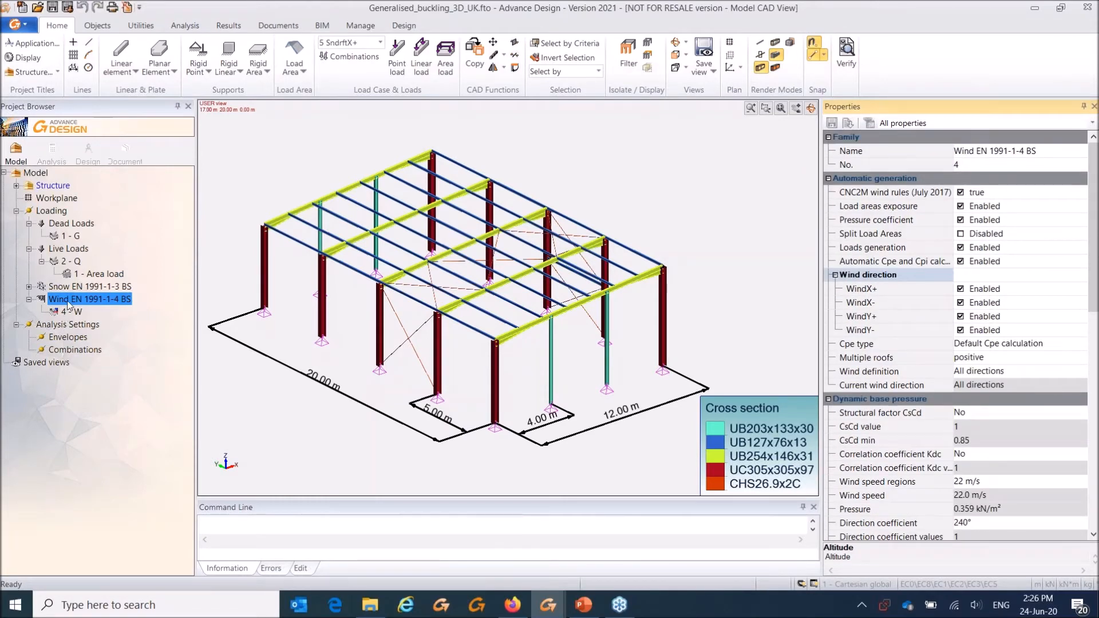
Step: Automatically generate the wind load cases in the Wind EN 1991-1-4 BS family and isolate the 4 - WX+S case
{"action": "right_click", "coordinate": [69, 305]}
{"action": "left_click", "coordinate": [126, 326]}
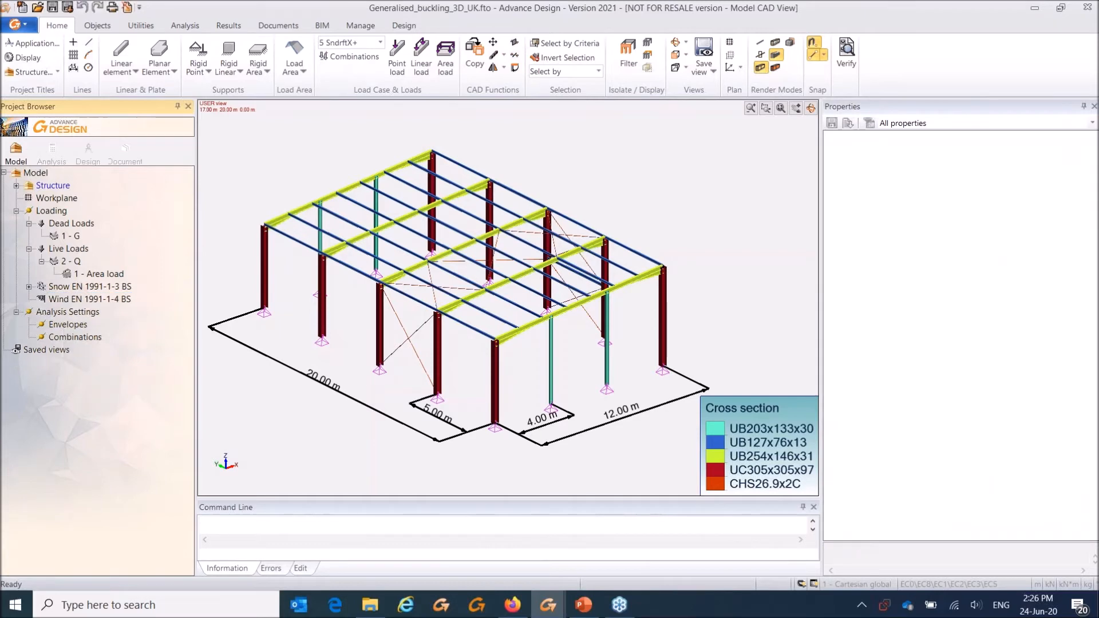
{"action": "left_click", "coordinate": [80, 311]}
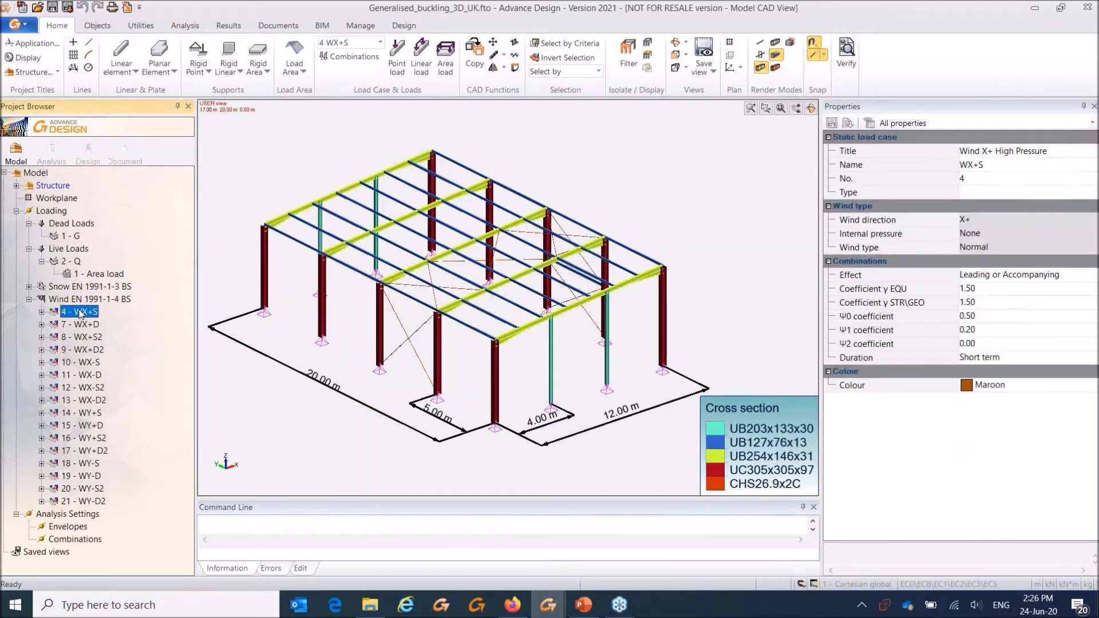
{"action": "right_click", "coordinate": [81, 311]}
{"action": "key", "text": "Escape"}
Step: Display the WX+S wind loads in the model view and auto-scale them
{"action": "right_click", "coordinate": [232, 164]}
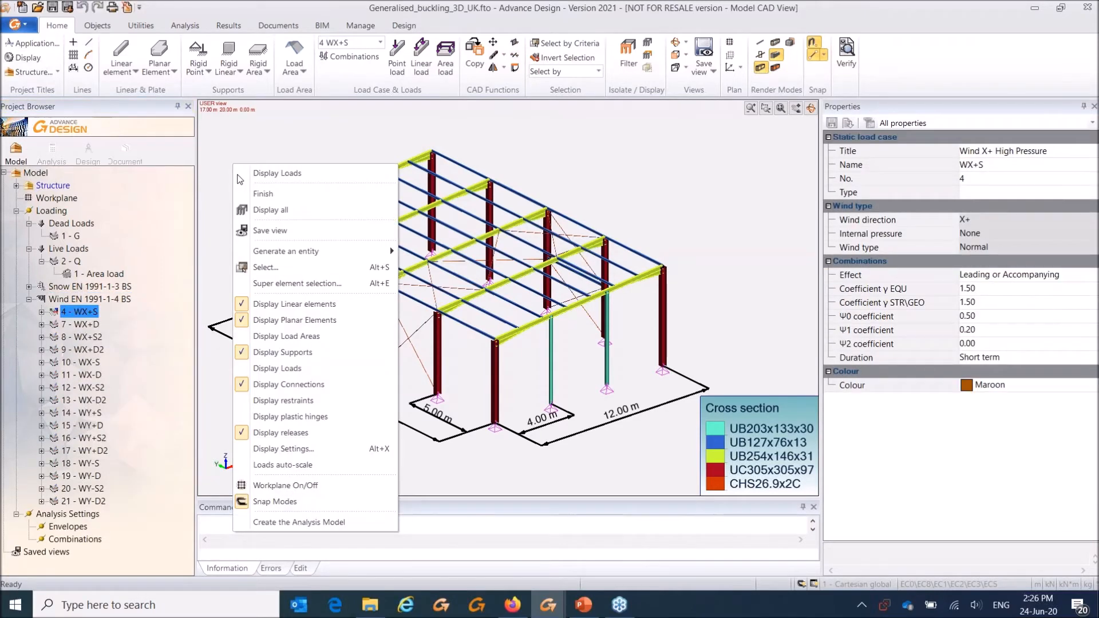
{"action": "left_click", "coordinate": [288, 370]}
{"action": "right_click", "coordinate": [277, 160]}
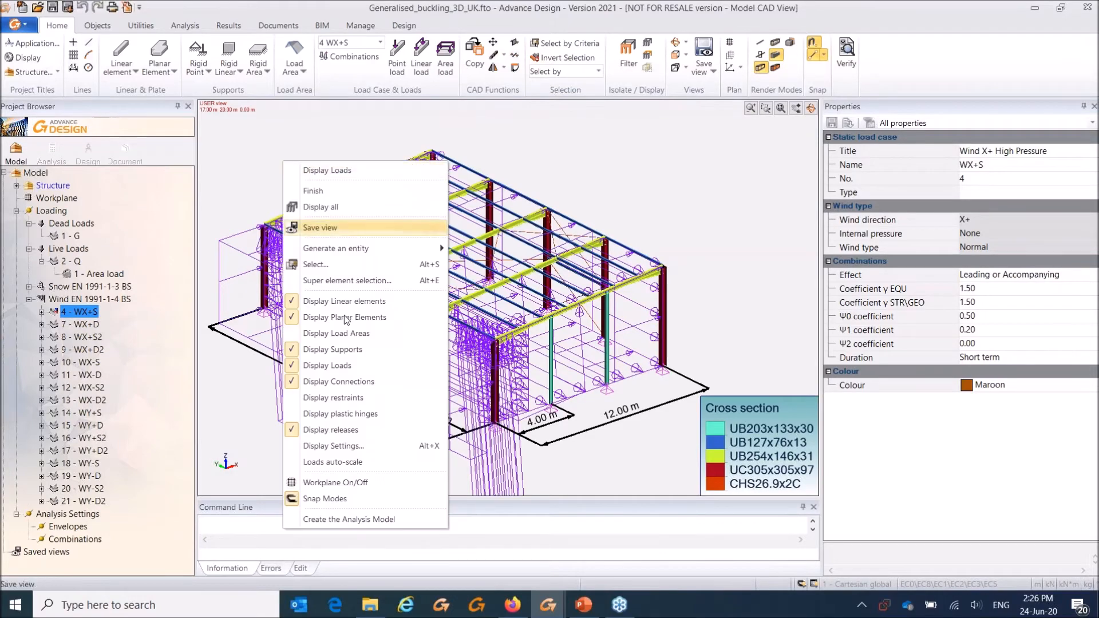
{"action": "left_click", "coordinate": [321, 461]}
{"action": "mouse_move", "coordinate": [296, 188]}
{"action": "middle_mouse_down", "text": "shift"}
{"action": "mouse_move", "coordinate": [263, 171]}
{"action": "mouse_move", "coordinate": [289, 188]}
{"action": "middle_mouse_up", "text": "shift"}
Step: Inspect the region, pressure coefficients and force values of the WX+S wind loads on the long side wall and the gable wall
{"action": "left_click", "coordinate": [357, 362]}
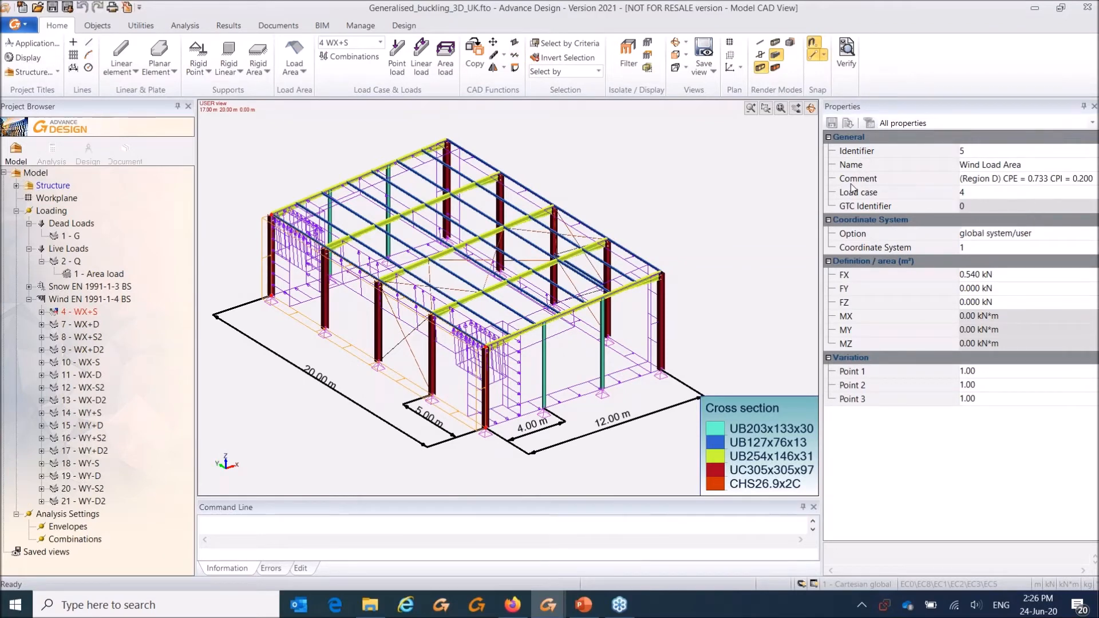
{"action": "left_click_drag", "start_coordinate": [822, 194], "coordinate": [783, 194]}
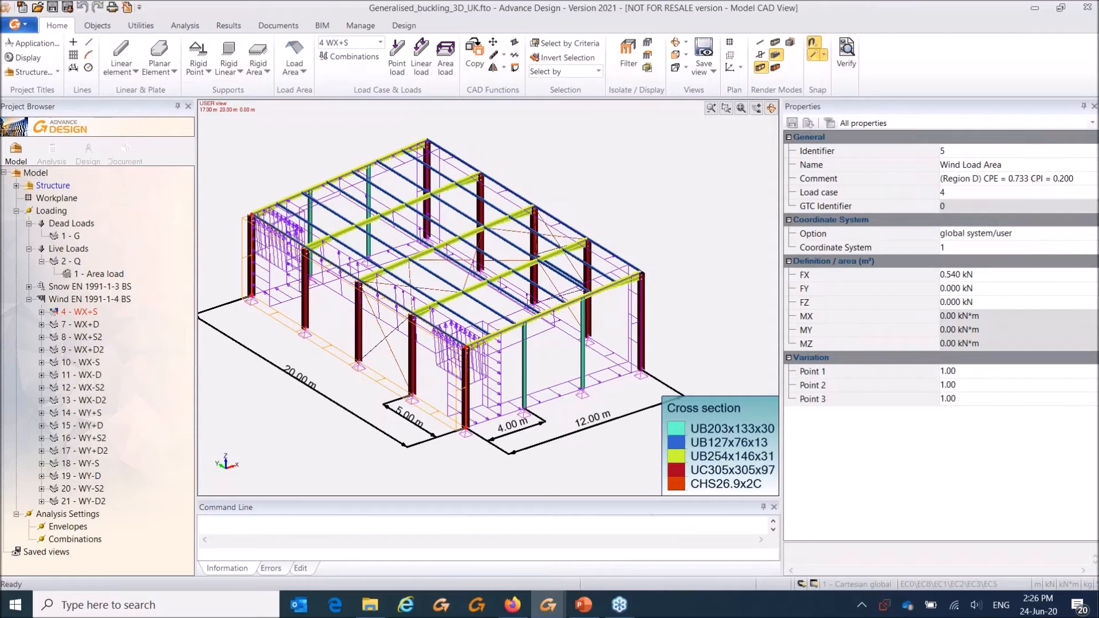
{"action": "left_click", "coordinate": [600, 384]}
{"action": "left_click", "coordinate": [600, 384]}
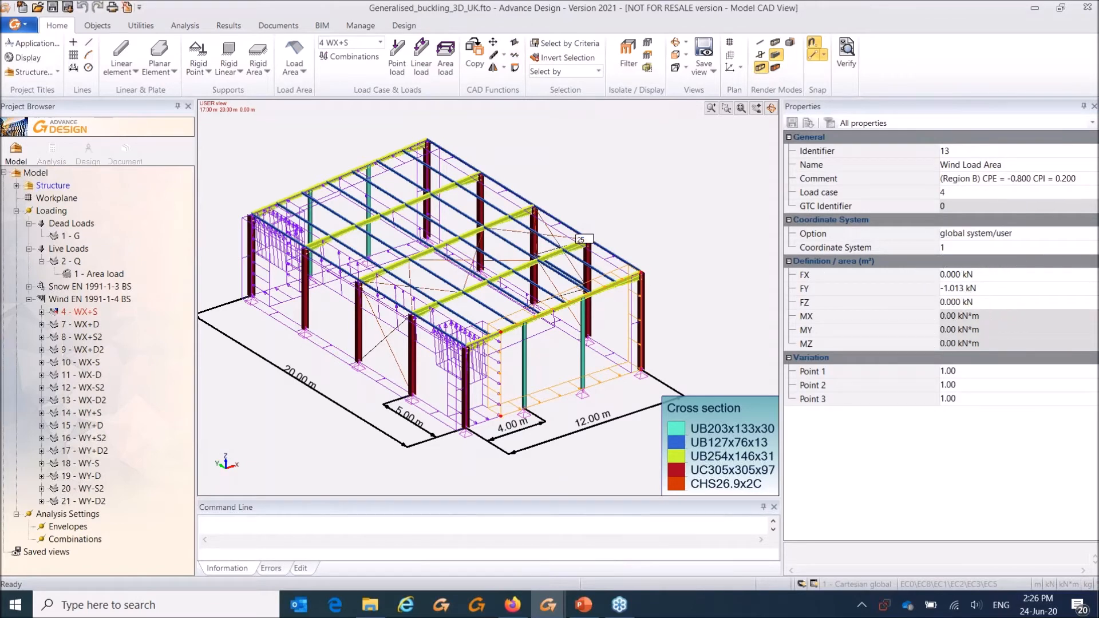
{"action": "right_click", "coordinate": [284, 153]}
{"action": "left_click", "coordinate": [309, 163]}
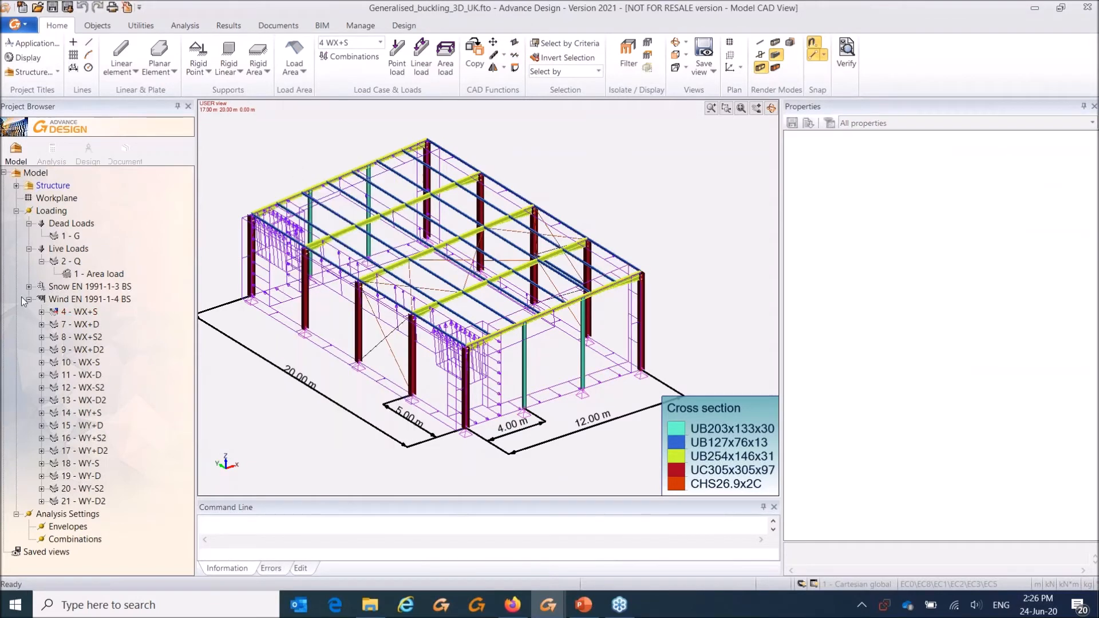
Step: Create an additional W load case in the Wind EN 1991-1-4 BS family and select it
{"action": "left_click", "coordinate": [67, 302]}
{"action": "right_click", "coordinate": [72, 299]}
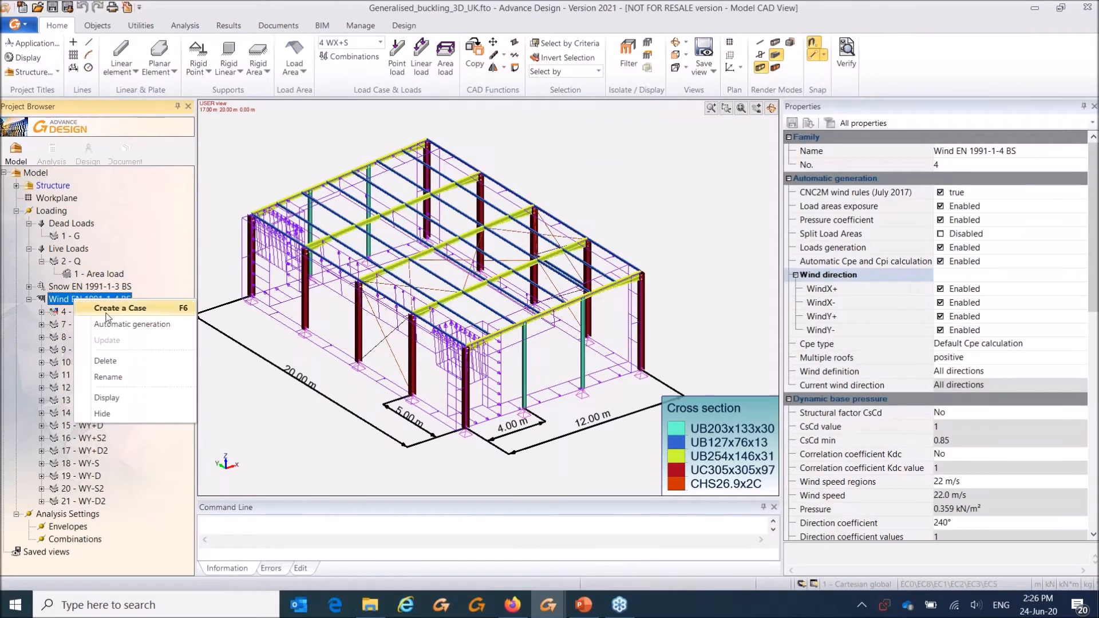
{"action": "left_click", "coordinate": [111, 314]}
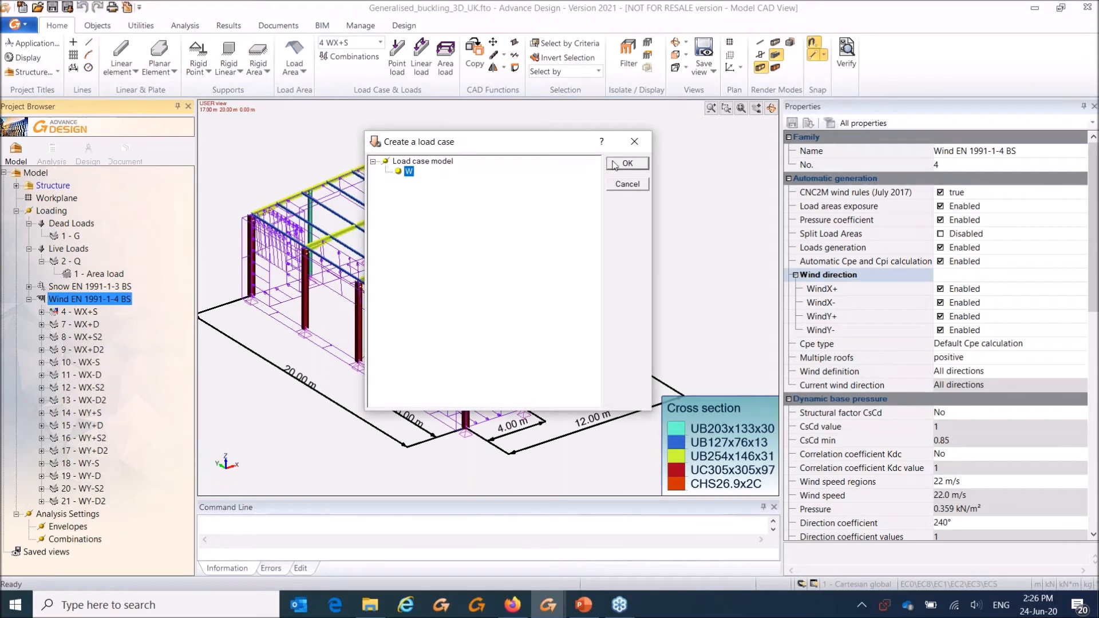
{"action": "left_click", "coordinate": [615, 165]}
{"action": "left_click", "coordinate": [82, 514]}
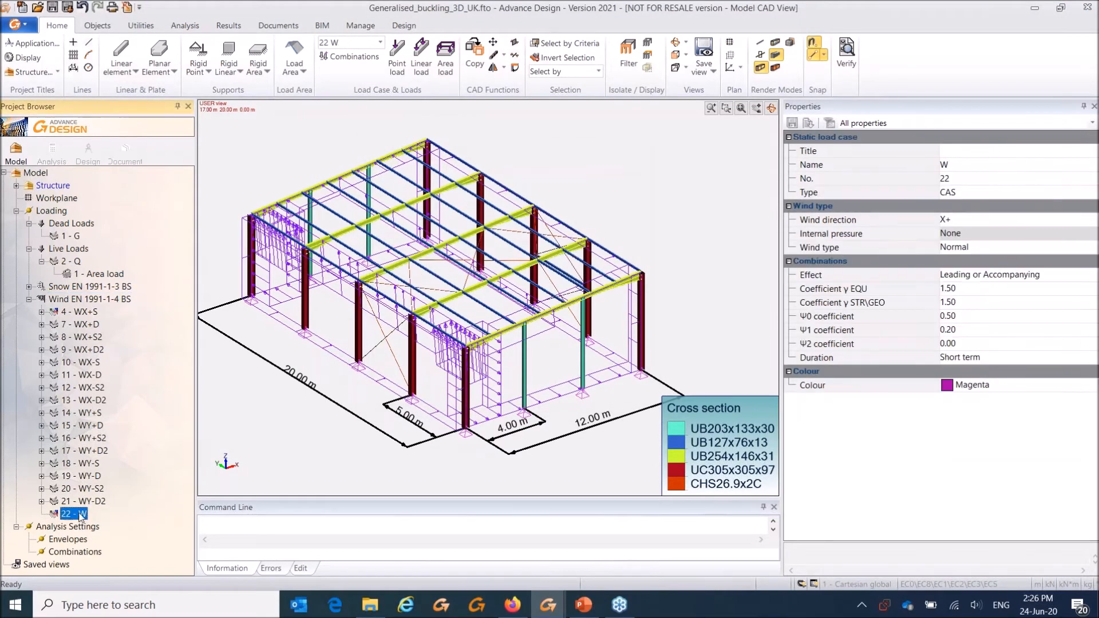
Step: Try to create an area load in the manually added 22 - W case
{"action": "right_click", "coordinate": [82, 514]}
{"action": "left_click", "coordinate": [127, 355]}
{"action": "left_click", "coordinate": [422, 171]}
{"action": "left_click", "coordinate": [426, 182]}
{"action": "left_click", "coordinate": [428, 192]}
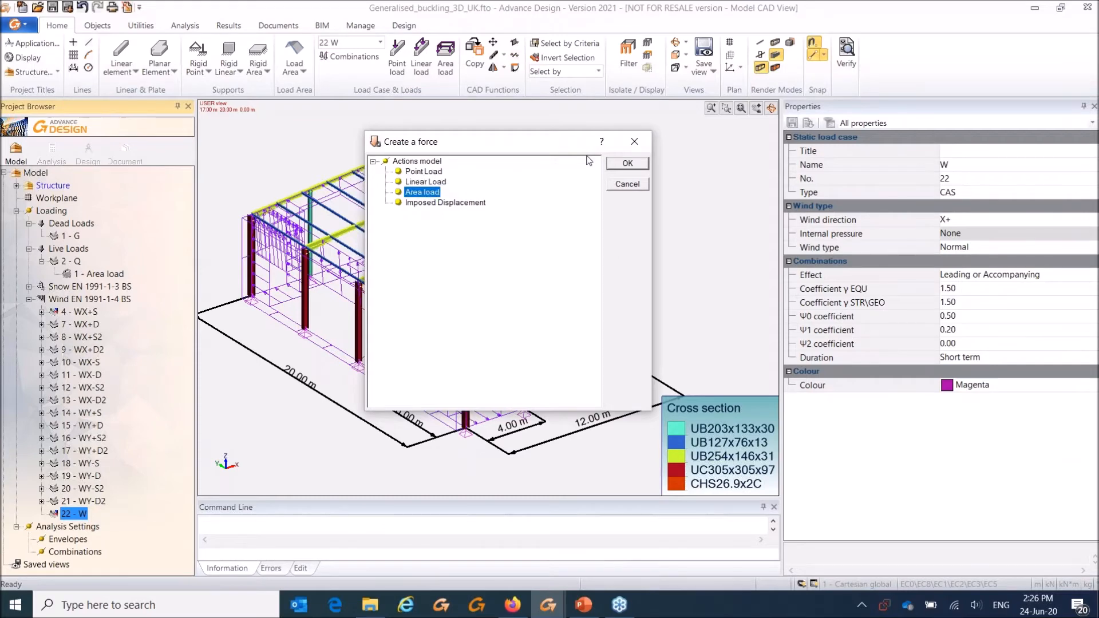
{"action": "left_click", "coordinate": [627, 163]}
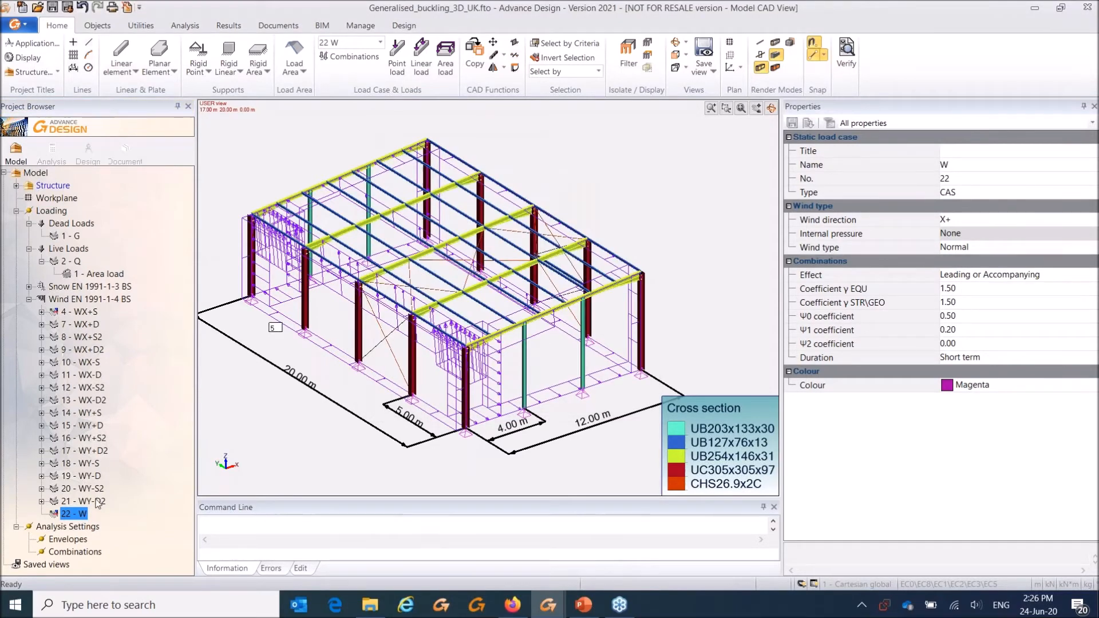
Step: Delete the manually added 22 - W load case
{"action": "left_click", "coordinate": [80, 502]}
{"action": "left_click", "coordinate": [75, 514]}
{"action": "key", "text": "Delete"}
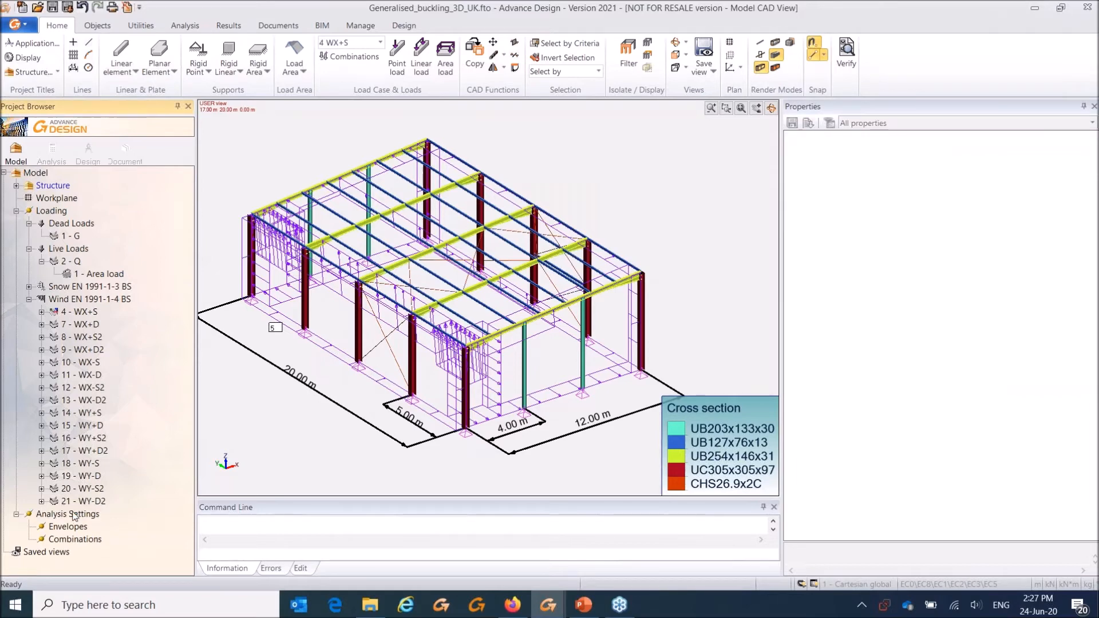
Step: Display the loads of the wind, snow, live and dead load families together and auto-scale them
{"action": "left_click", "coordinate": [75, 302]}
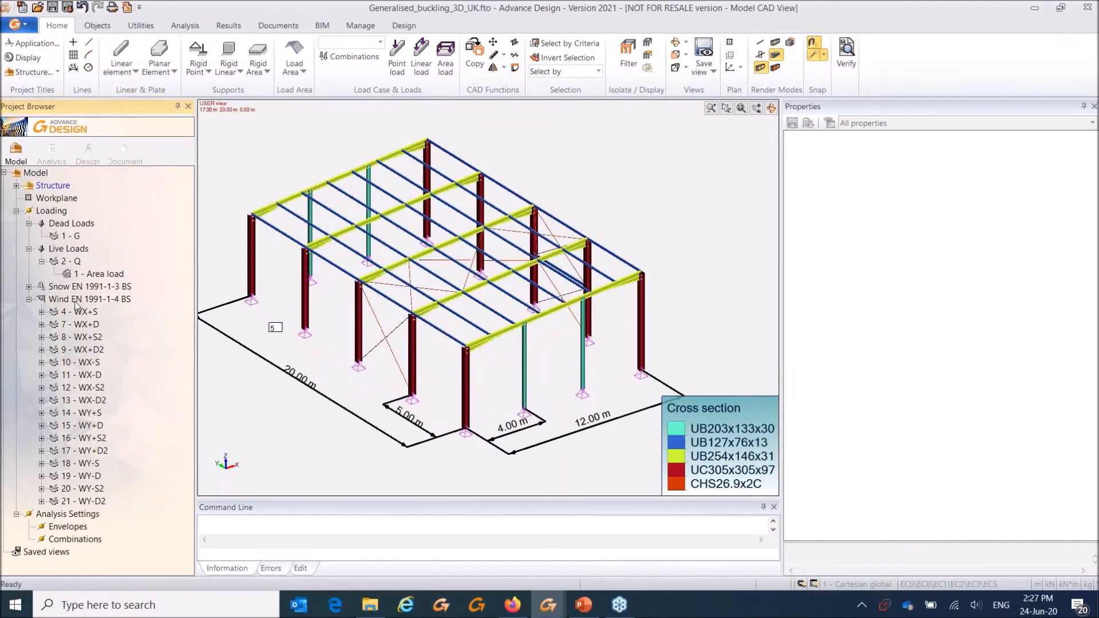
{"action": "left_click", "coordinate": [76, 300]}
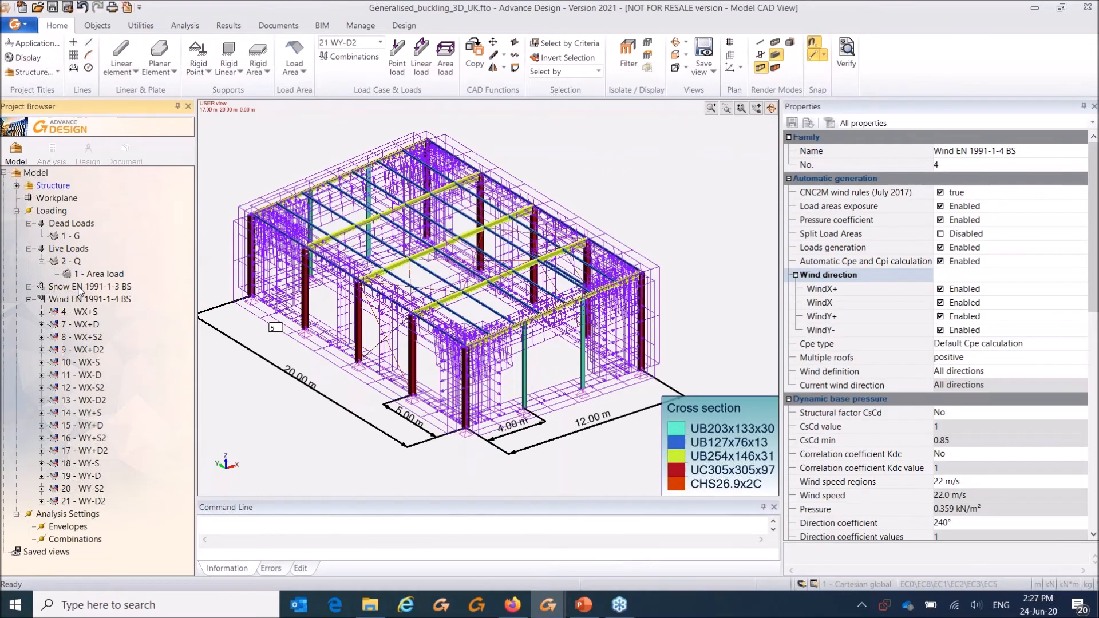
{"action": "left_click", "coordinate": [80, 286]}
{"action": "left_click", "coordinate": [69, 250]}
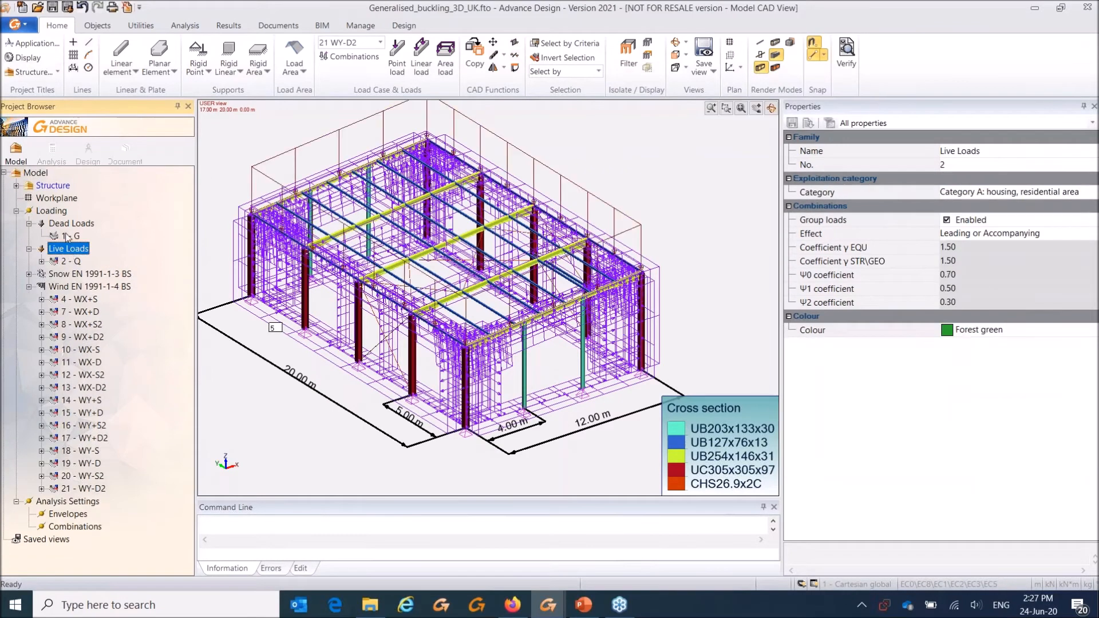
{"action": "left_click", "coordinate": [70, 224]}
{"action": "right_click", "coordinate": [244, 138]}
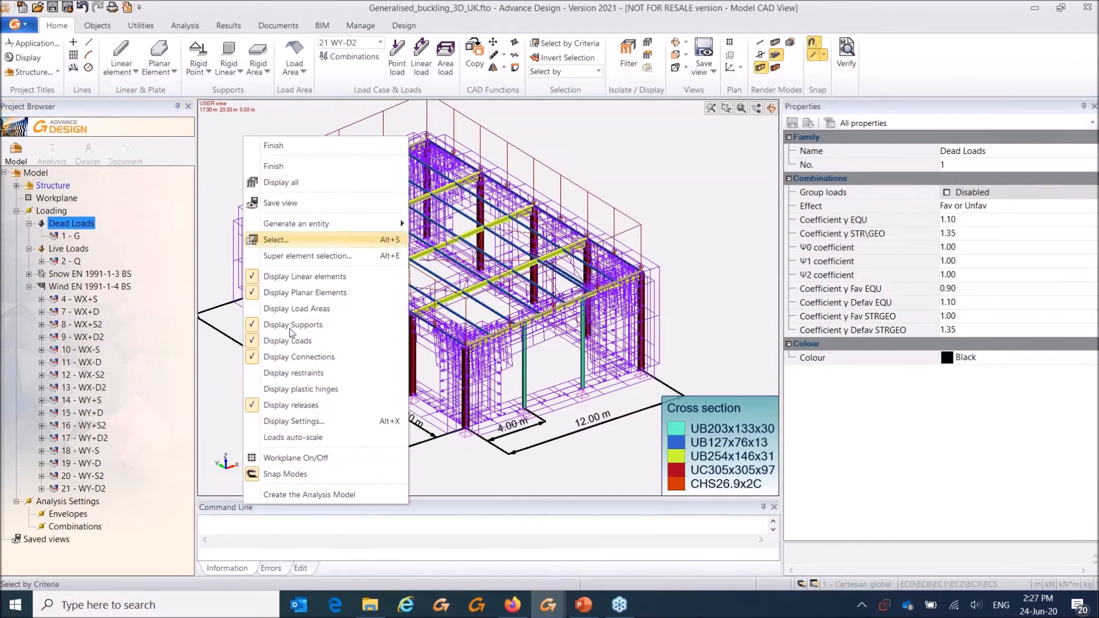
{"action": "left_click", "coordinate": [305, 438]}
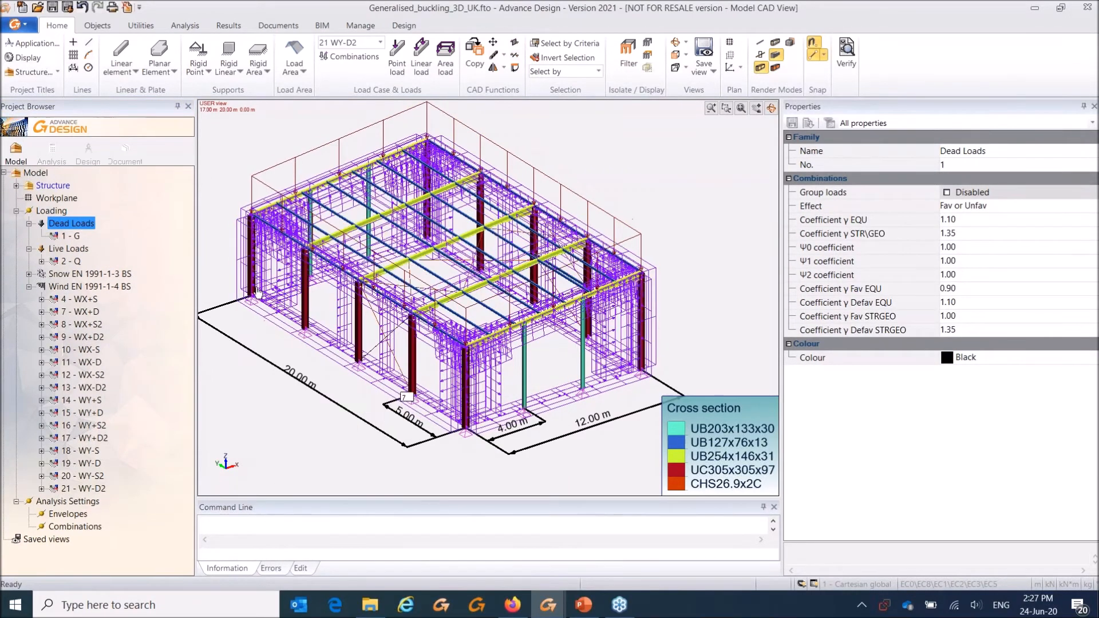
Step: Generate the simplified load combinations with snow as predominant action, update the load case codes and review the combination list
{"action": "double_click", "coordinate": [75, 527]}
{"action": "left_click", "coordinate": [744, 456]}
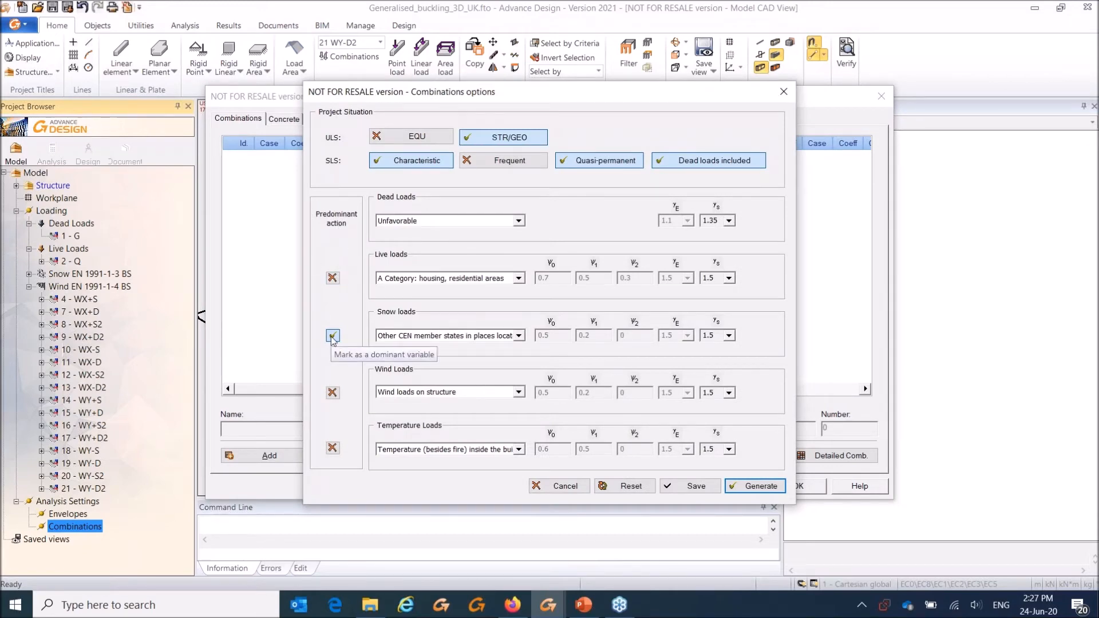
{"action": "left_click", "coordinate": [332, 336]}
{"action": "left_click", "coordinate": [746, 487]}
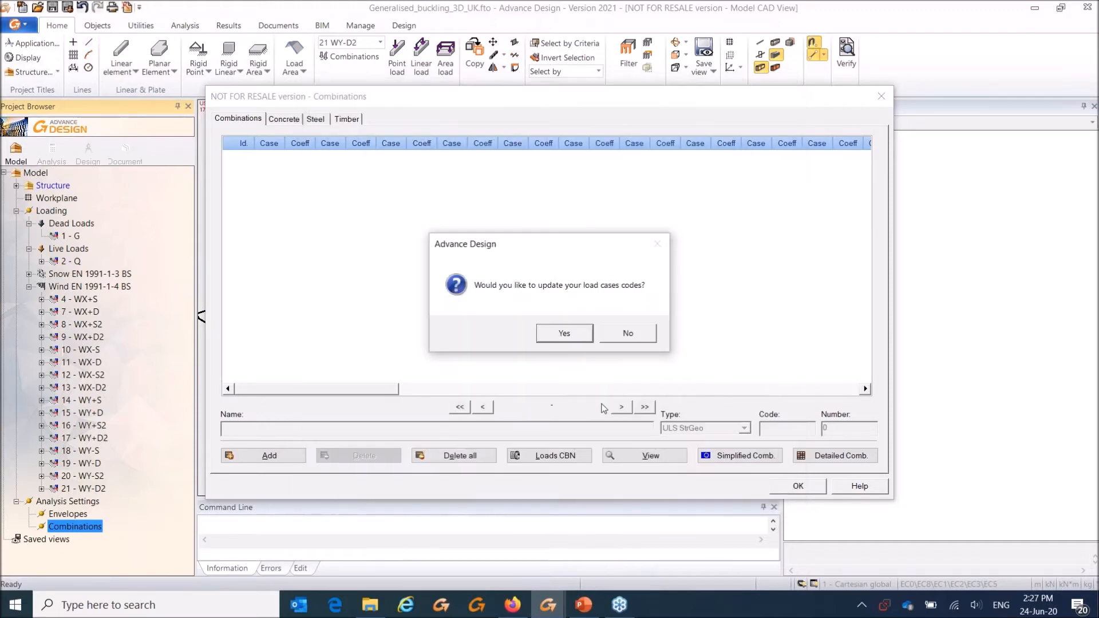
{"action": "left_click", "coordinate": [571, 336]}
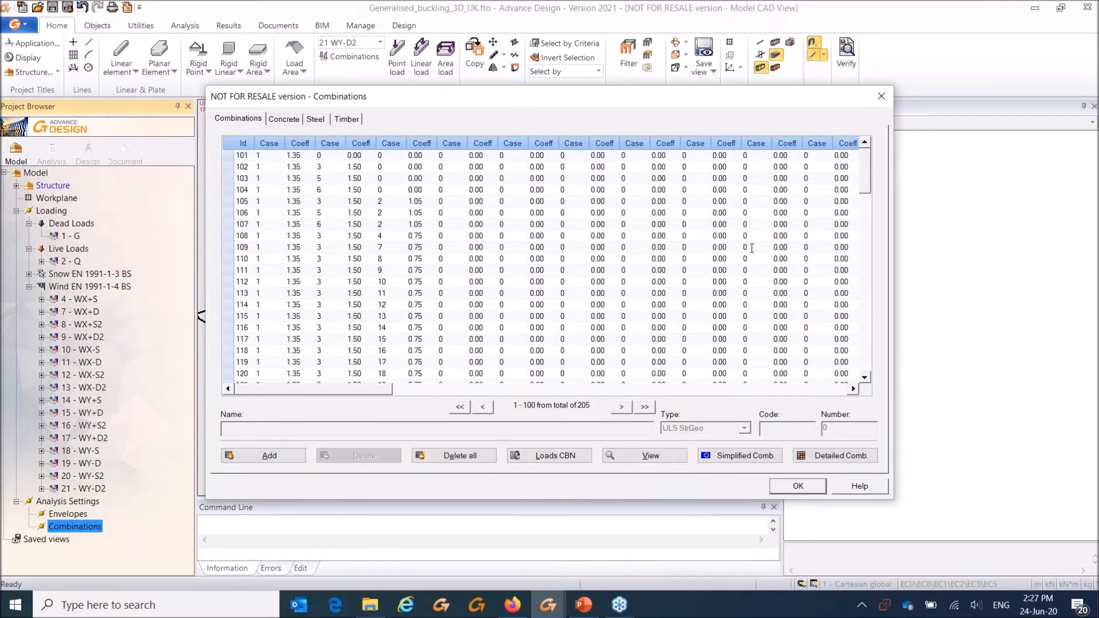
{"action": "left_click_drag", "start_coordinate": [865, 172], "coordinate": [873, 366]}
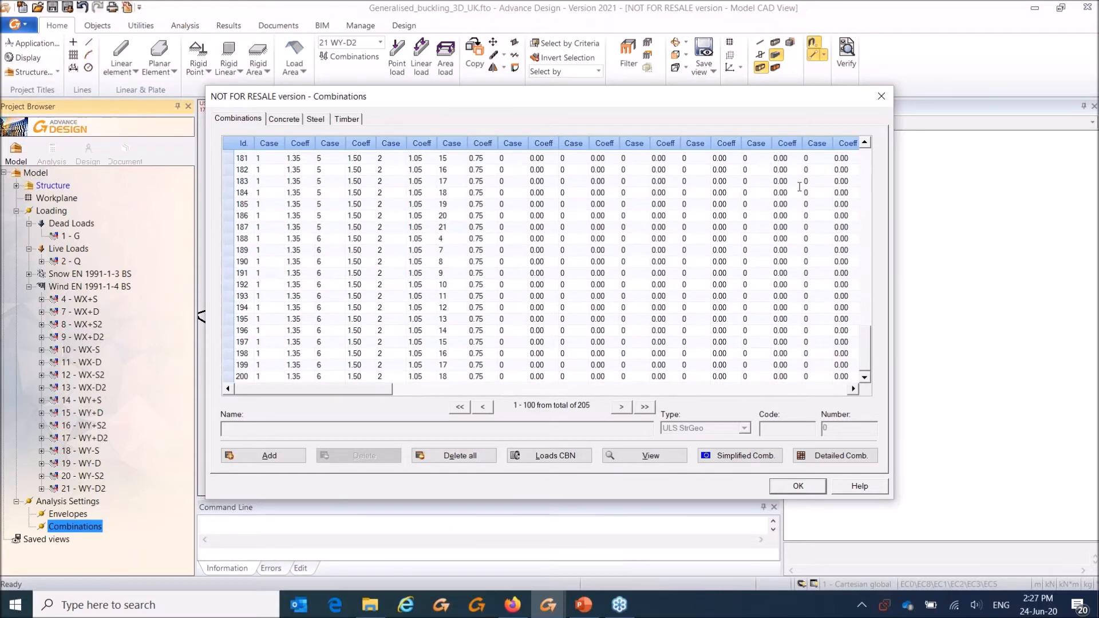
{"action": "left_click", "coordinate": [881, 96]}
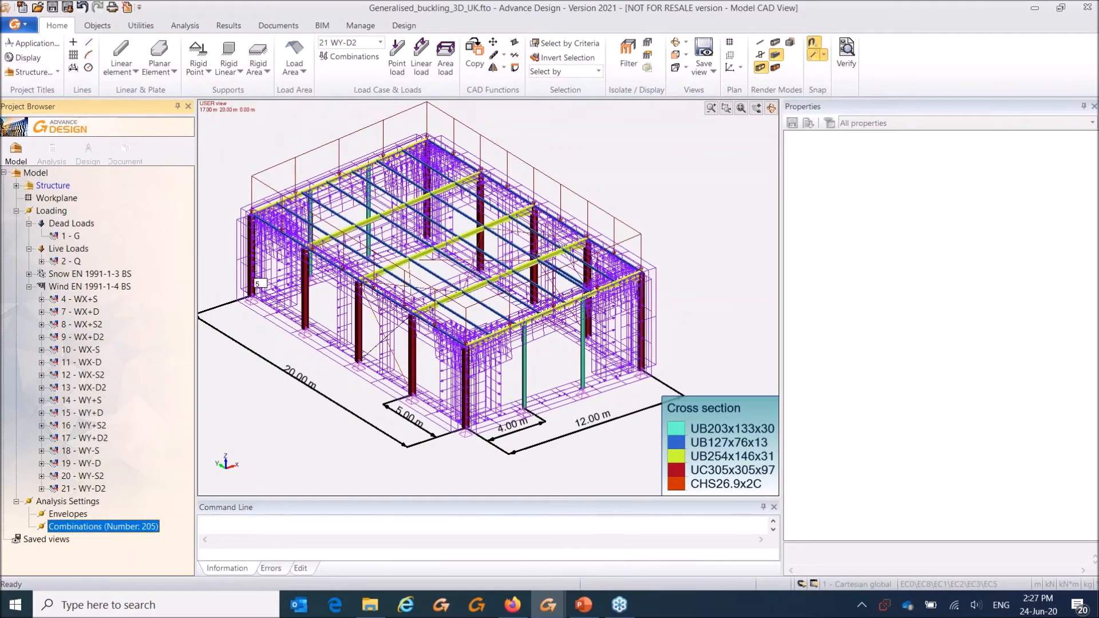
Step: Narrow the property list and open the steel design settings
{"action": "left_click_drag", "start_coordinate": [785, 271], "coordinate": [845, 270]}
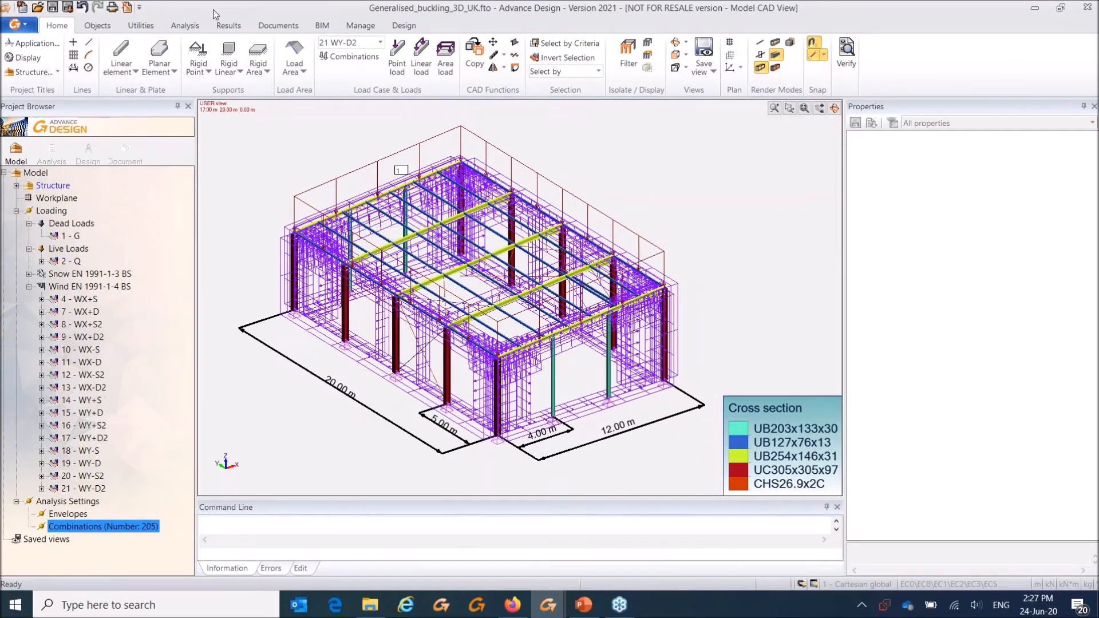
{"action": "left_click", "coordinate": [183, 26]}
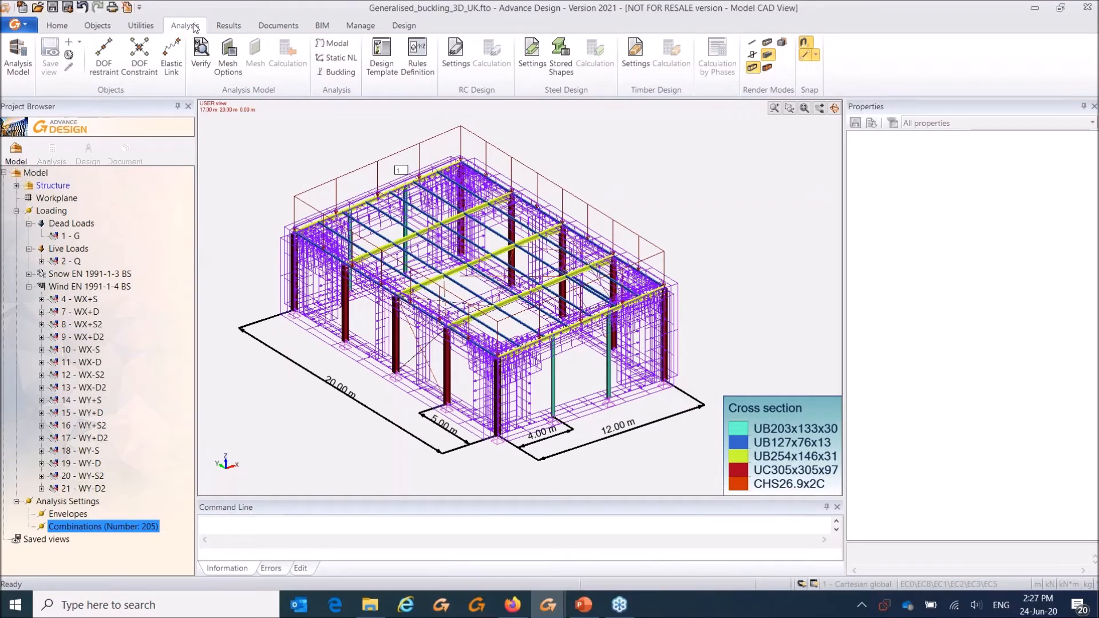
{"action": "left_click", "coordinate": [531, 54]}
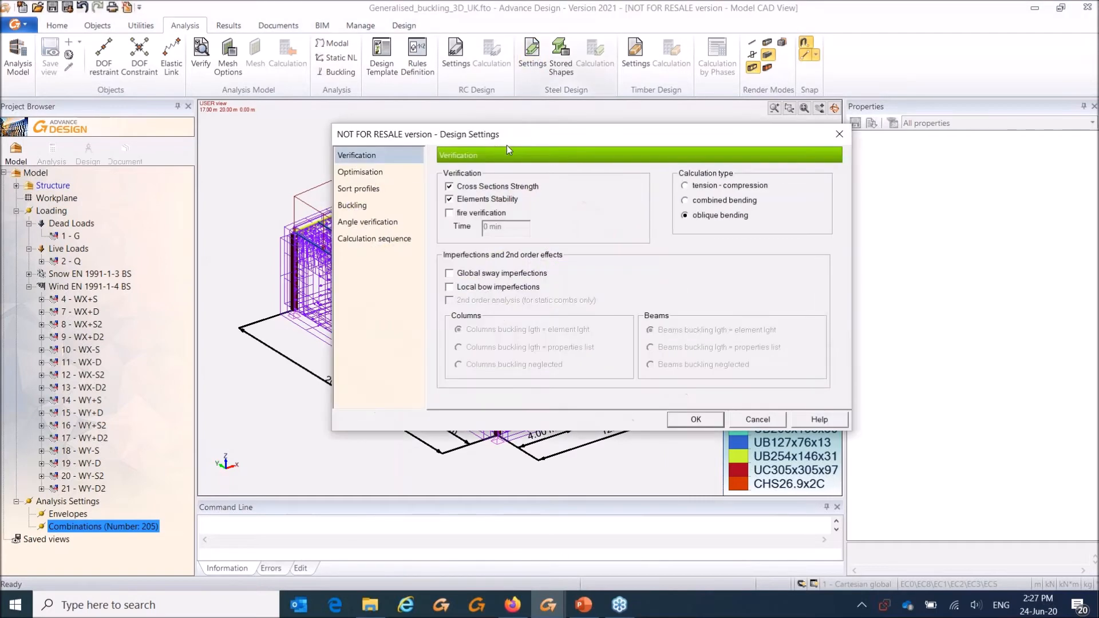
Step: Review the steel verification, optimisation and profile sorting settings, and disable intersection detection along super elements for automatic buckling lengths
{"action": "left_click_drag", "start_coordinate": [517, 137], "coordinate": [485, 109]}
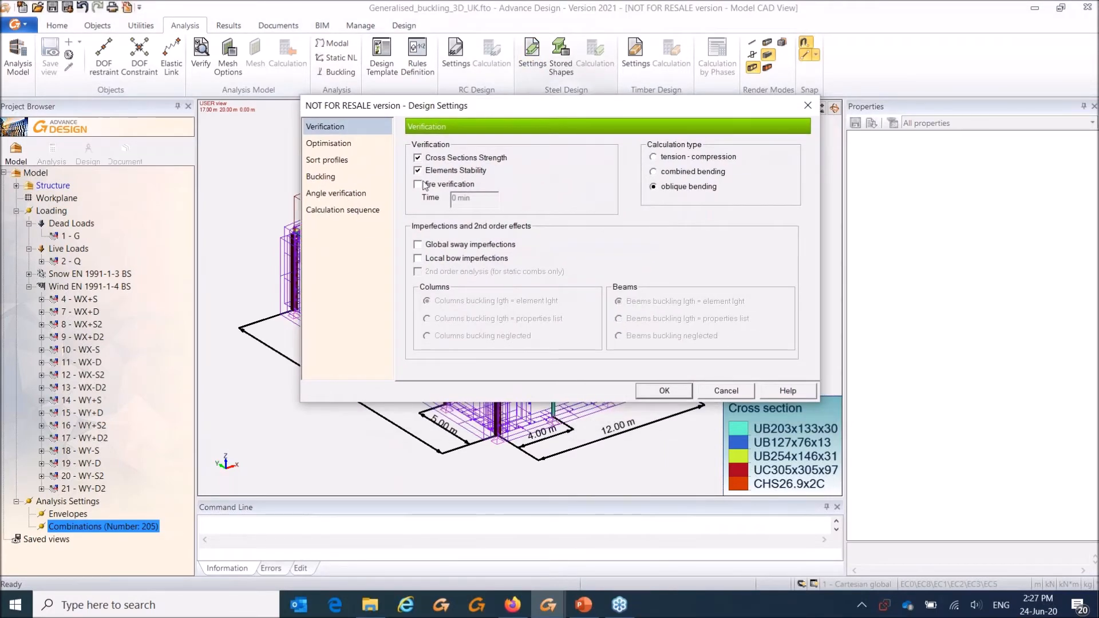
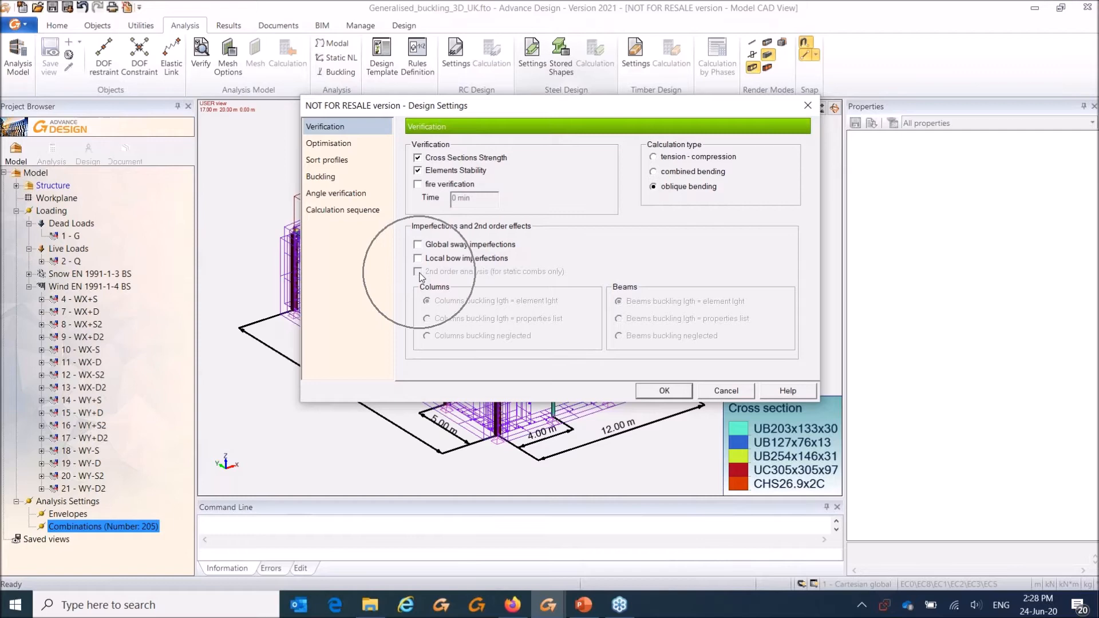
{"action": "left_click", "coordinate": [361, 146]}
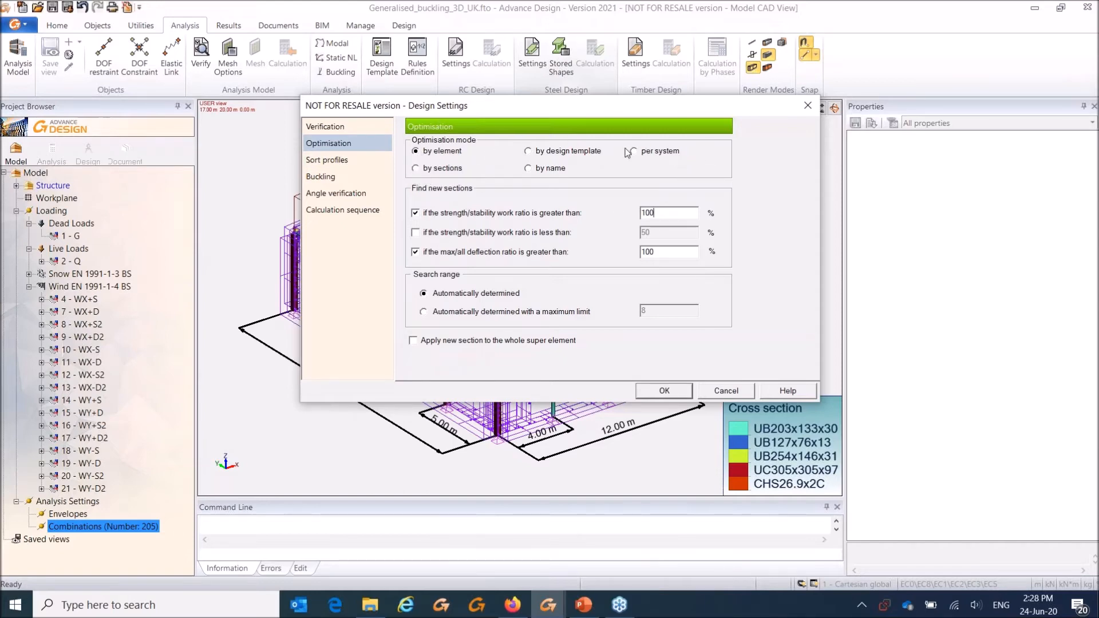
{"action": "left_click", "coordinate": [349, 159]}
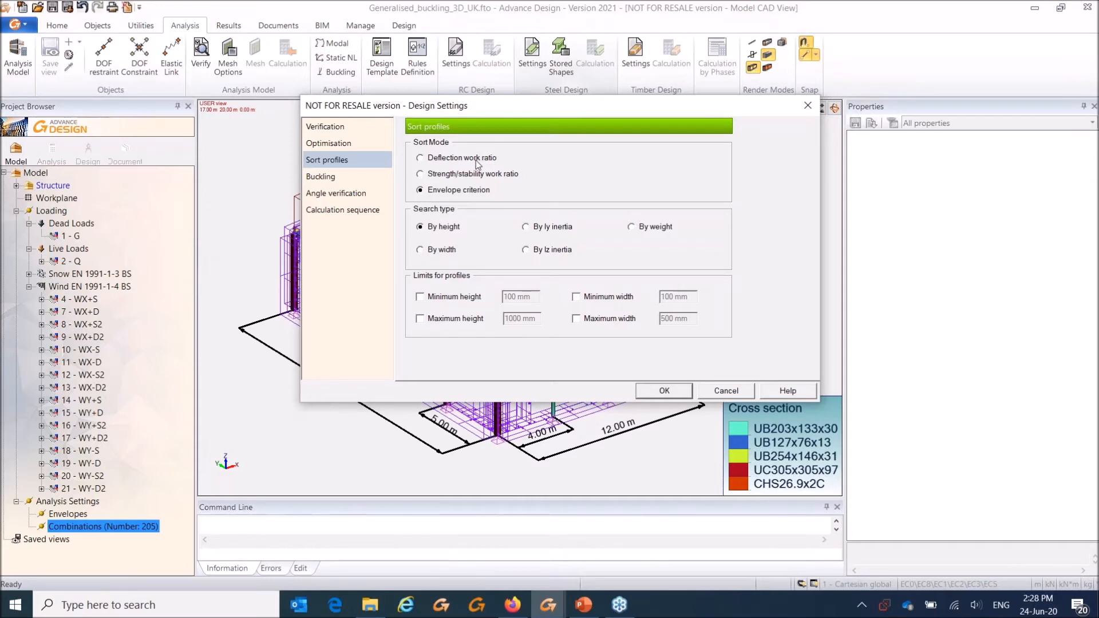
{"action": "left_click", "coordinate": [360, 176]}
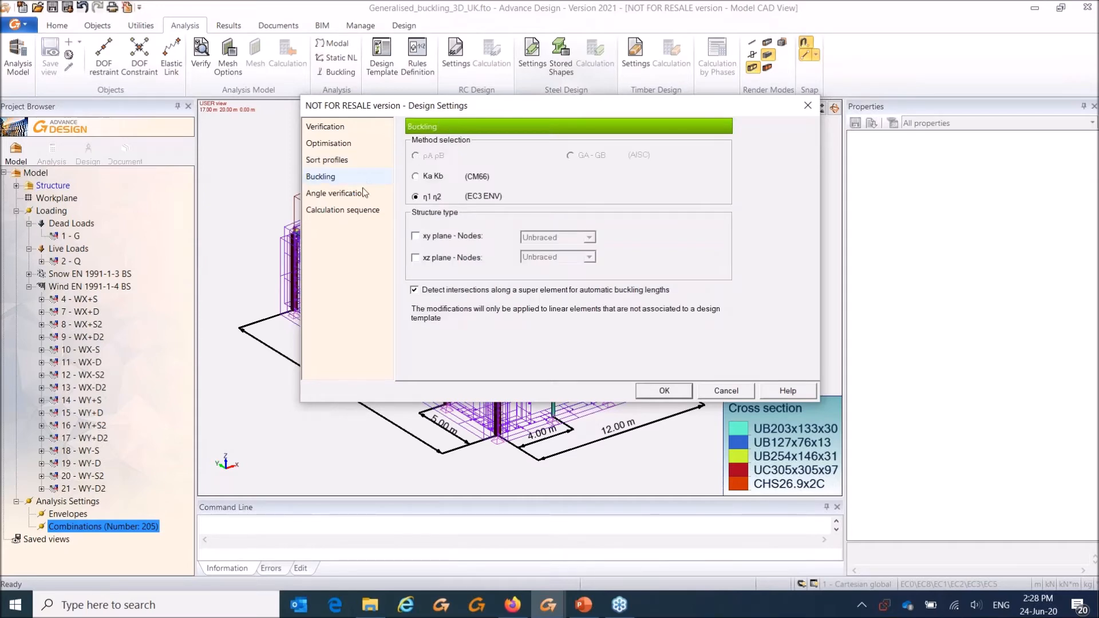
{"action": "left_click", "coordinate": [414, 291]}
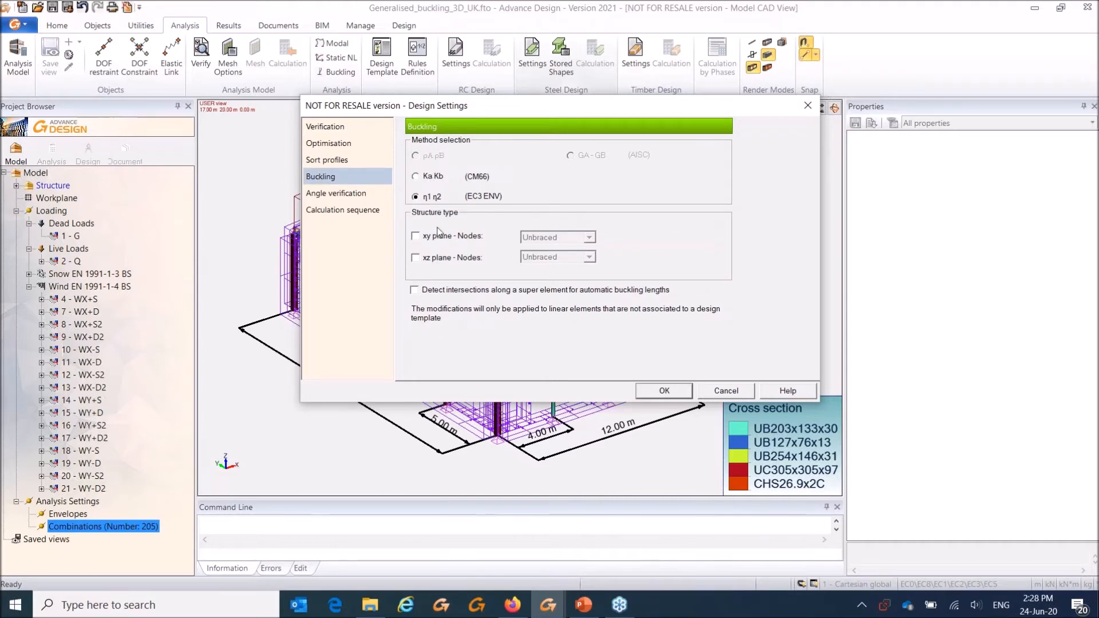
Step: Review the angle verification and calculation sequence settings, and accept the steel design settings
{"action": "left_click", "coordinate": [358, 194]}
{"action": "left_click", "coordinate": [357, 211]}
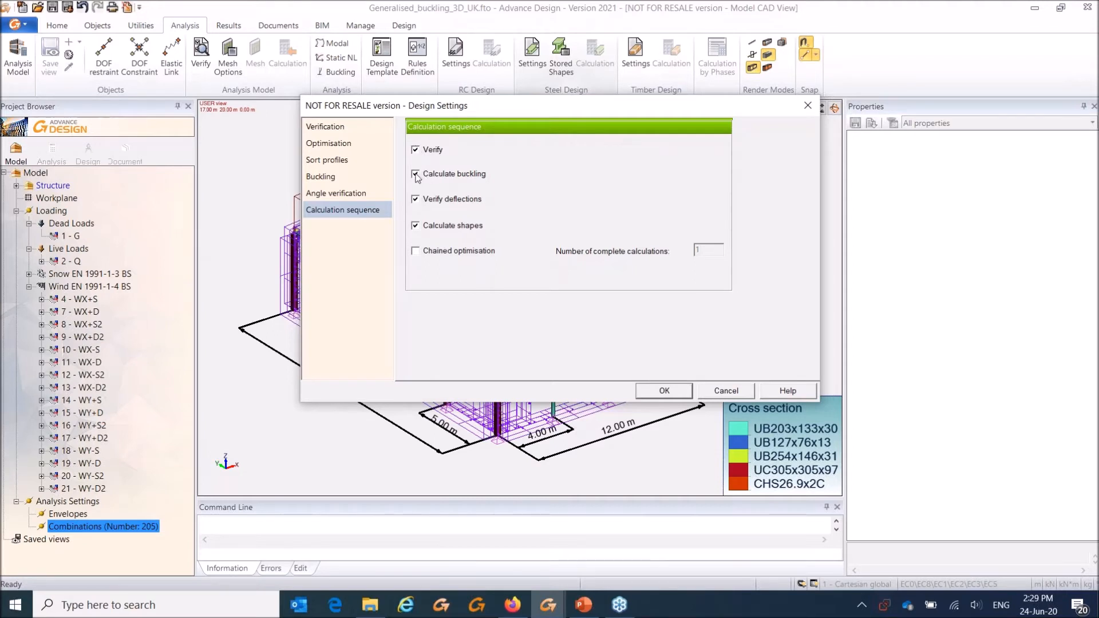
{"action": "key", "text": "ctrl"}
{"action": "key", "text": "ctrl"}
{"action": "left_click", "coordinate": [681, 391]}
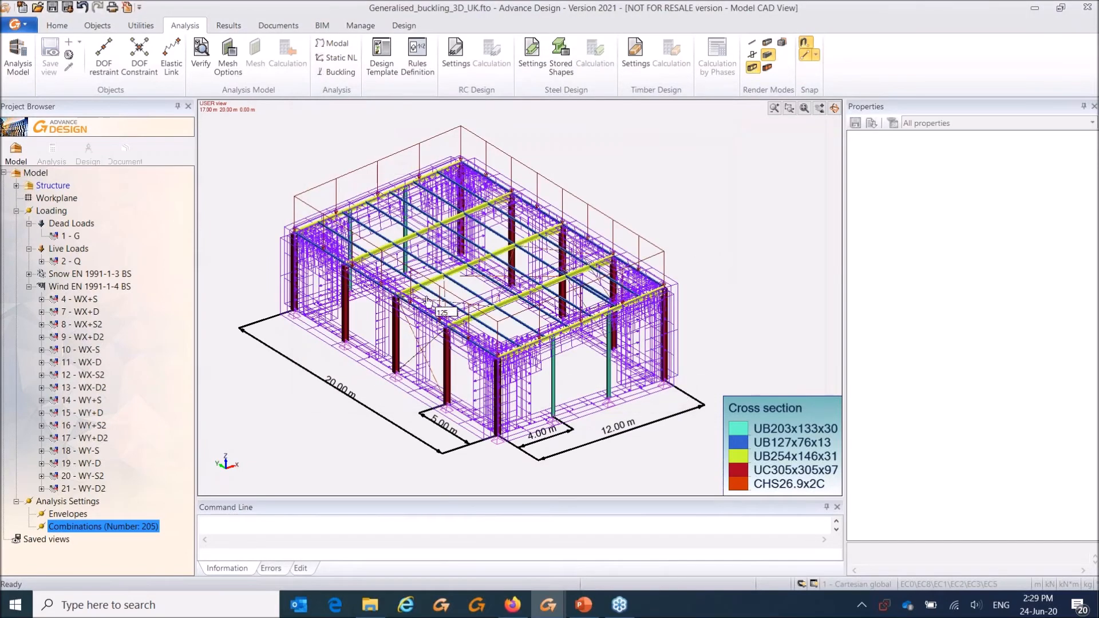
Step: Hide the loads in the model view and select the UC305x305x97 column at the front corner
{"action": "right_click", "coordinate": [302, 161]}
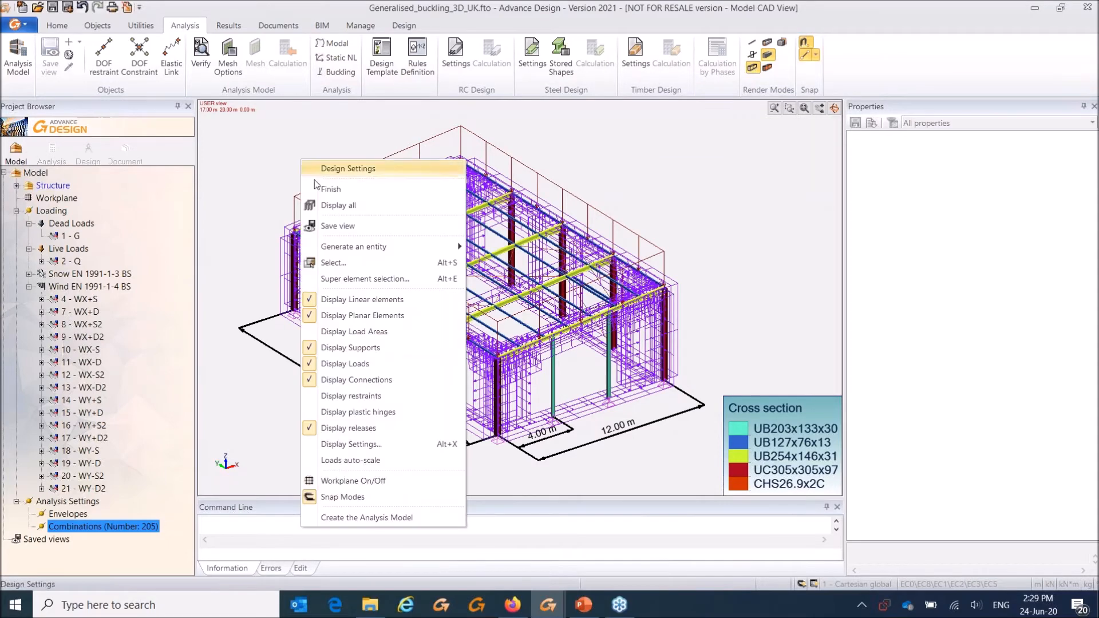
{"action": "left_click", "coordinate": [366, 364]}
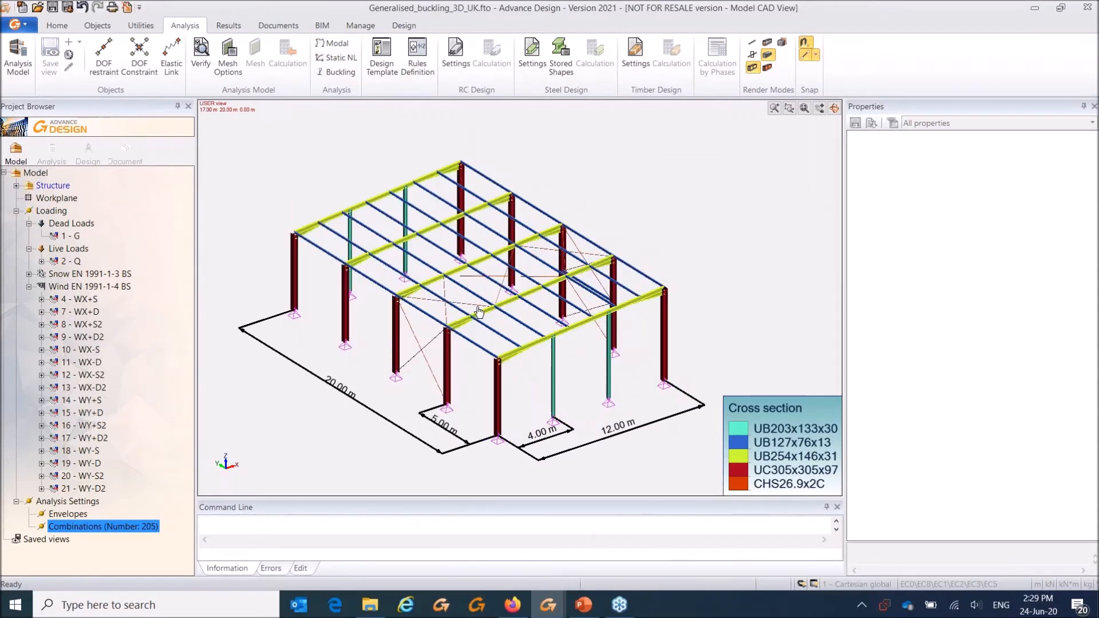
{"action": "scroll", "coordinate": [470, 269], "scroll_direction": "up", "scroll_amount": 4}
{"action": "scroll", "coordinate": [419, 260], "scroll_direction": "up", "scroll_amount": 3}
{"action": "scroll", "coordinate": [419, 259], "scroll_direction": "up", "scroll_amount": 1}
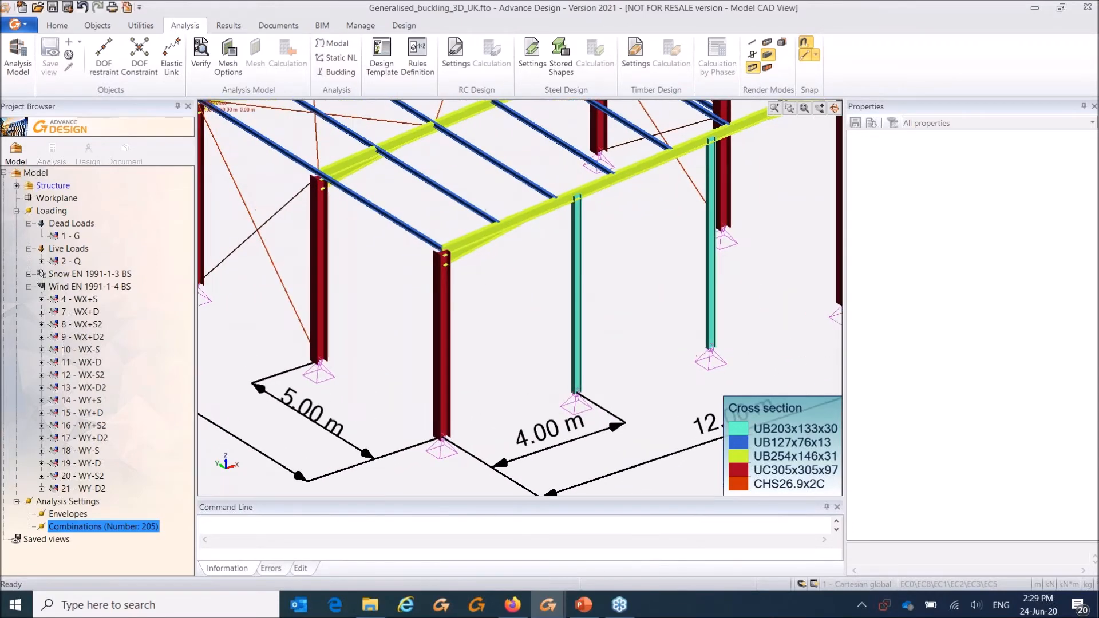
{"action": "middle_click_drag", "start_coordinate": [500, 272], "coordinate": [476, 257]}
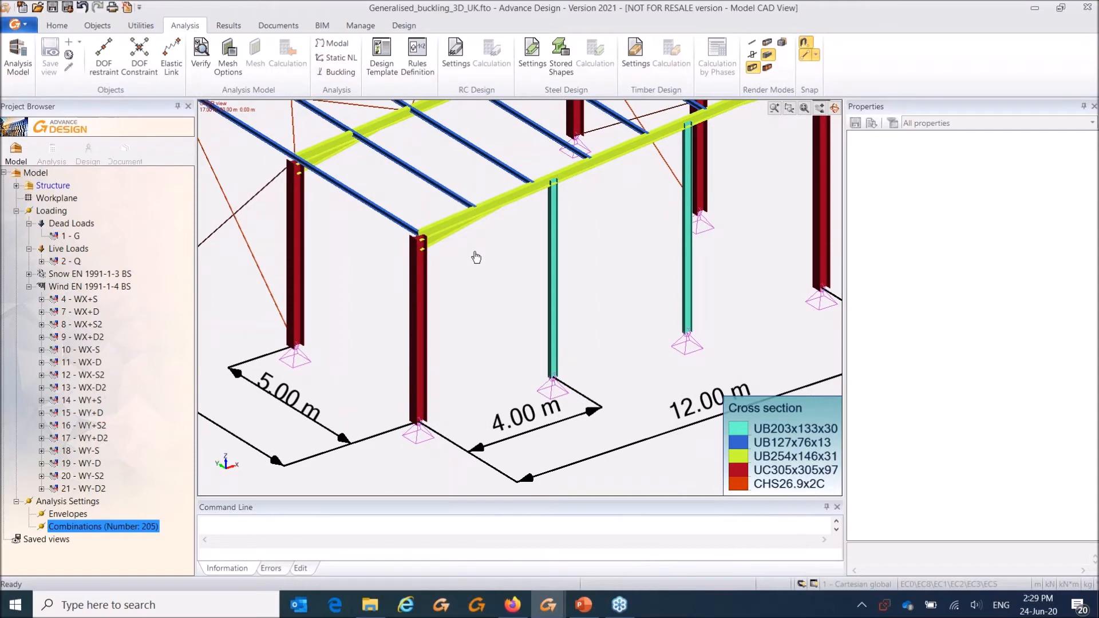
{"action": "left_click", "coordinate": [423, 305]}
Step: Examine the corner column's steelwork design properties, including the available cross section class options, keeping auto class
{"action": "left_click_drag", "start_coordinate": [849, 309], "coordinate": [774, 312]}
{"action": "scroll", "coordinate": [881, 325], "scroll_direction": "down", "scroll_amount": 4}
{"action": "scroll", "coordinate": [882, 325], "scroll_direction": "down", "scroll_amount": 9}
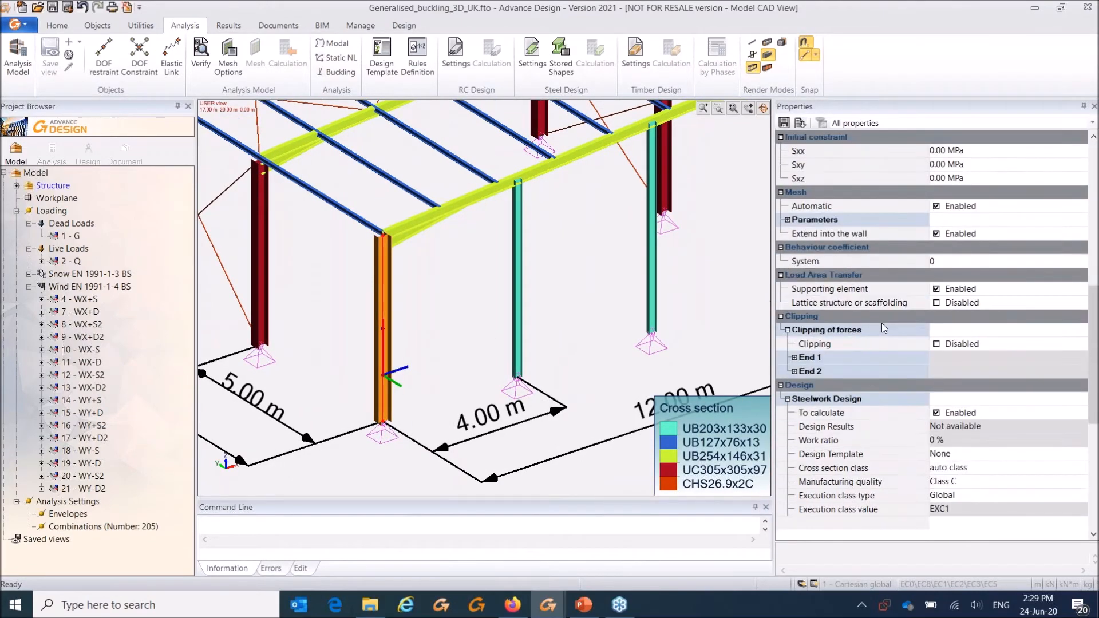
{"action": "key", "text": "ctrl"}
{"action": "key", "text": "ctrl"}
{"action": "key", "text": "ctrl"}
{"action": "key", "text": "ctrl"}
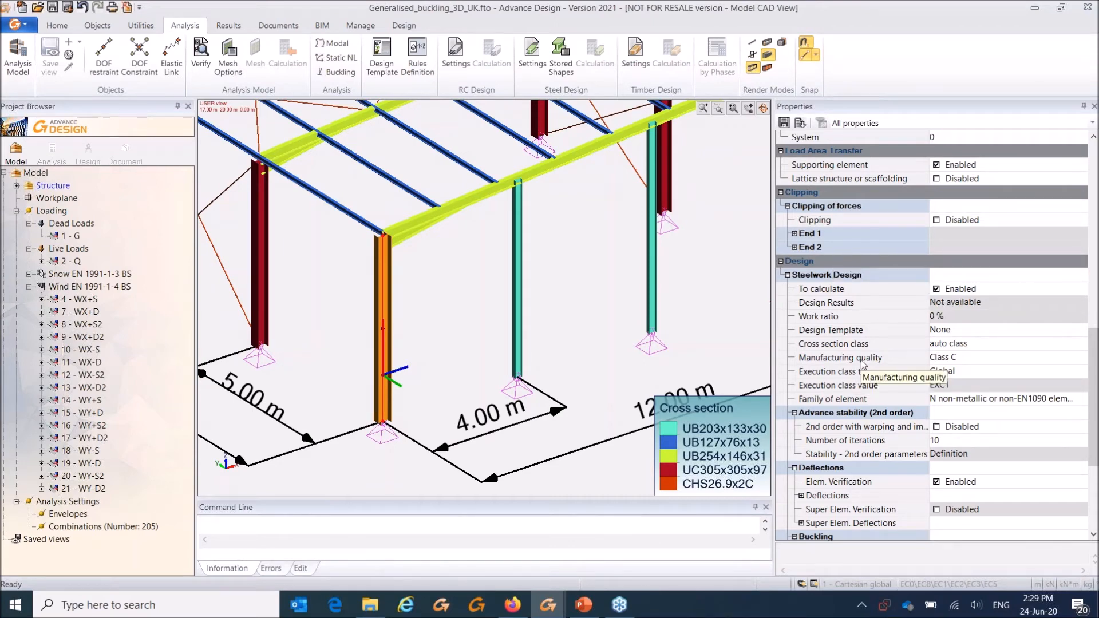
{"action": "scroll", "coordinate": [985, 352], "scroll_direction": "down", "scroll_amount": 1}
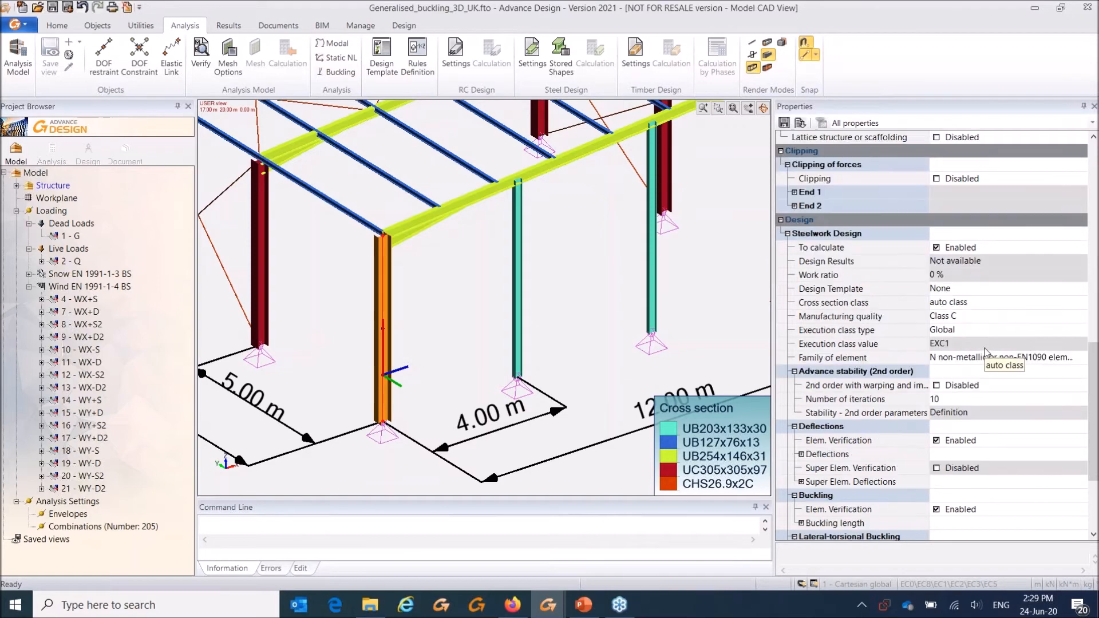
{"action": "left_click", "coordinate": [999, 308]}
{"action": "left_click", "coordinate": [991, 308]}
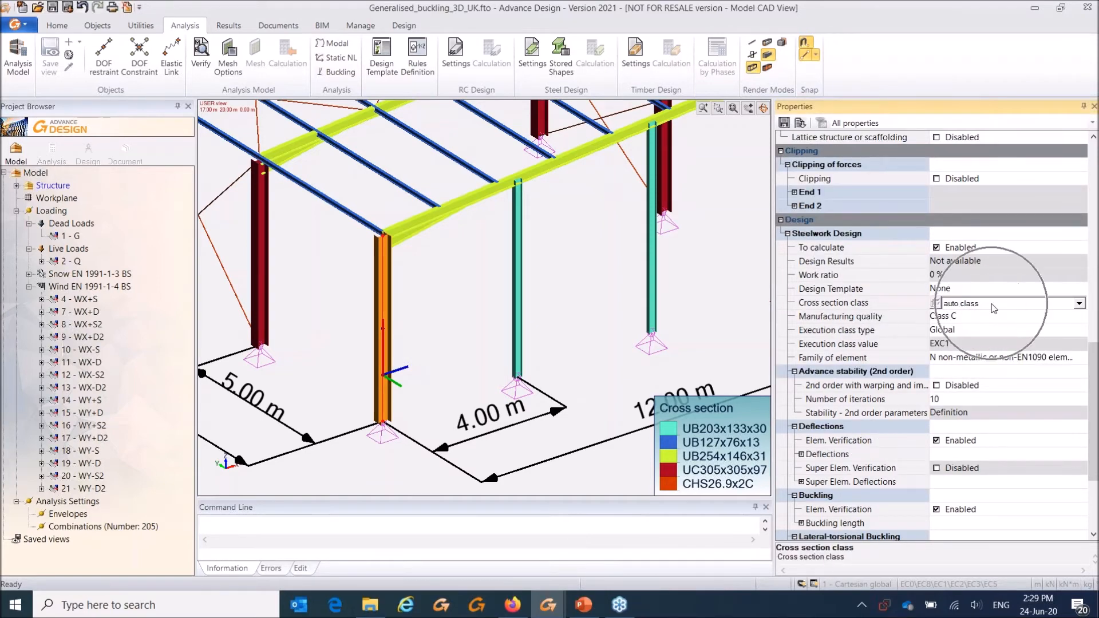
{"action": "left_click", "coordinate": [1079, 304]}
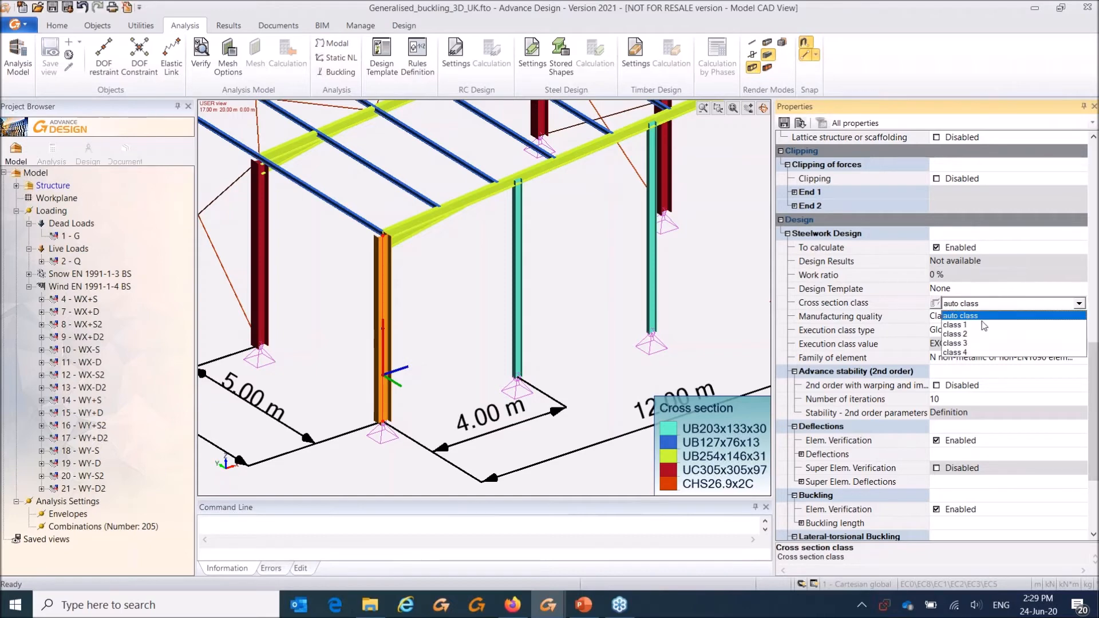
{"action": "left_click", "coordinate": [1097, 289]}
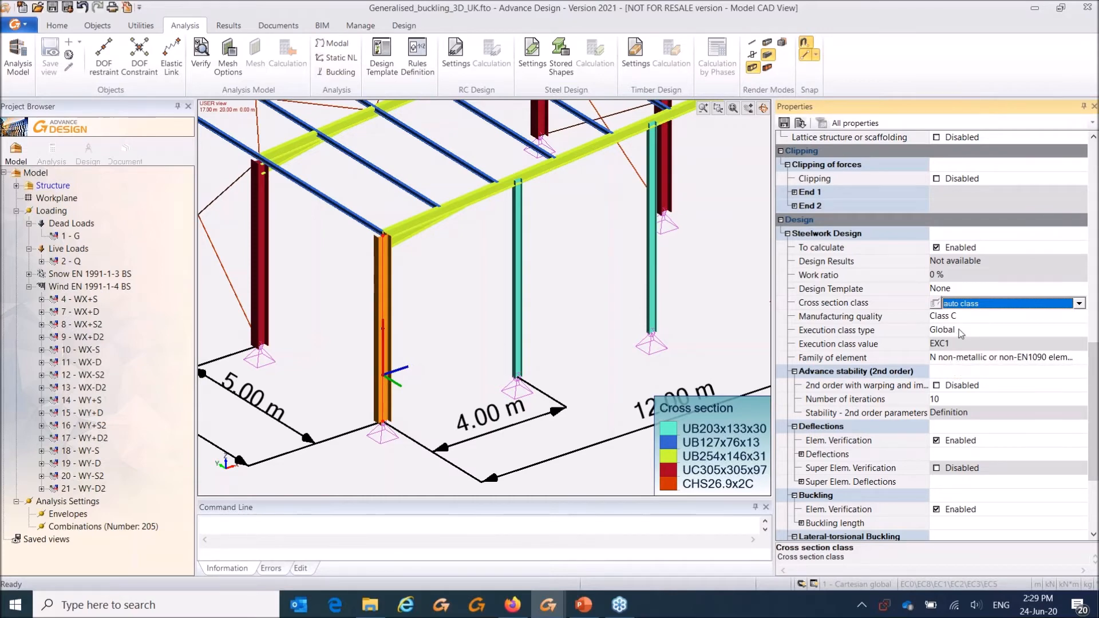
Step: Examine the column's deflection, buckling length, lateral-torsional buckling and EC3 imperfection settings, and deselect the column
{"action": "scroll", "coordinate": [961, 360], "scroll_direction": "down", "scroll_amount": 2}
{"action": "scroll", "coordinate": [961, 360], "scroll_direction": "down", "scroll_amount": 1}
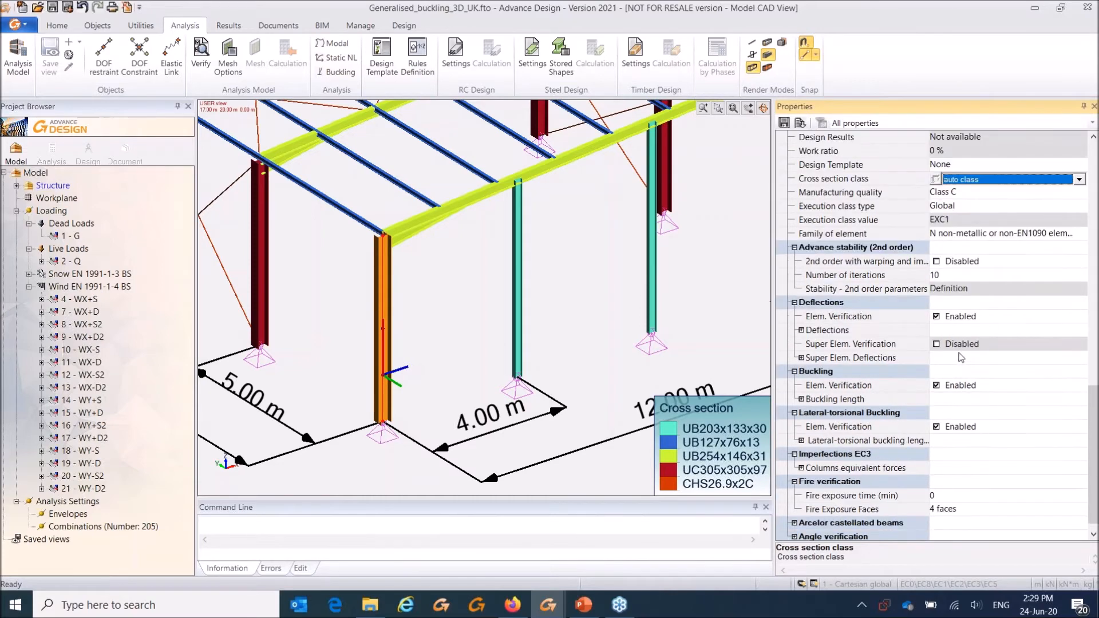
{"action": "left_click_drag", "start_coordinate": [773, 313], "coordinate": [742, 313]}
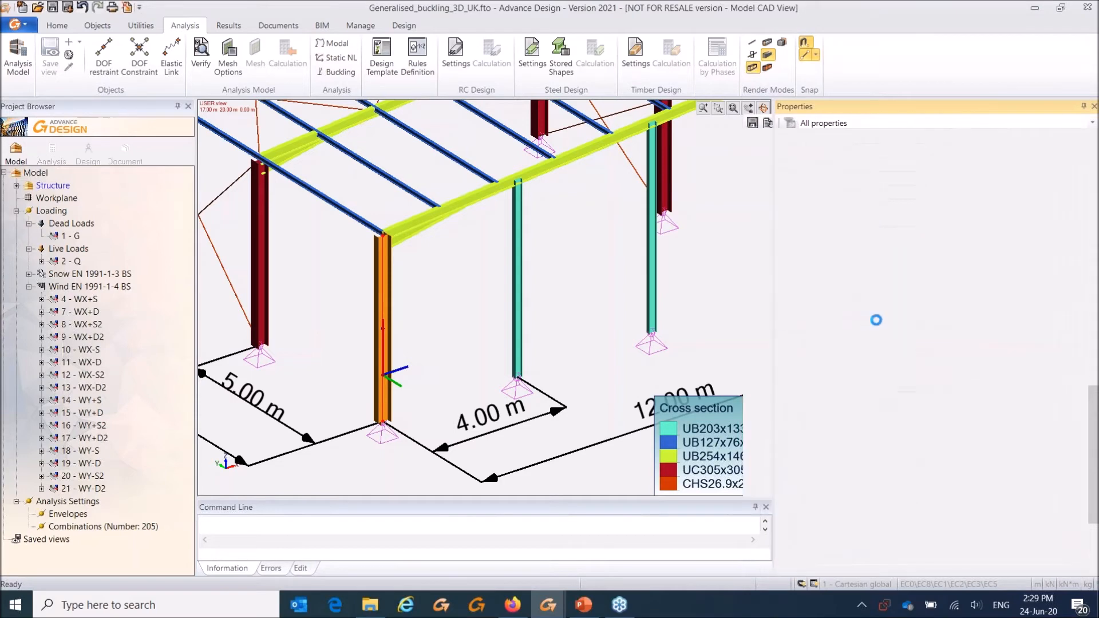
{"action": "left_click", "coordinate": [769, 330]}
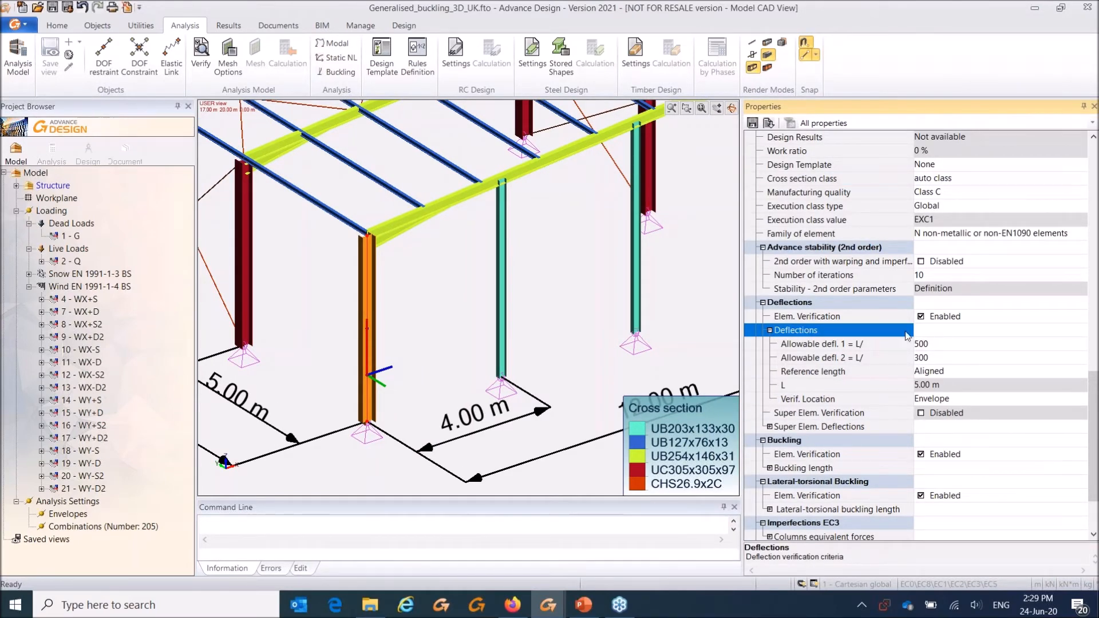
{"action": "scroll", "coordinate": [987, 345], "scroll_direction": "down", "scroll_amount": 2}
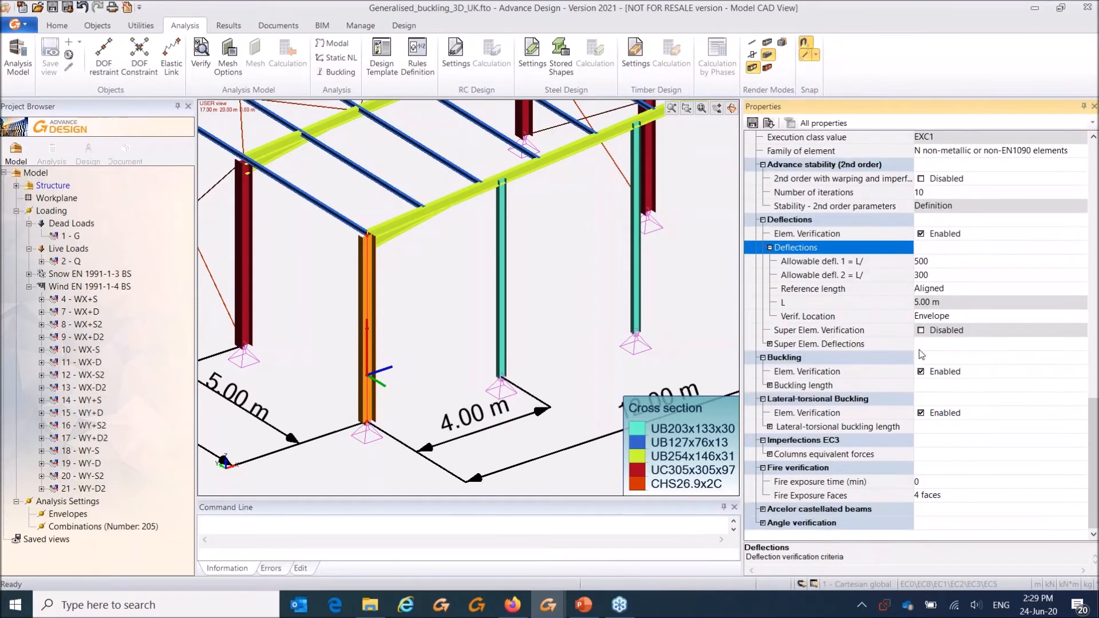
{"action": "left_click", "coordinate": [770, 385]}
{"action": "scroll", "coordinate": [923, 393], "scroll_direction": "down", "scroll_amount": 1}
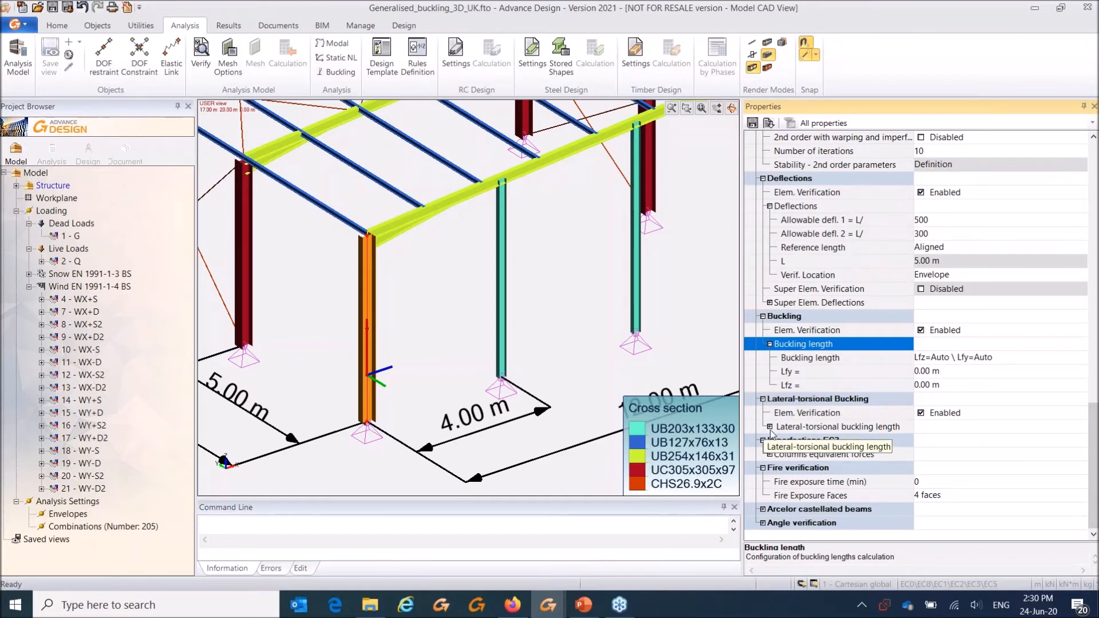
{"action": "left_click", "coordinate": [777, 429]}
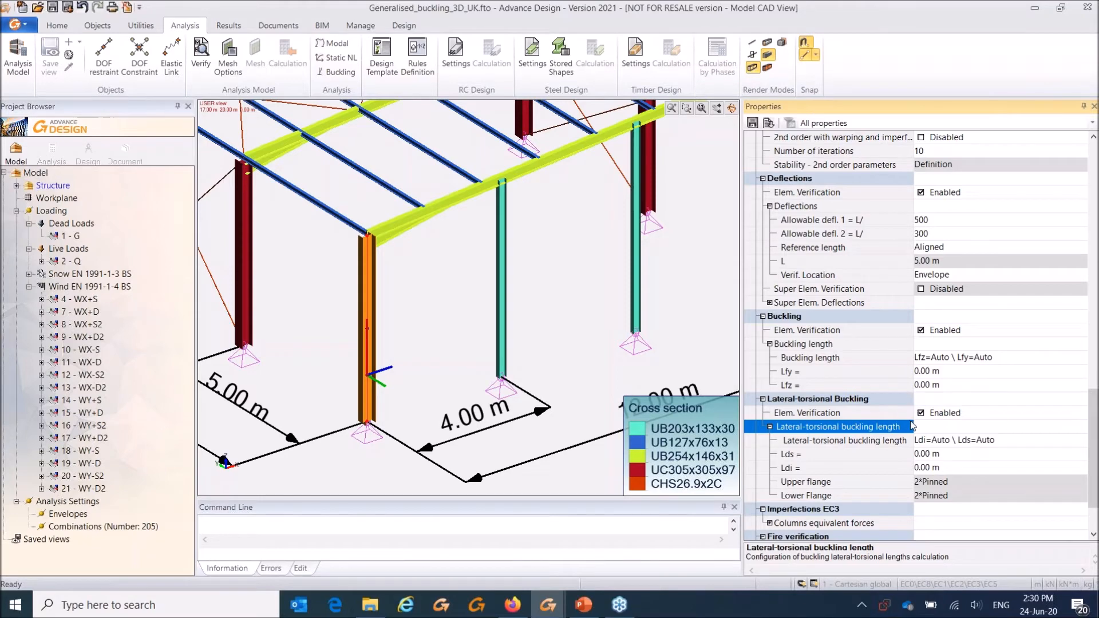
{"action": "scroll", "coordinate": [914, 424], "scroll_direction": "down", "scroll_amount": 2}
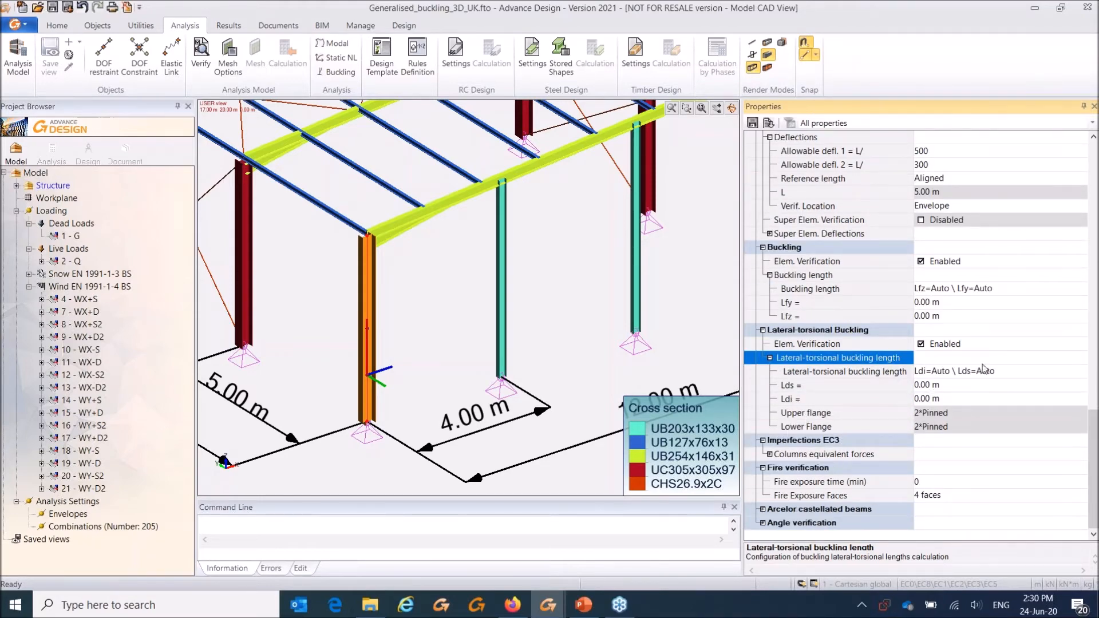
{"action": "left_click", "coordinate": [769, 454]}
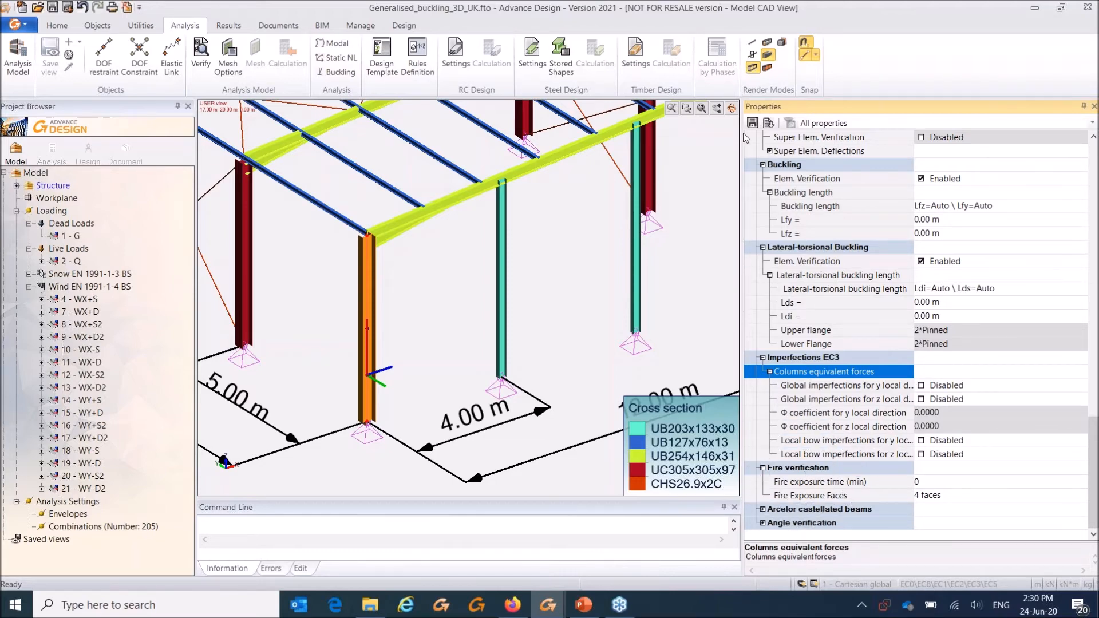
{"action": "left_click_drag", "start_coordinate": [742, 144], "coordinate": [845, 144]}
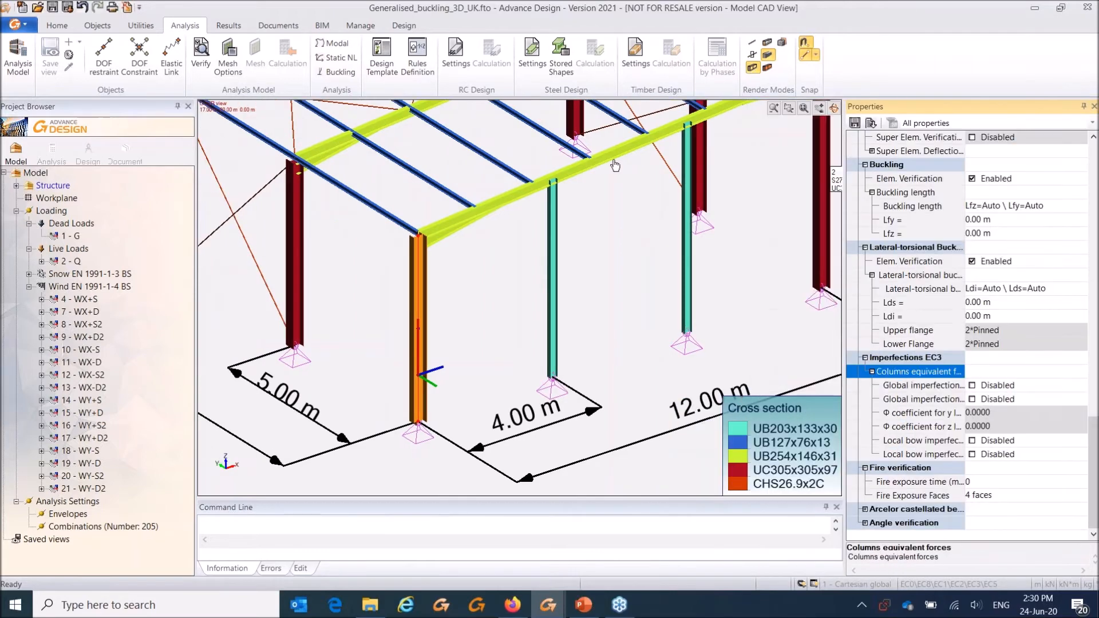
{"action": "key", "text": "Escape"}
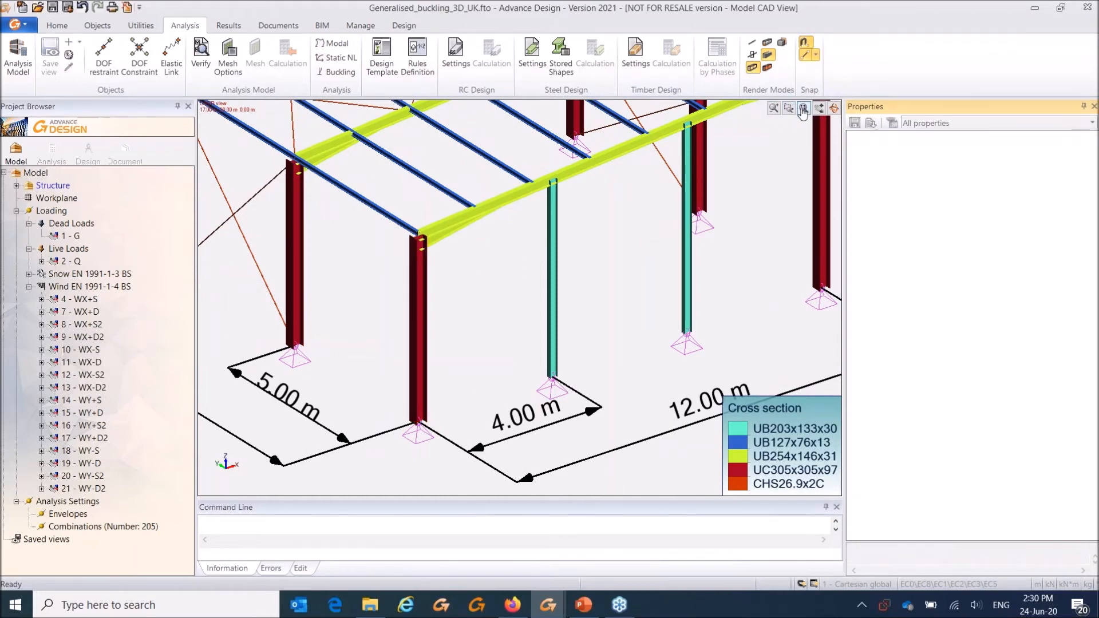
Step: Create a new analysis model of the whole structure and run the FE calculation together with Steel Design
{"action": "left_click", "coordinate": [802, 109]}
{"action": "left_click_drag", "start_coordinate": [840, 262], "coordinate": [851, 262]}
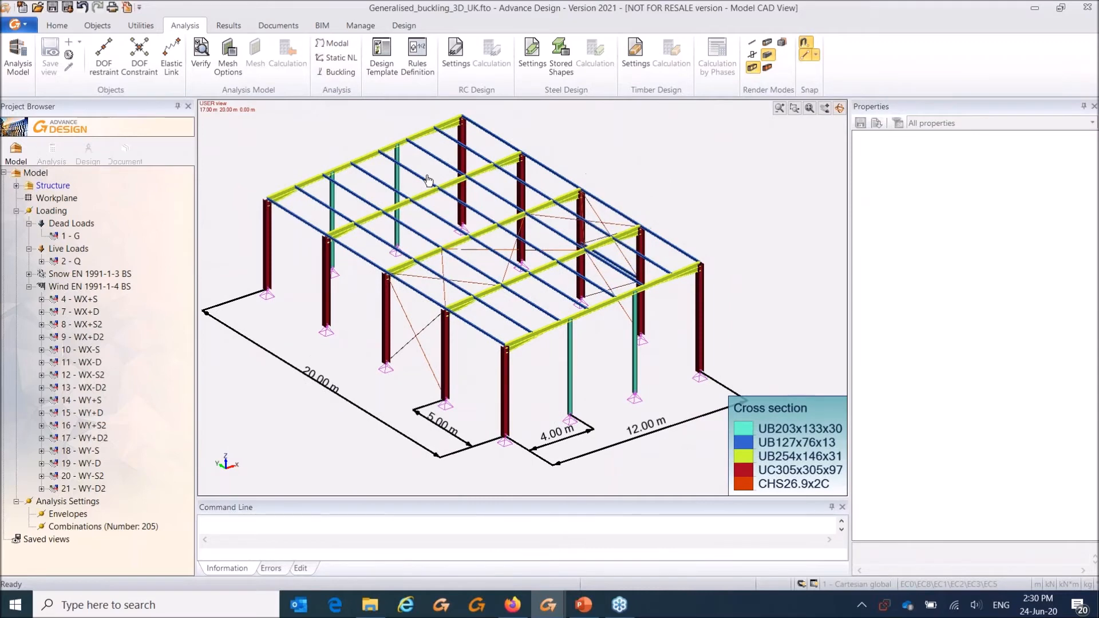
{"action": "left_click", "coordinate": [57, 149]}
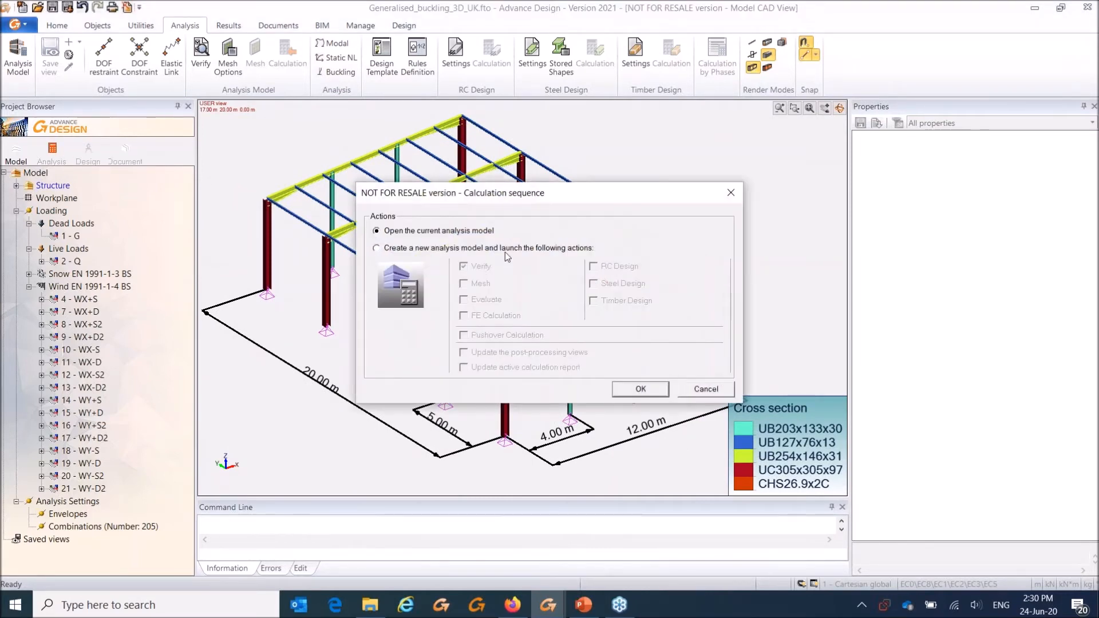
{"action": "left_click", "coordinate": [612, 284]}
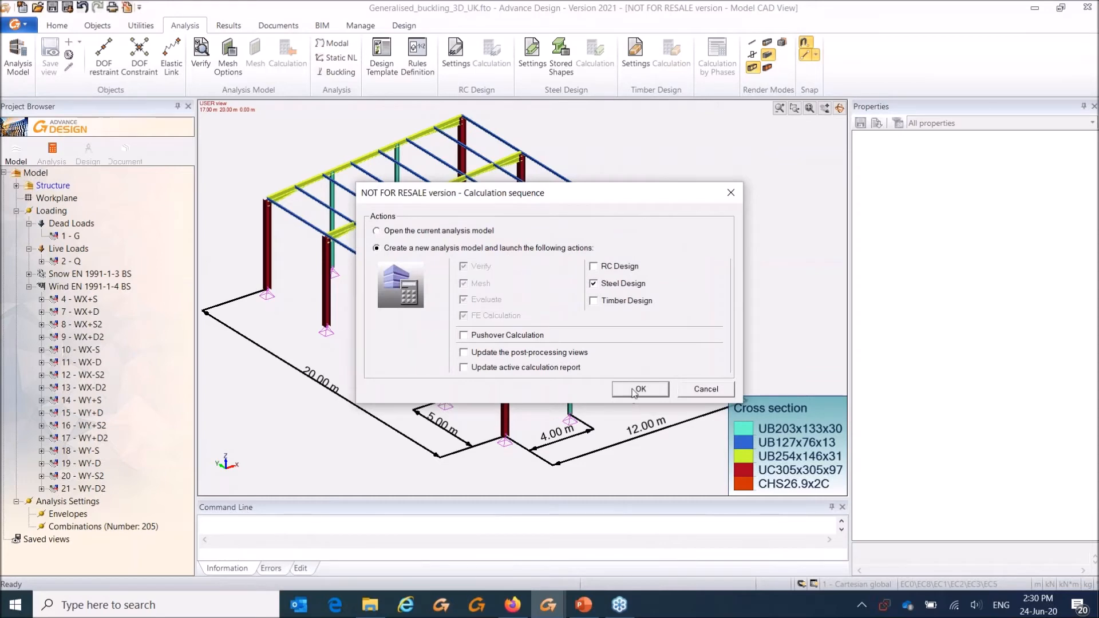
{"action": "left_click", "coordinate": [635, 388]}
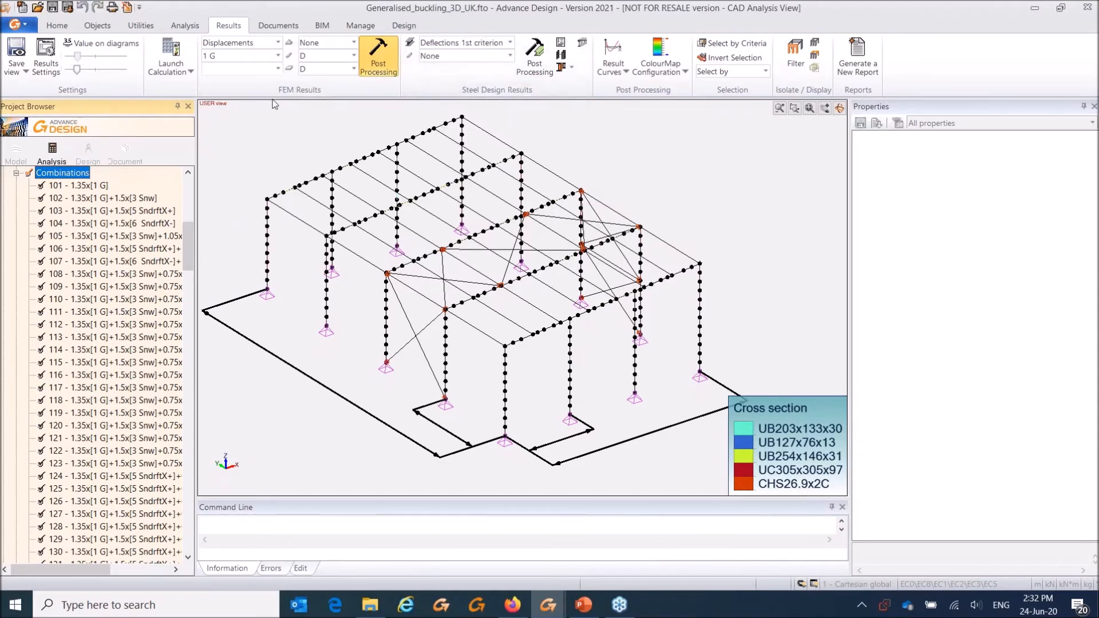
Step: Display the structure's displacement results for load case 1 G, with component D for linear and planar elements
{"action": "left_click", "coordinate": [278, 43]}
{"action": "left_click", "coordinate": [275, 62]}
{"action": "left_click", "coordinate": [278, 56]}
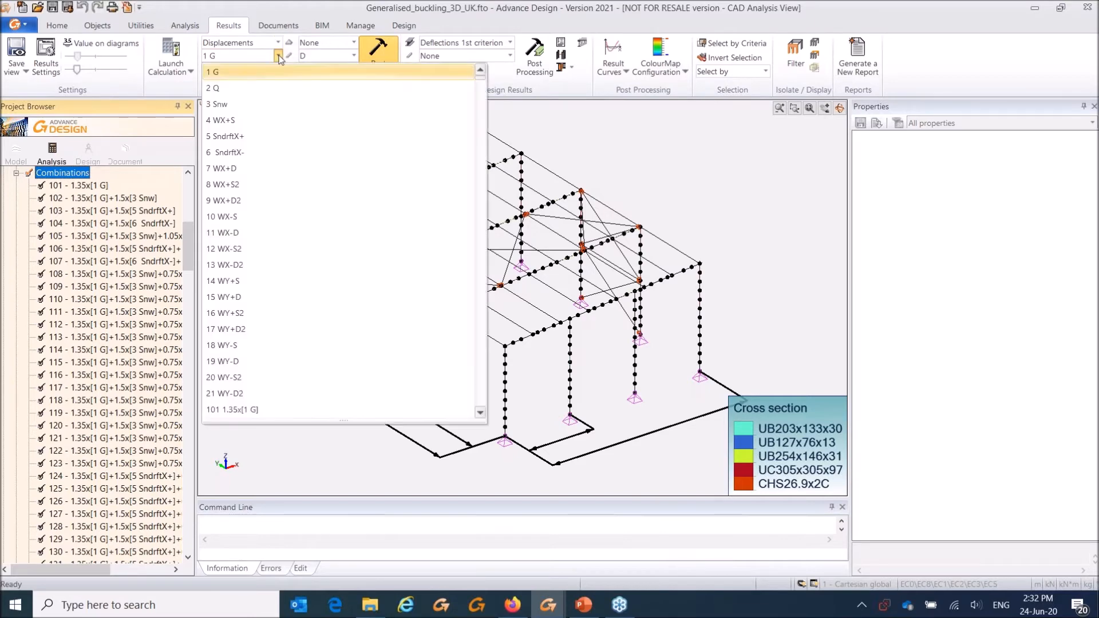
{"action": "left_click", "coordinate": [236, 74]}
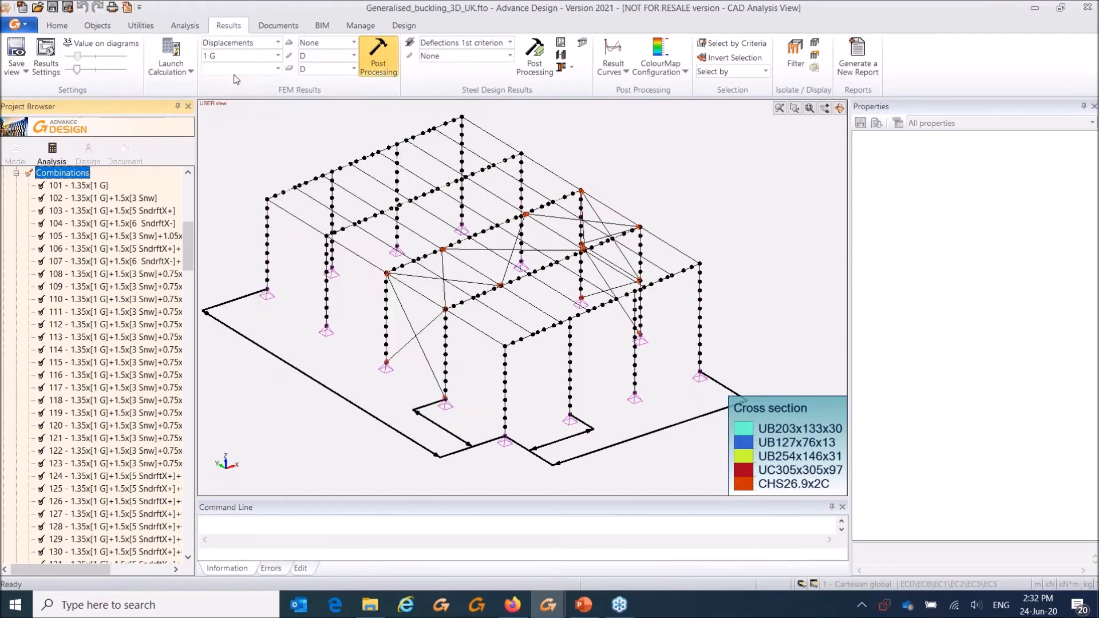
{"action": "left_click", "coordinate": [375, 59]}
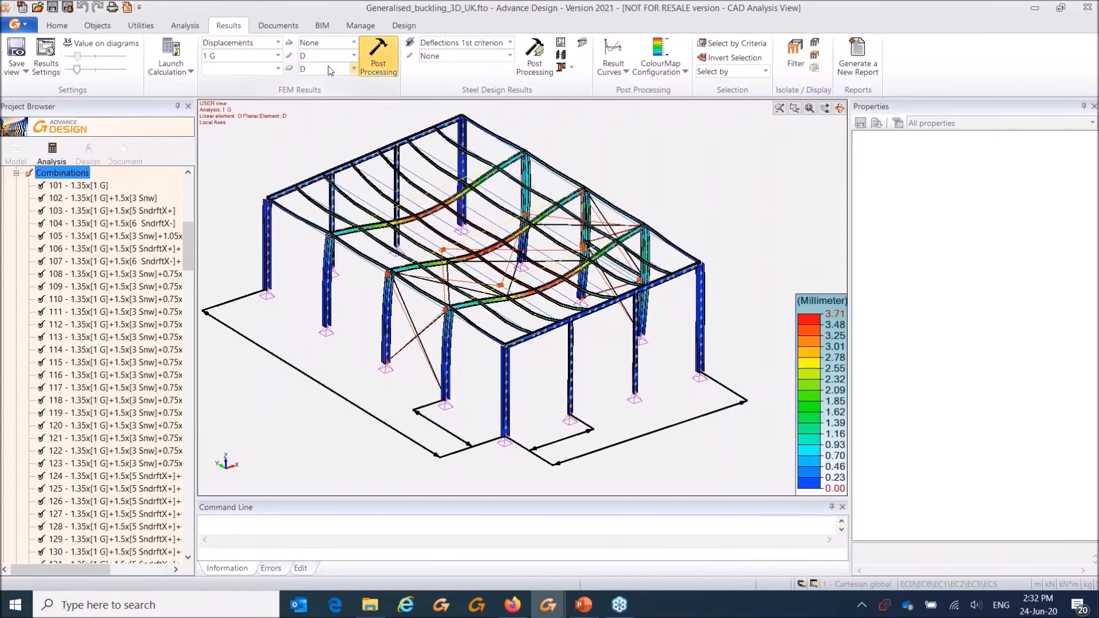
Step: Display the displacement results for combination 105 1.35x[1 G]+1.5x[3 Snw]+1.05x[2 Q]
{"action": "left_click", "coordinate": [278, 56]}
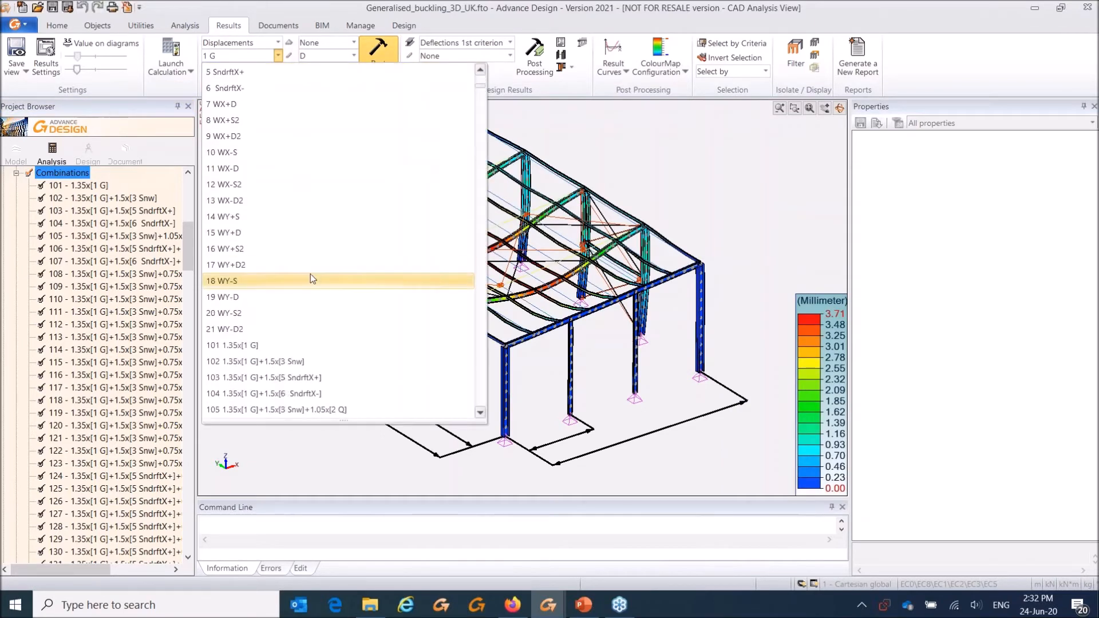
{"action": "scroll", "coordinate": [310, 275], "scroll_direction": "down", "scroll_amount": 4}
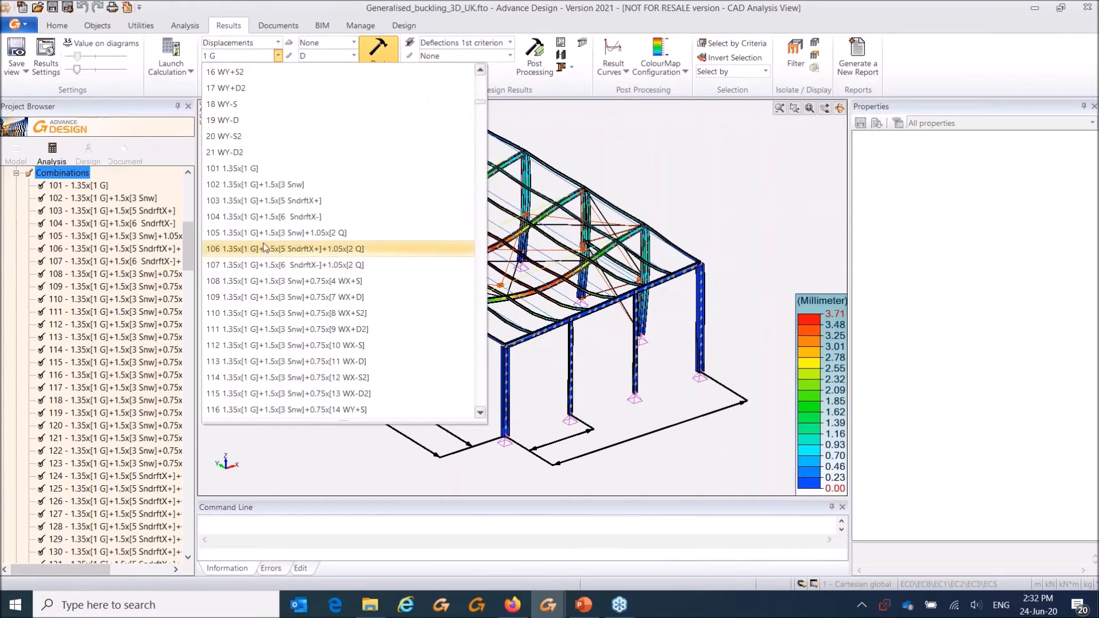
{"action": "left_click", "coordinate": [264, 232]}
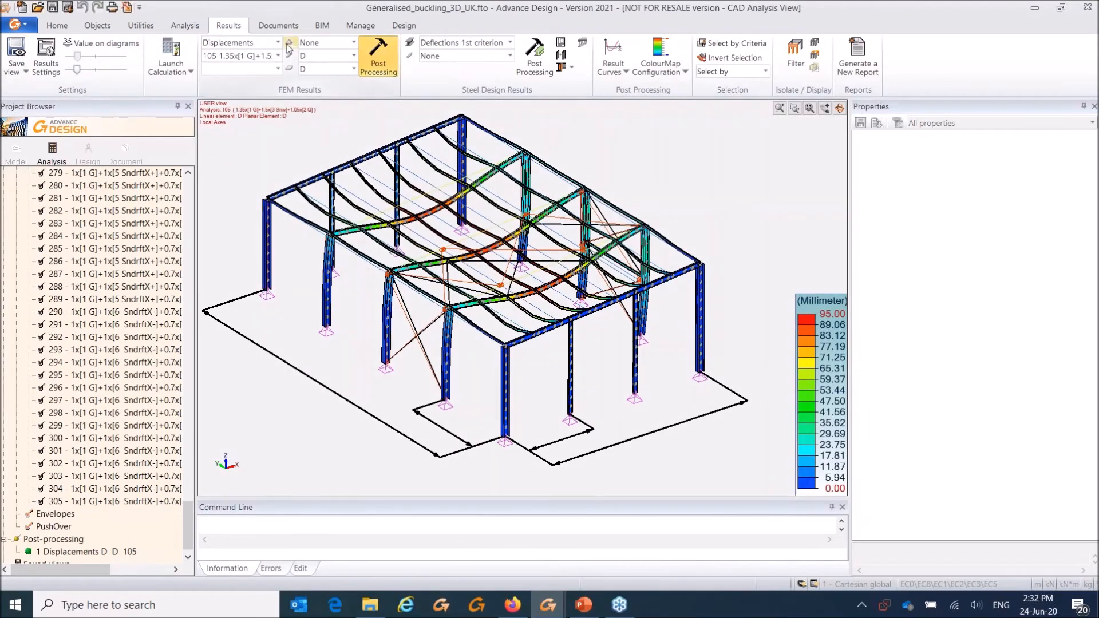
Step: Display the My bending moment diagrams on linear elements for combination 103 1.35x[1 G]+1.5x[5 SndrftX+]
{"action": "left_click", "coordinate": [277, 43]}
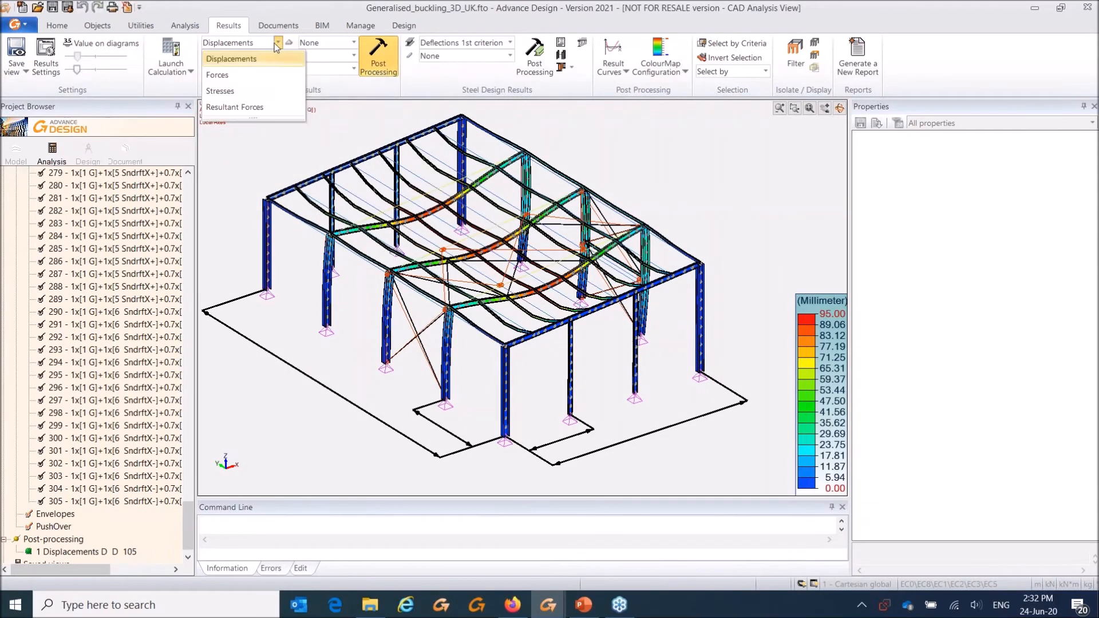
{"action": "left_click", "coordinate": [254, 75]}
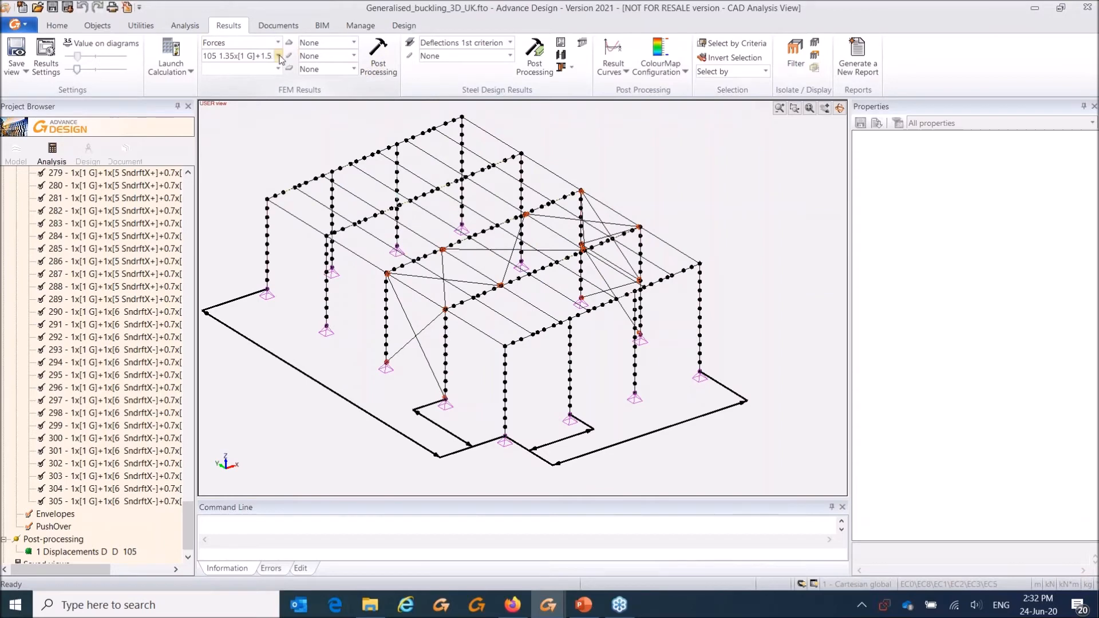
{"action": "left_click", "coordinate": [279, 56]}
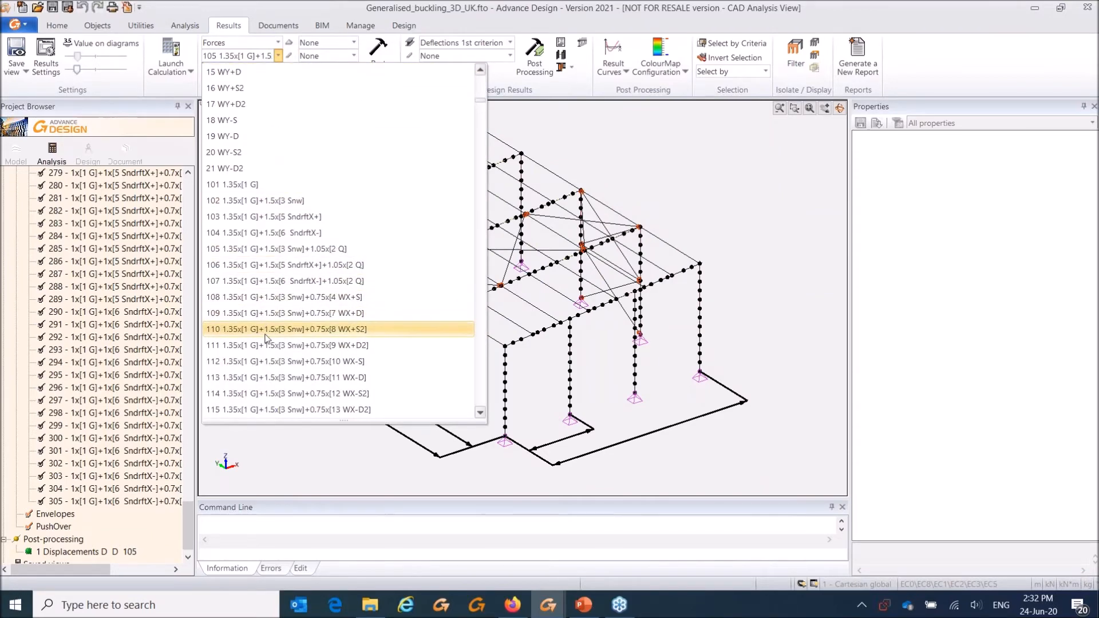
{"action": "left_click", "coordinate": [294, 220]}
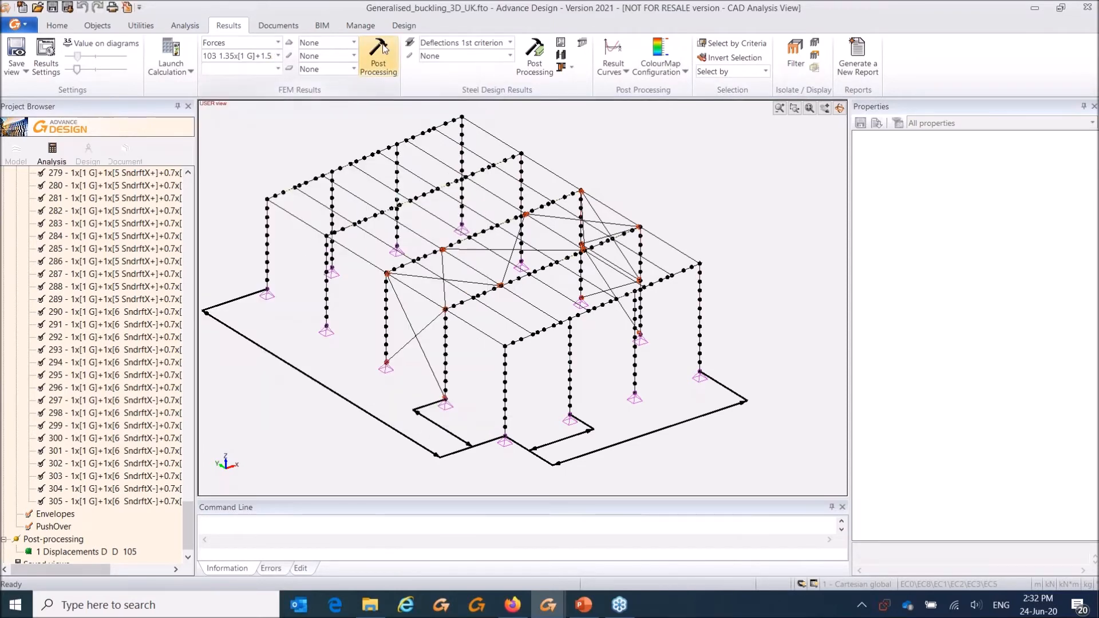
{"action": "left_click", "coordinate": [354, 55]}
{"action": "left_click", "coordinate": [326, 136]}
{"action": "left_click", "coordinate": [377, 58]}
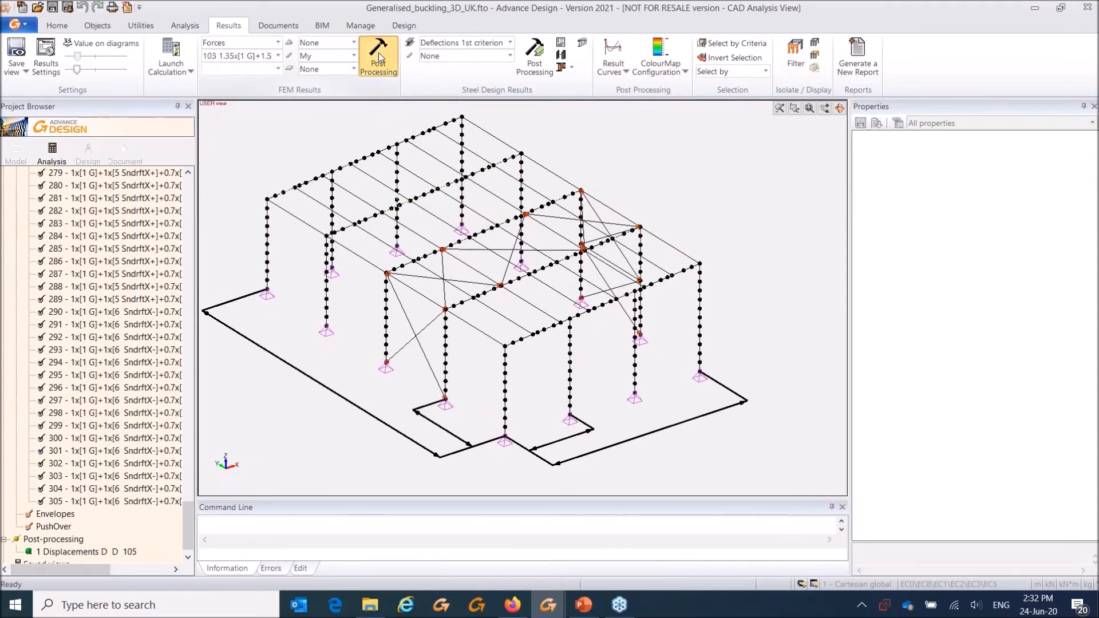
{"action": "mouse_move", "coordinate": [429, 236]}
{"action": "middle_mouse_down"}
{"action": "mouse_move", "coordinate": [394, 240]}
{"action": "mouse_move", "coordinate": [405, 238]}
{"action": "middle_mouse_up"}
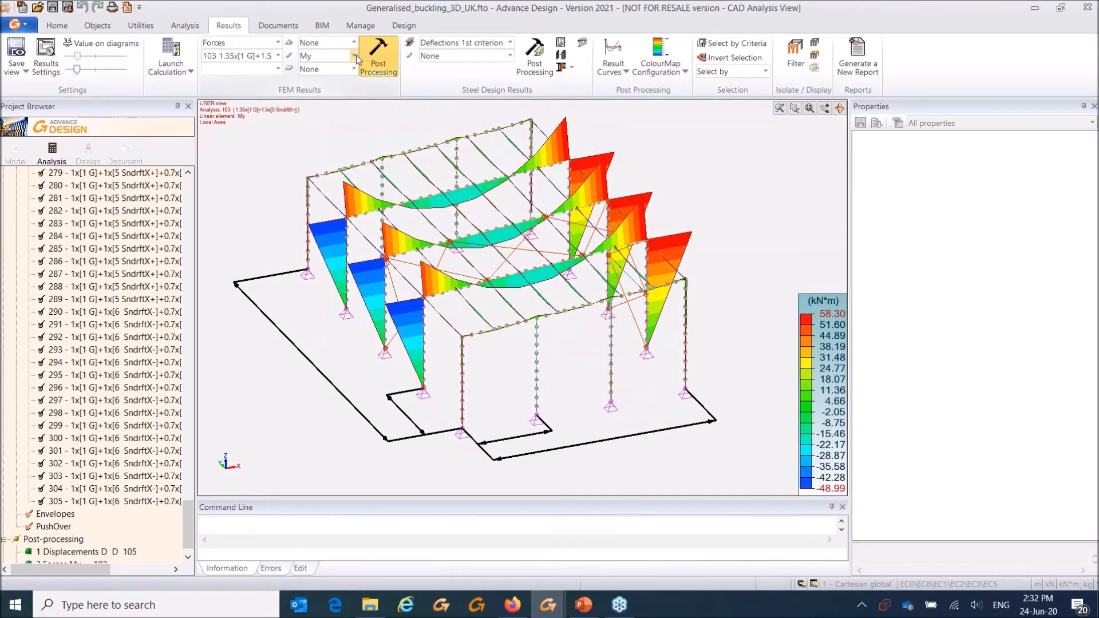
Step: Turn off the linear element forces and display the FZ support reactions for combination 103
{"action": "left_click", "coordinate": [354, 56]}
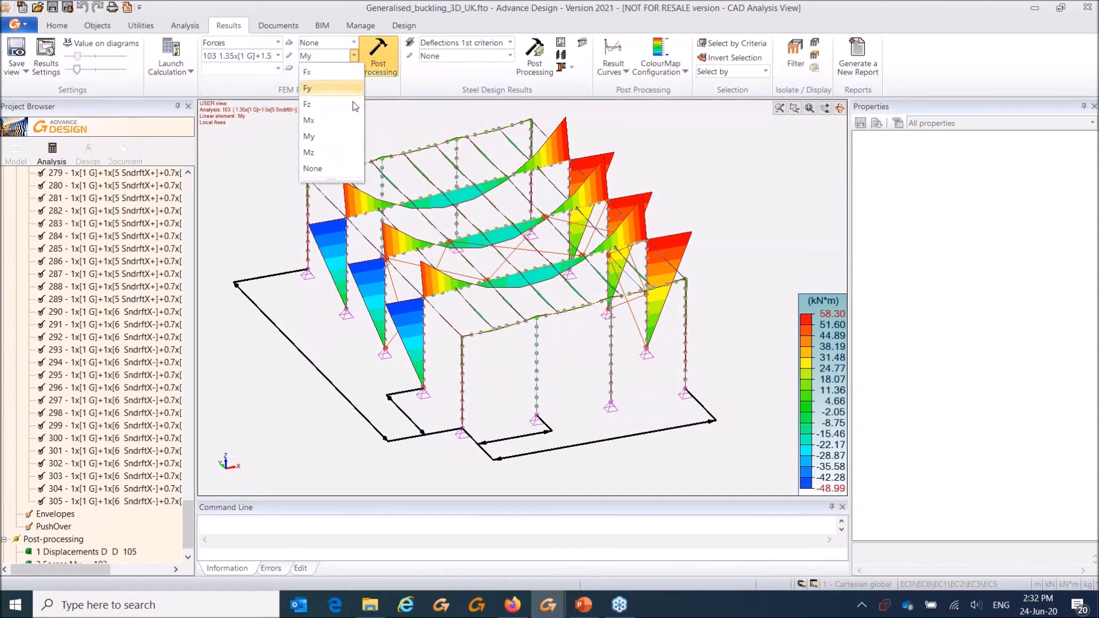
{"action": "left_click", "coordinate": [327, 163]}
{"action": "left_click", "coordinate": [354, 46]}
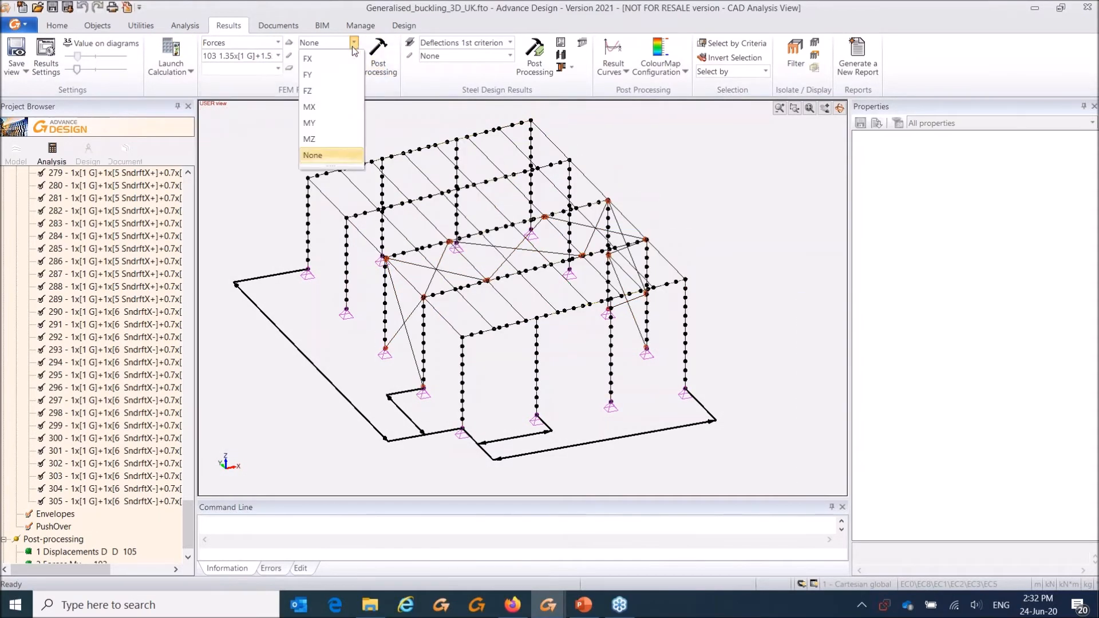
{"action": "left_click", "coordinate": [330, 92]}
{"action": "left_click", "coordinate": [383, 59]}
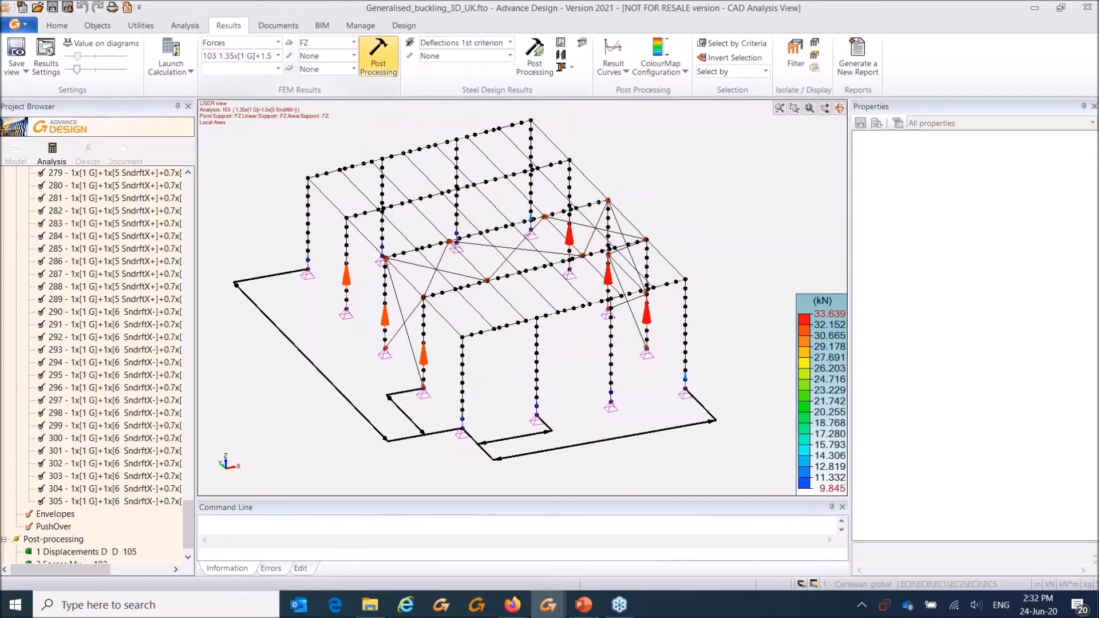
{"action": "mouse_move", "coordinate": [387, 267]}
{"action": "middle_mouse_down"}
{"action": "mouse_move", "coordinate": [457, 261]}
{"action": "mouse_move", "coordinate": [403, 273]}
{"action": "middle_mouse_up"}
{"action": "middle_click_drag", "start_coordinate": [302, 127], "coordinate": [295, 142]}
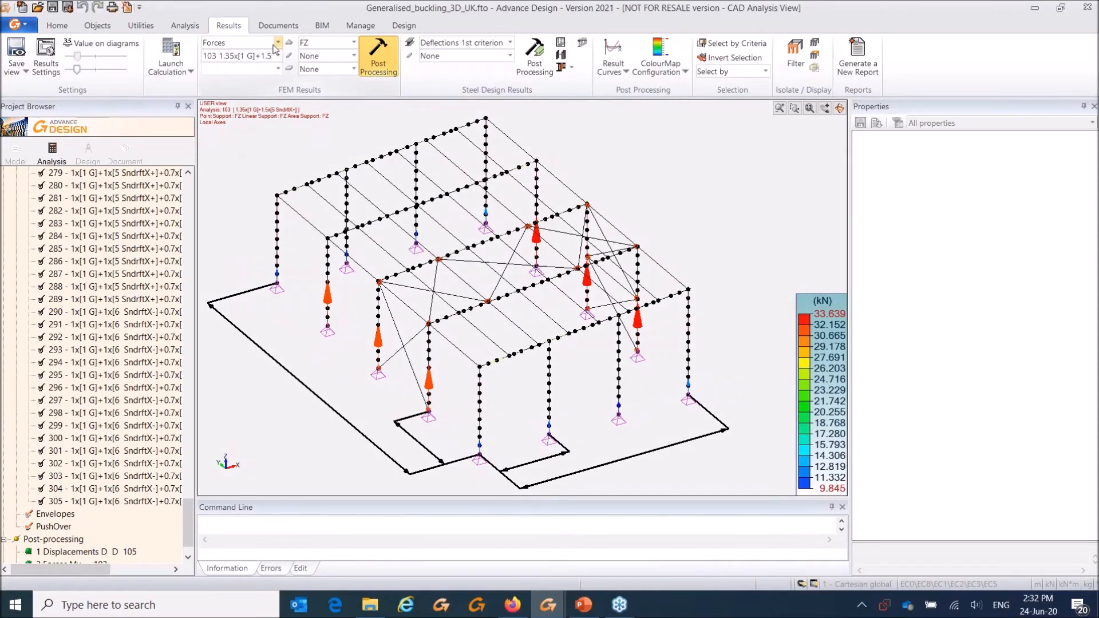
Step: Display the Sxx stress diagrams on linear elements for combination 103
{"action": "left_click", "coordinate": [277, 42]}
{"action": "left_click", "coordinate": [240, 91]}
{"action": "left_click", "coordinate": [354, 56]}
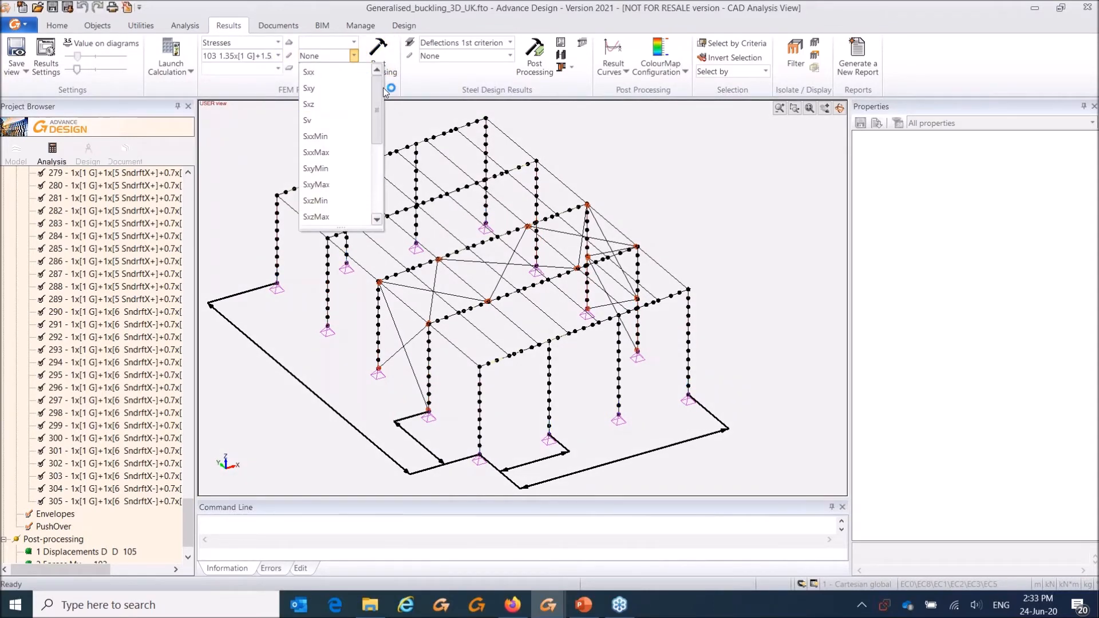
{"action": "left_click", "coordinate": [337, 69]}
{"action": "left_click", "coordinate": [377, 57]}
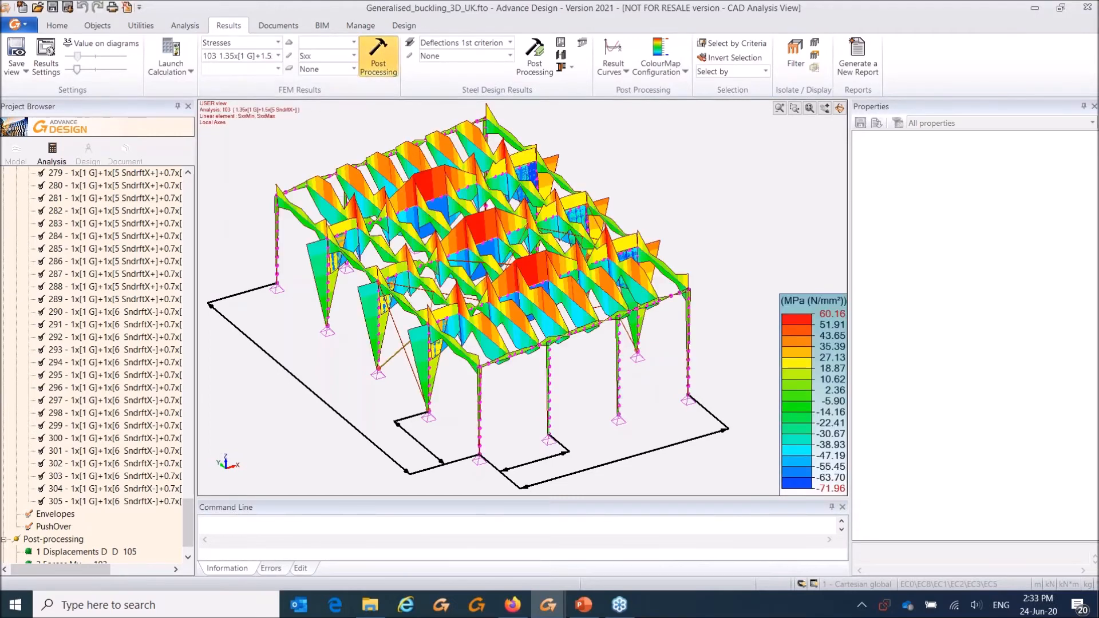
Step: Reduce the display scale of the stress diagrams on the structure
{"action": "left_click", "coordinate": [73, 71]}
{"action": "key", "text": "ctrl"}
{"action": "key", "text": "ctrl"}
{"action": "key", "text": "ctrl"}
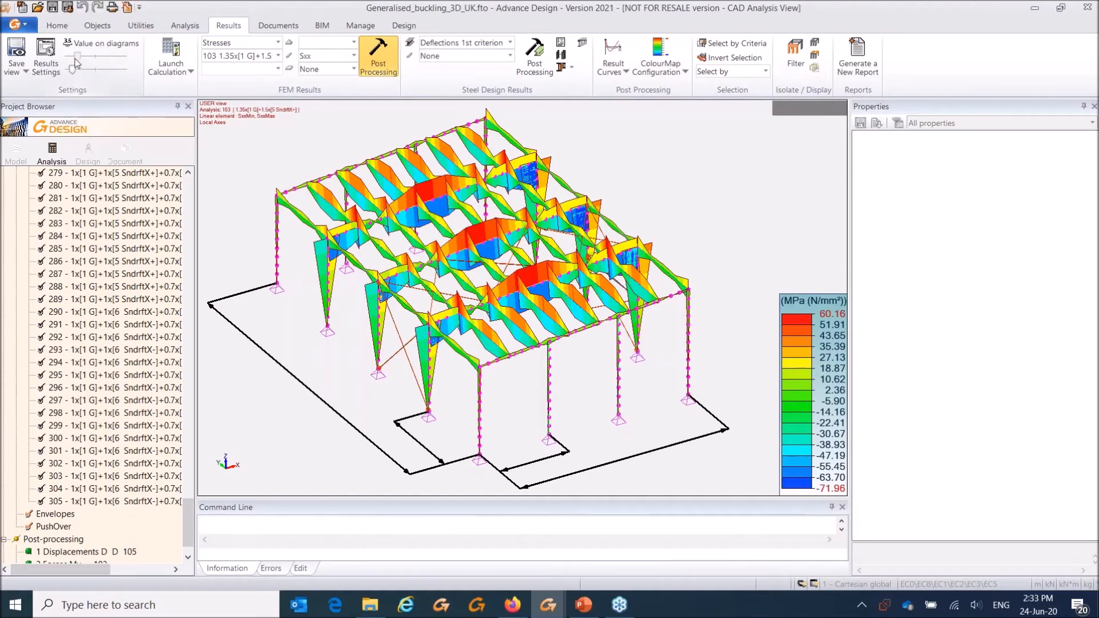
{"action": "left_click", "coordinate": [71, 70]}
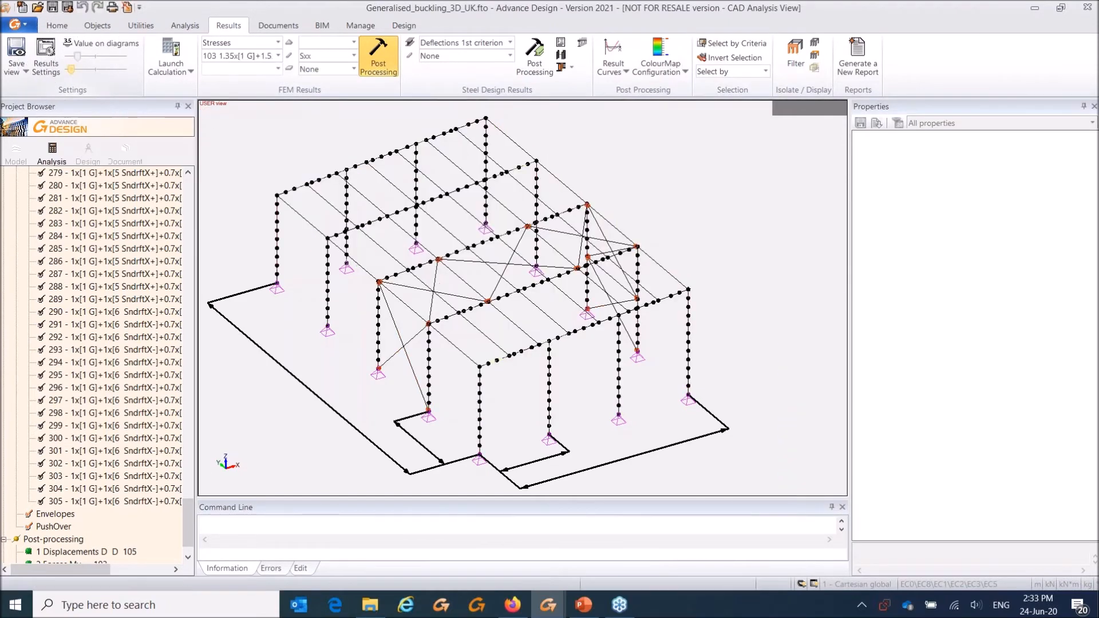
Step: Show the values on the stress diagrams, reduce their text size, and fit the whole structure in view
{"action": "left_click", "coordinate": [86, 43]}
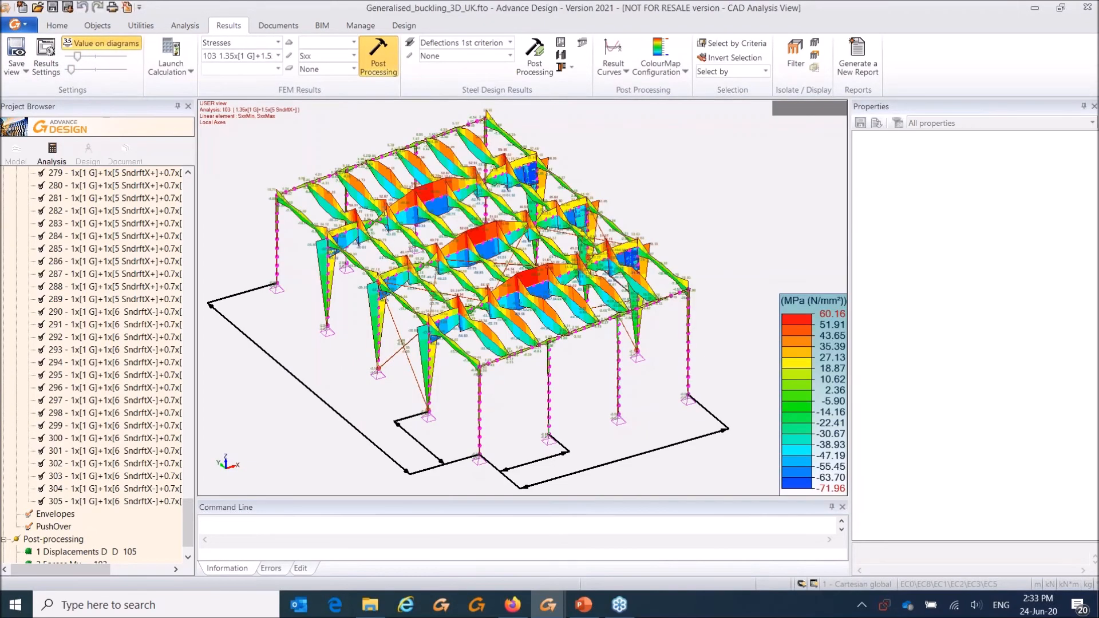
{"action": "scroll", "coordinate": [282, 207], "scroll_direction": "up", "scroll_amount": 5}
{"action": "scroll", "coordinate": [282, 206], "scroll_direction": "up", "scroll_amount": 1}
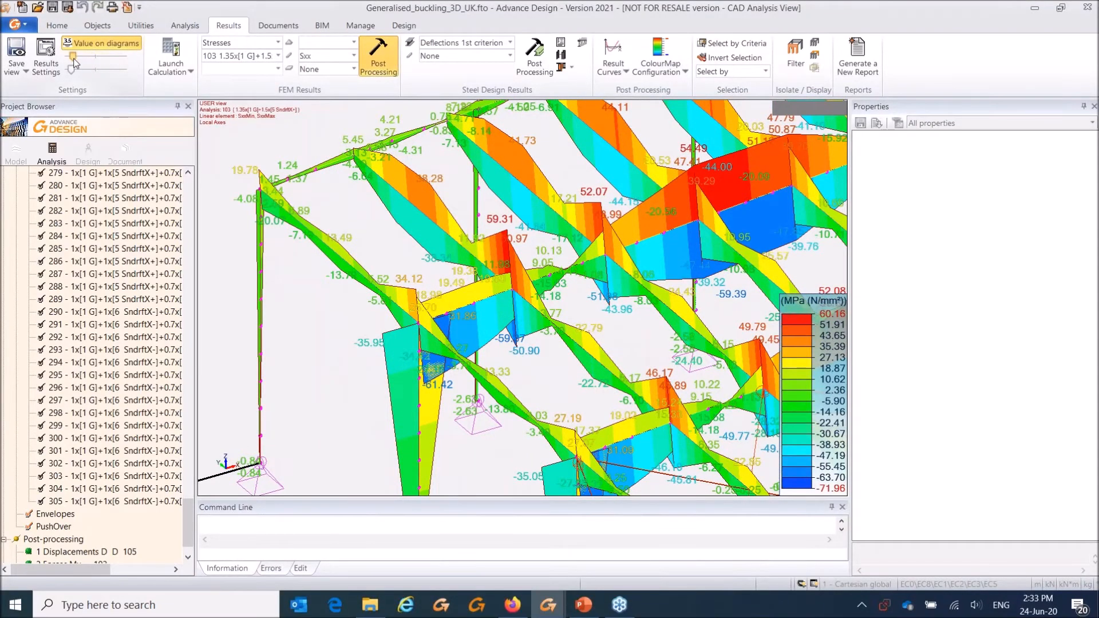
{"action": "left_click_drag", "start_coordinate": [73, 59], "coordinate": [73, 59]}
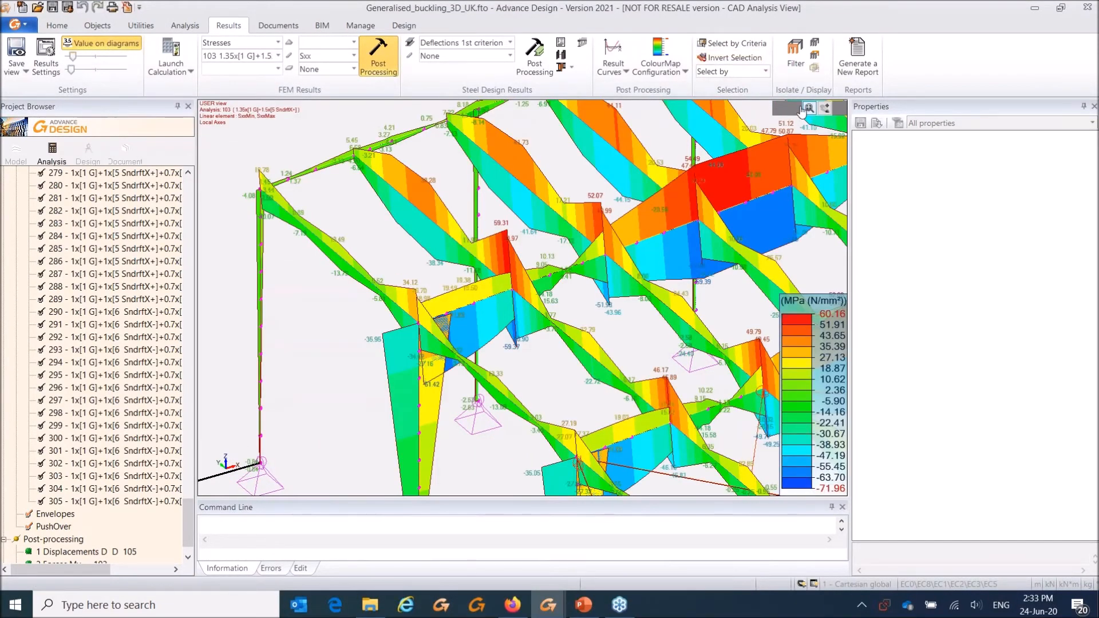
{"action": "left_click", "coordinate": [808, 108]}
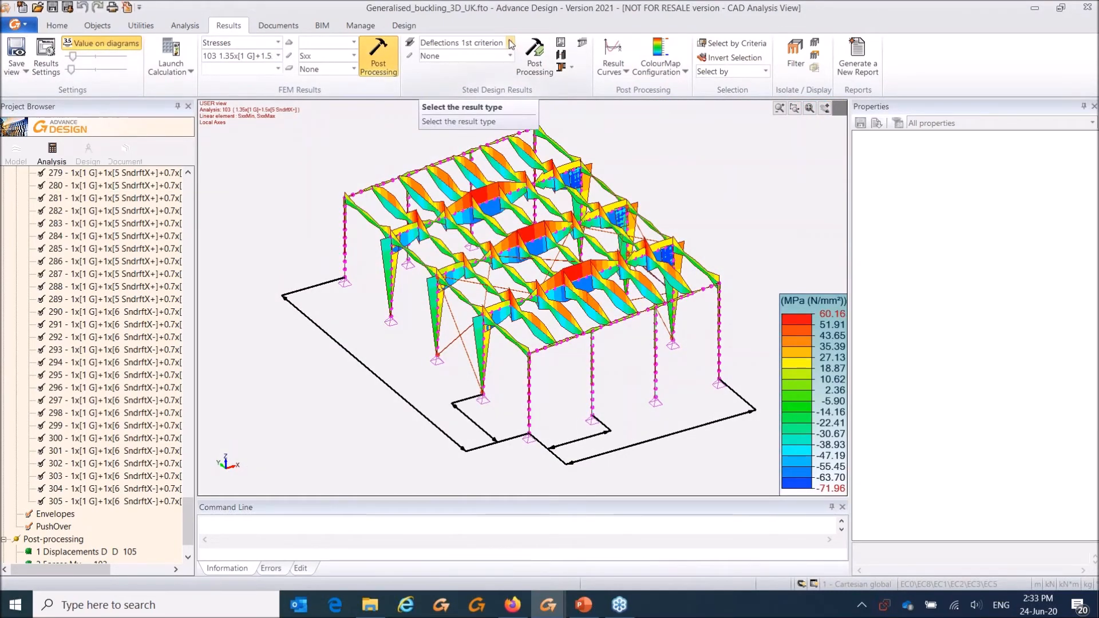
Step: Display the steel design strength results with Work ratio - Oblique on linear elements
{"action": "left_click", "coordinate": [511, 44]}
{"action": "left_click", "coordinate": [446, 138]}
{"action": "left_click", "coordinate": [508, 55]}
{"action": "left_click", "coordinate": [483, 115]}
{"action": "left_click", "coordinate": [534, 59]}
{"action": "middle_click_drag", "start_coordinate": [475, 243], "coordinate": [426, 249]}
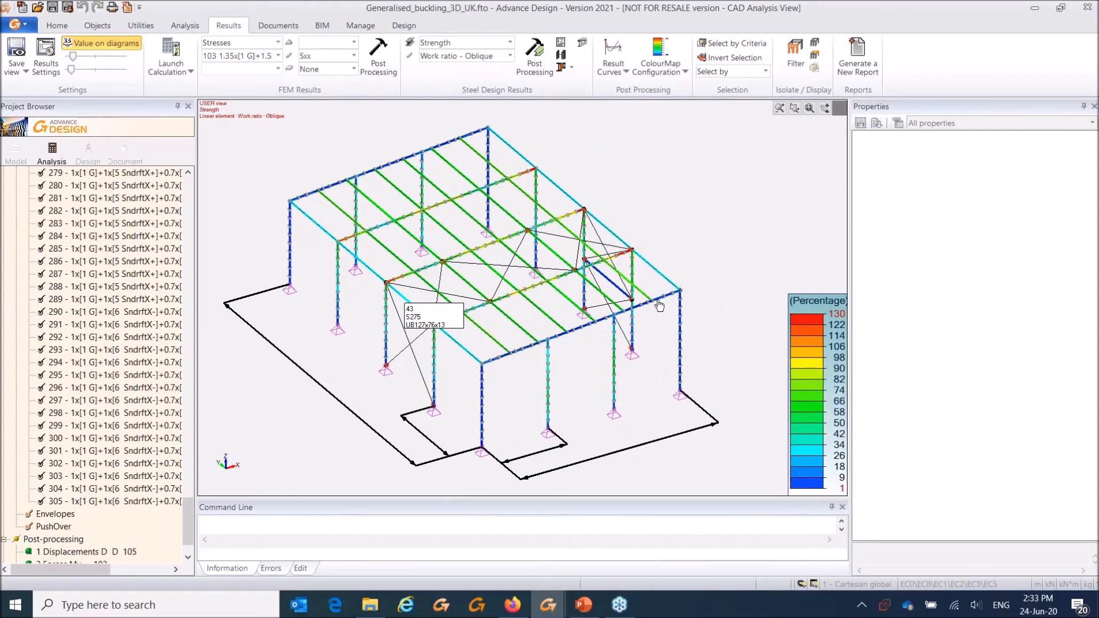
Step: Display the steel design strength results with Work ratio - Fx on linear elements
{"action": "left_click", "coordinate": [508, 56]}
{"action": "left_click", "coordinate": [493, 67]}
{"action": "left_click", "coordinate": [536, 55]}
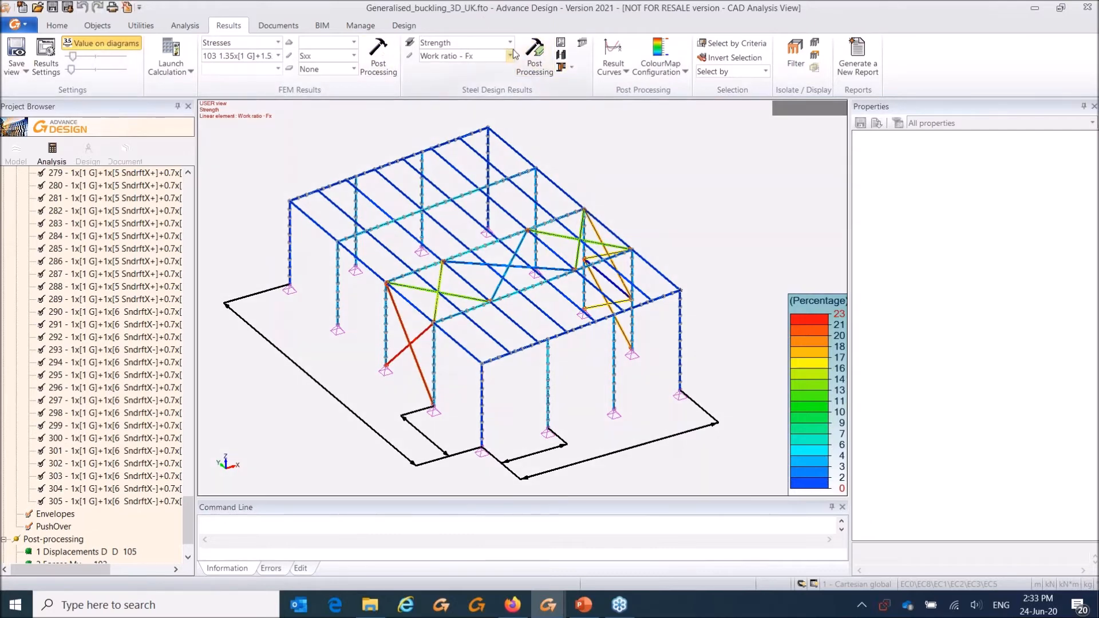
Step: Display the steel design stability results with the λy slenderness on linear elements
{"action": "left_click", "coordinate": [508, 44]}
{"action": "left_click", "coordinate": [458, 125]}
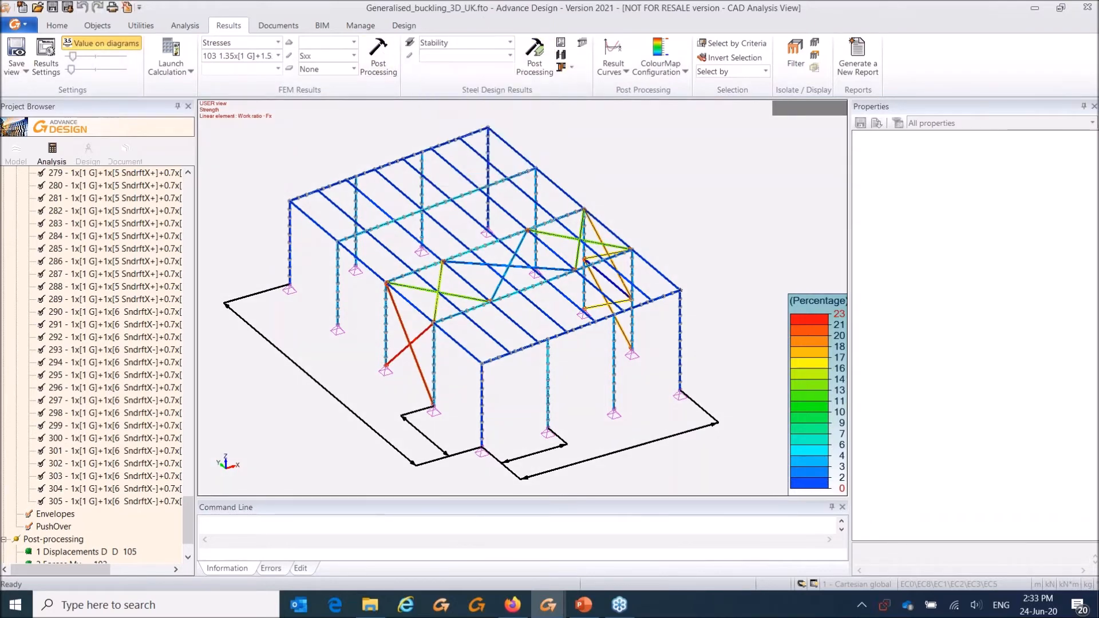
{"action": "left_click", "coordinate": [509, 56]}
{"action": "mouse_move", "coordinate": [509, 312]}
{"action": "left_mouse_down"}
{"action": "mouse_move", "coordinate": [511, 135]}
{"action": "mouse_move", "coordinate": [499, 104]}
{"action": "mouse_move", "coordinate": [510, 94]}
{"action": "mouse_move", "coordinate": [500, 239]}
{"action": "mouse_move", "coordinate": [508, 315]}
{"action": "left_mouse_up"}
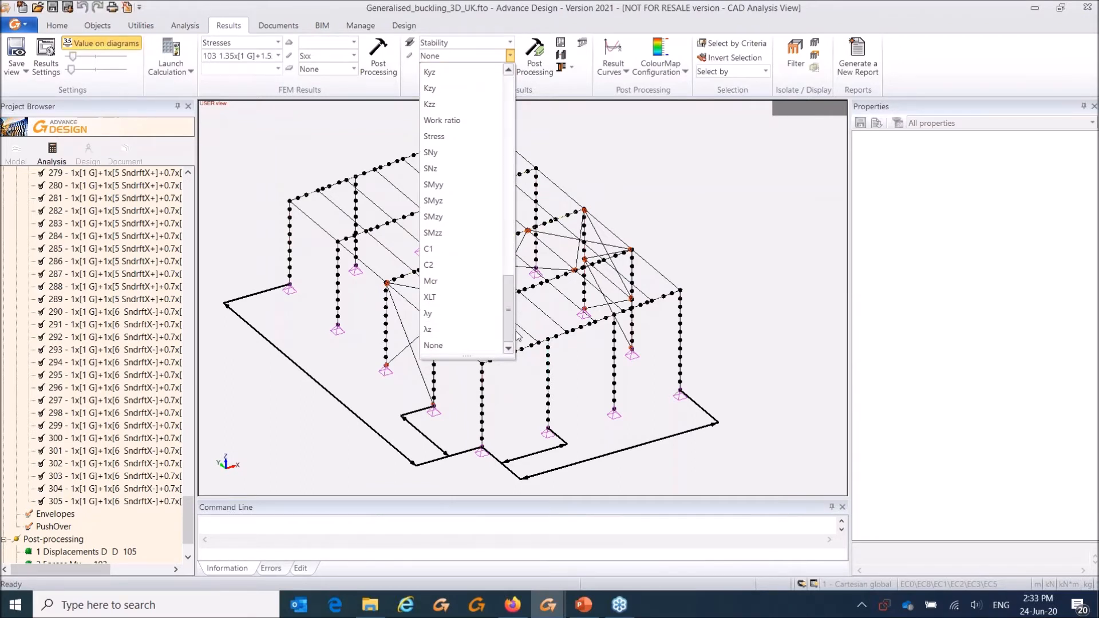
{"action": "left_click", "coordinate": [460, 317]}
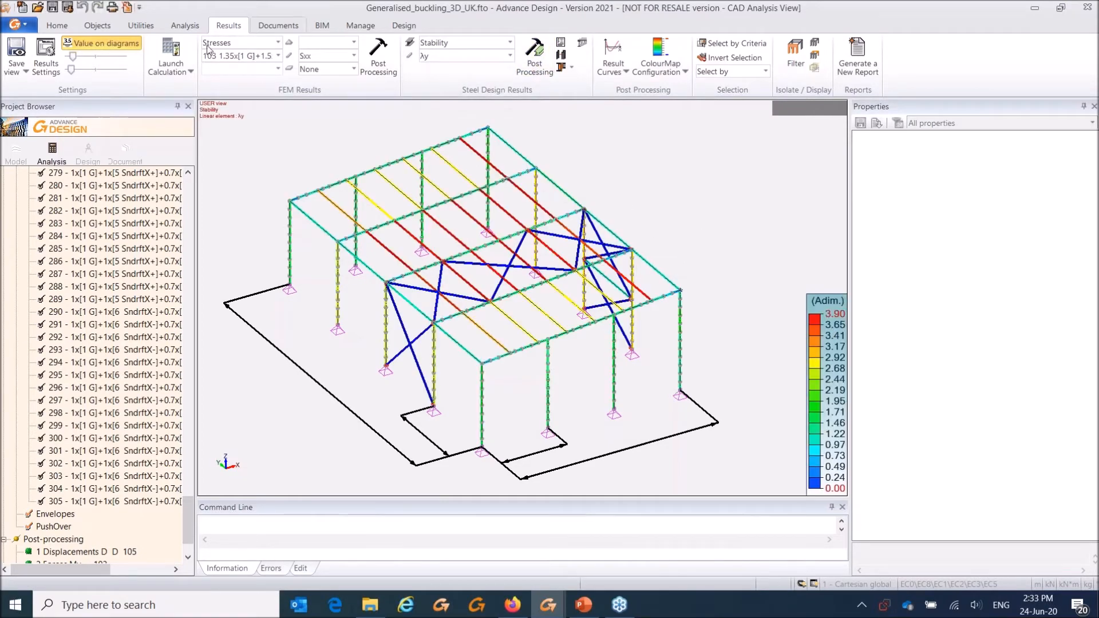
Step: Display the λz slenderness and the Xy reduction factor from the steel stability results
{"action": "left_click", "coordinate": [510, 55]}
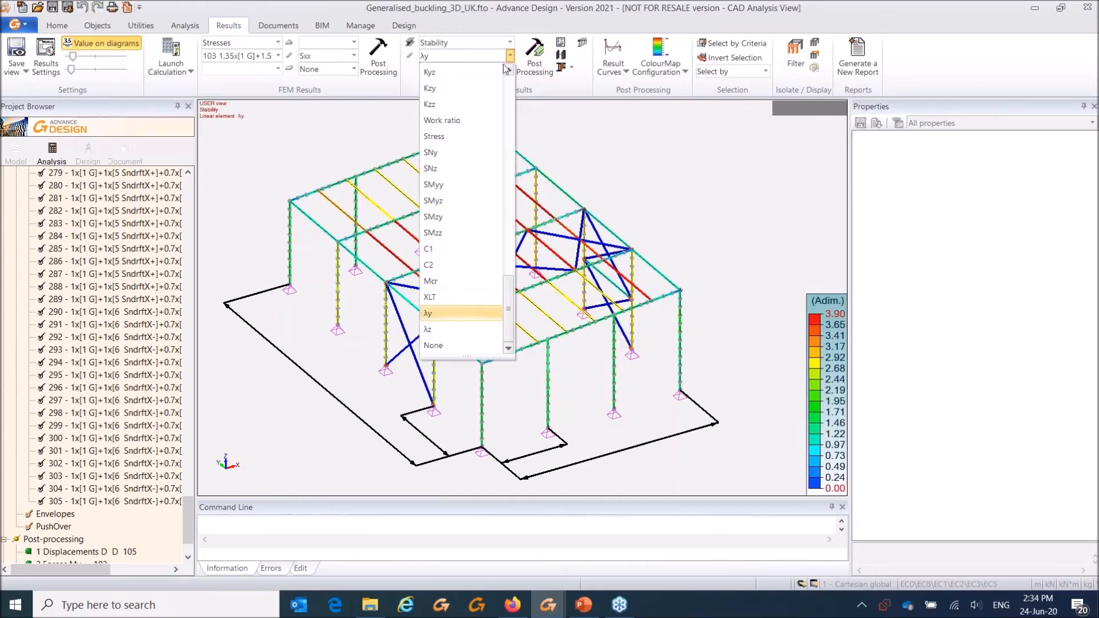
{"action": "left_click", "coordinate": [441, 329]}
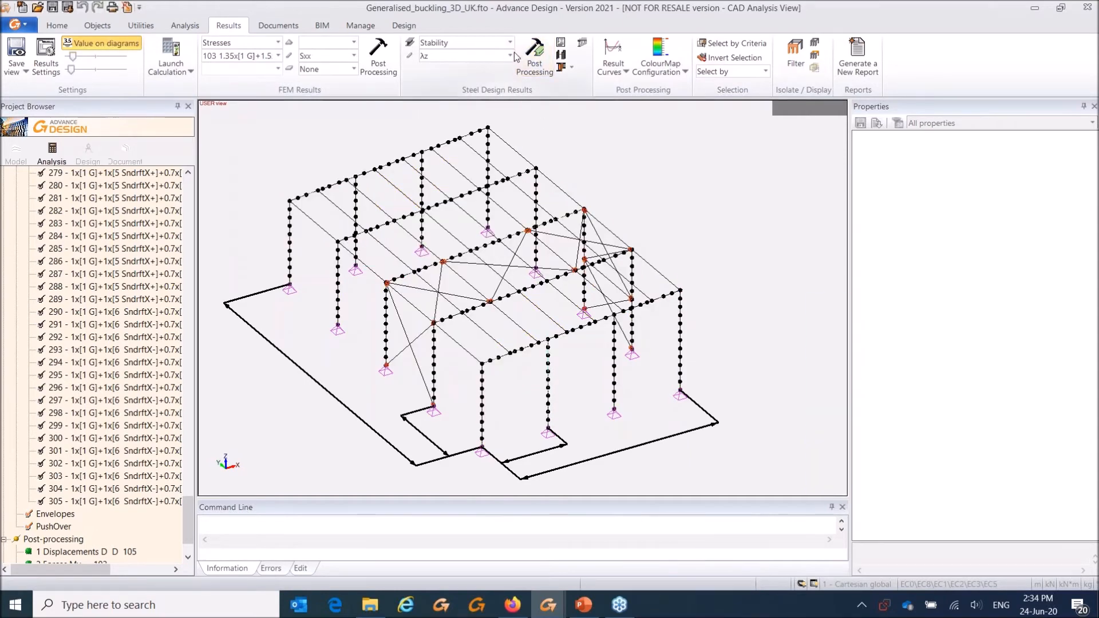
{"action": "left_click", "coordinate": [509, 55]}
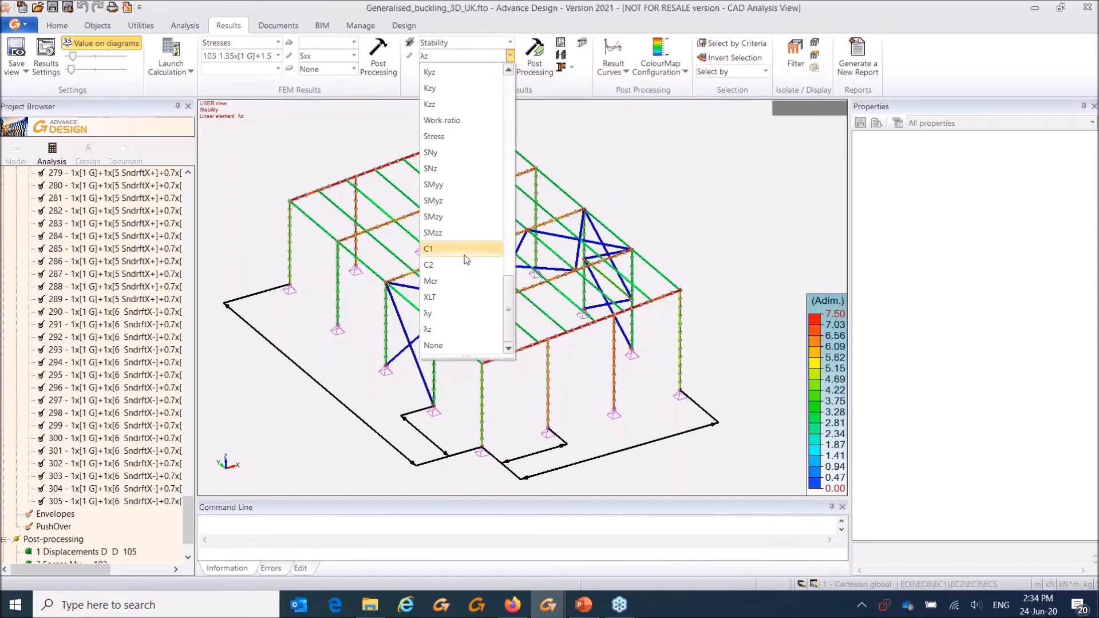
{"action": "scroll", "coordinate": [453, 256], "scroll_direction": "up", "scroll_amount": 1}
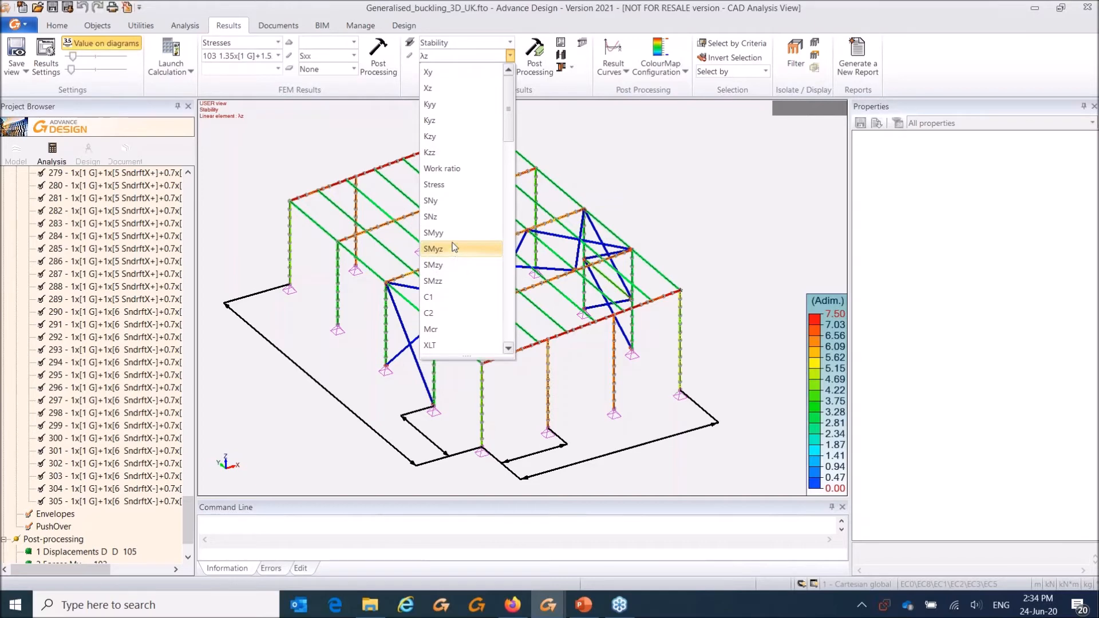
{"action": "left_click", "coordinate": [467, 73]}
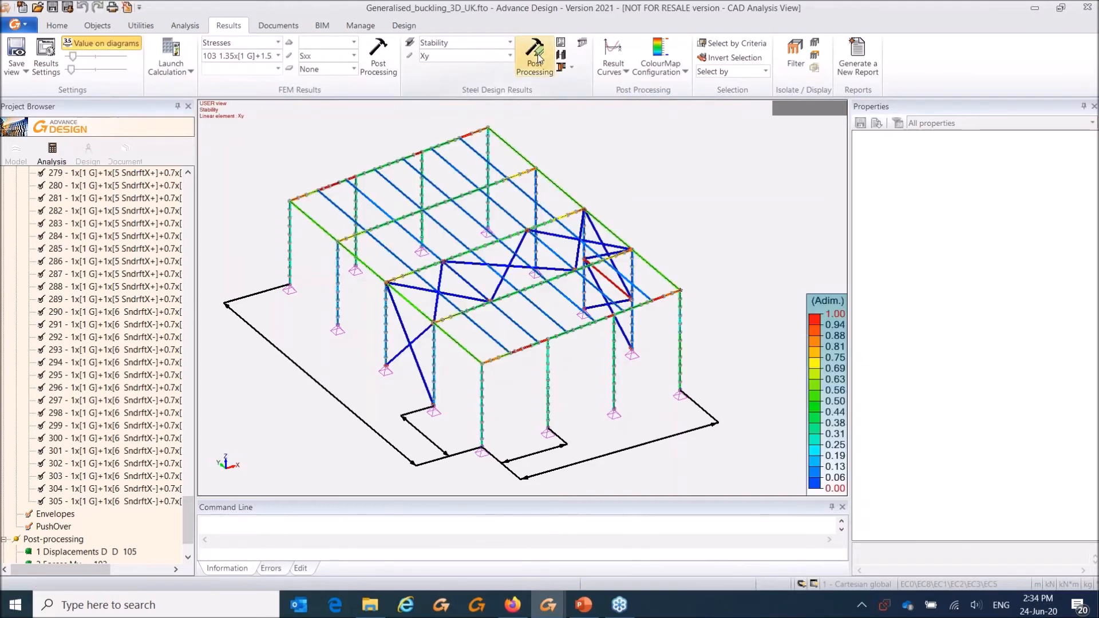
Step: Display the Deflections 1st criterion results with Deviat. all. defl. on linear elements
{"action": "left_click", "coordinate": [510, 43]}
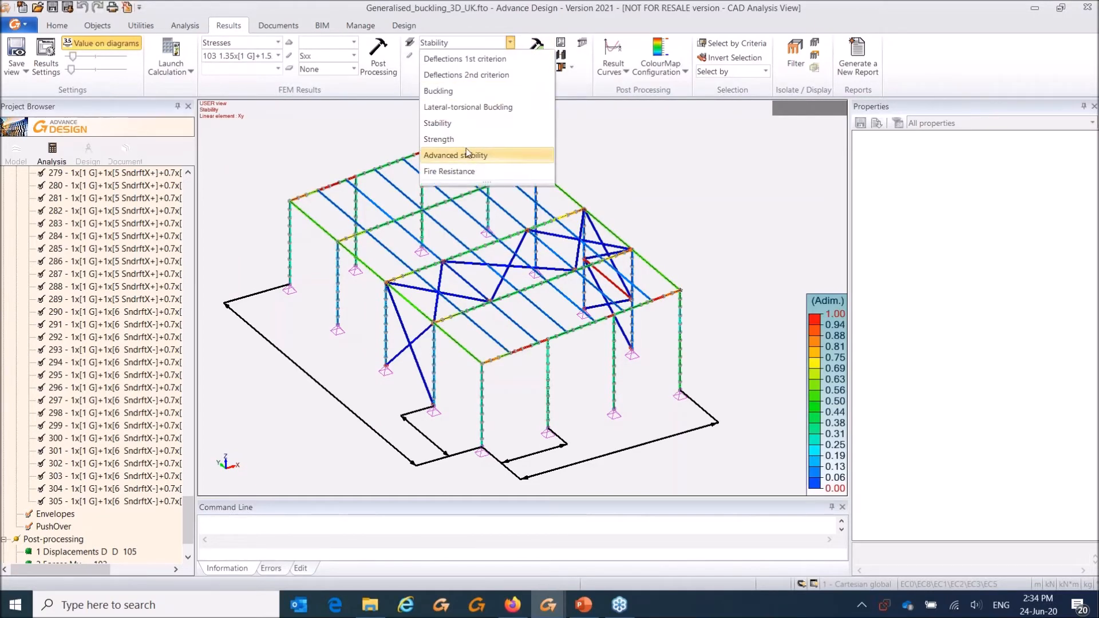
{"action": "left_click", "coordinate": [464, 59]}
{"action": "left_click", "coordinate": [506, 56]}
{"action": "left_click", "coordinate": [479, 87]}
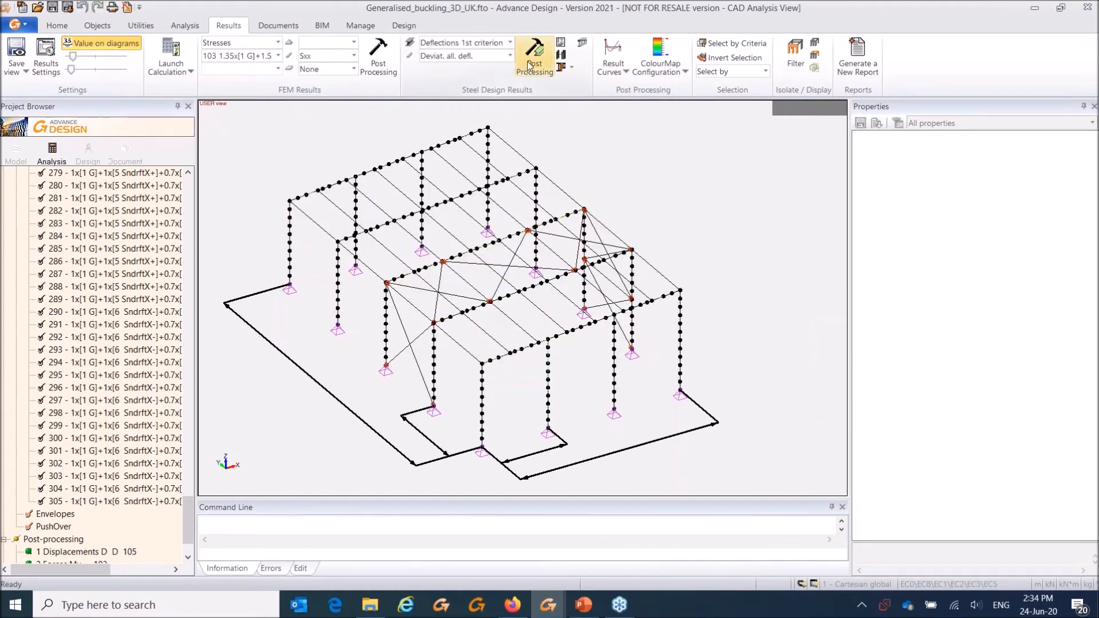
{"action": "left_click", "coordinate": [532, 58]}
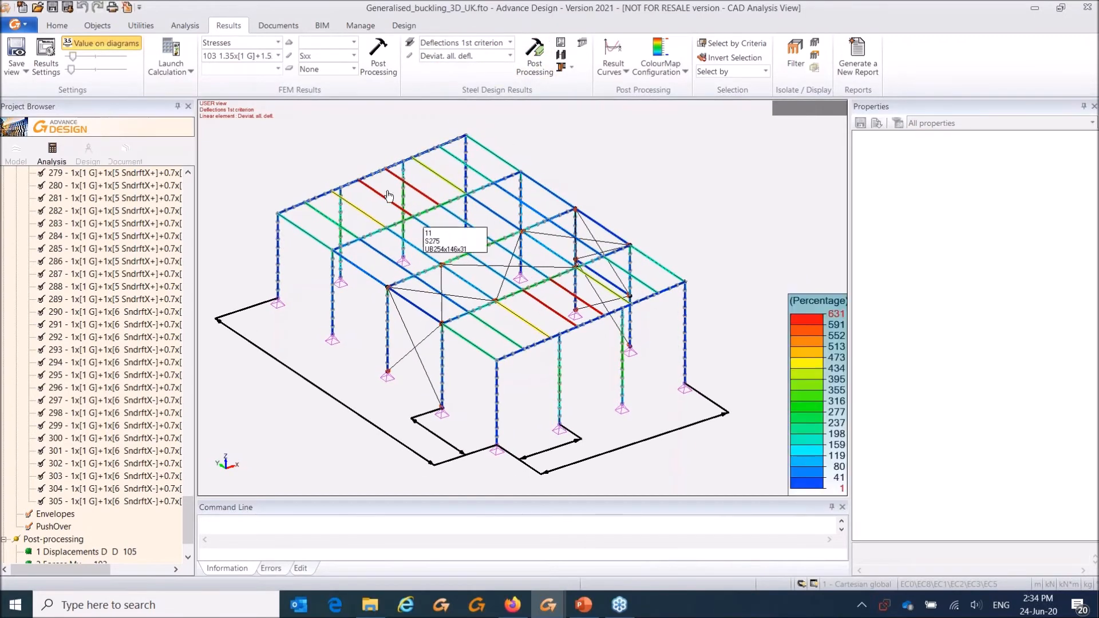
Step: Display the Lateral-torsional Buckling steel design results with Ldi on linear elements
{"action": "left_click", "coordinate": [510, 43]}
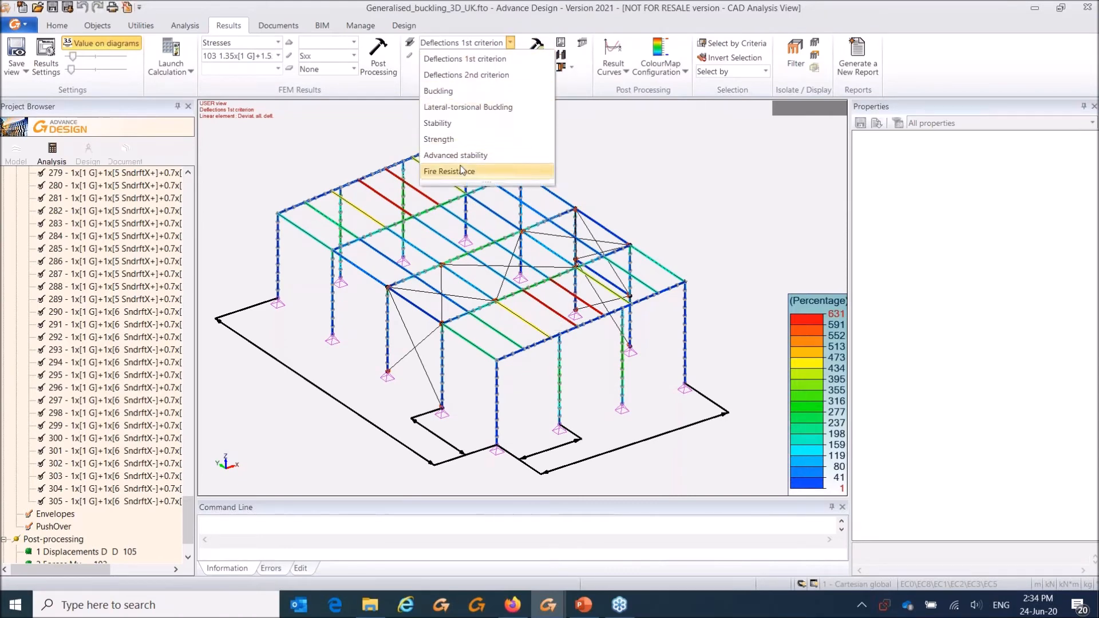
{"action": "left_click", "coordinate": [467, 107]}
{"action": "left_click", "coordinate": [510, 55]}
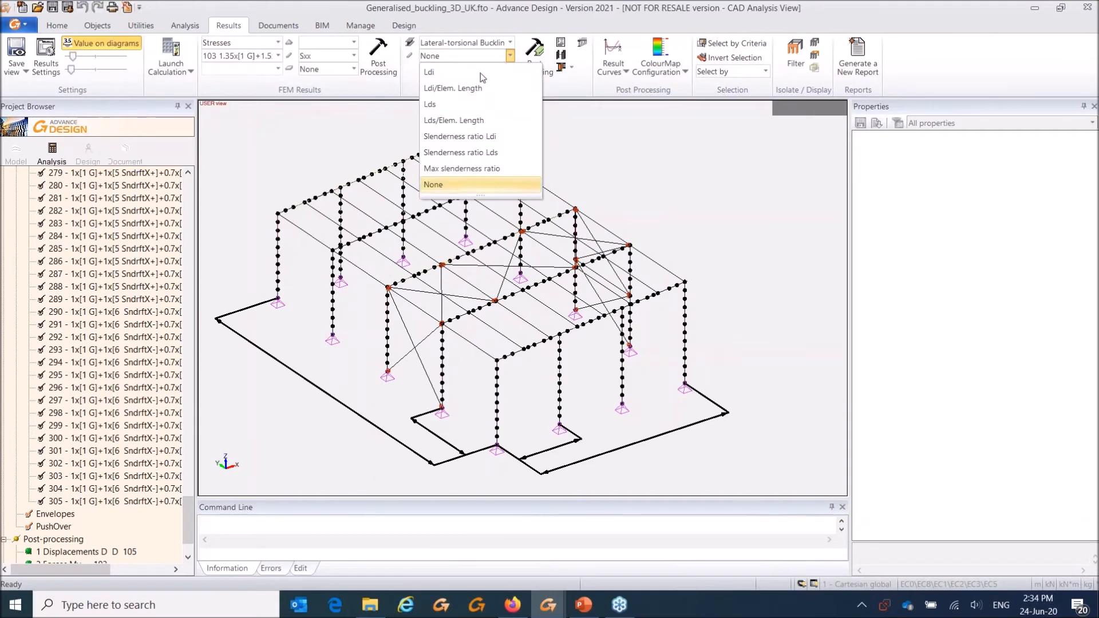
{"action": "left_click", "coordinate": [461, 72]}
{"action": "left_click", "coordinate": [534, 52]}
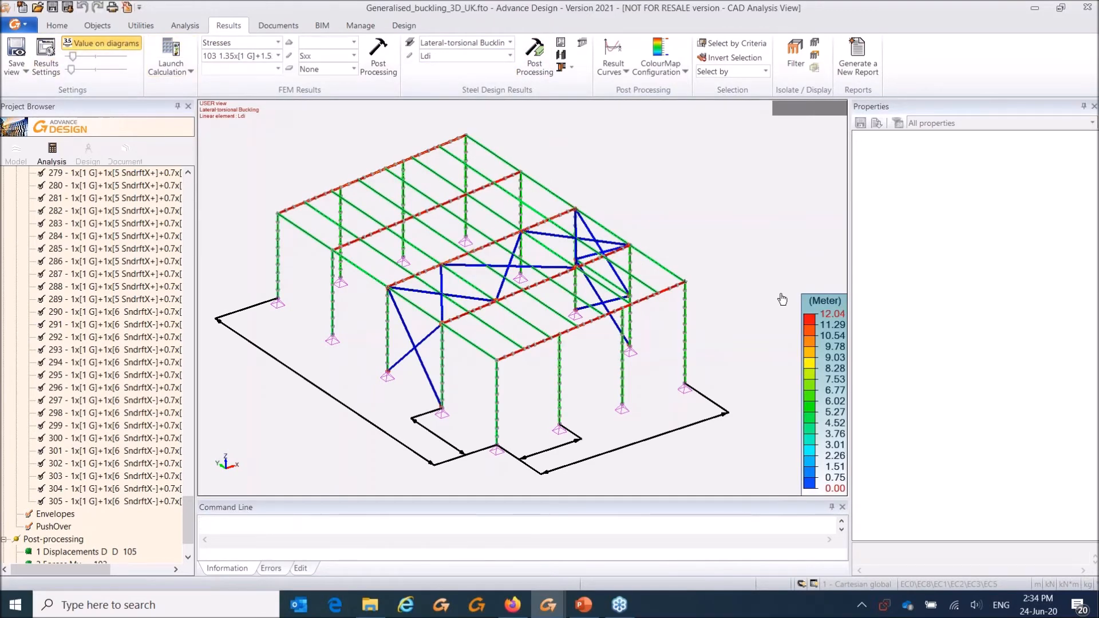
{"action": "middle_click_drag", "start_coordinate": [519, 305], "coordinate": [521, 273]}
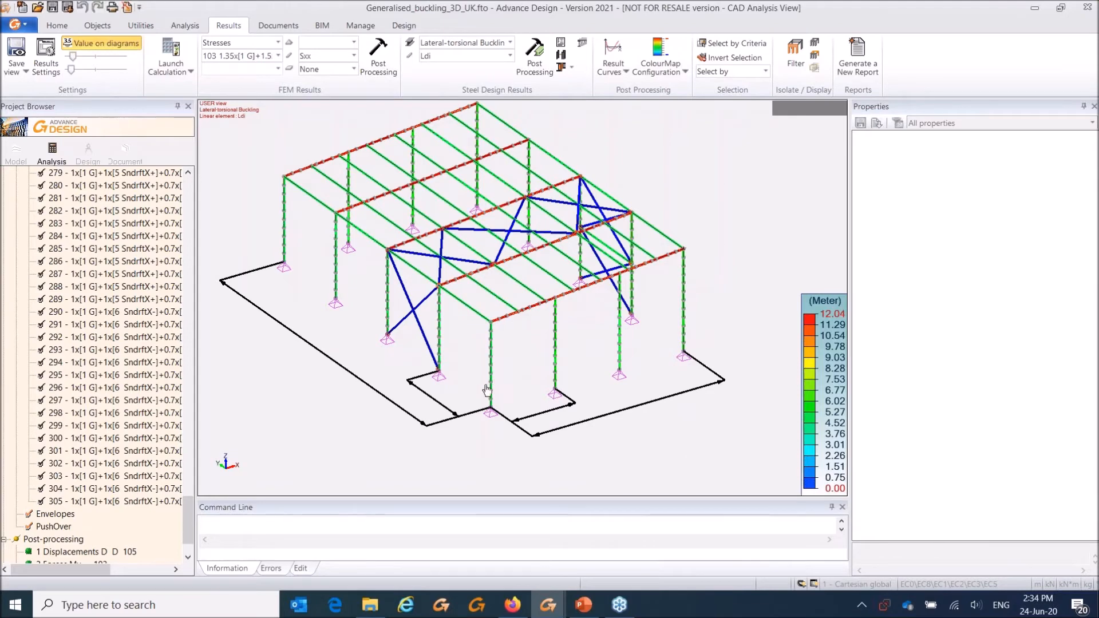
Step: Render the linear elements as shaded section profiles and clear the Ldi results from the model
{"action": "left_click", "coordinate": [58, 25]}
{"action": "left_click", "coordinate": [759, 67]}
{"action": "left_click", "coordinate": [776, 67]}
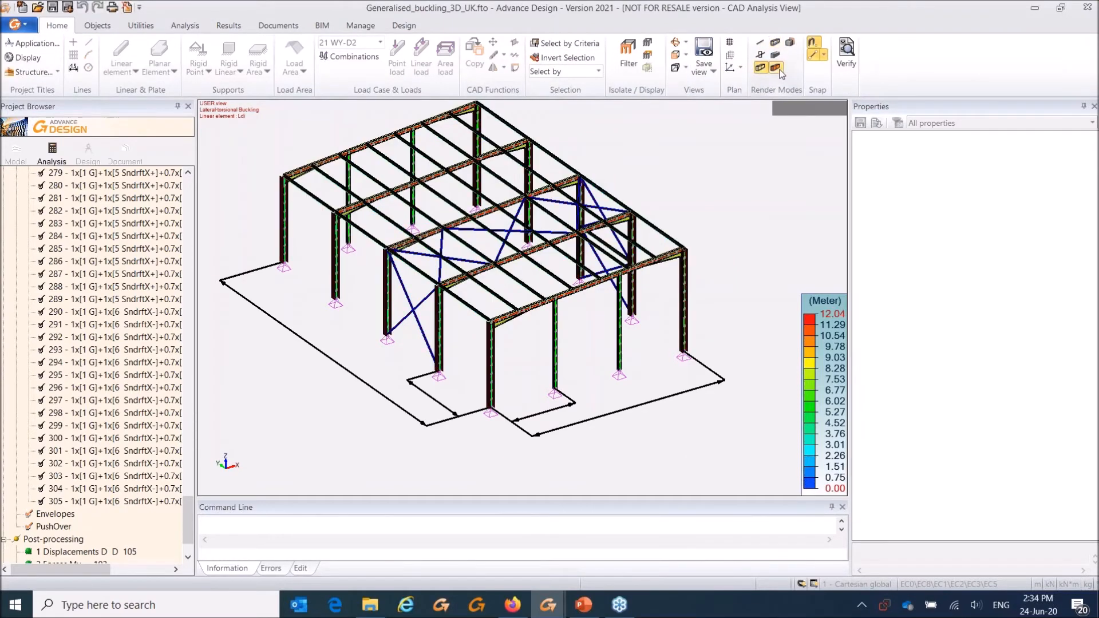
{"action": "left_click", "coordinate": [228, 26]}
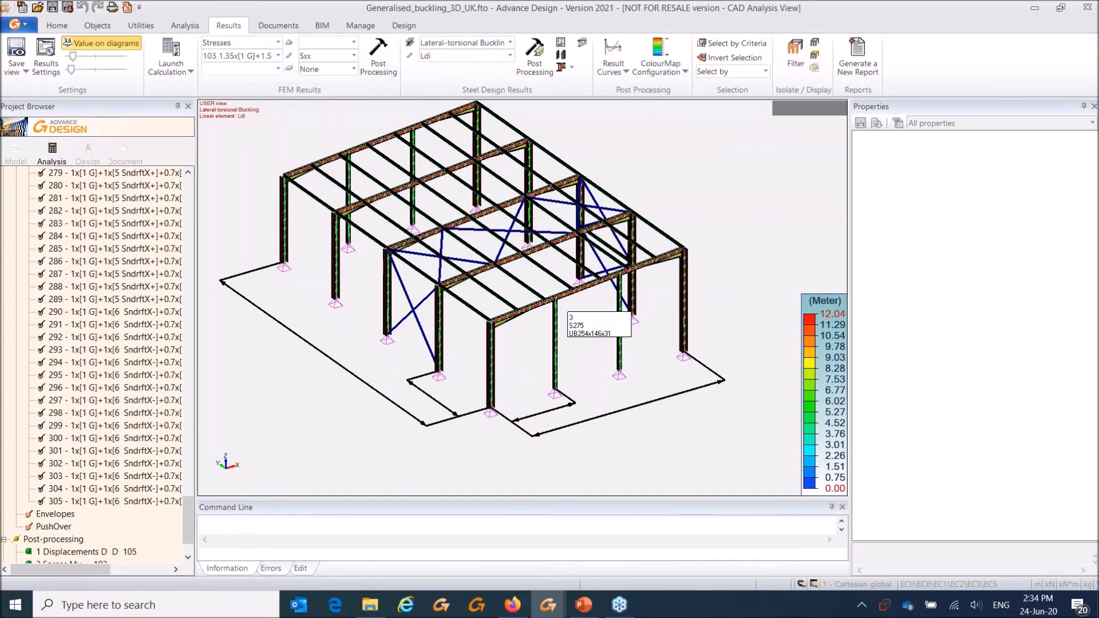
{"action": "right_click", "coordinate": [675, 166]}
{"action": "left_click", "coordinate": [728, 224]}
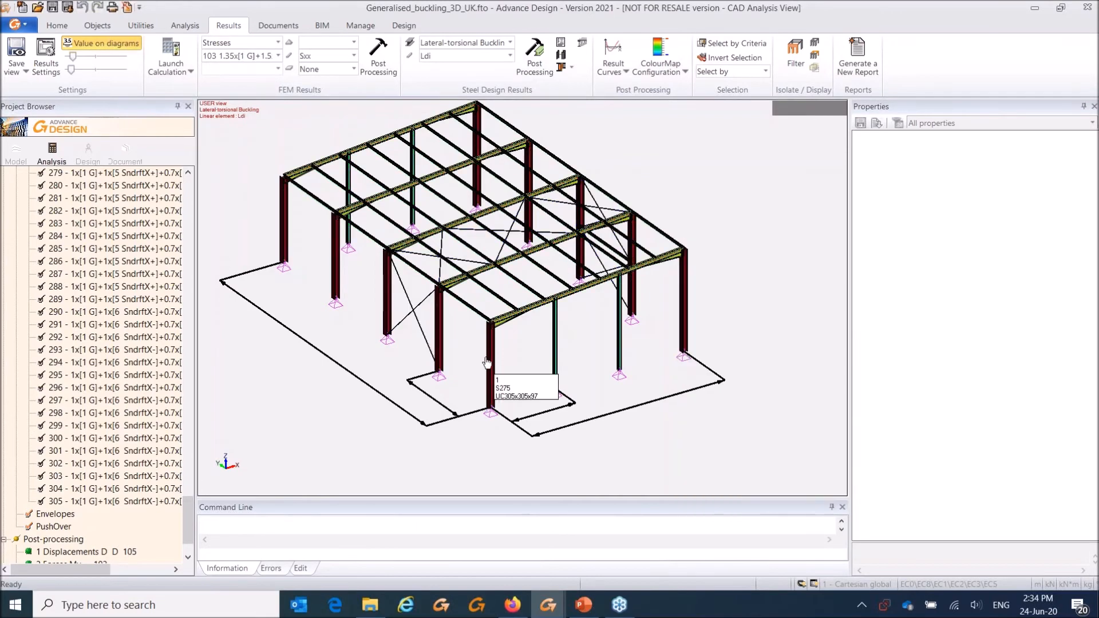
Step: Select the front corner UC305x305x97 column and open its shape sheet
{"action": "scroll", "coordinate": [486, 362], "scroll_direction": "up", "scroll_amount": 5}
{"action": "scroll", "coordinate": [494, 284], "scroll_direction": "up", "scroll_amount": 1}
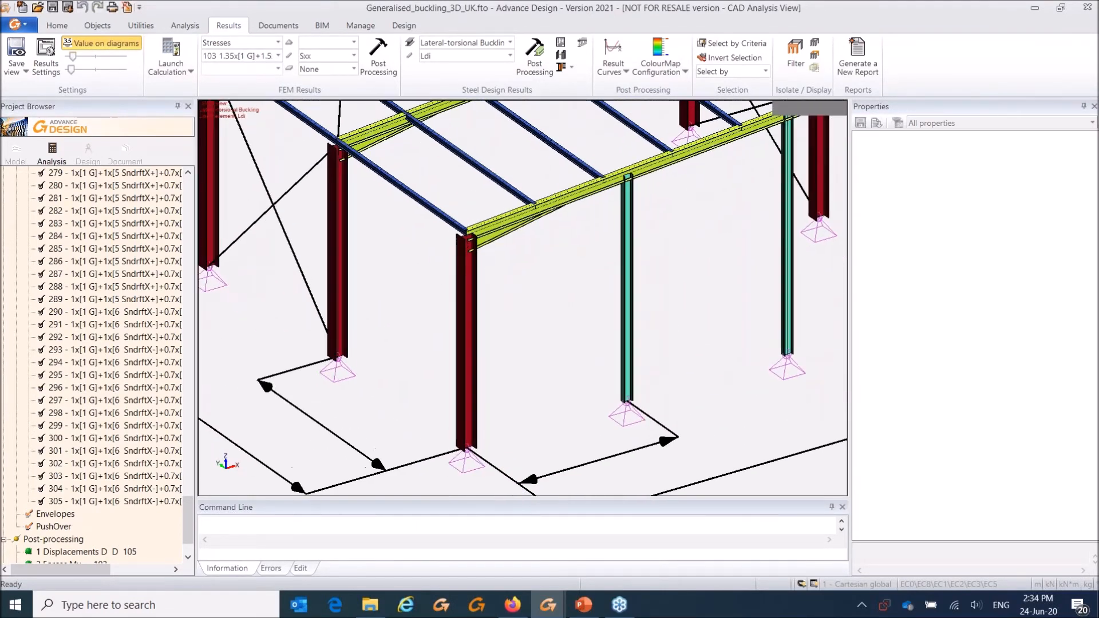
{"action": "left_click", "coordinate": [464, 320]}
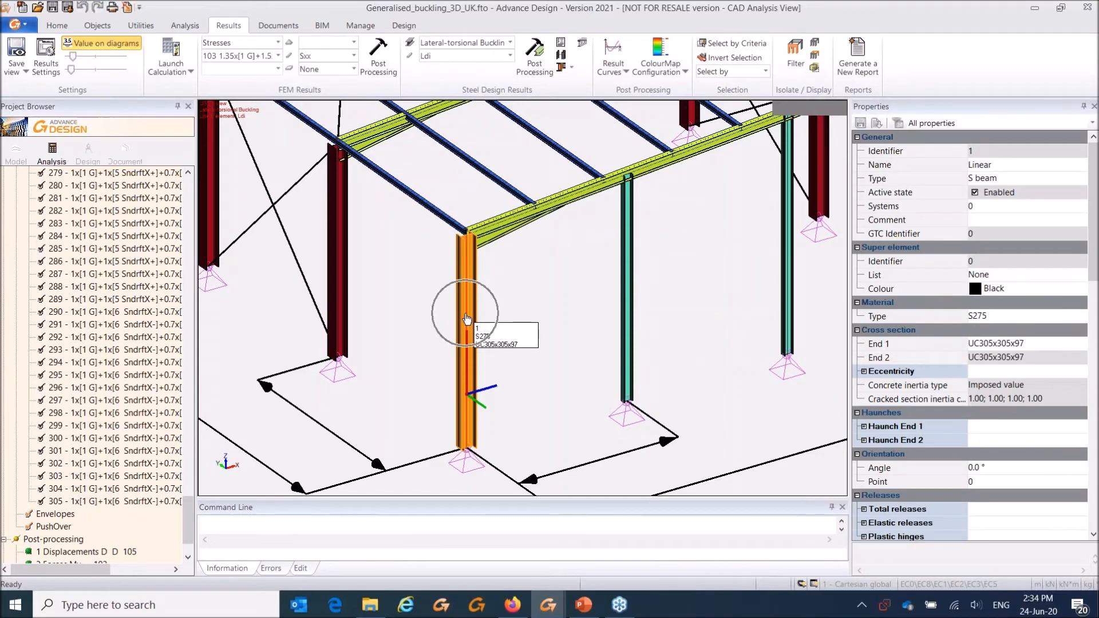
{"action": "left_click", "coordinate": [560, 43]}
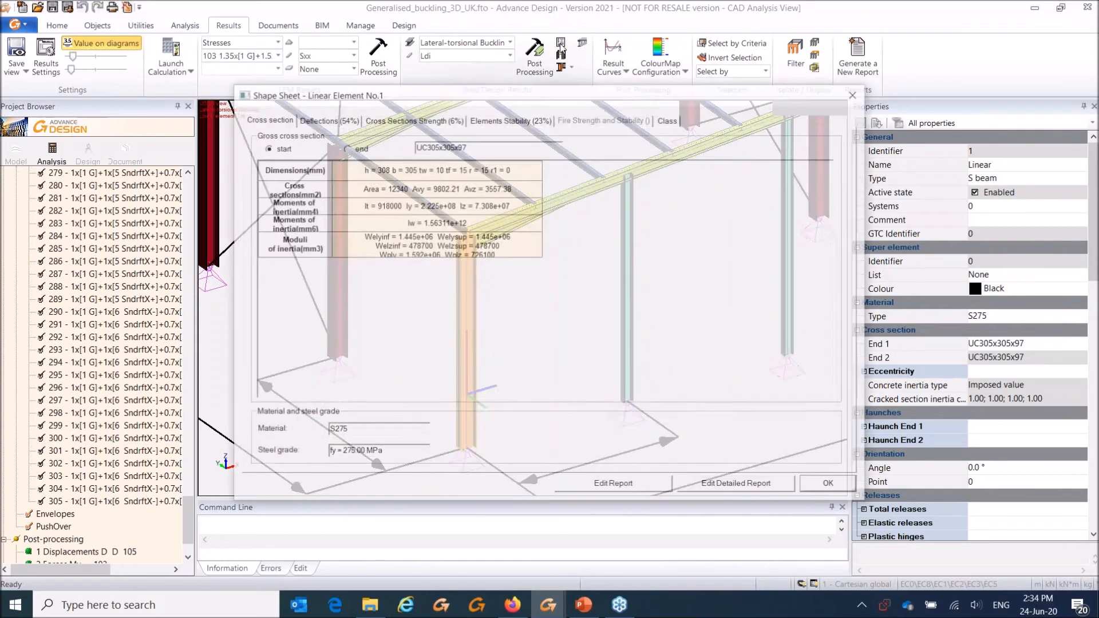
{"action": "left_click_drag", "start_coordinate": [424, 98], "coordinate": [456, 98]}
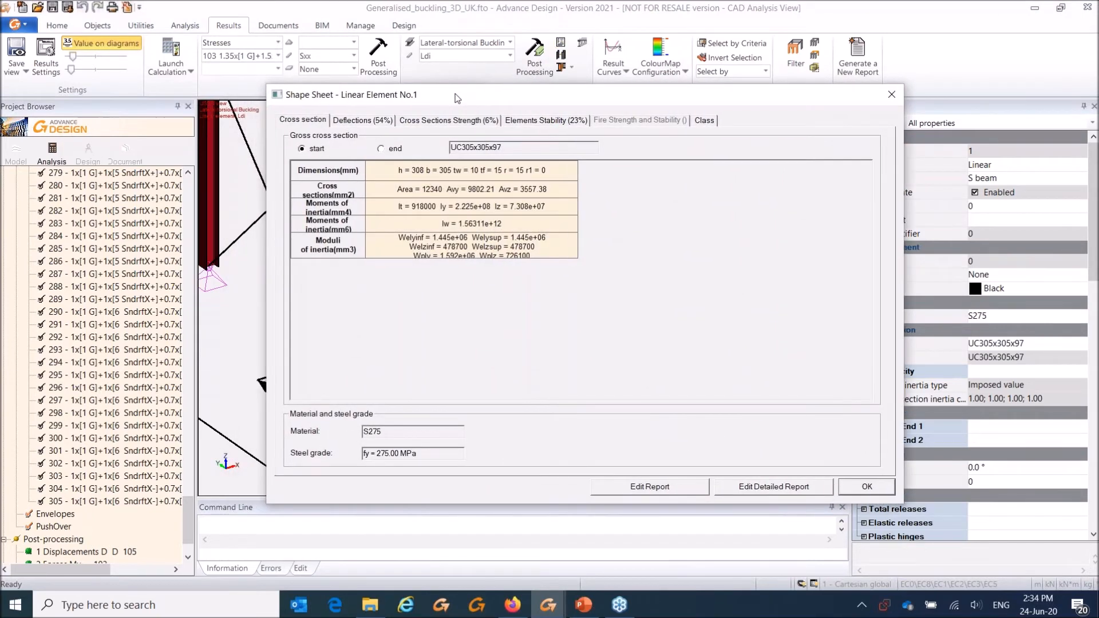
Step: Examine the corner column's deflections, cross-section strength and element stability results, and close the shape sheet
{"action": "left_click", "coordinate": [352, 122]}
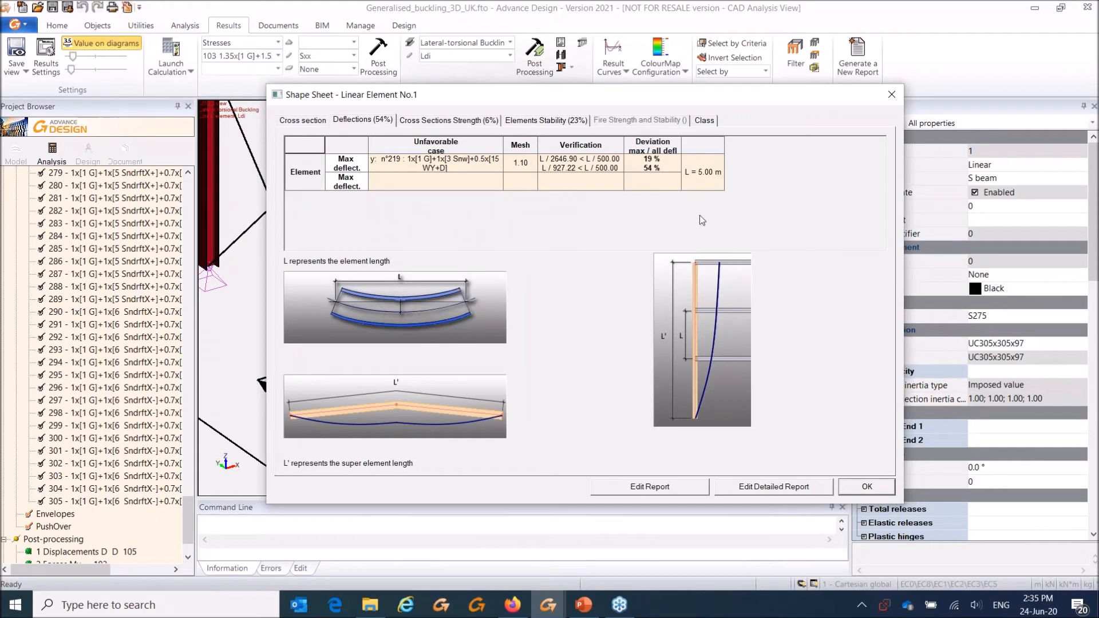
{"action": "left_click", "coordinate": [442, 122]}
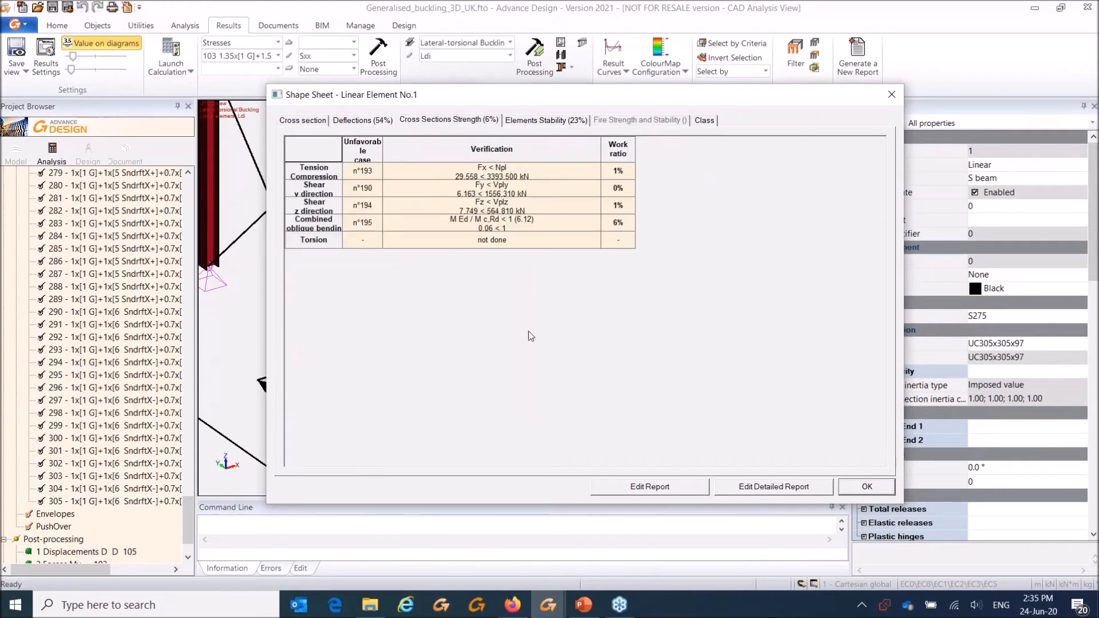
{"action": "left_click", "coordinate": [310, 174]}
{"action": "left_click", "coordinate": [319, 194]}
{"action": "left_click", "coordinate": [554, 123]}
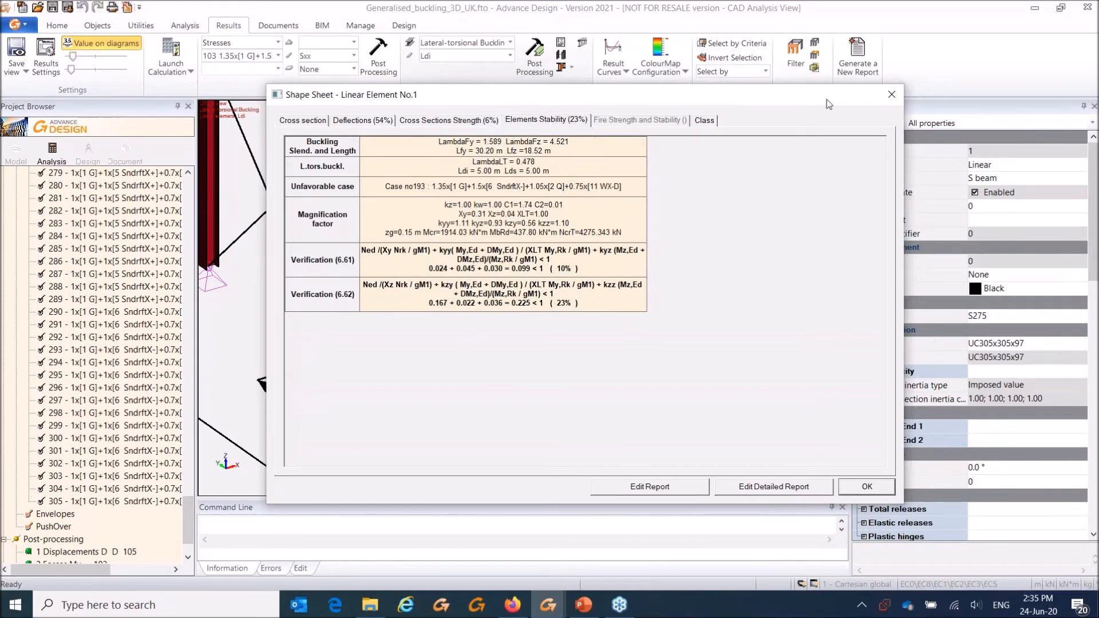
{"action": "left_click", "coordinate": [891, 94]}
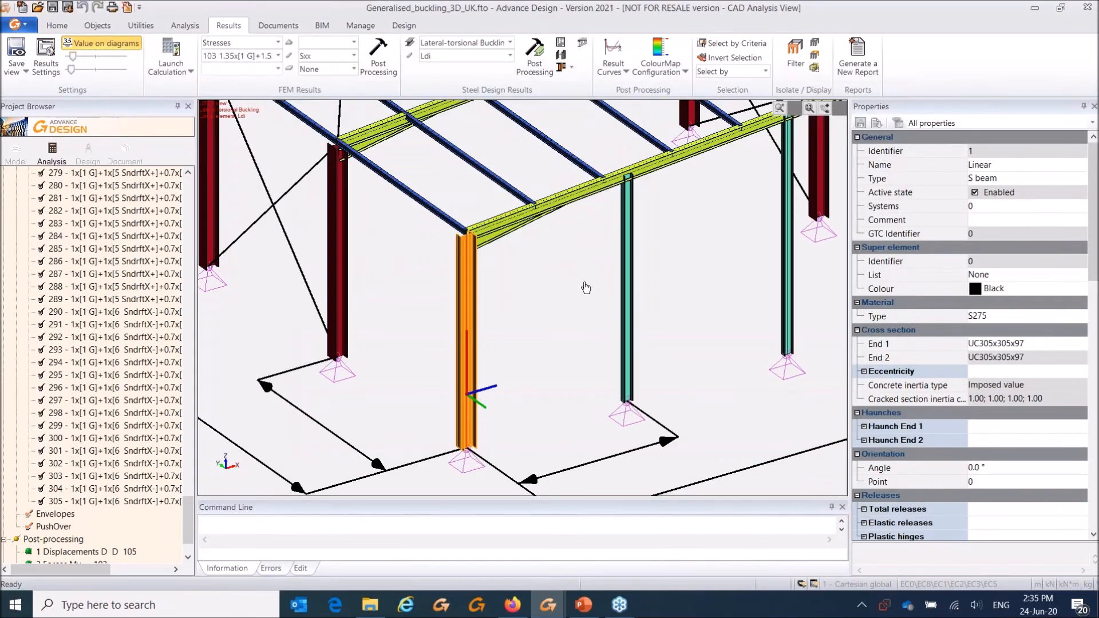
Step: Expand the corner column's buckling length settings in its steelwork design properties and widen the property area
{"action": "middle_click_drag", "start_coordinate": [585, 288], "coordinate": [548, 267]}
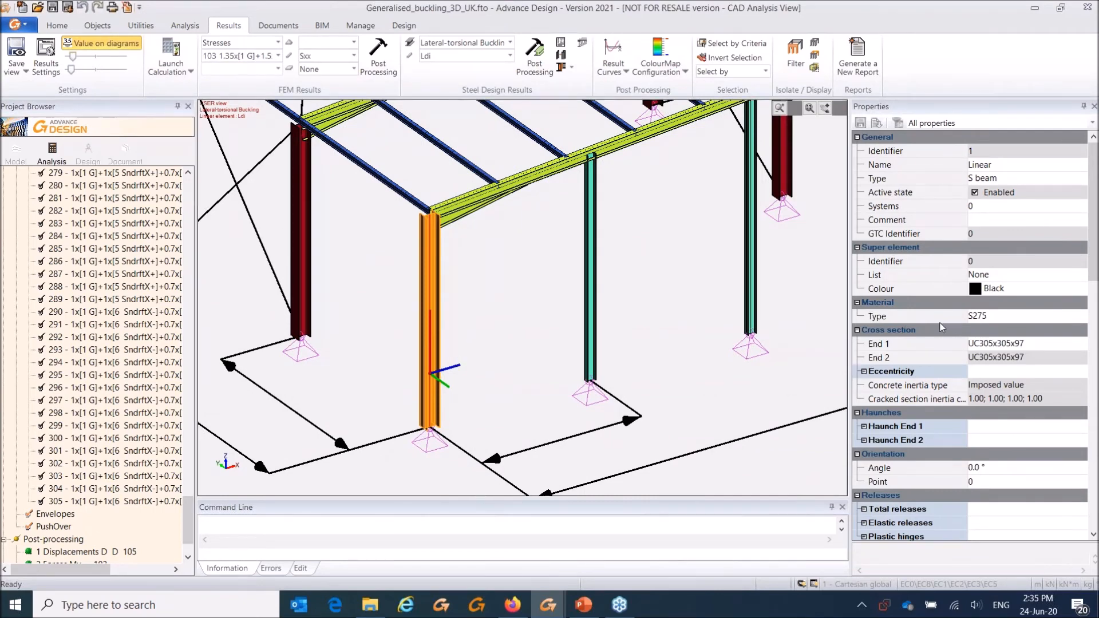
{"action": "scroll", "coordinate": [1014, 352], "scroll_direction": "down", "scroll_amount": 7}
{"action": "scroll", "coordinate": [1011, 349], "scroll_direction": "down", "scroll_amount": 10}
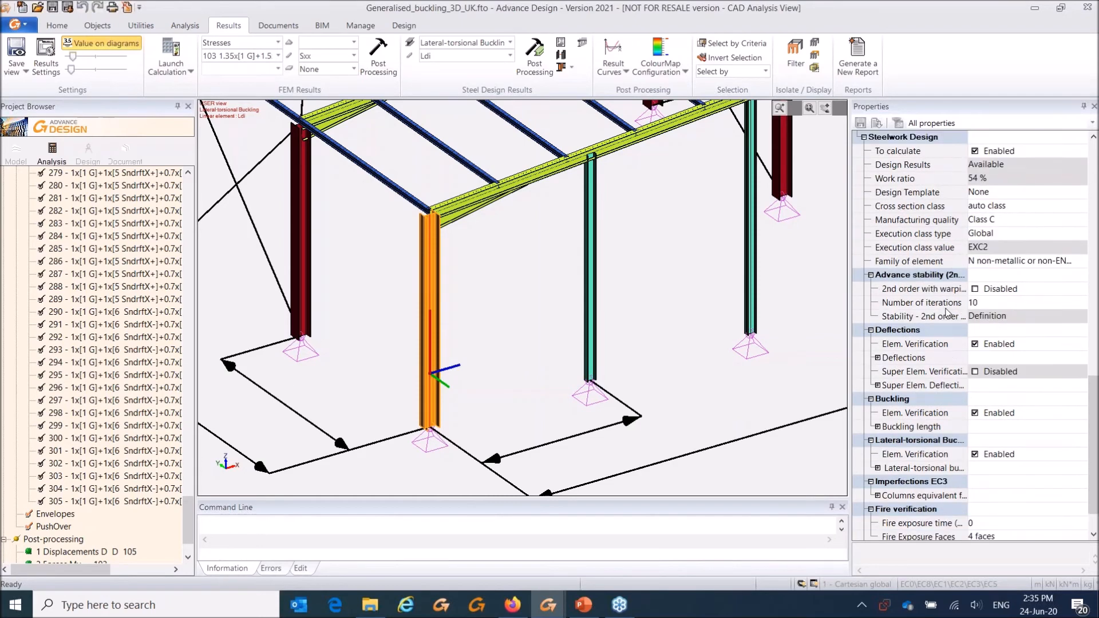
{"action": "scroll", "coordinate": [916, 257], "scroll_direction": "up", "scroll_amount": 4}
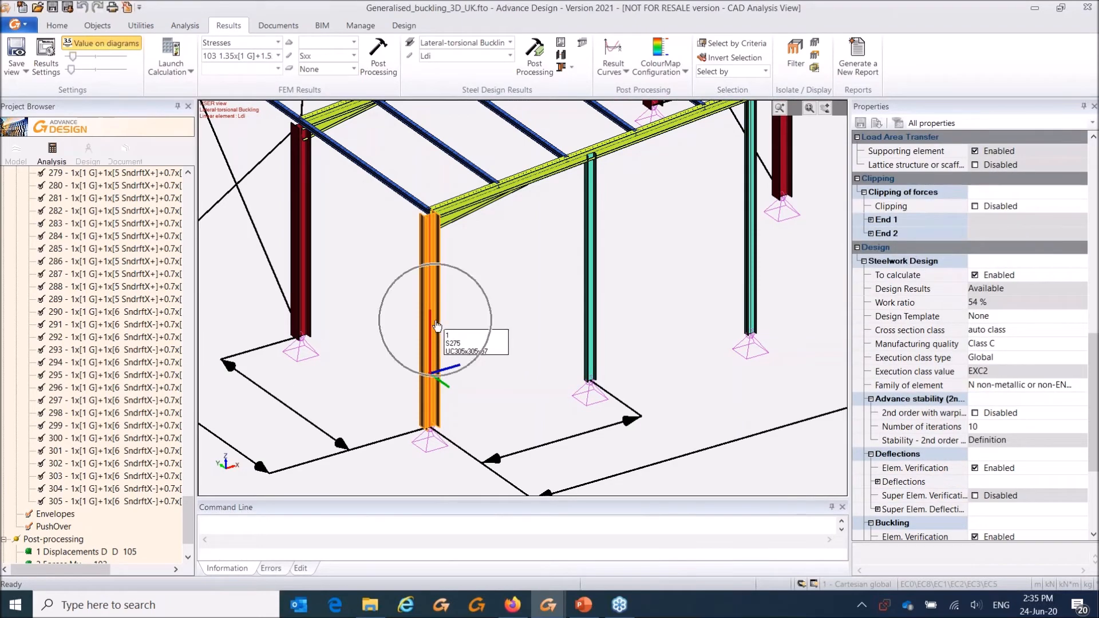
{"action": "scroll", "coordinate": [967, 399], "scroll_direction": "down", "scroll_amount": 4}
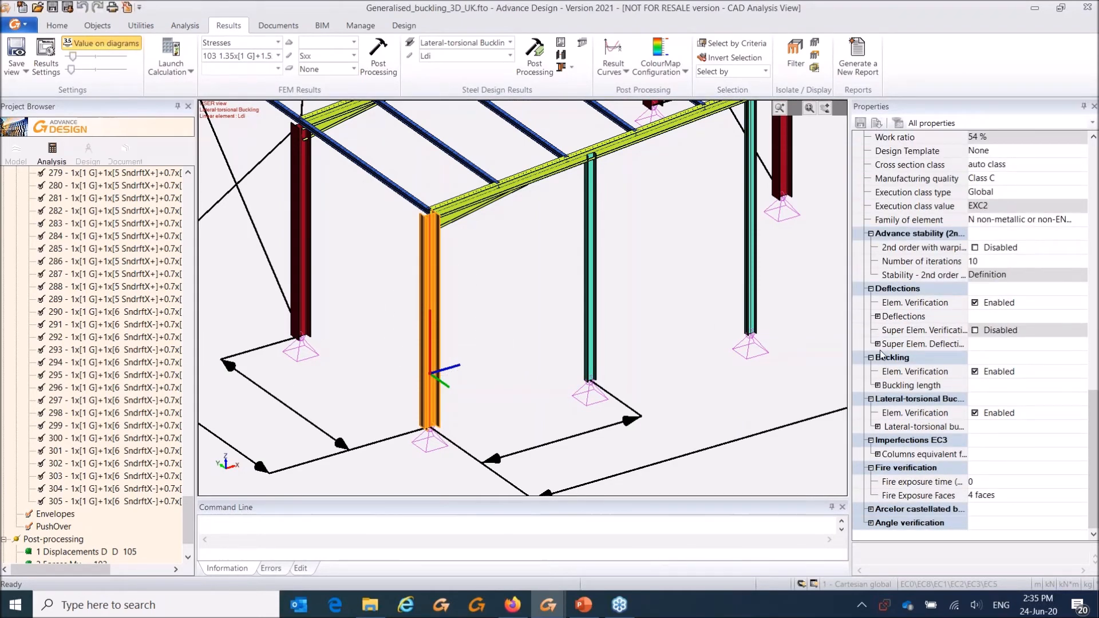
{"action": "left_click", "coordinate": [878, 386]}
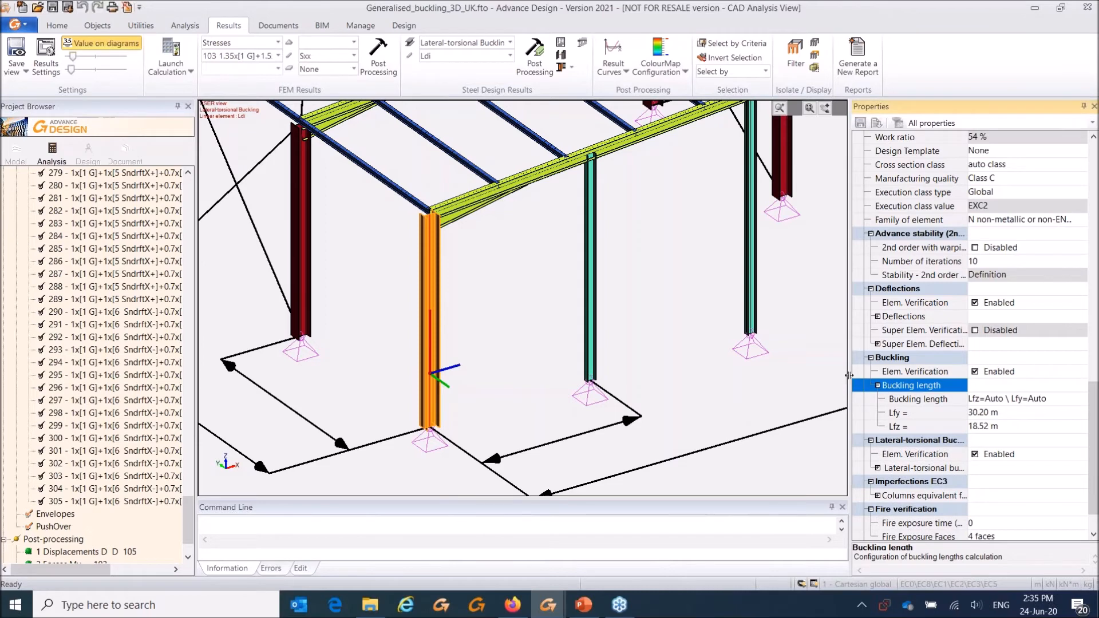
{"action": "left_click_drag", "start_coordinate": [849, 377], "coordinate": [809, 377]}
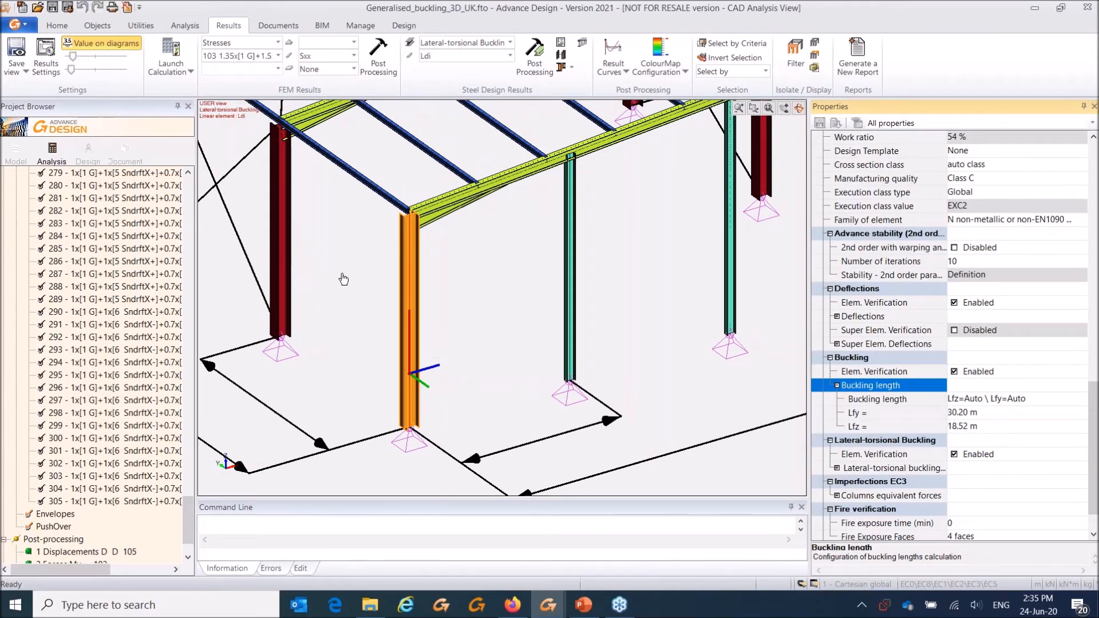
Step: Set the corner column's Lfz buckling length to Element ratio with 0.5 x length
{"action": "left_click", "coordinate": [946, 398]}
{"action": "left_click", "coordinate": [953, 399]}
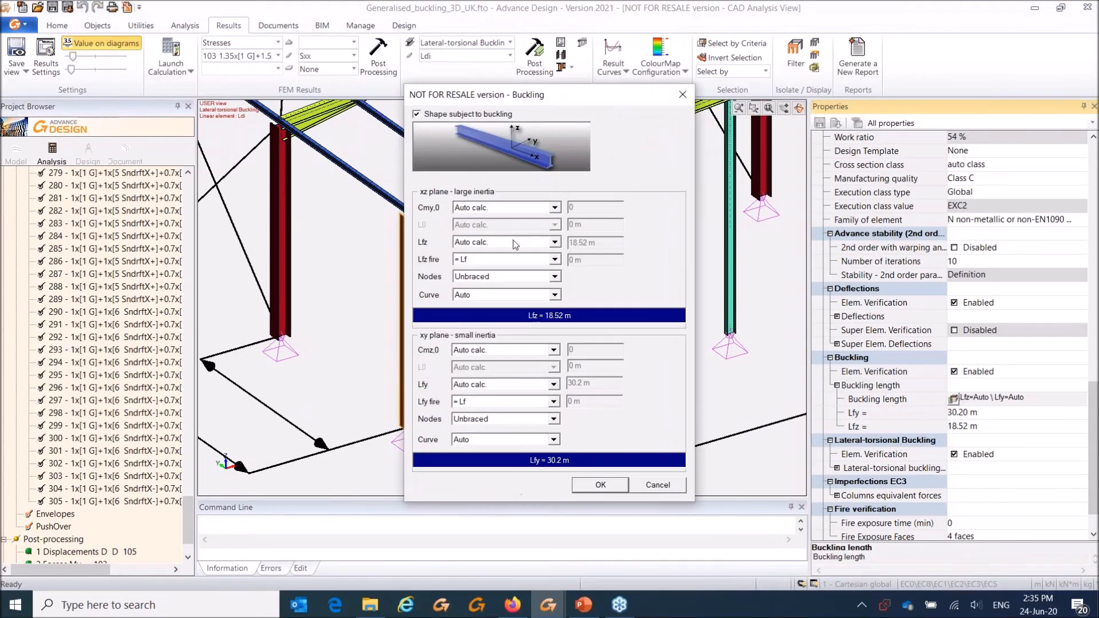
{"action": "left_click", "coordinate": [515, 244]}
{"action": "left_click", "coordinate": [487, 276]}
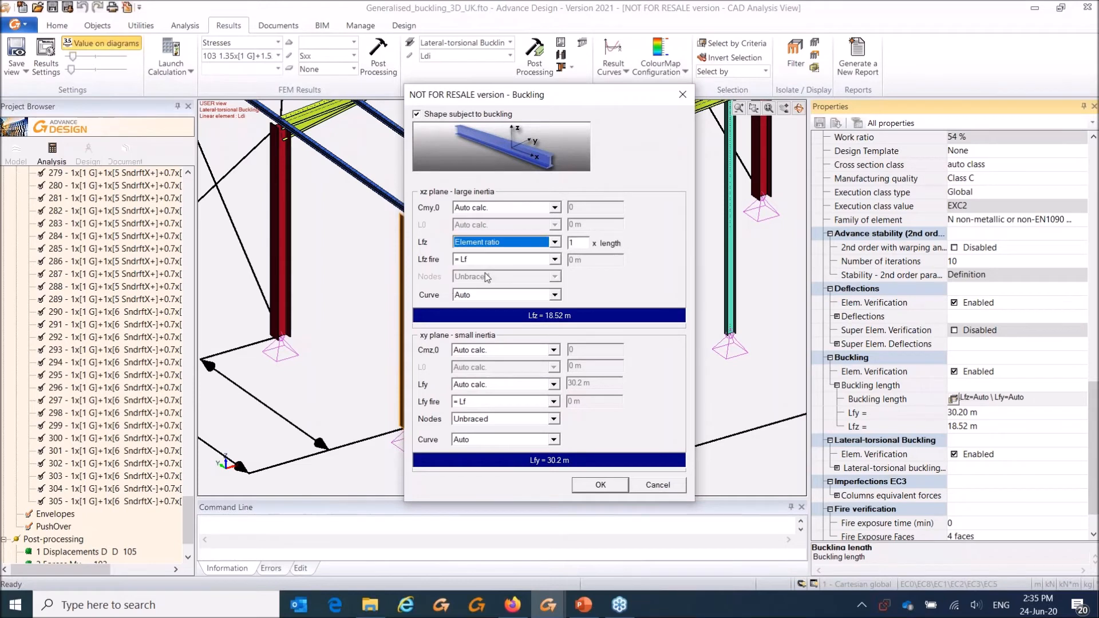
{"action": "key", "text": "Tab"}
{"action": "type", "text": "0.5"}
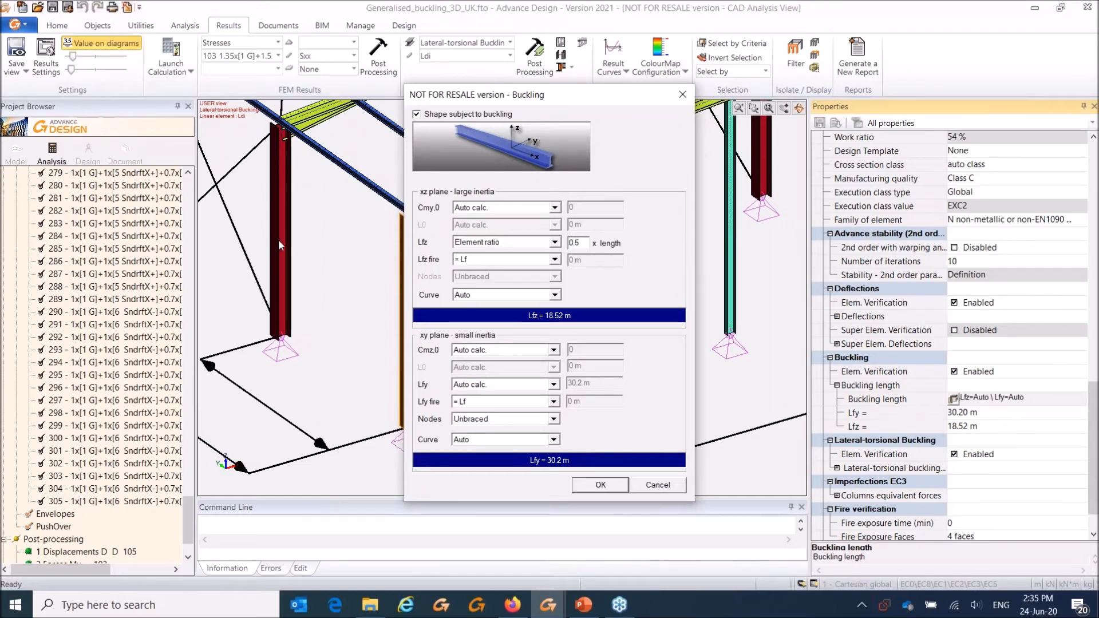
{"action": "left_click", "coordinate": [602, 485]}
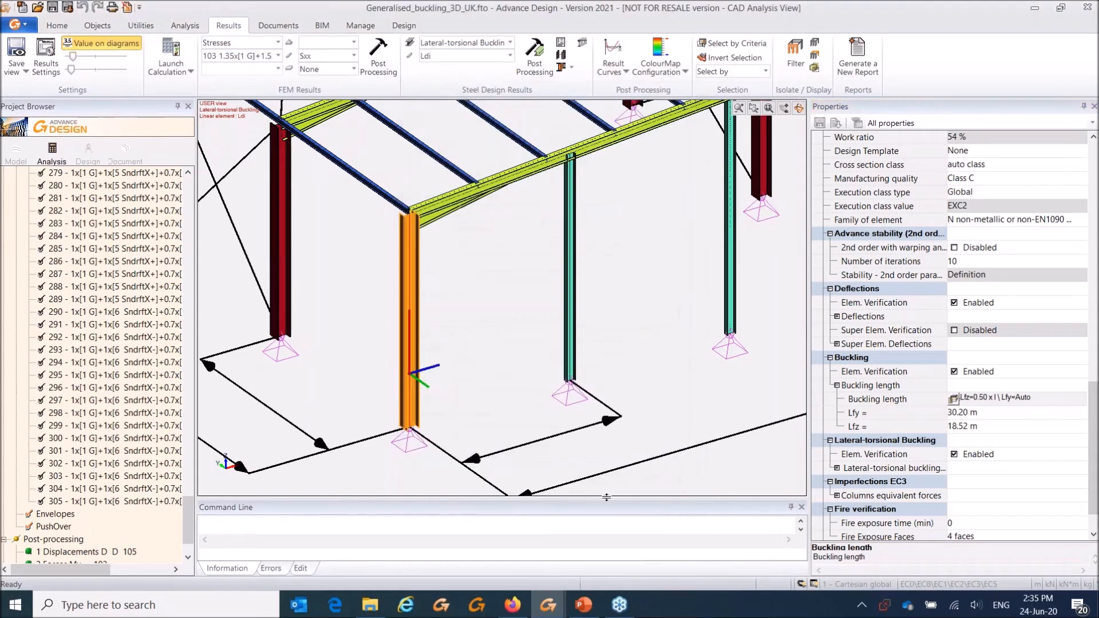
Step: Run the steel design calculation for only the selected corner column
{"action": "left_click", "coordinate": [416, 302]}
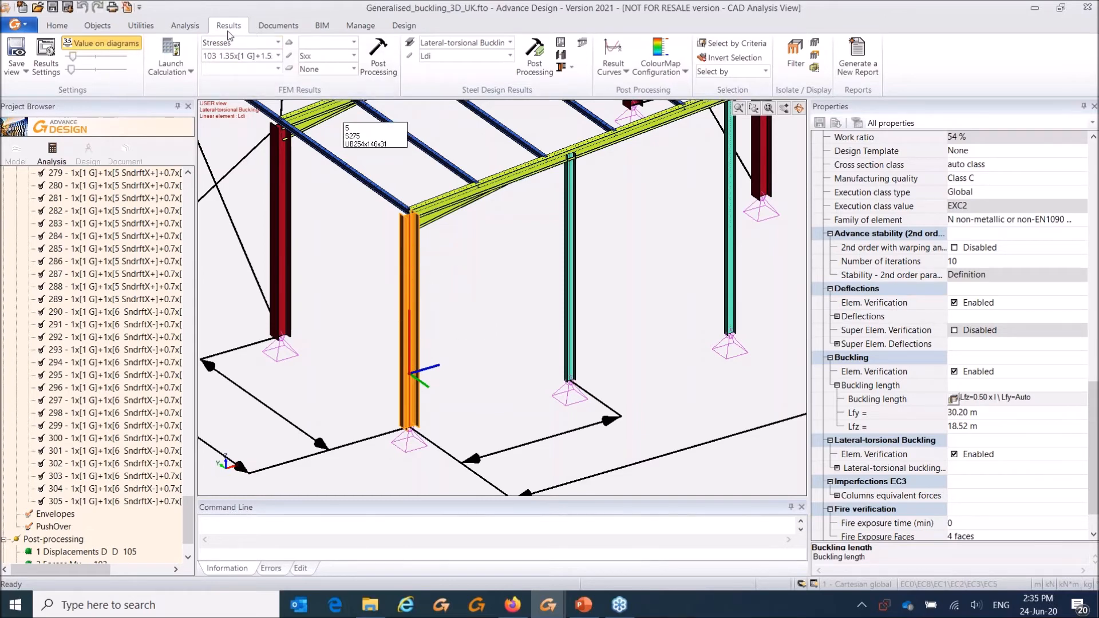
{"action": "left_click", "coordinate": [190, 71]}
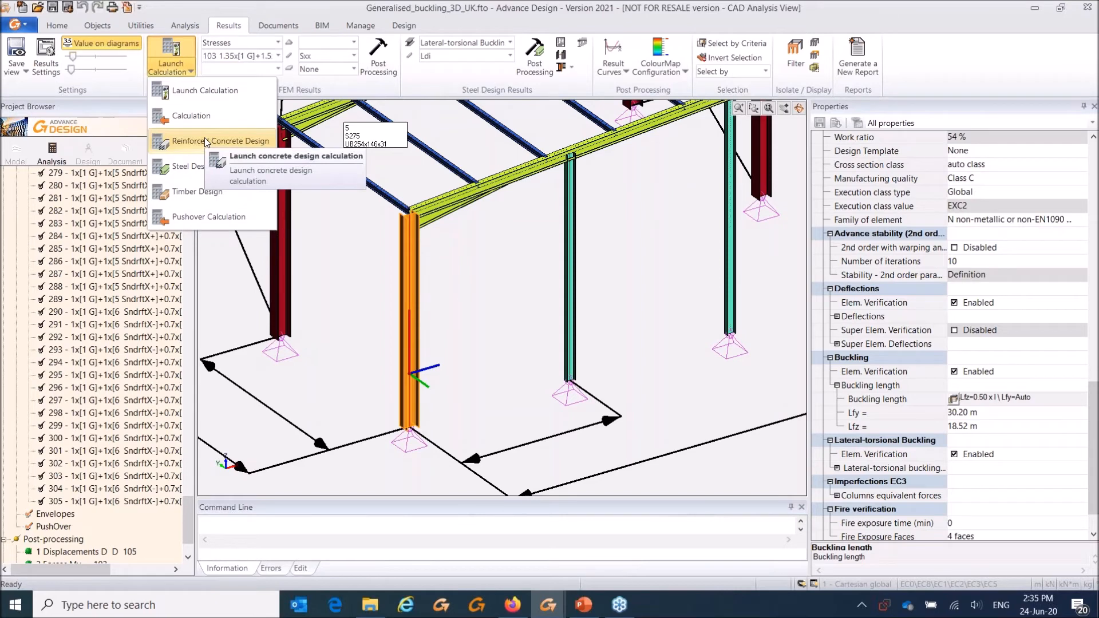
{"action": "left_click", "coordinate": [191, 165]}
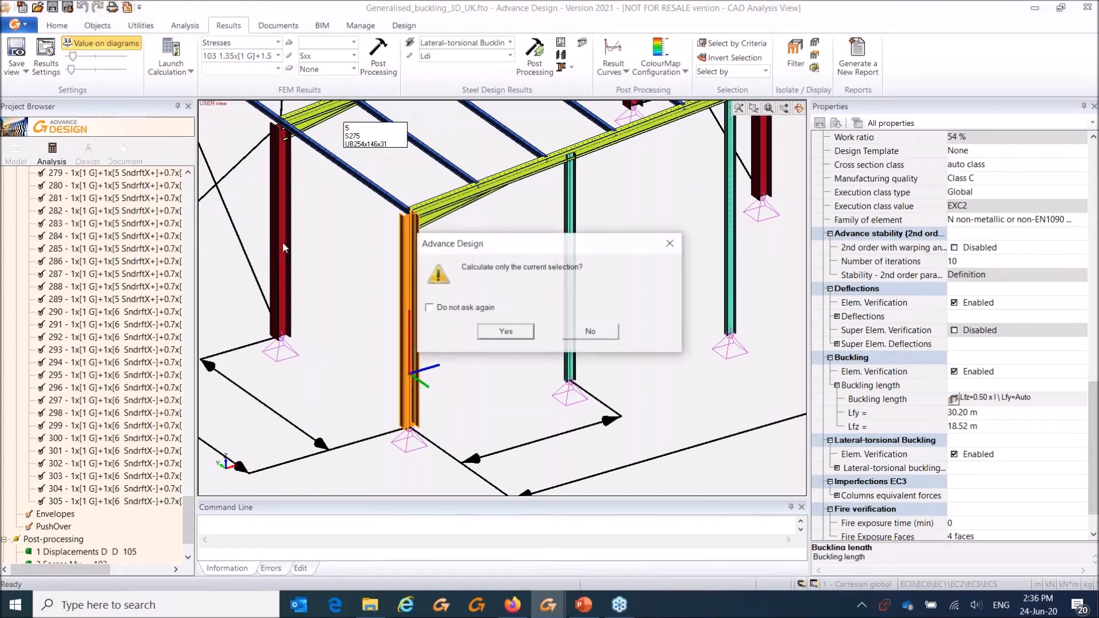
{"action": "left_click", "coordinate": [505, 332]}
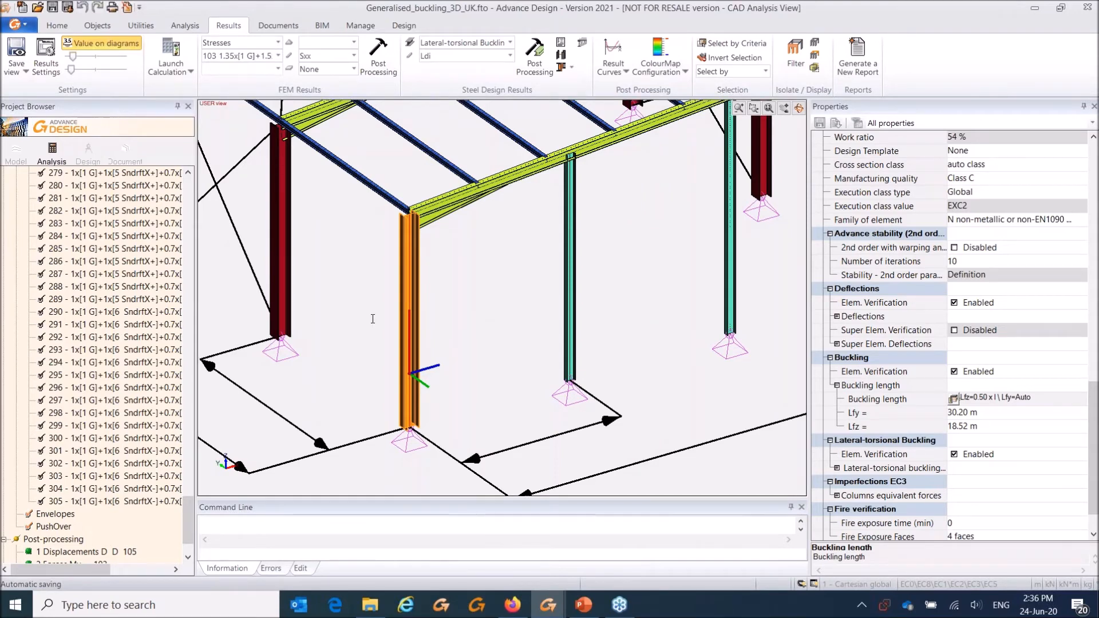
Step: Reopen the corner column's shape sheet to examine its recalculated element stability, close it and clear the selection
{"action": "middle_click_drag", "start_coordinate": [441, 291], "coordinate": [505, 323]}
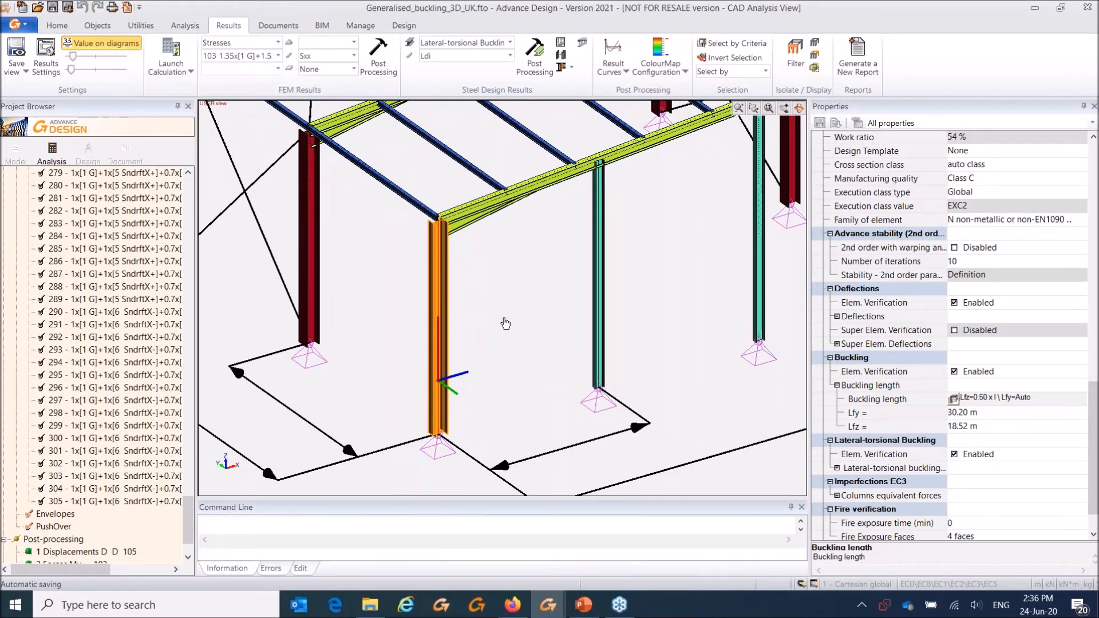
{"action": "mouse_move", "coordinate": [510, 308]}
{"action": "middle_mouse_down"}
{"action": "mouse_move", "coordinate": [505, 292]}
{"action": "mouse_move", "coordinate": [520, 288]}
{"action": "mouse_move", "coordinate": [511, 288]}
{"action": "middle_mouse_up"}
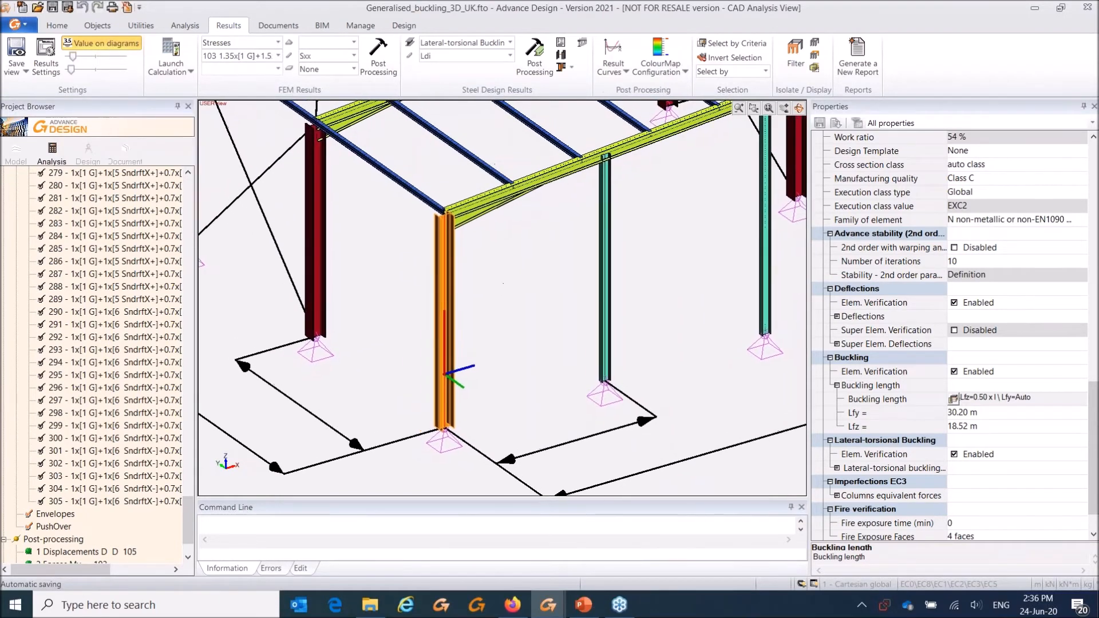
{"action": "left_click", "coordinate": [452, 331]}
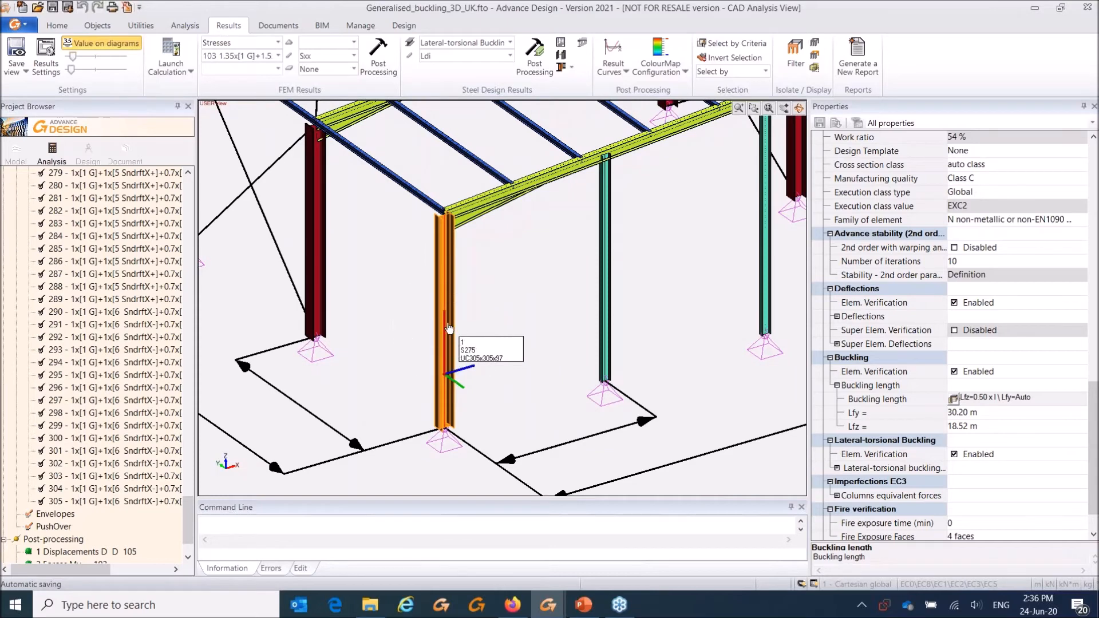
{"action": "left_click", "coordinate": [452, 331]}
{"action": "left_click", "coordinate": [452, 331]}
{"action": "left_click", "coordinate": [562, 43]}
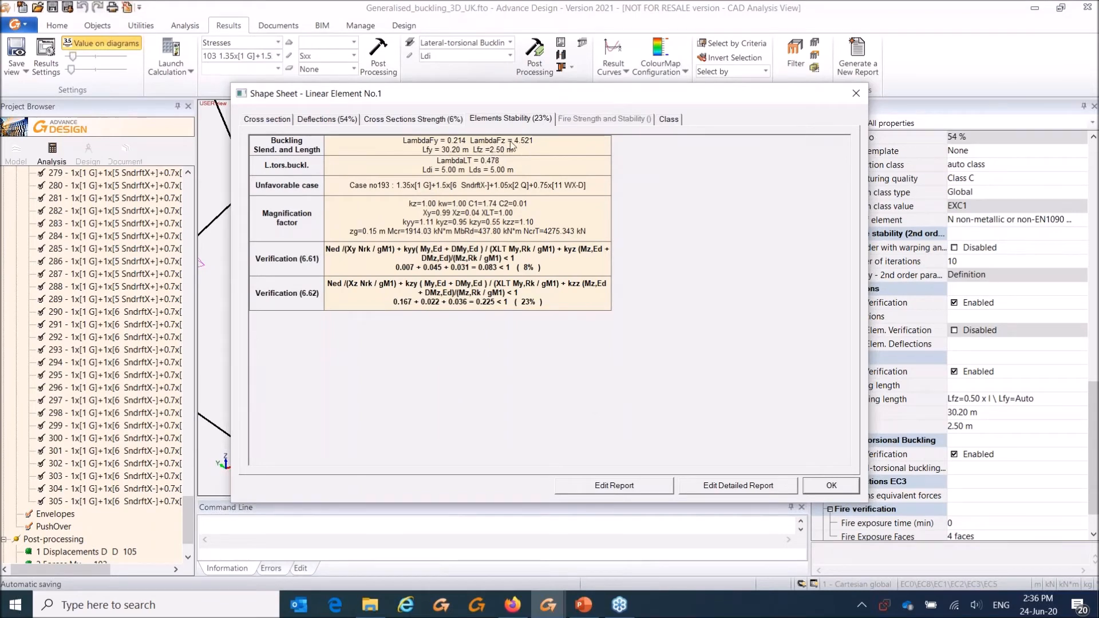
{"action": "left_click", "coordinate": [856, 93]}
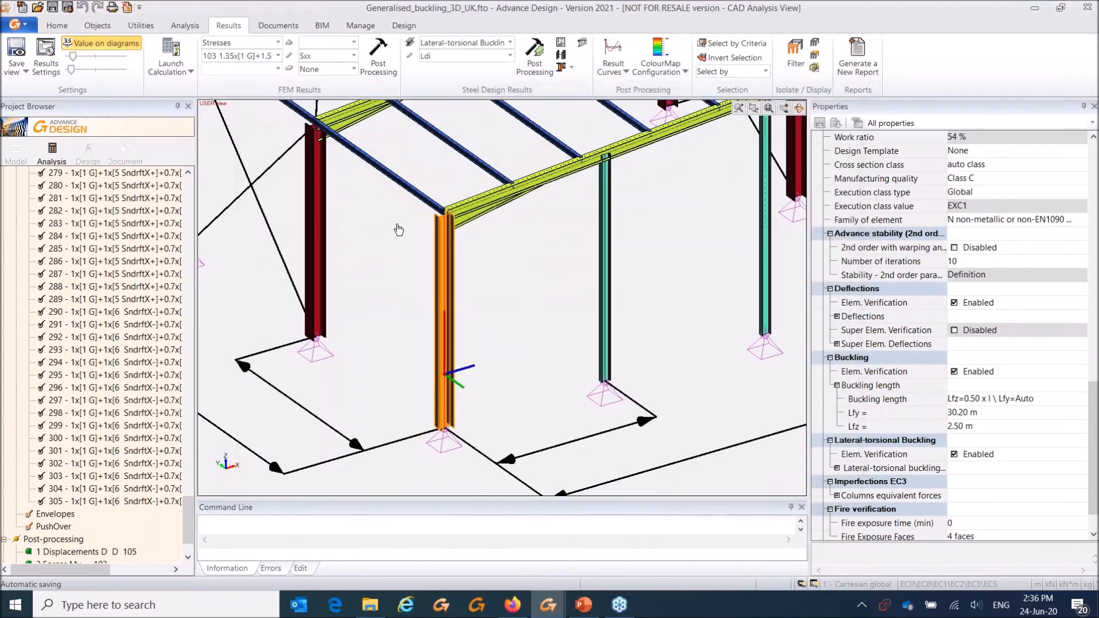
{"action": "key", "text": "Escape"}
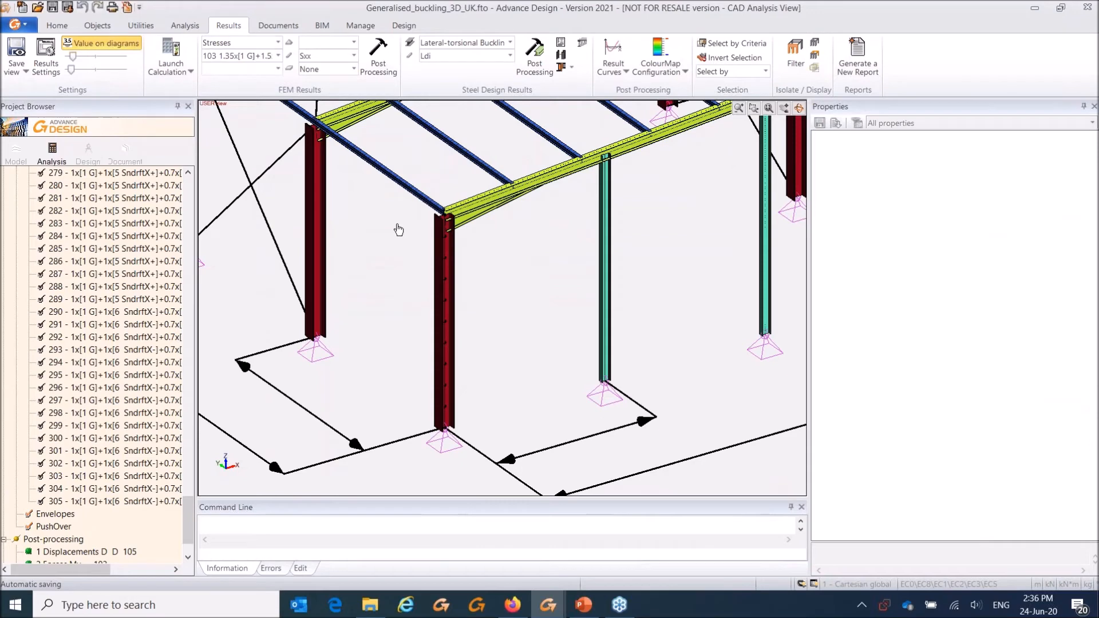
Step: Check the corner column's buckling and lateral-torsional buckling results in its shape sheet once more, then deselect the column
{"action": "left_click", "coordinate": [449, 285]}
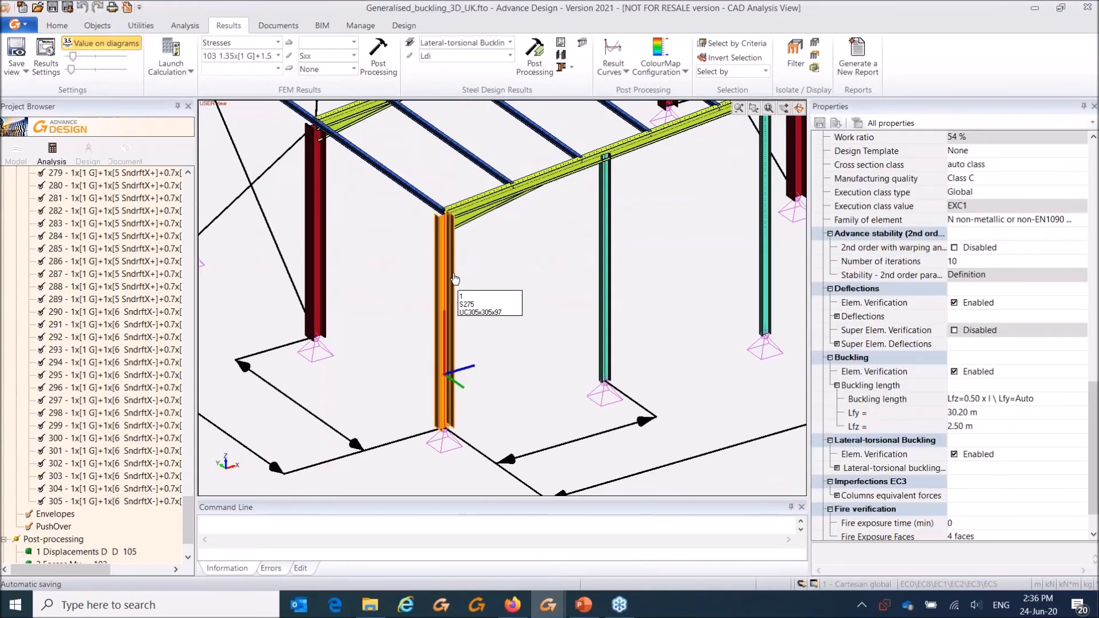
{"action": "left_click", "coordinate": [559, 55]}
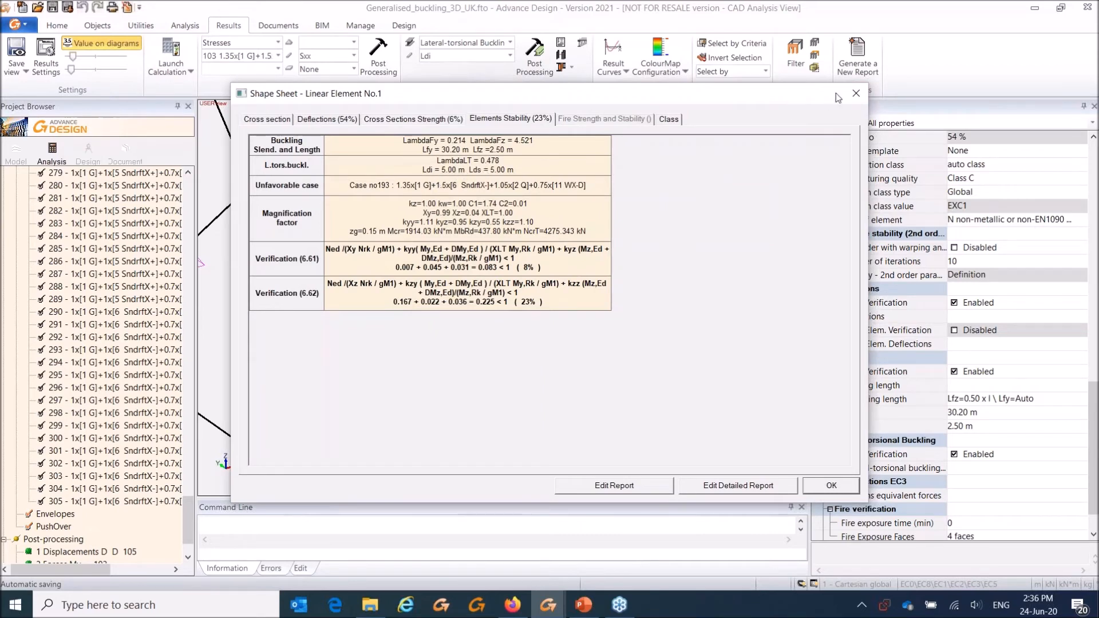
{"action": "left_click", "coordinate": [856, 95]}
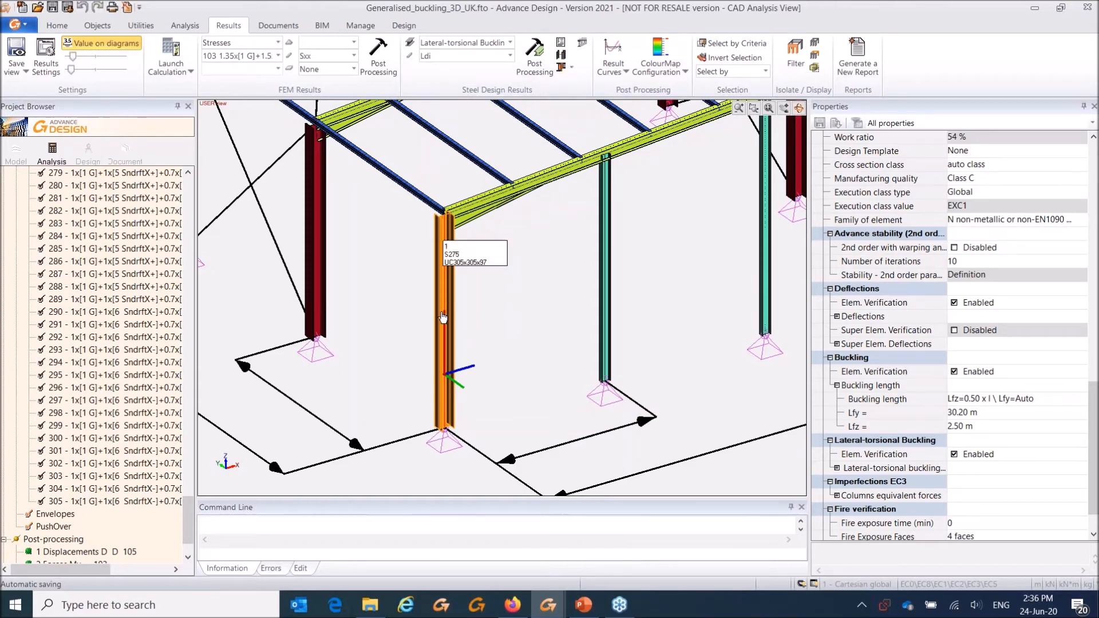
{"action": "left_click", "coordinate": [395, 278]}
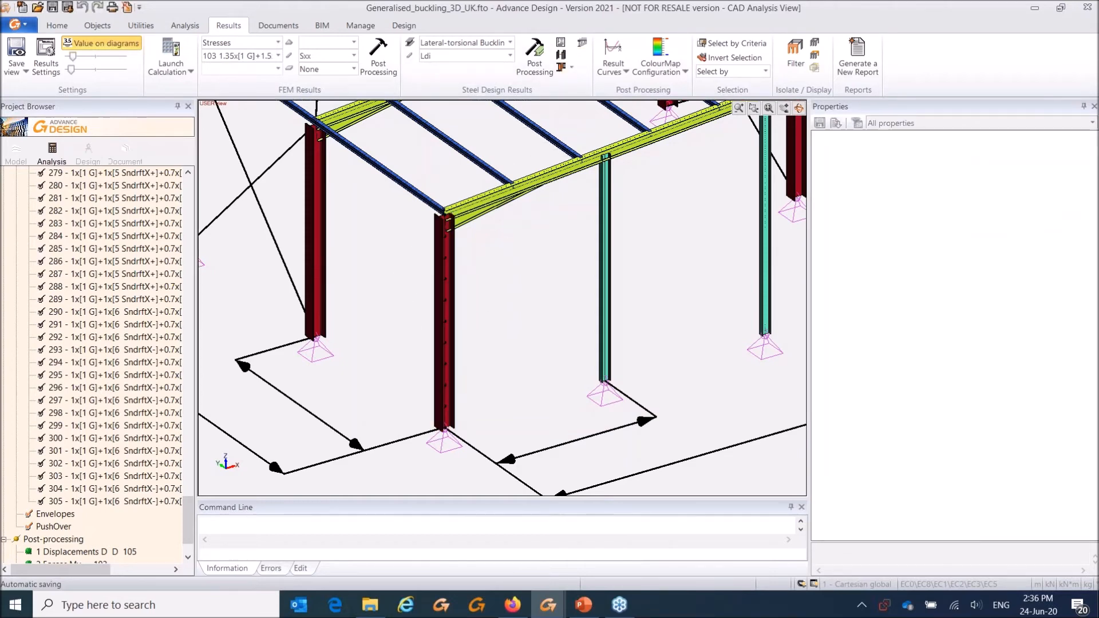
Step: Turn on the display of restraints in the model and bring the corner column into view
{"action": "right_click", "coordinate": [395, 278]}
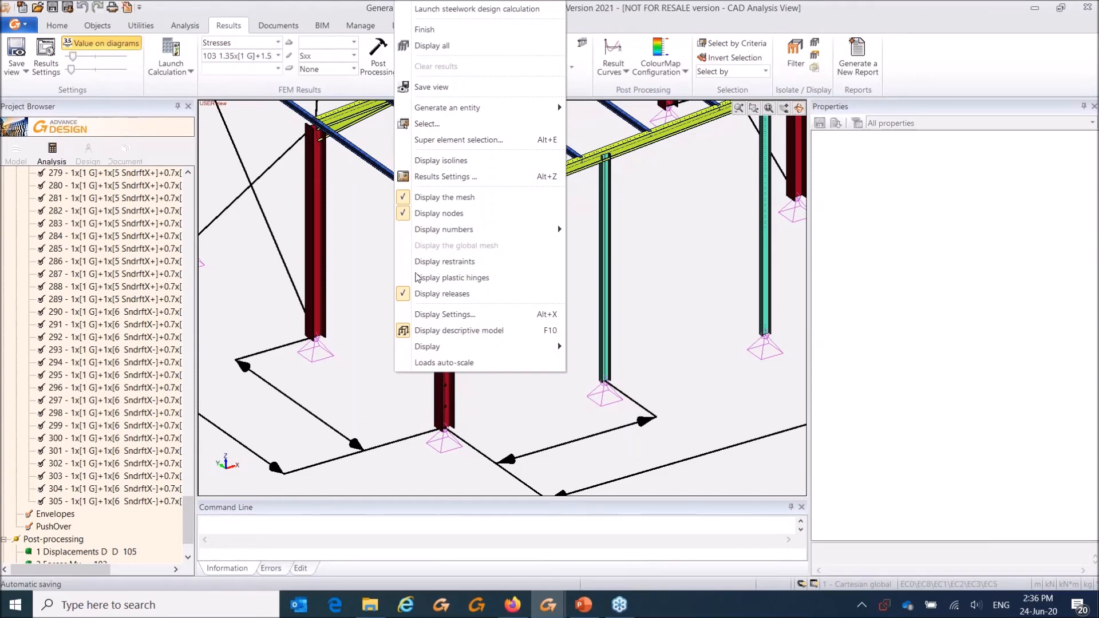
{"action": "left_click", "coordinate": [461, 261]}
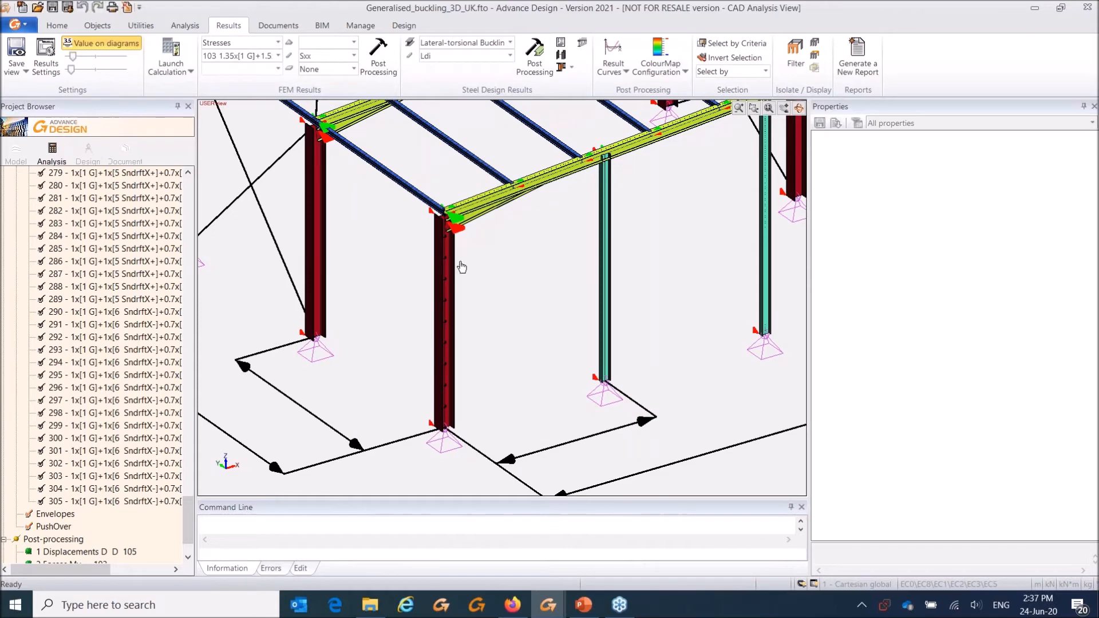
{"action": "middle_click_drag", "start_coordinate": [380, 226], "coordinate": [362, 238]}
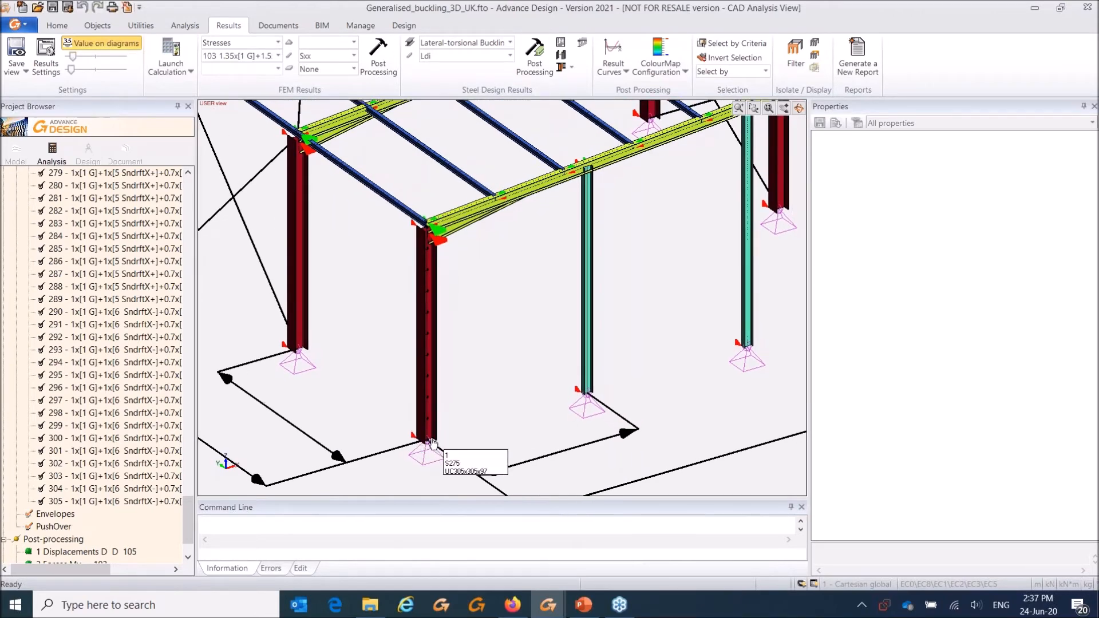
{"action": "middle_click_drag", "start_coordinate": [395, 339], "coordinate": [389, 313]}
{"action": "scroll", "coordinate": [389, 313], "scroll_direction": "up", "scroll_amount": 2}
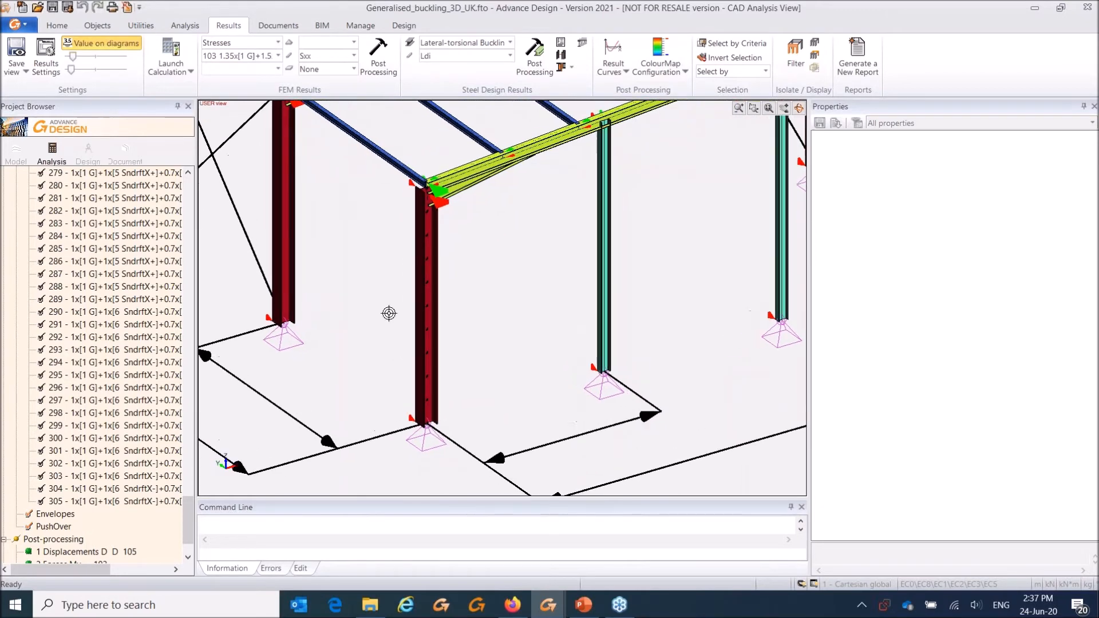
Step: Open the lateral-torsional buckling length definition of the corner column from its design properties
{"action": "left_click", "coordinate": [420, 302]}
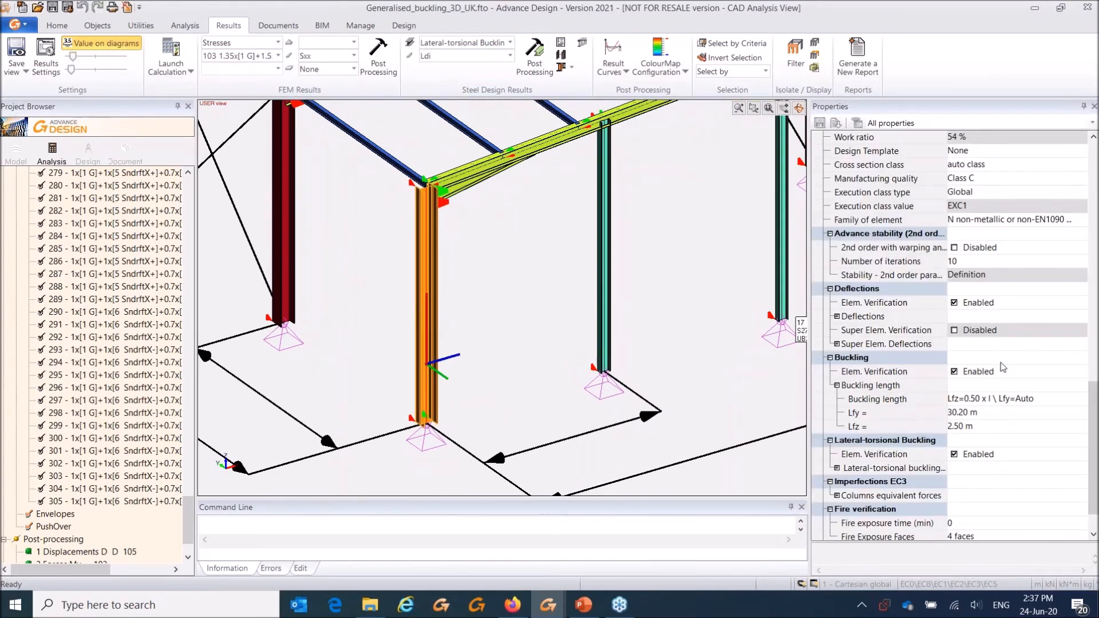
{"action": "scroll", "coordinate": [963, 437], "scroll_direction": "down", "scroll_amount": 1}
{"action": "left_click", "coordinate": [838, 427]}
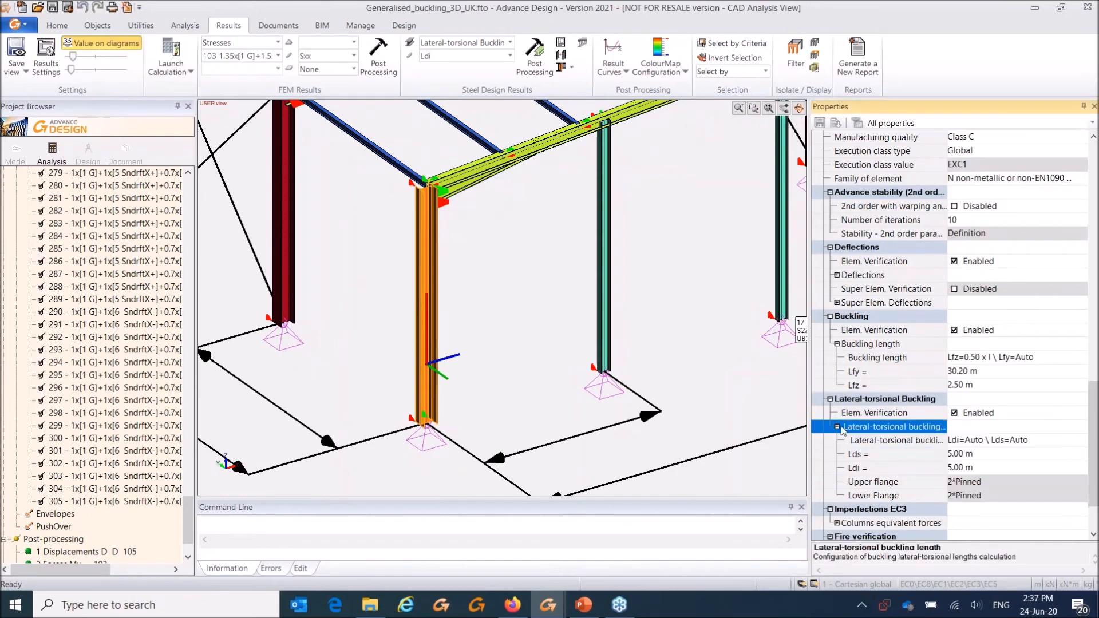
{"action": "left_click", "coordinate": [959, 441]}
{"action": "left_click", "coordinate": [954, 440]}
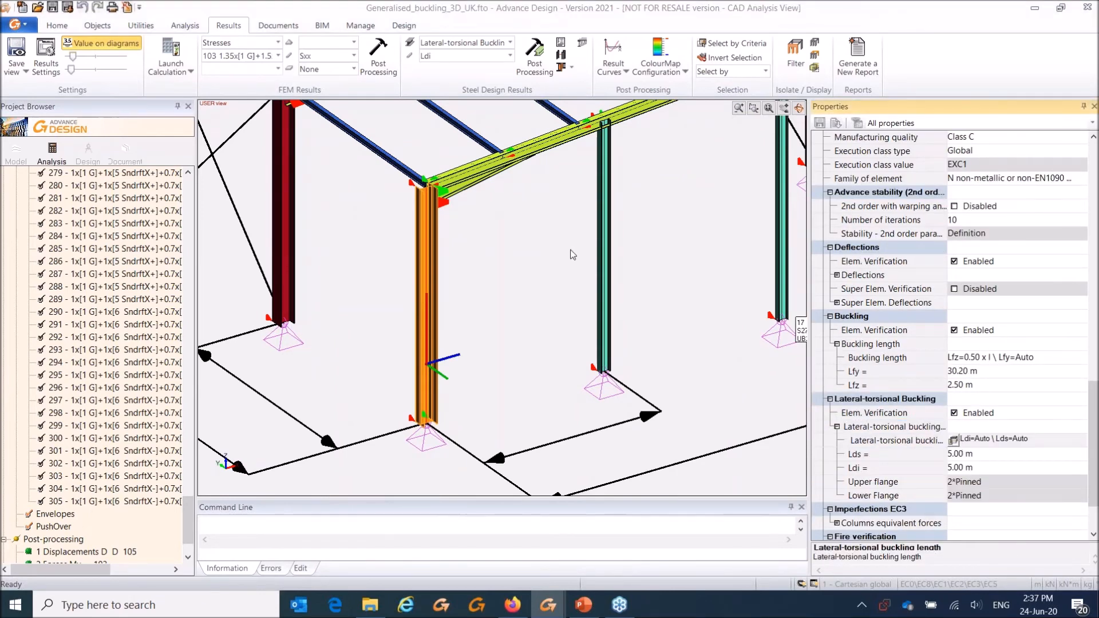
{"action": "left_click", "coordinate": [389, 79]}
{"action": "left_click_drag", "start_coordinate": [508, 59], "coordinate": [678, 49]}
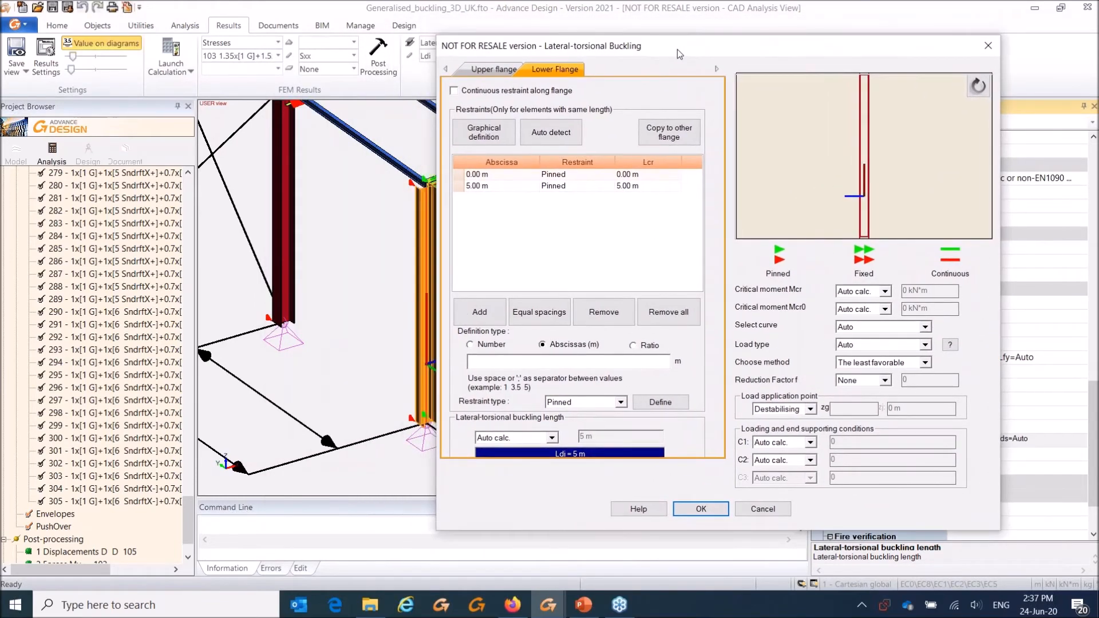
Step: Graphically add a pinned restraint at 2.50 m on the column's lower flange and accept the lateral-torsional buckling settings
{"action": "left_click", "coordinate": [489, 139]}
{"action": "left_click", "coordinate": [427, 305]}
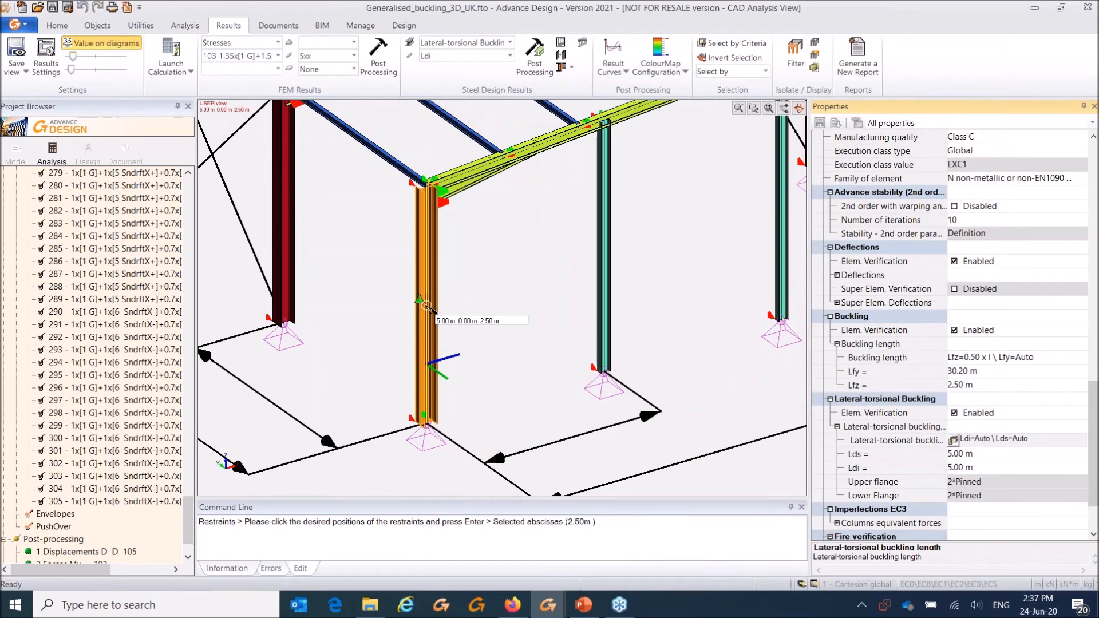
{"action": "key", "text": "Return"}
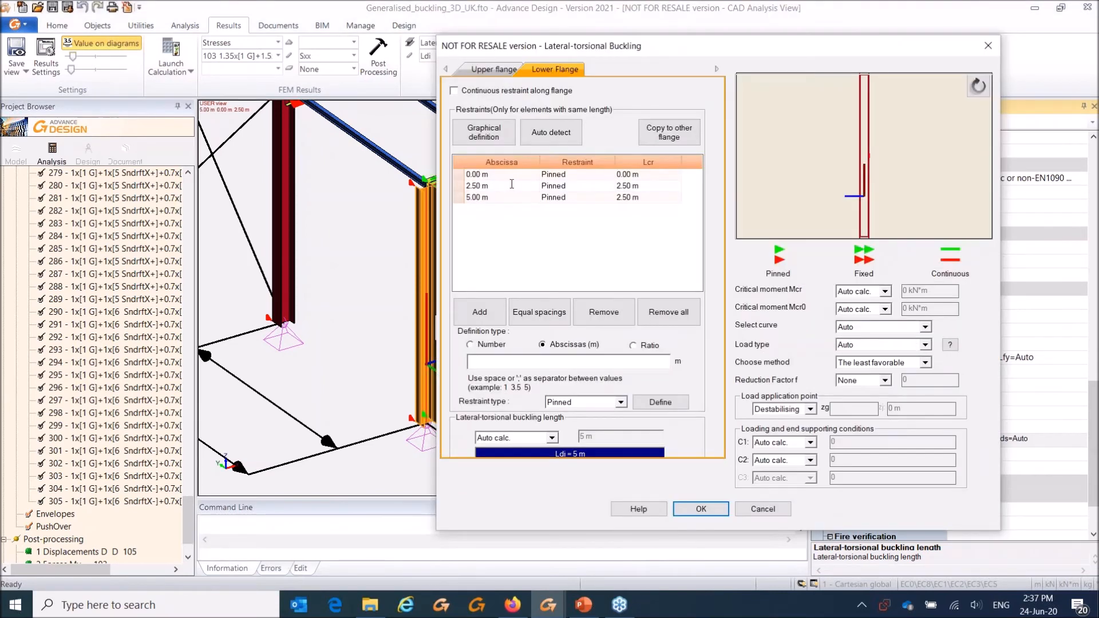
{"action": "left_click", "coordinate": [608, 186]}
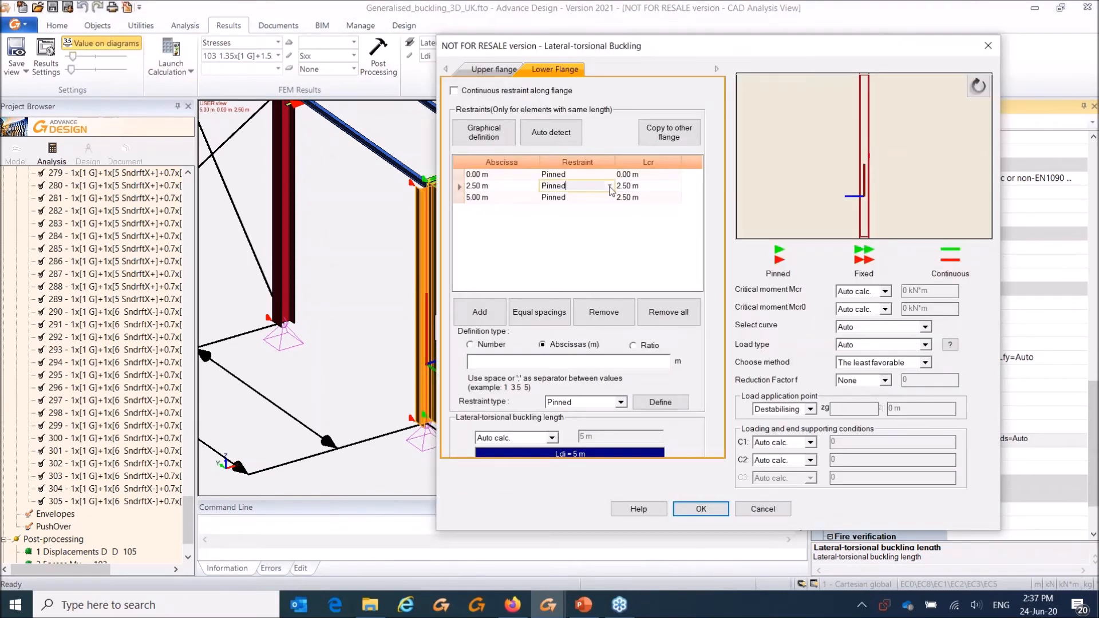
{"action": "left_click", "coordinate": [610, 186]}
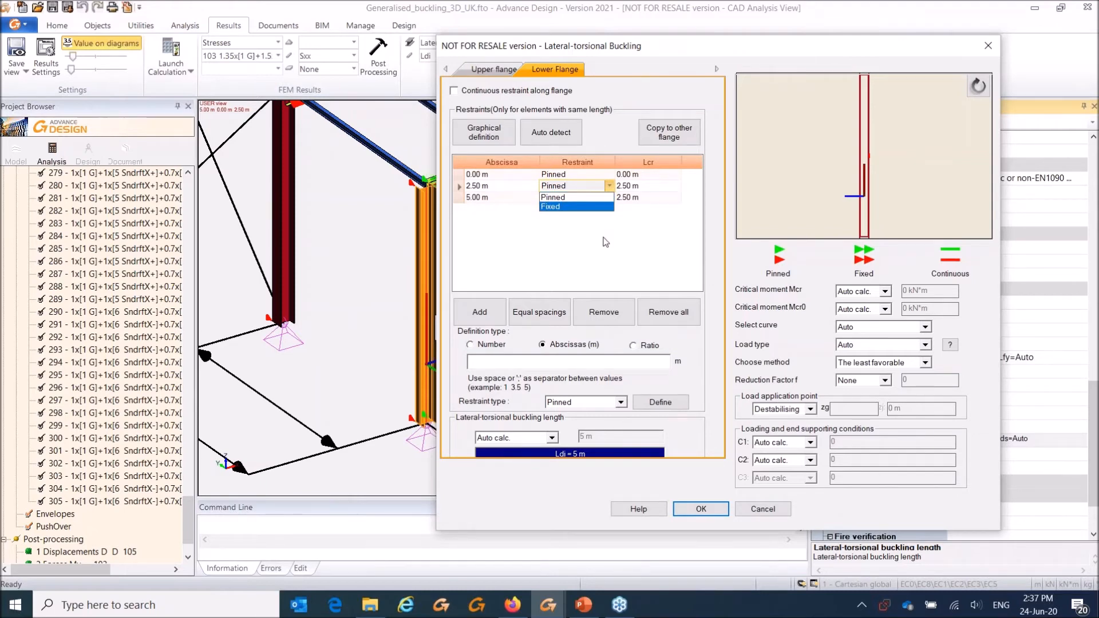
{"action": "left_click", "coordinate": [606, 242]}
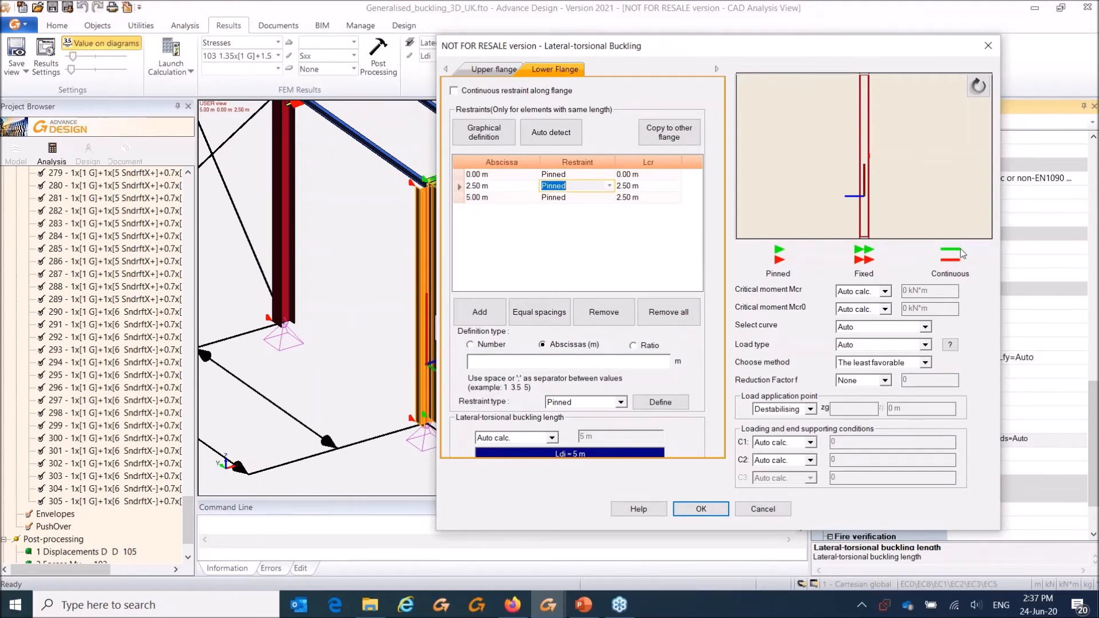
{"action": "left_click", "coordinate": [700, 509]}
Step: Rerun the steel design calculation for the selected corner column with the new flange restraint
{"action": "left_click", "coordinate": [170, 70]}
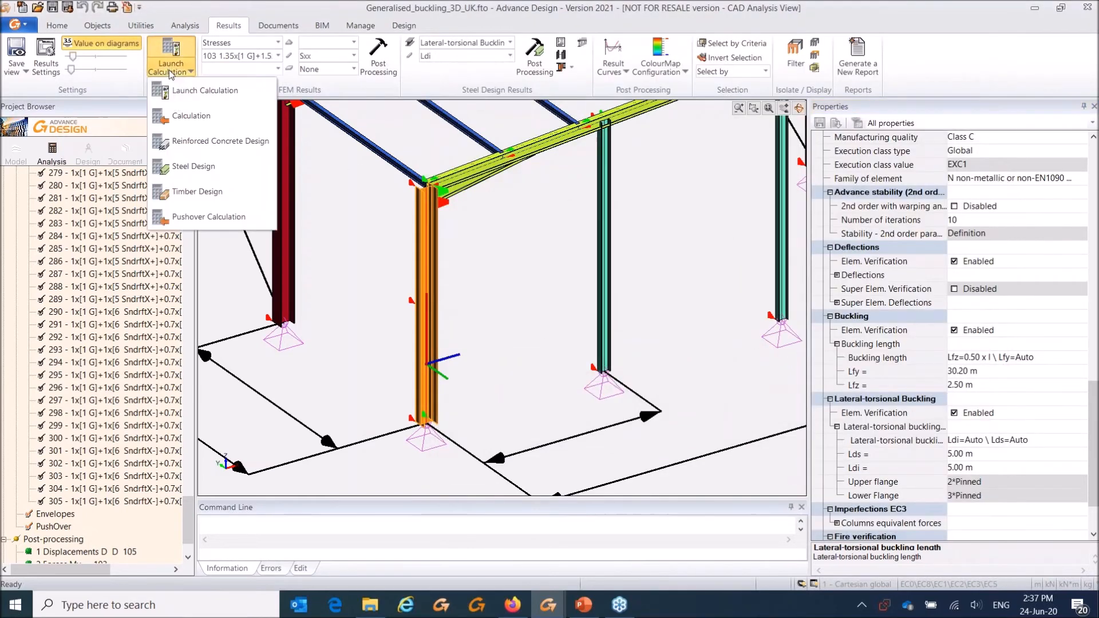
{"action": "left_click", "coordinate": [192, 160]}
{"action": "left_click", "coordinate": [505, 332]}
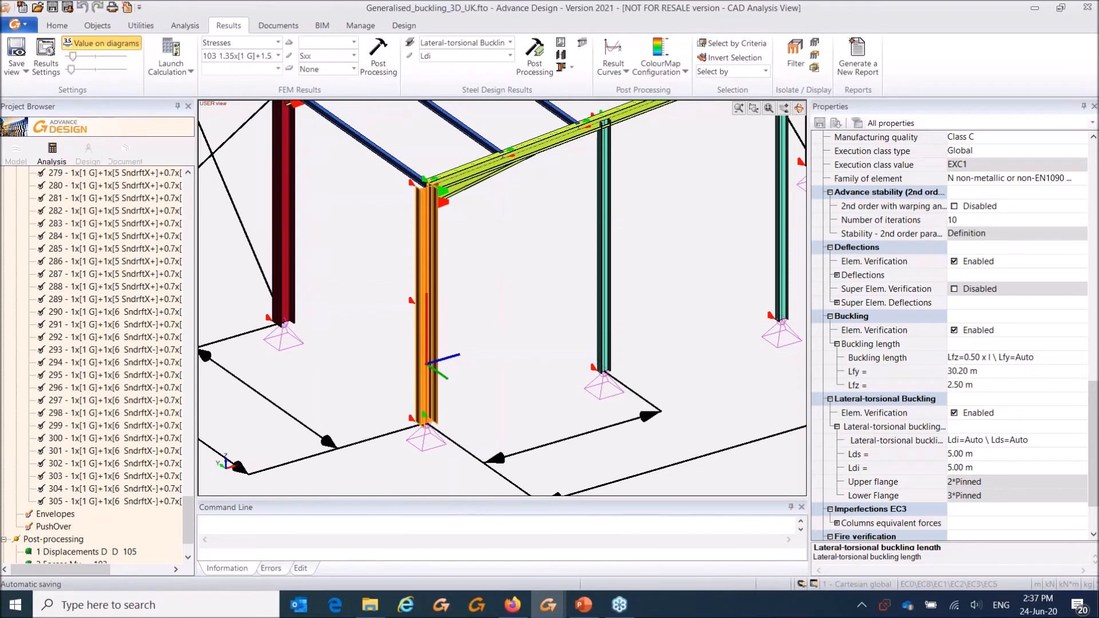
Step: Examine the lateral-torsional buckling lengths Ldi and Lds in the column's shape sheet, then close it and deselect the column
{"action": "left_click", "coordinate": [560, 43]}
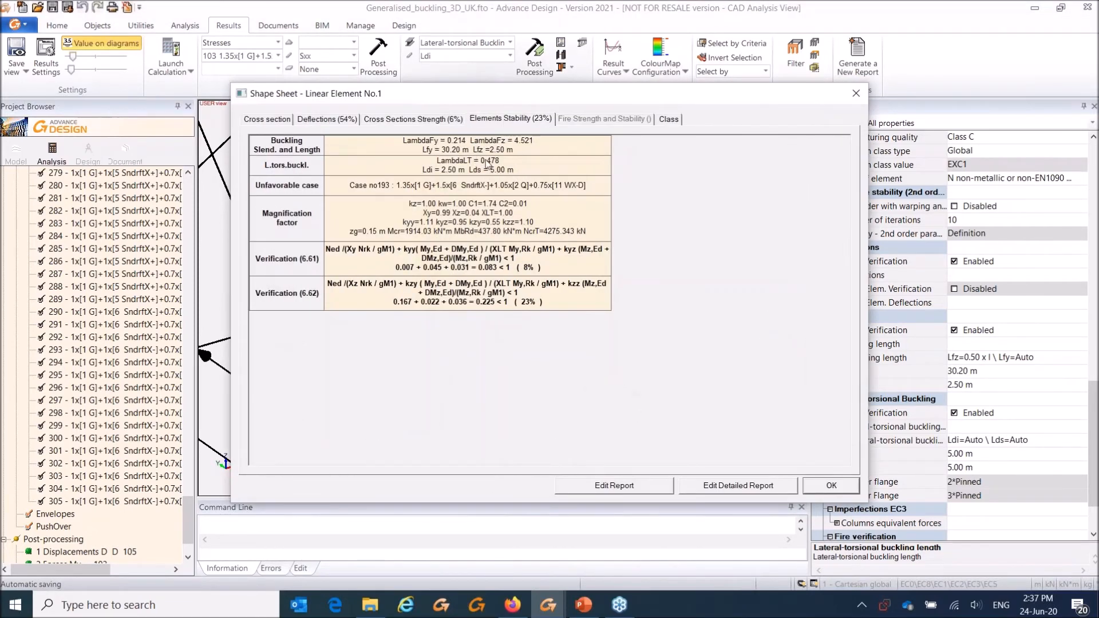
{"action": "key", "text": "ctrl"}
{"action": "key", "text": "ctrl"}
{"action": "key", "text": "ctrl"}
{"action": "left_click", "coordinate": [855, 93]}
{"action": "middle_click_drag", "start_coordinate": [528, 204], "coordinate": [488, 211]}
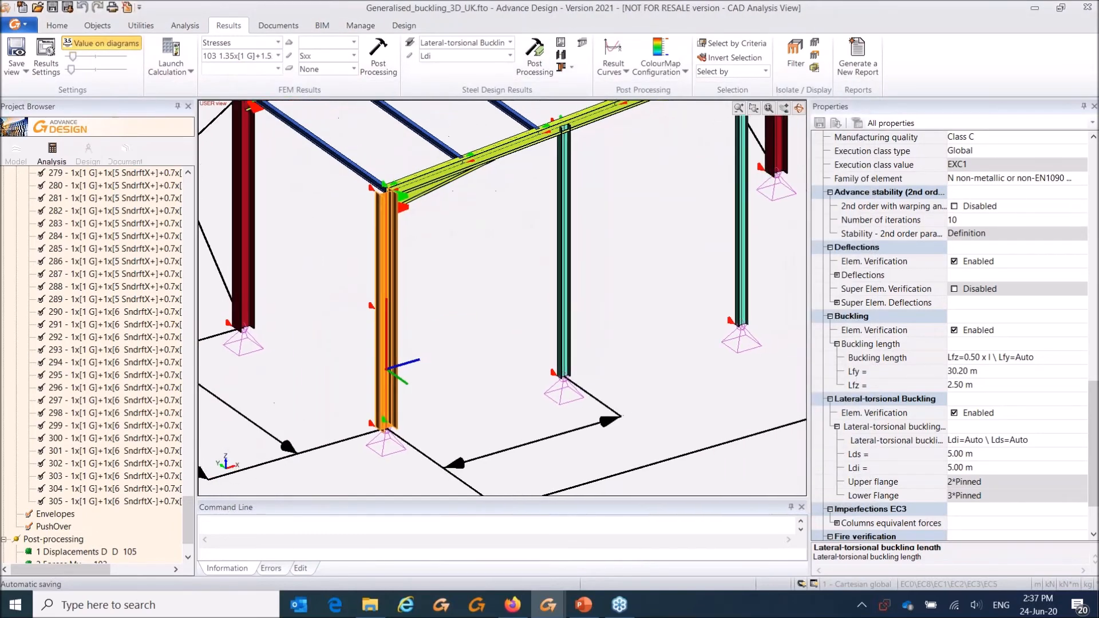
{"action": "key", "text": "Escape"}
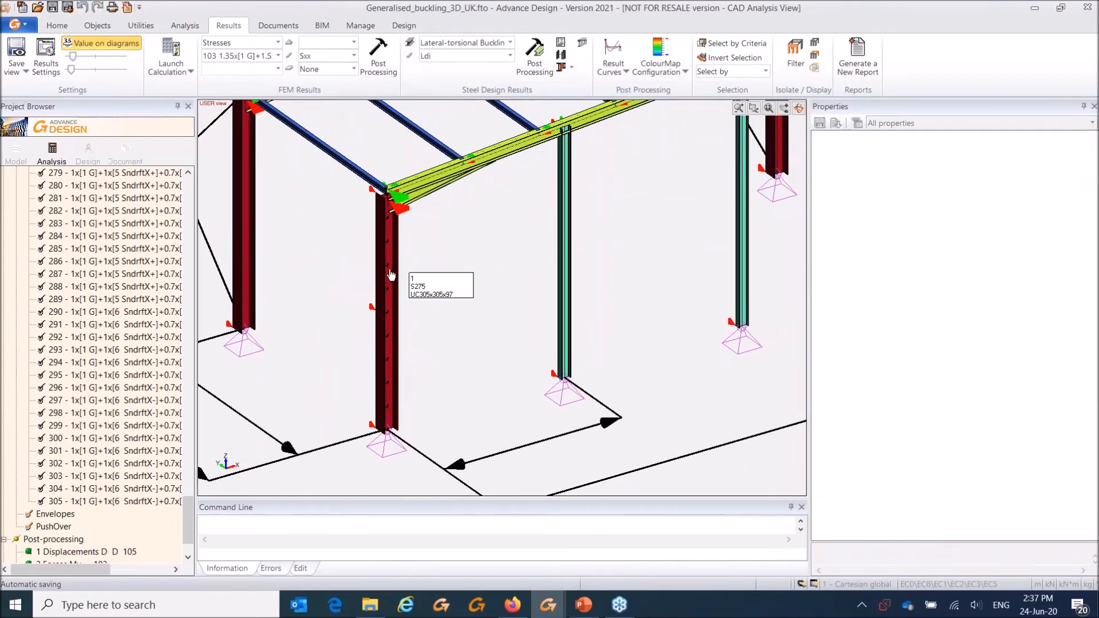
Step: Select the UB127x76x13 purlin in the end bay and enable its 2nd order stability analysis with warping and imperfections
{"action": "middle_click_drag", "start_coordinate": [436, 190], "coordinate": [426, 291]}
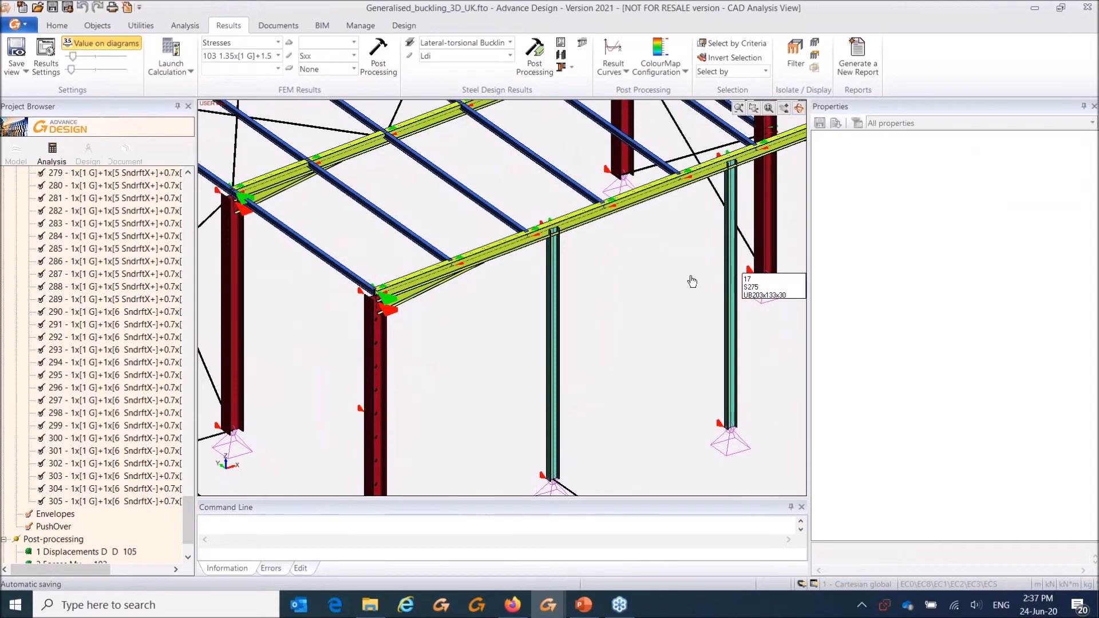
{"action": "left_click", "coordinate": [403, 235]}
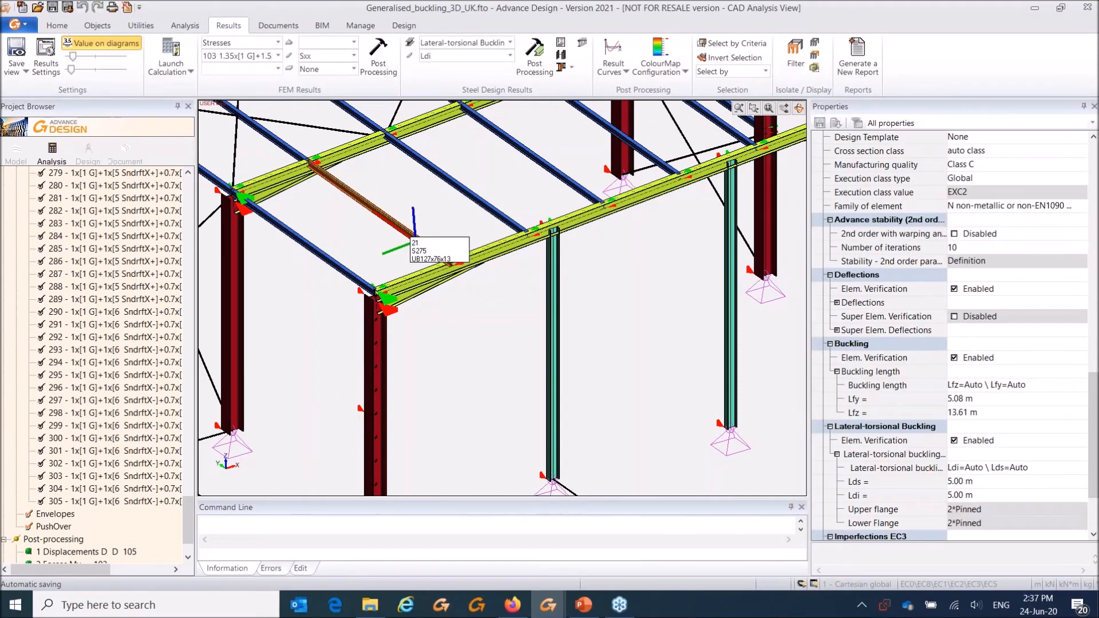
{"action": "middle_click_drag", "start_coordinate": [457, 188], "coordinate": [444, 218]}
{"action": "left_click_drag", "start_coordinate": [809, 289], "coordinate": [741, 289]}
{"action": "left_click", "coordinate": [853, 233]}
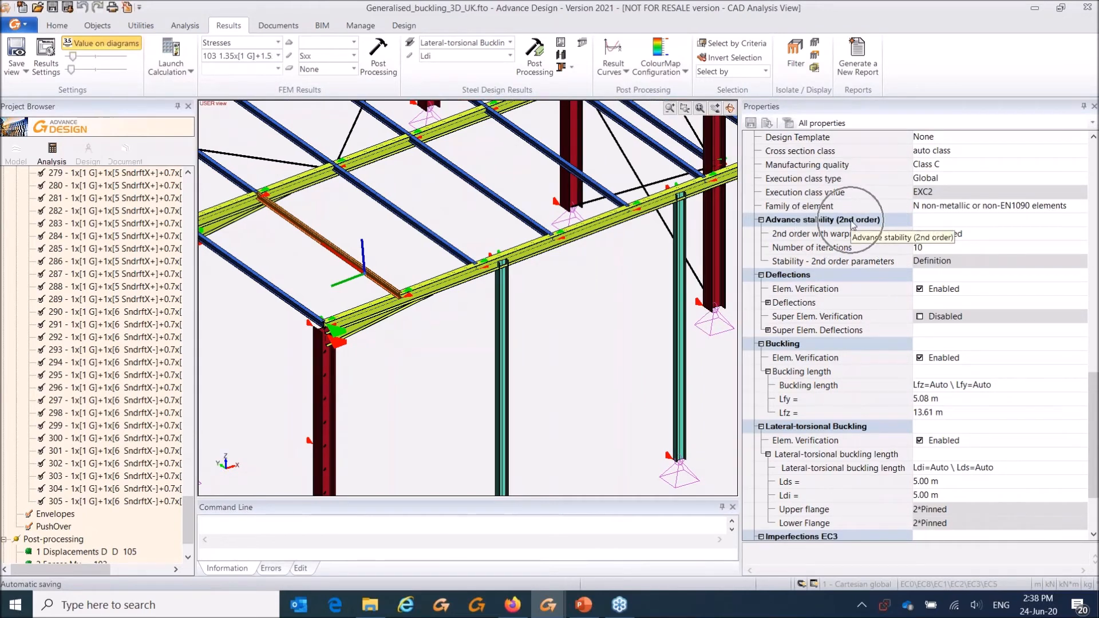
{"action": "left_click", "coordinate": [920, 233]}
Step: Open the purlin's 2nd order stability parameters and review the loads offset, EC3 imperfections, bedding and nodal springs settings
{"action": "left_click", "coordinate": [928, 262]}
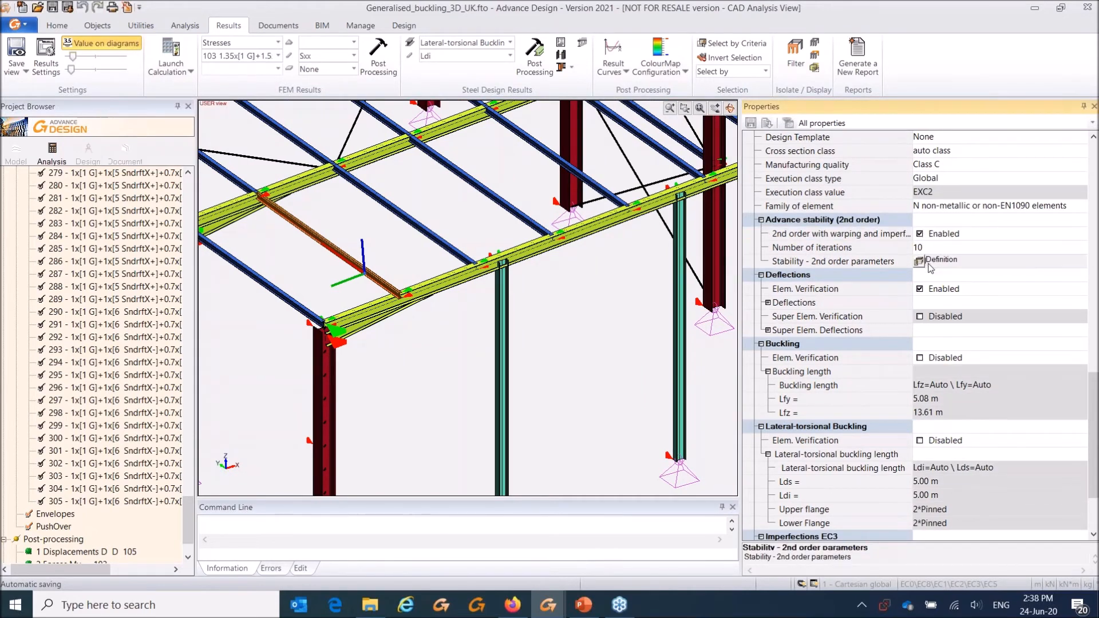
{"action": "left_click", "coordinate": [918, 261]}
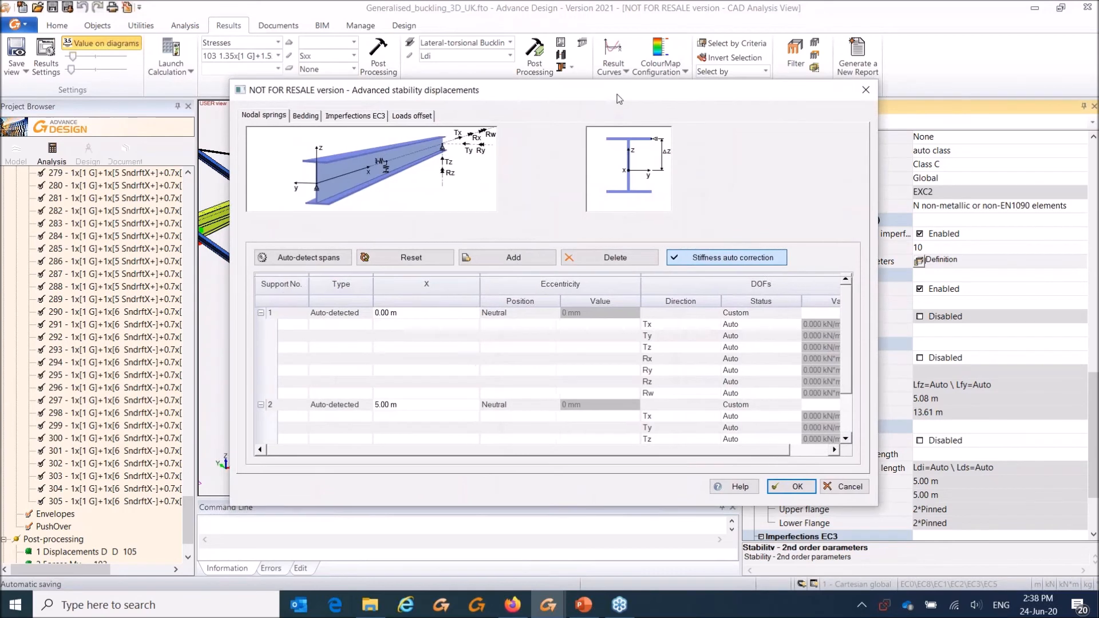
{"action": "left_click_drag", "start_coordinate": [611, 100], "coordinate": [734, 79]}
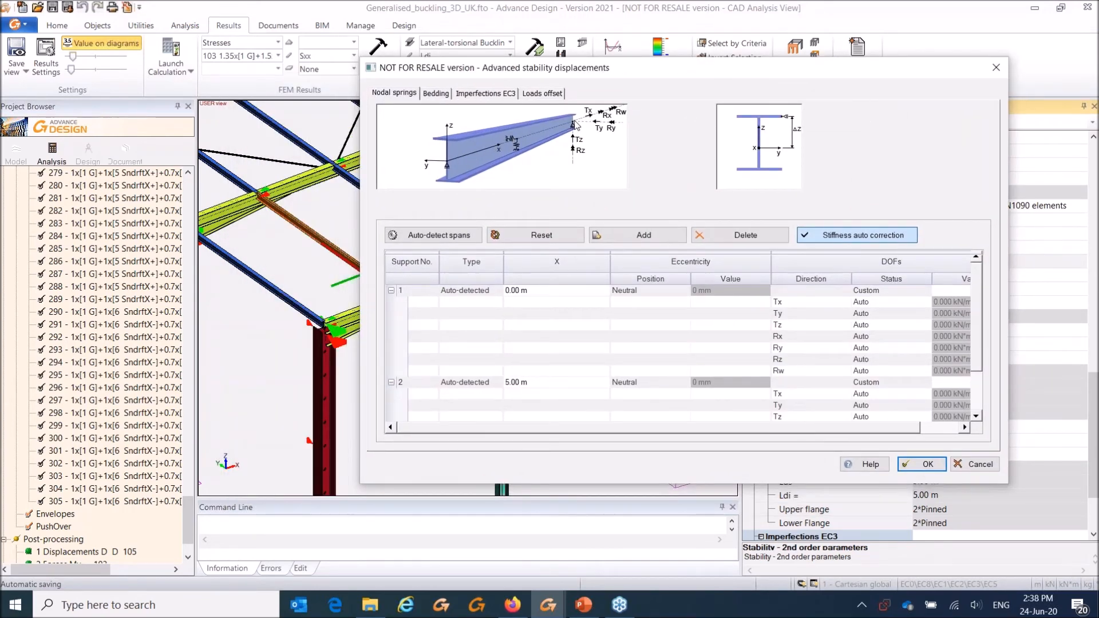
{"action": "left_click_drag", "start_coordinate": [579, 72], "coordinate": [623, 73]}
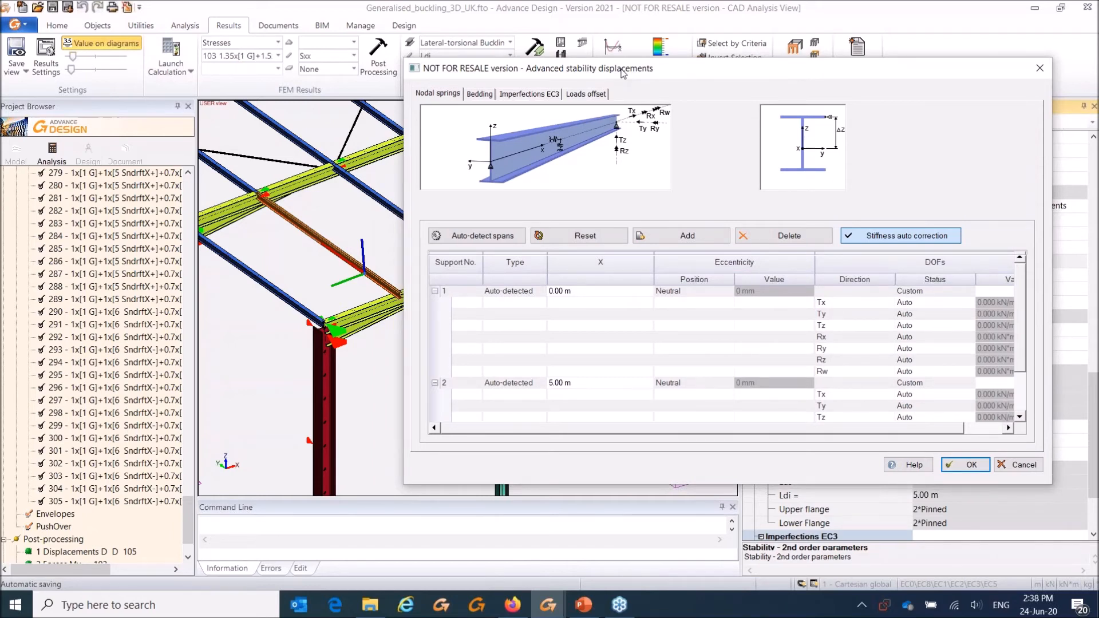
{"action": "left_click", "coordinate": [600, 95]}
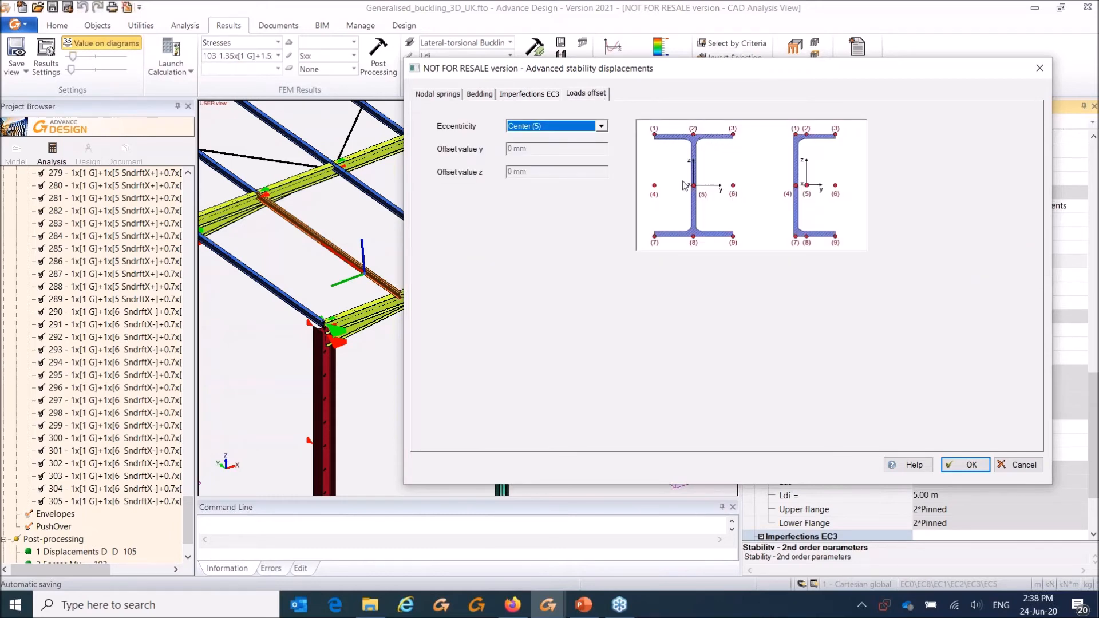
{"action": "left_click", "coordinate": [528, 95]}
{"action": "left_click", "coordinate": [477, 95]}
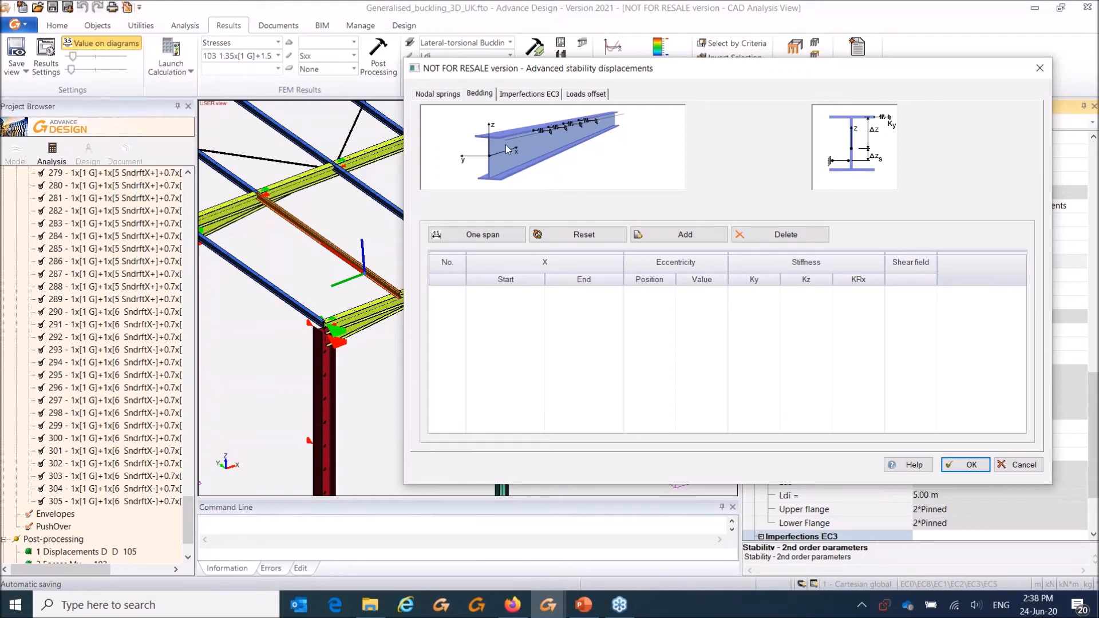
{"action": "left_click", "coordinate": [442, 95]}
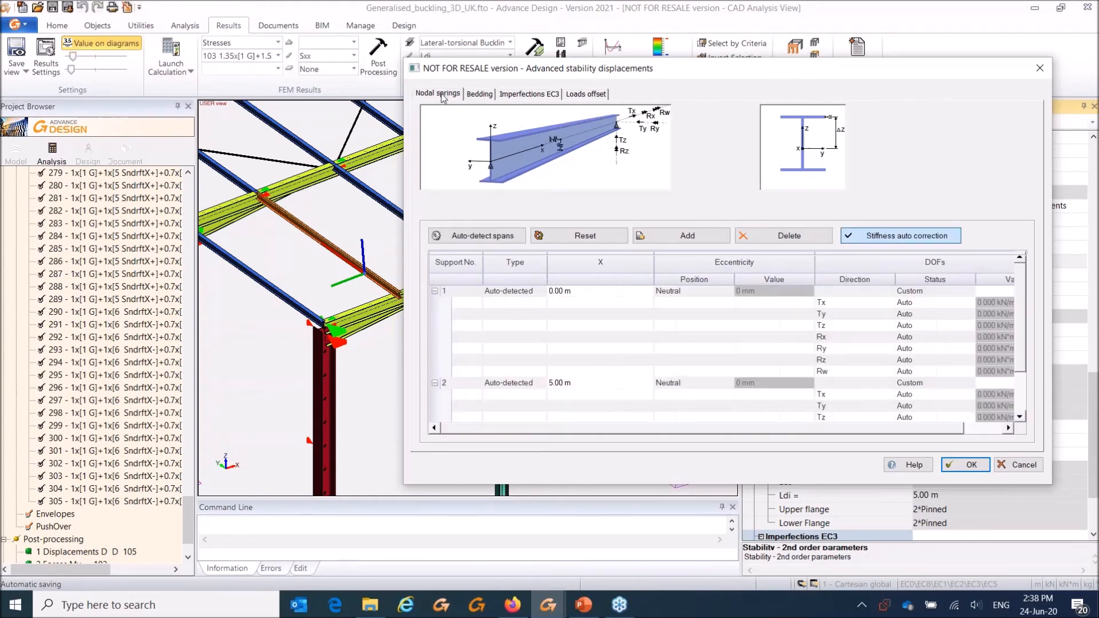
Step: Add a user-defined nodal spring support to the purlin at X = 2.5 m
{"action": "left_click_drag", "start_coordinate": [678, 68], "coordinate": [675, 53]}
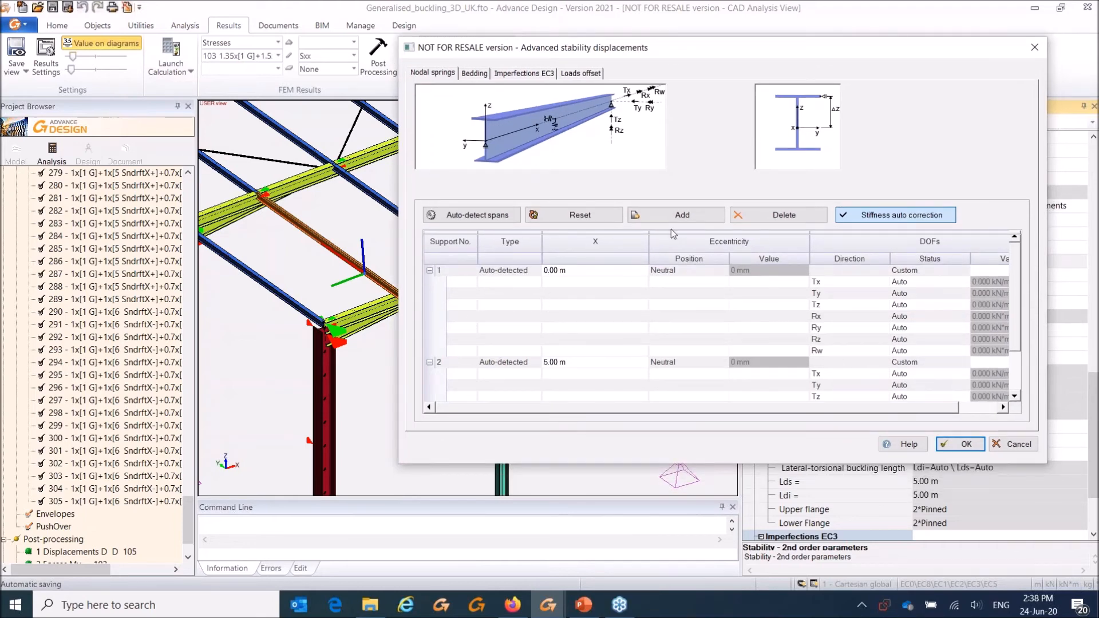
{"action": "scroll", "coordinate": [576, 360], "scroll_direction": "down", "scroll_amount": 3}
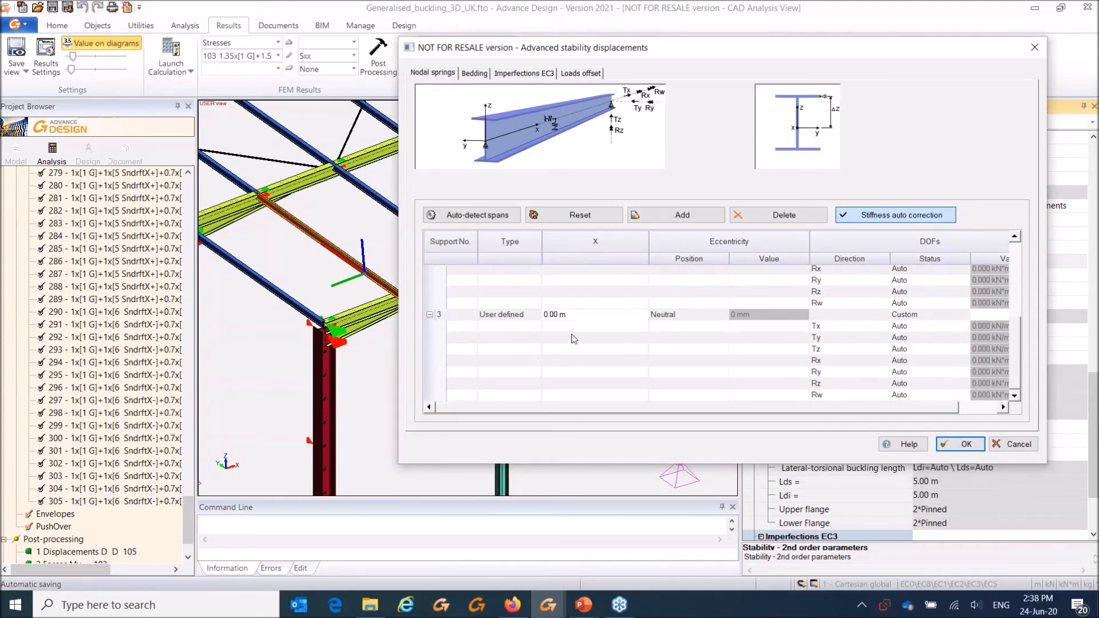
{"action": "left_click", "coordinate": [583, 314]}
{"action": "key", "text": "ctrl+a"}
{"action": "type", "text": "2."}
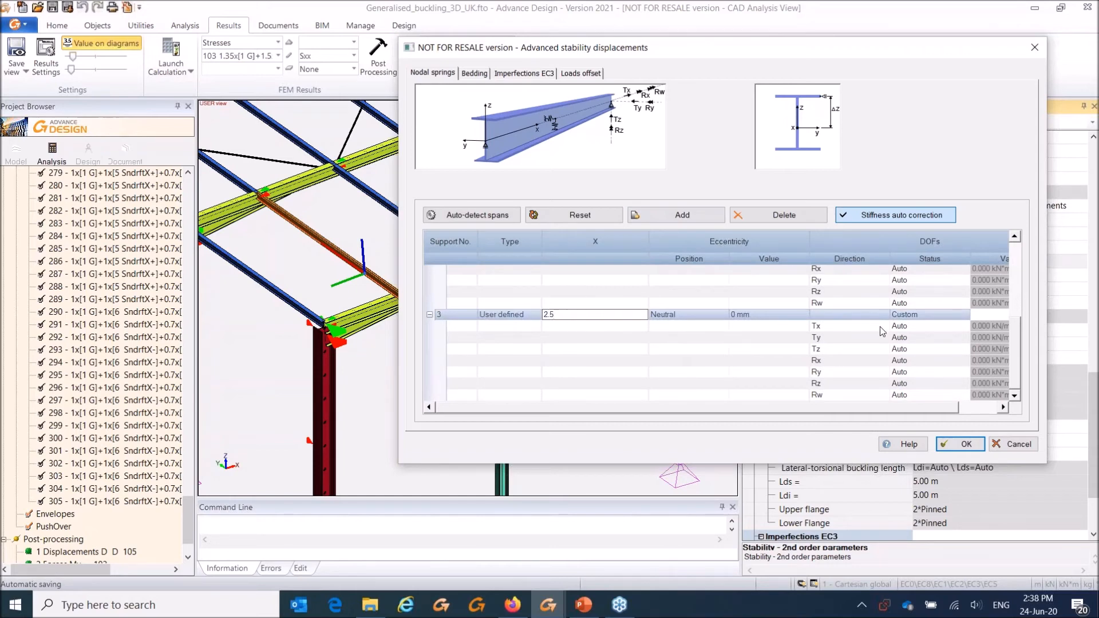
Step: Set the Tx restraint of the purlin's user-defined nodal support at X = 2.50 m to Elastic
{"action": "left_click", "coordinate": [1016, 342]}
{"action": "scroll", "coordinate": [928, 343], "scroll_direction": "down", "scroll_amount": 5}
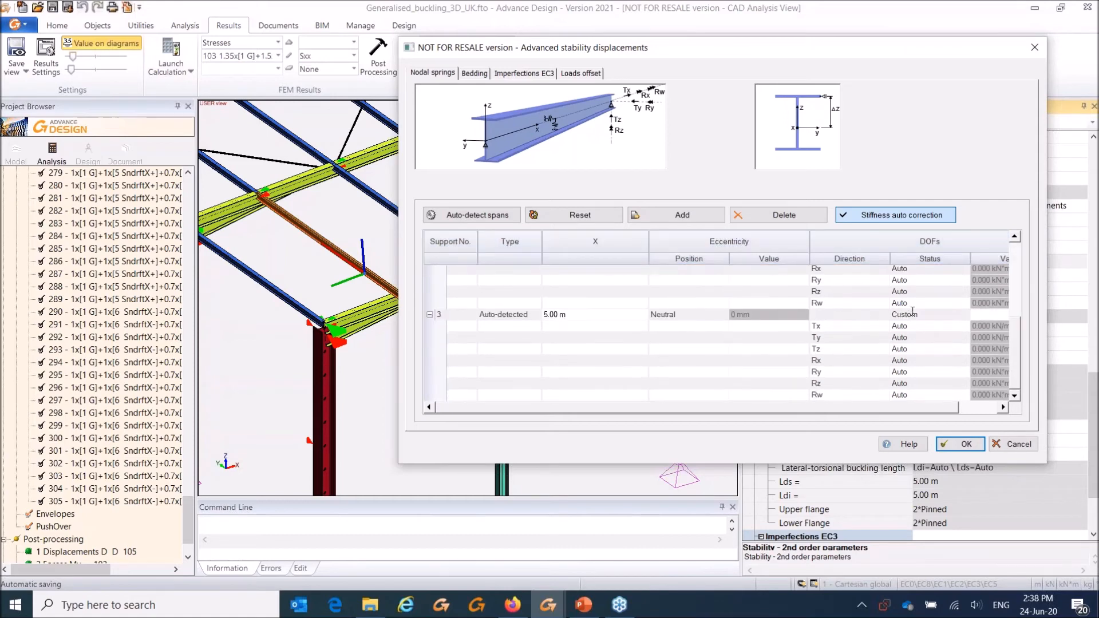
{"action": "scroll", "coordinate": [881, 320], "scroll_direction": "up", "scroll_amount": 3}
{"action": "left_click", "coordinate": [853, 338]}
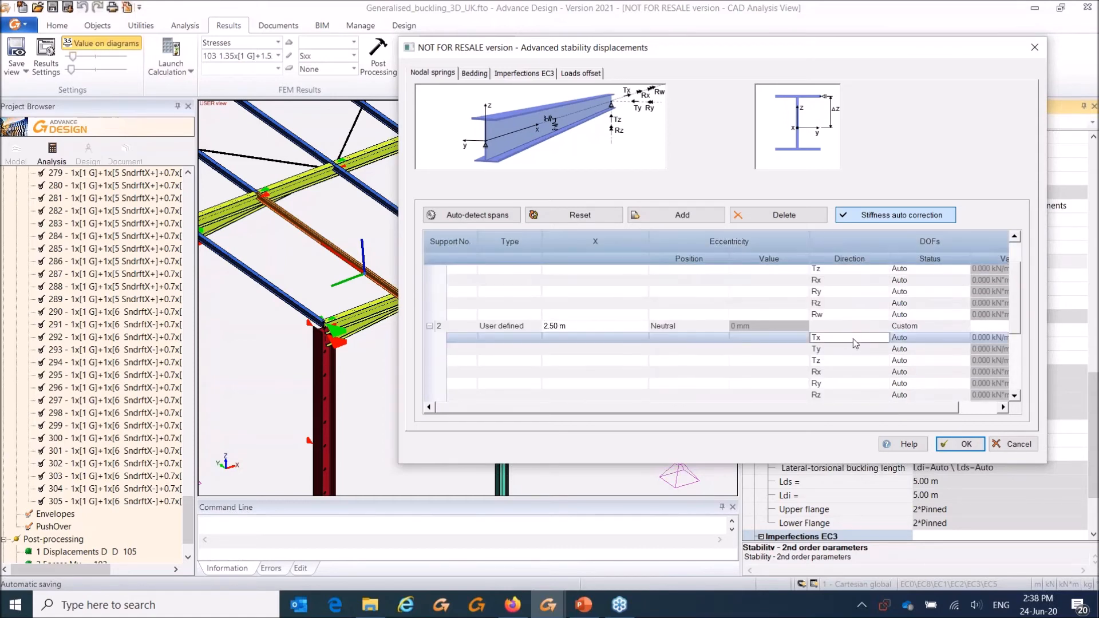
{"action": "left_click", "coordinate": [847, 350]}
{"action": "left_click", "coordinate": [843, 359]}
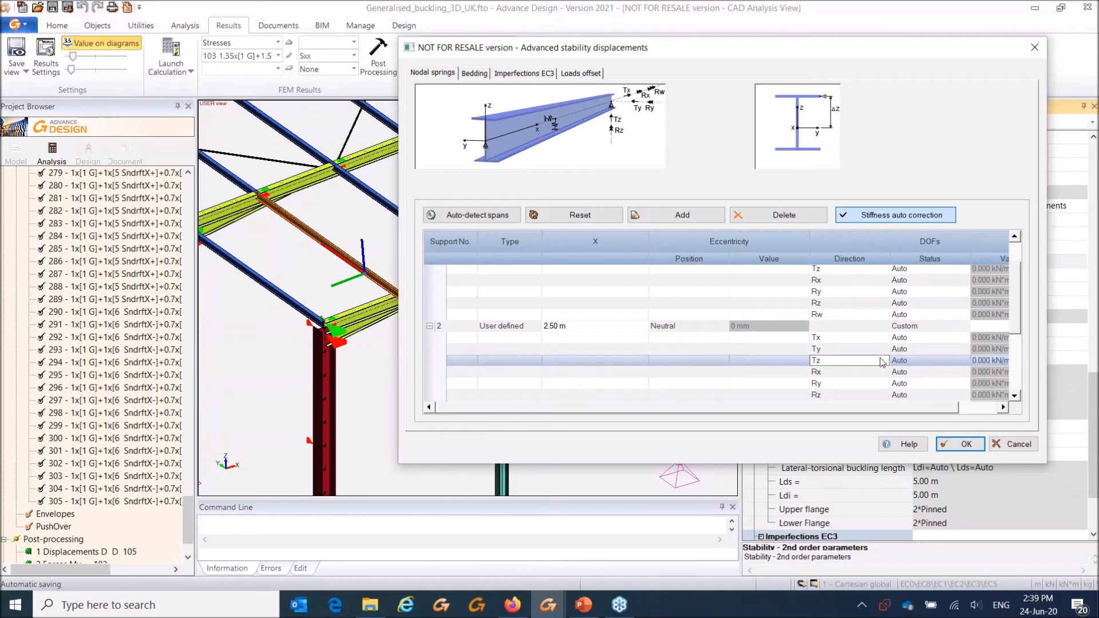
{"action": "left_click", "coordinate": [935, 337]}
{"action": "left_click", "coordinate": [961, 337]}
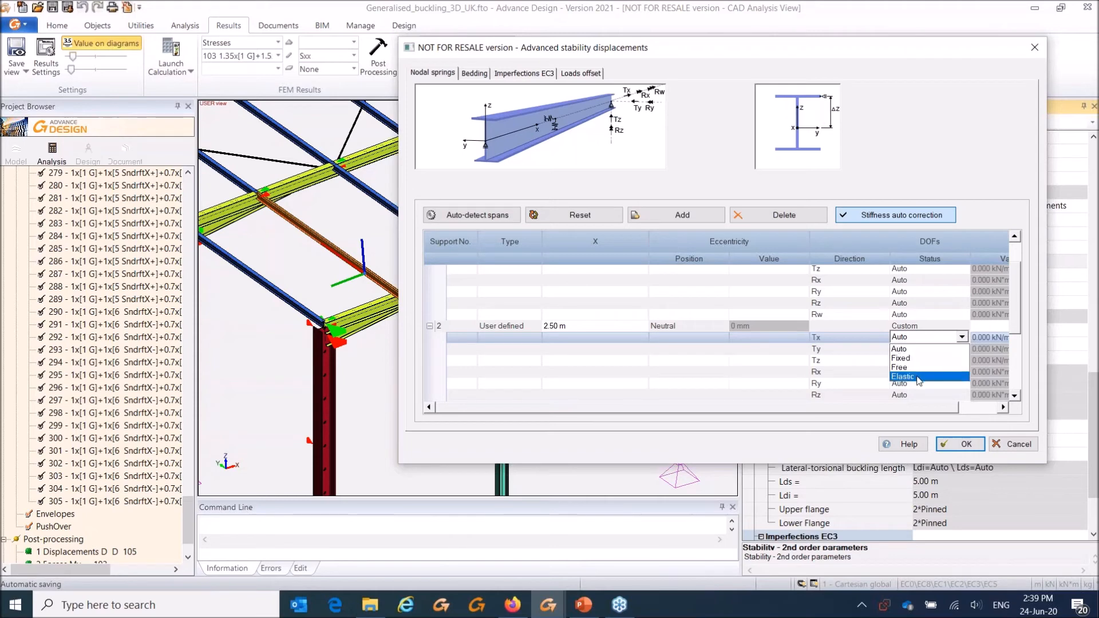
{"action": "left_click", "coordinate": [918, 377]}
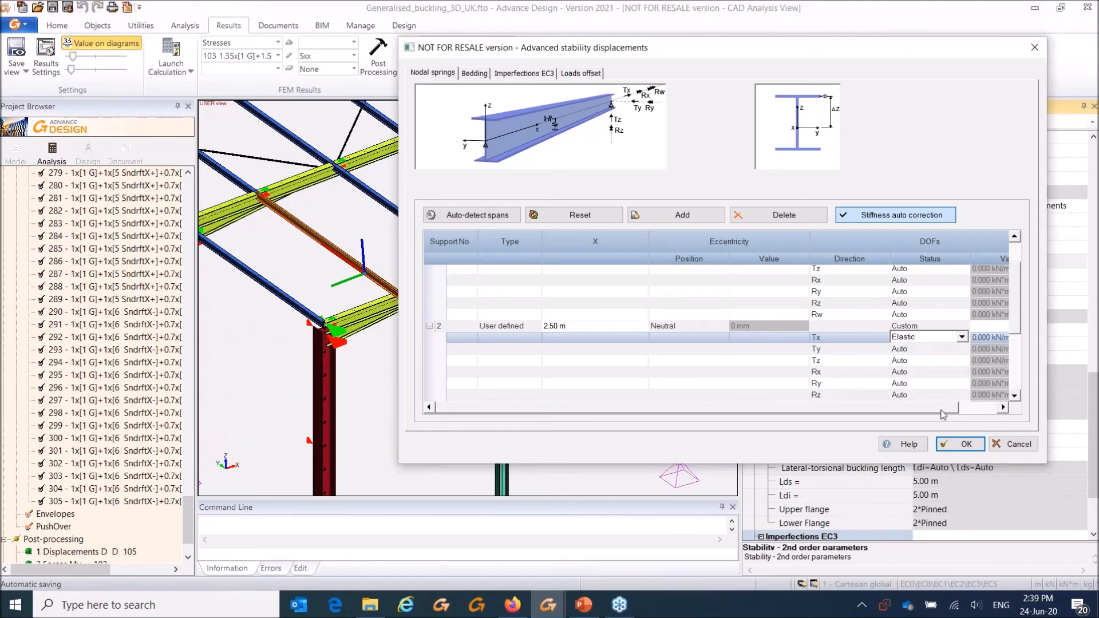
Step: Examine the stiffness value and the rotation and warping directions of the 2.50 m support, then dismiss the advanced stability settings
{"action": "left_click", "coordinate": [1002, 406]}
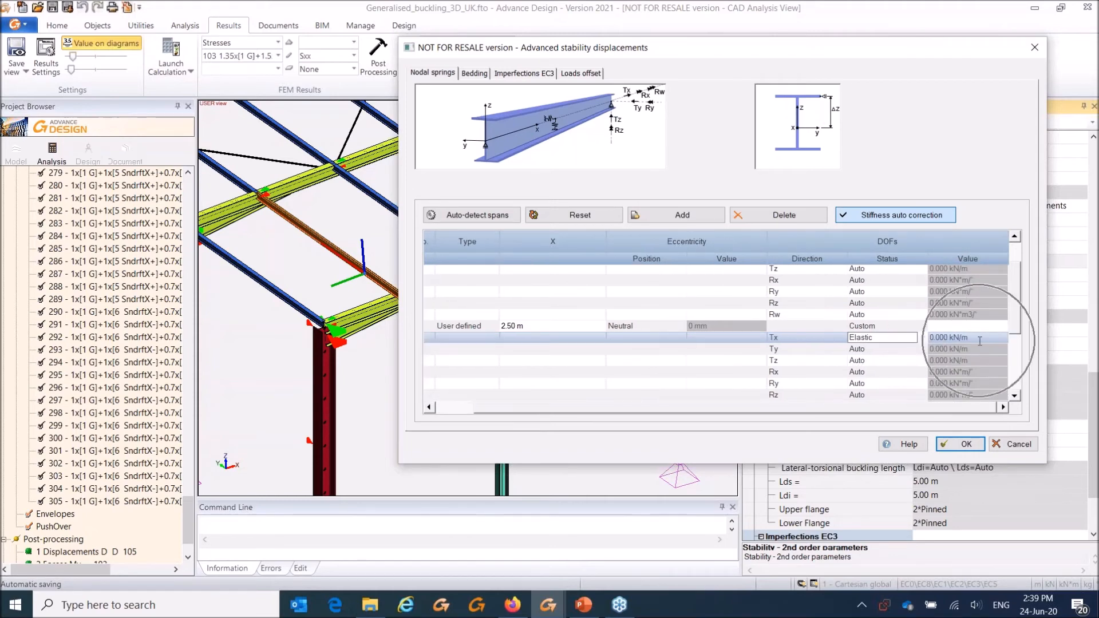
{"action": "scroll", "coordinate": [1017, 310], "scroll_direction": "down", "scroll_amount": 1}
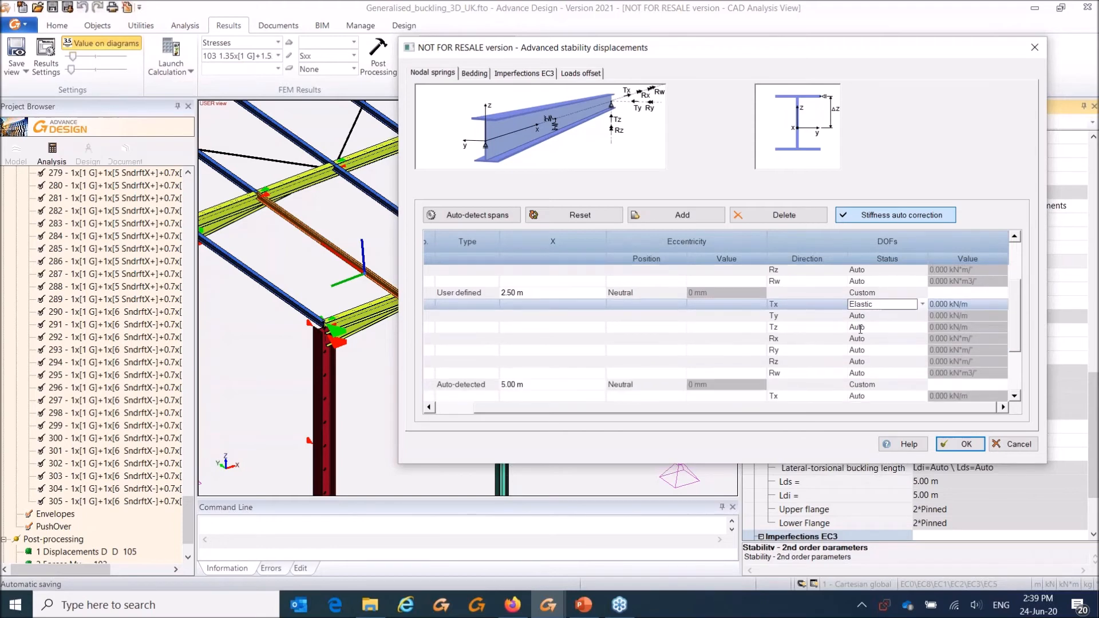
{"action": "left_click", "coordinate": [797, 350]}
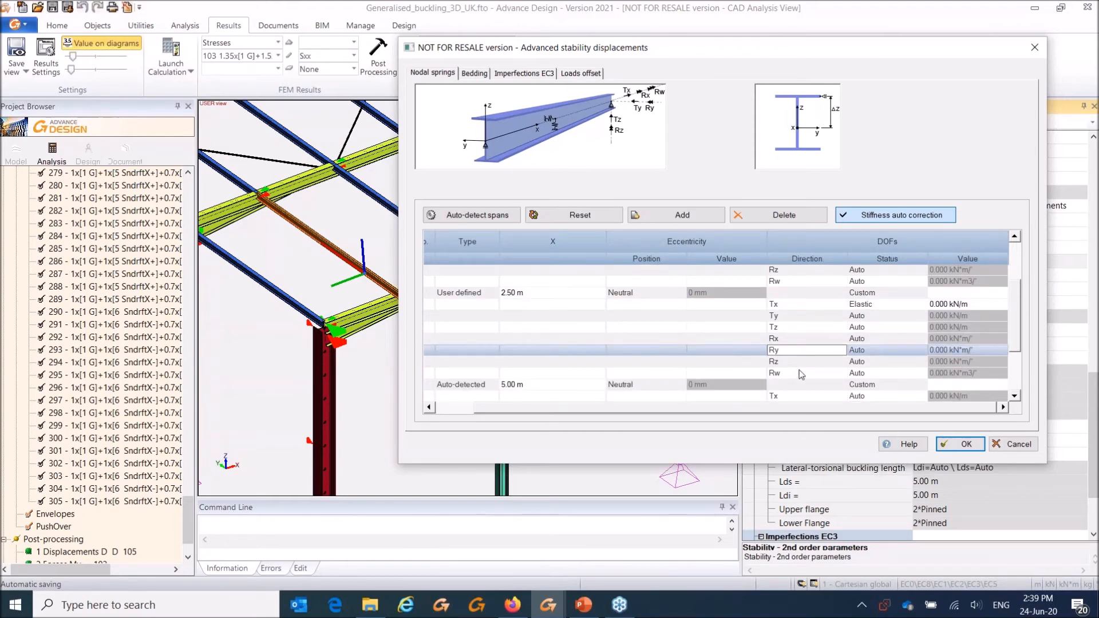
{"action": "left_click", "coordinate": [800, 373]}
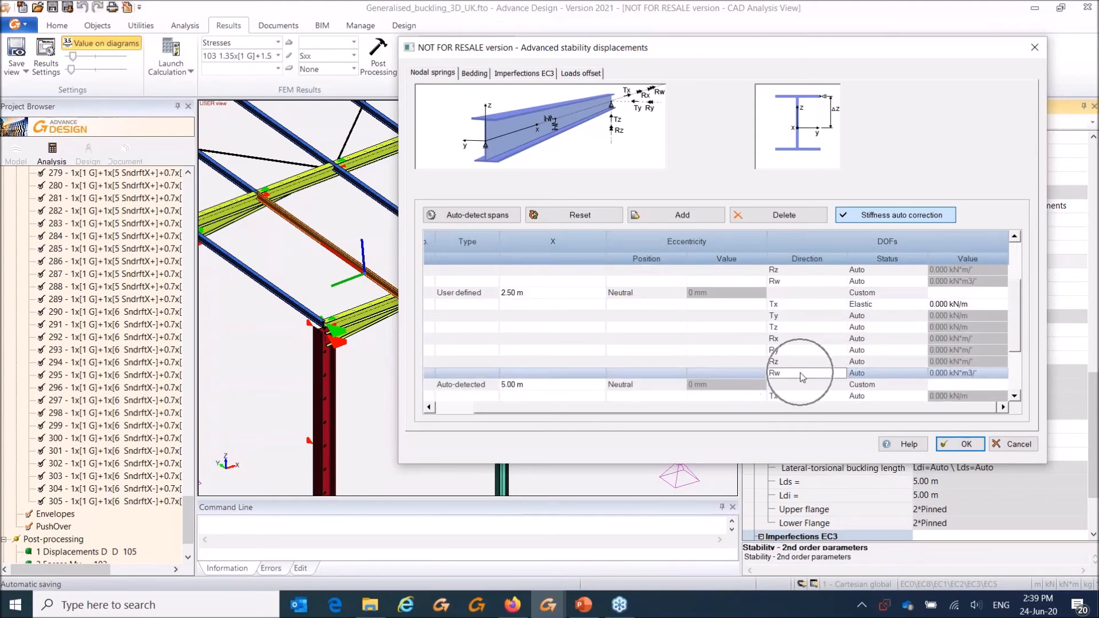
{"action": "left_click", "coordinate": [1041, 48]}
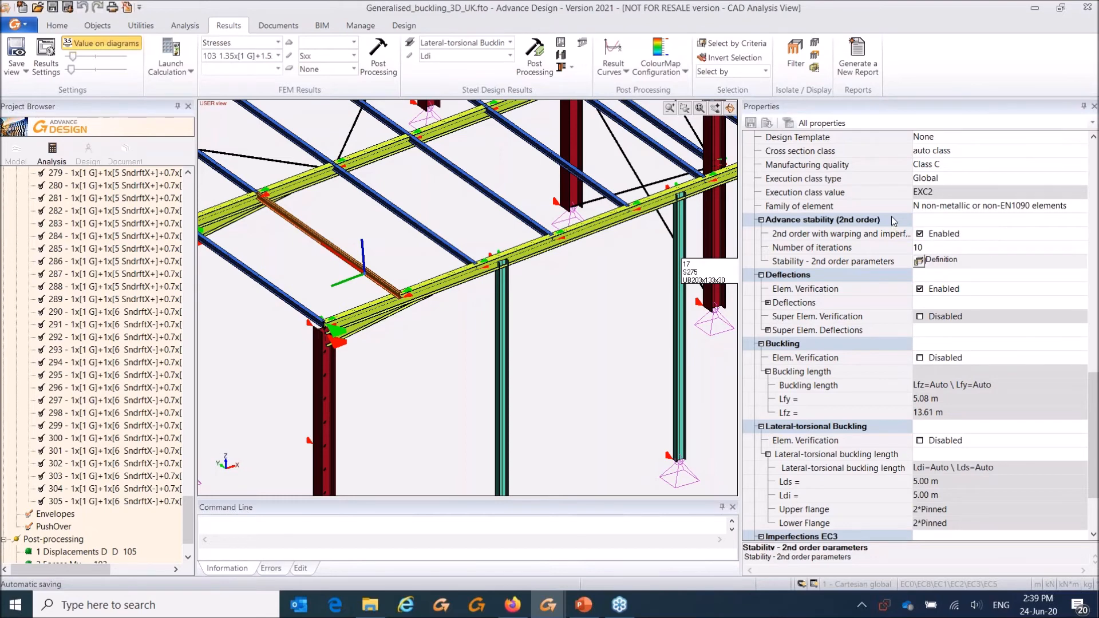
Step: Disable the purlin's 2nd order analysis with warping and imperfections, deselect the purlin and give the model view more width
{"action": "left_click", "coordinate": [919, 234]}
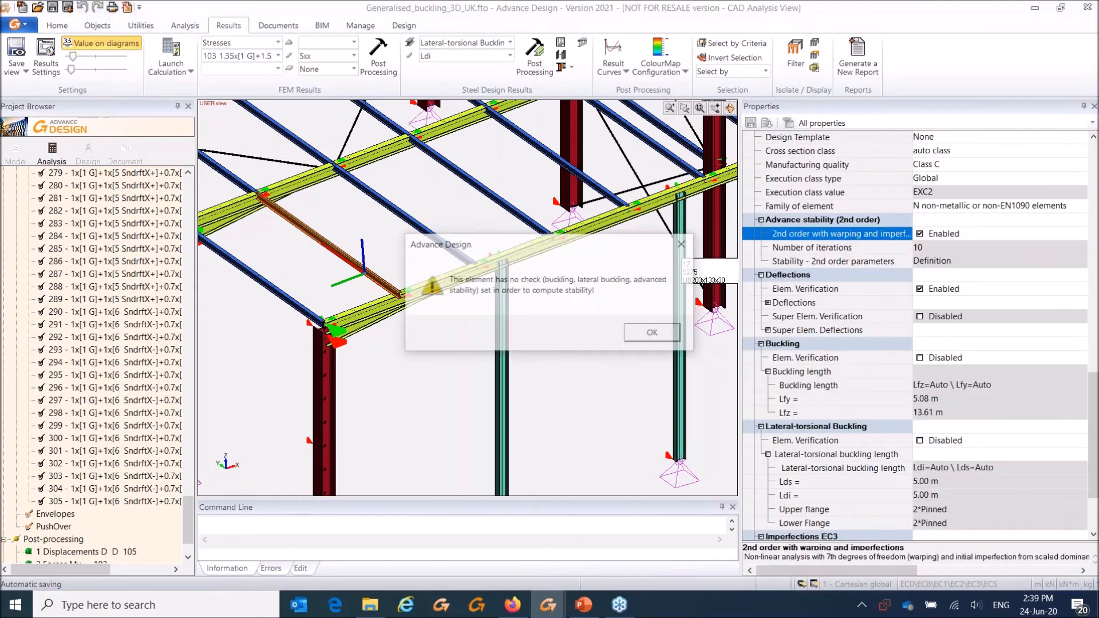
{"action": "left_click", "coordinate": [658, 334]}
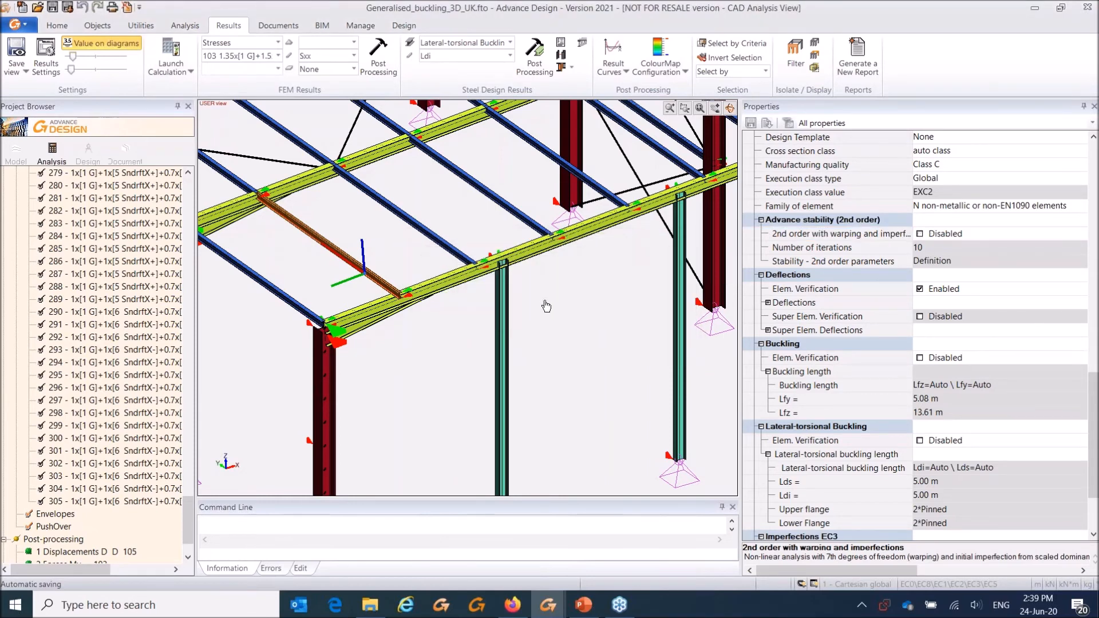
{"action": "left_click", "coordinate": [481, 316]}
{"action": "middle_click_drag", "start_coordinate": [343, 263], "coordinate": [417, 251]}
{"action": "left_click_drag", "start_coordinate": [740, 294], "coordinate": [872, 293]}
{"action": "mouse_move", "coordinate": [461, 225]}
{"action": "middle_mouse_down"}
{"action": "mouse_move", "coordinate": [451, 244]}
{"action": "mouse_move", "coordinate": [466, 214]}
{"action": "middle_mouse_up"}
{"action": "scroll", "coordinate": [450, 243], "scroll_direction": "down", "scroll_amount": 2}
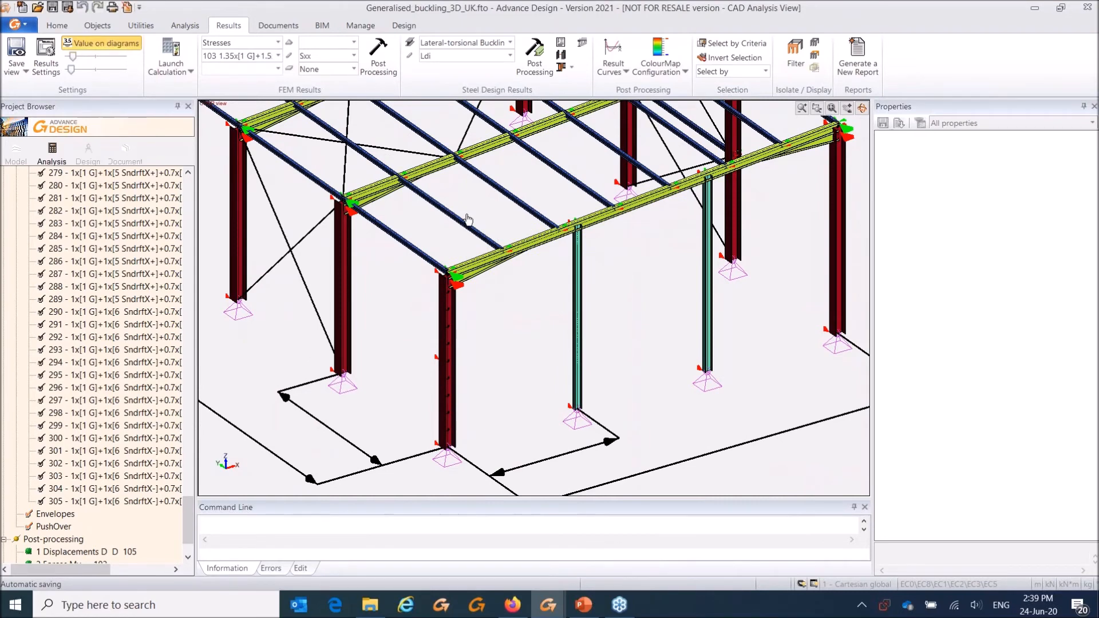
Step: Start a new report and remove the Standard Report chapter from its contents
{"action": "left_click", "coordinate": [296, 29]}
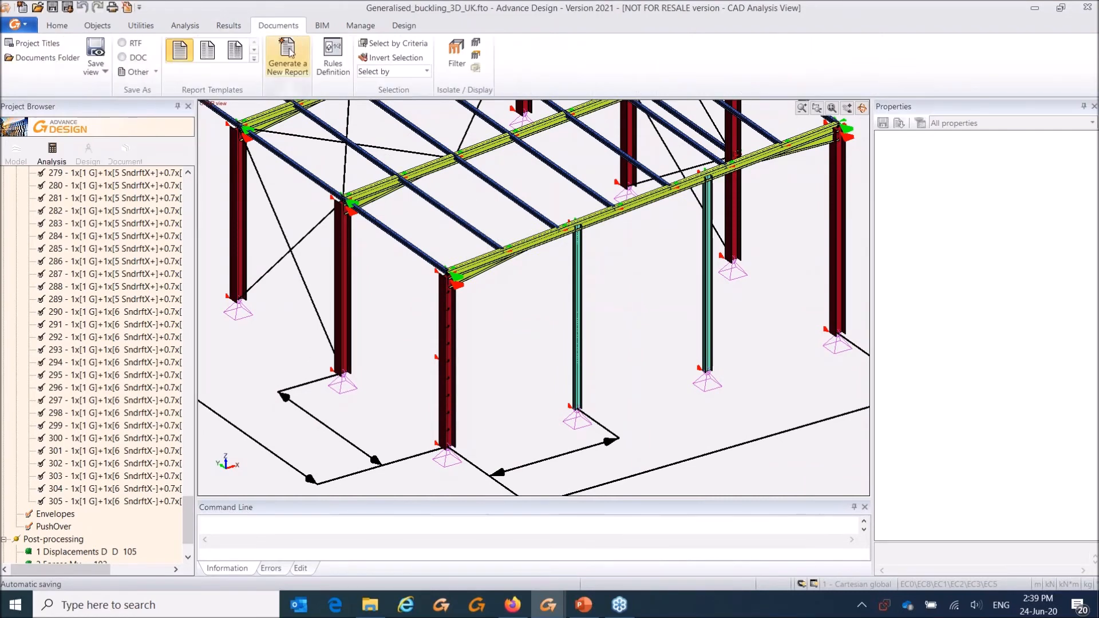
{"action": "left_click", "coordinate": [290, 53]}
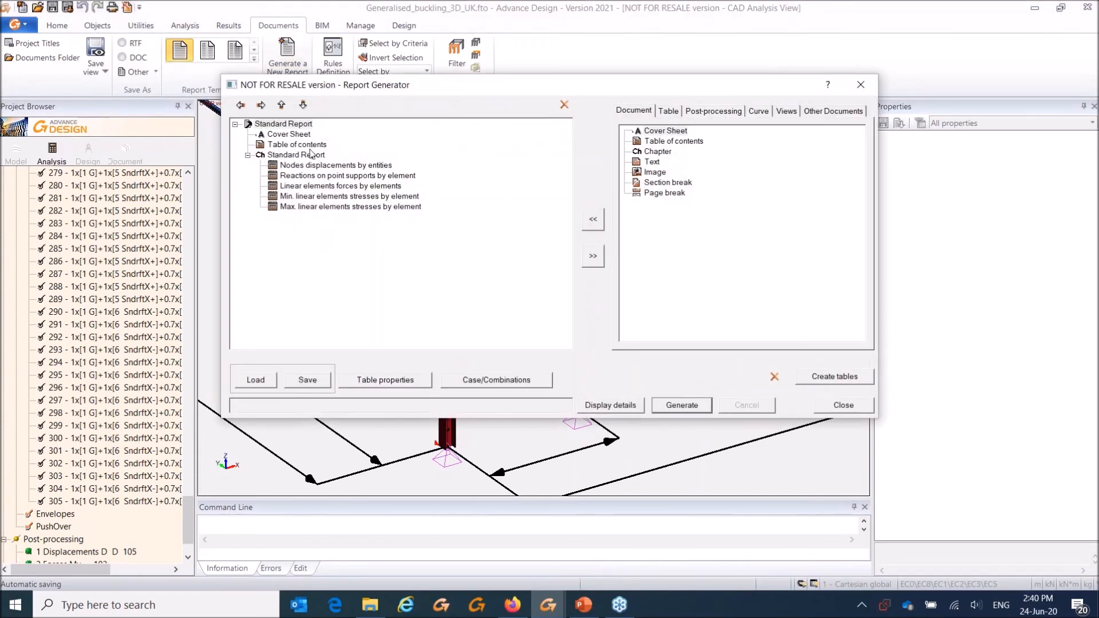
{"action": "left_click", "coordinate": [597, 261]}
Step: Browse the Steel Analysis data and results tables available for the report, then close the report generator
{"action": "left_click", "coordinate": [675, 113]}
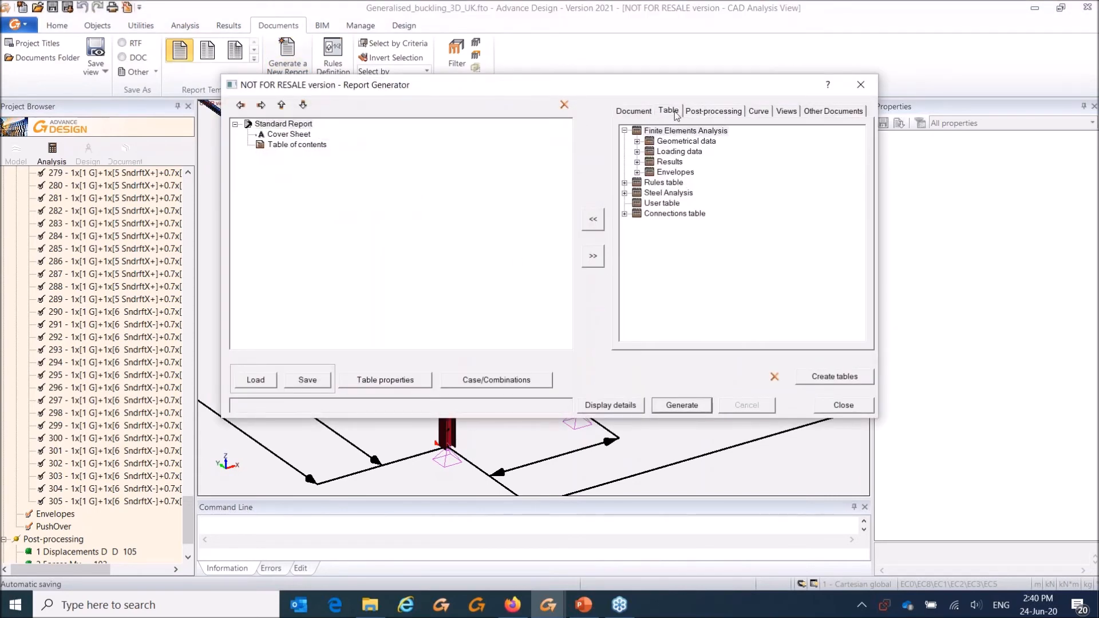
{"action": "left_click", "coordinate": [625, 194]}
{"action": "left_click", "coordinate": [637, 203]}
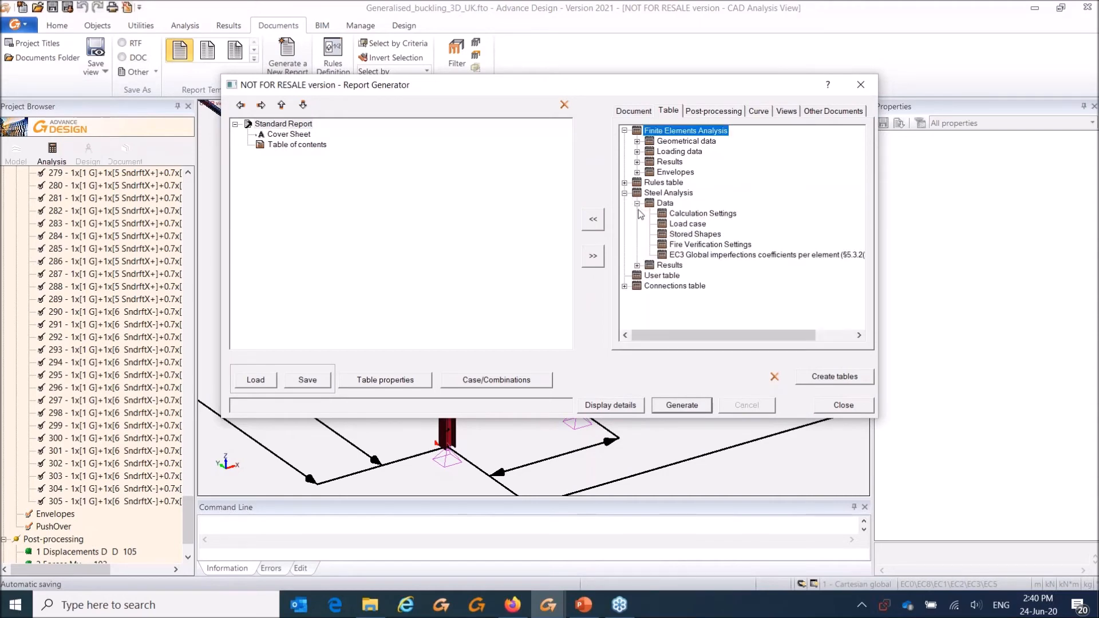
{"action": "left_click", "coordinate": [637, 264]}
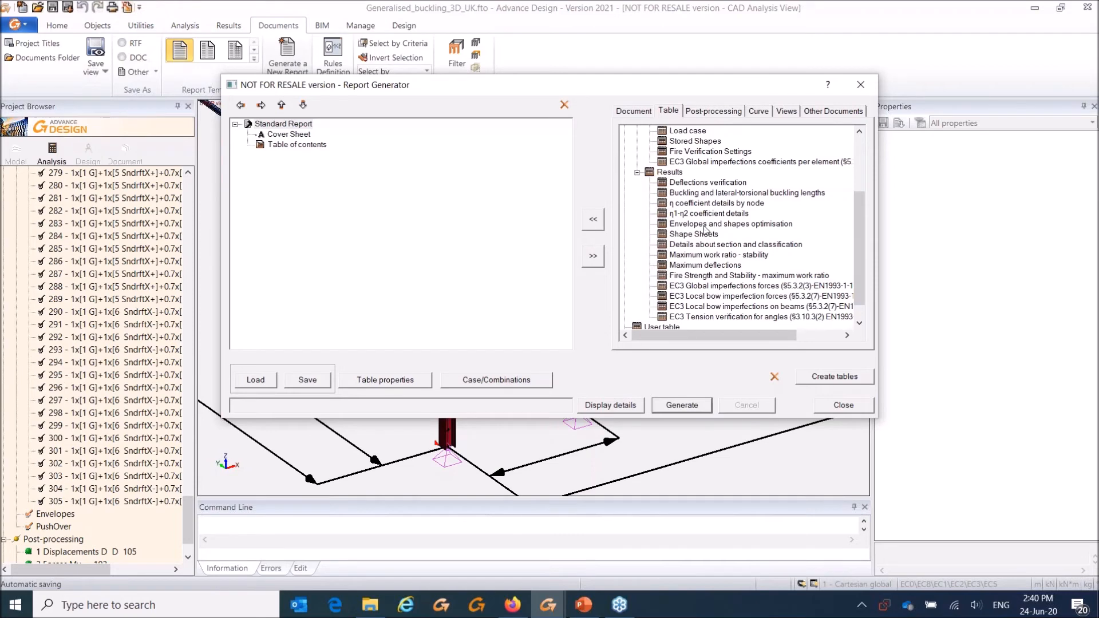
{"action": "key", "text": "ctrl"}
{"action": "key", "text": "ctrl"}
{"action": "key", "text": "ctrl"}
{"action": "left_click", "coordinate": [860, 85]}
Step: Open the shape sheet of the UC305x305x97 corner column and review its cross-section strength, deflections and element stability checks
{"action": "left_click", "coordinate": [450, 360]}
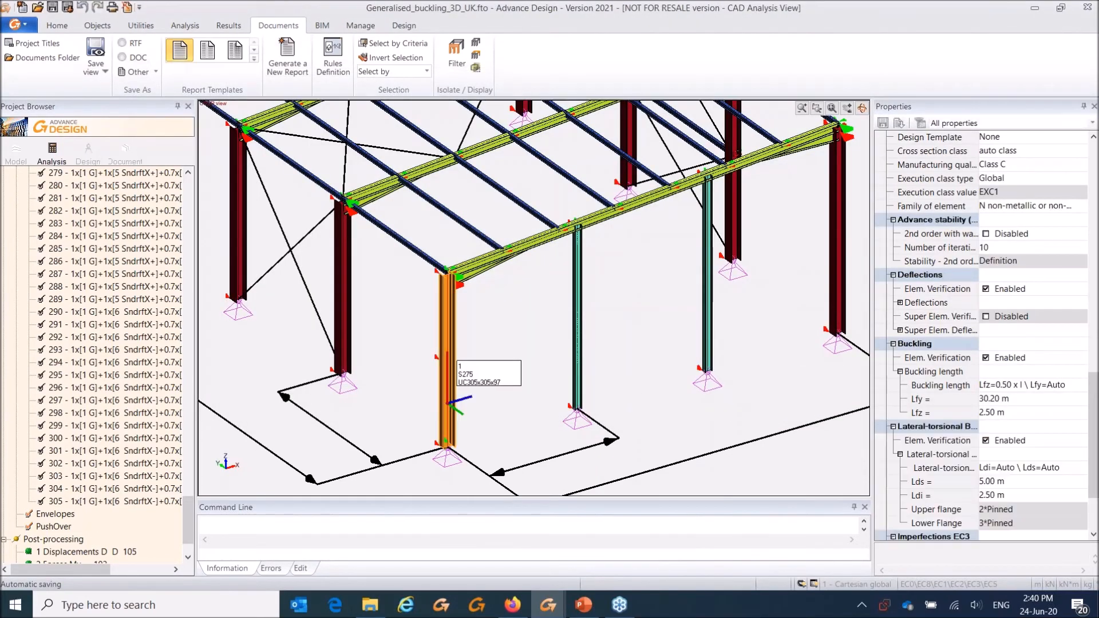
{"action": "left_click", "coordinate": [229, 25]}
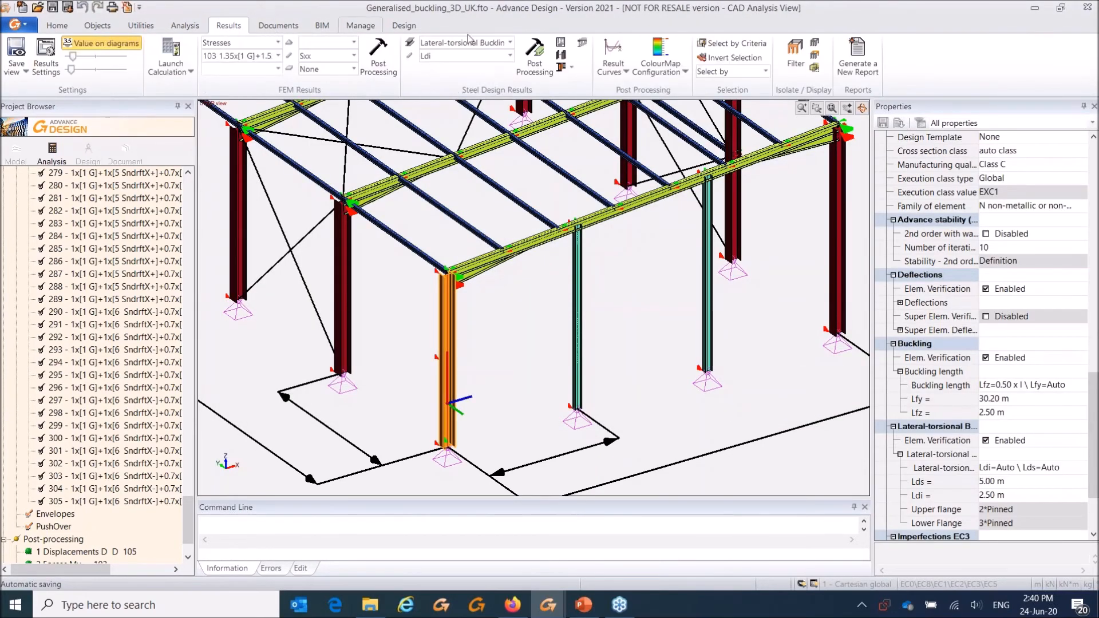
{"action": "left_click", "coordinate": [560, 42]}
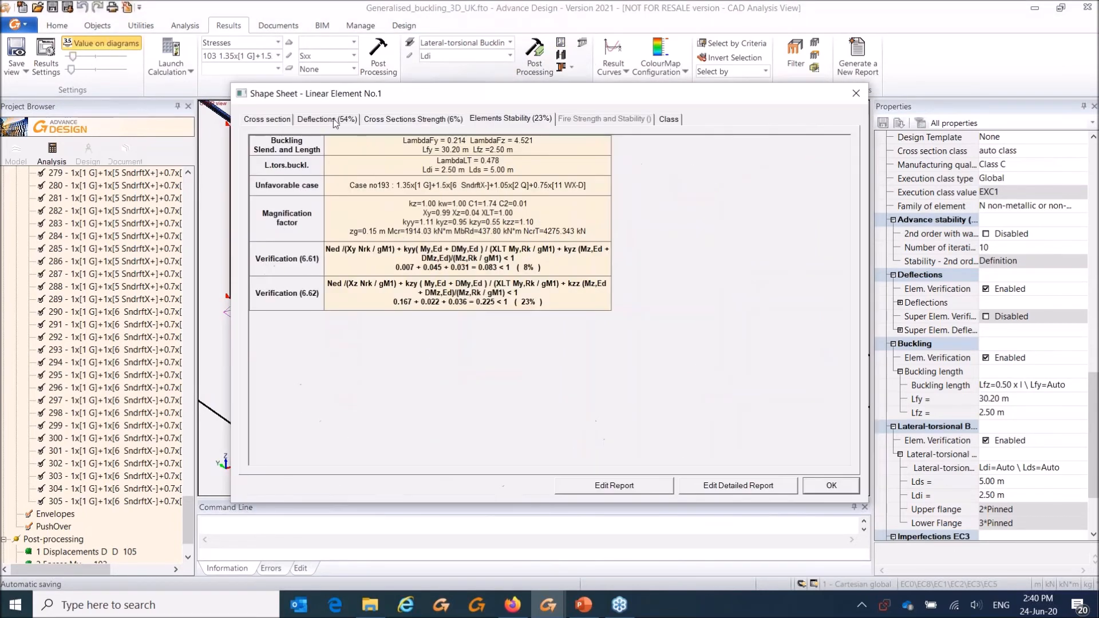
{"action": "left_click", "coordinate": [393, 119]}
{"action": "left_click", "coordinate": [332, 119]}
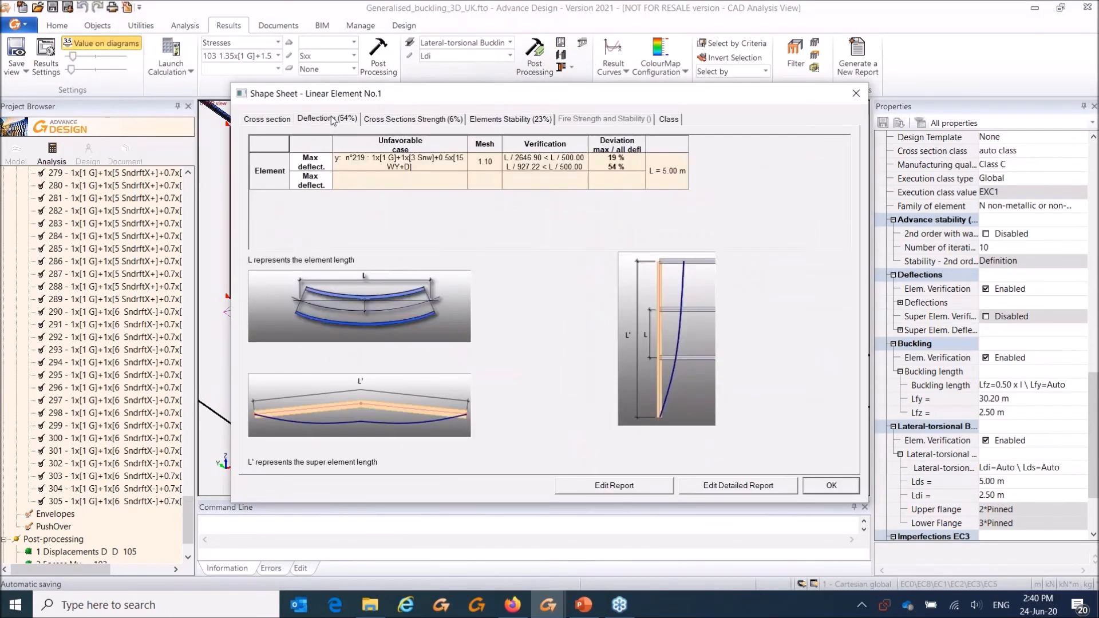
{"action": "left_click", "coordinate": [507, 120]}
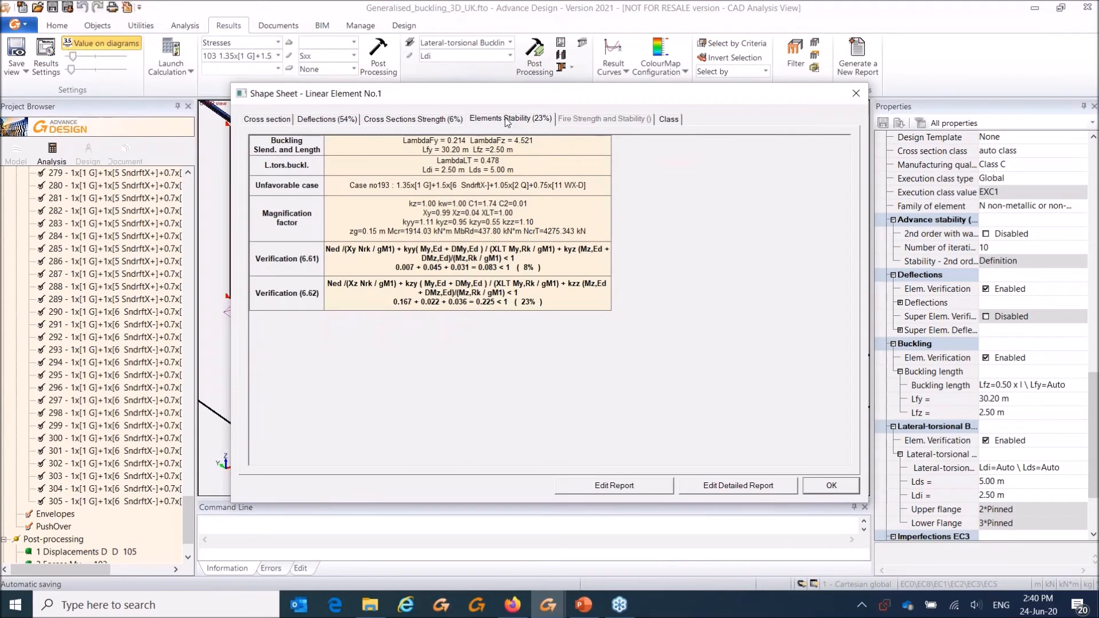
Step: Generate the column's shape sheet report in Word, read through its design checks, then close the report and the shape sheet
{"action": "left_click", "coordinate": [614, 484]}
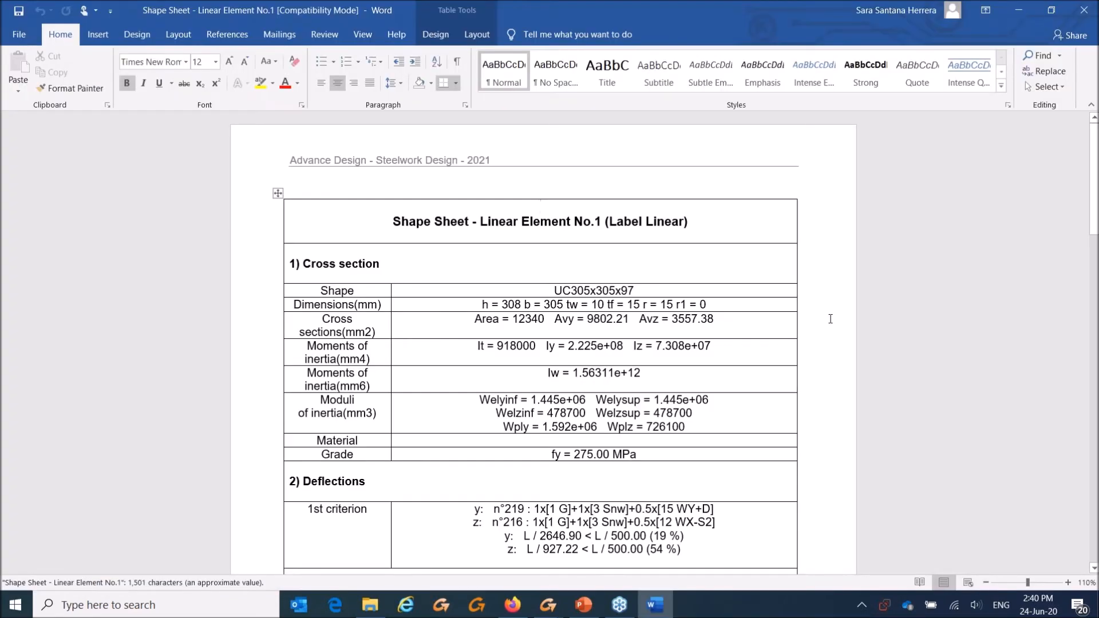
{"action": "scroll", "coordinate": [830, 319], "scroll_direction": "down", "scroll_amount": 10}
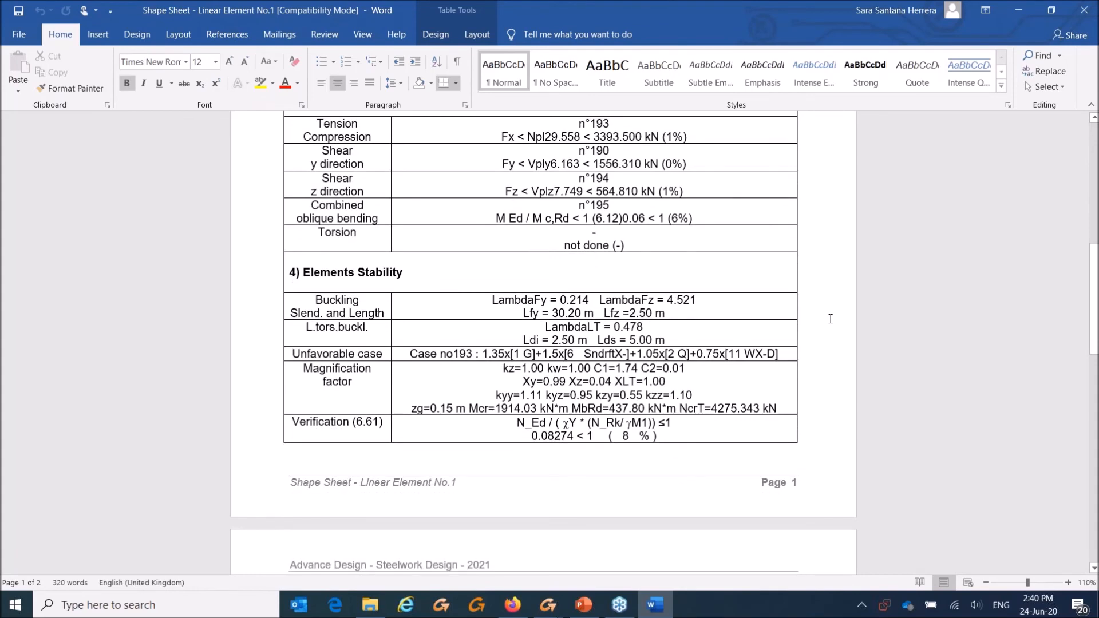
{"action": "scroll", "coordinate": [830, 318], "scroll_direction": "down", "scroll_amount": 10}
{"action": "left_click", "coordinate": [1084, 10]}
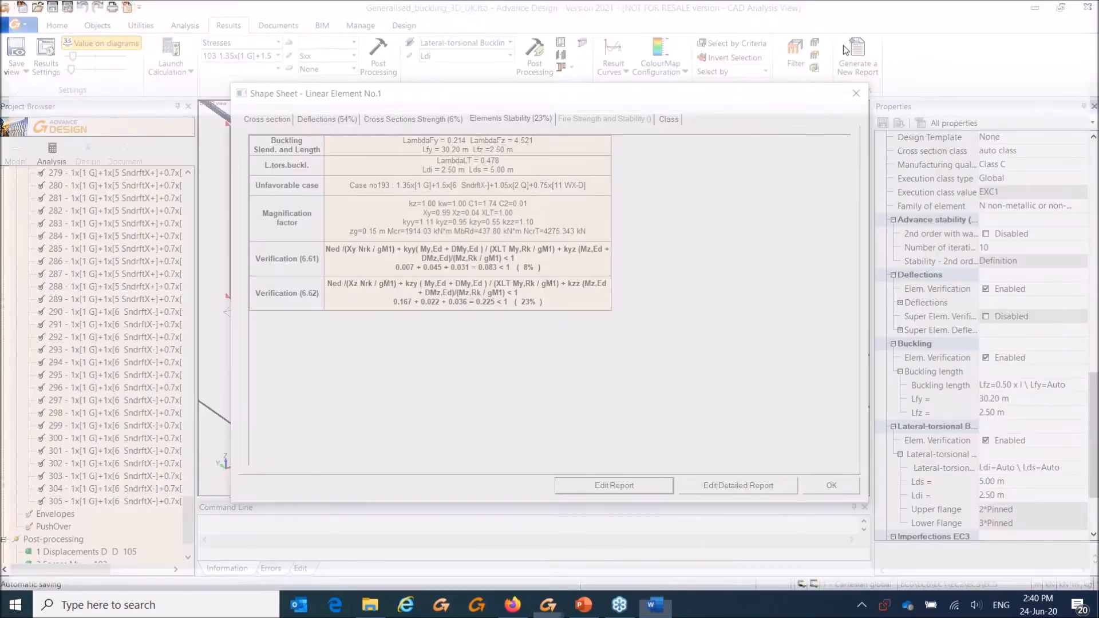
{"action": "left_click", "coordinate": [848, 99]}
Step: Reopen the report generator with the column selected, examine the Steel Analysis results tables, then close it and cancel the selection
{"action": "left_click", "coordinate": [278, 25]}
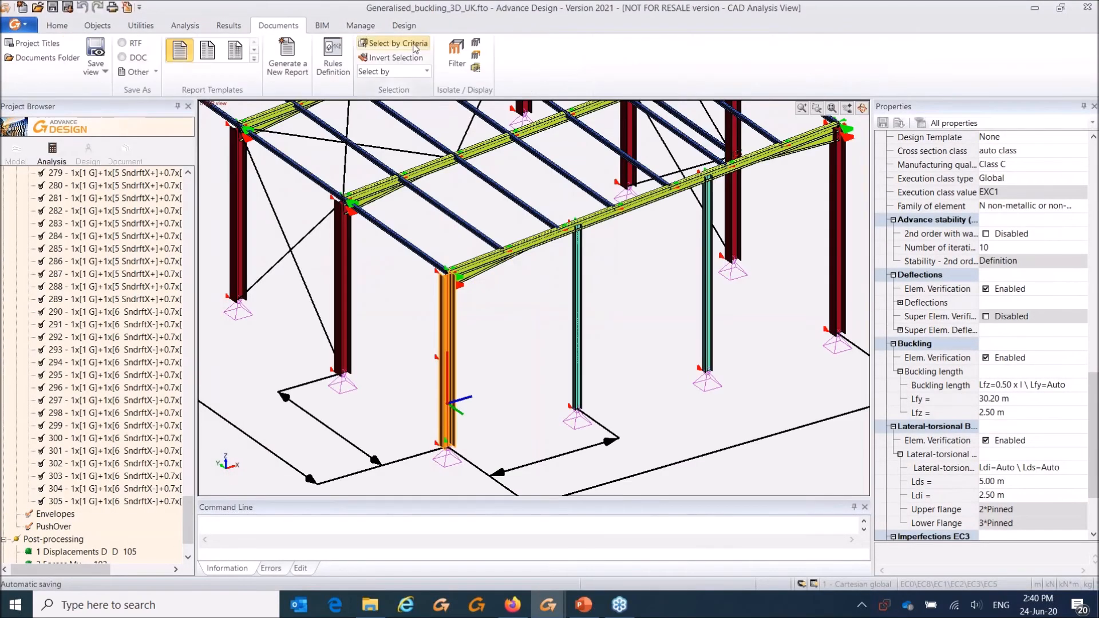
{"action": "left_click", "coordinate": [301, 52]}
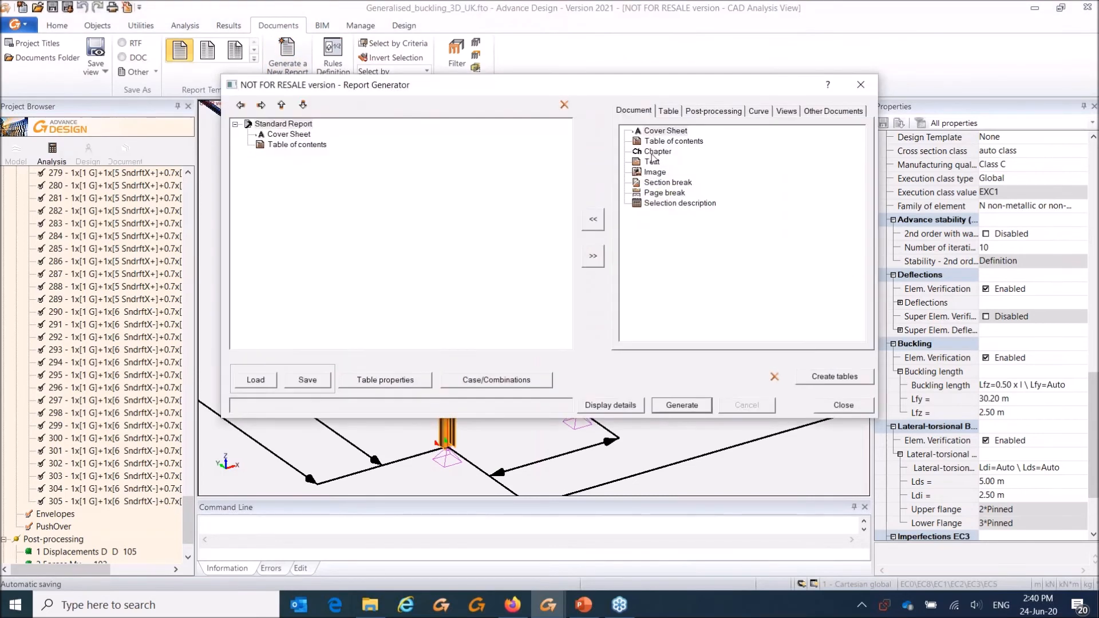
{"action": "left_click", "coordinate": [669, 113]}
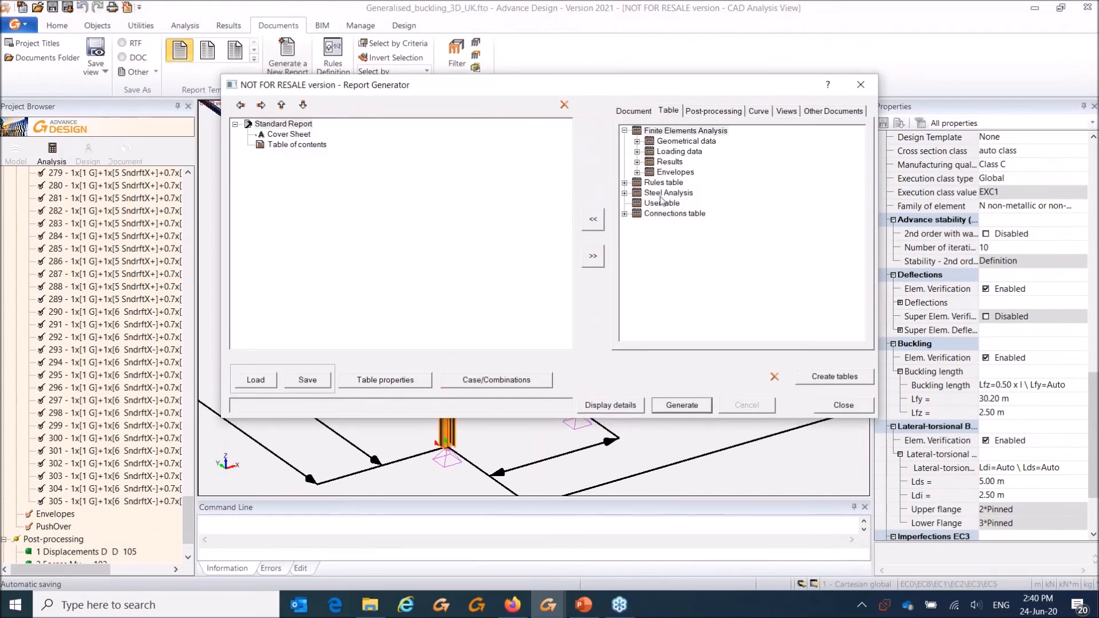
{"action": "left_click", "coordinate": [624, 193]}
{"action": "left_click", "coordinate": [637, 213]}
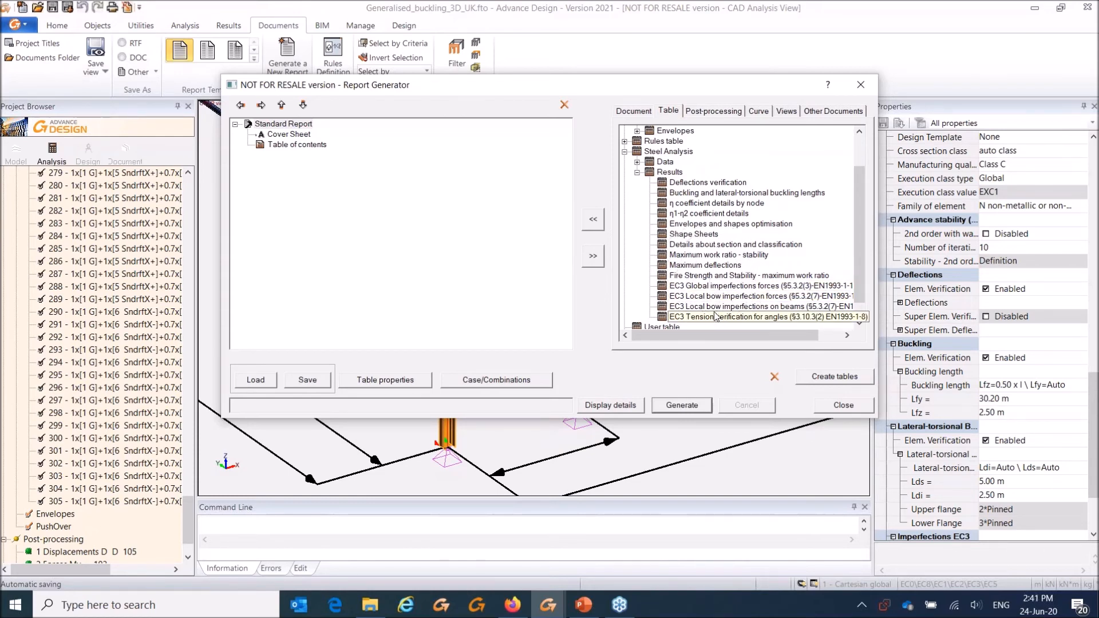
{"action": "left_click", "coordinate": [861, 86]}
{"action": "right_click", "coordinate": [410, 295]}
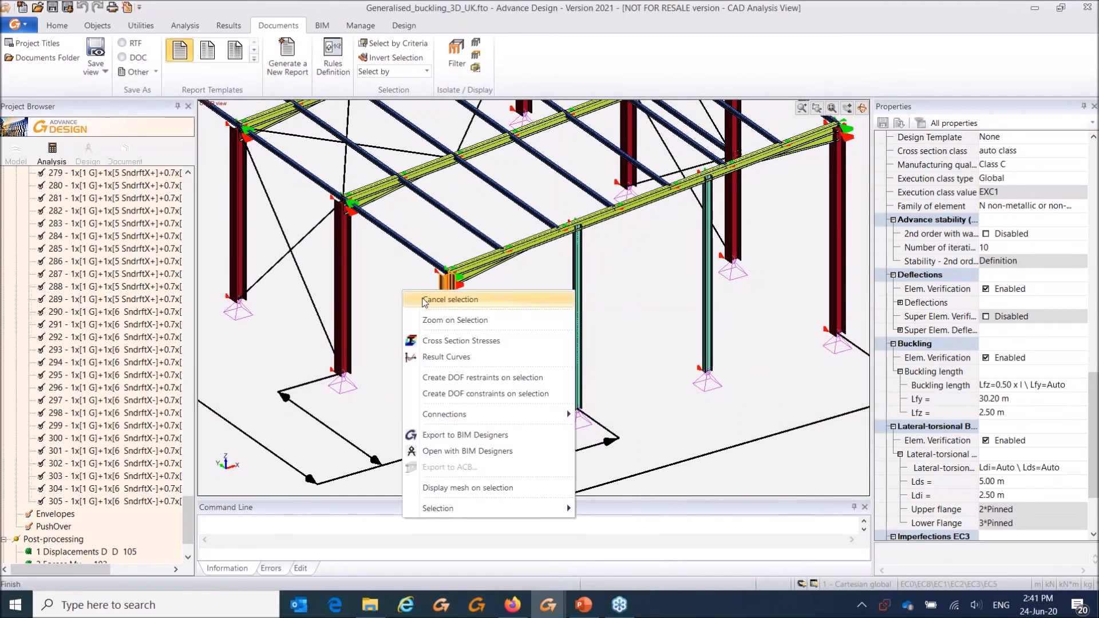
{"action": "left_click", "coordinate": [425, 300]}
{"action": "scroll", "coordinate": [442, 217], "scroll_direction": "up", "scroll_amount": 3}
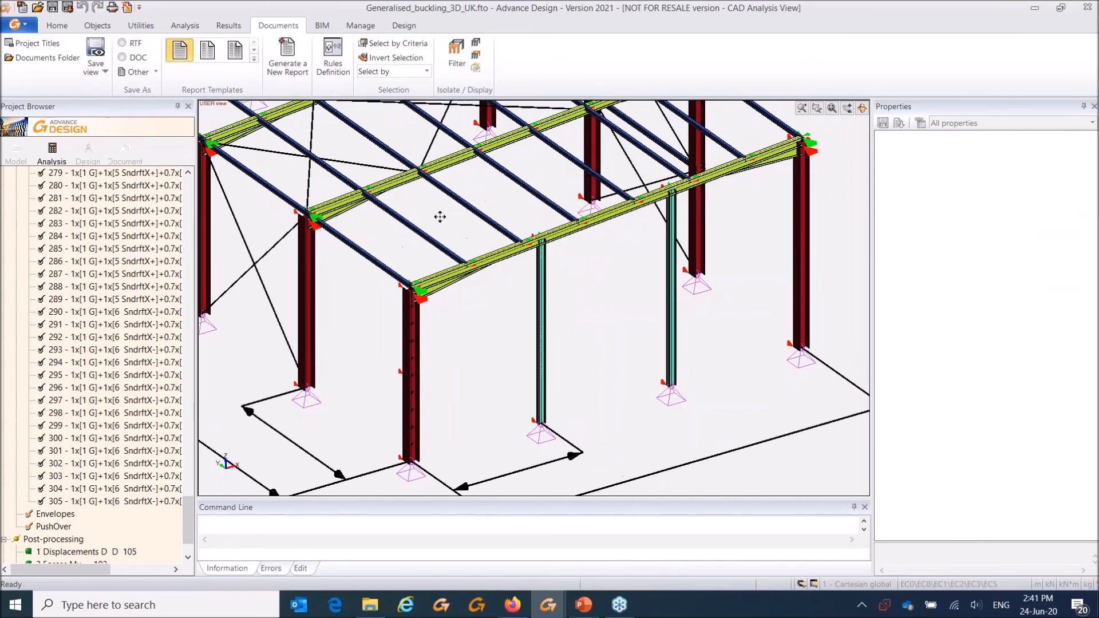
{"action": "scroll", "coordinate": [446, 235], "scroll_direction": "down", "scroll_amount": 1}
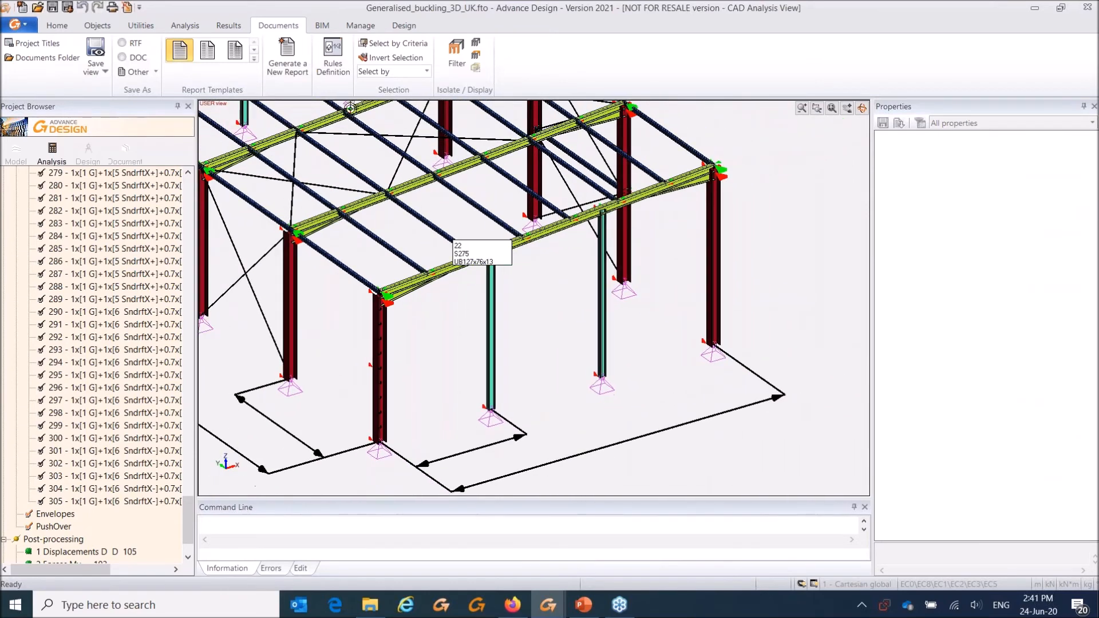
{"action": "left_click", "coordinate": [68, 25]}
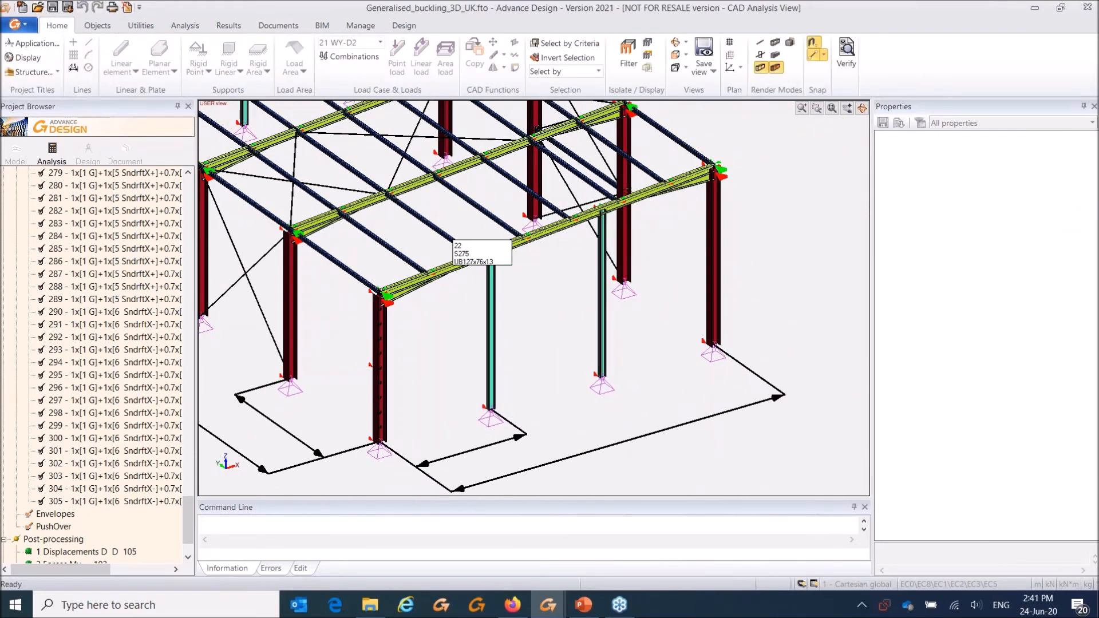
{"action": "middle_click_drag", "start_coordinate": [391, 227], "coordinate": [498, 272], "text": "shift"}
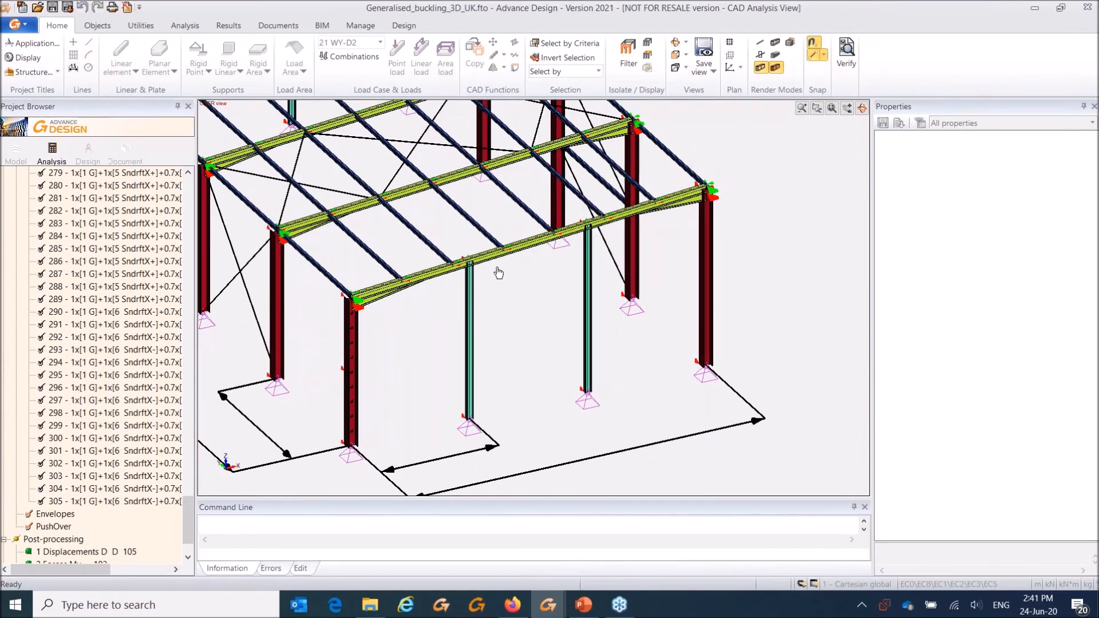
Step: Open the shape sheet of the front gable rafter, review its deflections and element stability checks, and close it
{"action": "left_click", "coordinate": [493, 263]}
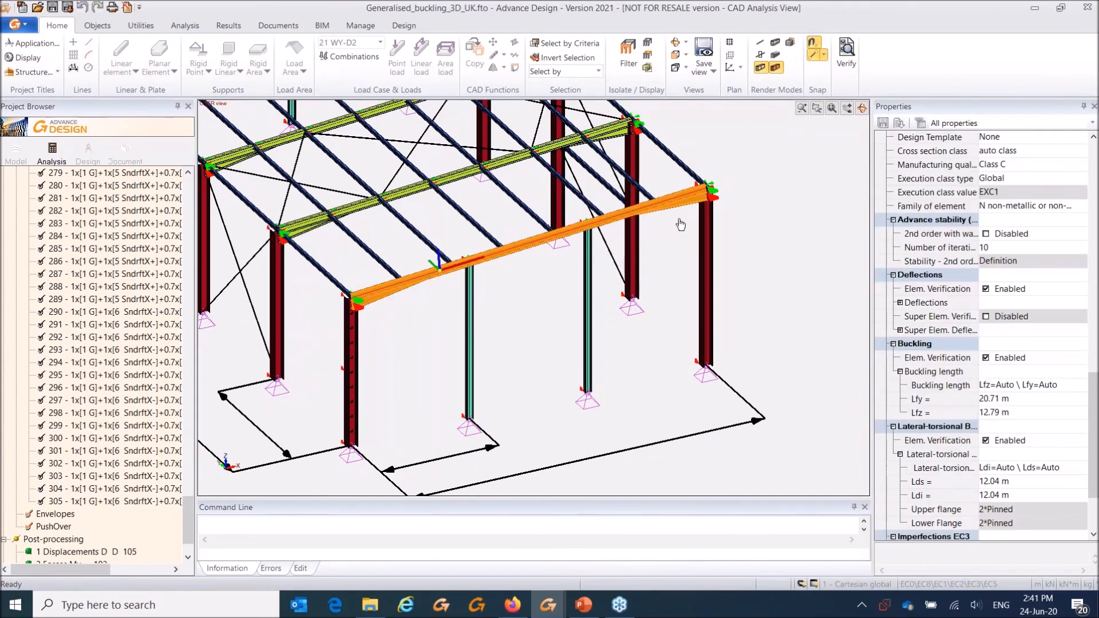
{"action": "middle_click_drag", "start_coordinate": [488, 223], "coordinate": [507, 217]}
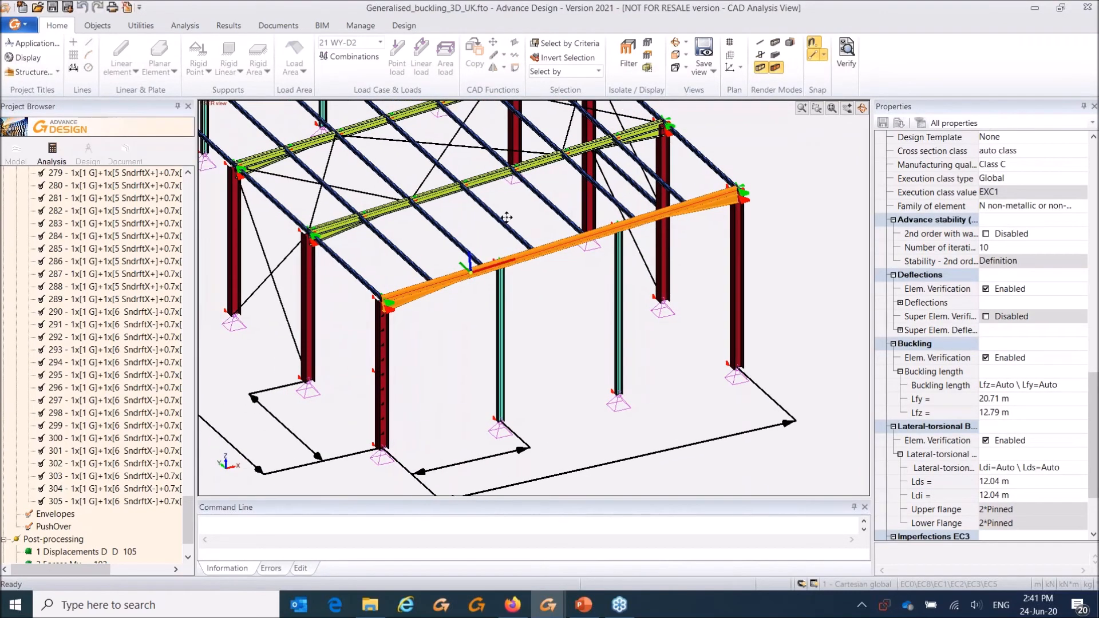
{"action": "left_click", "coordinate": [243, 29]}
{"action": "left_click", "coordinate": [534, 63]}
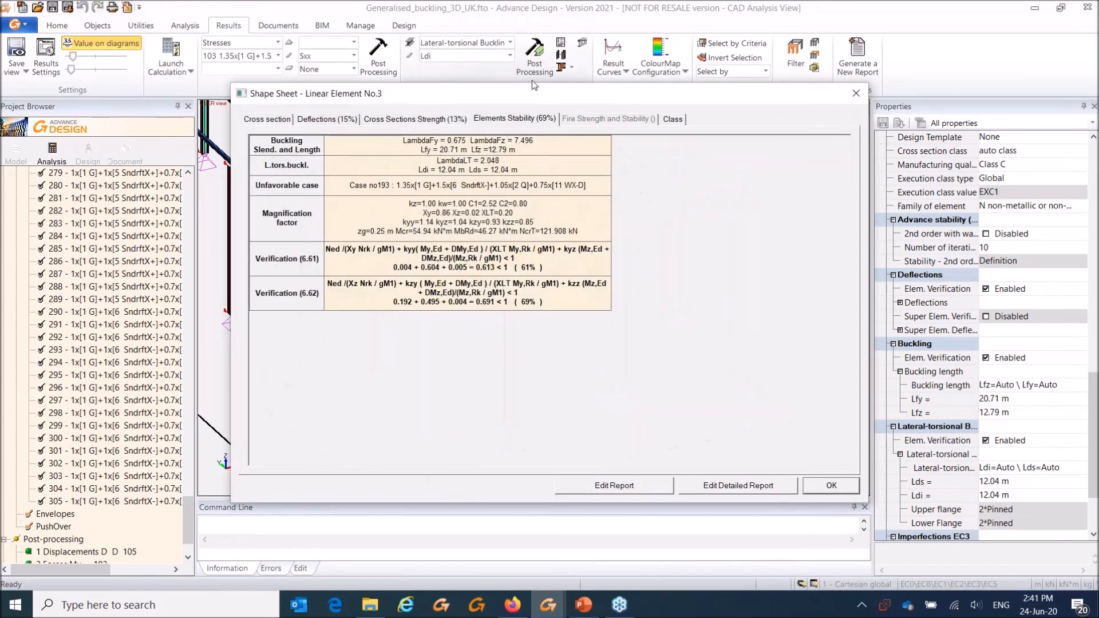
{"action": "left_click", "coordinate": [336, 121]}
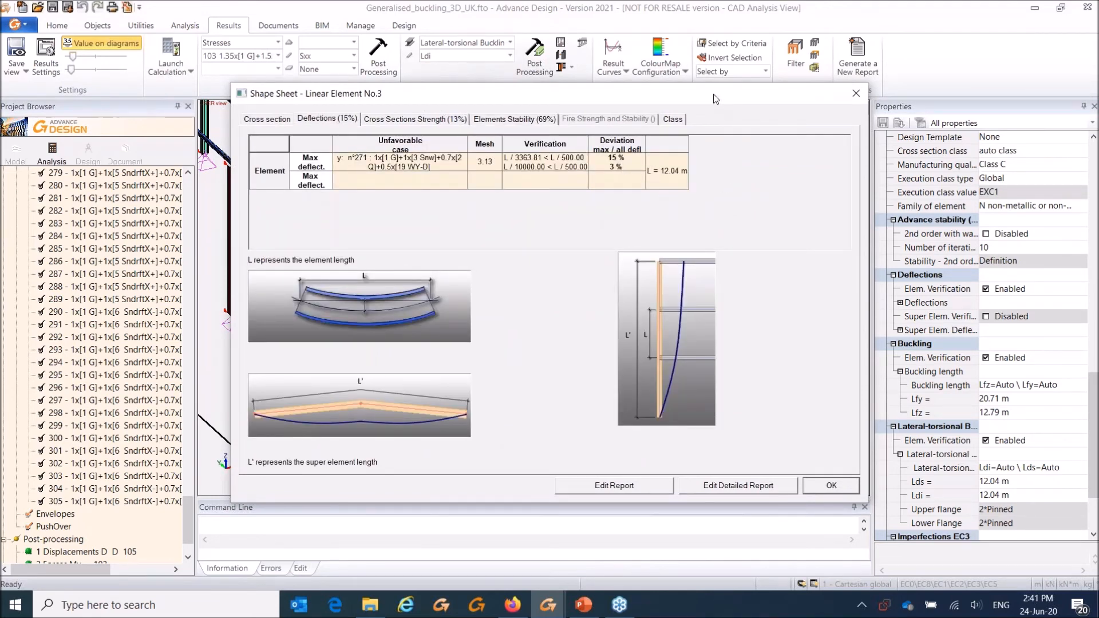
{"action": "left_click_drag", "start_coordinate": [713, 94], "coordinate": [700, 96]}
{"action": "left_click", "coordinate": [511, 123]}
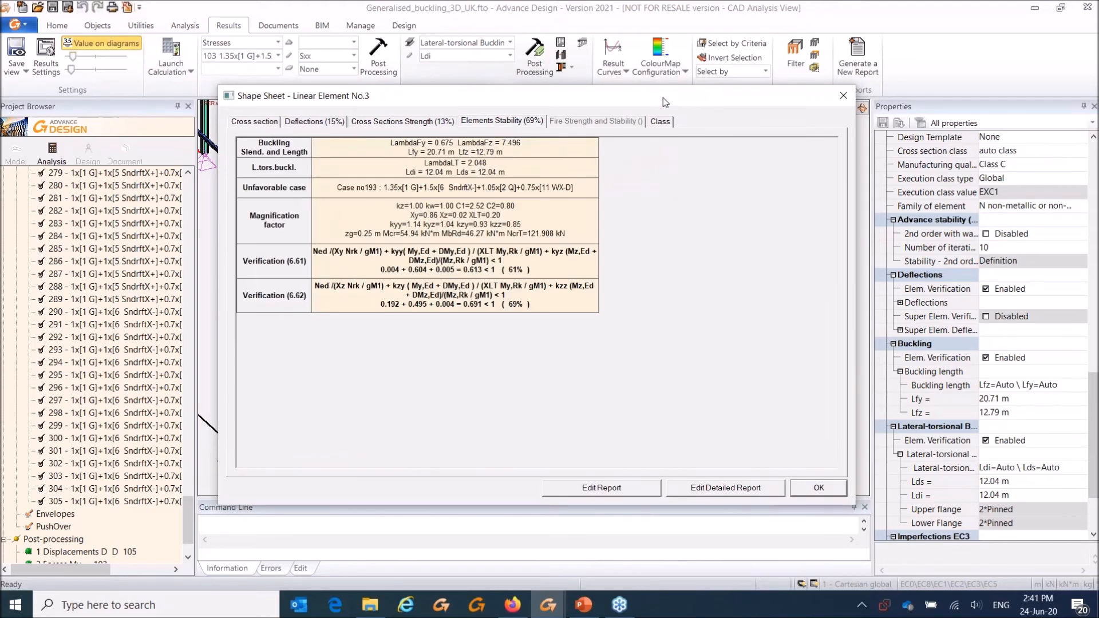
{"action": "left_click_drag", "start_coordinate": [663, 98], "coordinate": [672, 107]}
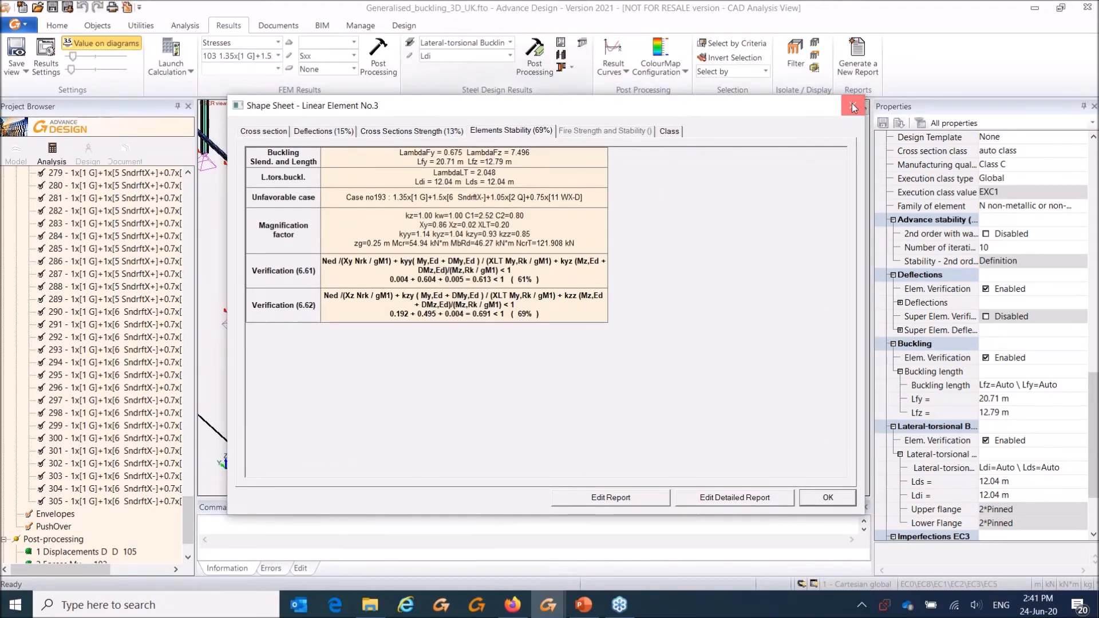
{"action": "left_click", "coordinate": [854, 107]}
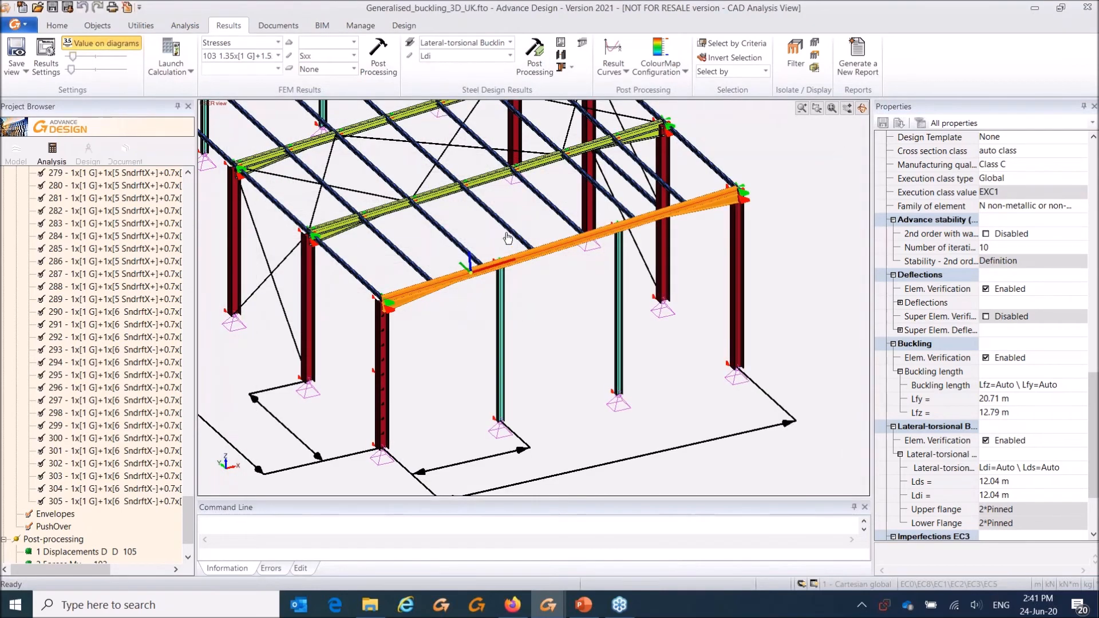
{"action": "middle_click_drag", "start_coordinate": [509, 238], "coordinate": [505, 235]}
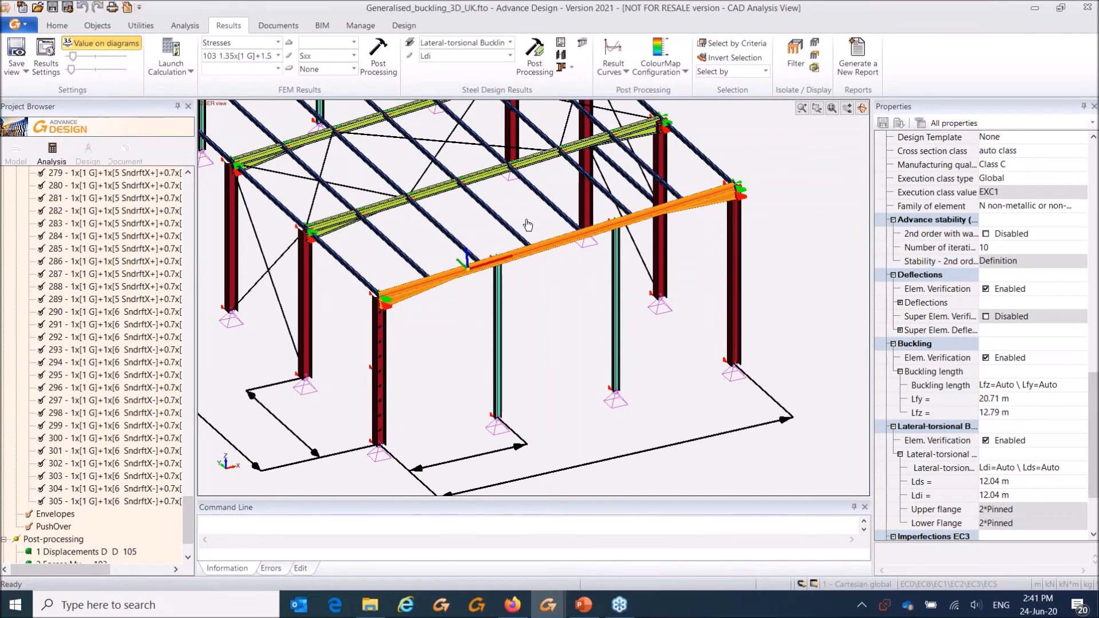
{"action": "middle_click_drag", "start_coordinate": [528, 224], "coordinate": [498, 221]}
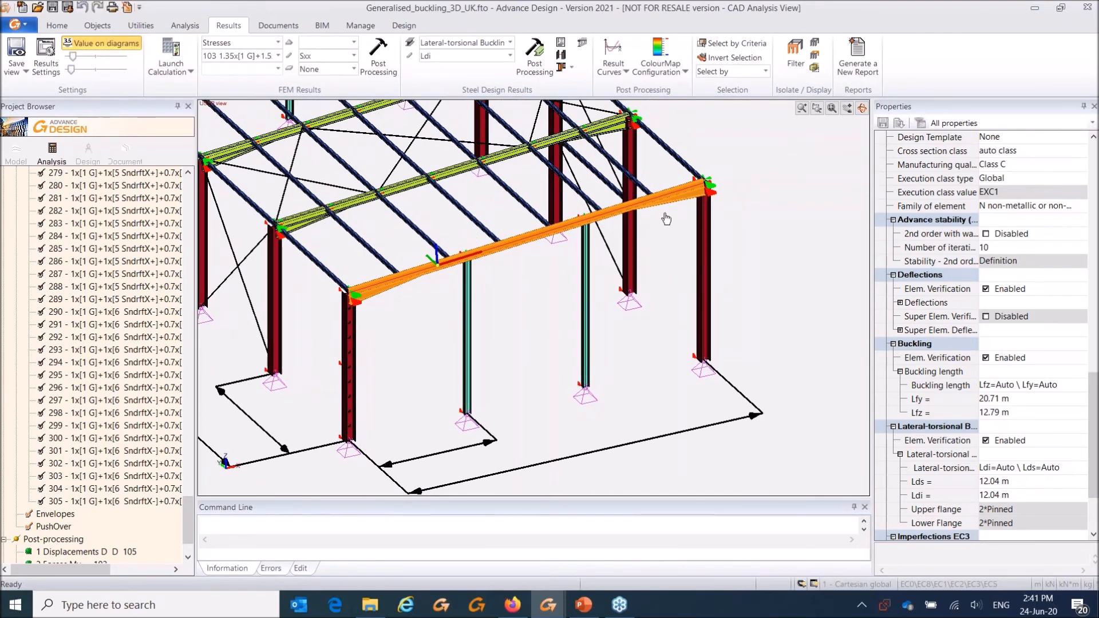
Step: Return to the model stage and subdivide the front gable rafter into three equal elements
{"action": "left_click", "coordinate": [16, 150]}
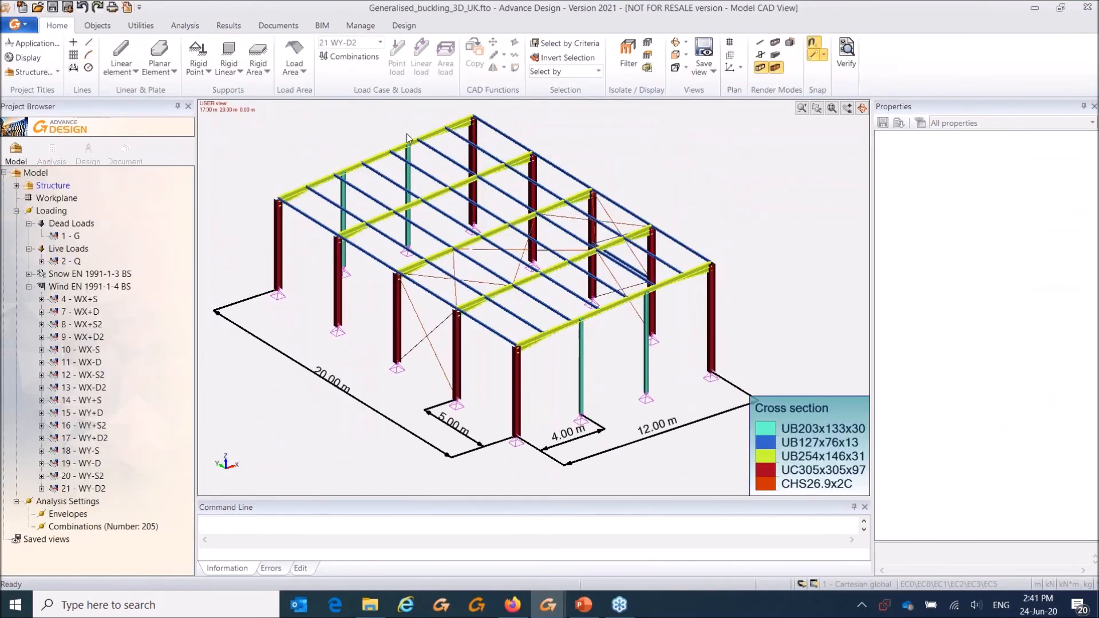
{"action": "middle_click_drag", "start_coordinate": [454, 191], "coordinate": [321, 164]}
{"action": "scroll", "coordinate": [441, 223], "scroll_direction": "up", "scroll_amount": 5}
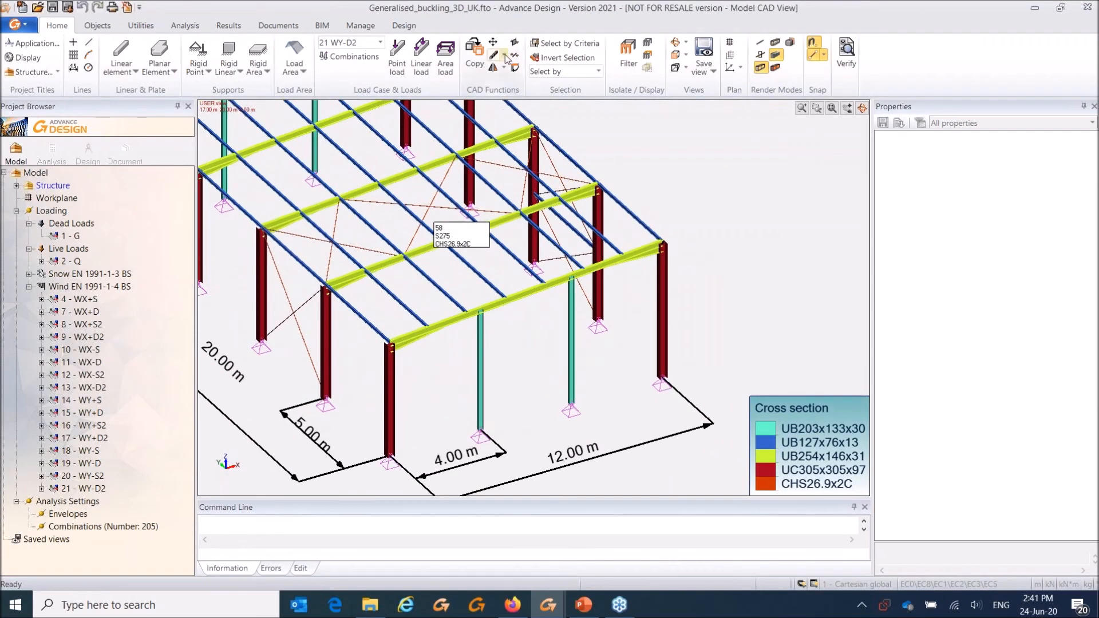
{"action": "left_click", "coordinate": [505, 56]}
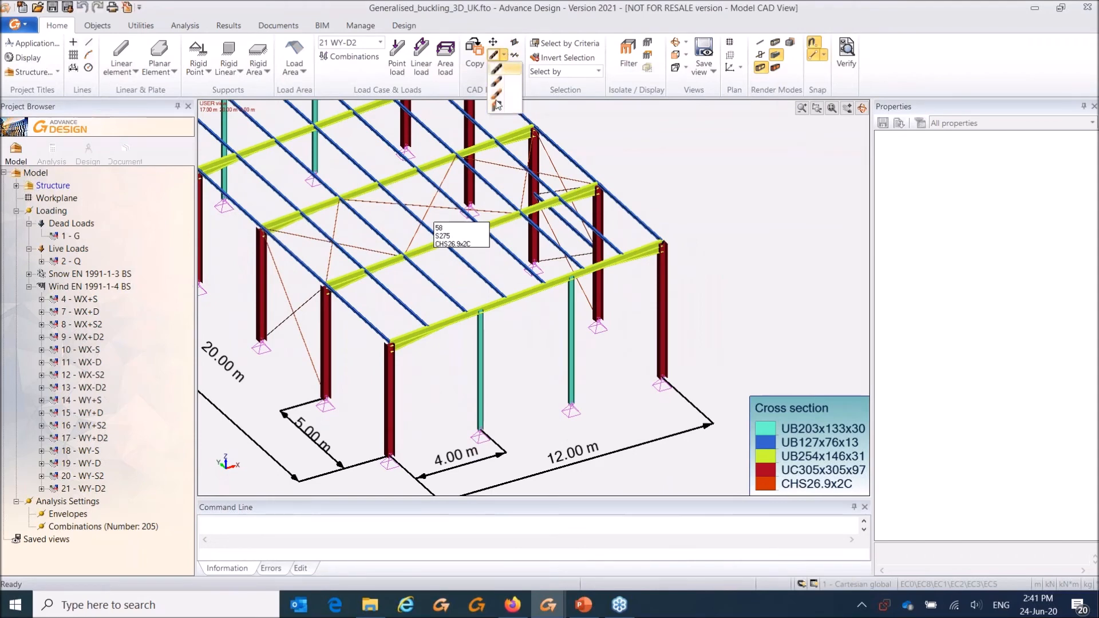
{"action": "left_click", "coordinate": [442, 327]}
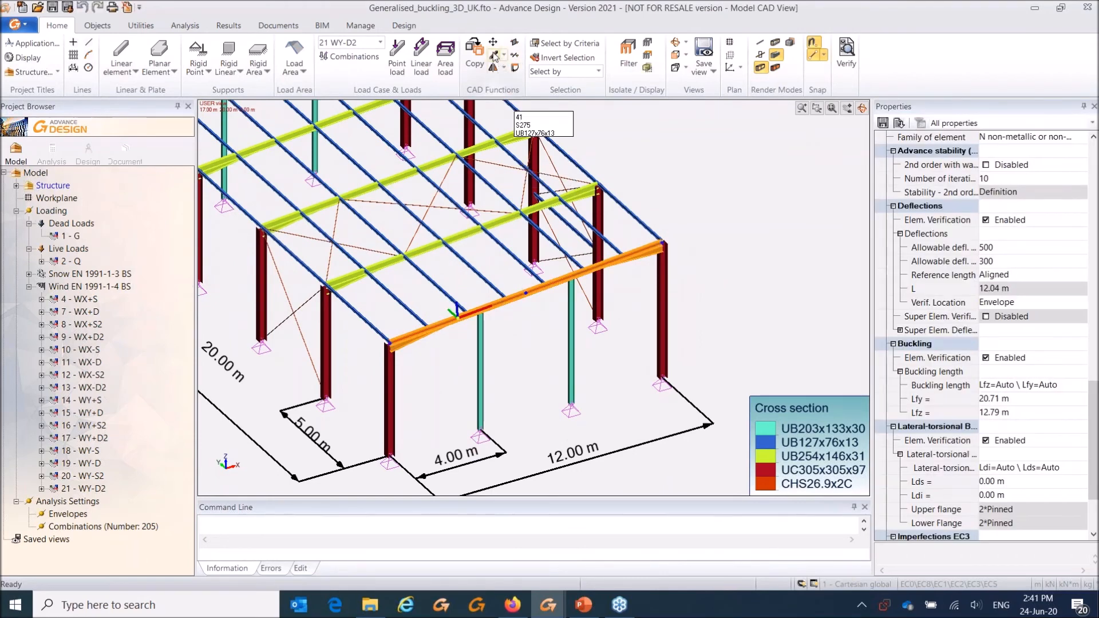
{"action": "left_click", "coordinate": [503, 67]}
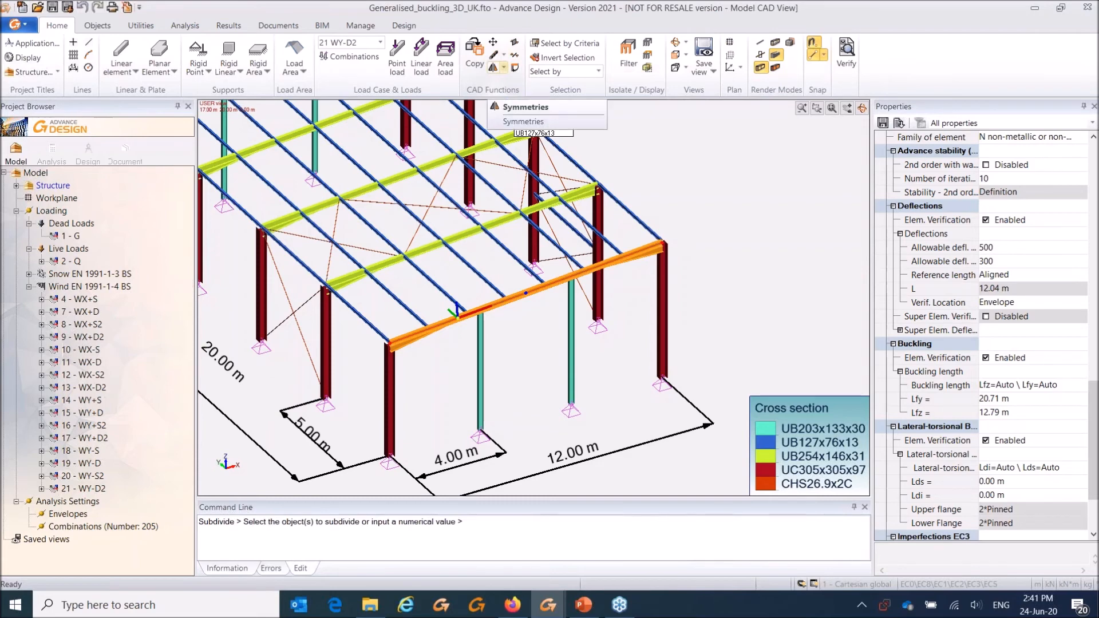
{"action": "key", "text": "Return"}
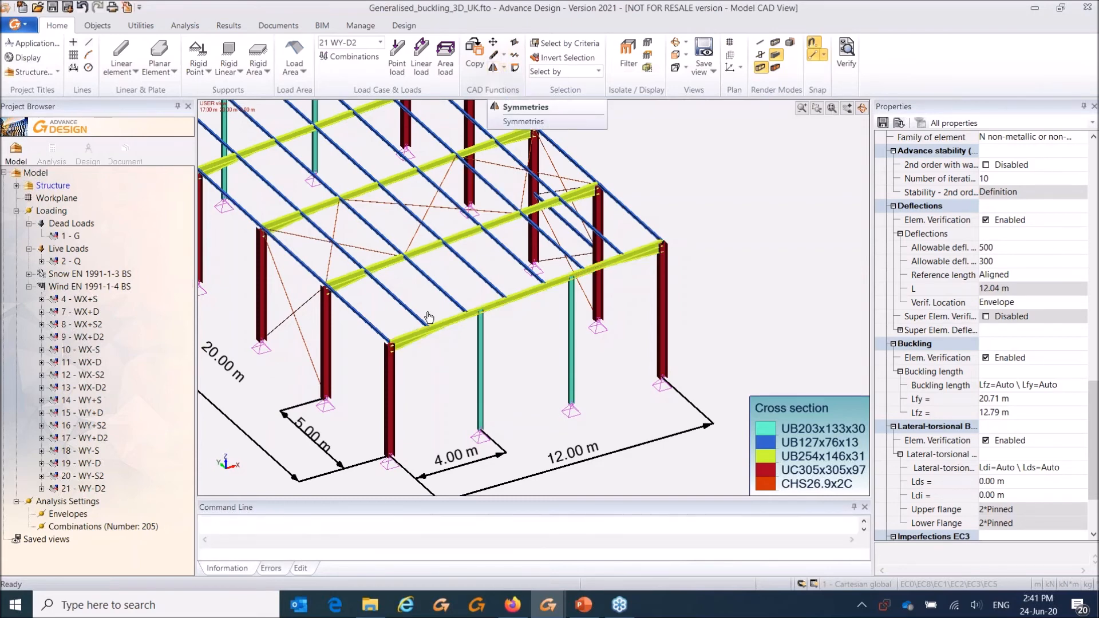
Step: Select the three segments of the subdivided gable rafter and combine them into a super element
{"action": "left_click", "coordinate": [456, 321]}
{"action": "left_click", "coordinate": [515, 296]}
{"action": "left_click", "coordinate": [628, 260]}
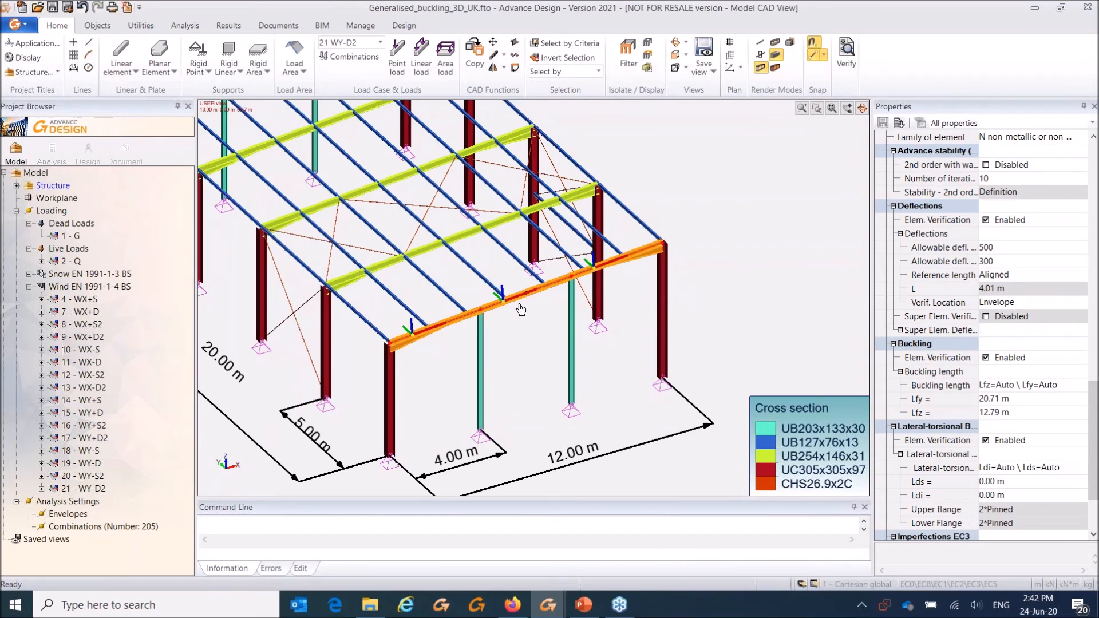
{"action": "right_click", "coordinate": [494, 300]}
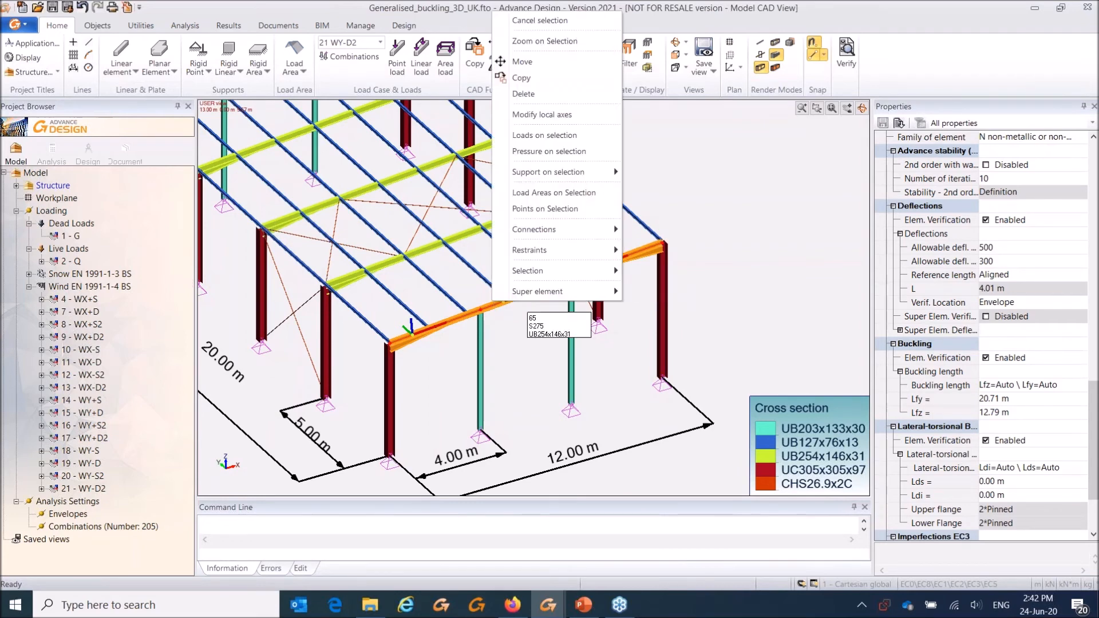
{"action": "left_click", "coordinate": [525, 293]}
{"action": "left_click", "coordinate": [650, 292]}
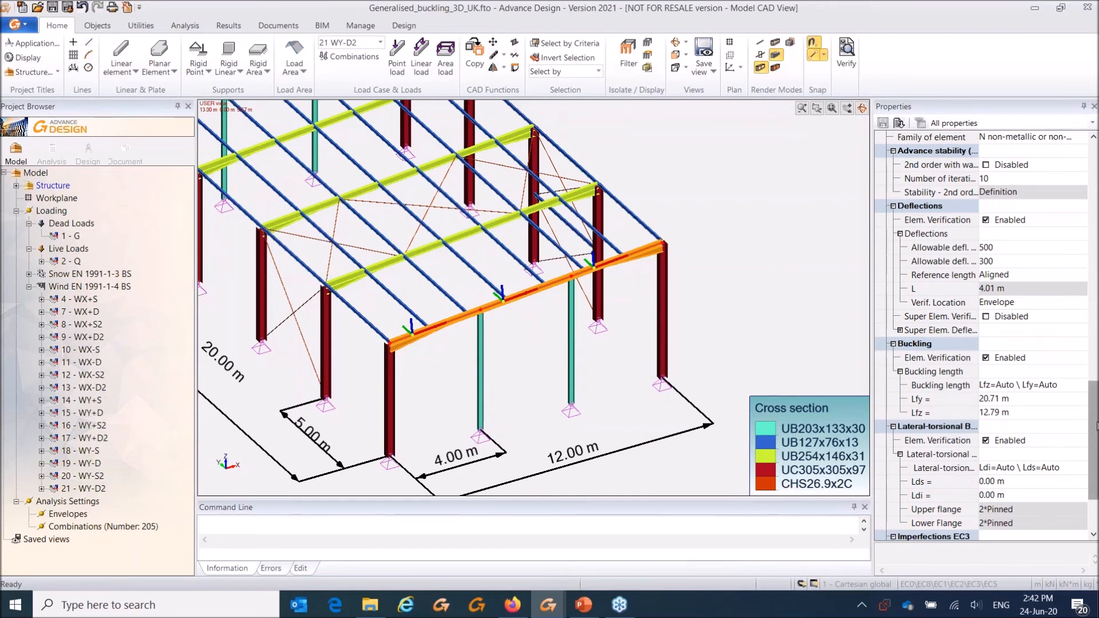
Step: Enable super element verification in the deflection settings of the rafter segments, expand its deflection parameters, and clear the selection
{"action": "left_click_drag", "start_coordinate": [1091, 427], "coordinate": [1092, 186]}
{"action": "key", "text": "ctrl"}
{"action": "key", "text": "ctrl"}
{"action": "key", "text": "ctrl"}
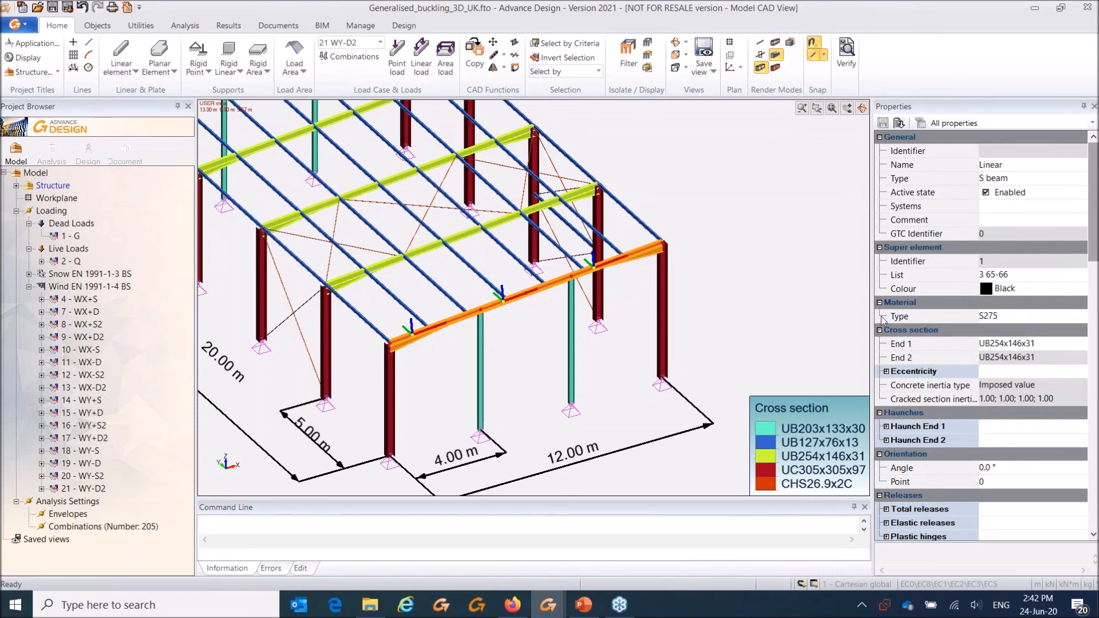
{"action": "left_click_drag", "start_coordinate": [871, 322], "coordinate": [817, 322]}
{"action": "scroll", "coordinate": [886, 410], "scroll_direction": "down", "scroll_amount": 10}
{"action": "scroll", "coordinate": [885, 410], "scroll_direction": "down", "scroll_amount": 4}
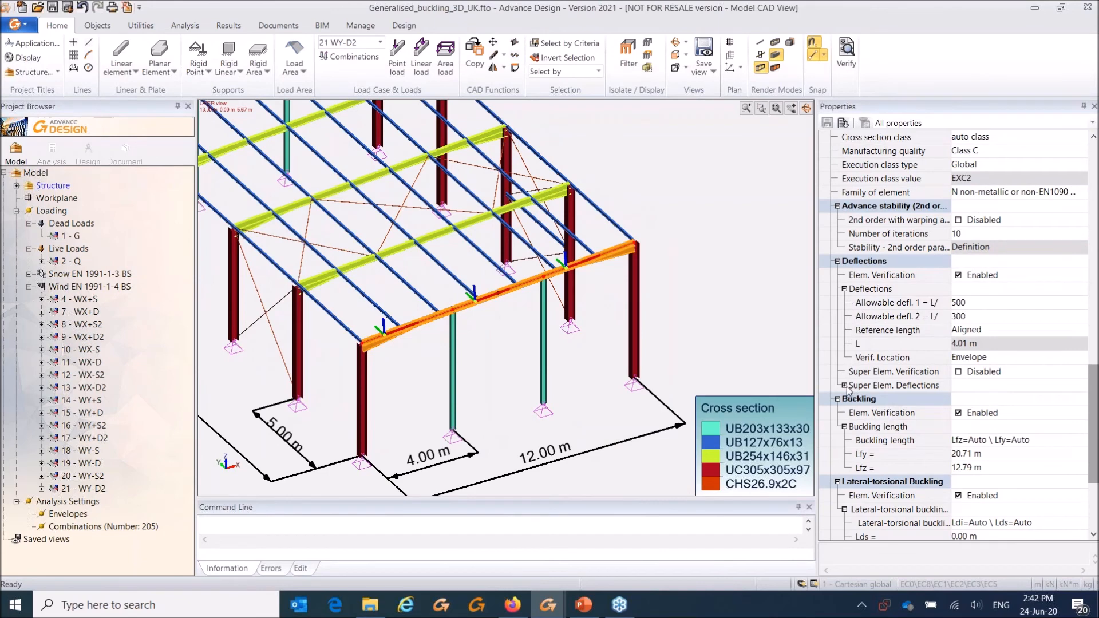
{"action": "left_click", "coordinate": [845, 386]}
{"action": "left_click", "coordinate": [957, 371]}
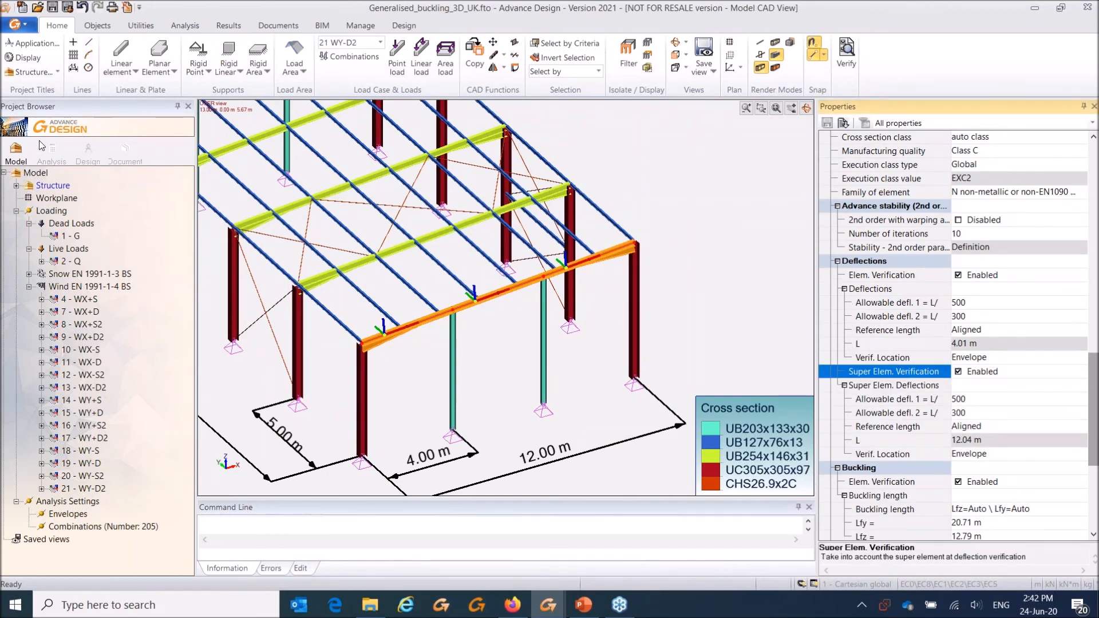
{"action": "key", "text": "Escape"}
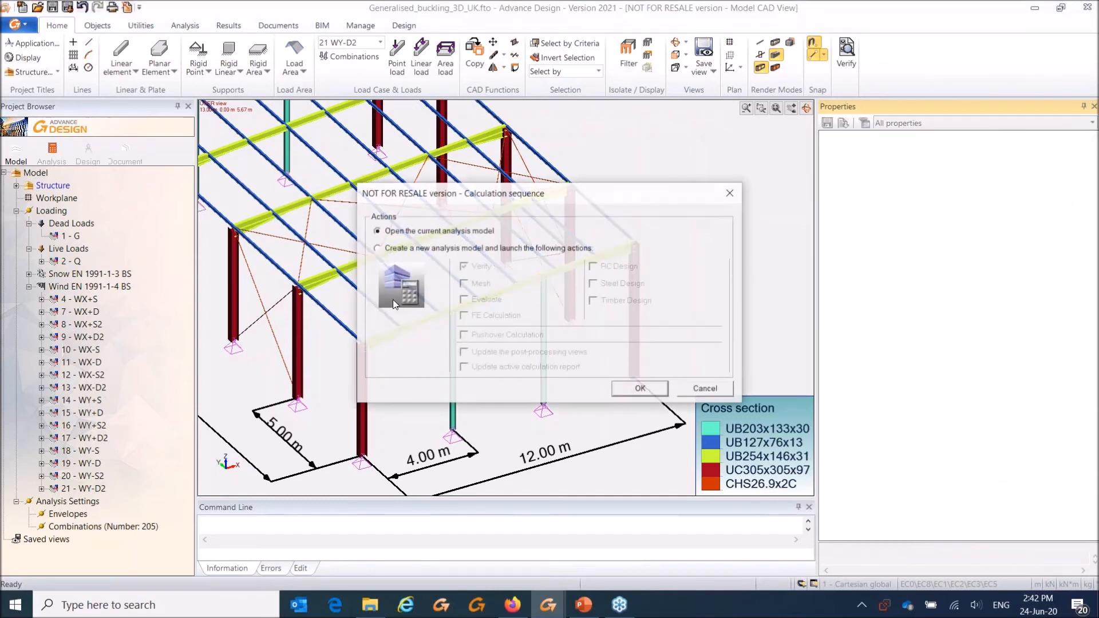
Step: Create a new analysis model and run the calculation sequence including Steel Design
{"action": "left_click", "coordinate": [502, 250]}
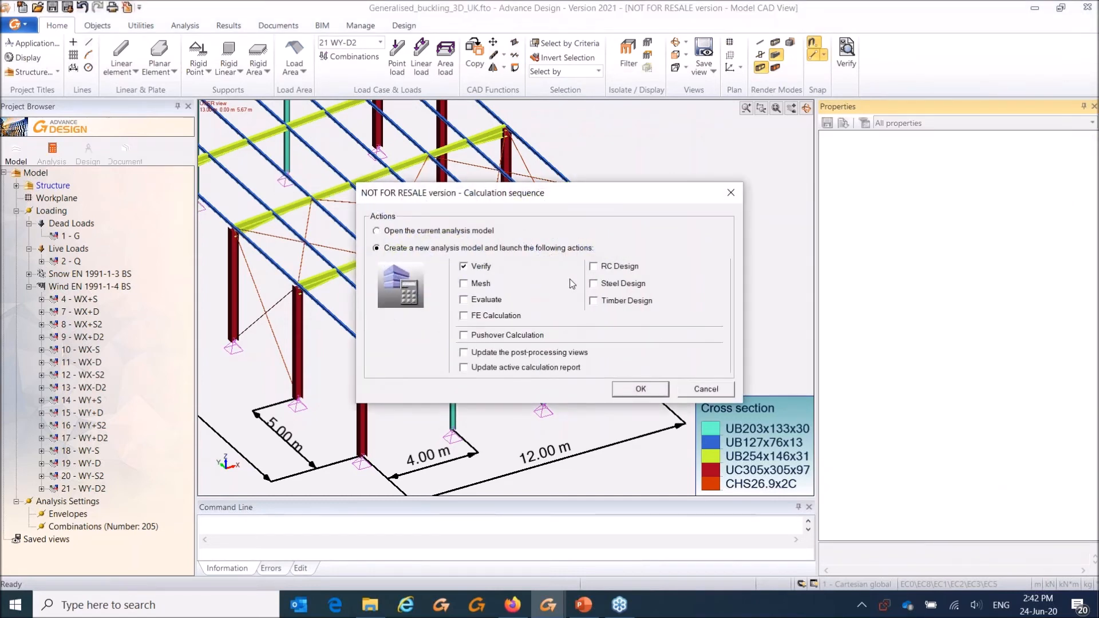
{"action": "left_click", "coordinate": [621, 284]}
{"action": "left_click", "coordinate": [658, 394]}
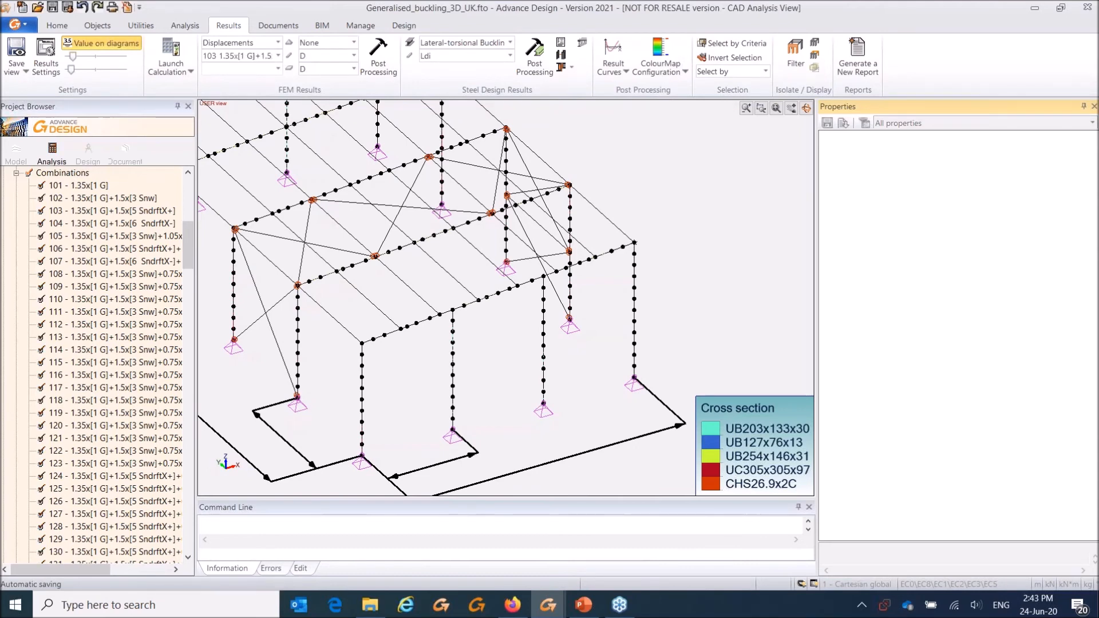
Step: Display the members of the calculated analysis model with their full cross-section profiles instead of plain axis lines
{"action": "left_click", "coordinate": [62, 173]}
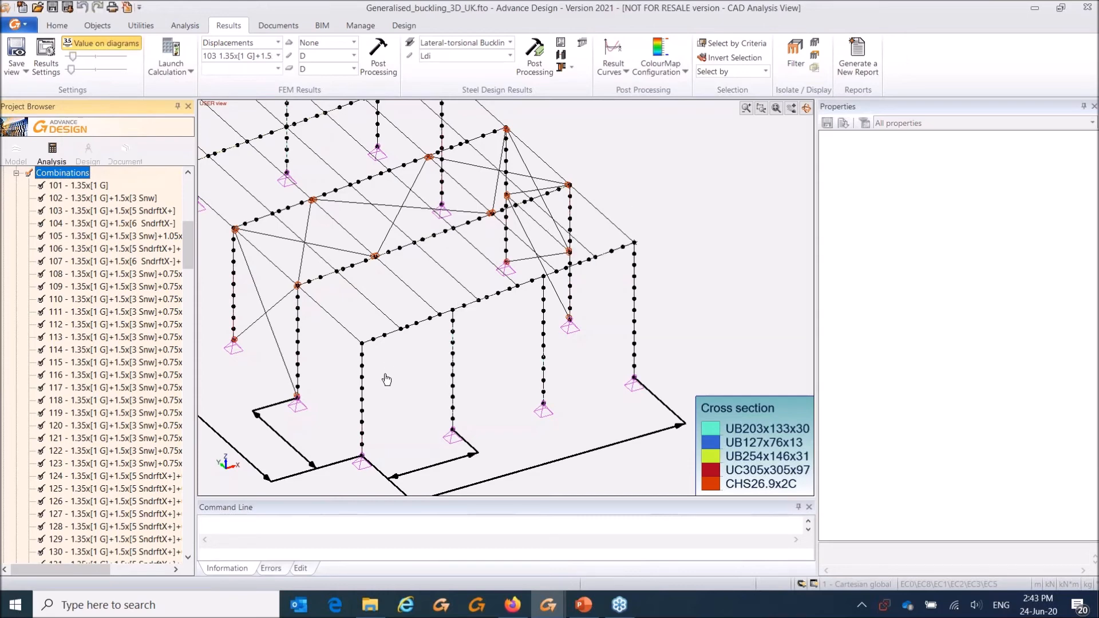
{"action": "mouse_move", "coordinate": [369, 318]}
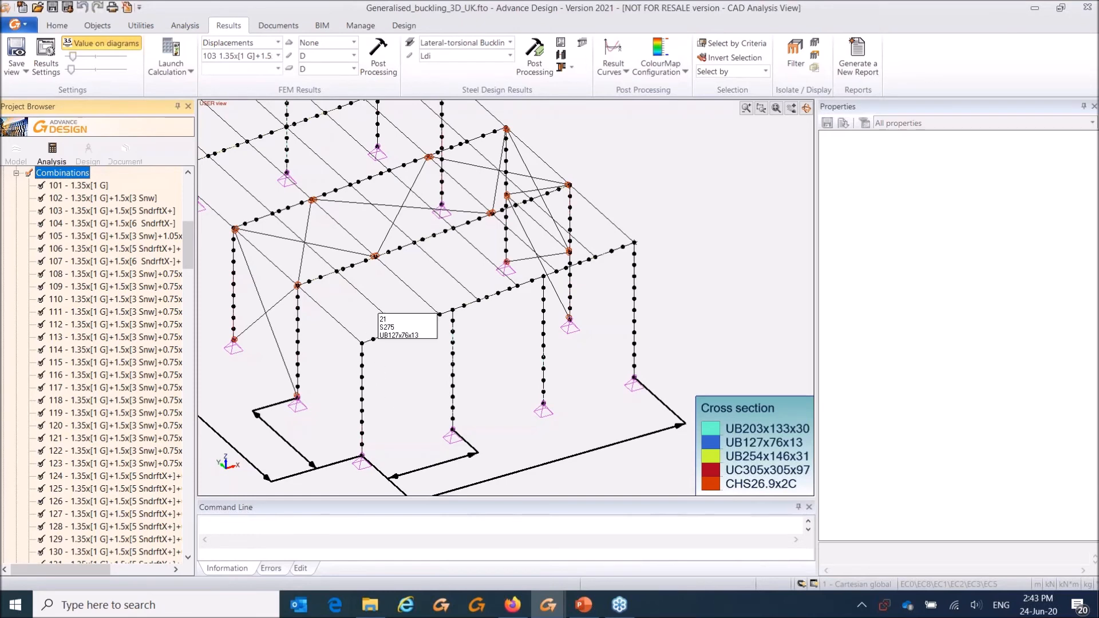
{"action": "middle_click_drag", "start_coordinate": [369, 318], "coordinate": [397, 262]}
{"action": "left_click", "coordinate": [58, 26]}
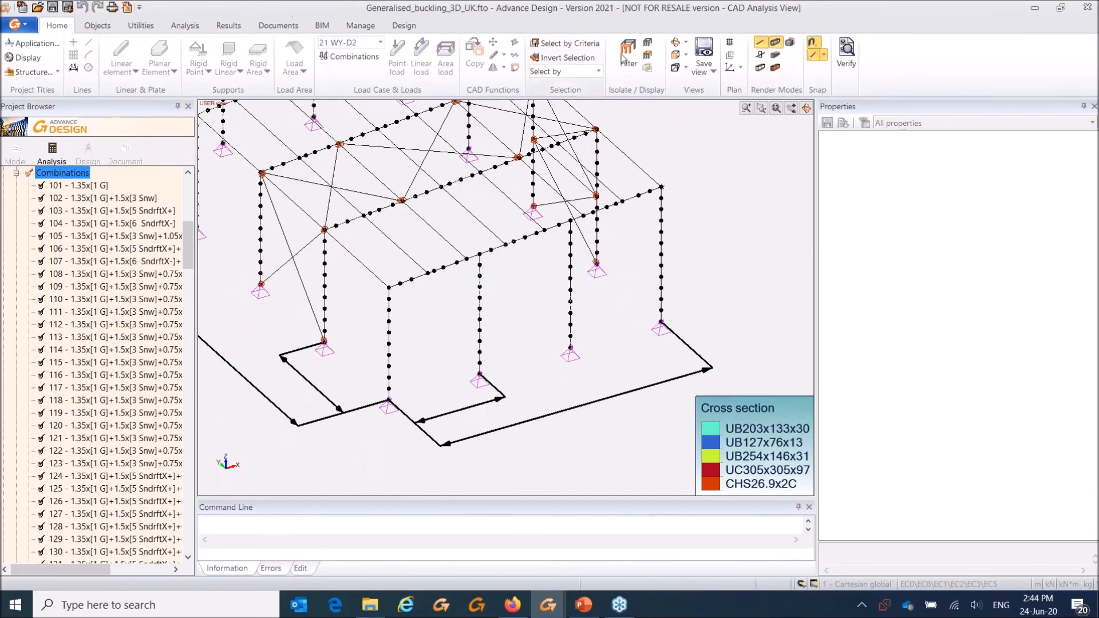
{"action": "left_click", "coordinate": [774, 42]}
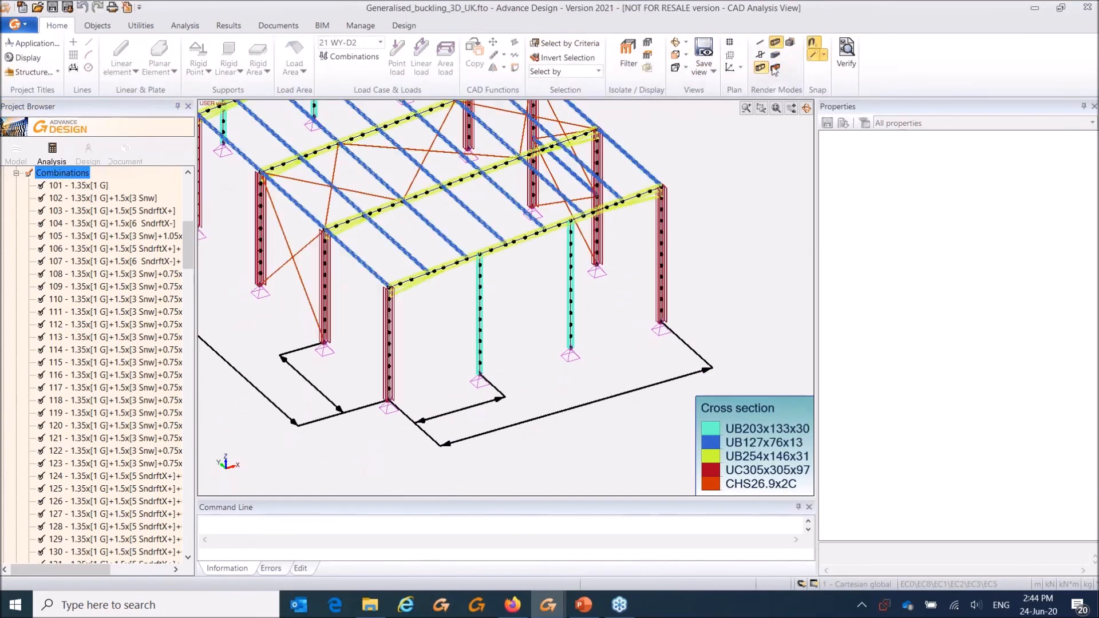
{"action": "right_click", "coordinate": [520, 300]}
{"action": "left_click", "coordinate": [585, 140]}
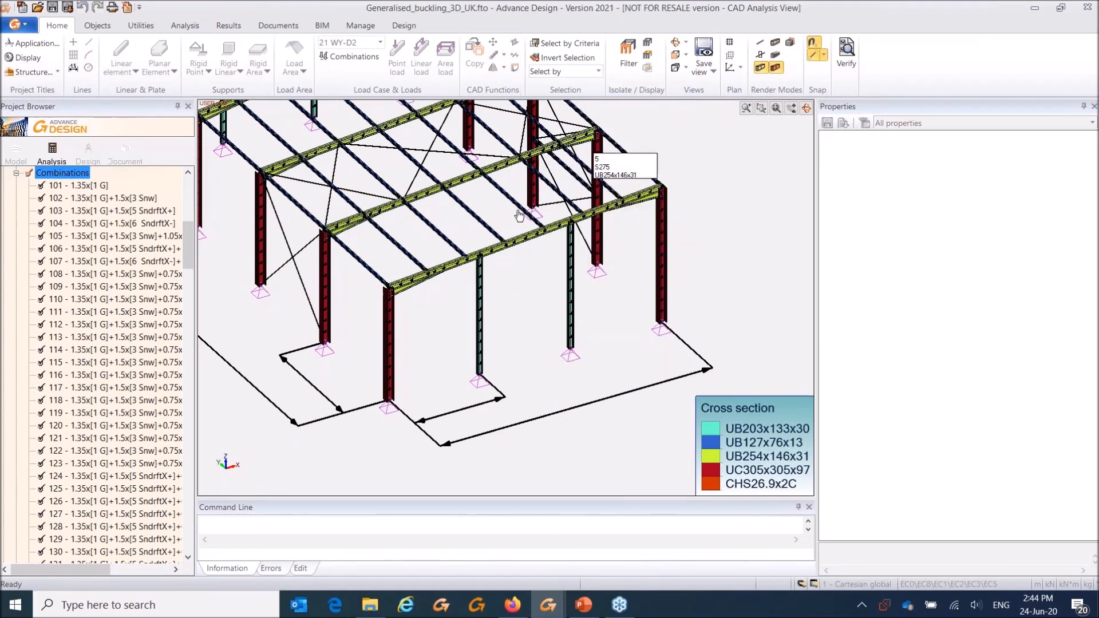
Step: Open the shape sheet of the gable rafter super element, review its stability and deflection checks, then close it and cancel the selection
{"action": "left_click", "coordinate": [512, 247]}
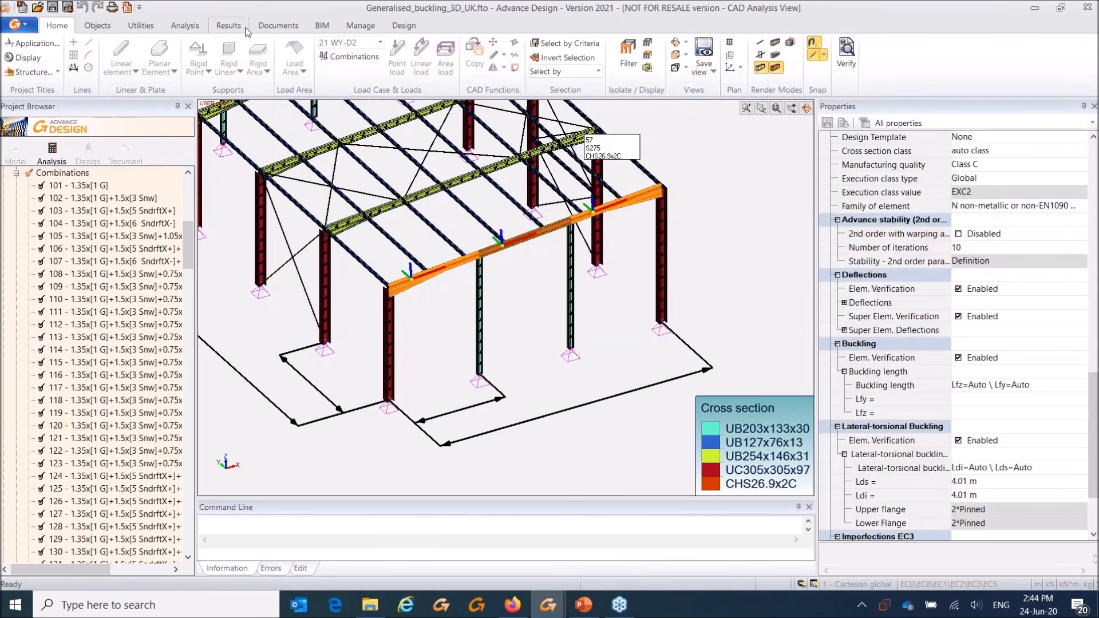
{"action": "left_click", "coordinate": [245, 27]}
{"action": "left_click", "coordinate": [560, 44]}
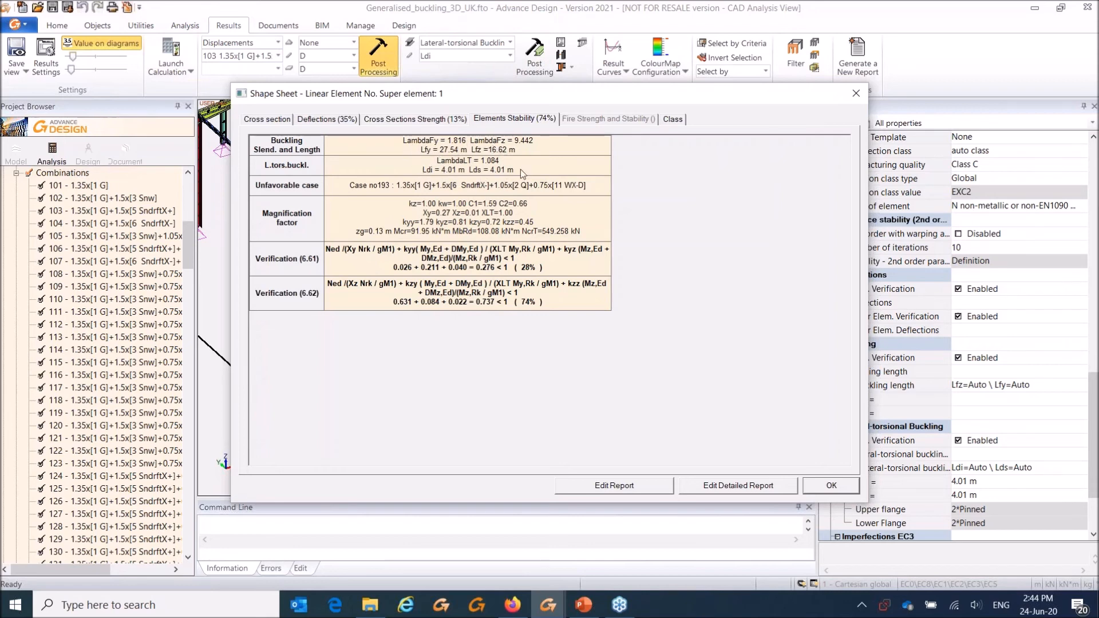
{"action": "left_click_drag", "start_coordinate": [479, 99], "coordinate": [442, 331]}
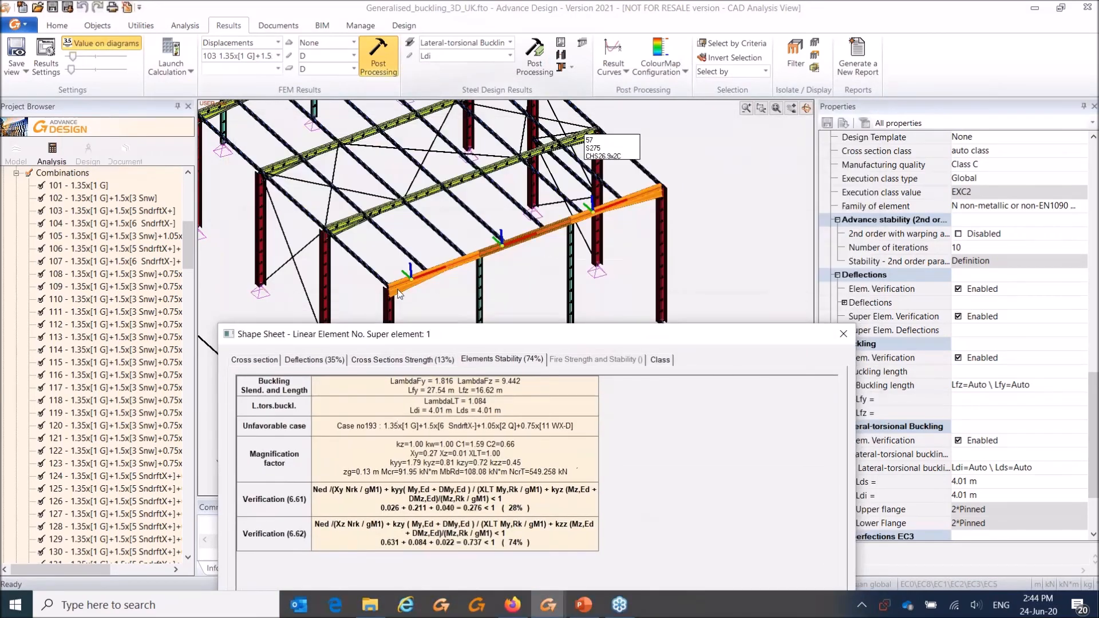
{"action": "left_click_drag", "start_coordinate": [548, 336], "coordinate": [530, 119]}
{"action": "left_click", "coordinate": [360, 218]}
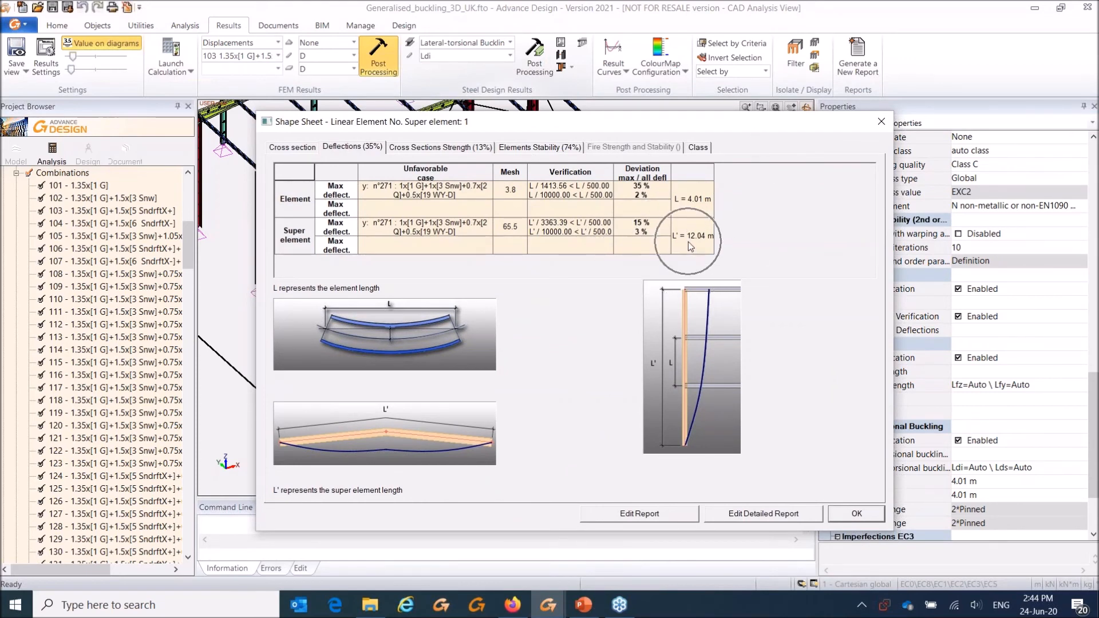
{"action": "left_click", "coordinate": [881, 121]}
{"action": "mouse_move", "coordinate": [439, 236]}
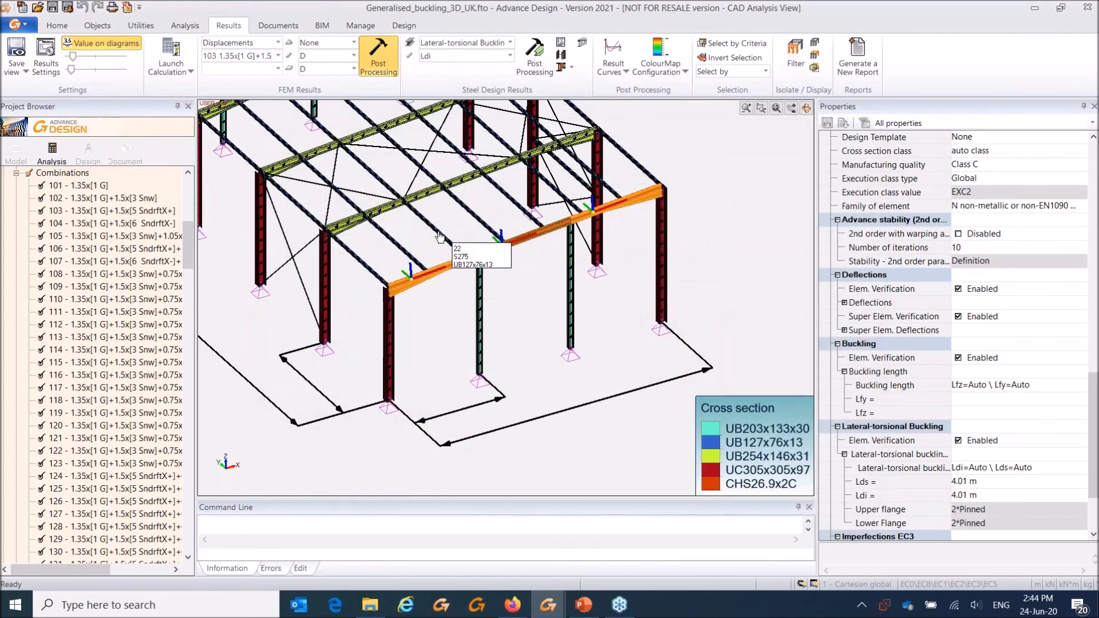
{"action": "key", "text": "Escape"}
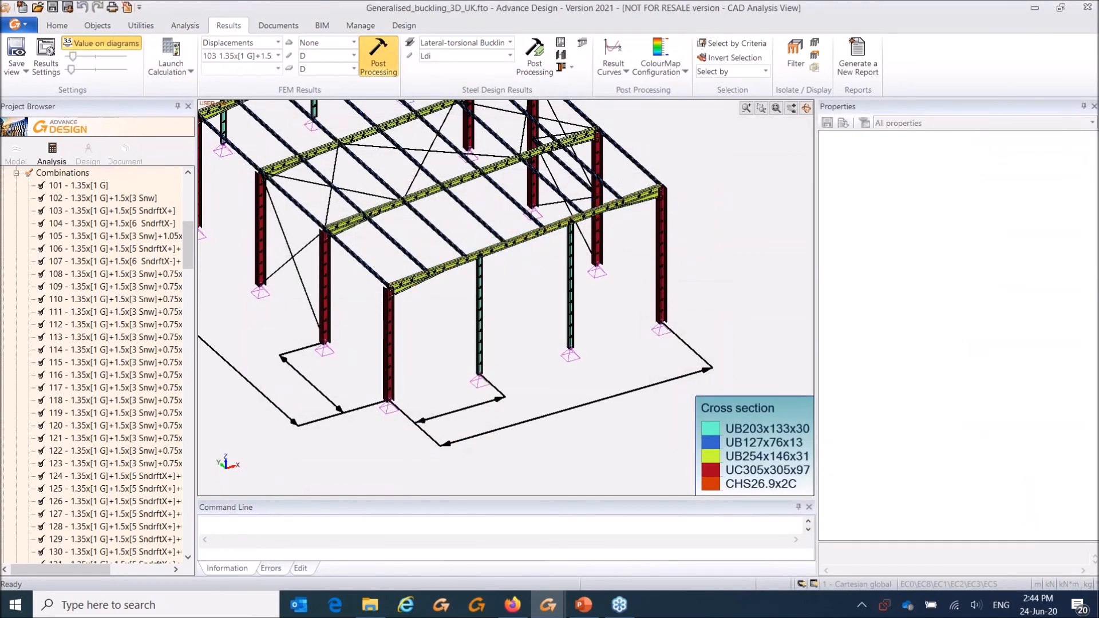
Step: Leave the analysis results and return to the editable structural model
{"action": "scroll", "coordinate": [427, 319], "scroll_direction": "up", "scroll_amount": 4}
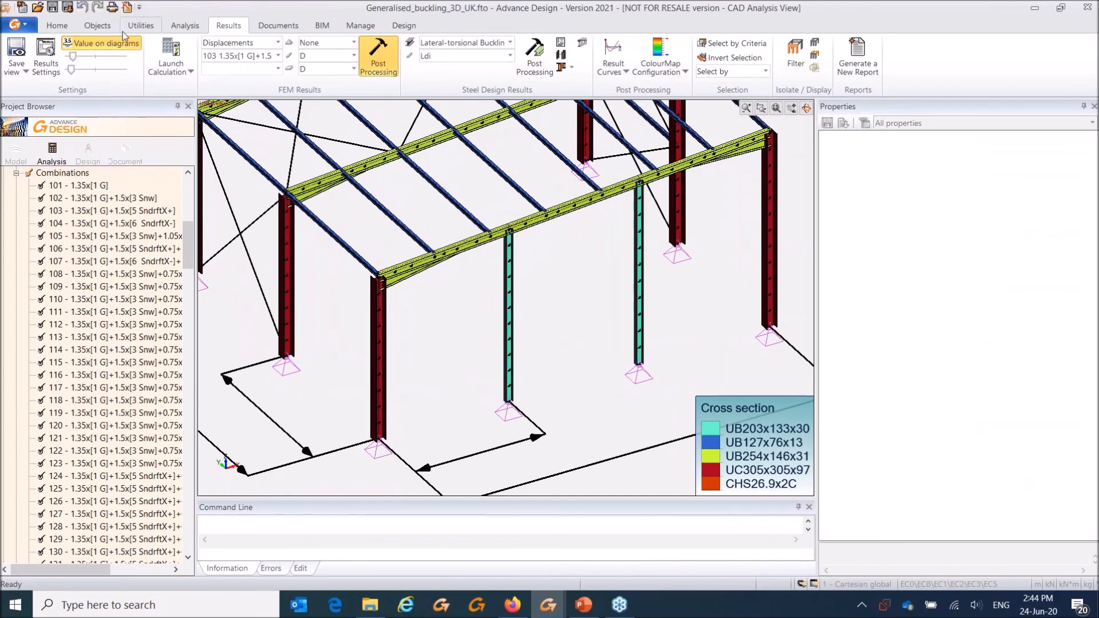
{"action": "left_click", "coordinate": [97, 26]}
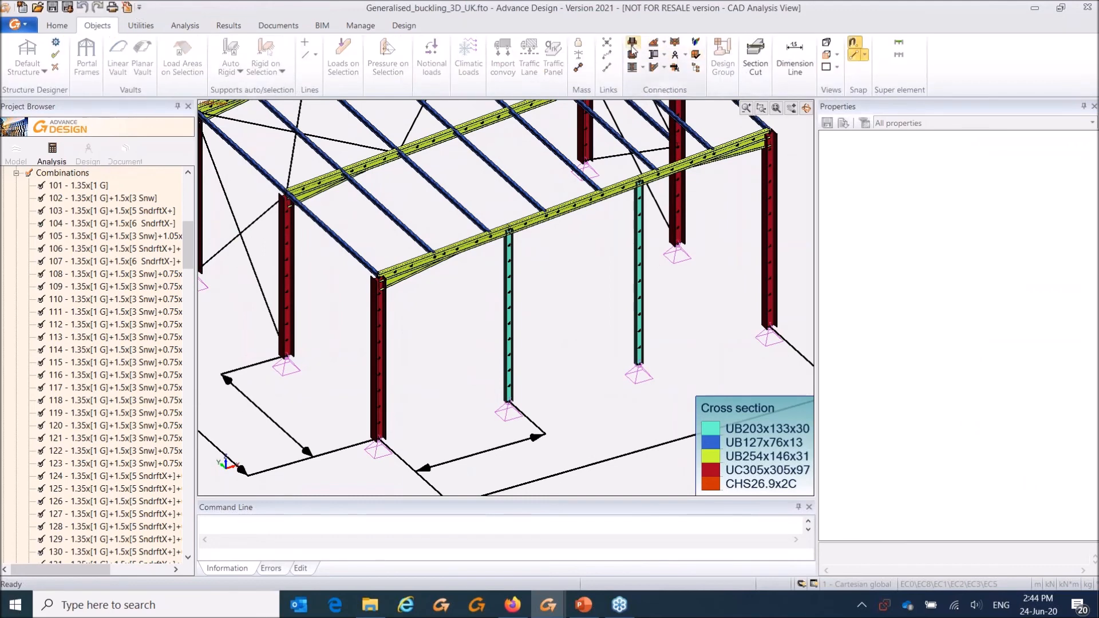
{"action": "left_click", "coordinate": [664, 57]}
{"action": "middle_click_drag", "start_coordinate": [446, 309], "coordinate": [467, 261]}
{"action": "left_click", "coordinate": [16, 154]}
Step: Place a Beam-Column fixed connection between the front corner column and the haunched end of the gable rafter
{"action": "scroll", "coordinate": [387, 385], "scroll_direction": "up", "scroll_amount": 5}
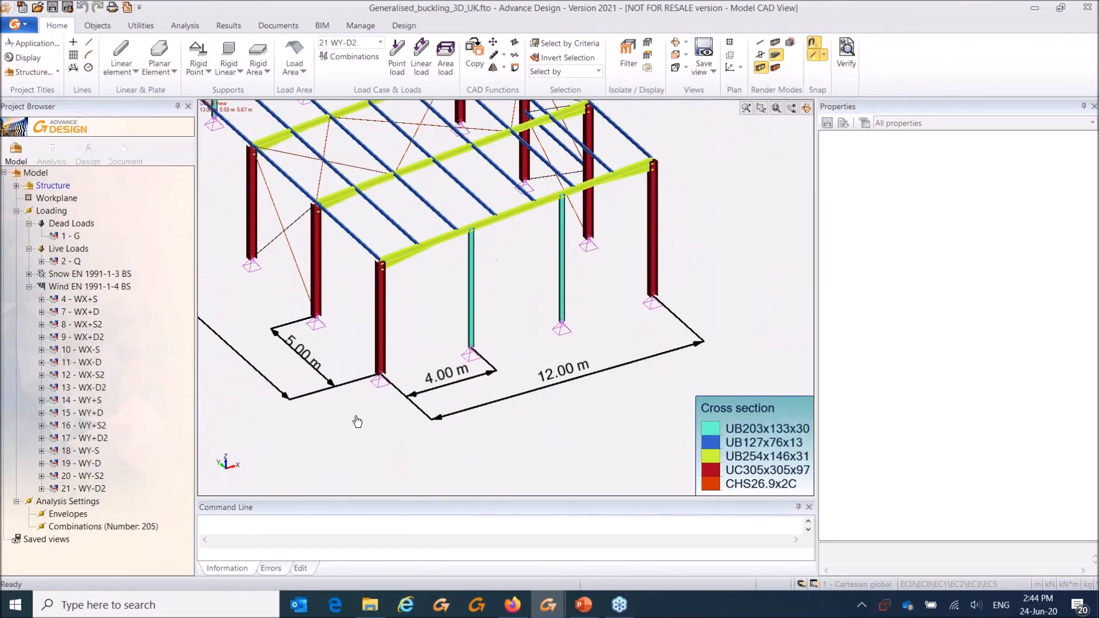
{"action": "scroll", "coordinate": [396, 222], "scroll_direction": "up", "scroll_amount": 4}
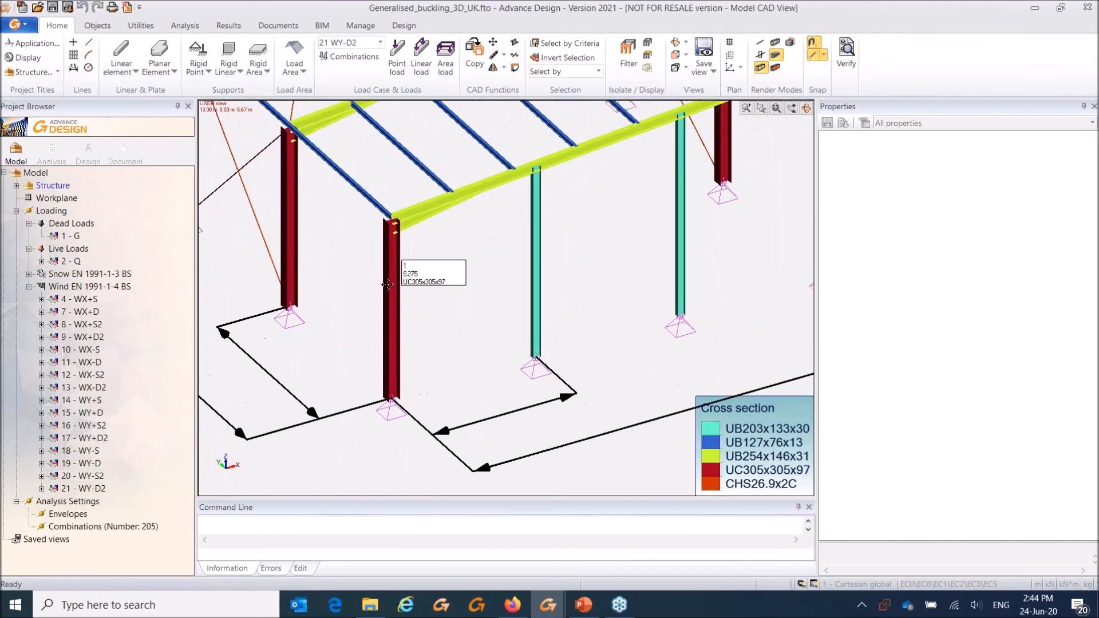
{"action": "middle_click_drag", "start_coordinate": [394, 252], "coordinate": [409, 271]}
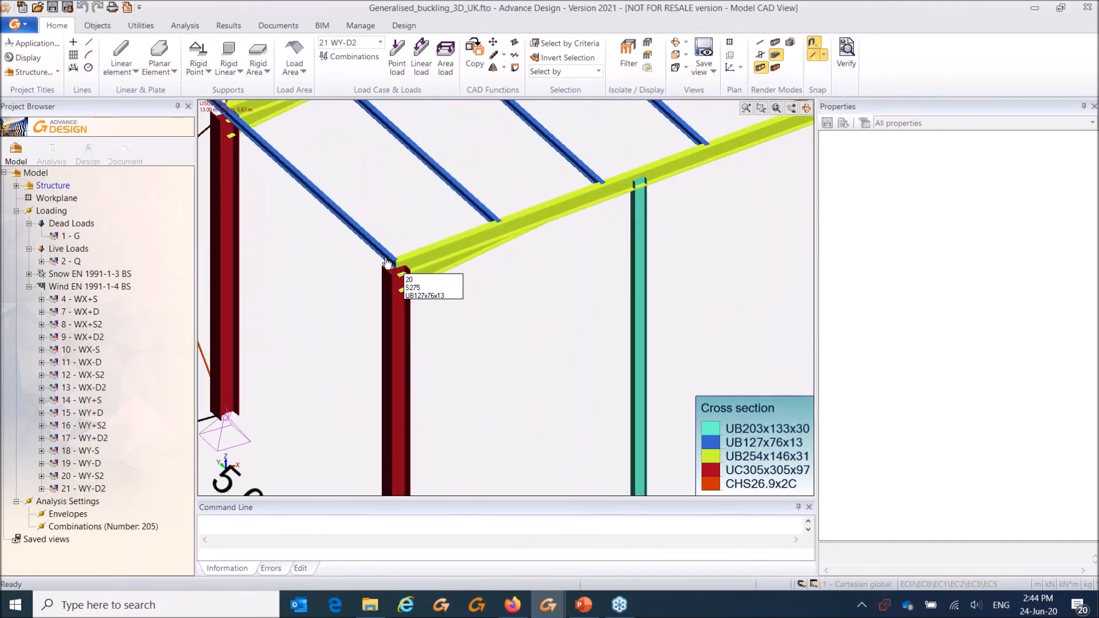
{"action": "left_click", "coordinate": [108, 26]}
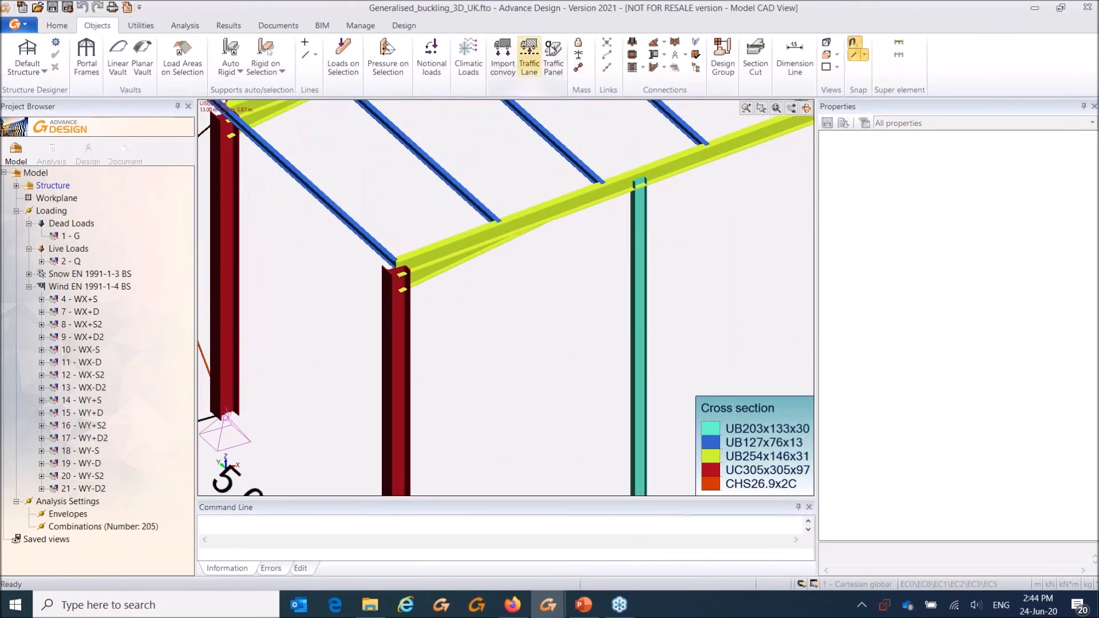
{"action": "left_click", "coordinate": [642, 67]}
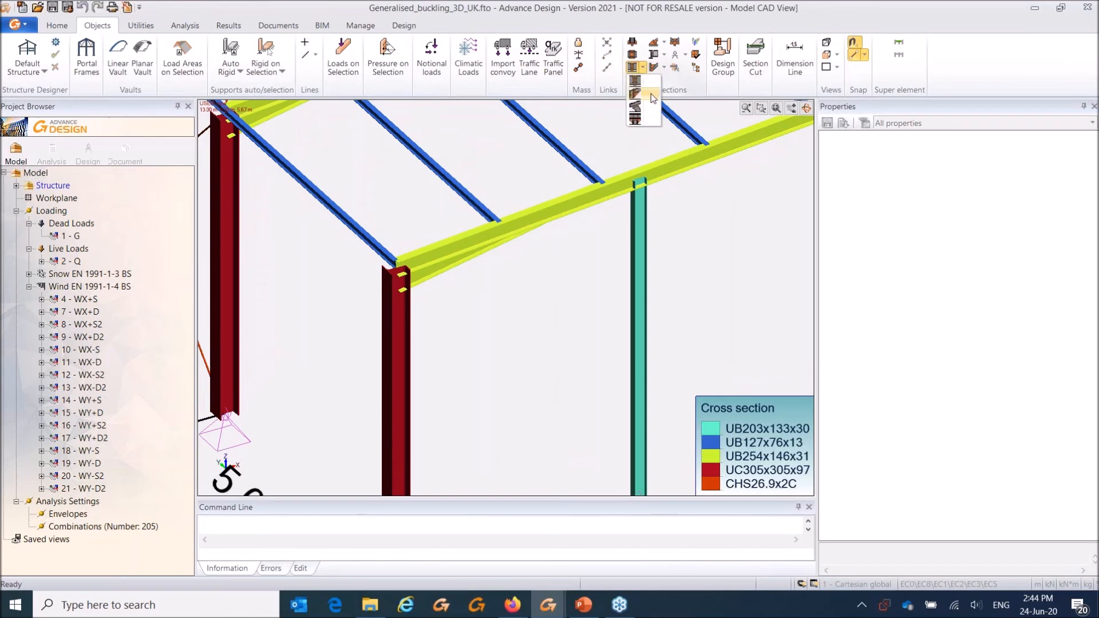
{"action": "left_click", "coordinate": [652, 97]}
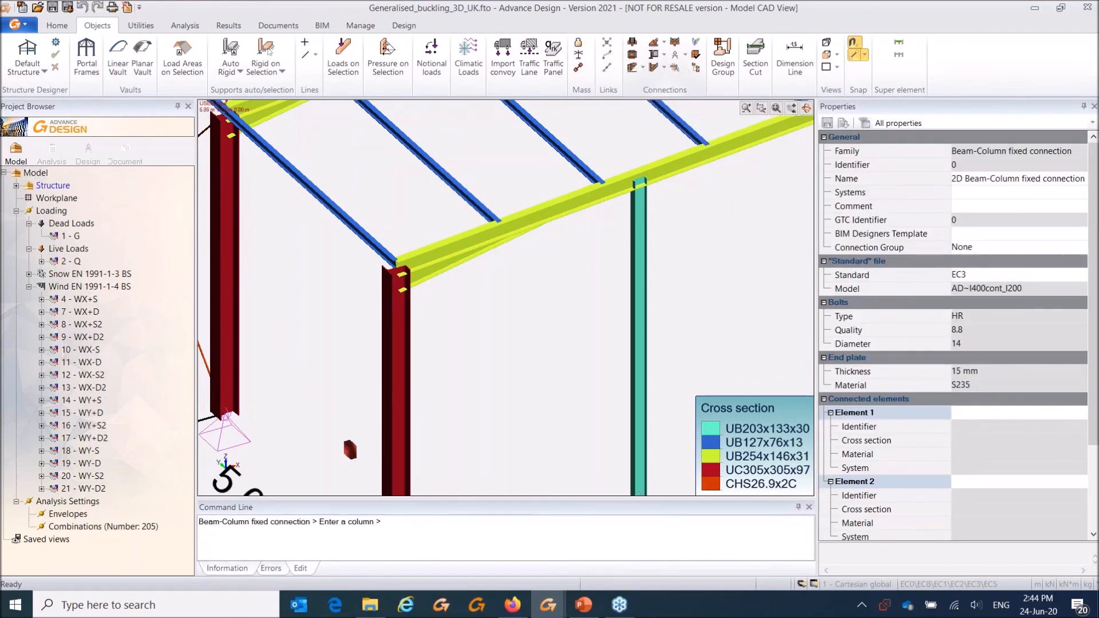
{"action": "left_click", "coordinate": [451, 256]}
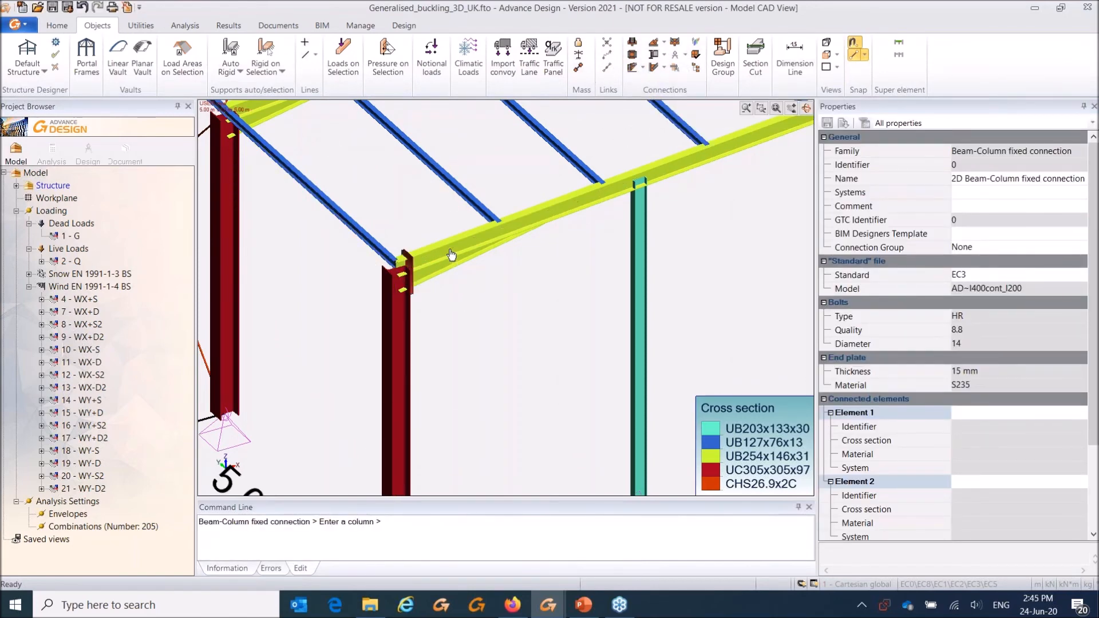
{"action": "key", "text": "Escape"}
Step: Select the new eaves connection, review its end plate, bolt, connected element and stiffness properties, and clear the selection
{"action": "middle_click_drag", "start_coordinate": [418, 263], "coordinate": [358, 275]}
{"action": "middle_click_drag", "start_coordinate": [275, 302], "coordinate": [347, 281]}
{"action": "scroll", "coordinate": [346, 280], "scroll_direction": "up", "scroll_amount": 3}
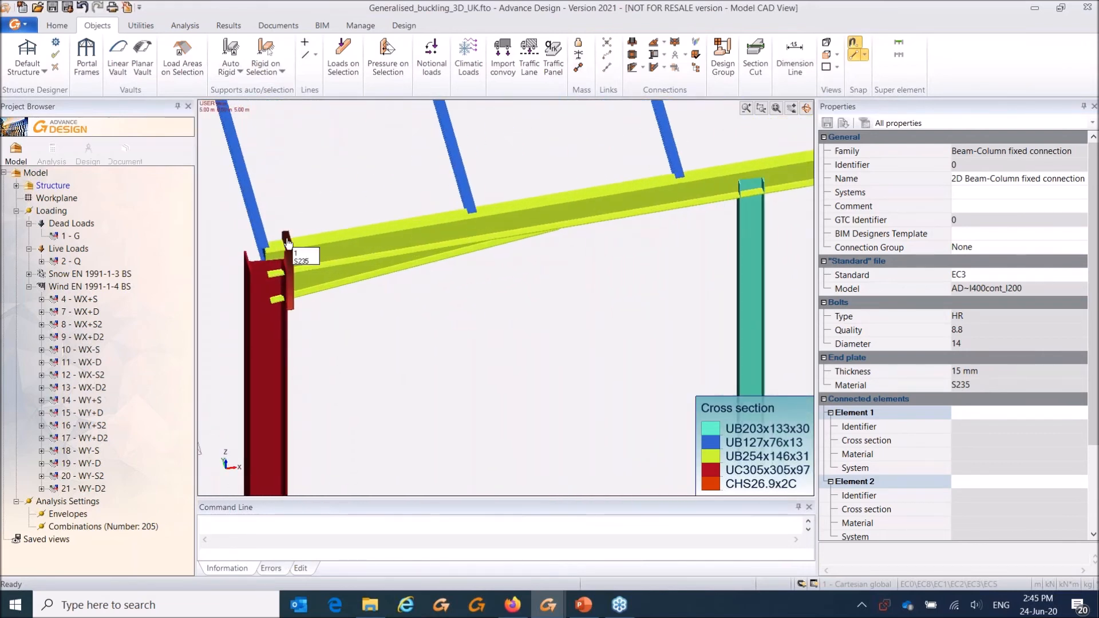
{"action": "left_click", "coordinate": [288, 243]}
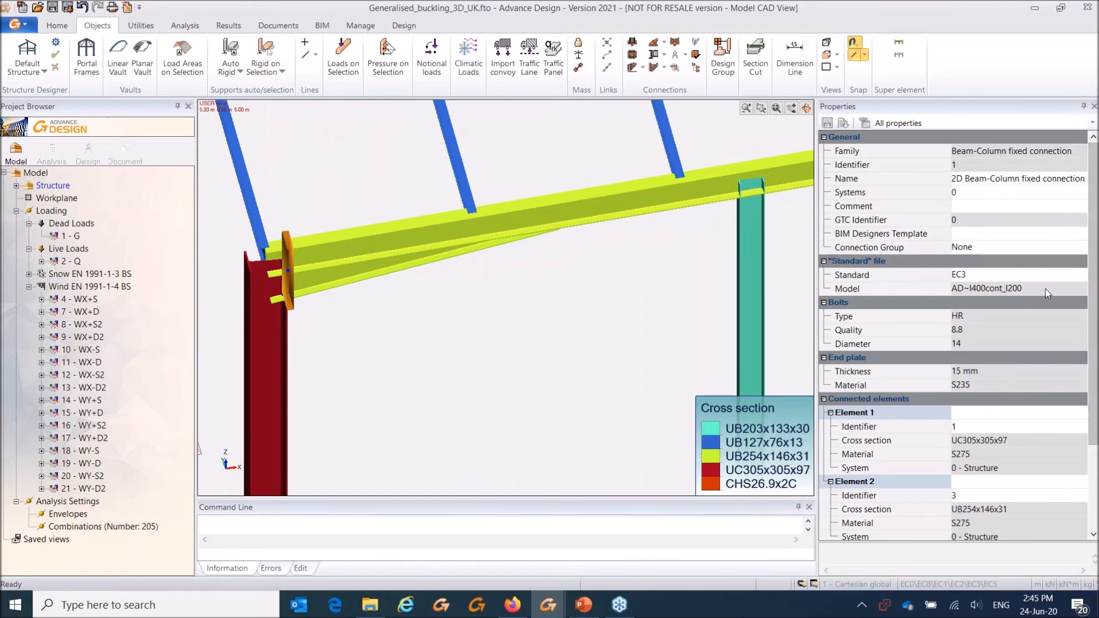
{"action": "left_click_drag", "start_coordinate": [1093, 271], "coordinate": [1093, 372]}
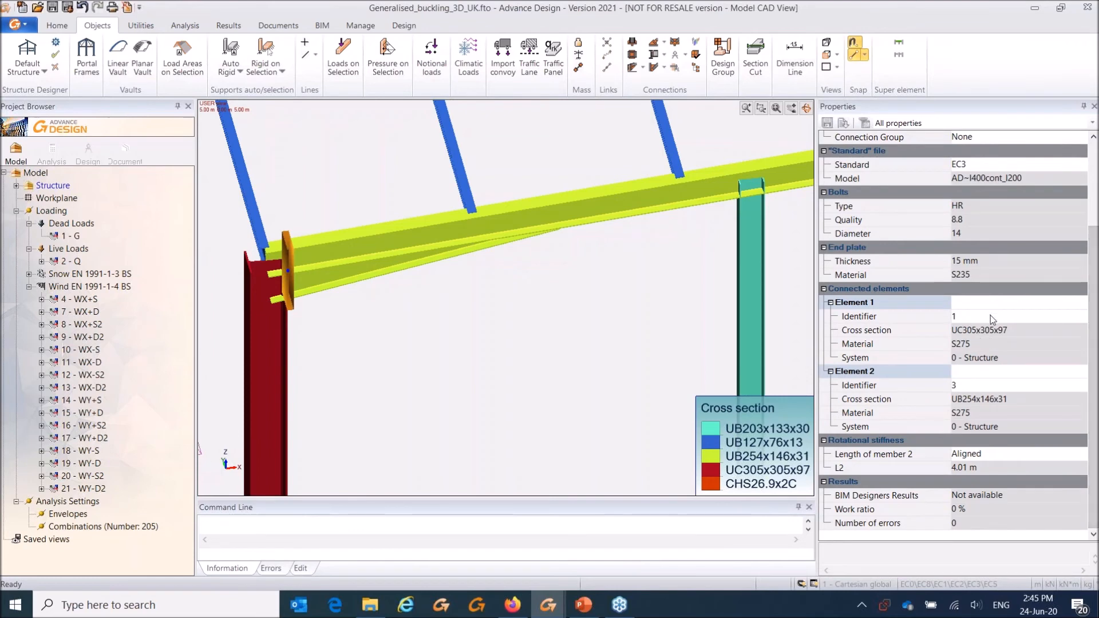
{"action": "left_click", "coordinate": [985, 331]}
{"action": "left_click", "coordinate": [978, 392]}
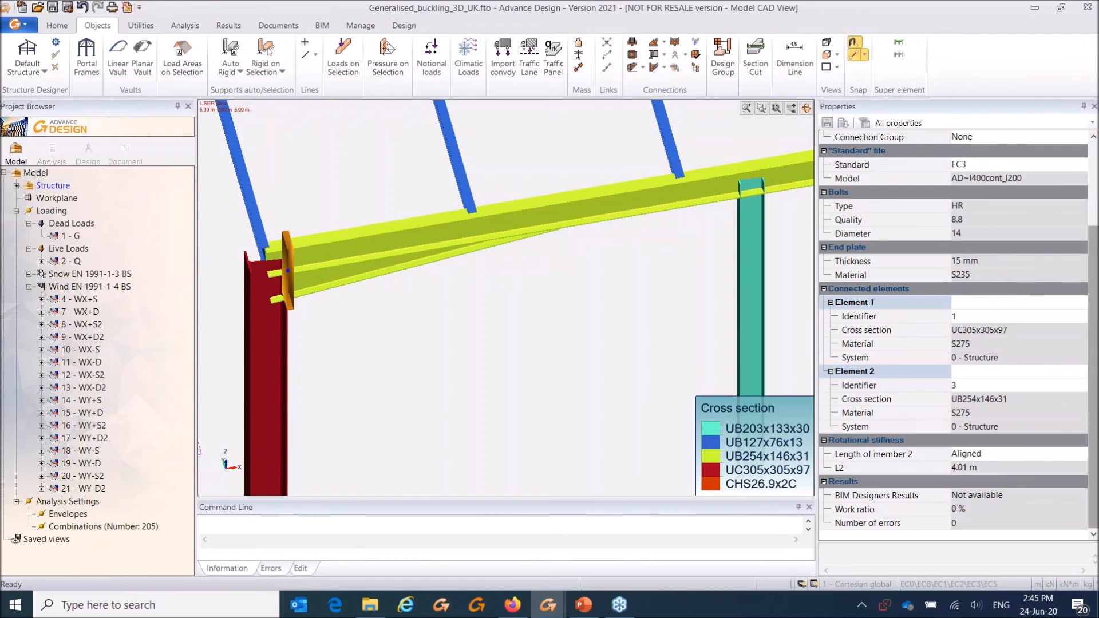
{"action": "left_click", "coordinate": [330, 198]}
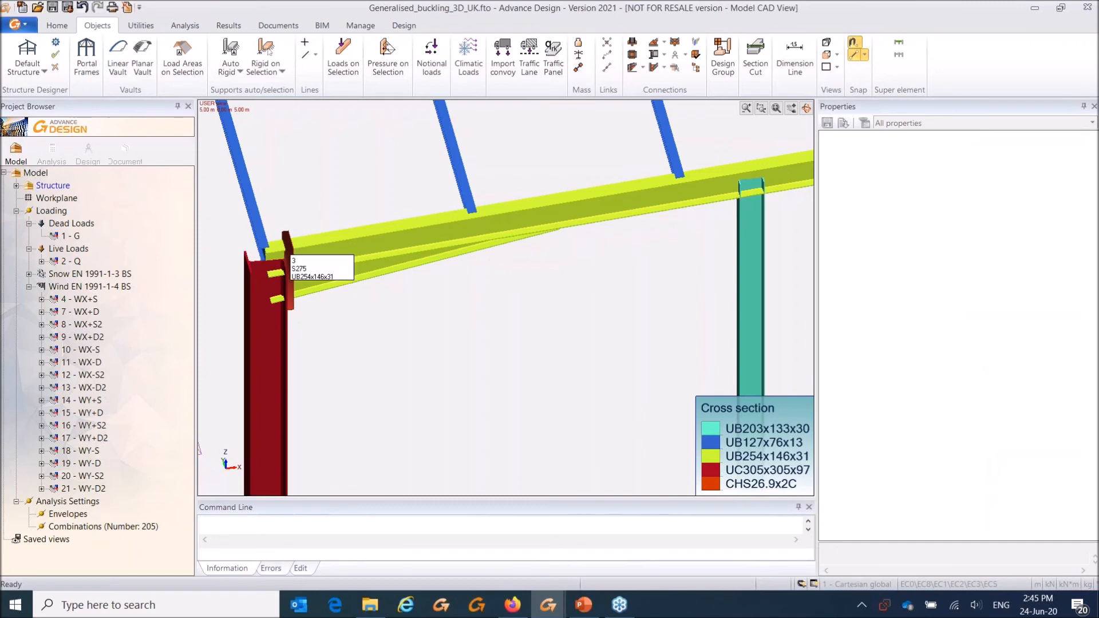
Step: Create a new analysis model and run the calculation sequence with FE Calculation
{"action": "left_click", "coordinate": [52, 151]}
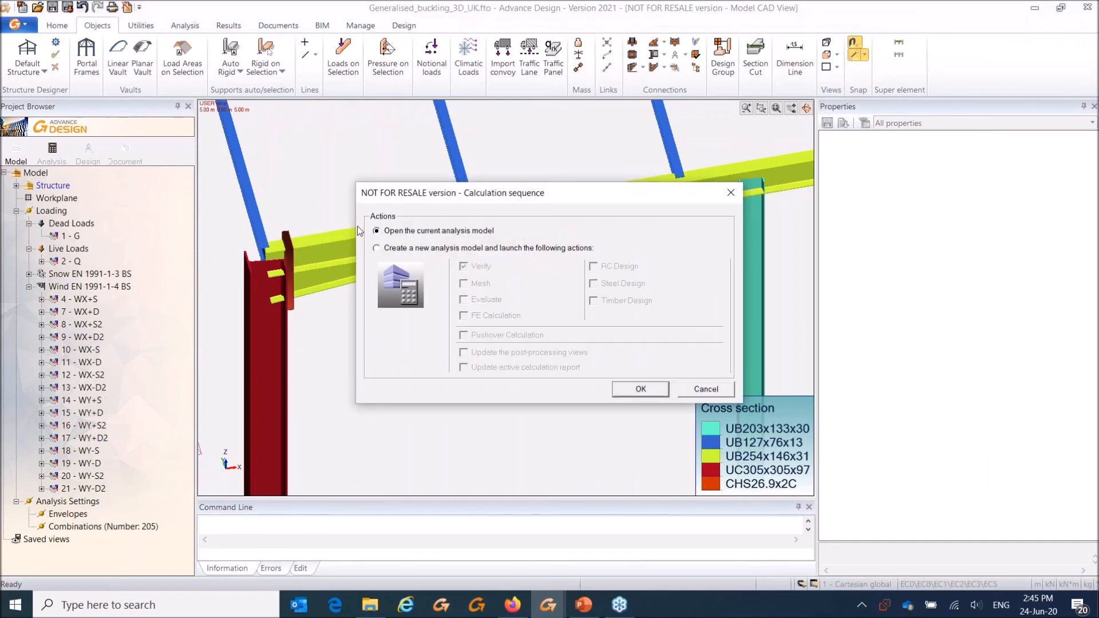
{"action": "left_click", "coordinate": [453, 247]}
{"action": "left_click", "coordinate": [490, 316]}
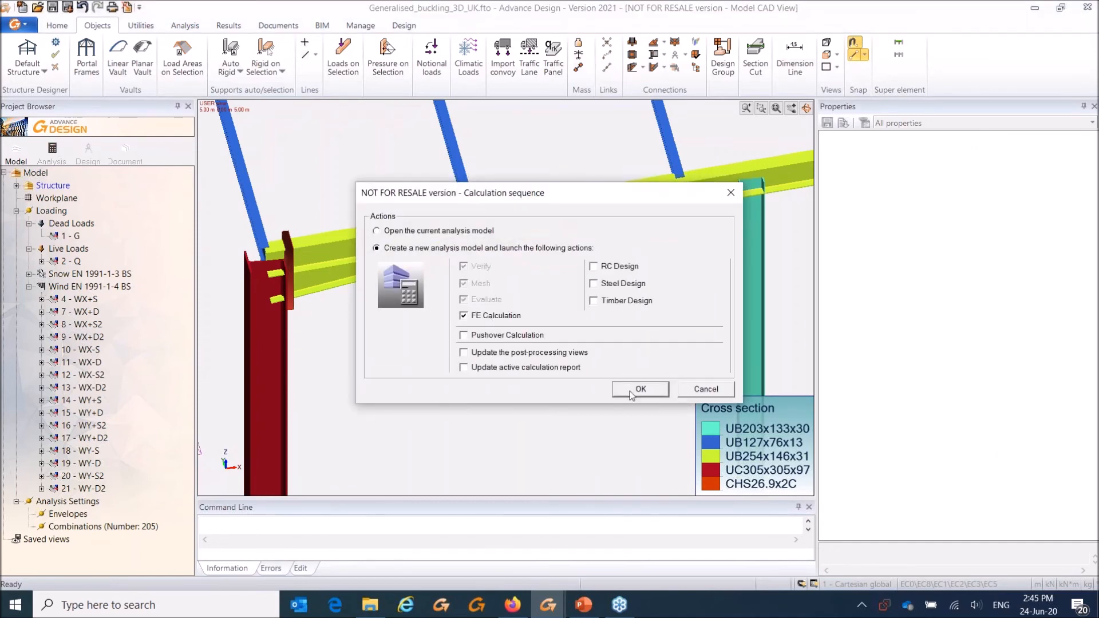
{"action": "left_click", "coordinate": [640, 389]}
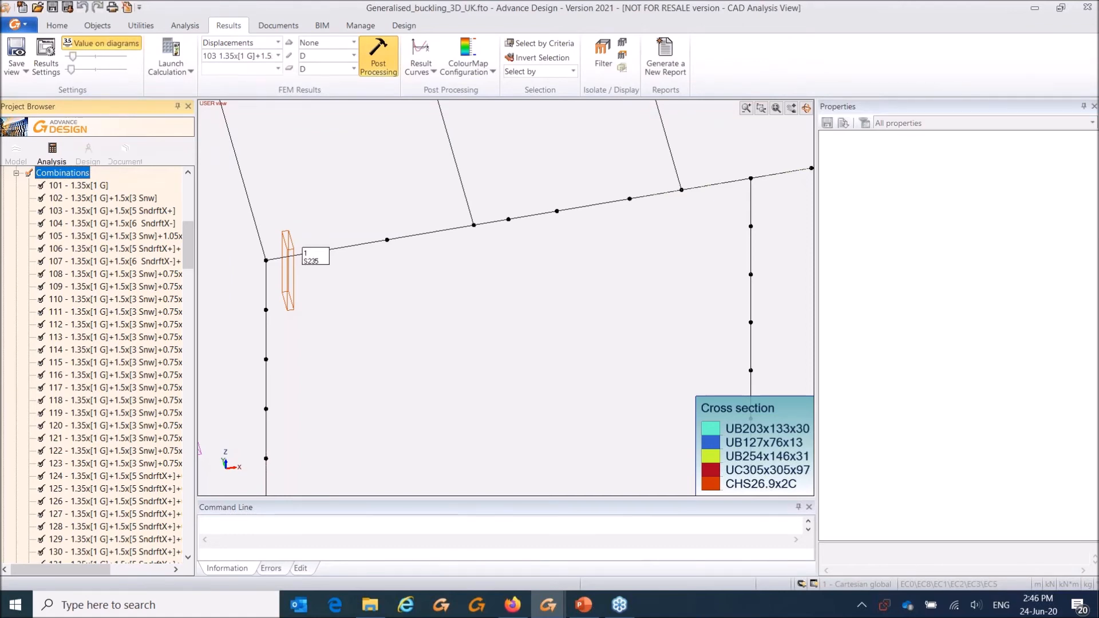
Step: Open the 2D Beam-Column fixed connection in the connection design module
{"action": "left_click", "coordinate": [91, 151]}
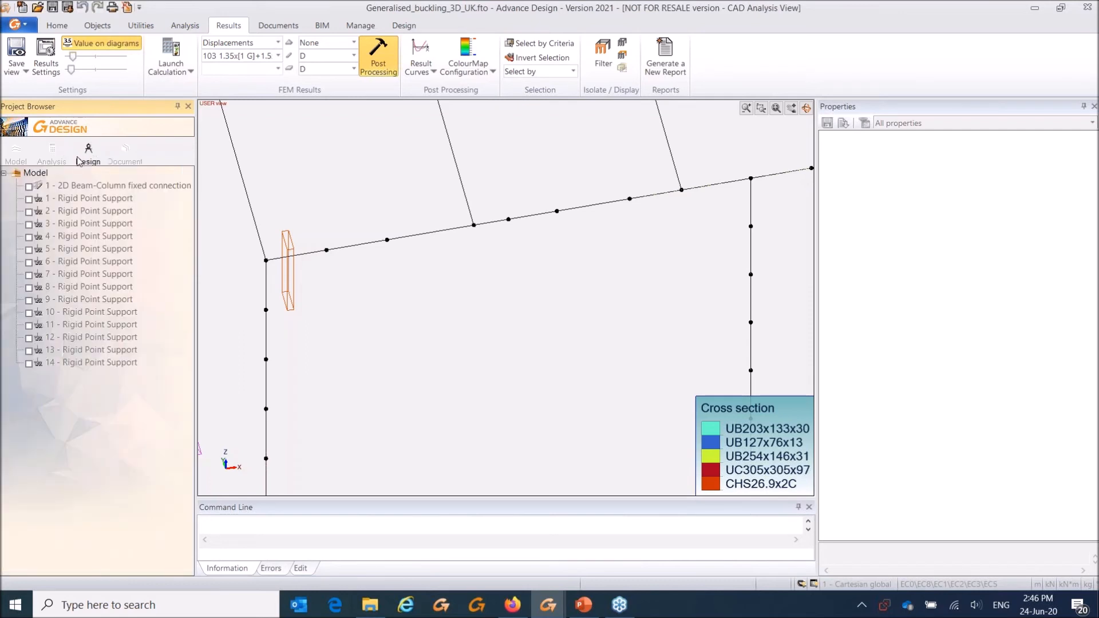
{"action": "right_click", "coordinate": [61, 186]}
{"action": "left_click", "coordinate": [89, 196]}
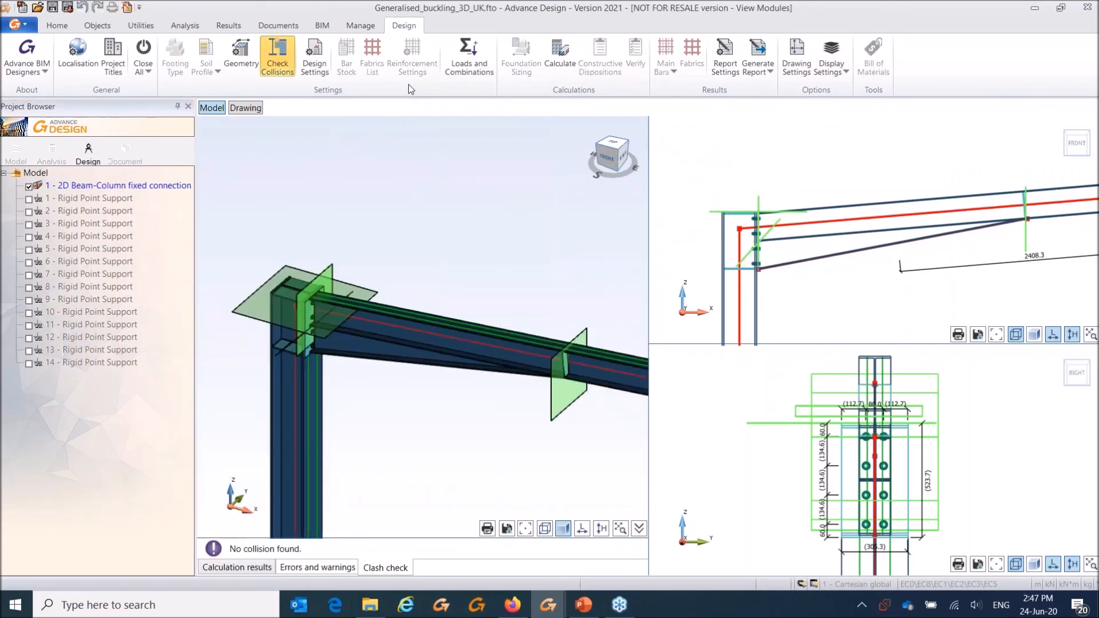
Step: Review the load cases and the V, M and N forces defined for the connection, then close the loads settings
{"action": "left_click", "coordinate": [468, 67]}
{"action": "key", "text": "ctrl"}
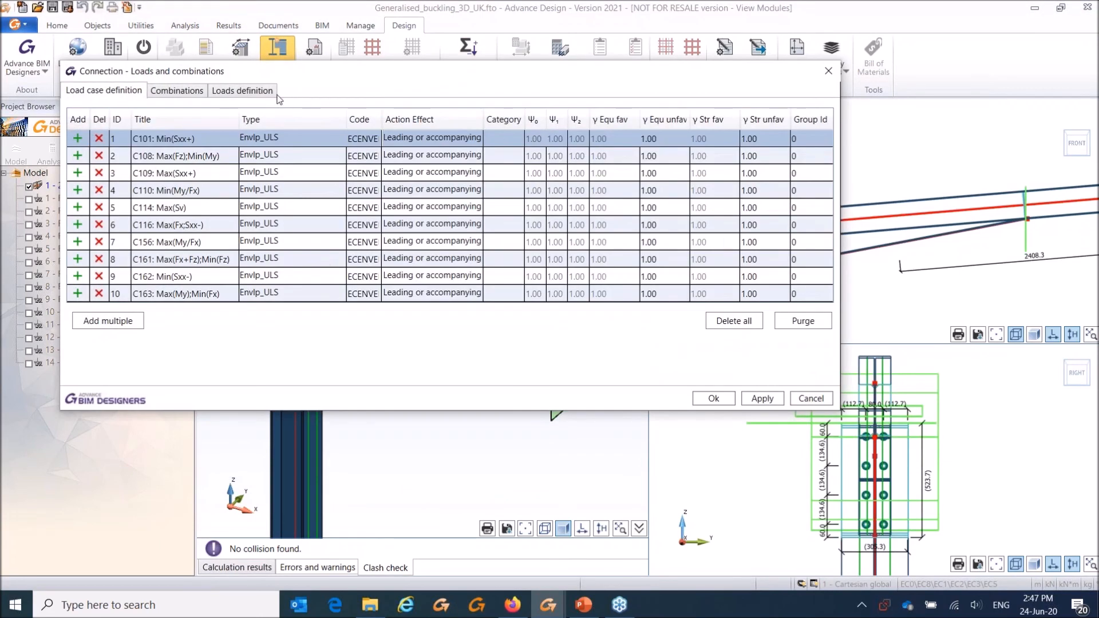
{"action": "left_click", "coordinate": [269, 93]}
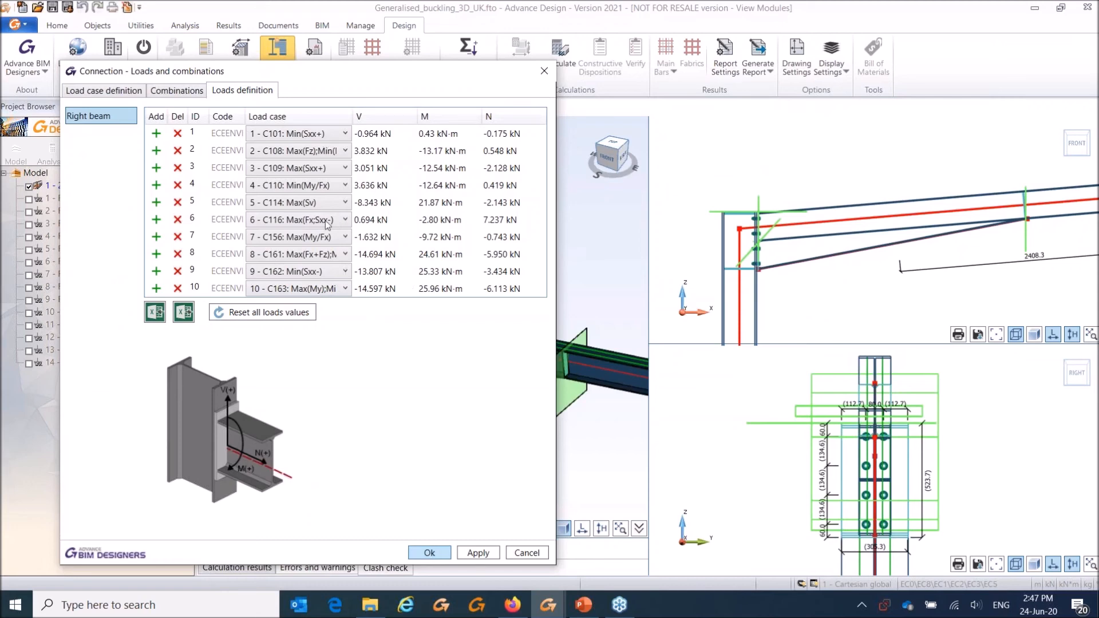
{"action": "left_click", "coordinate": [545, 71]}
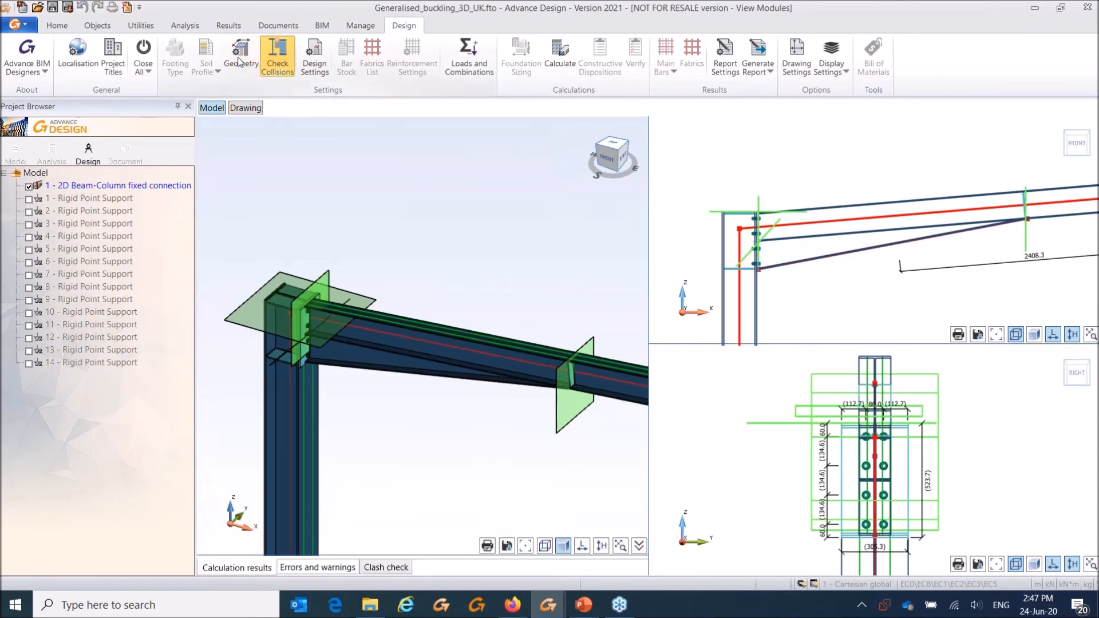
Step: Open the connection geometry and review the column, beam, middle column and web stiffener settings, including the column stiffener chamfers
{"action": "left_click", "coordinate": [239, 62]}
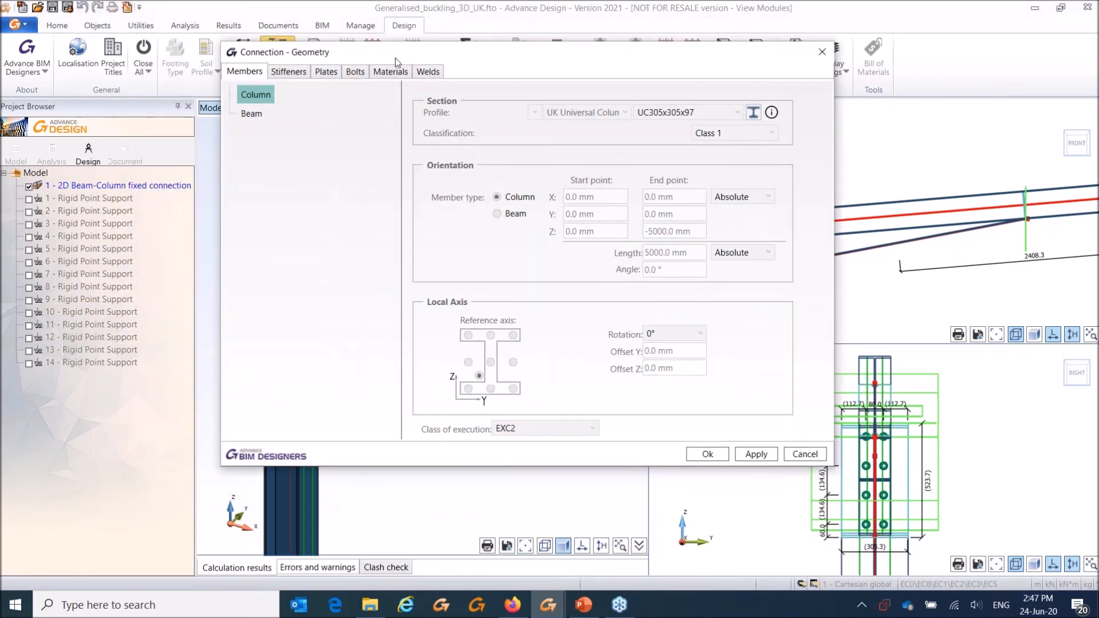
{"action": "left_click", "coordinate": [304, 77]}
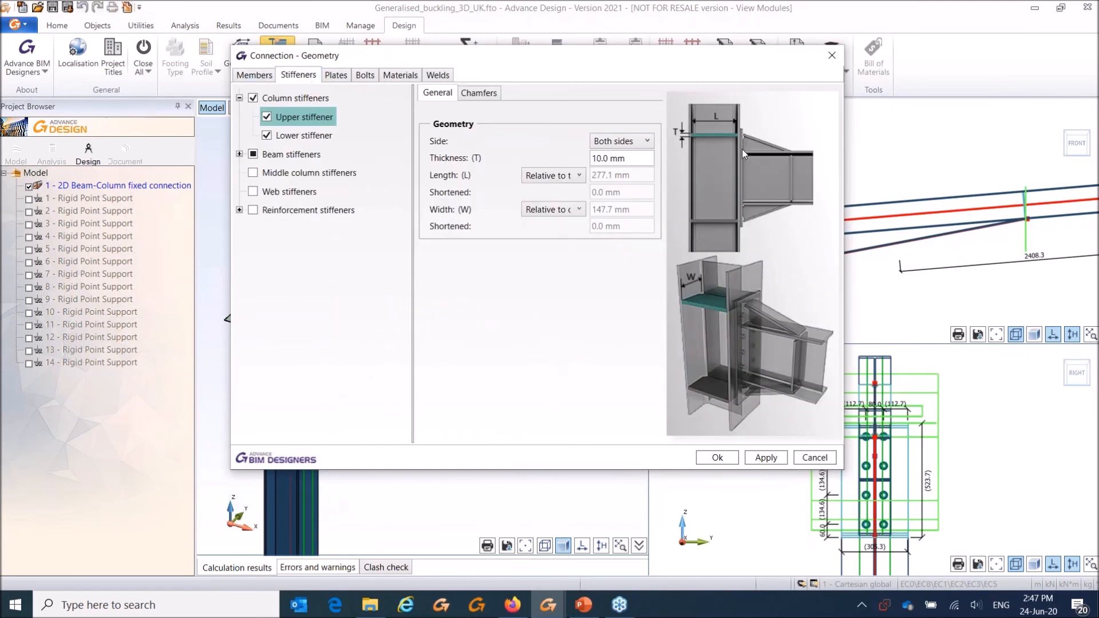
{"action": "left_click", "coordinate": [475, 94]}
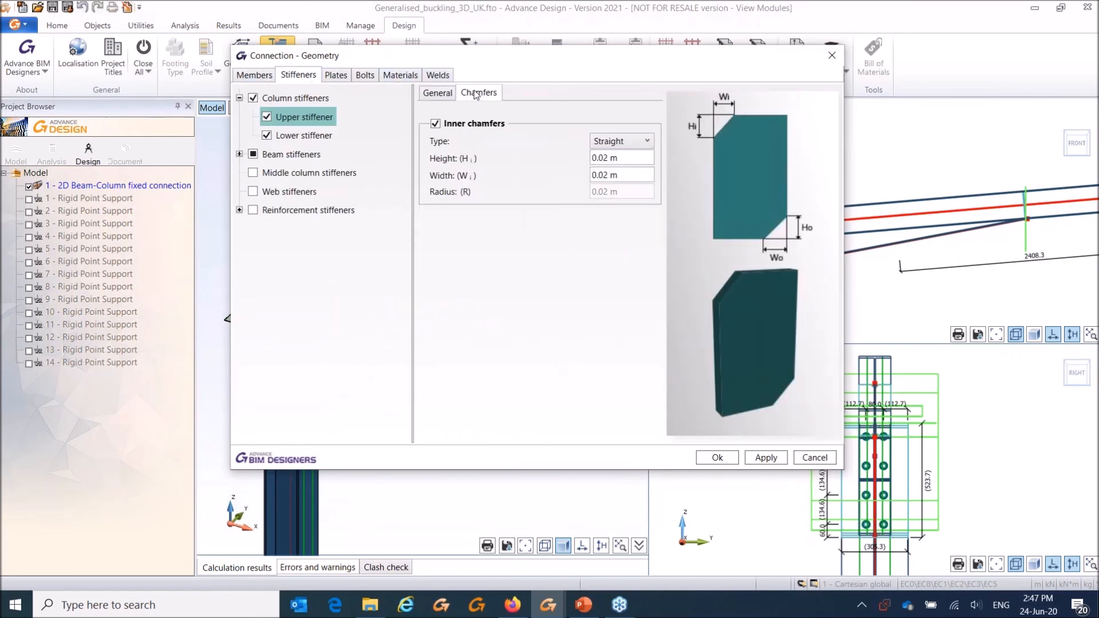
{"action": "left_click", "coordinate": [314, 136]}
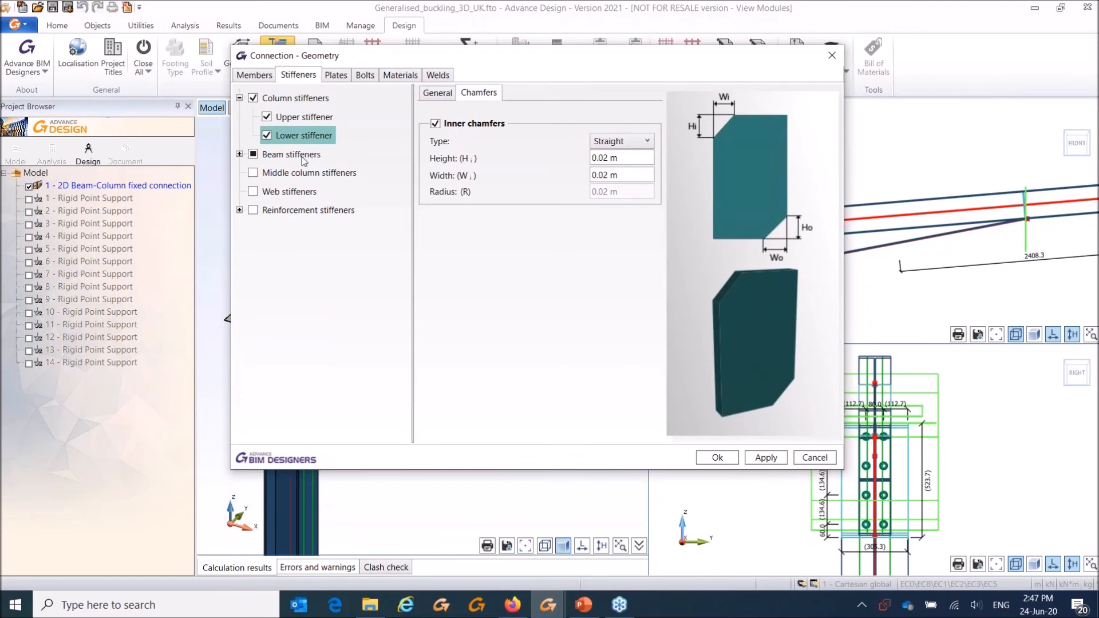
{"action": "left_click", "coordinate": [432, 95]}
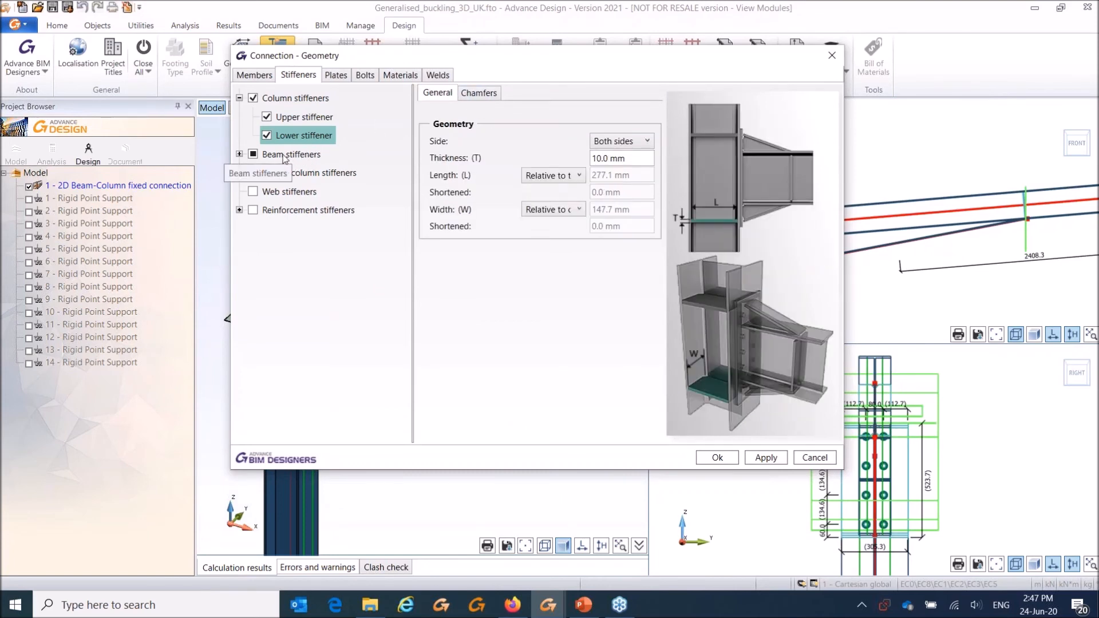
{"action": "left_click", "coordinate": [285, 156]}
{"action": "left_click", "coordinate": [294, 212]}
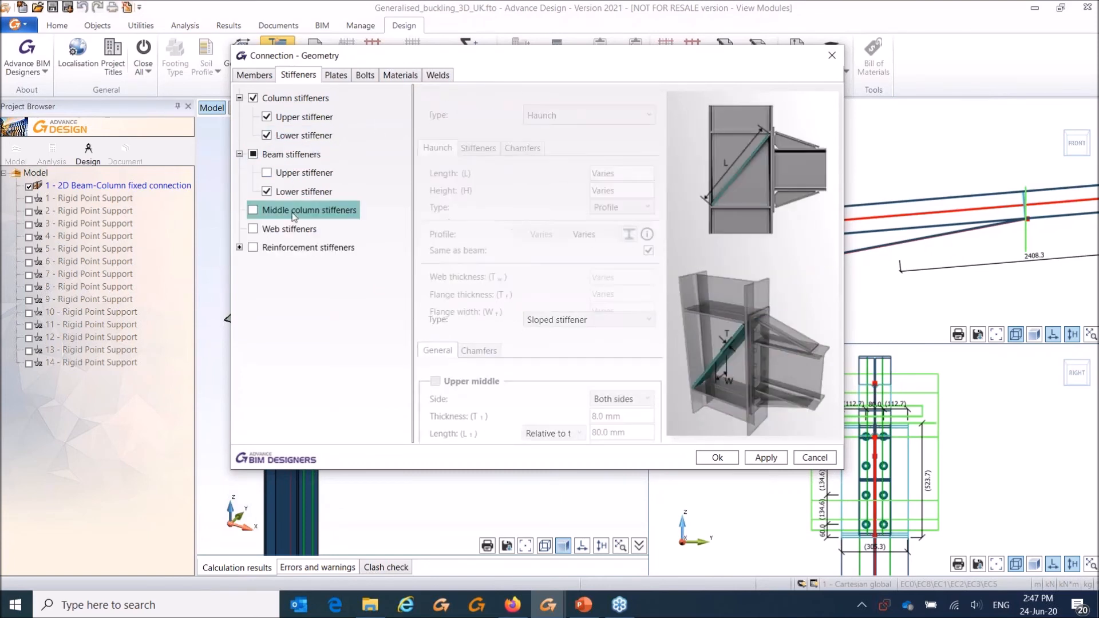
{"action": "left_click", "coordinate": [290, 230]}
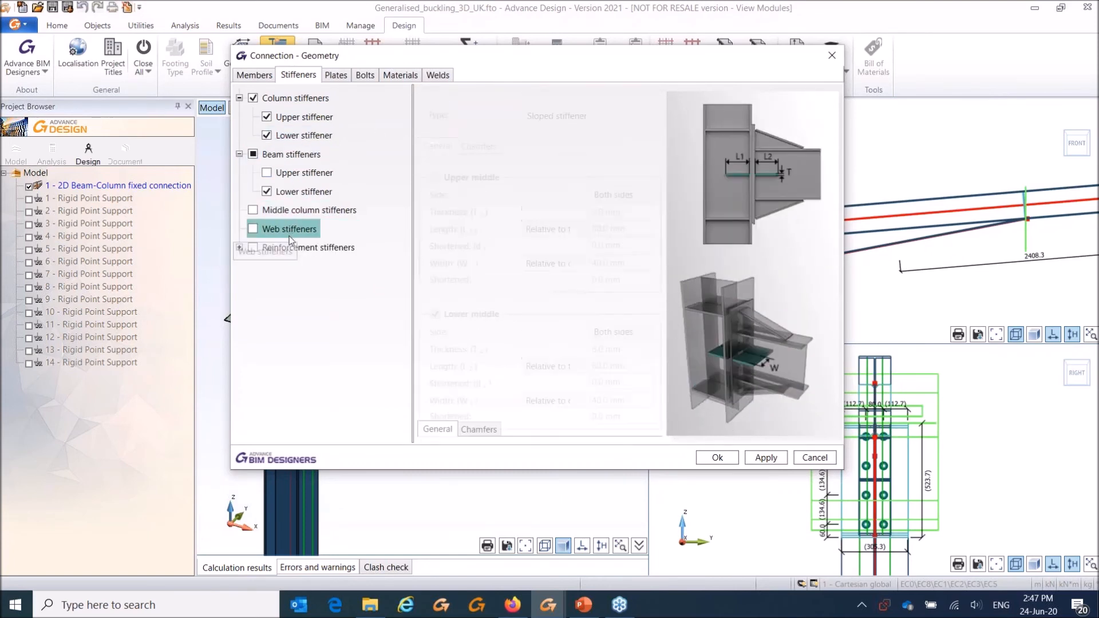
Step: Review the end plate, shim plate groups and cap plate settings of the connection
{"action": "left_click", "coordinate": [336, 75]}
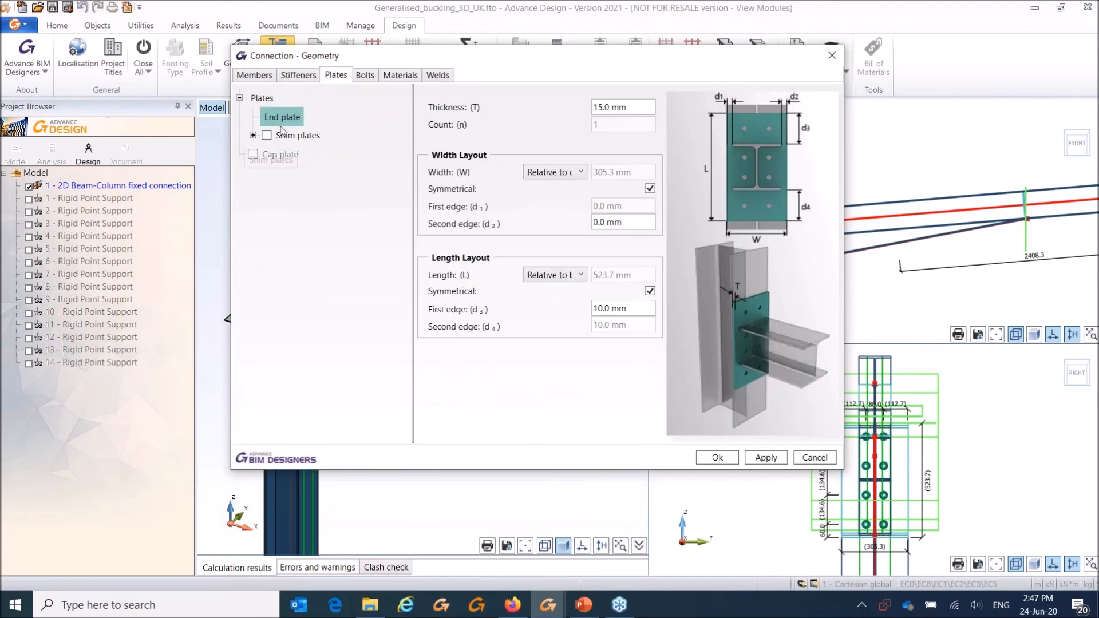
{"action": "left_click", "coordinate": [253, 135]}
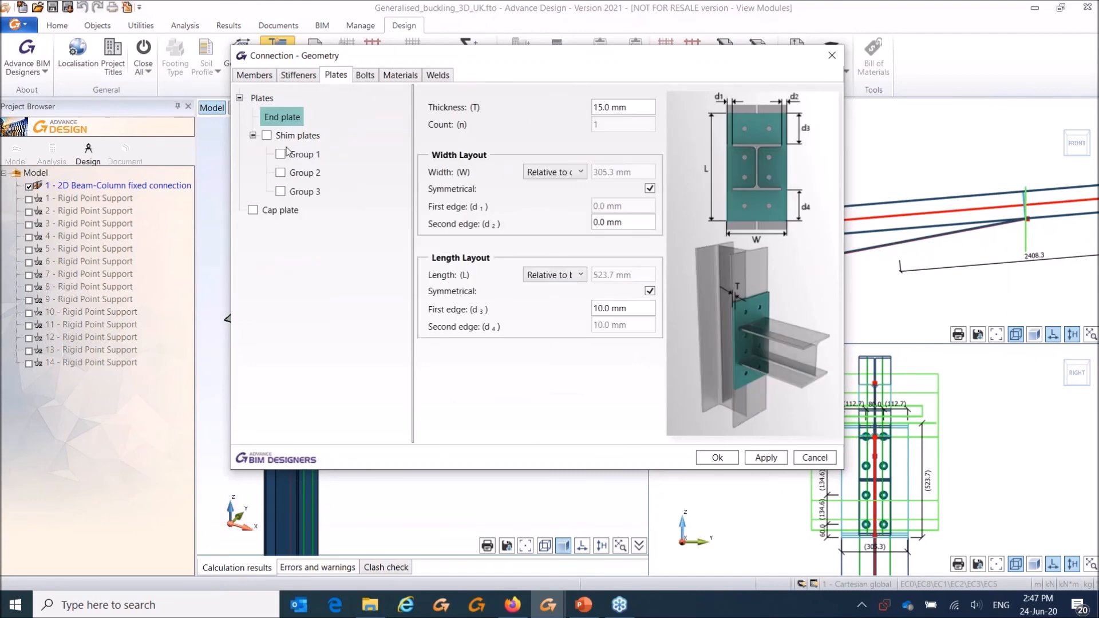
{"action": "left_click", "coordinate": [298, 156]}
{"action": "left_click", "coordinate": [300, 173]}
{"action": "left_click", "coordinate": [289, 212]}
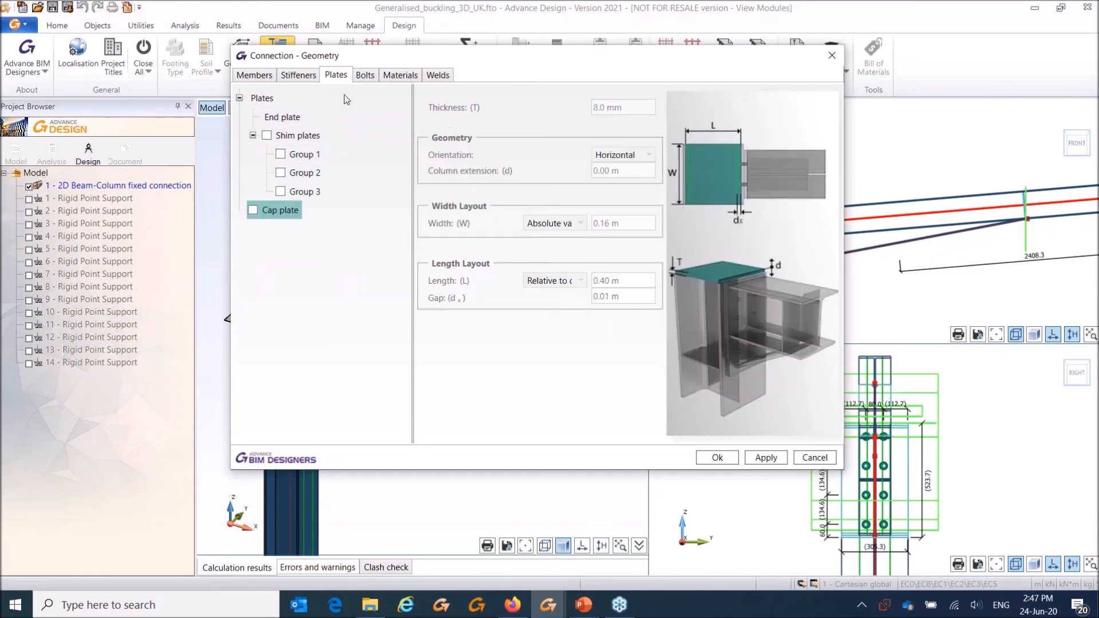
Step: Review the connection's bolt definition, position, and holes and plates settings
{"action": "left_click", "coordinate": [364, 75]}
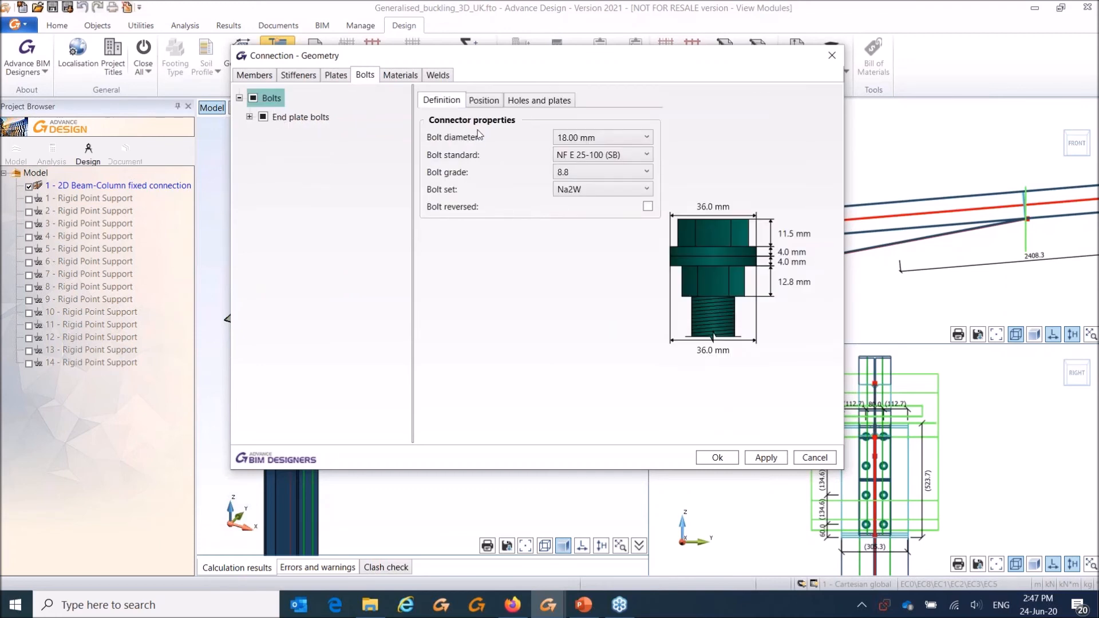
{"action": "left_click", "coordinate": [535, 103]}
{"action": "left_click", "coordinate": [483, 101]}
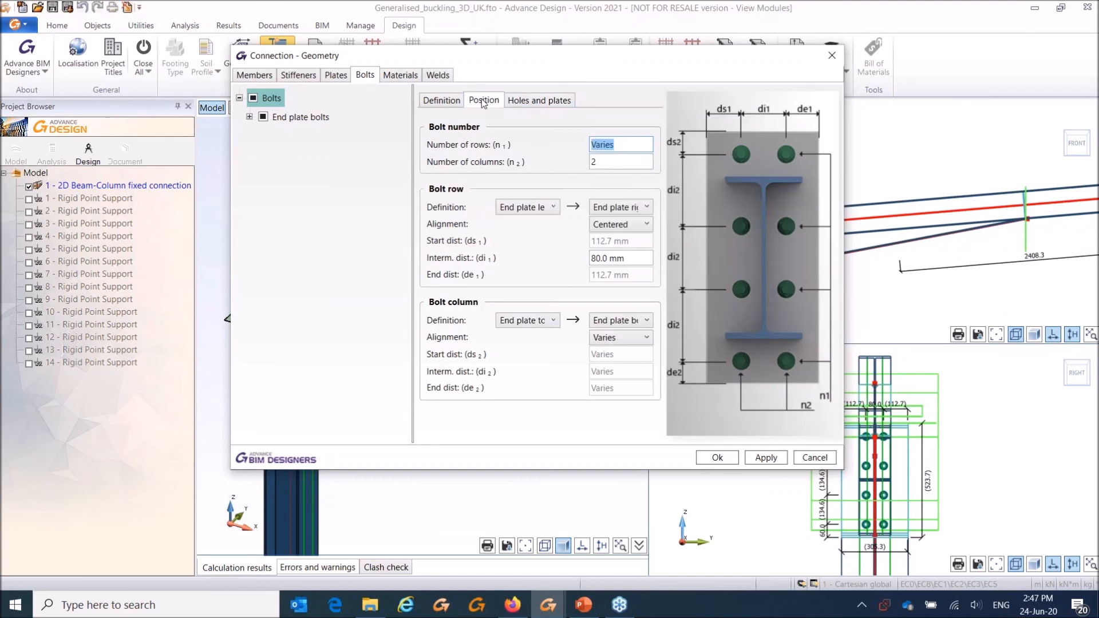
{"action": "left_click", "coordinate": [451, 101]}
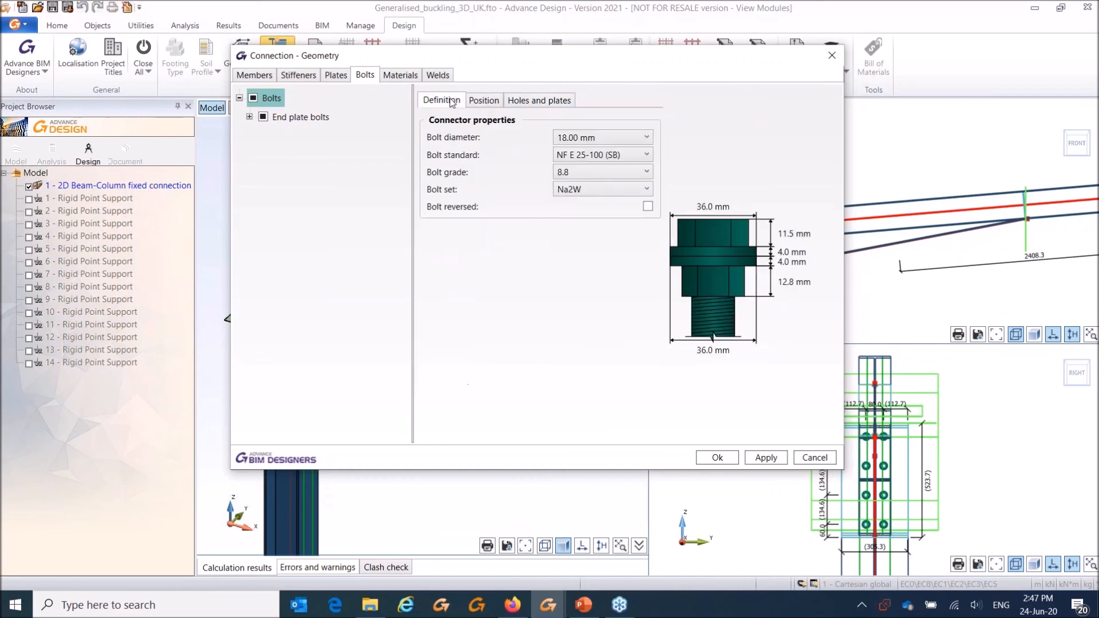
Step: Review the connection's material and weld settings, then check its design assumptions without making changes
{"action": "left_click", "coordinate": [395, 76]}
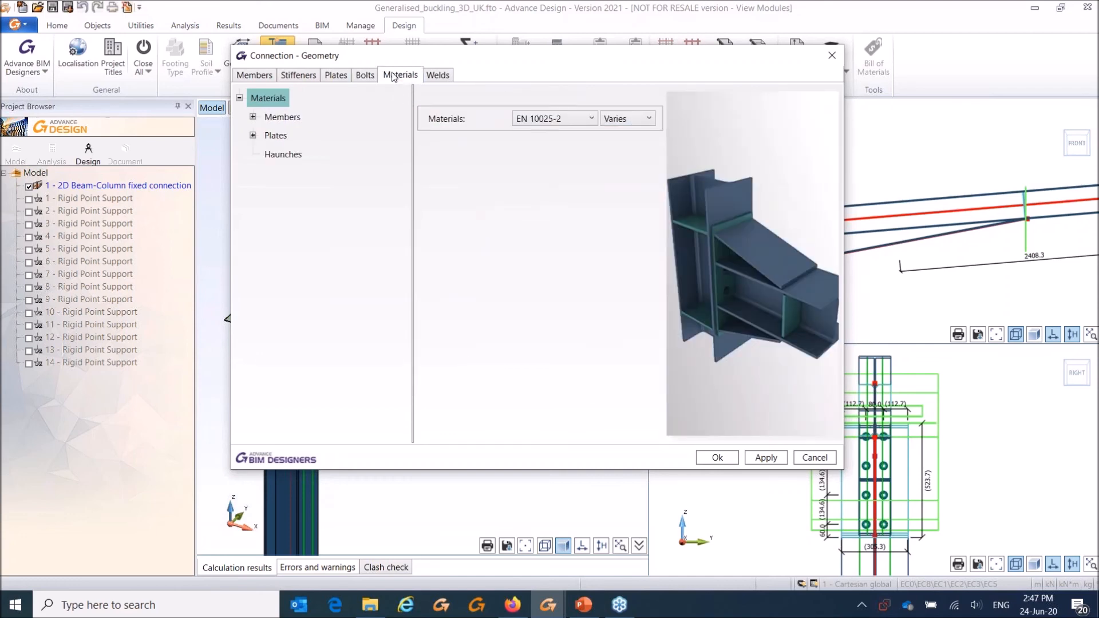
{"action": "left_click", "coordinate": [437, 82]}
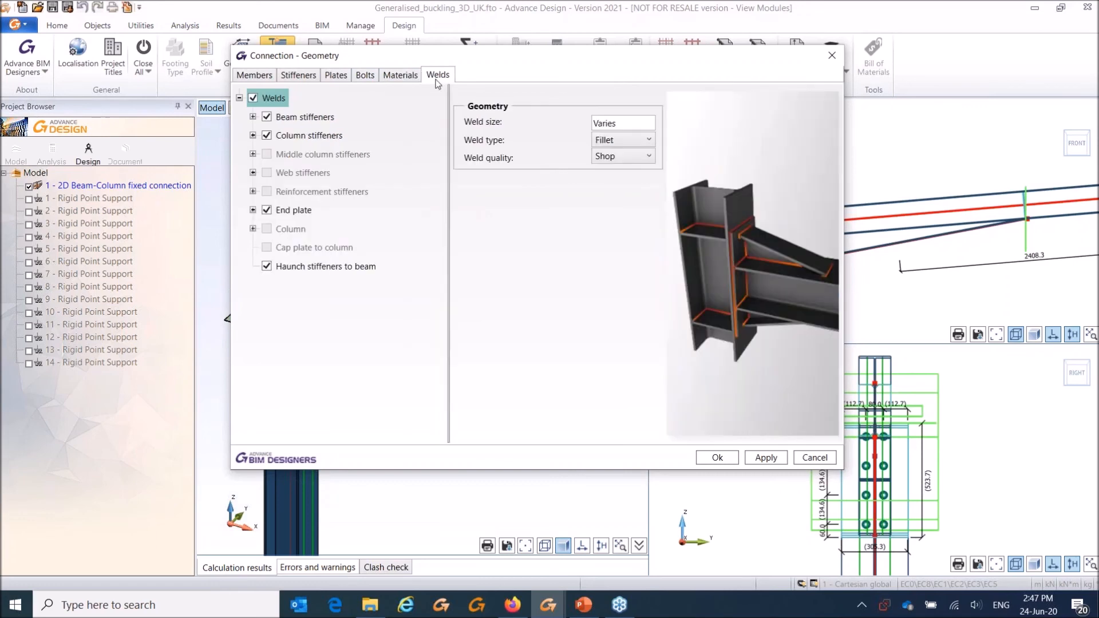
{"action": "left_click", "coordinate": [832, 56]}
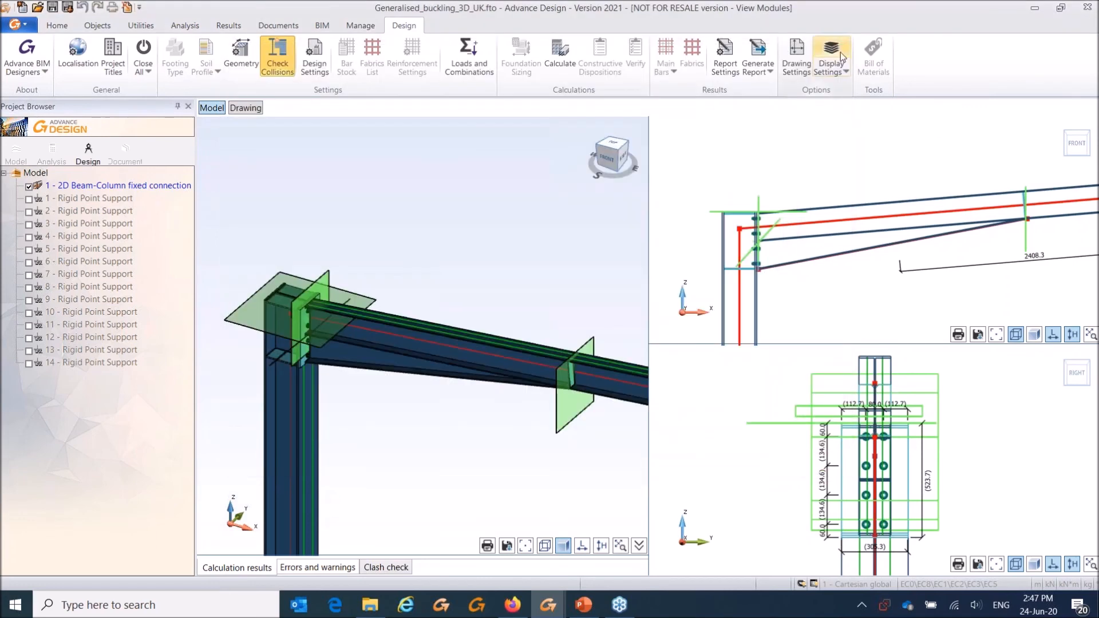
{"action": "left_click", "coordinate": [318, 53]}
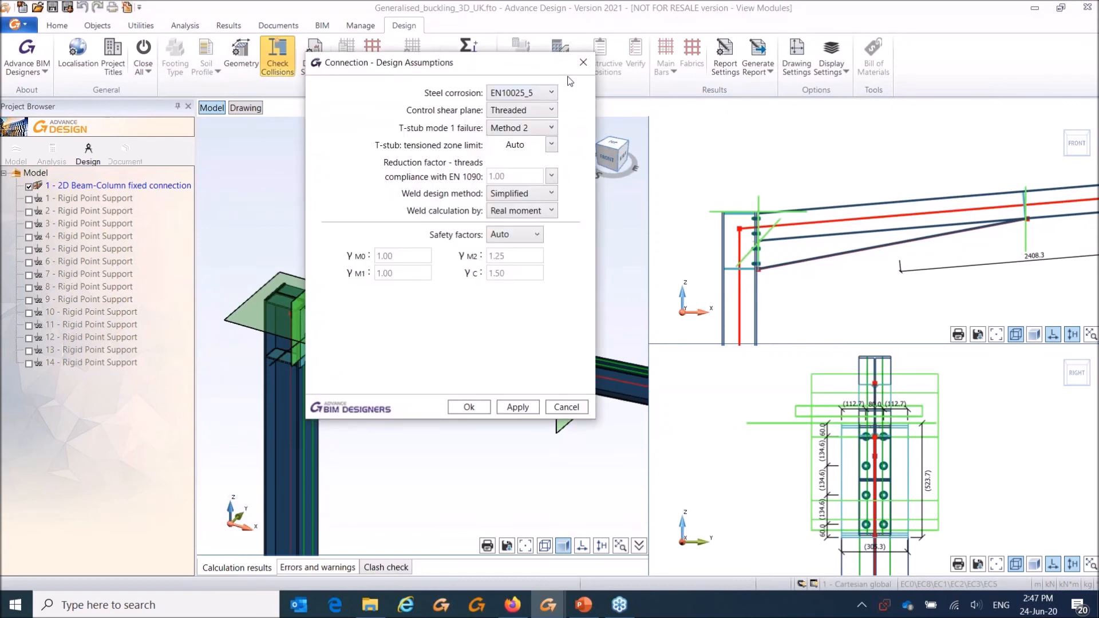
{"action": "left_click", "coordinate": [583, 62]}
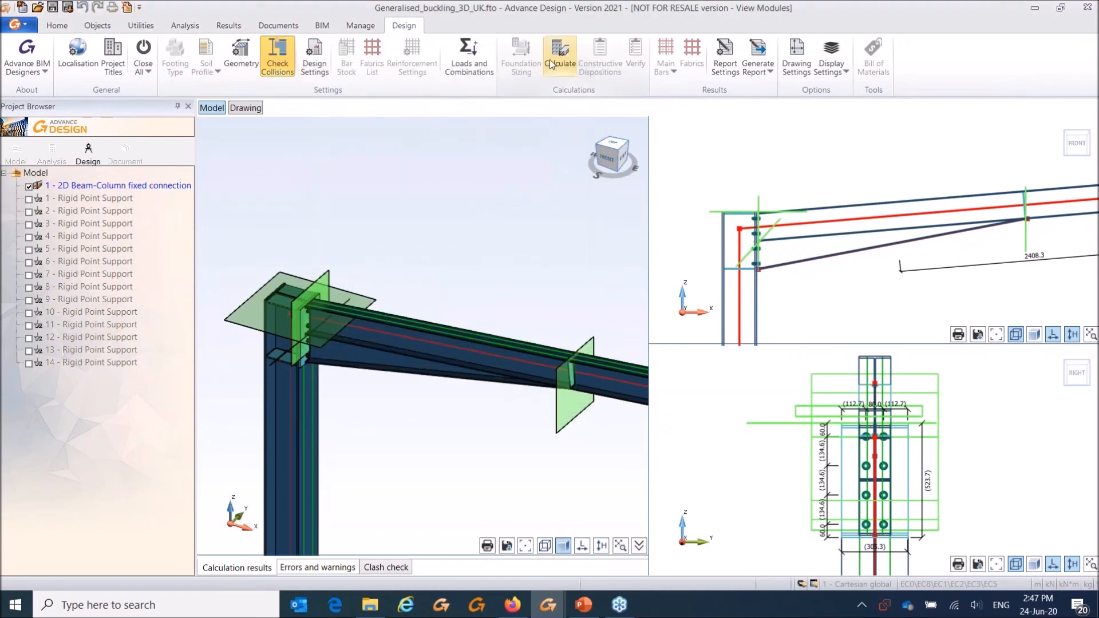
Step: Calculate the beam-column fixed connection and review its verification results, errors and warnings
{"action": "left_click", "coordinate": [558, 57]}
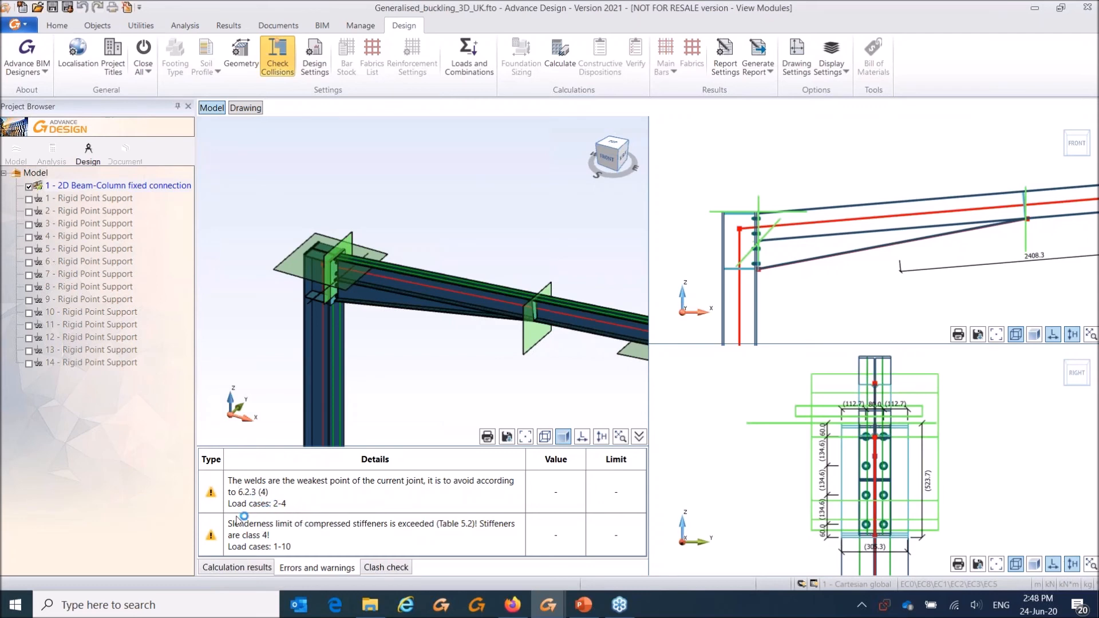
{"action": "left_click", "coordinate": [237, 570]}
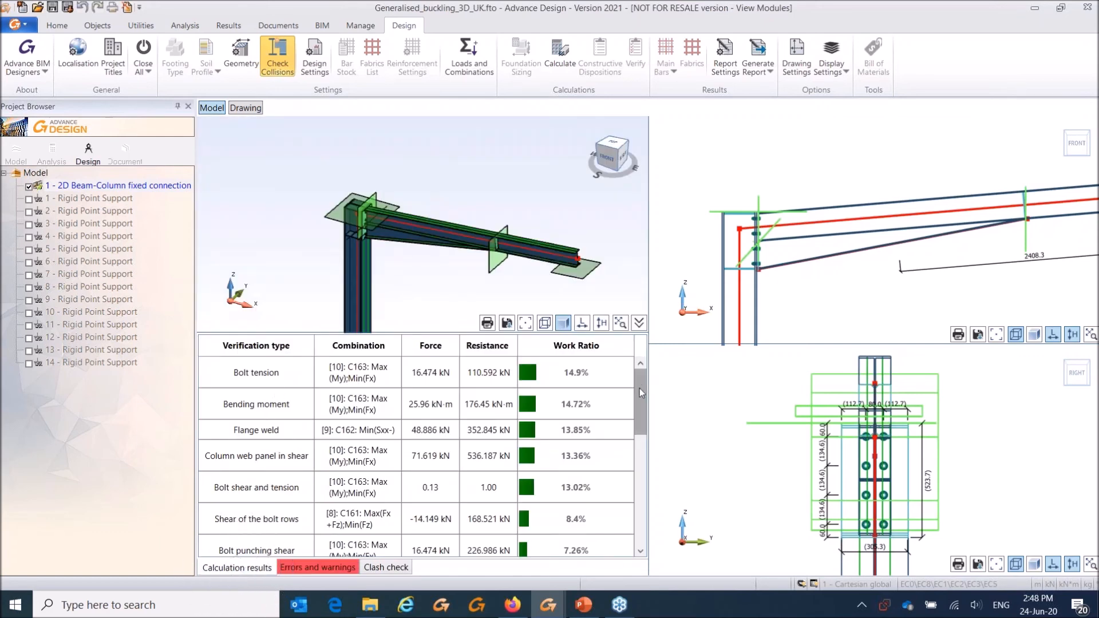
{"action": "mouse_move", "coordinate": [643, 384]}
{"action": "left_mouse_down"}
{"action": "mouse_move", "coordinate": [636, 527]}
{"action": "mouse_move", "coordinate": [636, 382]}
{"action": "left_mouse_up"}
{"action": "left_click", "coordinate": [337, 573]}
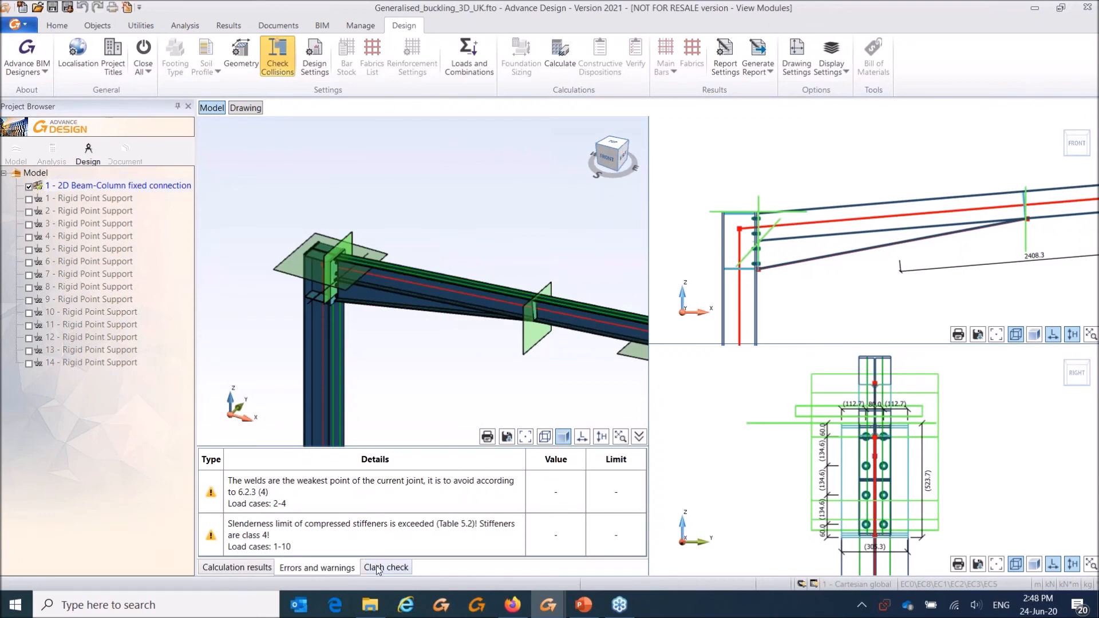
Step: Inspect the elevation and Y-Y section on the connection drawing, then return to the model view
{"action": "left_click", "coordinate": [245, 108]}
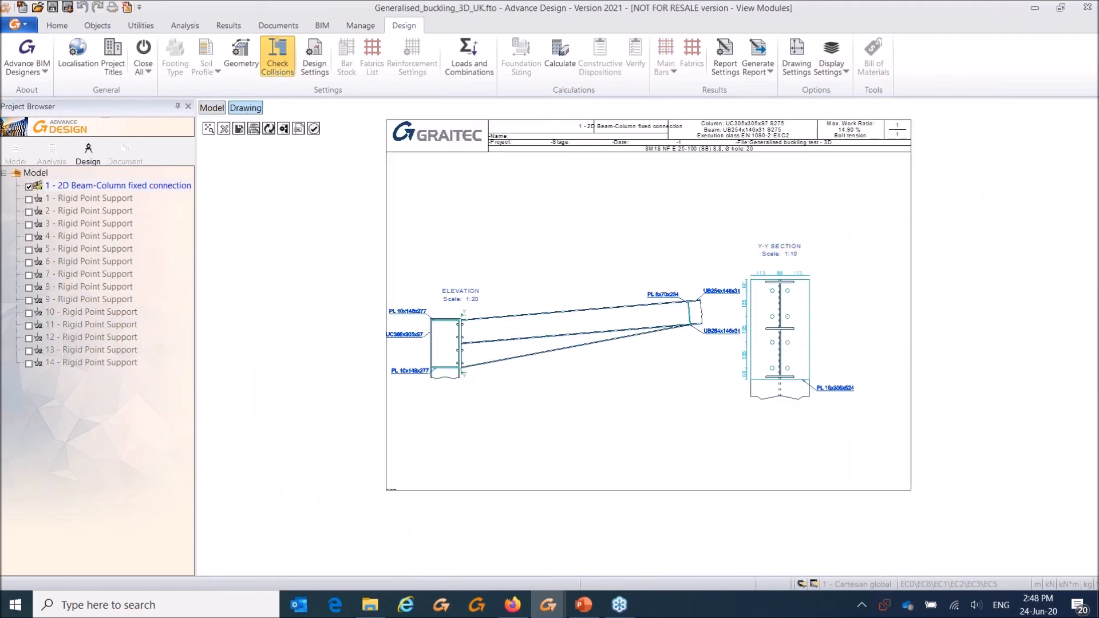
{"action": "scroll", "coordinate": [544, 292], "scroll_direction": "up", "scroll_amount": 2}
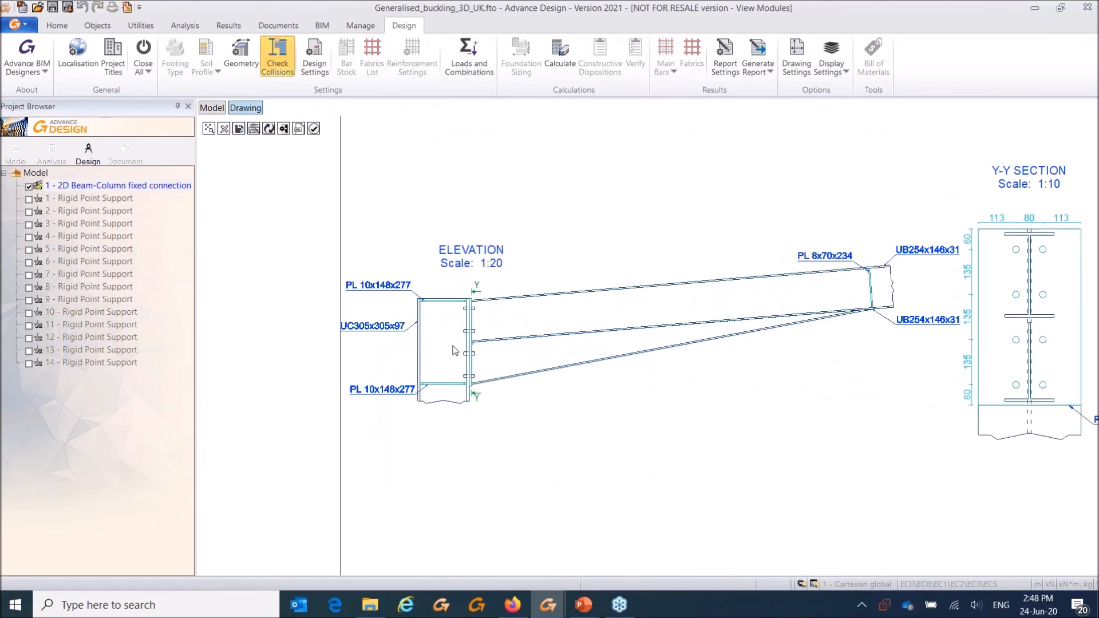
{"action": "scroll", "coordinate": [648, 248], "scroll_direction": "up", "scroll_amount": 1}
{"action": "middle_click_drag", "start_coordinate": [732, 188], "coordinate": [619, 226]}
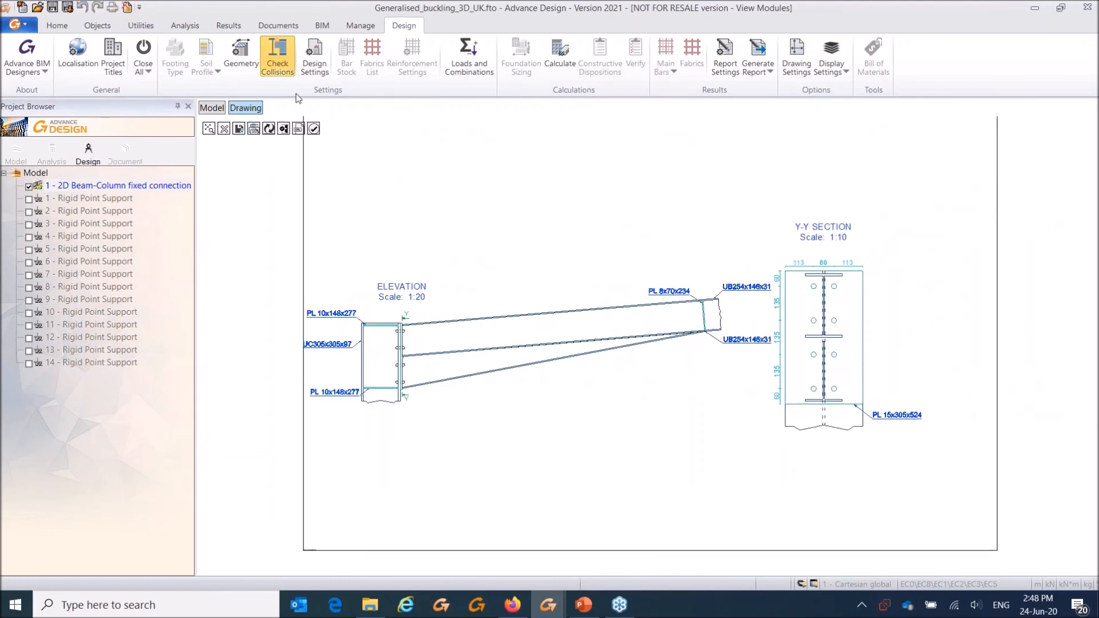
{"action": "left_click", "coordinate": [212, 108]}
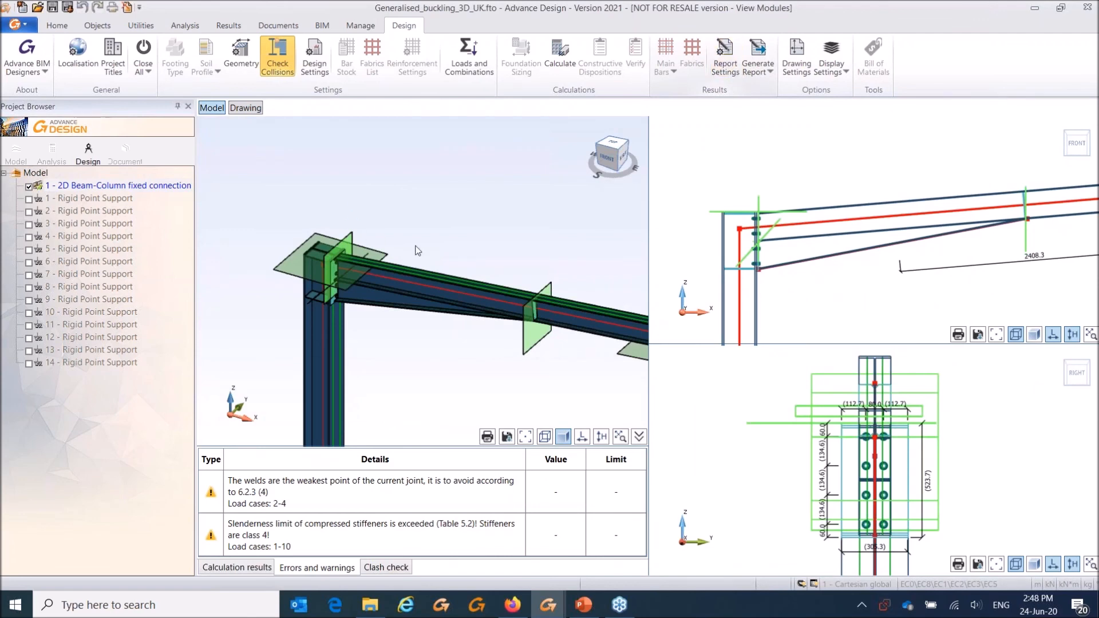
Step: Set the report type to Joint Report simplified and generate the connection's PDF report
{"action": "left_click", "coordinate": [725, 58]}
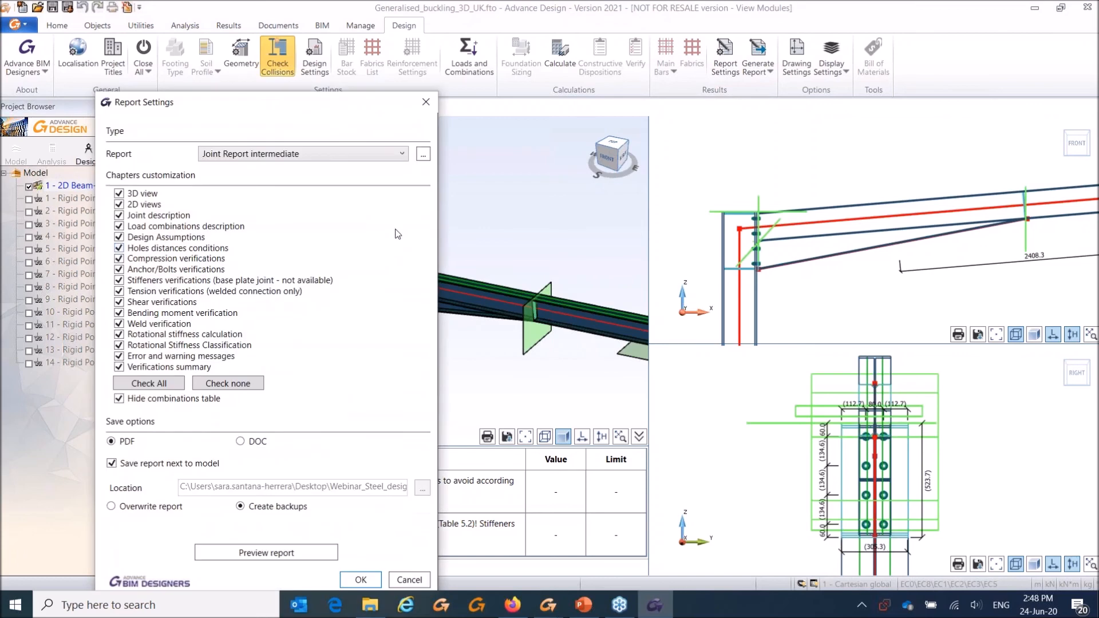
{"action": "left_click", "coordinate": [345, 153]}
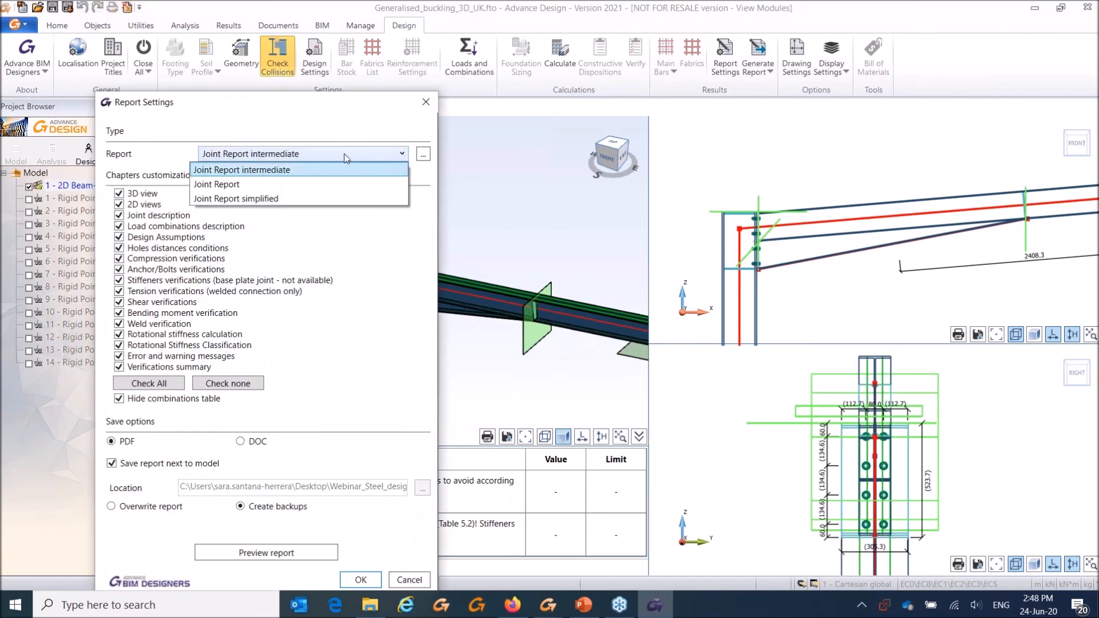
{"action": "left_click", "coordinate": [243, 198]}
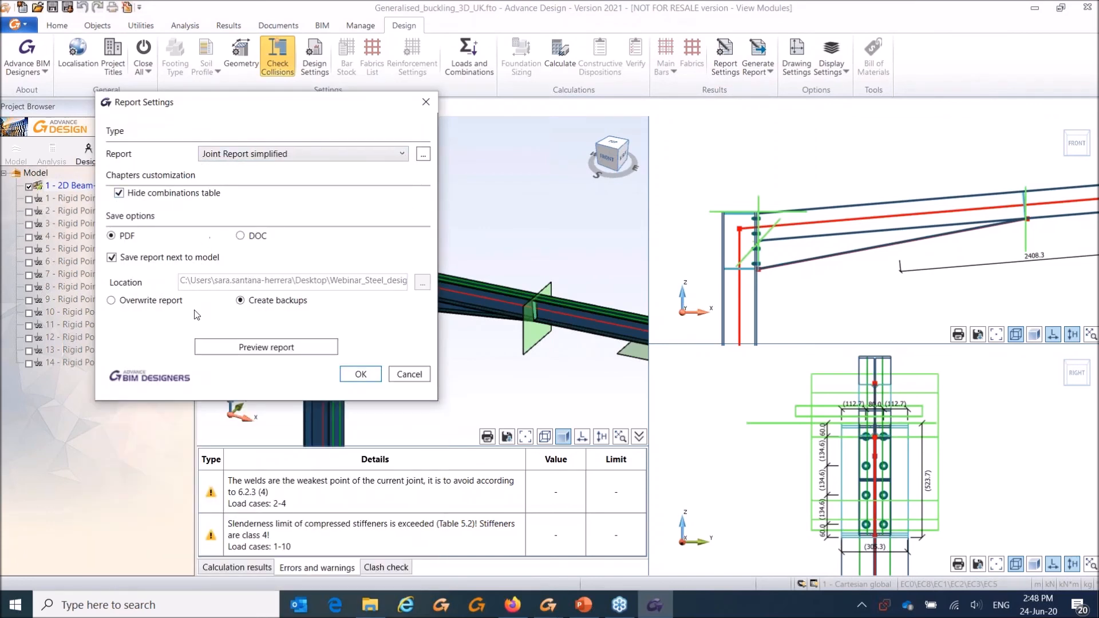
{"action": "left_click", "coordinate": [359, 374]}
{"action": "left_click", "coordinate": [755, 71]}
{"action": "left_click", "coordinate": [770, 96]}
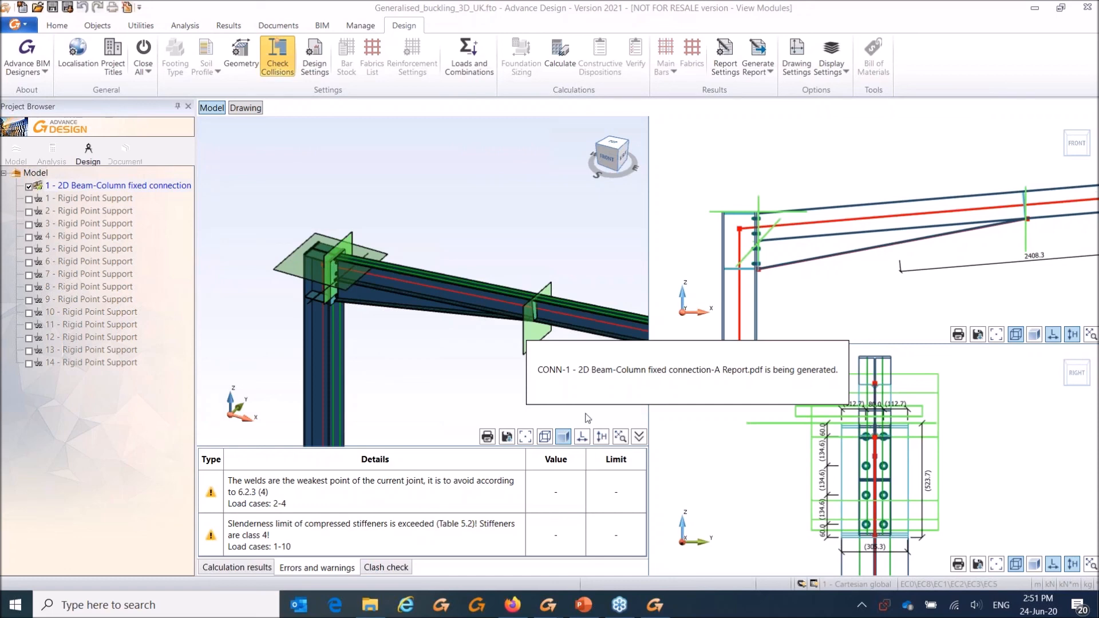
{"action": "left_click", "coordinate": [583, 605]}
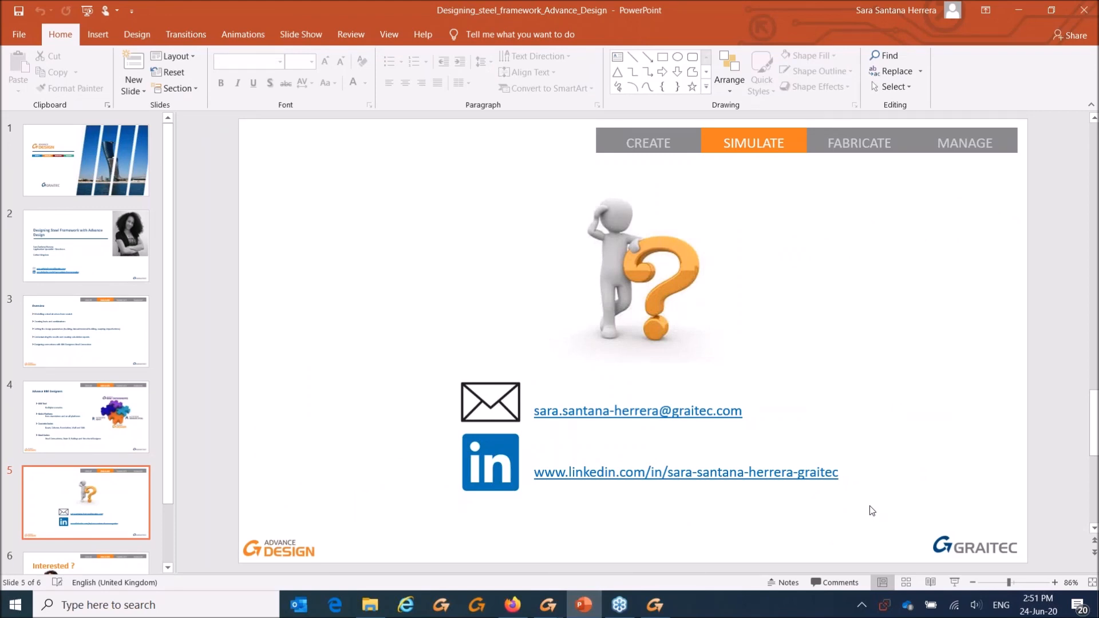
{"action": "left_click", "coordinate": [1021, 9]}
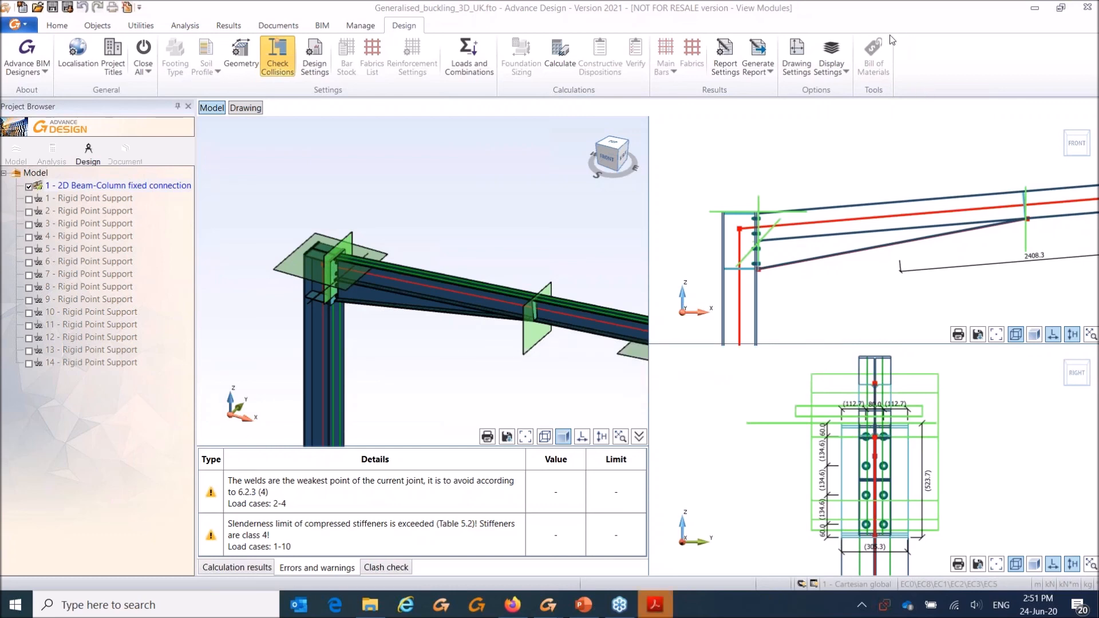
Step: Switch to the generated PDF in Acrobat Reader, examine the verification table and rotational stiffness classification, and minimize the report
{"action": "left_click", "coordinate": [658, 610]}
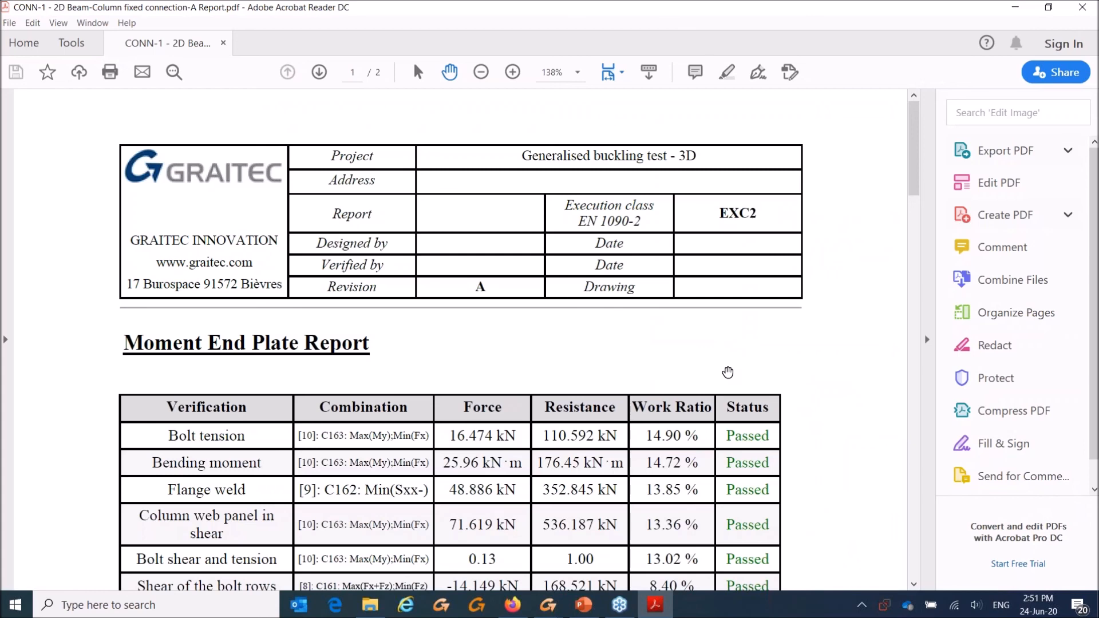
{"action": "scroll", "coordinate": [727, 372], "scroll_direction": "down", "scroll_amount": 3}
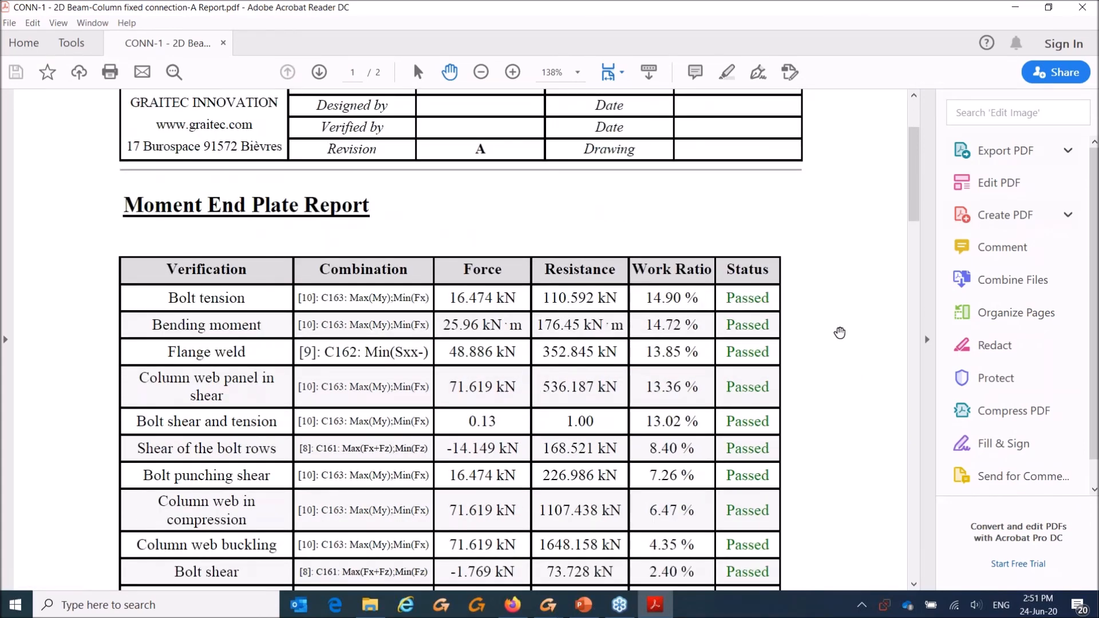
{"action": "scroll", "coordinate": [839, 332], "scroll_direction": "down", "scroll_amount": 10}
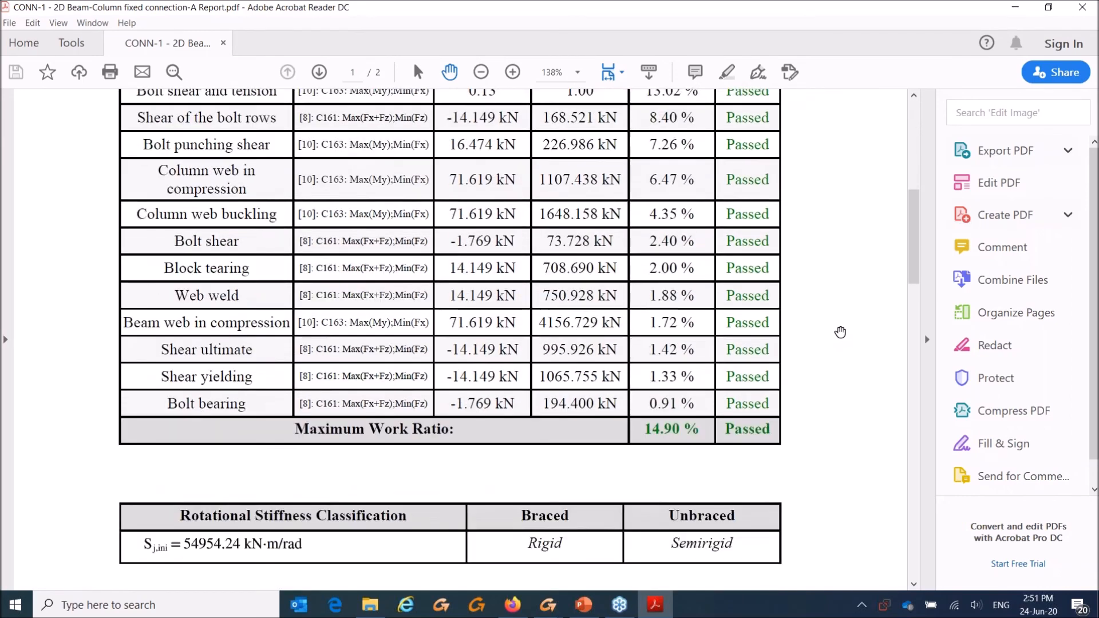
{"action": "scroll", "coordinate": [840, 332], "scroll_direction": "down", "scroll_amount": 1}
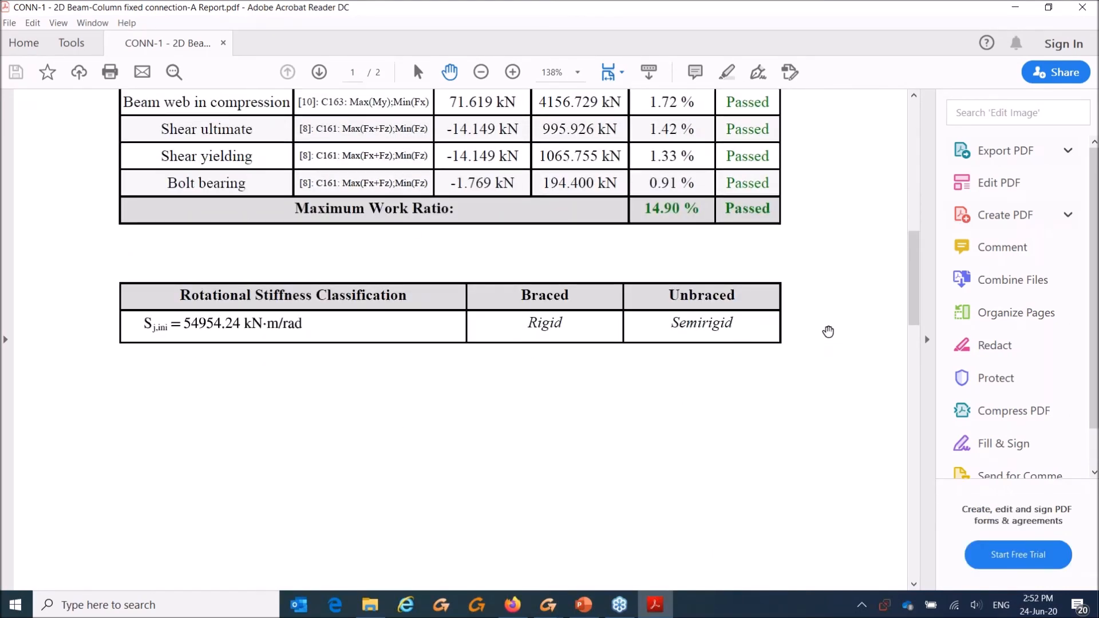
{"action": "scroll", "coordinate": [830, 326], "scroll_direction": "down", "scroll_amount": 6}
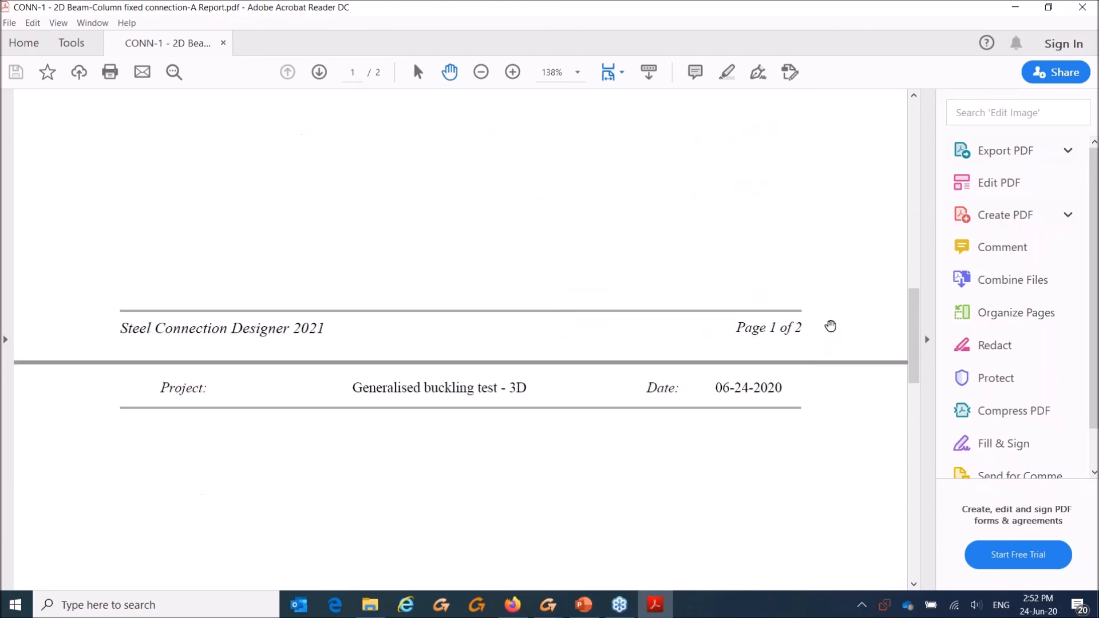
{"action": "scroll", "coordinate": [320, 214], "scroll_direction": "up", "scroll_amount": 3}
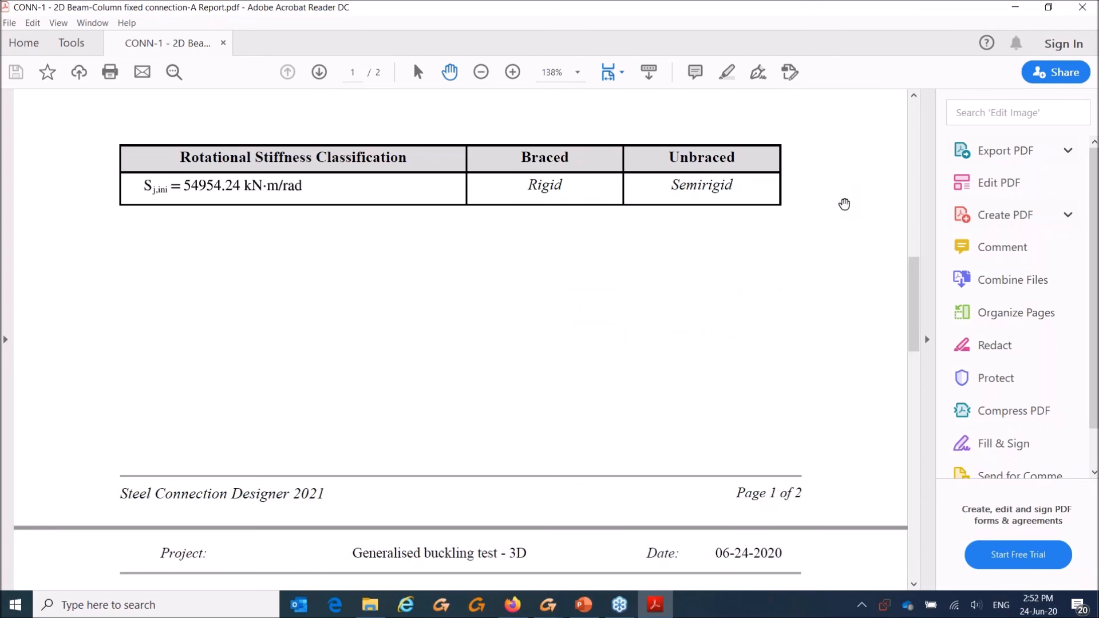
{"action": "scroll", "coordinate": [844, 204], "scroll_direction": "down", "scroll_amount": 10}
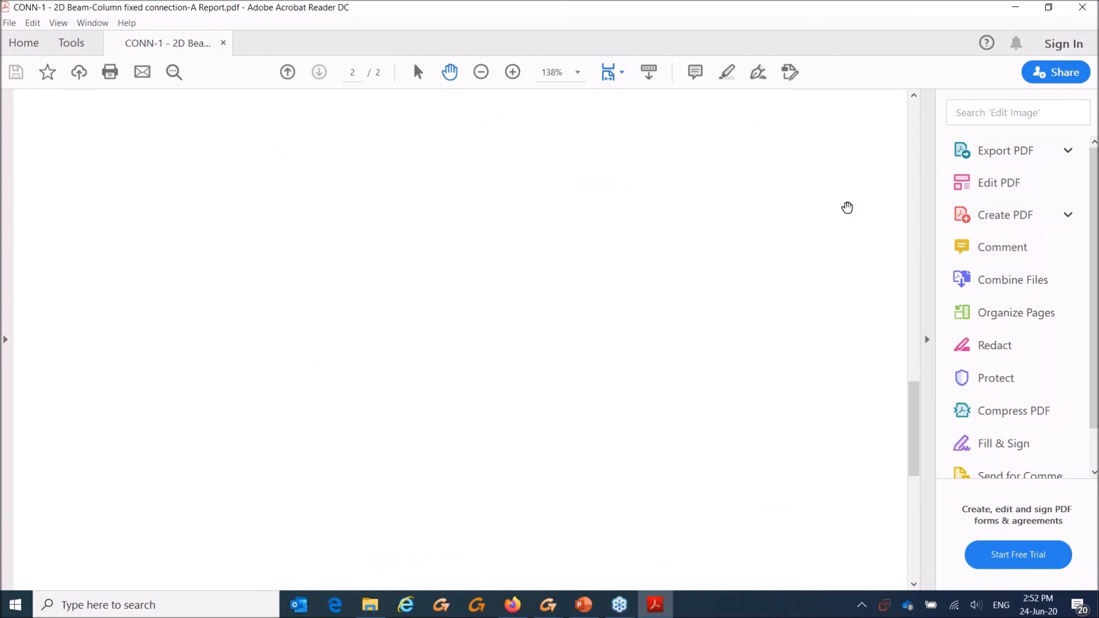
{"action": "left_click_drag", "start_coordinate": [912, 408], "coordinate": [930, 64]}
{"action": "left_click", "coordinate": [1015, 7]}
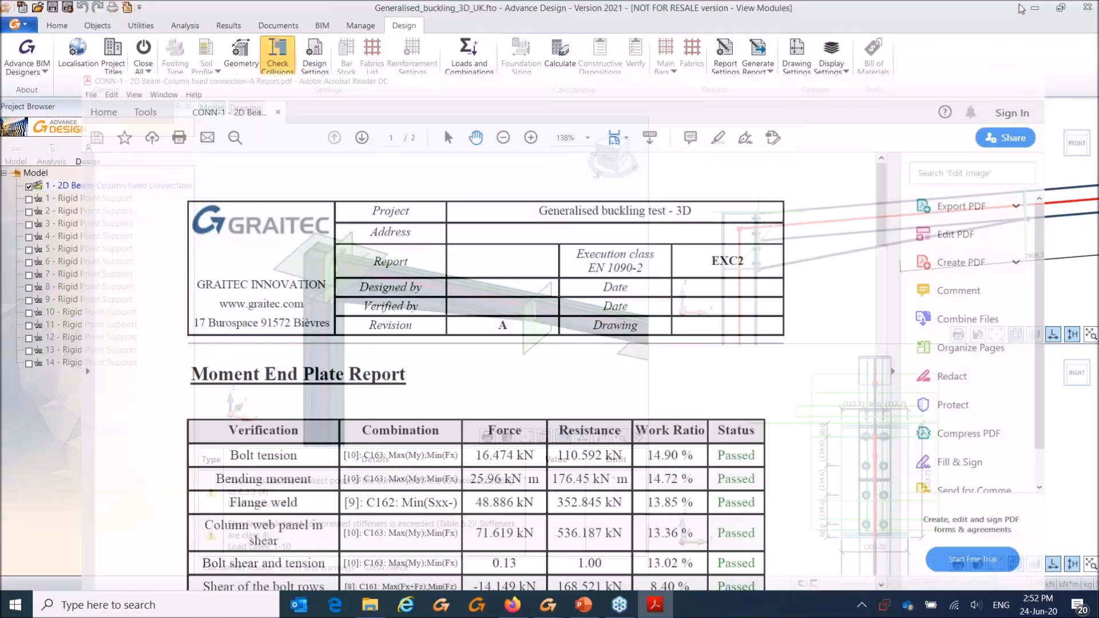
Step: Close the connection design and update all, returning to the analysis model
{"action": "left_click", "coordinate": [142, 67]}
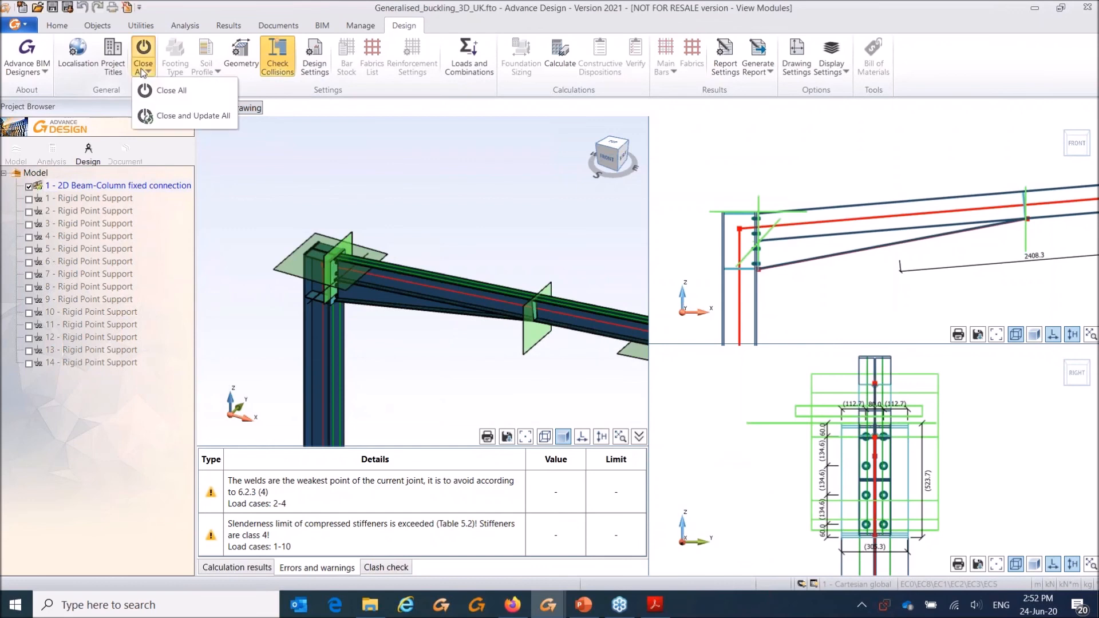
{"action": "left_click", "coordinate": [172, 116]}
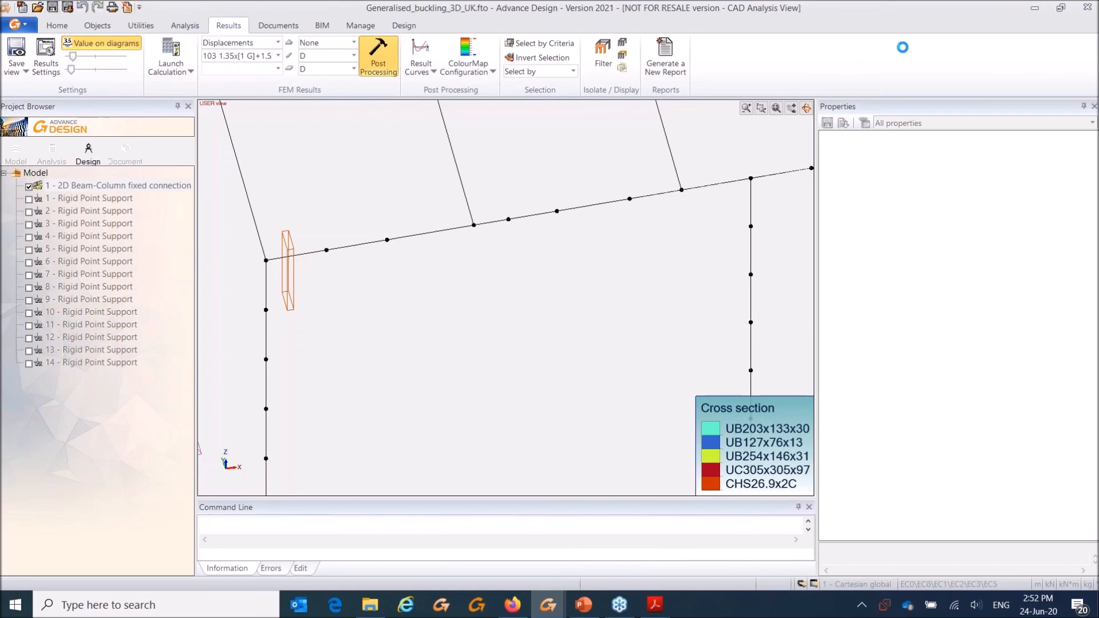
Step: Switch to the PowerPoint presentation and start the slide show from the current questions and contact slide
{"action": "left_click", "coordinate": [585, 612]}
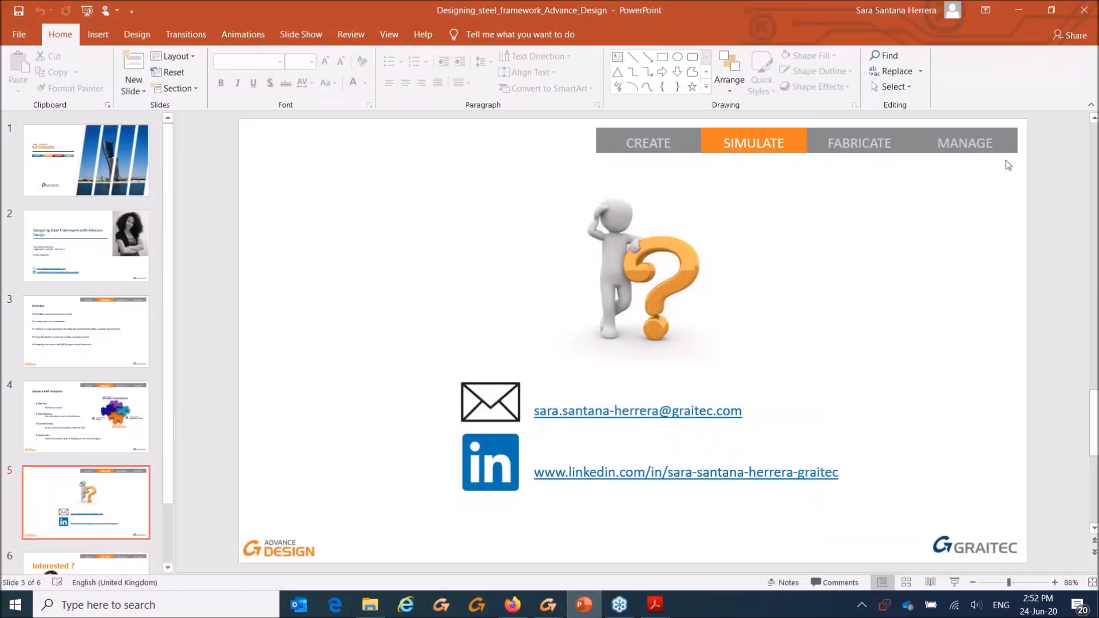
{"action": "left_click", "coordinate": [1058, 11]}
{"action": "left_click", "coordinate": [837, 37]}
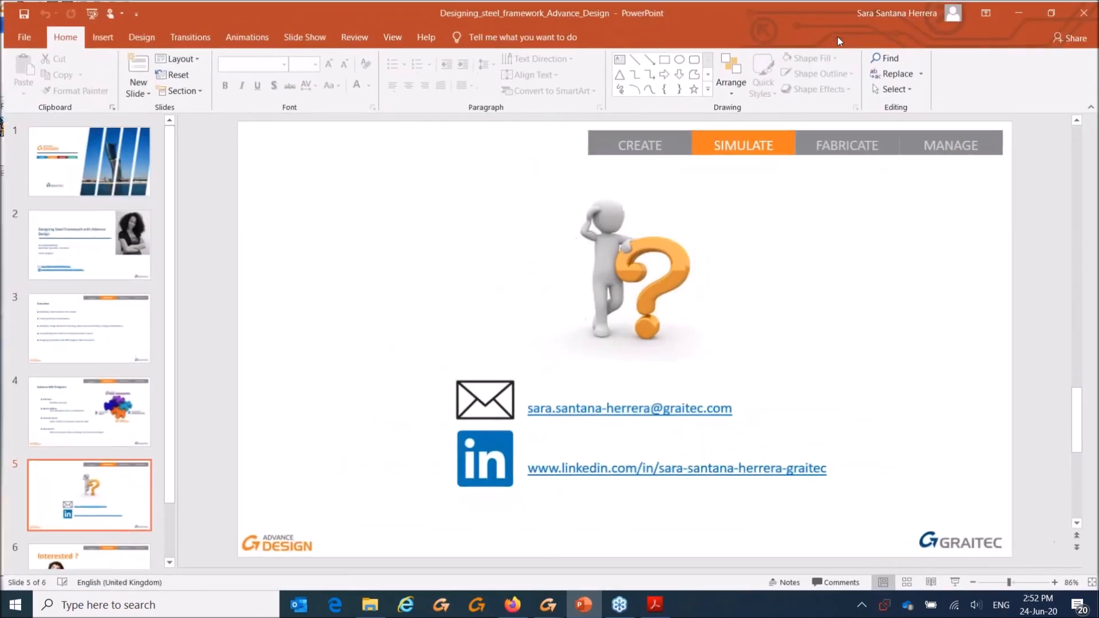
{"action": "key", "text": "shift+F5"}
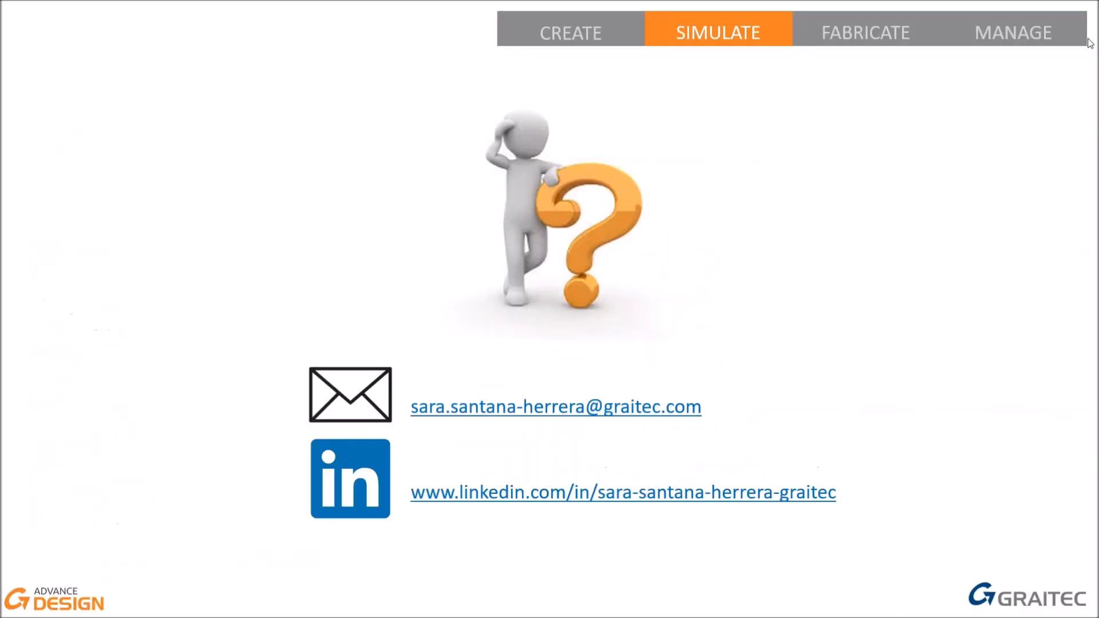